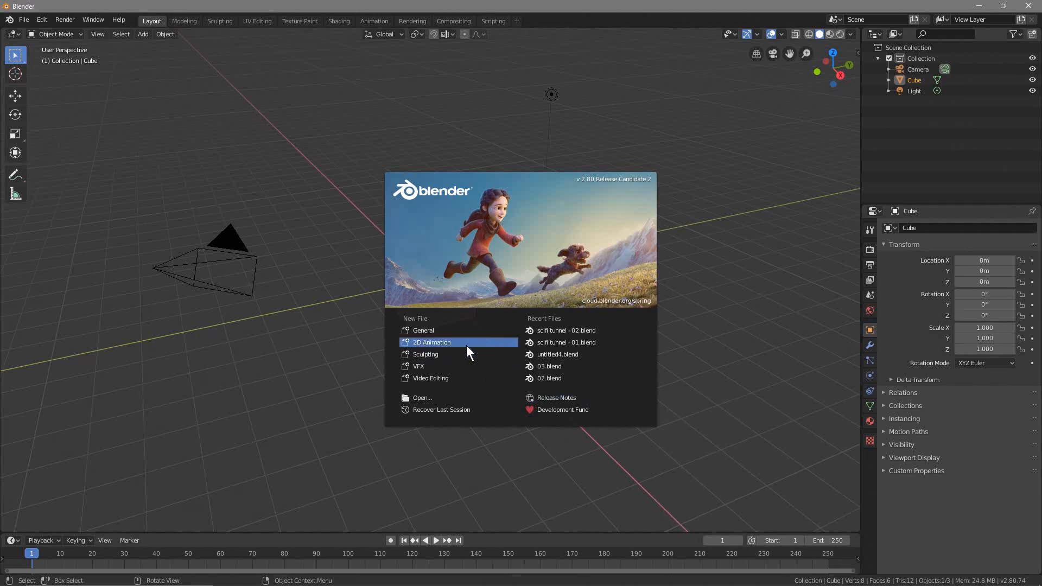
Step: Start a new General file and delete the default cube and light
left_click(443, 332)
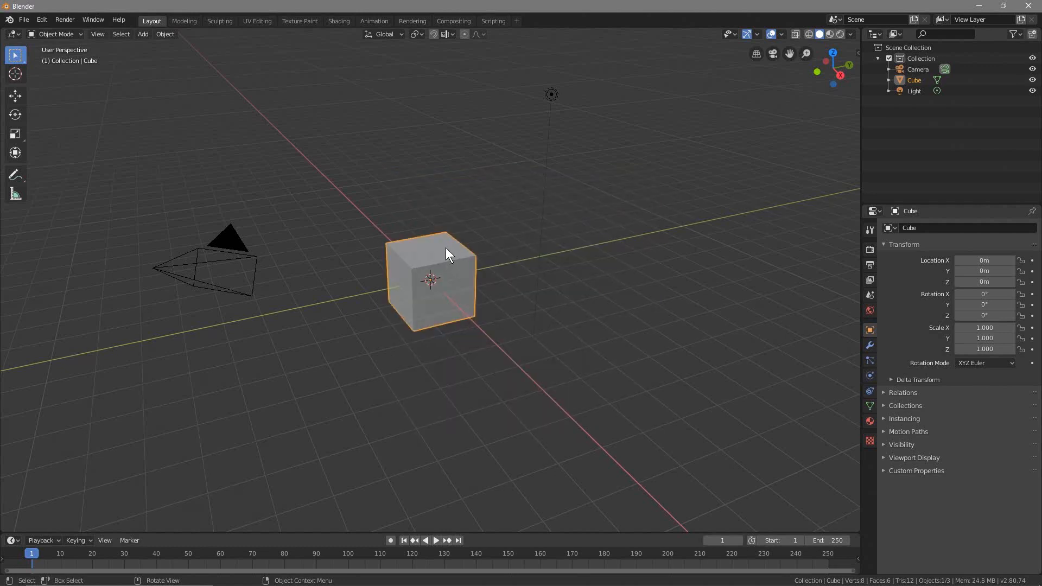
key("Delete")
left_click(550, 95)
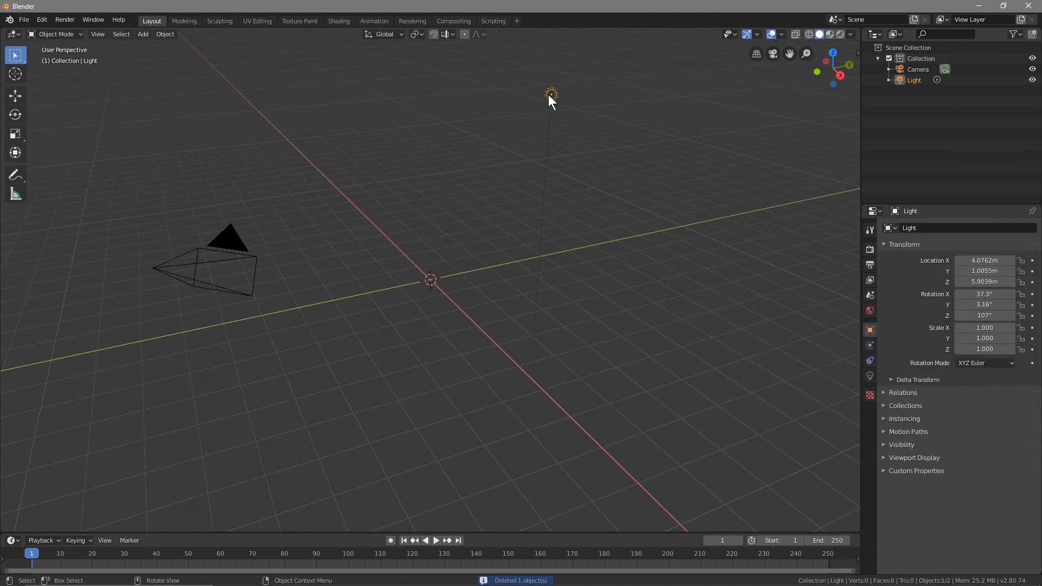
key("Delete")
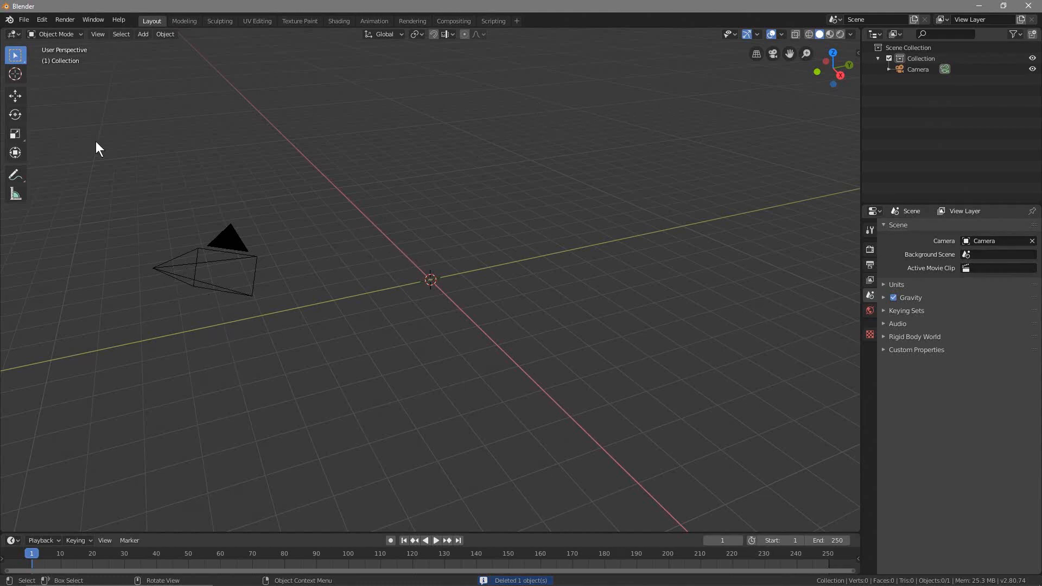
Step: Save the scene as "scifi partiles - 01.blend" in the Blender Scifi Tunnel and Partcles Tutorial folder
left_click(24, 20)
left_click(31, 96)
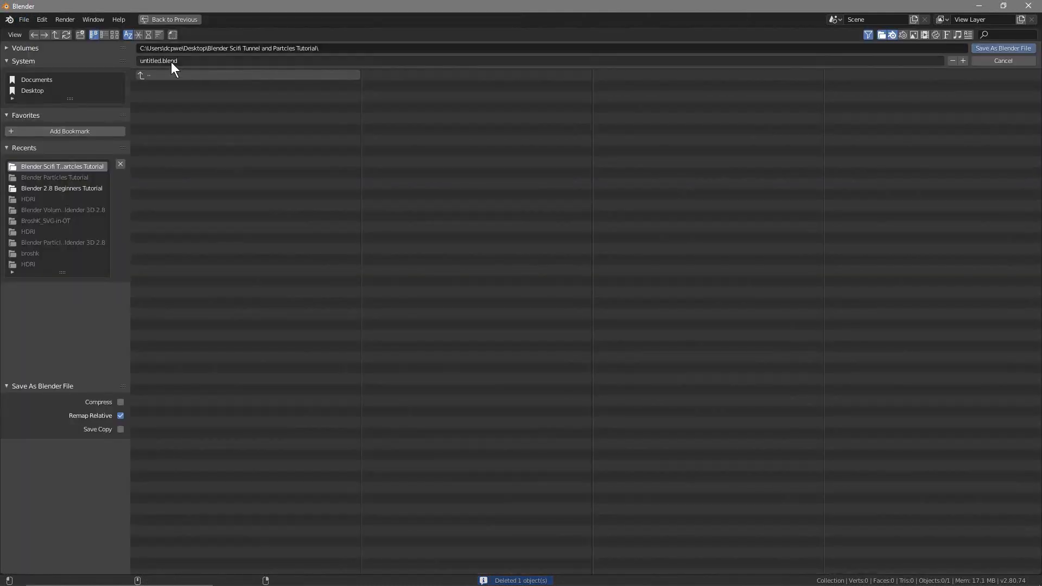
left_click(208, 61)
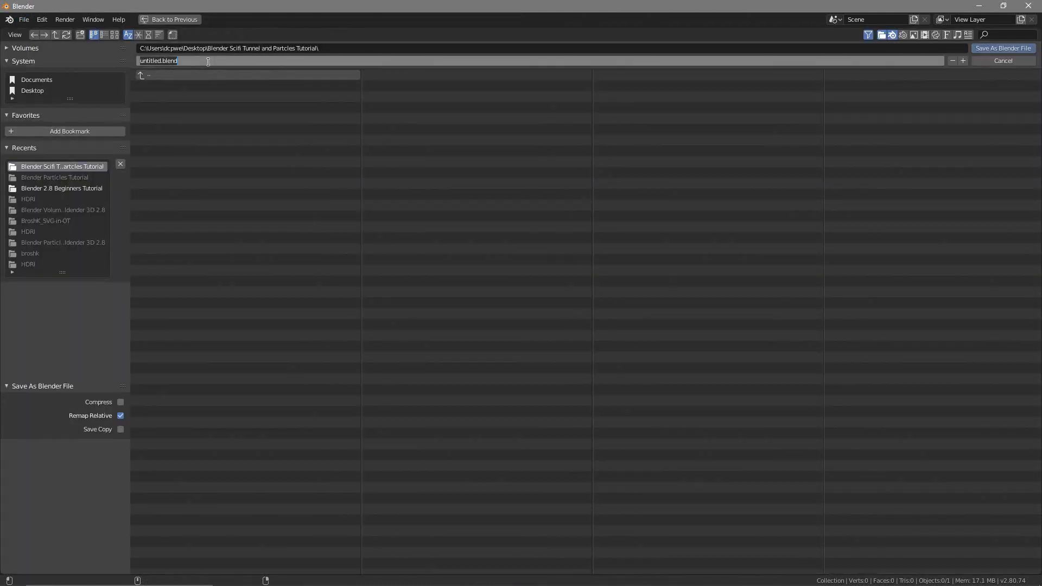
type("scifi paertiles - 01")
left_click(1003, 49)
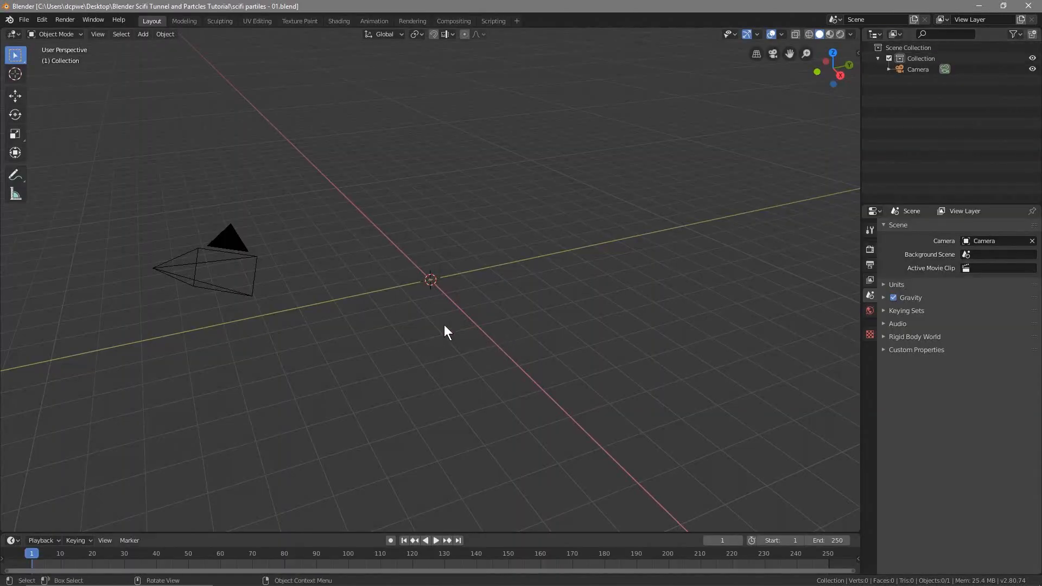
Step: Add a cylinder mesh at the world origin and set its vertices to 10
middle_click_drag(307, 347, 412, 221)
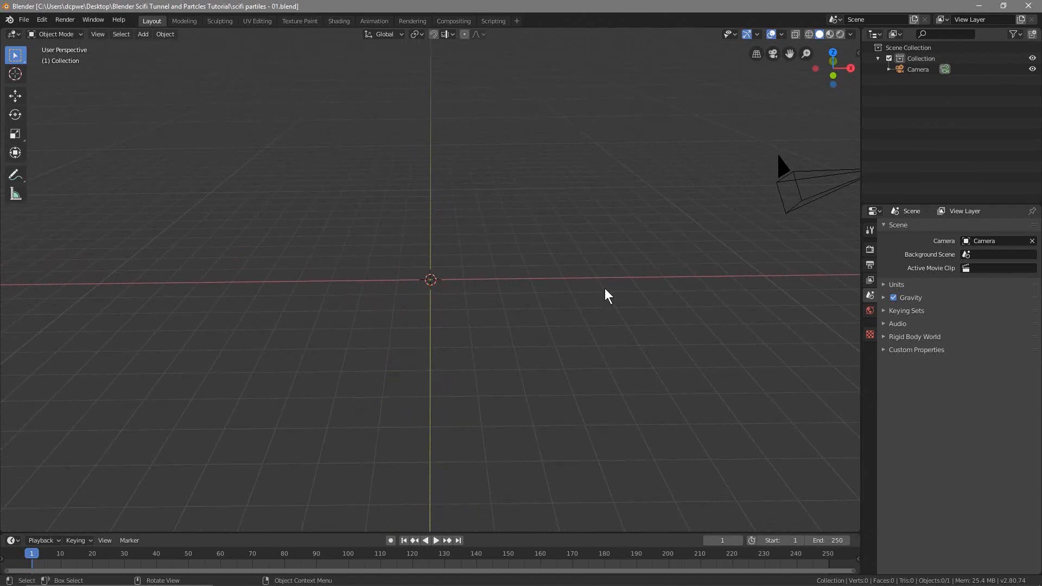
key("shift+a")
mouse_move(413, 275)
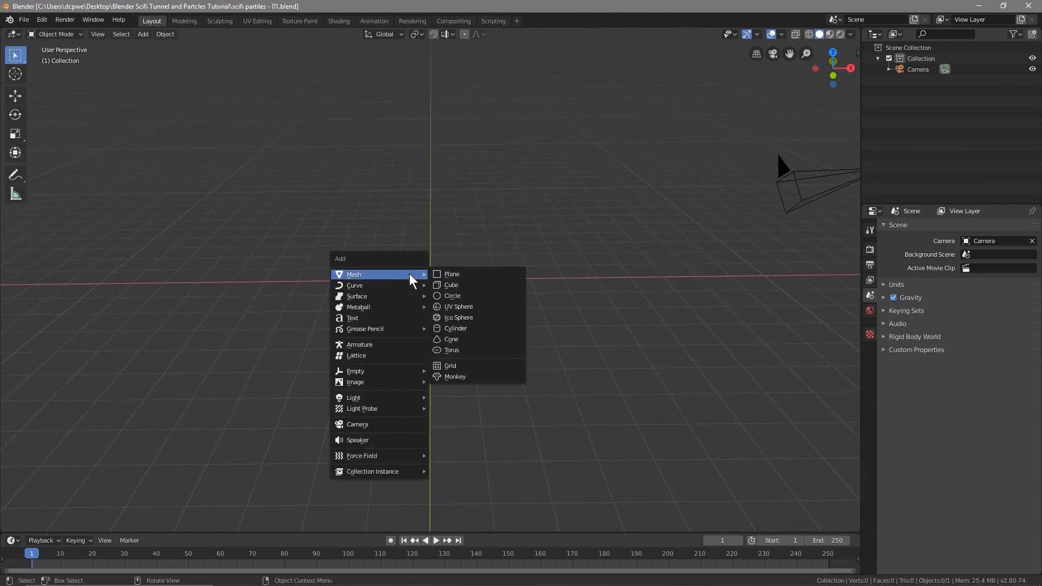
left_click(456, 329)
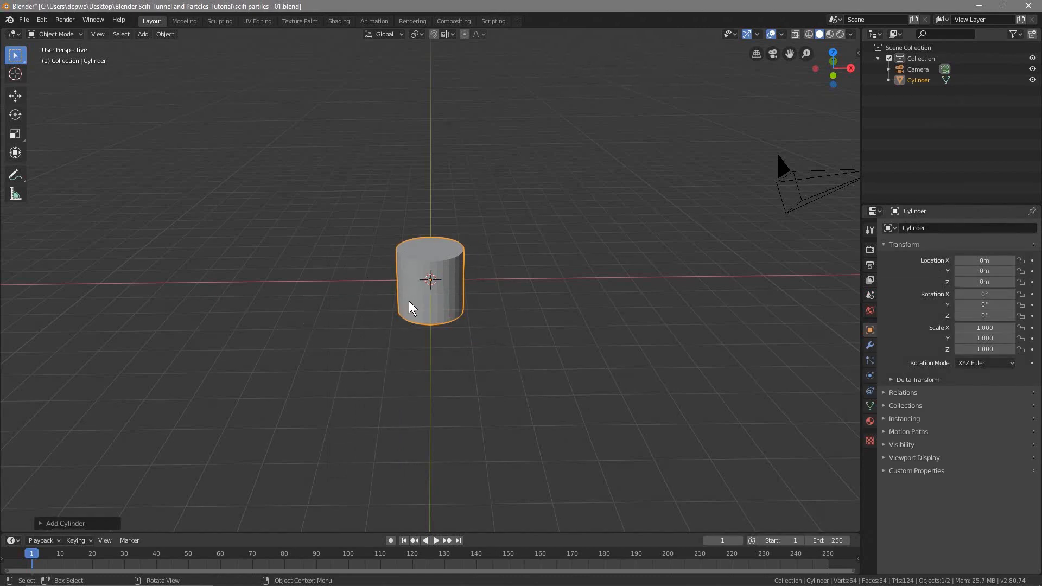
left_click(74, 523)
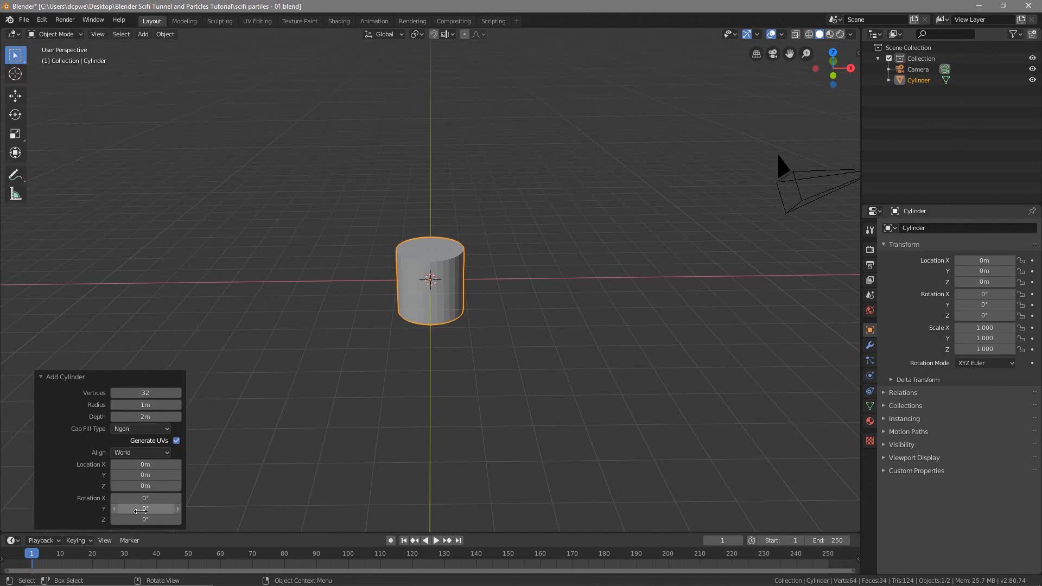
left_click(154, 393)
type("10")
key("Return")
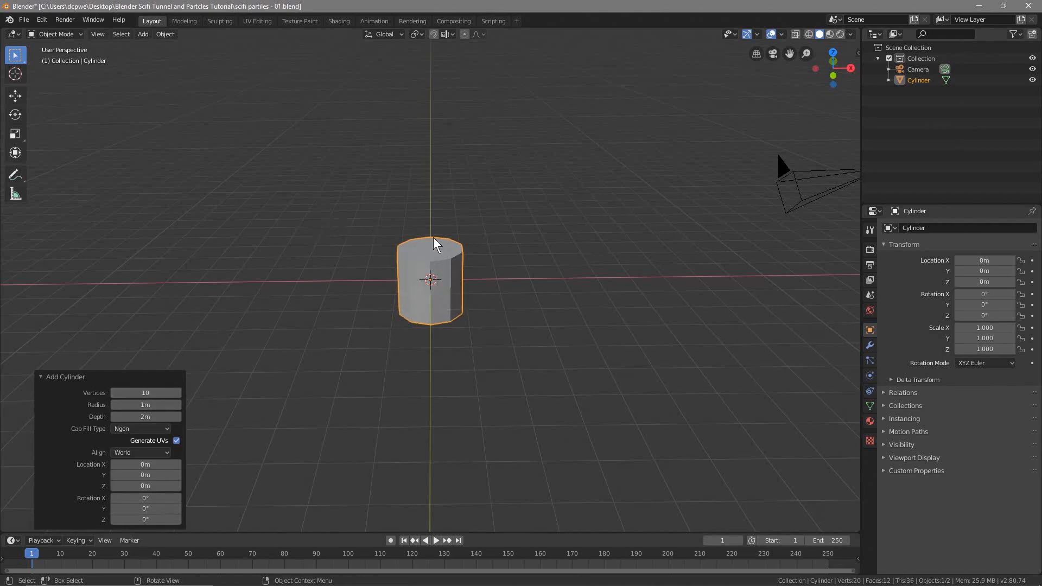
Step: Rotate the cylinder 90° on the Y axis so it lies along the X axis
middle_click_drag(418, 280, 392, 229)
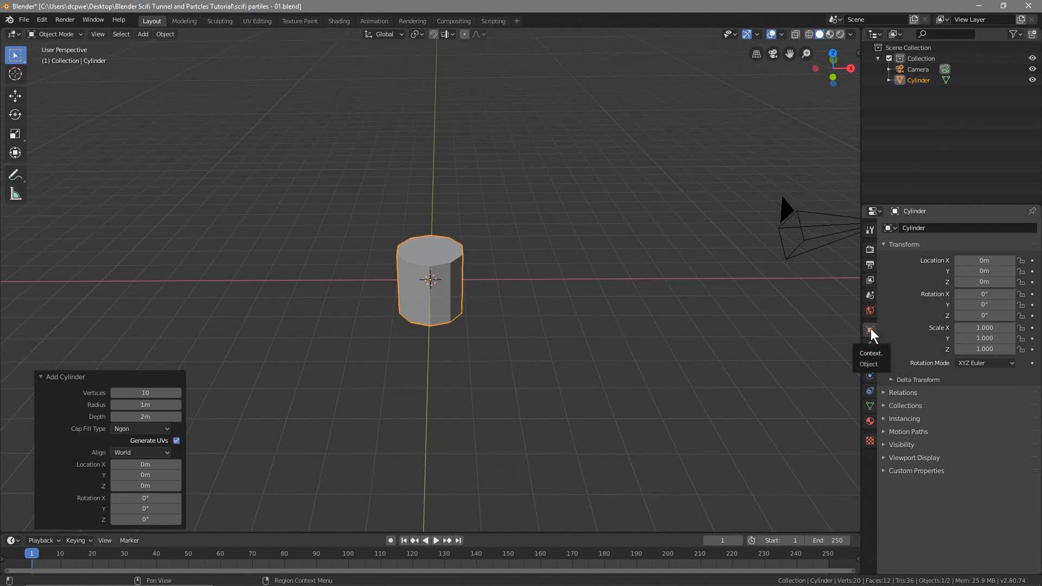
left_click(919, 81)
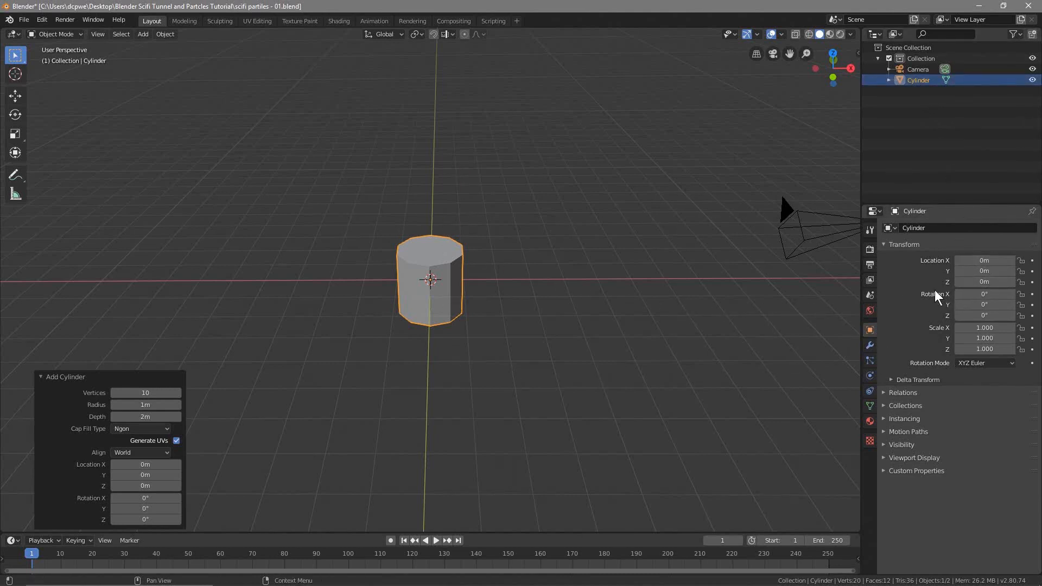
left_click(975, 305)
type("90")
key("Return")
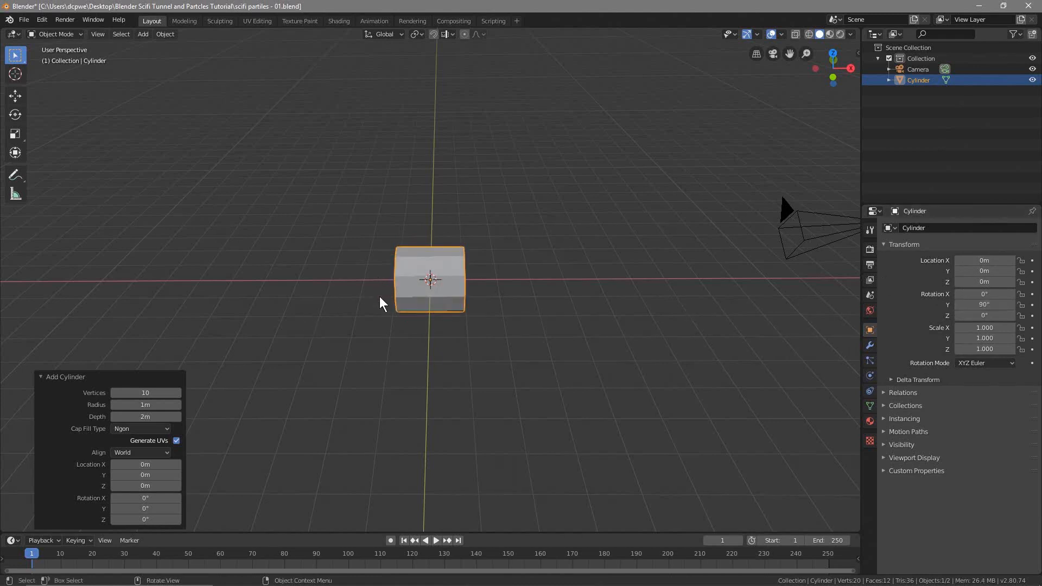
Step: Put the cylinder in Edit Mode with nothing selected and switch to face selection
middle_click_drag(367, 306, 455, 295)
left_click(55, 34)
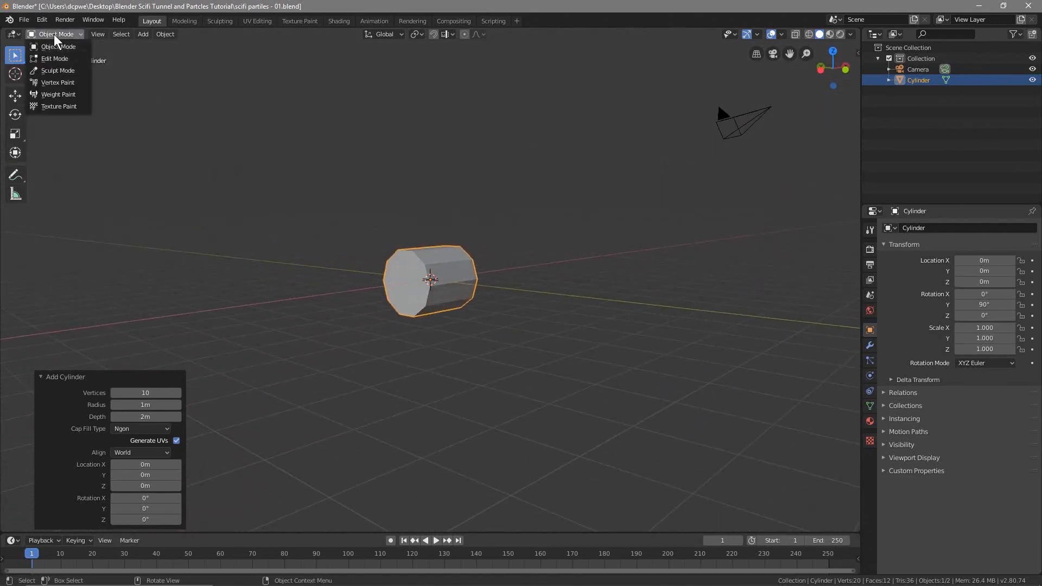
left_click(55, 59)
left_click(307, 342)
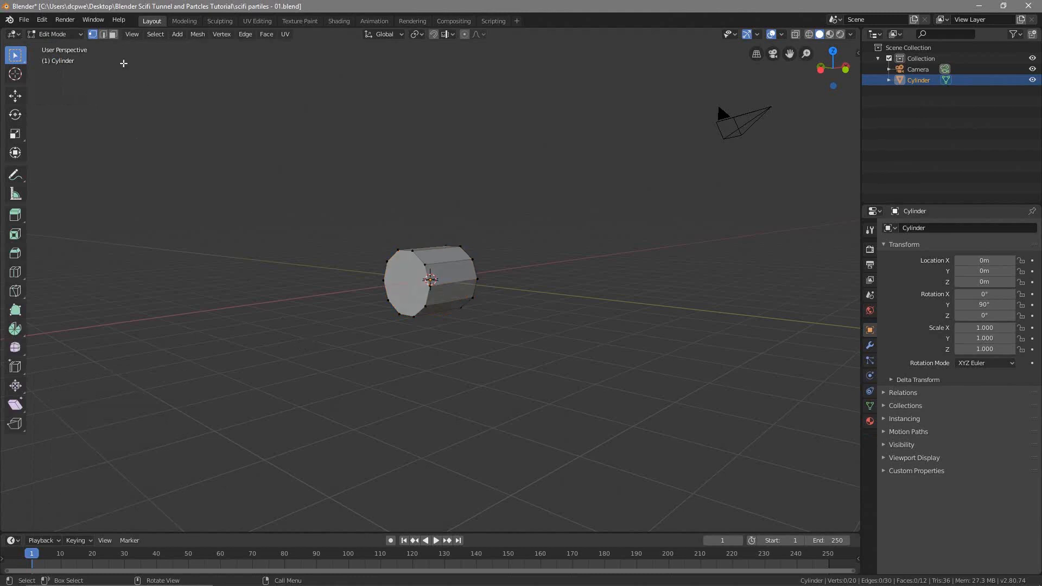
left_click(113, 35)
Step: Delete the two end cap faces of the cylinder and return to Object Mode
left_click(416, 276)
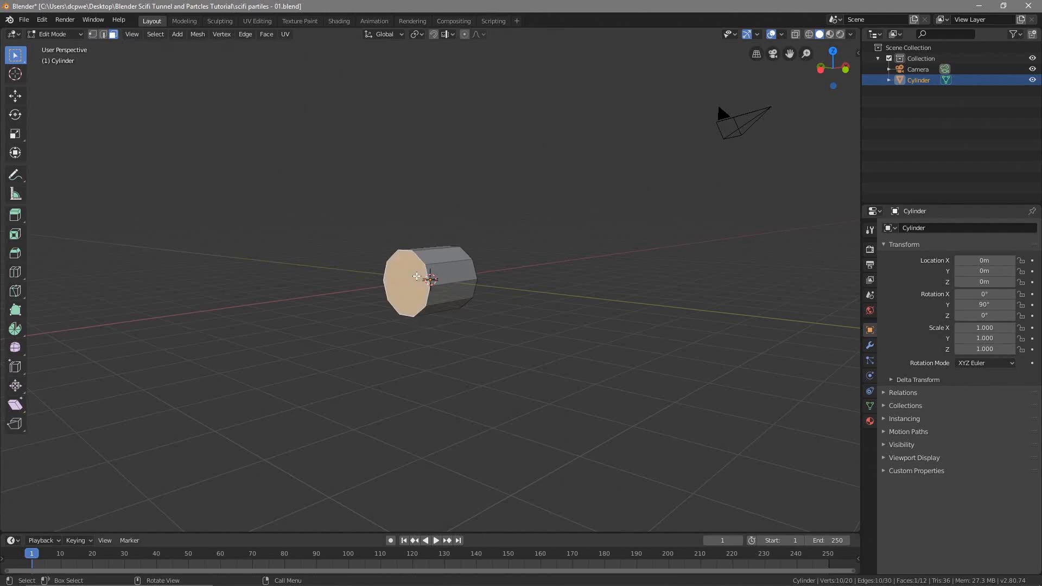
middle_click_drag(506, 347, 372, 340)
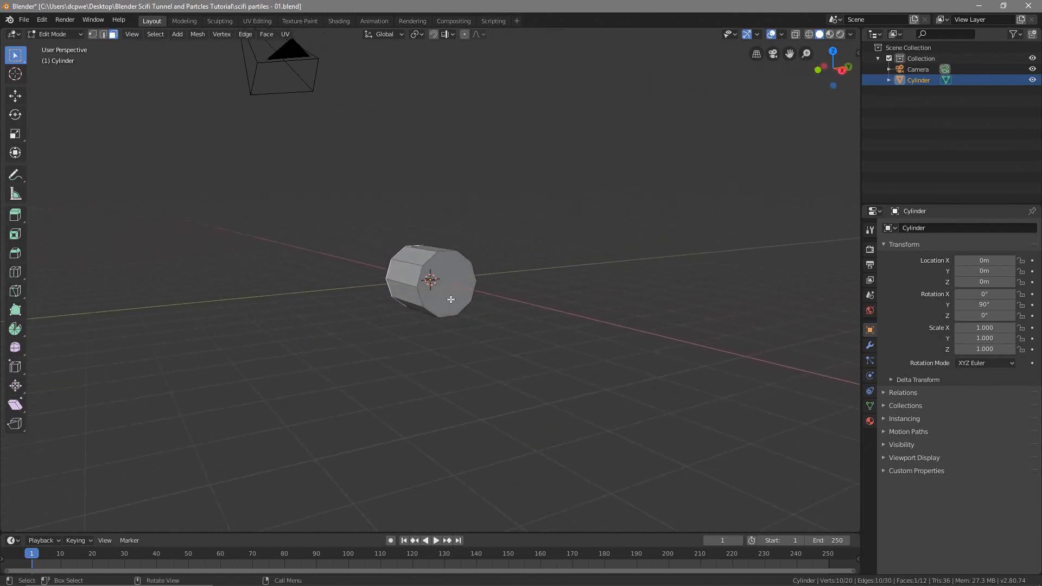
left_click(455, 282, "shift")
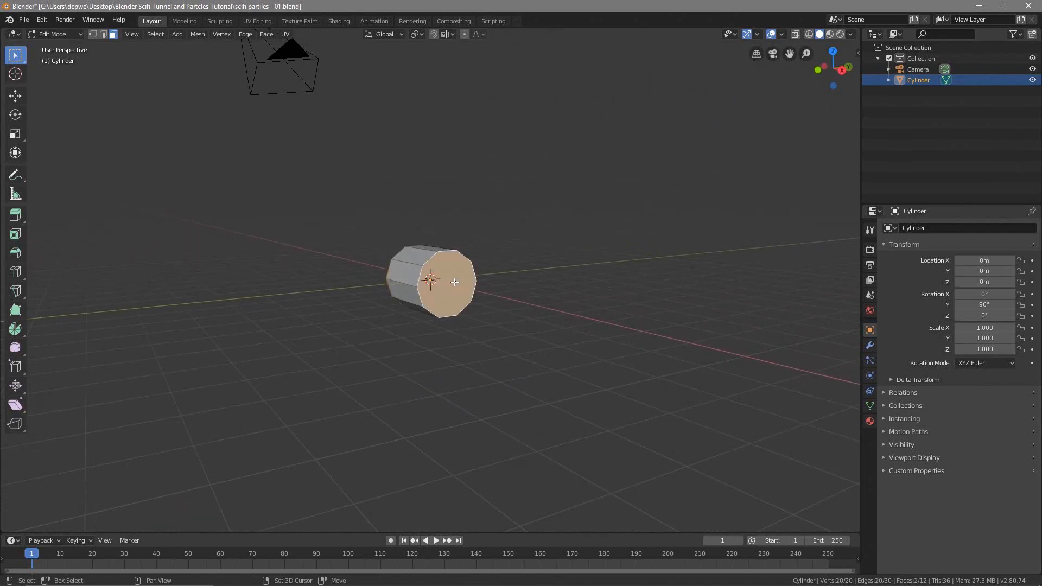
middle_click_drag(356, 360, 481, 359)
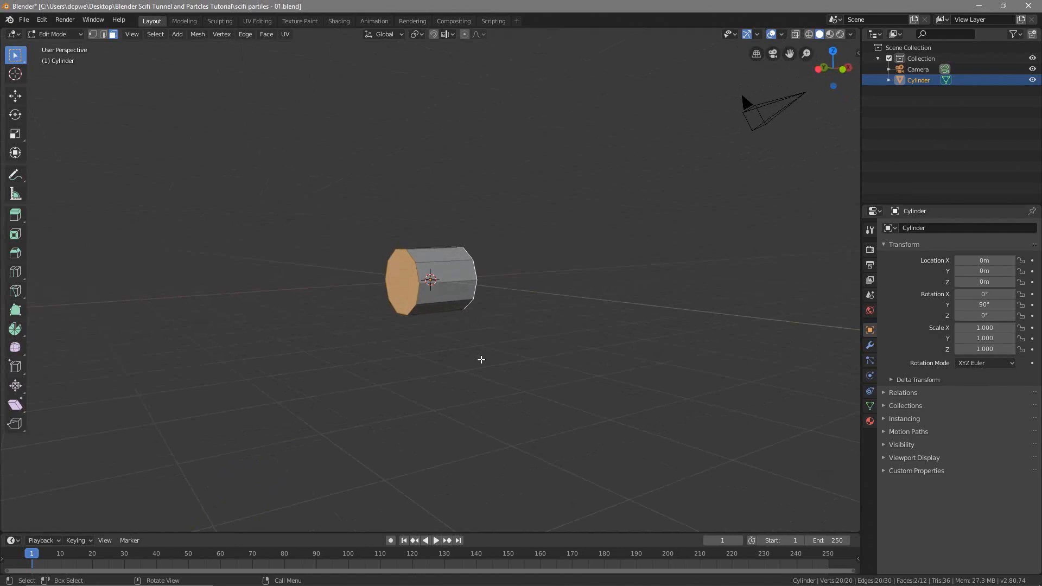
key("x")
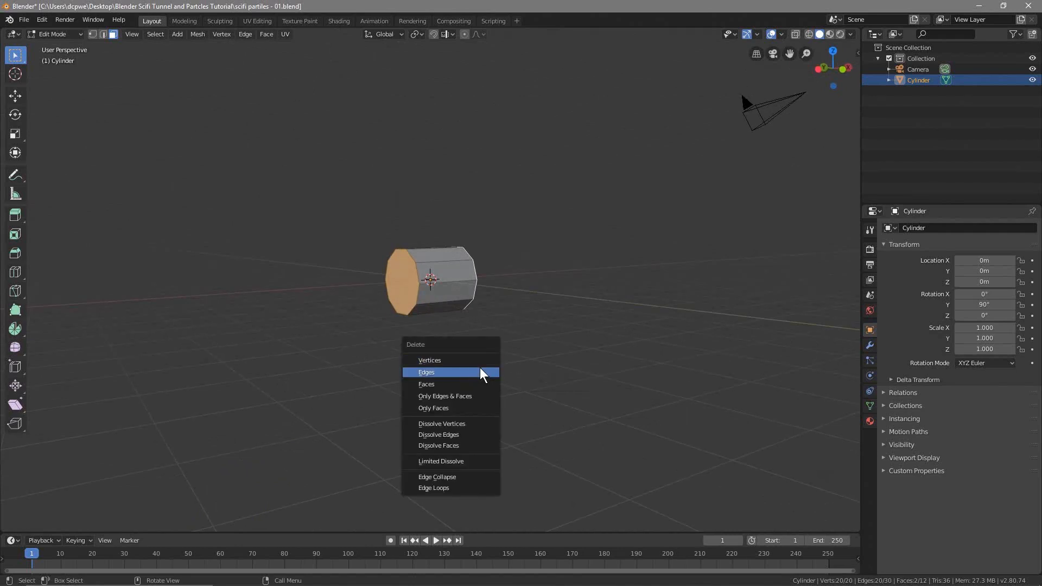
left_click(469, 387)
middle_click_drag(470, 387, 296, 282)
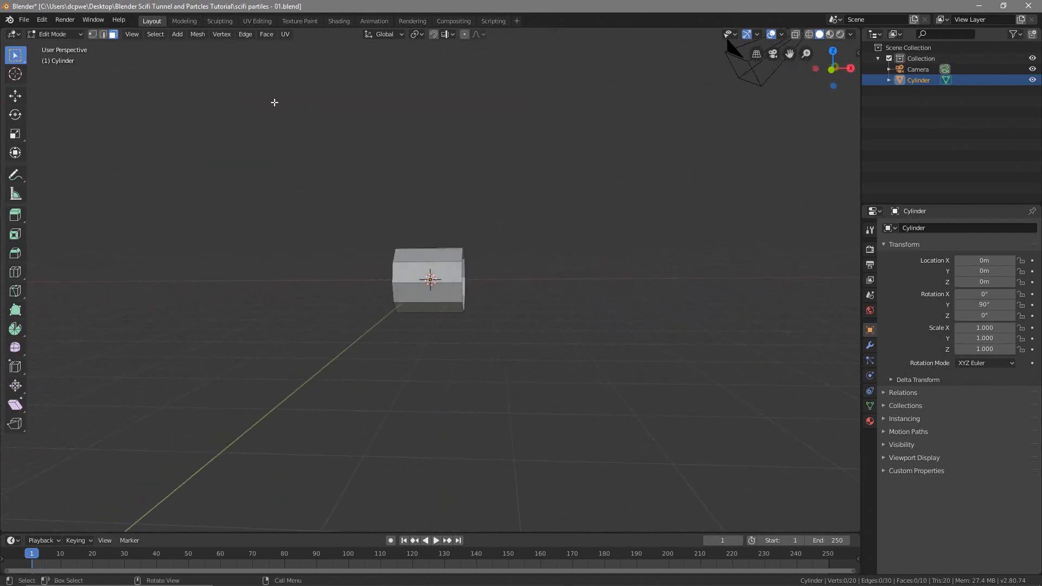
left_click(60, 34)
left_click(58, 48)
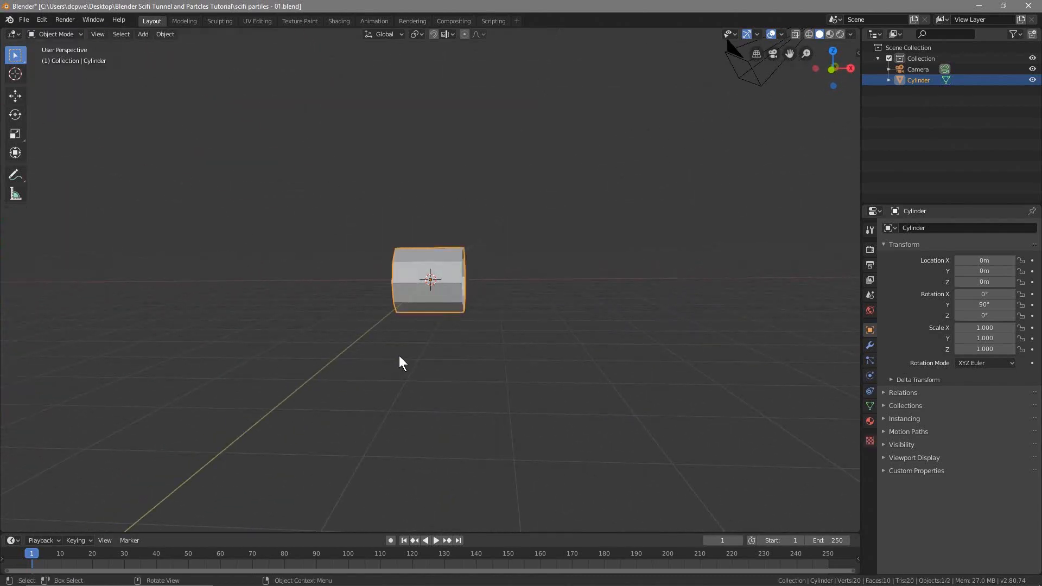
Step: Stretch the open cylinder into a long tunnel by setting its Z scale to 30
scroll(399, 356, "down", 5)
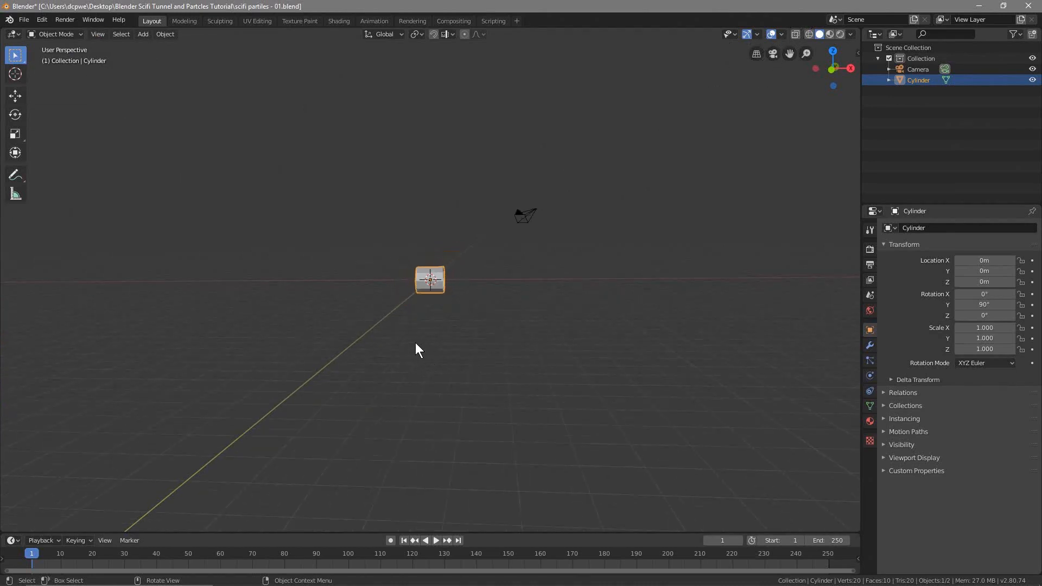
middle_click_drag(441, 320, 427, 279)
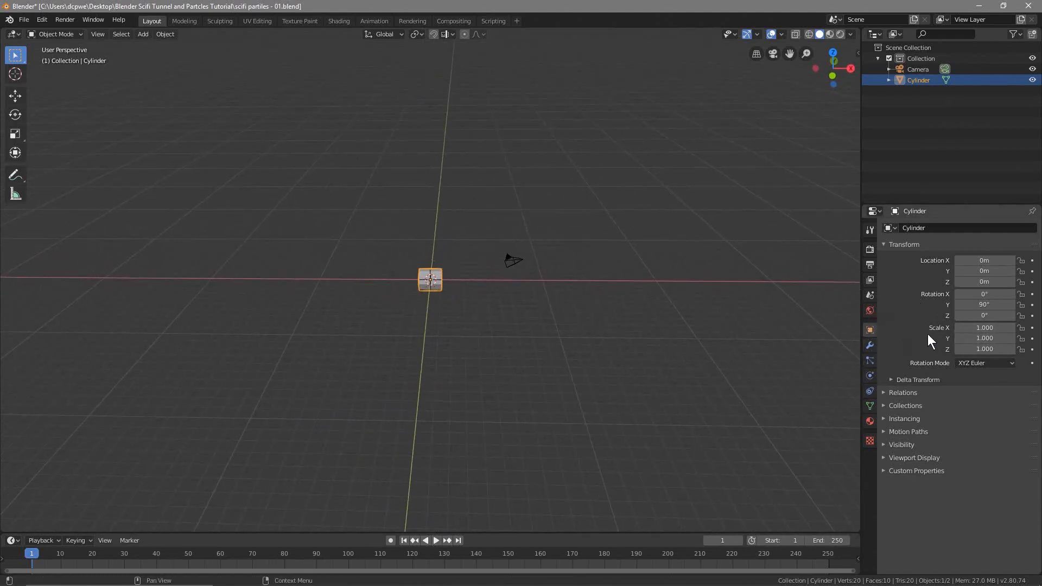
left_click_drag(983, 318, 1025, 317)
key("ctrl+z")
left_click_drag(982, 349, 1013, 350)
left_click(979, 349)
type("30")
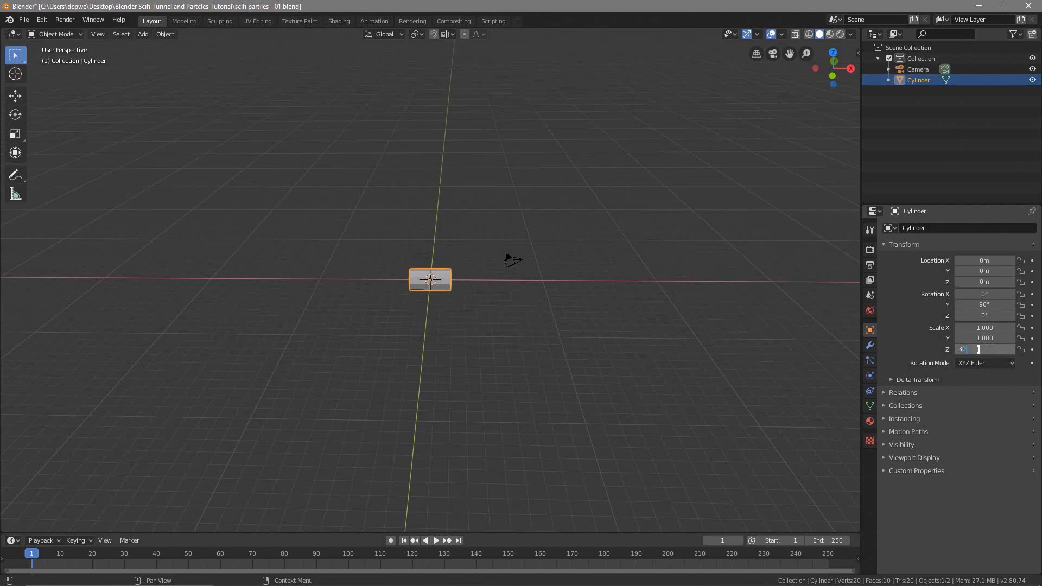
key("Return")
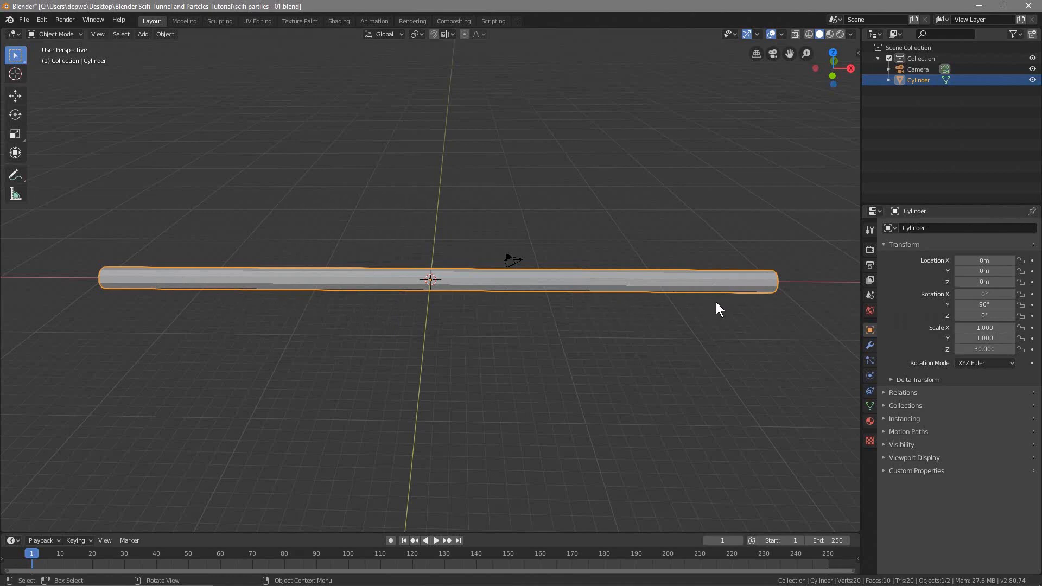
Step: Rename the cylinder object to "Tunnel Main"
middle_click_drag(268, 298, 115, 296)
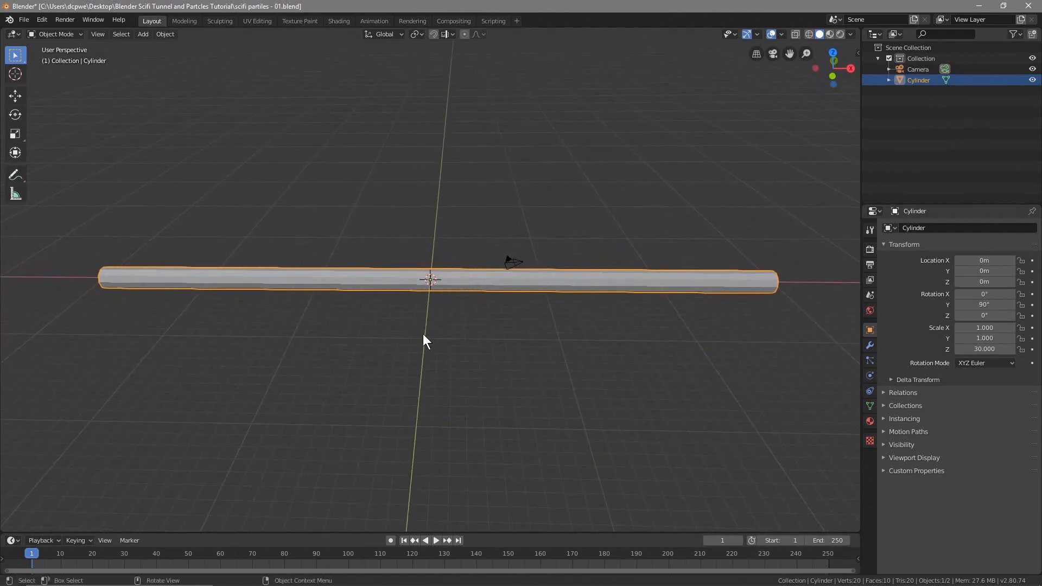
double_click(923, 79)
type("Tunnel Main")
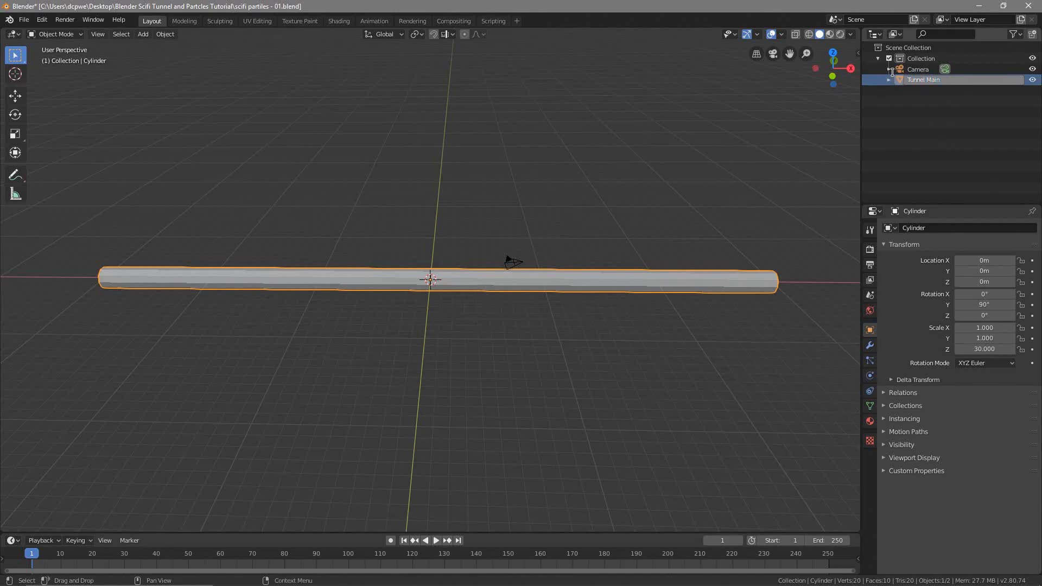
key("Return")
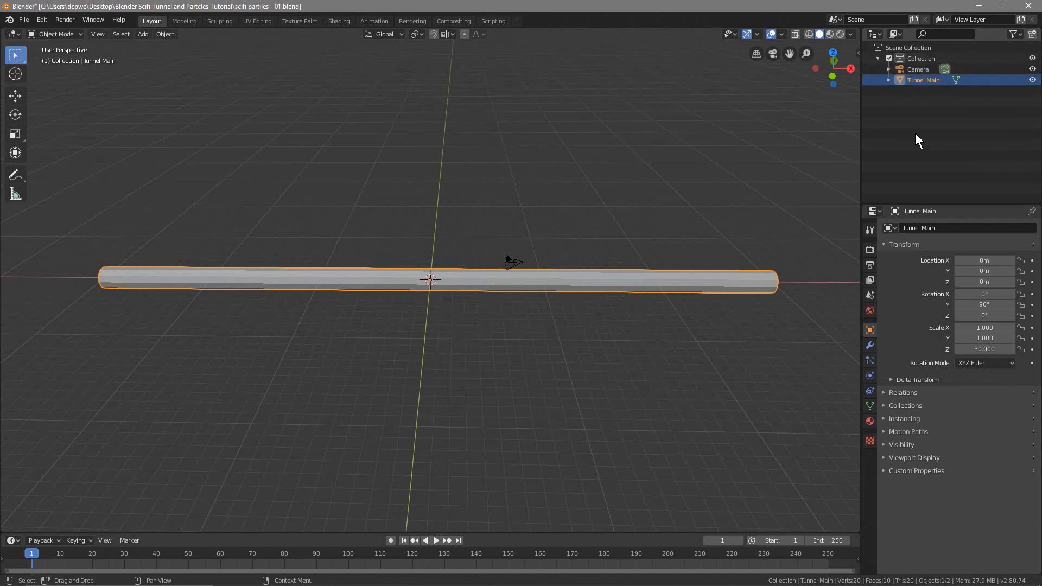
Step: Duplicate Tunnel Main in place and rename the copy to "Tunnel Seg 1"
right_click(926, 80)
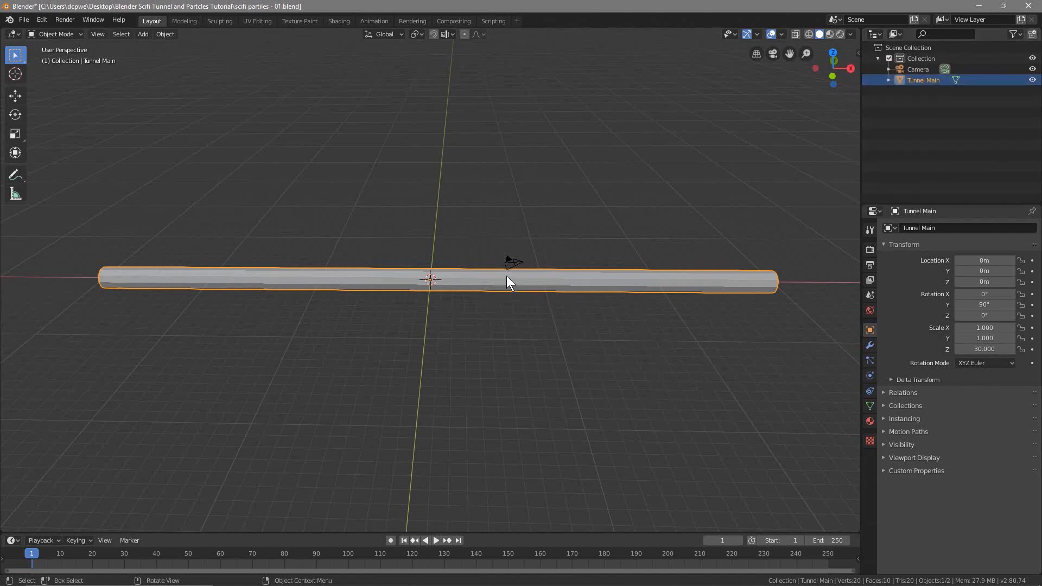
key("shift+d")
right_click(461, 279)
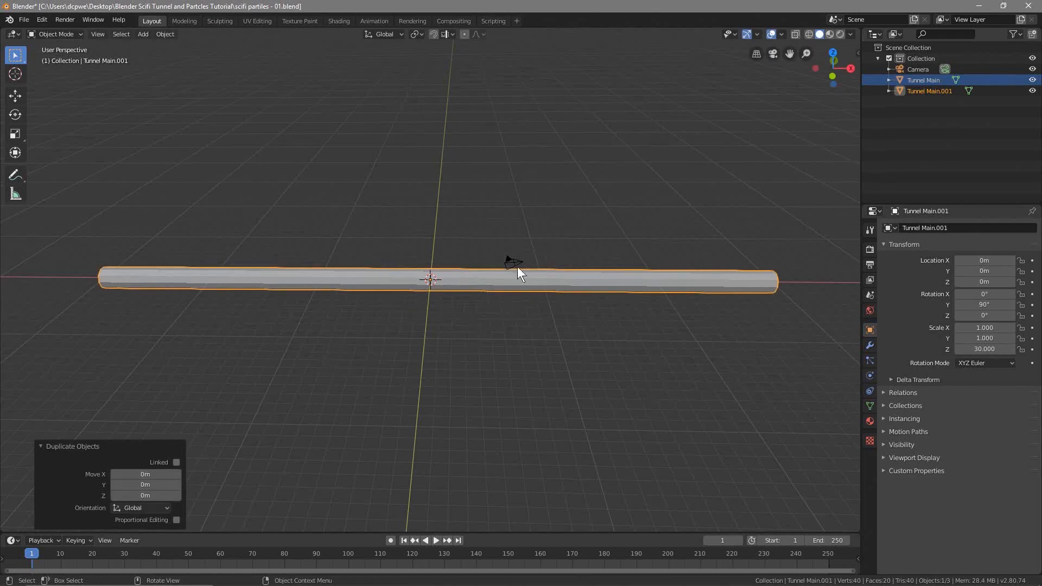
double_click(927, 90)
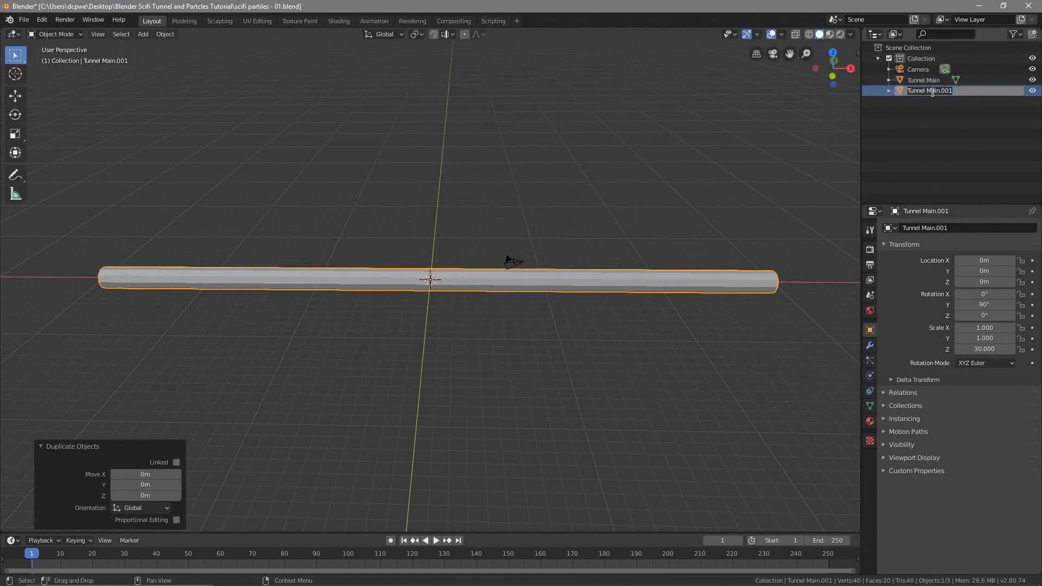
left_click_drag(928, 90, 972, 89)
key("BackSpace")
type("Seg")
key("Return")
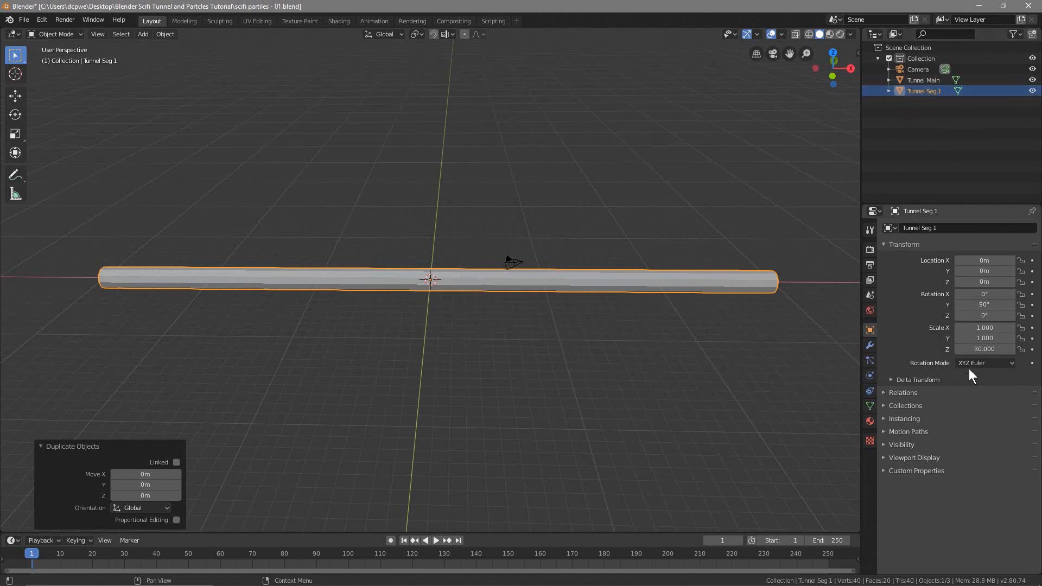
Step: Set the Z scale of Tunnel Seg 1 to 1
left_click(980, 351)
type("1")
key("Return")
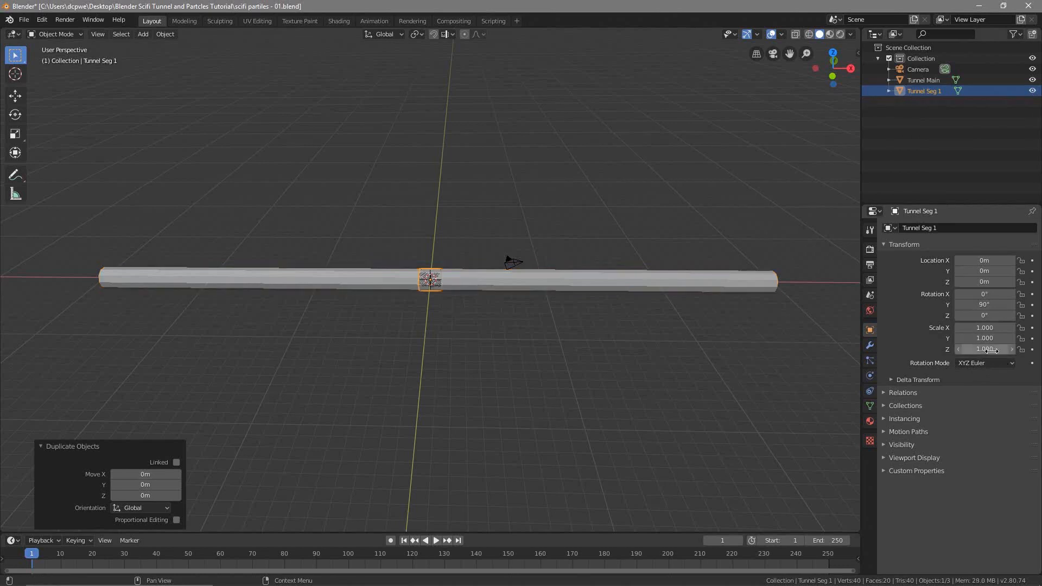
Step: Turn on X-ray display in the viewport and activate the Move tool for Tunnel Seg 1
left_click(796, 34)
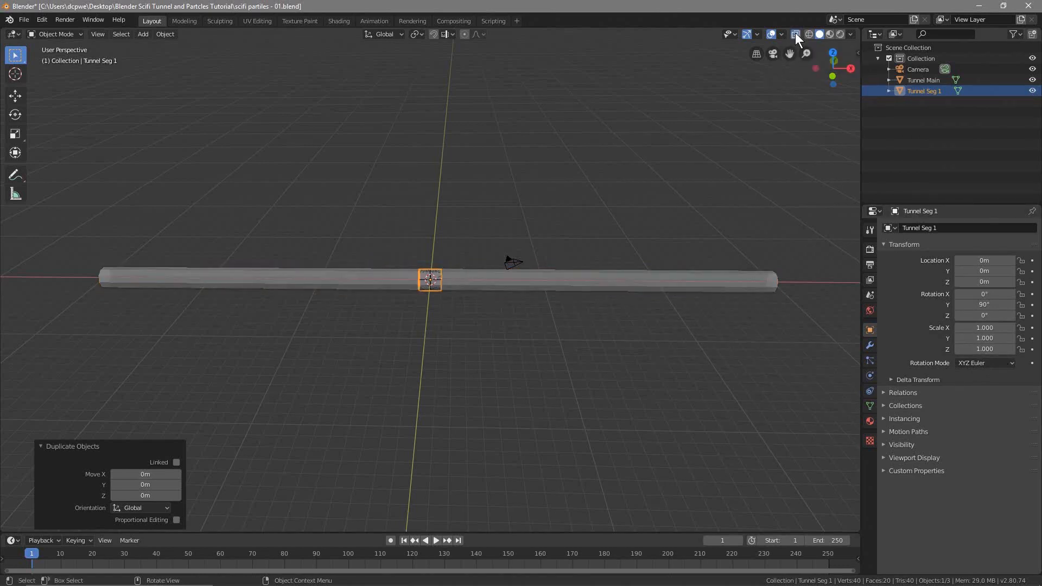
scroll(446, 299, "up", 4)
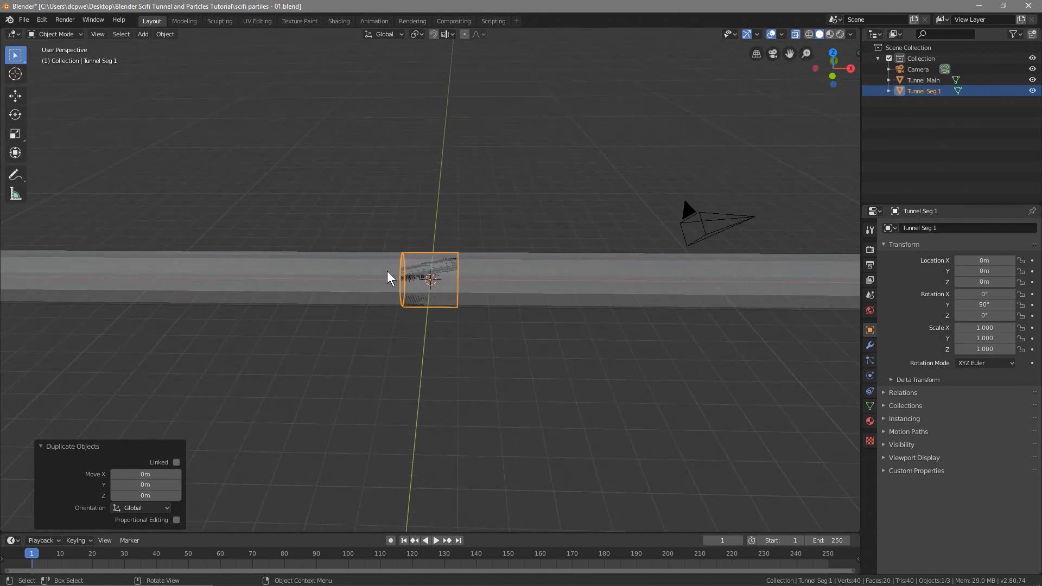
left_click(487, 350)
left_click(434, 267)
left_click(442, 272)
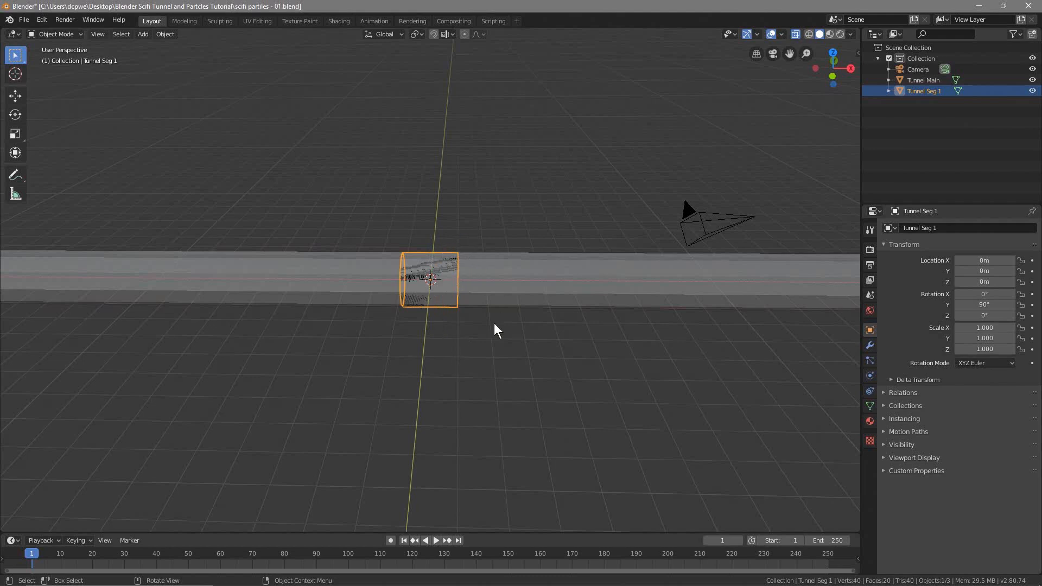
scroll(433, 332, "down", 3)
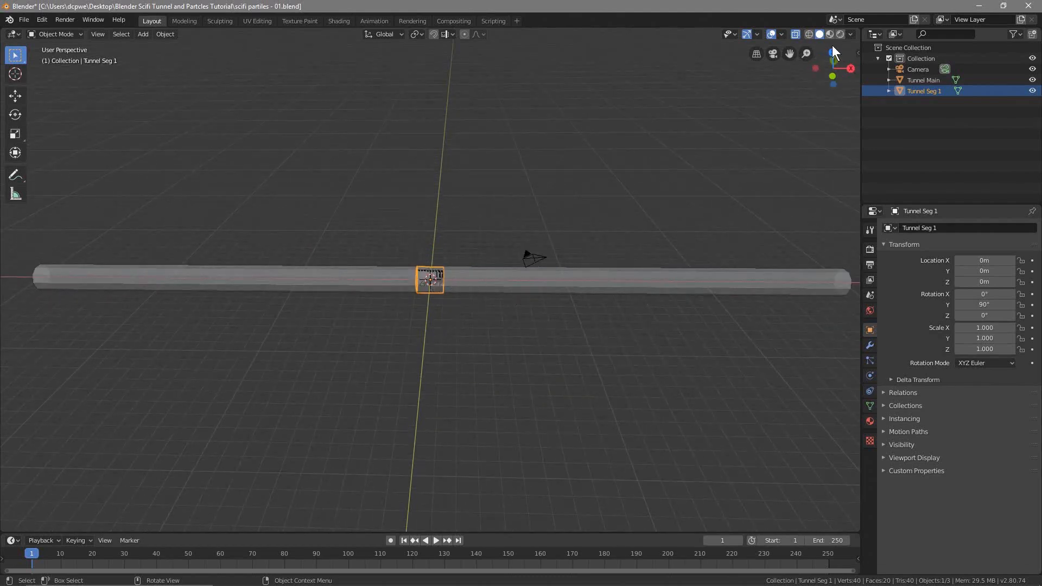
left_click(771, 34)
middle_click_drag(319, 326, 389, 316)
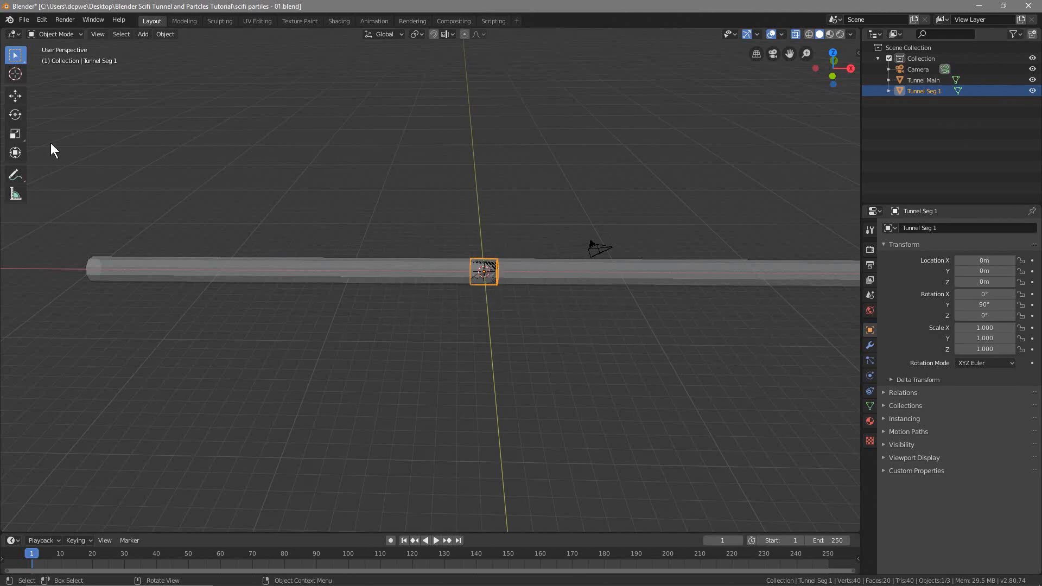
left_click(15, 98)
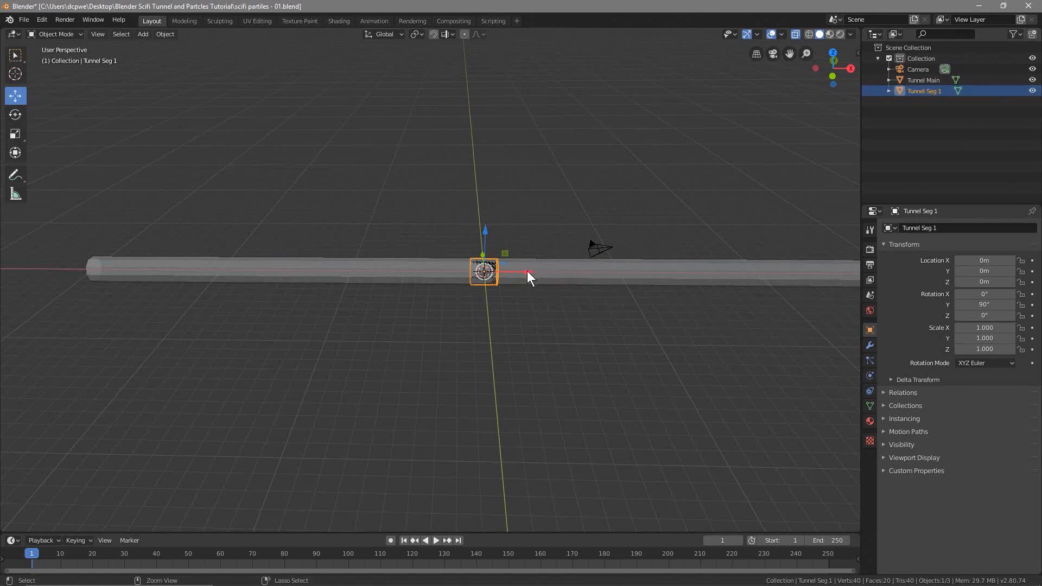
left_click_drag(527, 271, 152, 282)
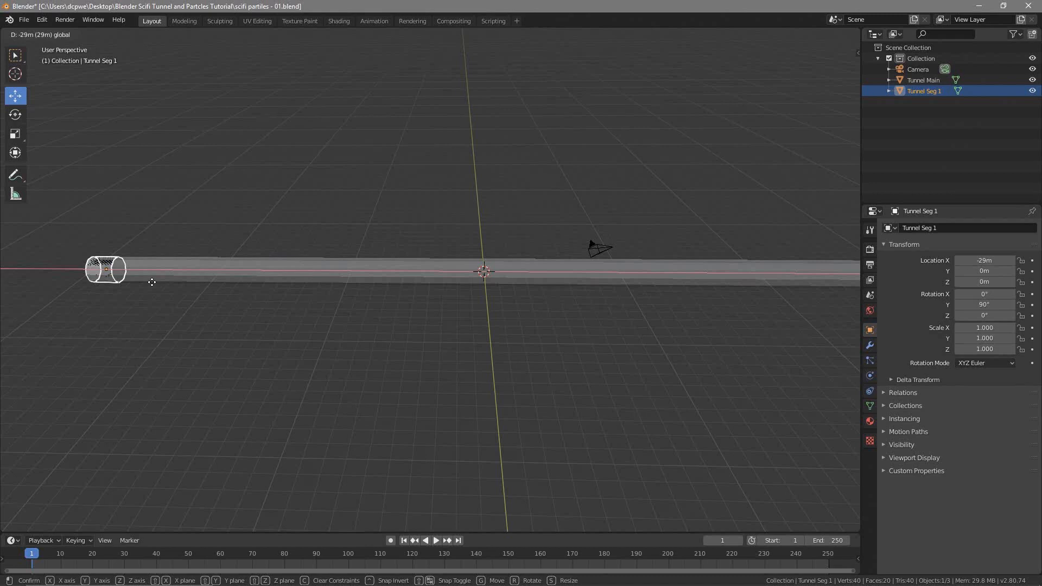
left_click(152, 283)
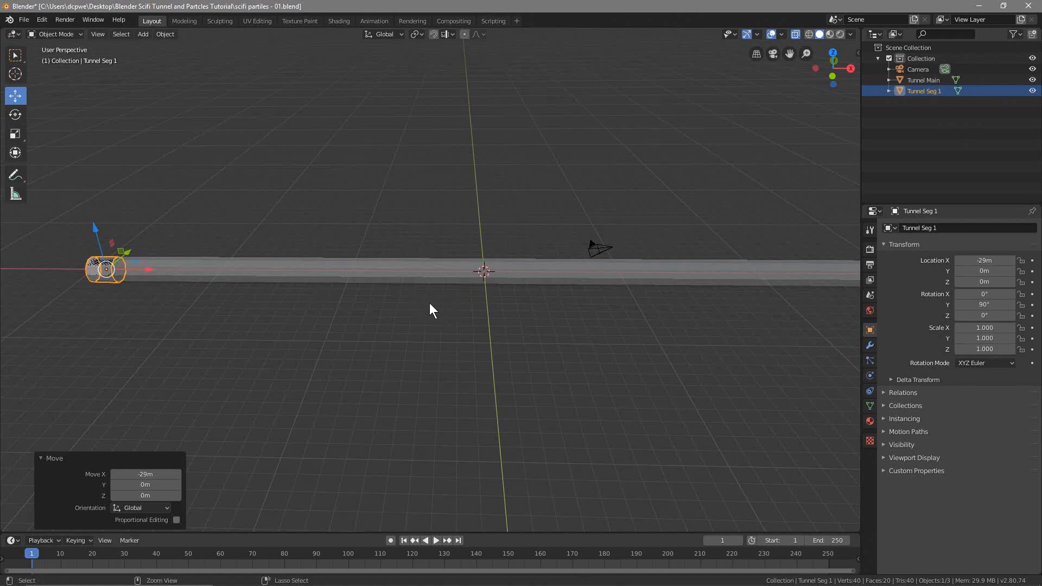
key("ctrl+z")
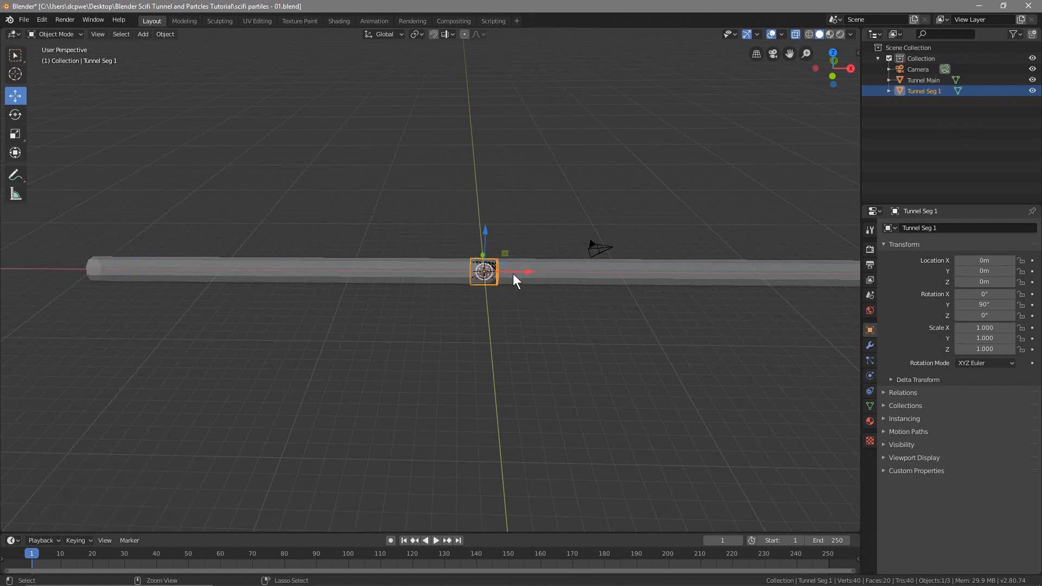
Step: Move Tunnel Seg 1 by -29 m along the X axis to the end of Tunnel Main
left_click_drag(532, 274, 151, 279)
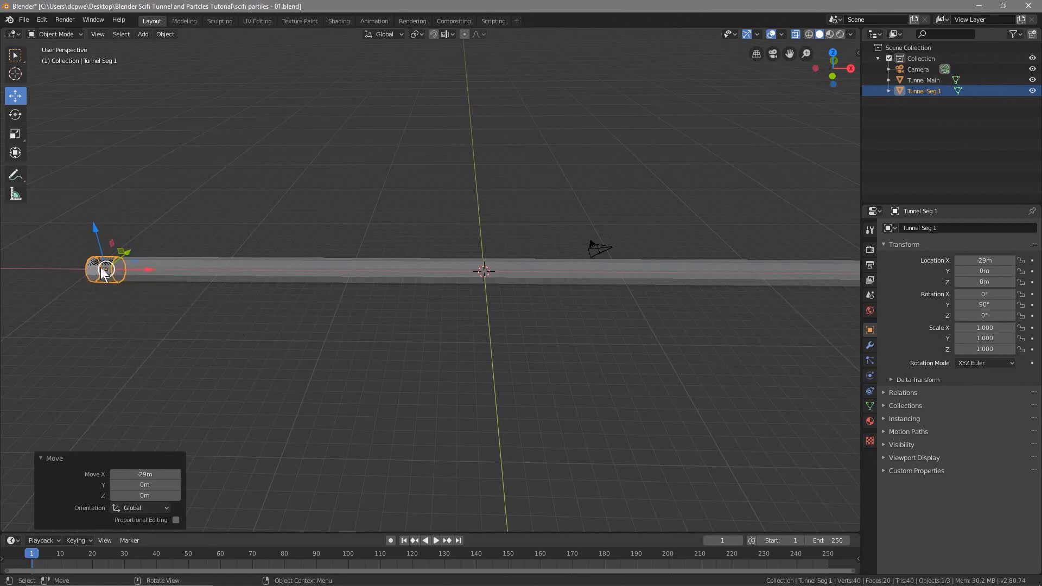
middle_click_drag(182, 295, 310, 265)
scroll(425, 344, "up", 2)
scroll(425, 342, "down", 6)
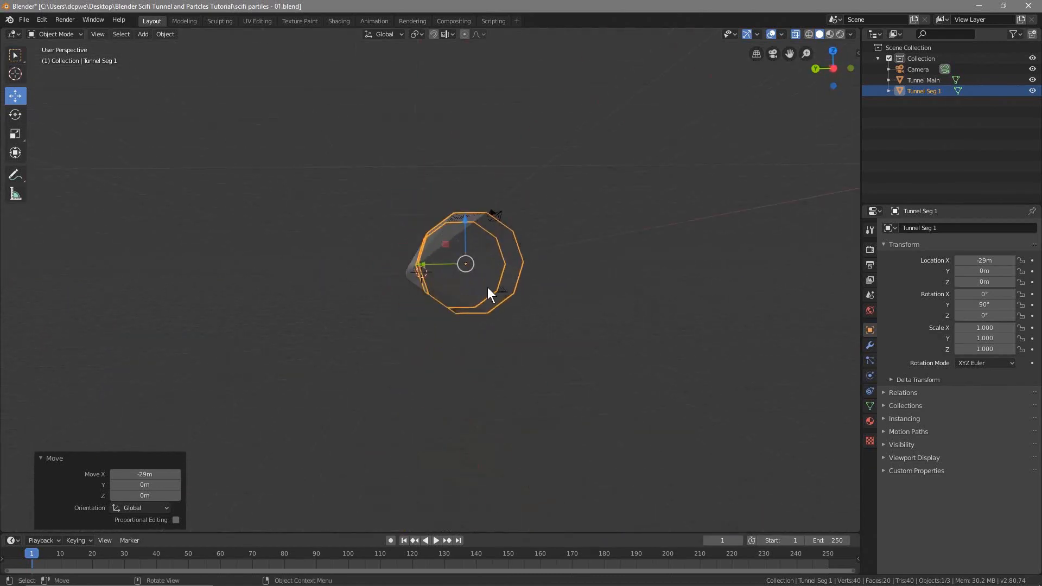
middle_click_drag(500, 236, 423, 302)
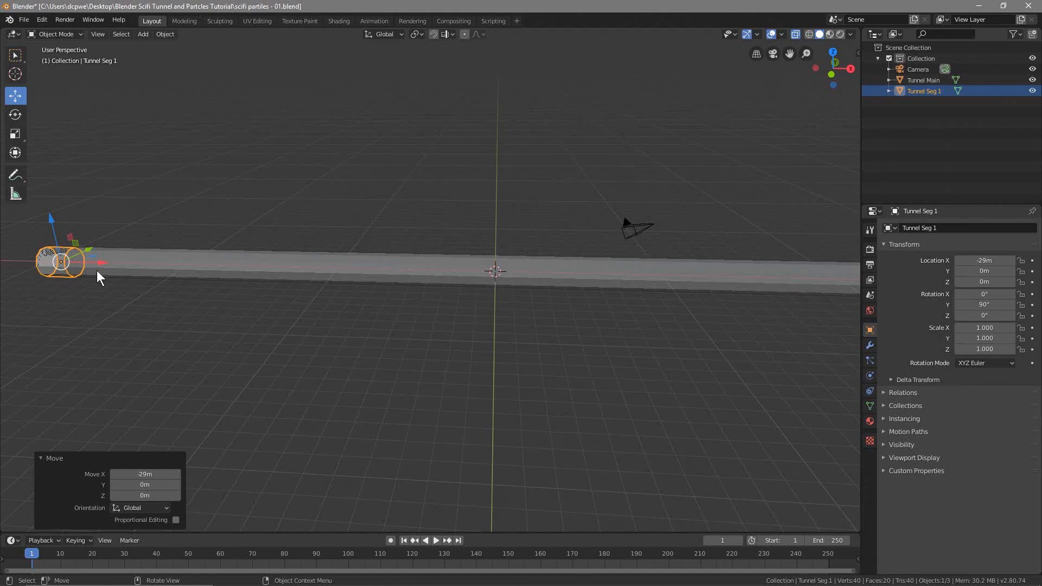
middle_click_drag(461, 331, 469, 331)
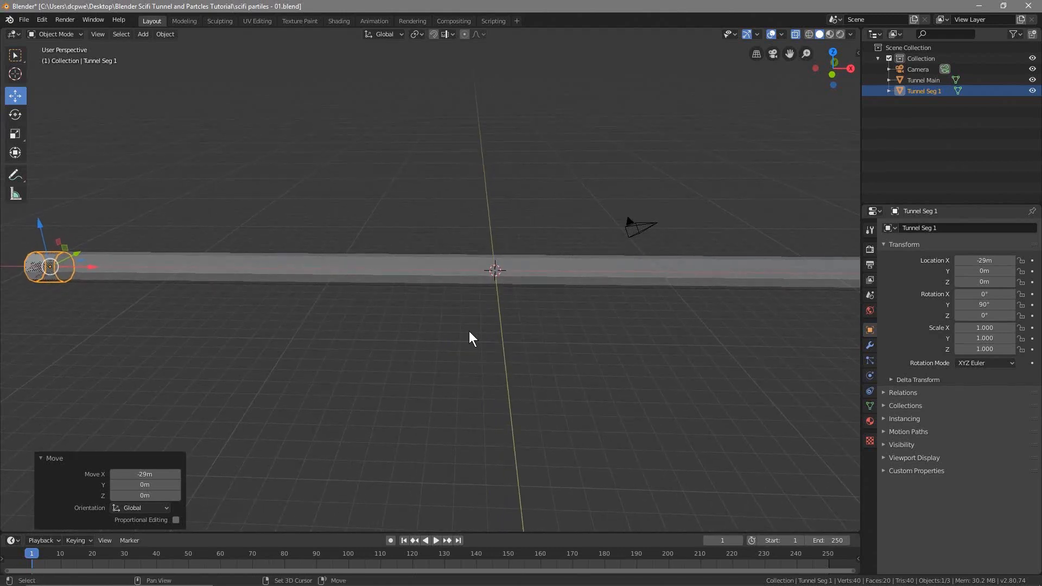
Step: Add a cube-shaped empty and move it -29 m along X onto Tunnel Seg 1
key("shift+a")
mouse_move(448, 431)
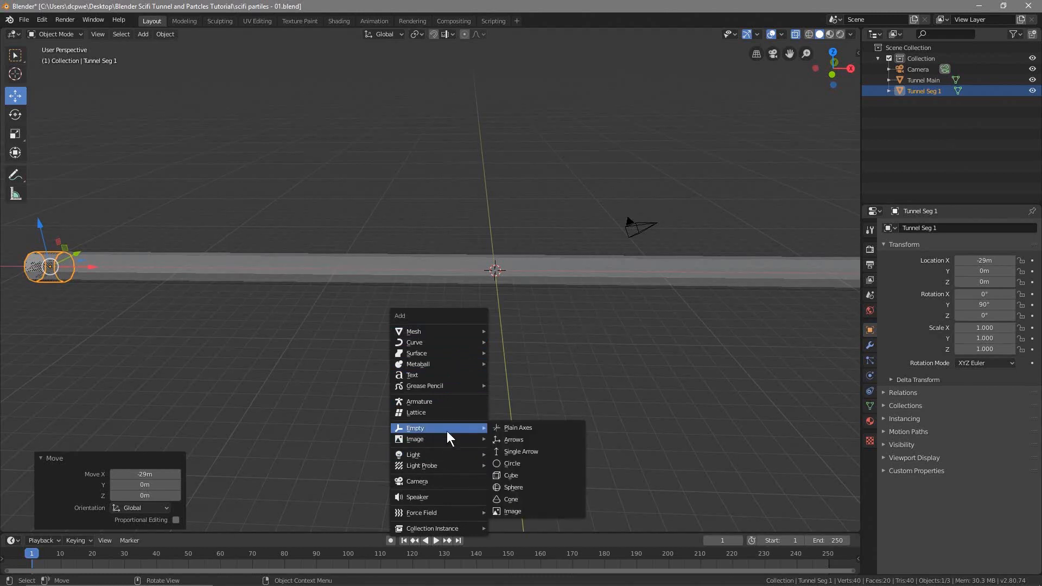
left_click(523, 477)
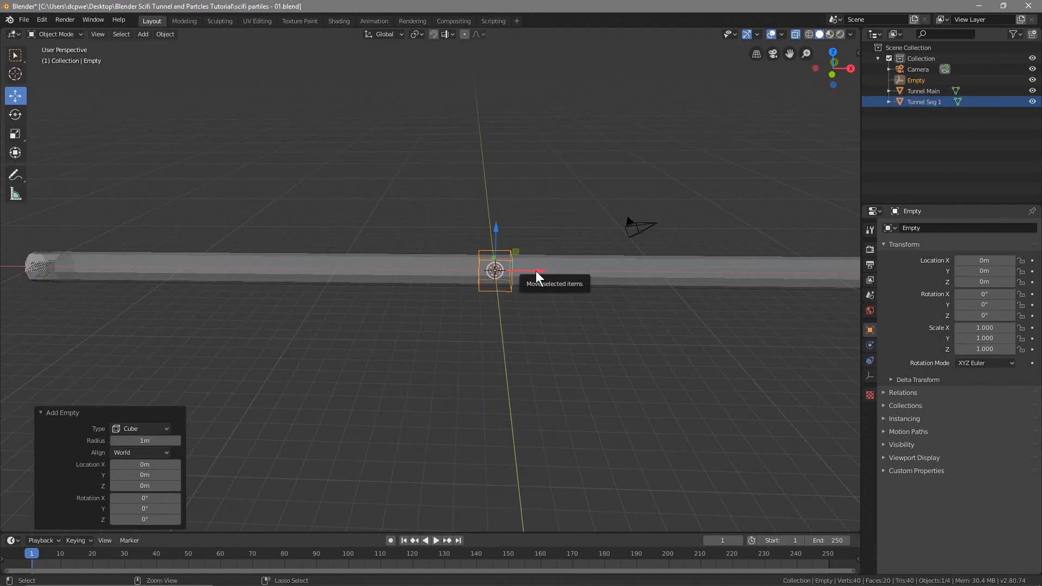
left_click_drag(536, 271, 94, 297)
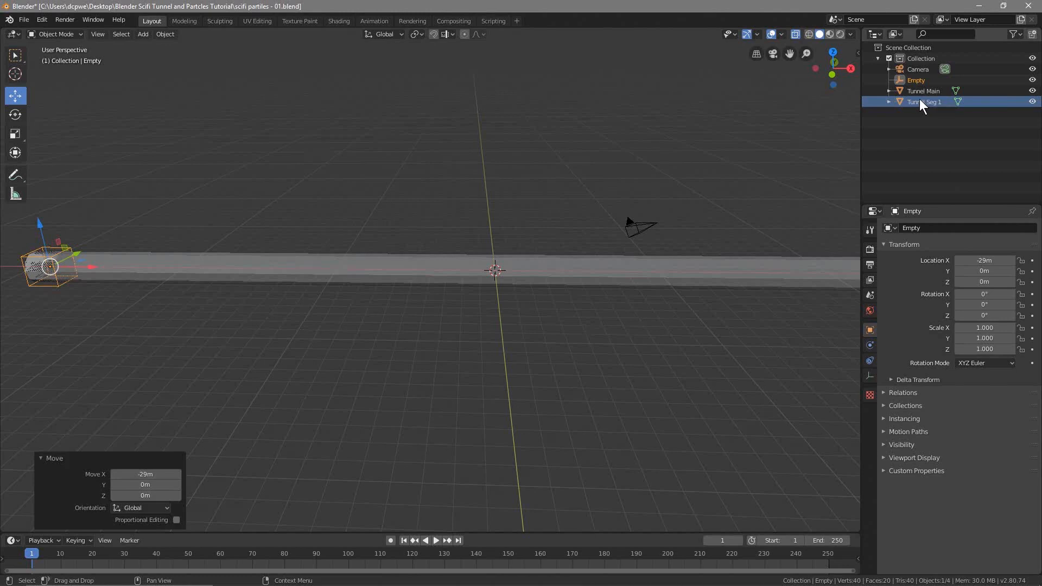
Step: Hide the cube empty and lock the 3D view to the Empty object
left_click(923, 81)
left_click(1032, 80)
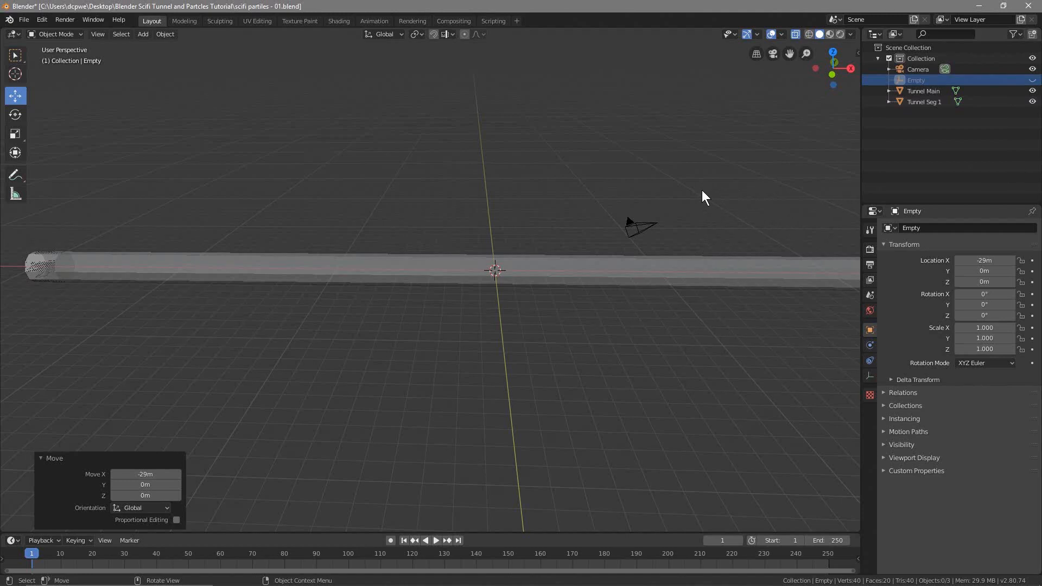
key("n")
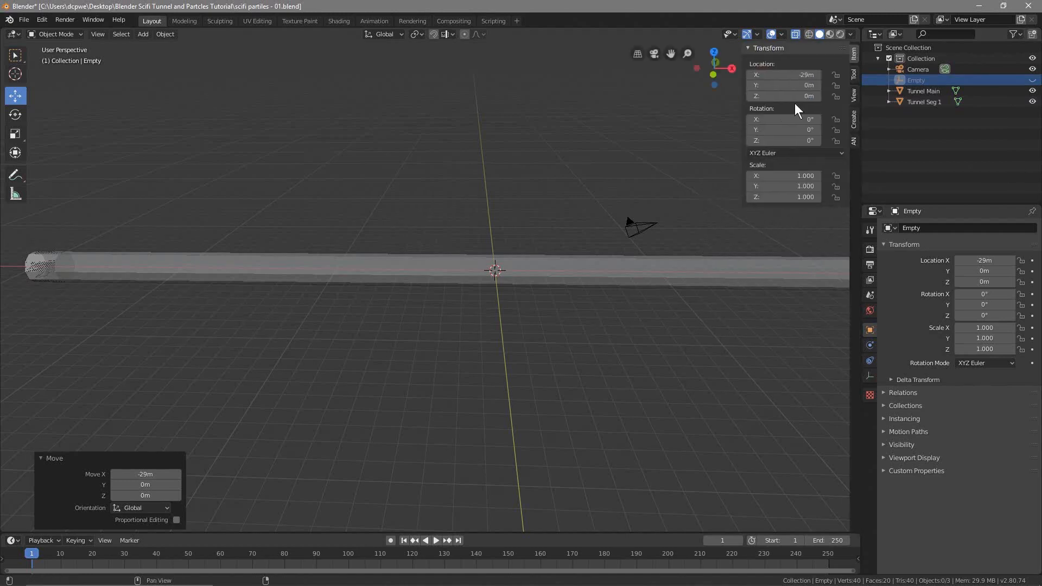
left_click(855, 97)
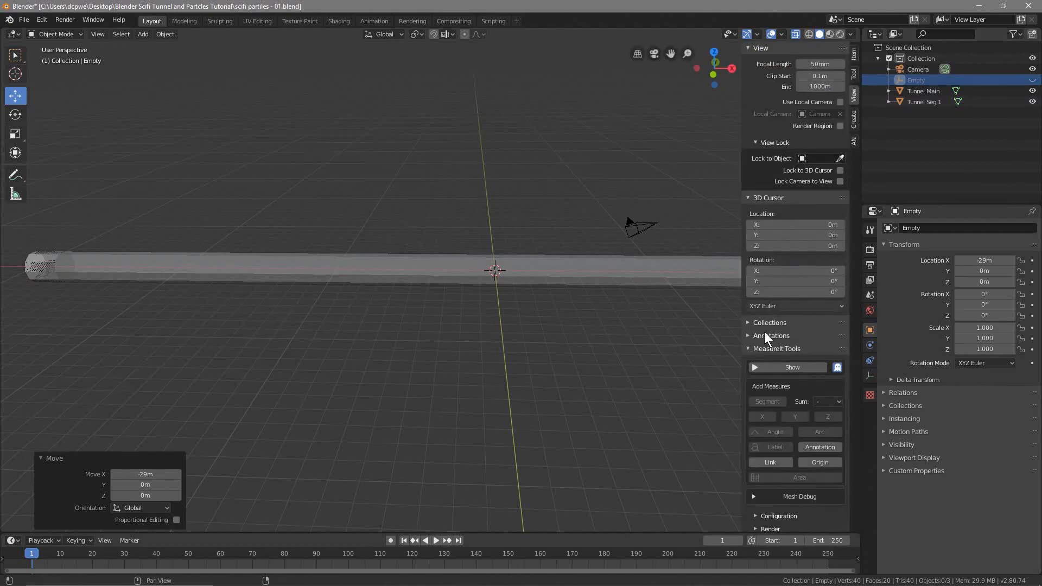
scroll(800, 409, "down", 5)
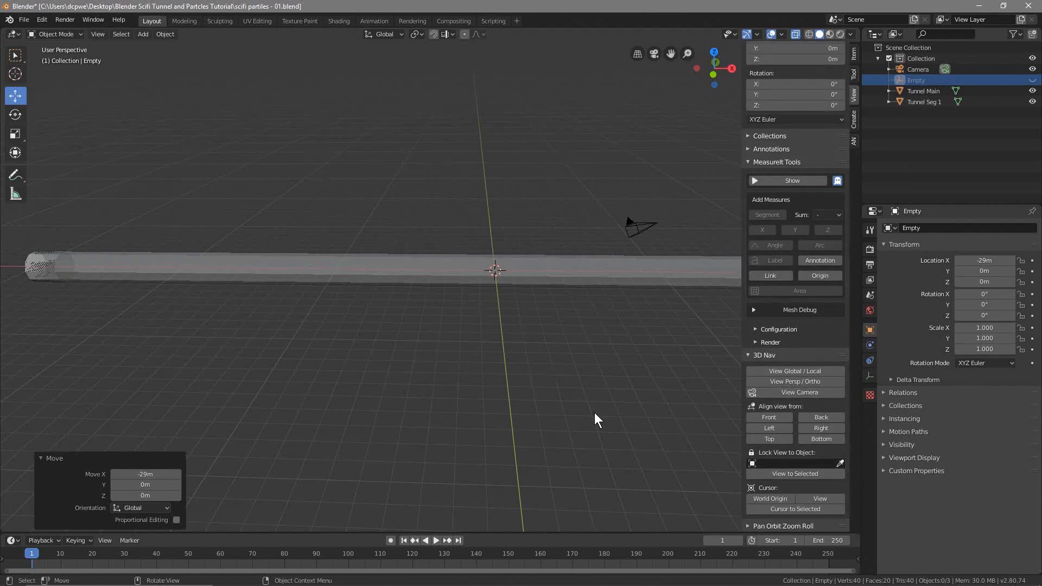
left_click(801, 463)
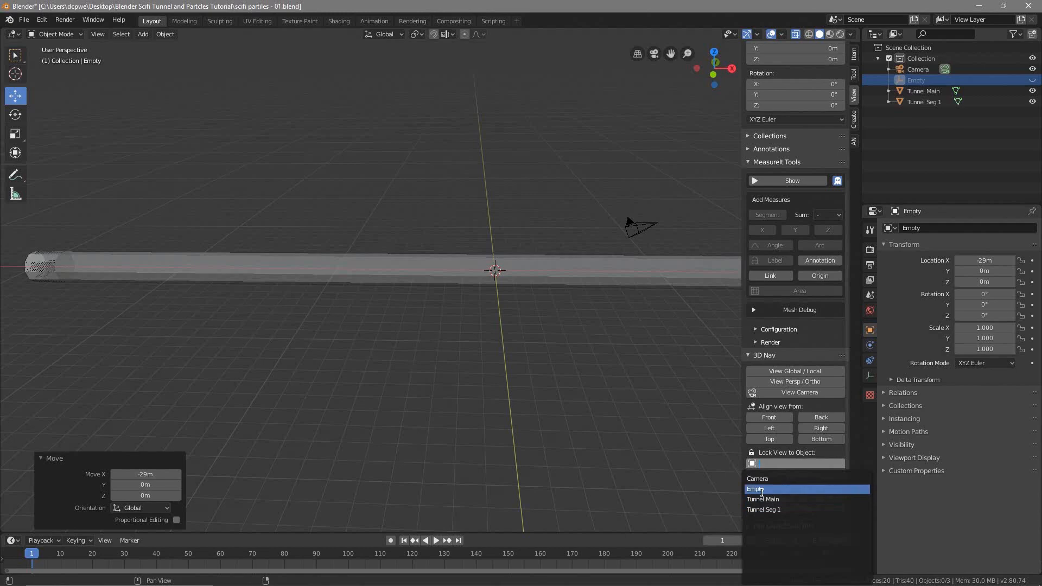
left_click(762, 491)
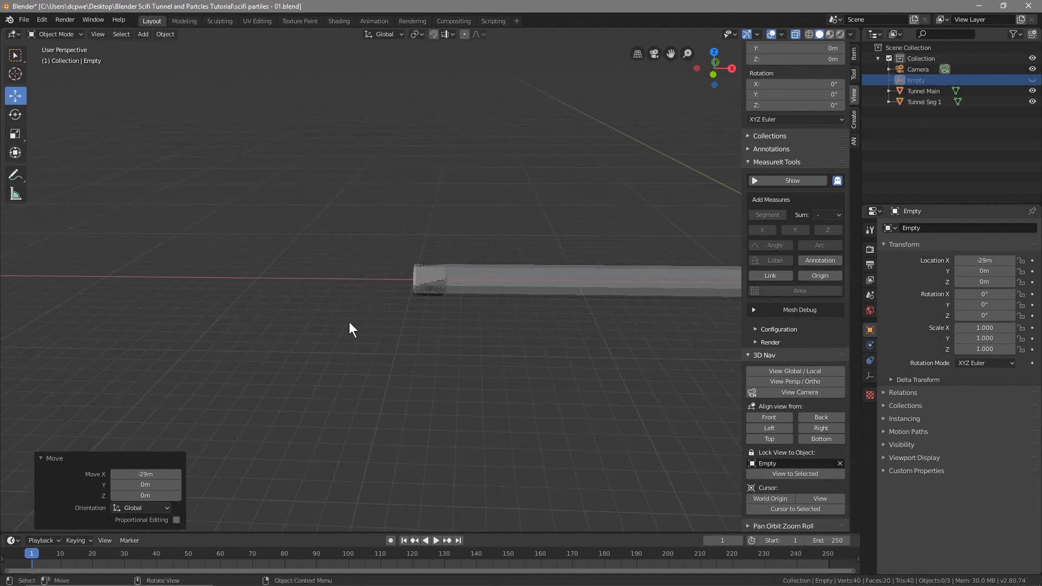
scroll(379, 317, "up", 5)
middle_click_drag(351, 304, 445, 282)
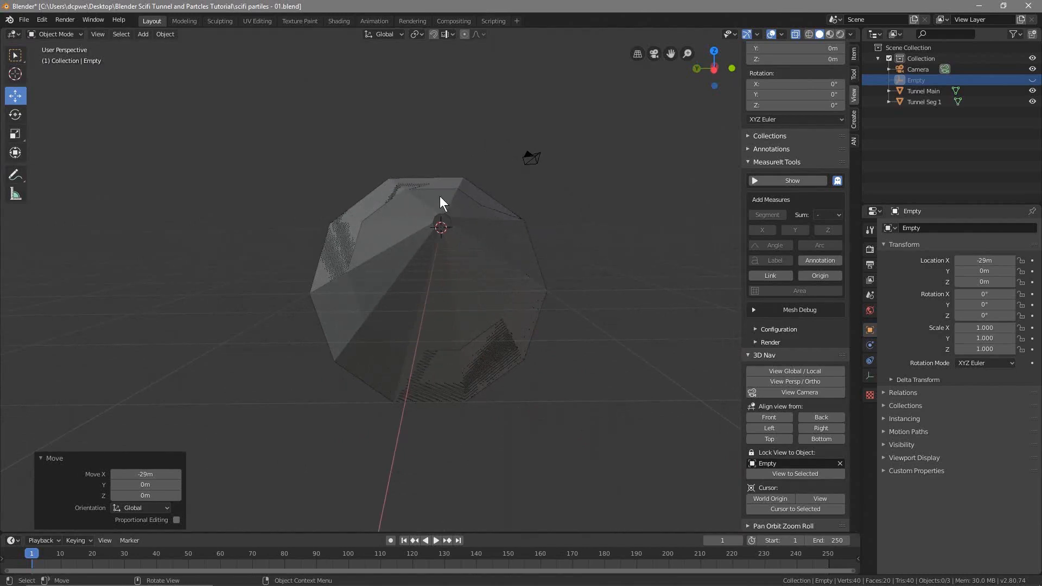
mouse_move(457, 255)
middle_mouse_down()
mouse_move(682, 248)
mouse_move(464, 251)
mouse_move(467, 263)
middle_mouse_up()
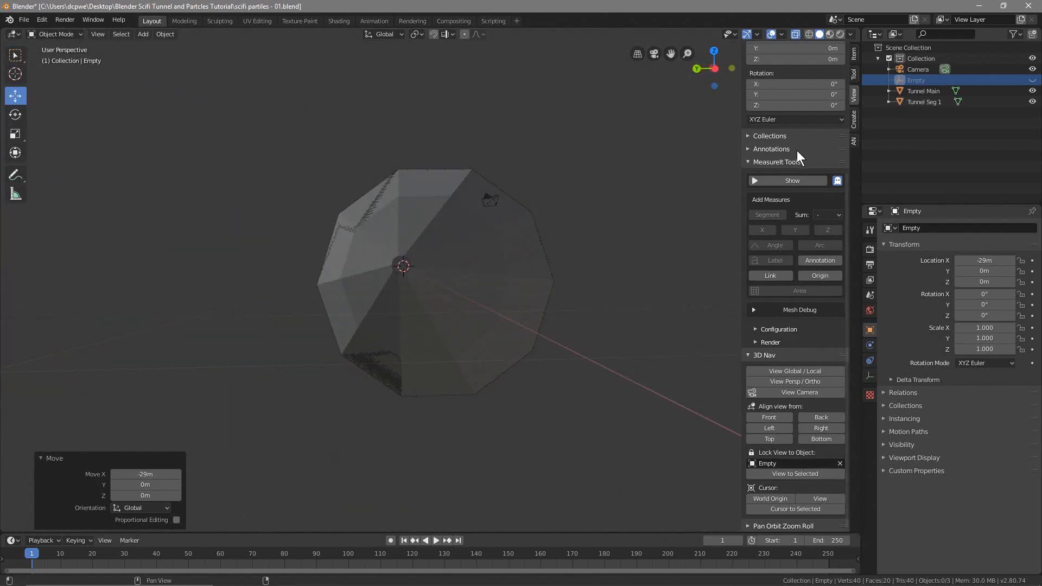
Step: Close the viewport sidebar and save the Blender file under its existing name
key("n")
left_click(24, 20)
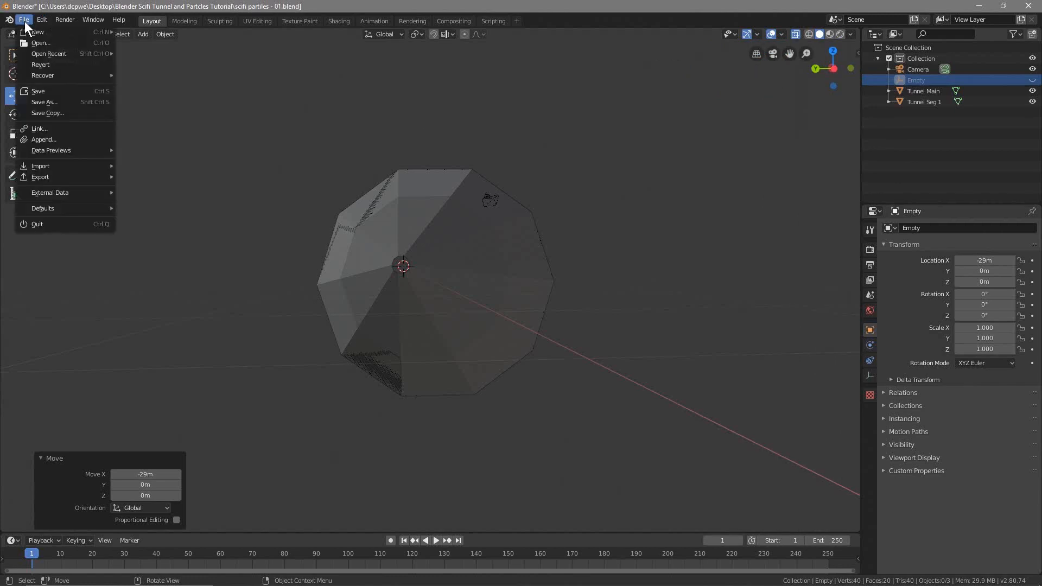
left_click(36, 90)
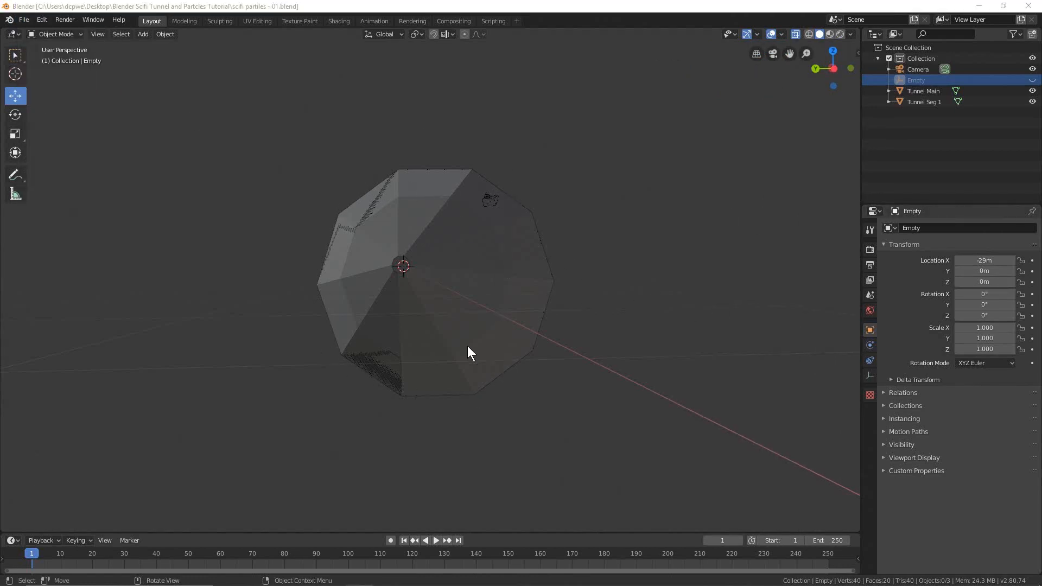
Step: Select Tunnel Seg 1 and hide Tunnel Main so only the short segment remains in view
left_click(925, 103)
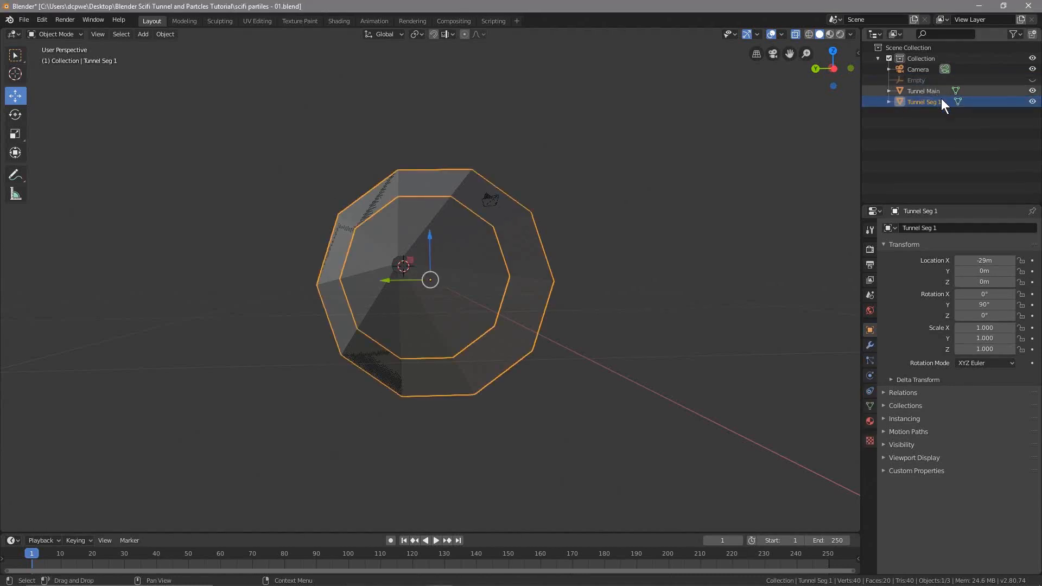
left_click(1032, 90)
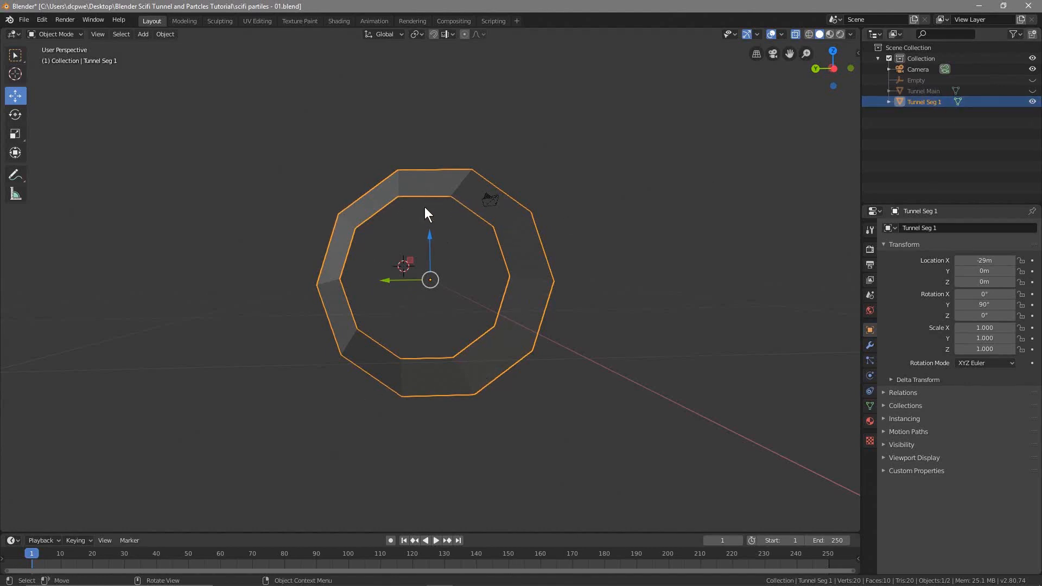
scroll(475, 318, "up", 3)
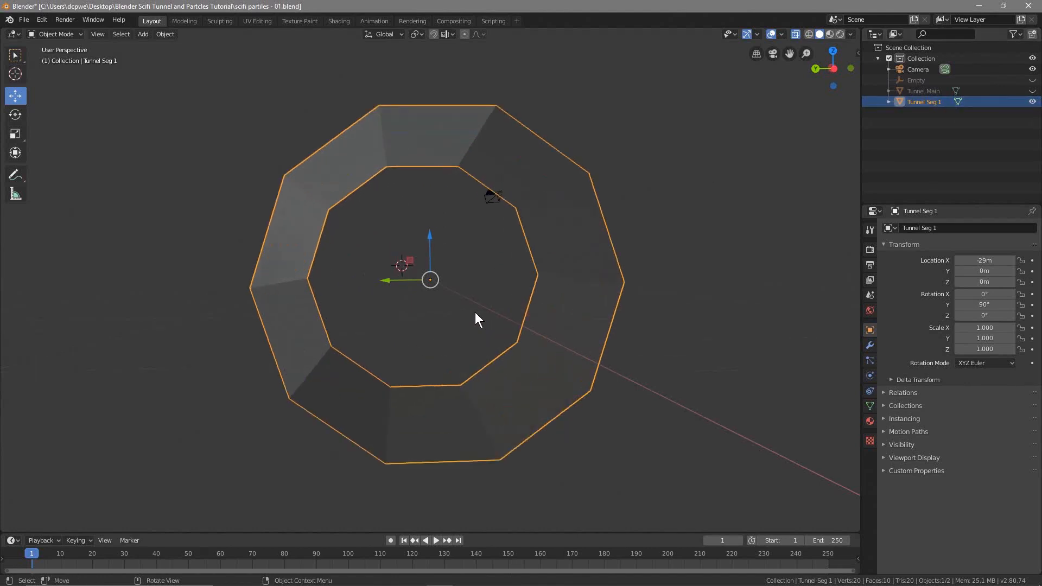
Step: Add a Solidify modifier to Tunnel Seg 1 with a thickness of 0.1 m and apply it
left_click(871, 349)
left_click(923, 228)
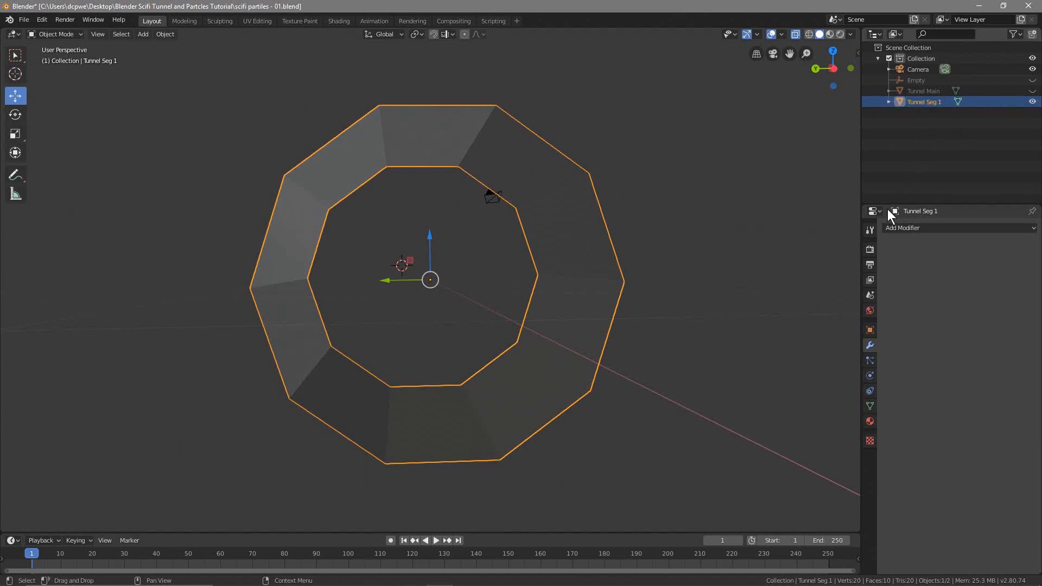
left_click(910, 227)
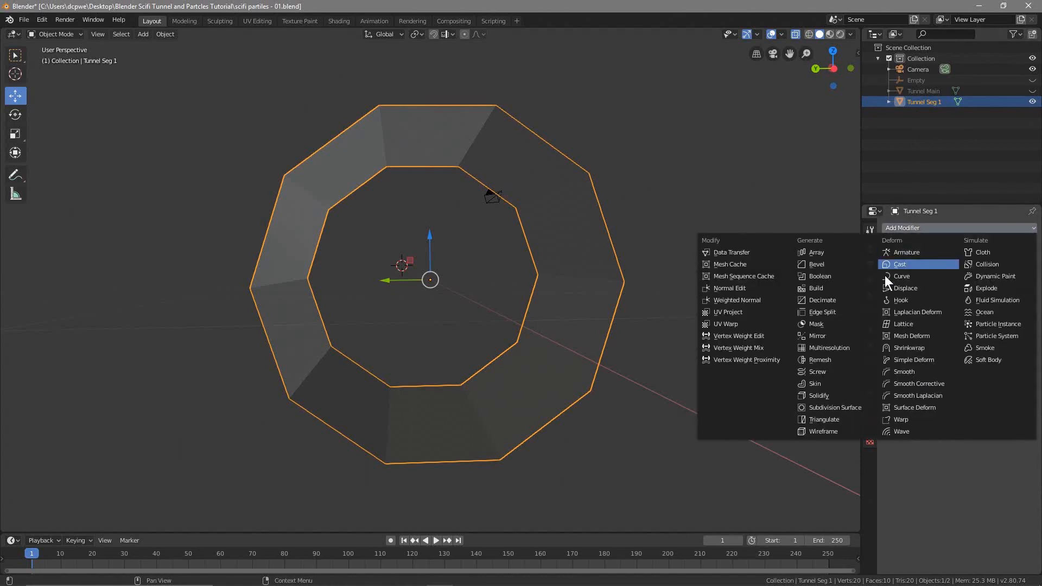
left_click(822, 394)
left_click(953, 277)
left_click(953, 278)
left_click(953, 278)
left_click(953, 278)
left_click(952, 277)
left_click(953, 278)
left_click(953, 277)
left_click(953, 277)
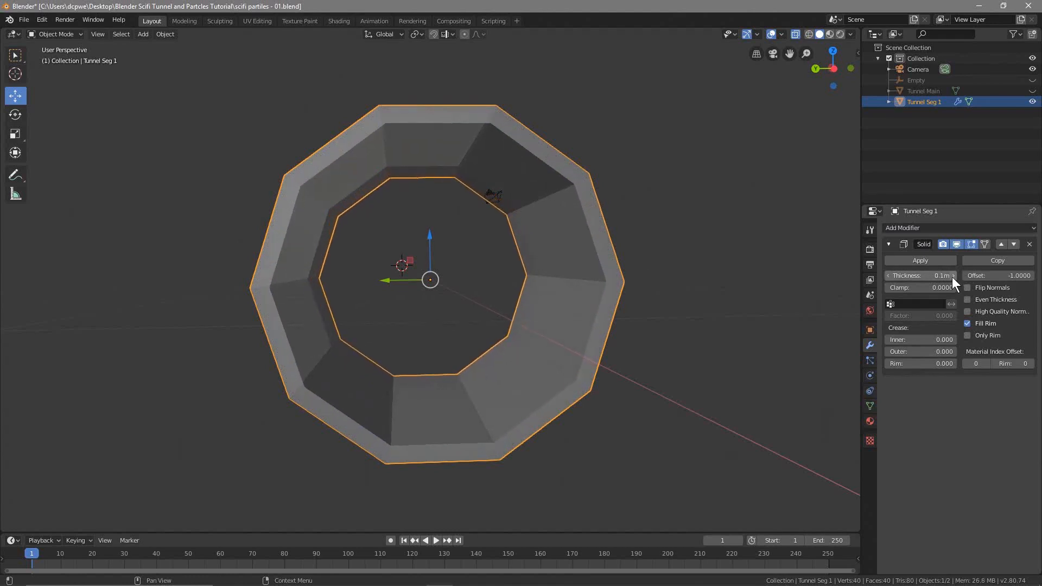
left_click(923, 260)
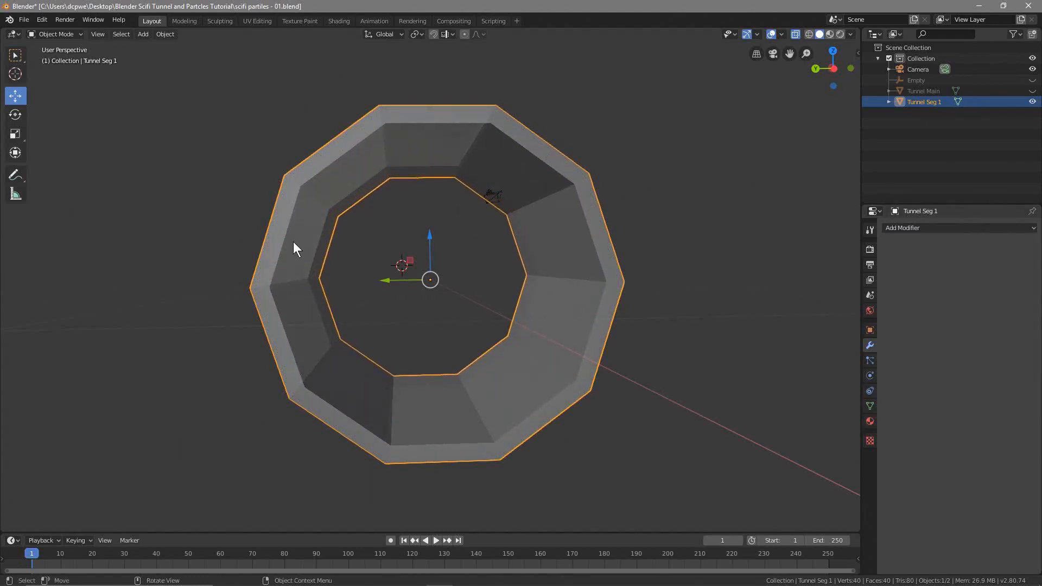
Step: Enter Edit Mode on Tunnel Seg 1 in face select mode with X-ray display turned off
left_click(52, 34)
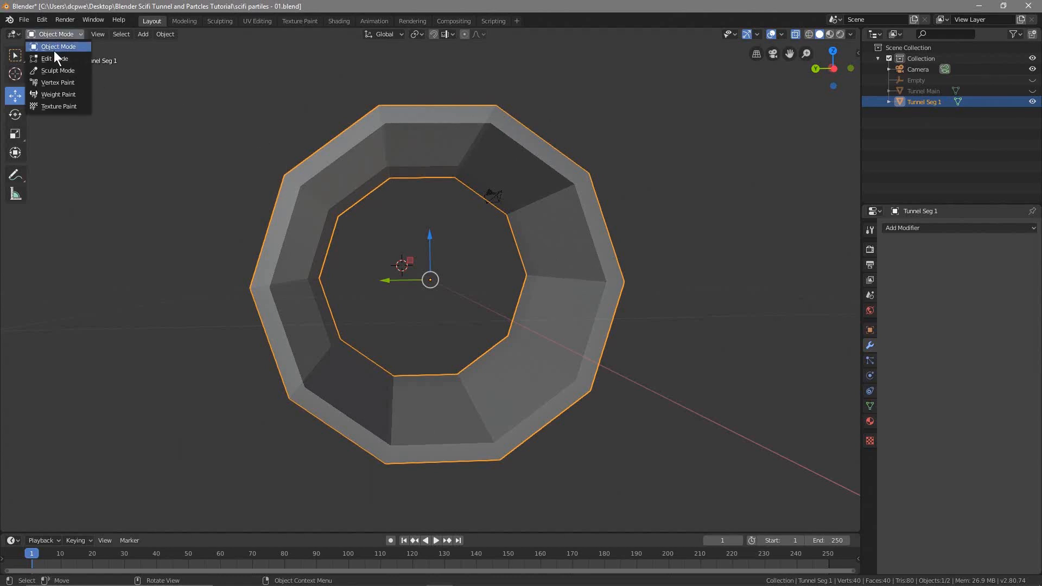
left_click(51, 57)
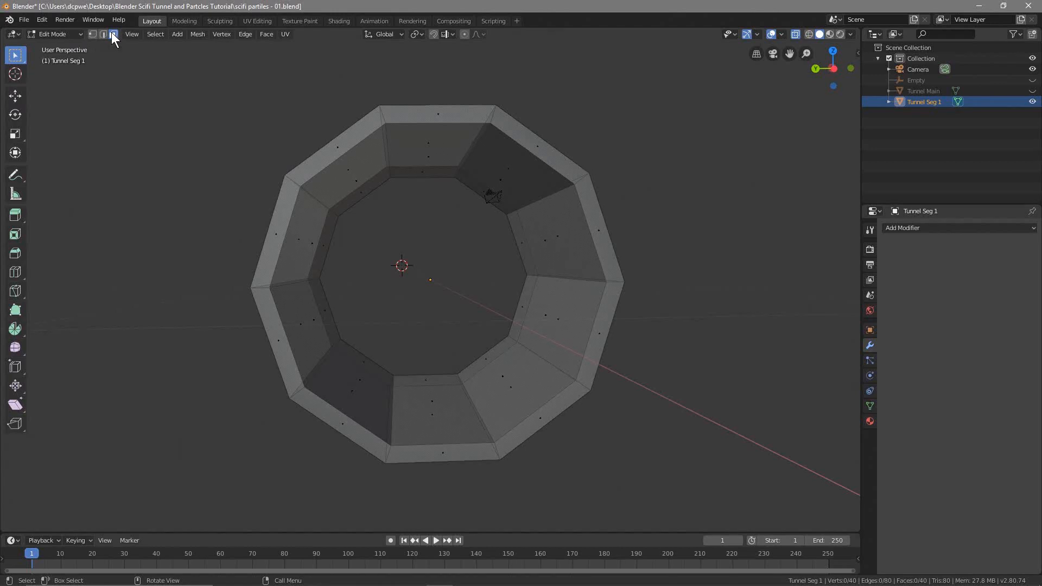
left_click(794, 34)
left_click(793, 34)
left_click(793, 33)
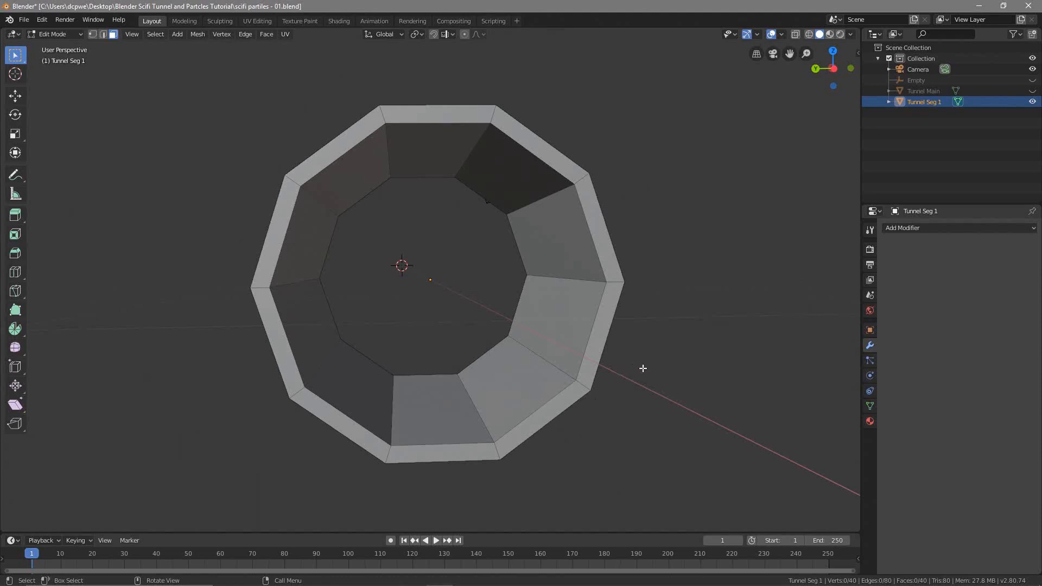
left_click(796, 34)
left_click(796, 35)
Step: Select the three lowest inner faces of the tunnel segment and subdivide them with 4 cuts
middle_click_drag(360, 391, 357, 394)
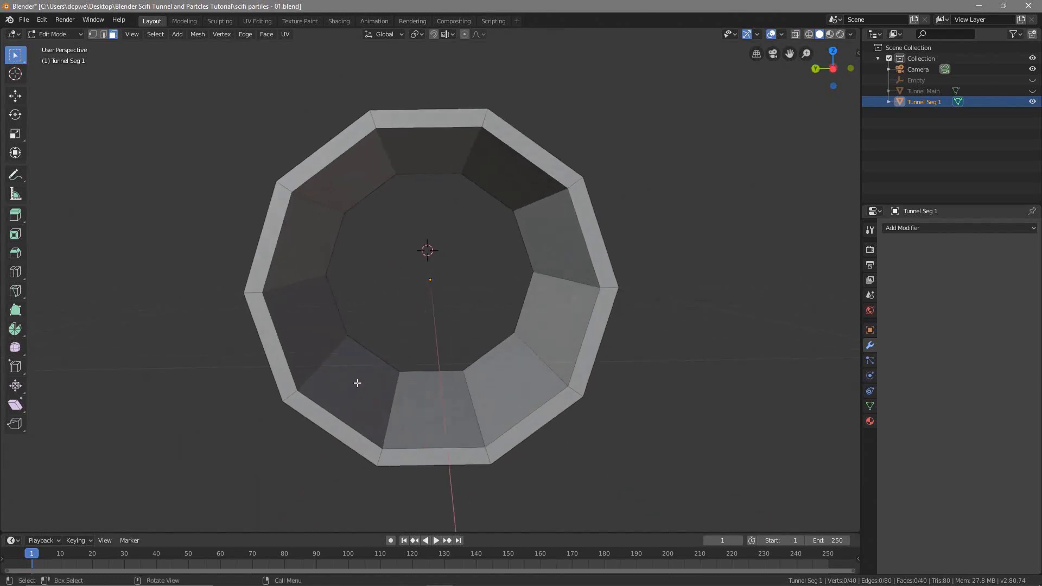
left_click(358, 384)
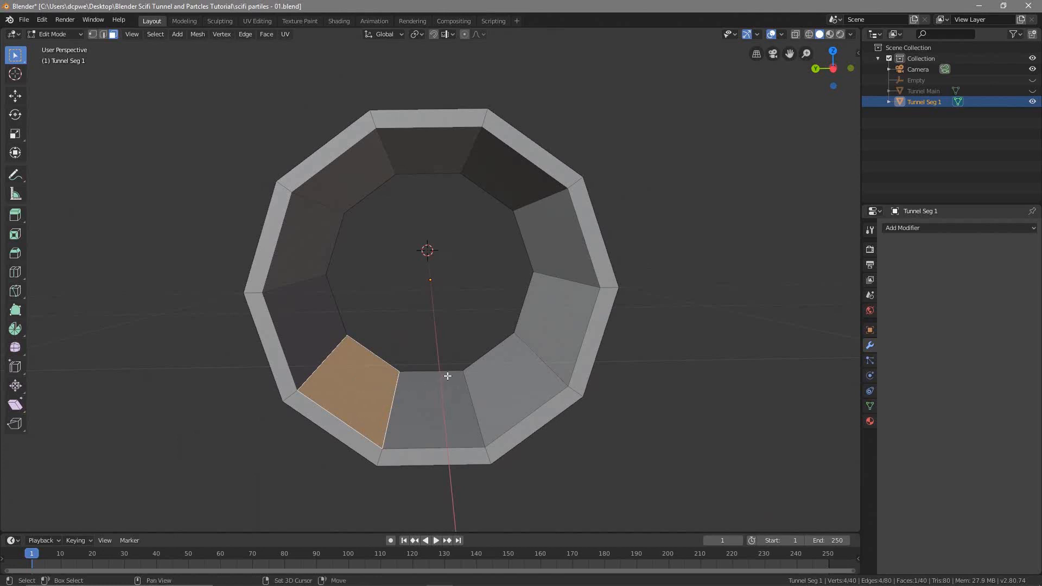
left_click(430, 399, "shift")
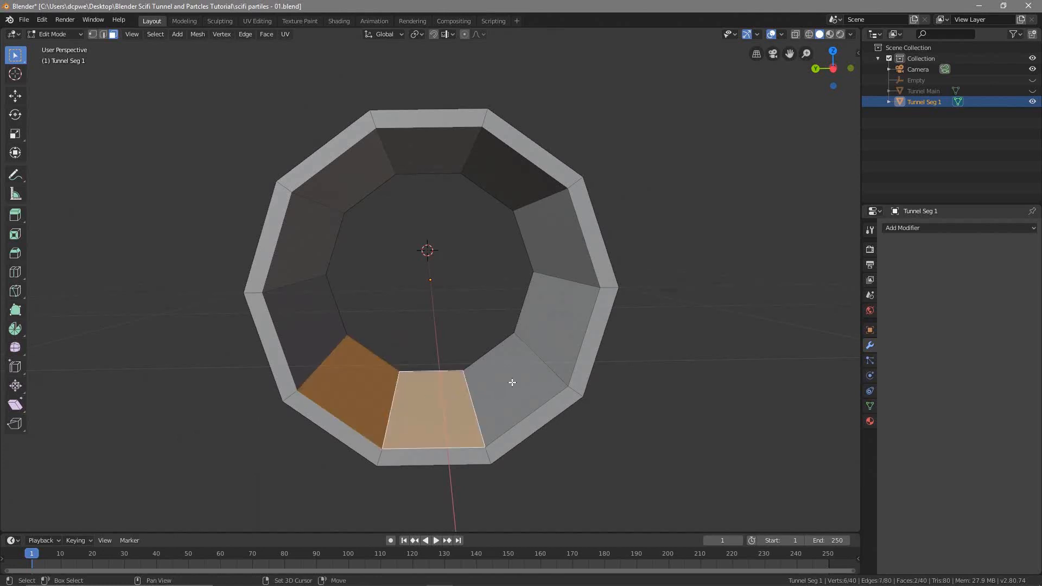
left_click(512, 383, "shift")
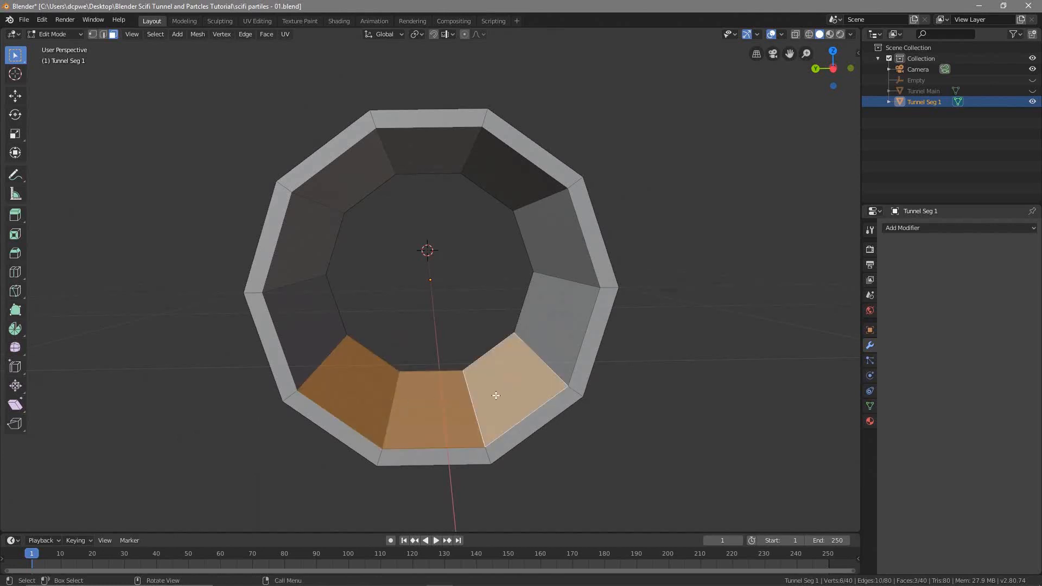
left_click(357, 398)
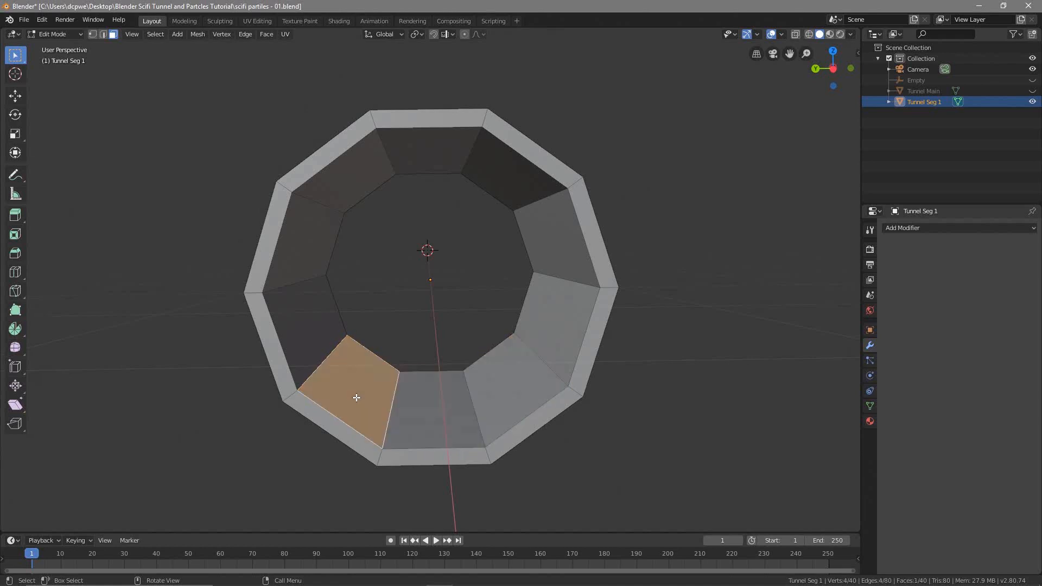
left_click(423, 400, "shift")
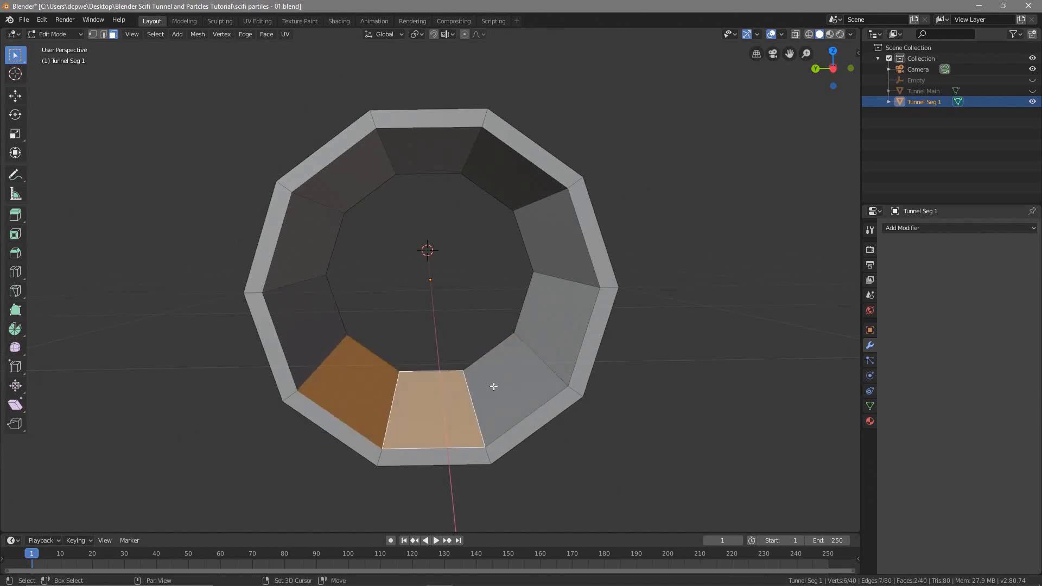
left_click(494, 383, "shift")
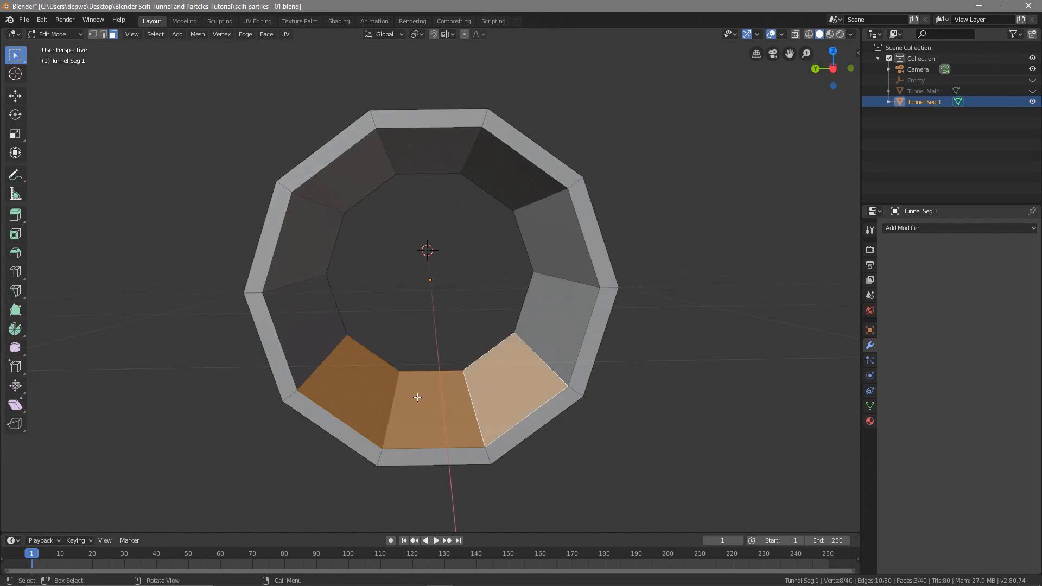
right_click(417, 398)
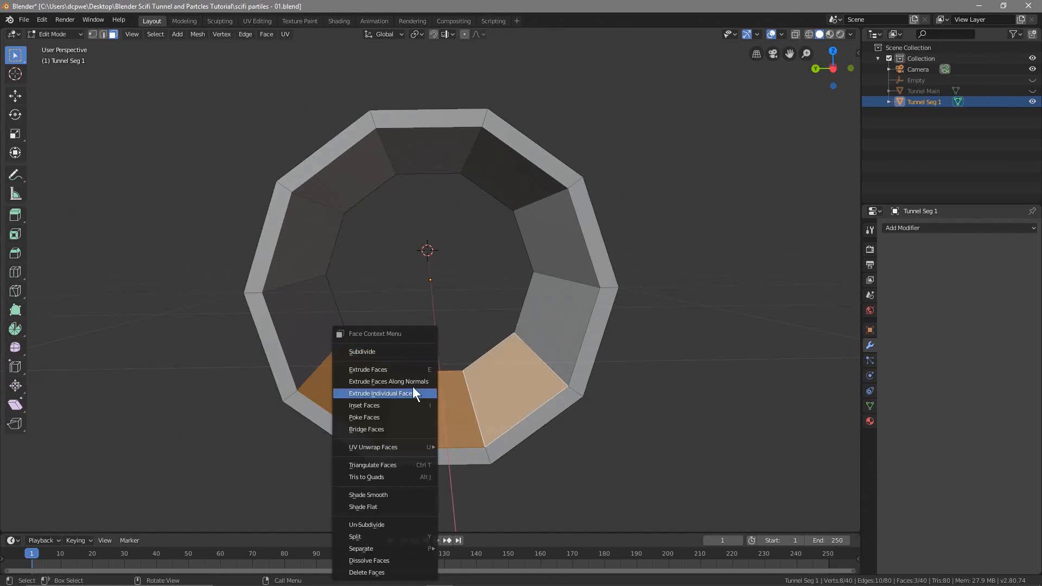
left_click(405, 352)
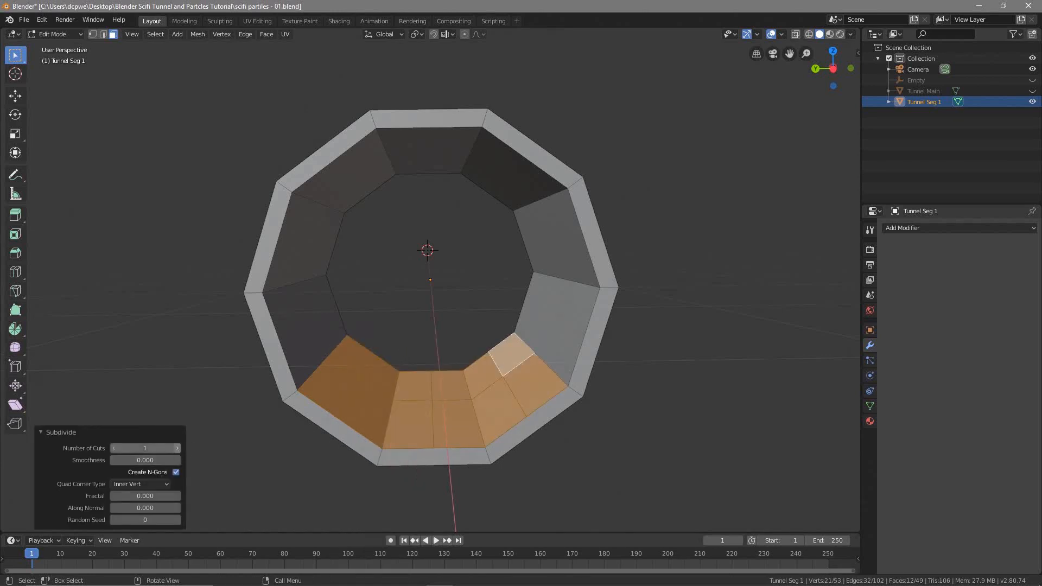
left_click(178, 447)
left_click(178, 447)
left_click(178, 447)
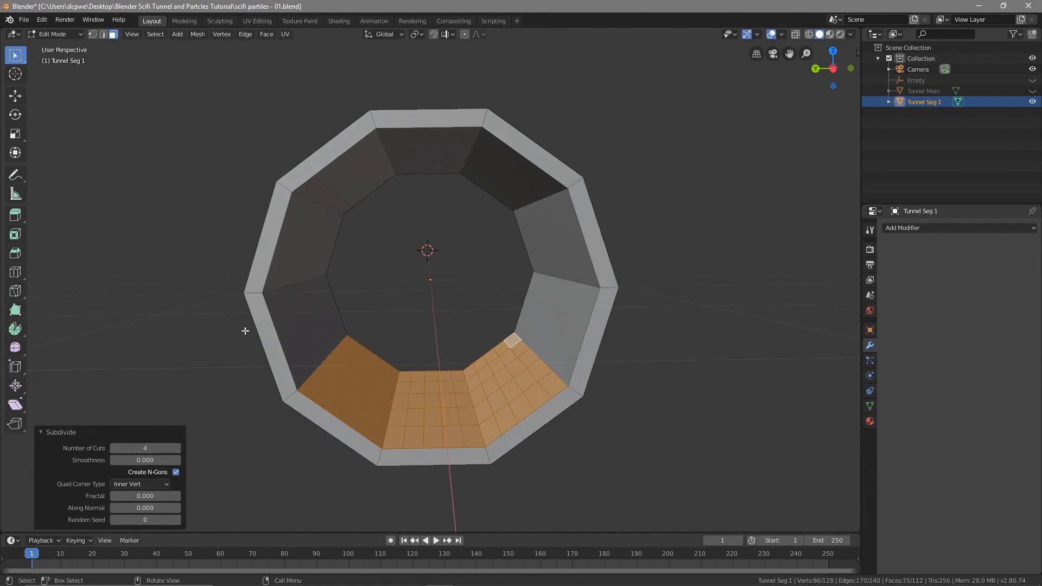
Step: Inset the subdivided floor faces individually with a thickness of about 0.032 m
left_click(16, 235)
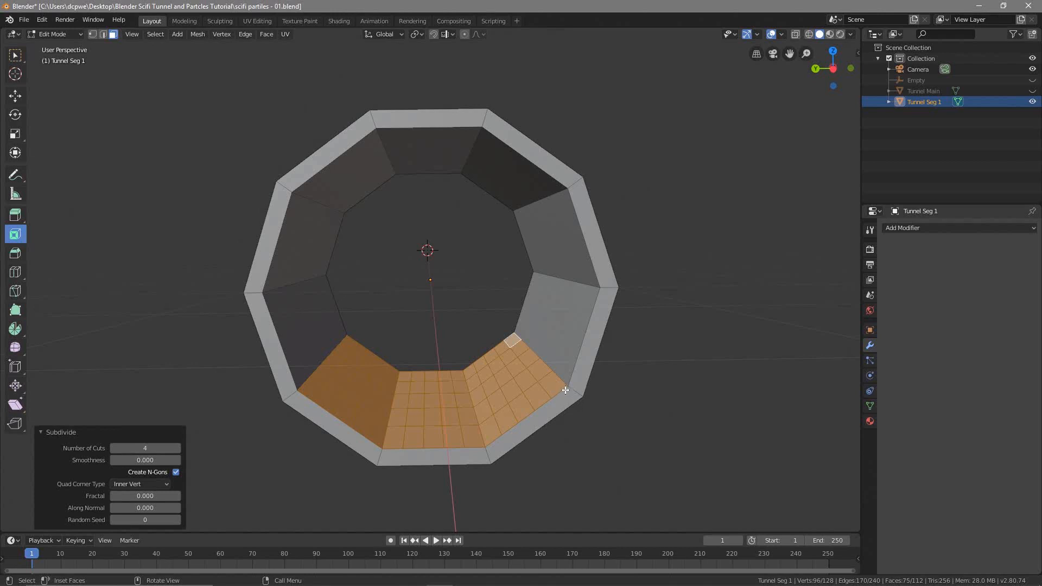
scroll(565, 390, "up", 2)
middle_click_drag(610, 433, 598, 380)
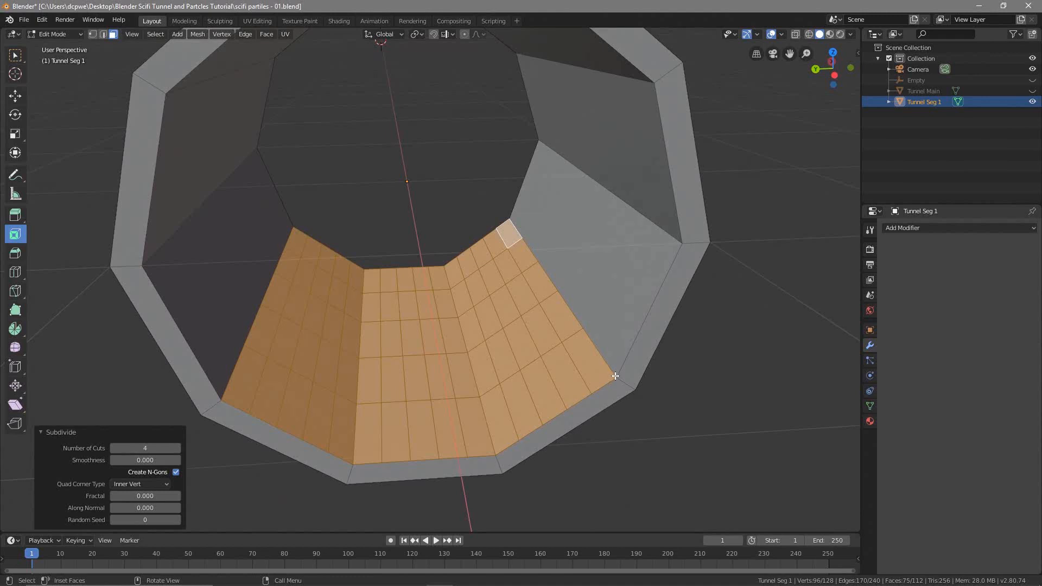
key("i")
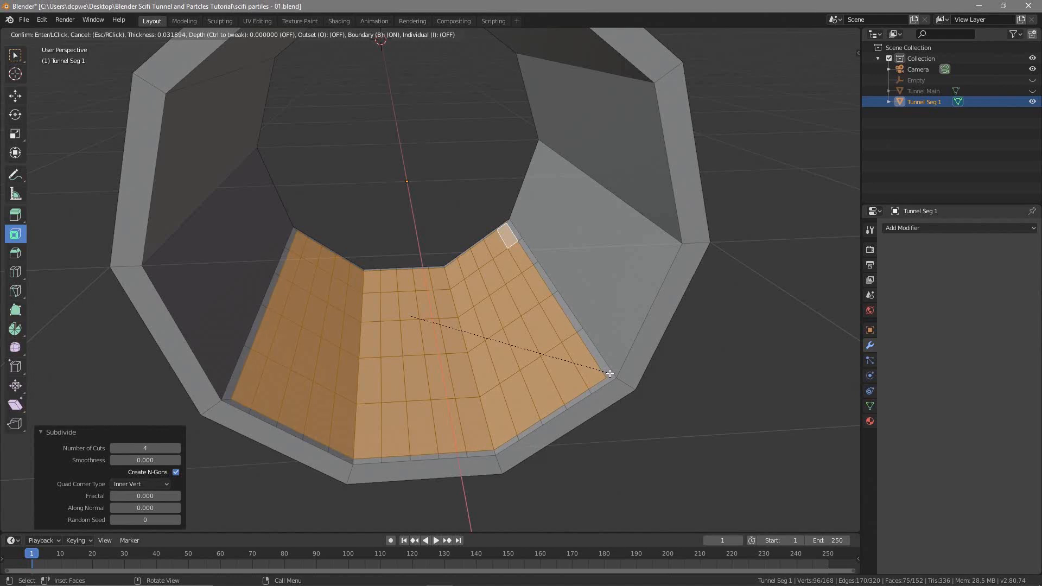
left_click(610, 374)
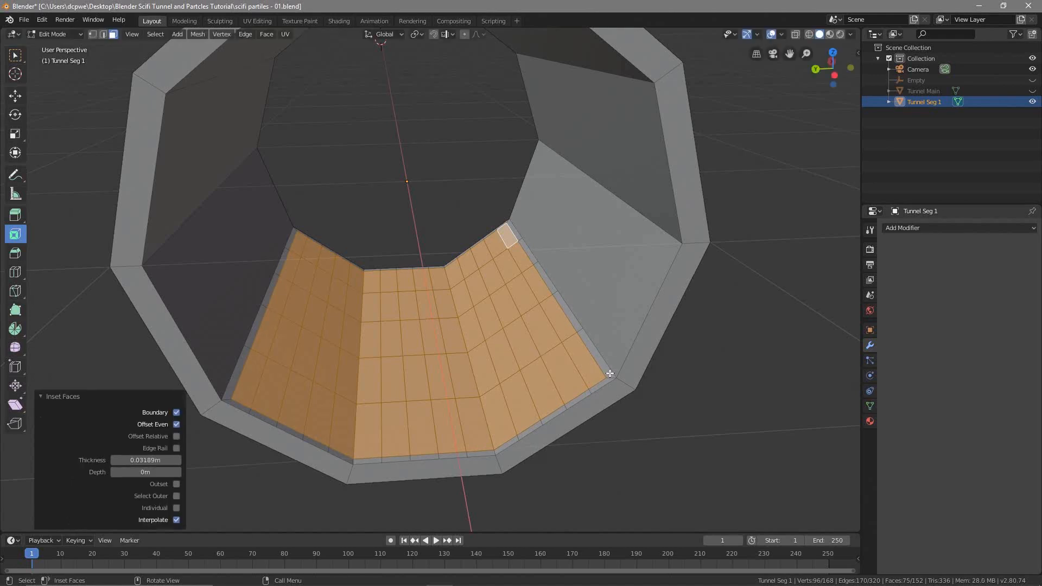
left_click(176, 508)
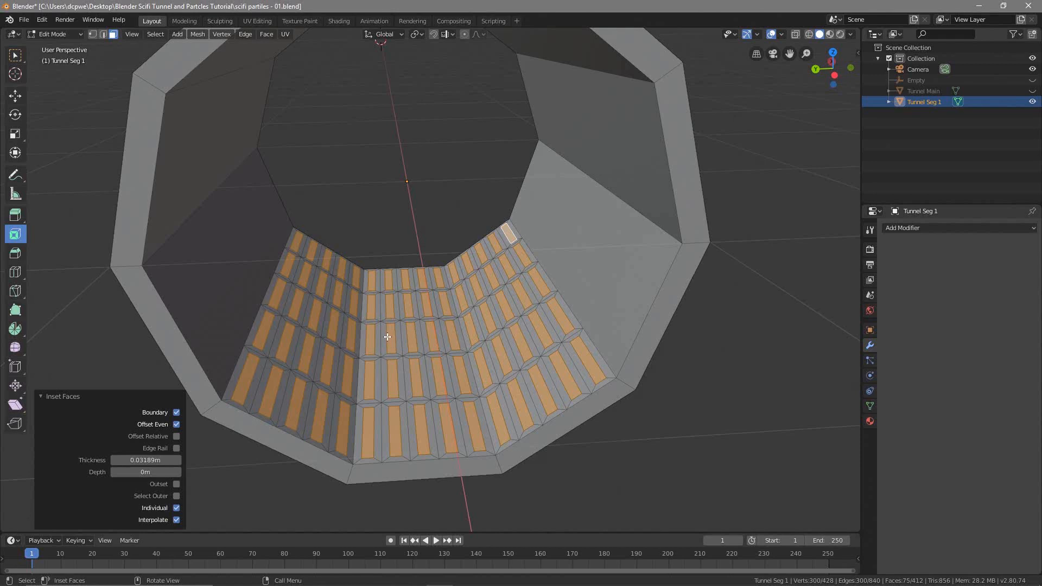
key("s")
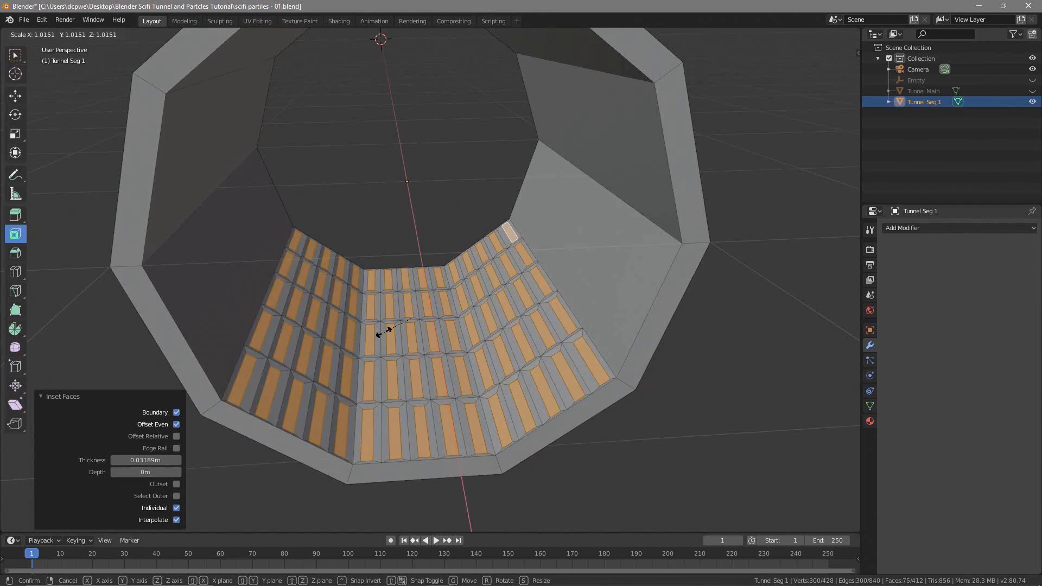
key("z")
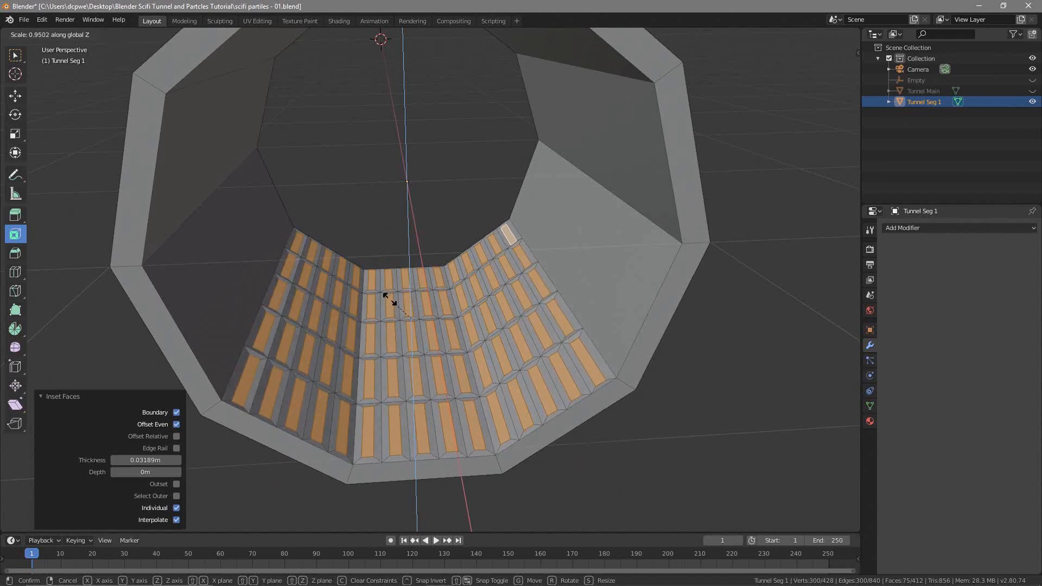
left_click(391, 307)
middle_click_drag(391, 307, 436, 289)
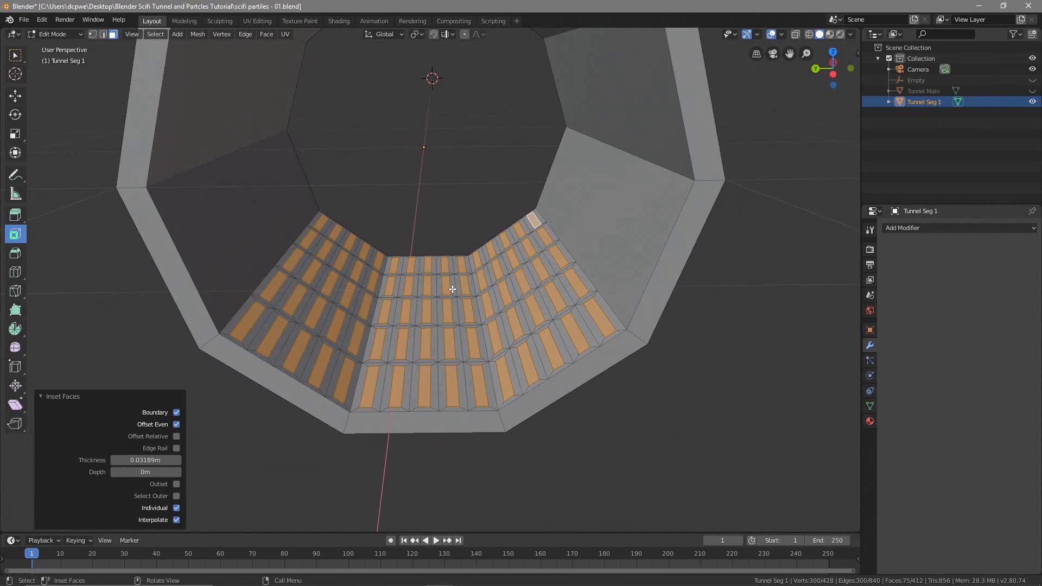
key("s")
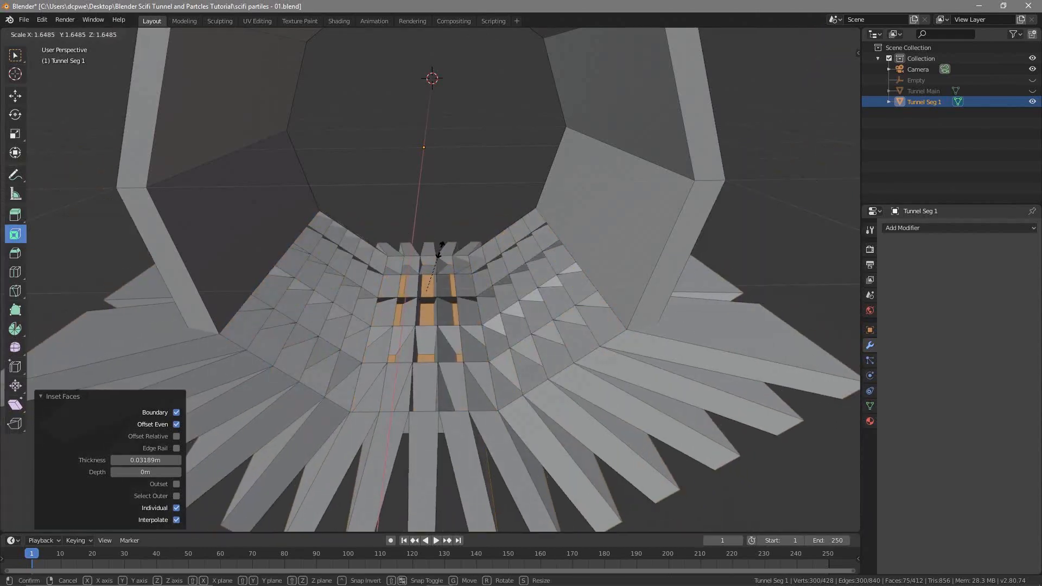
key("Escape")
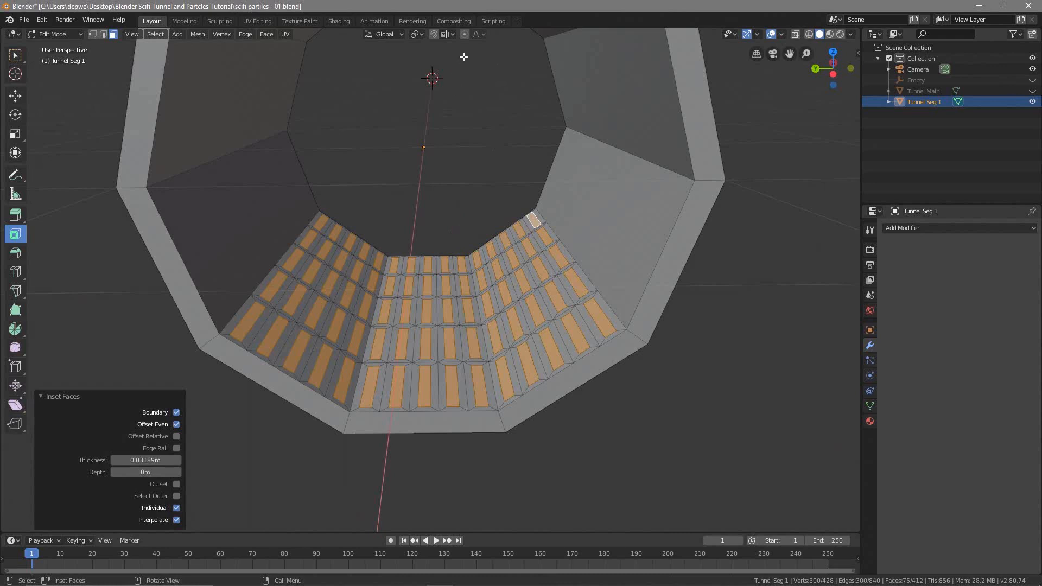
Step: Scale the inset floor faces along the global Z axis by about 0.923
key("s")
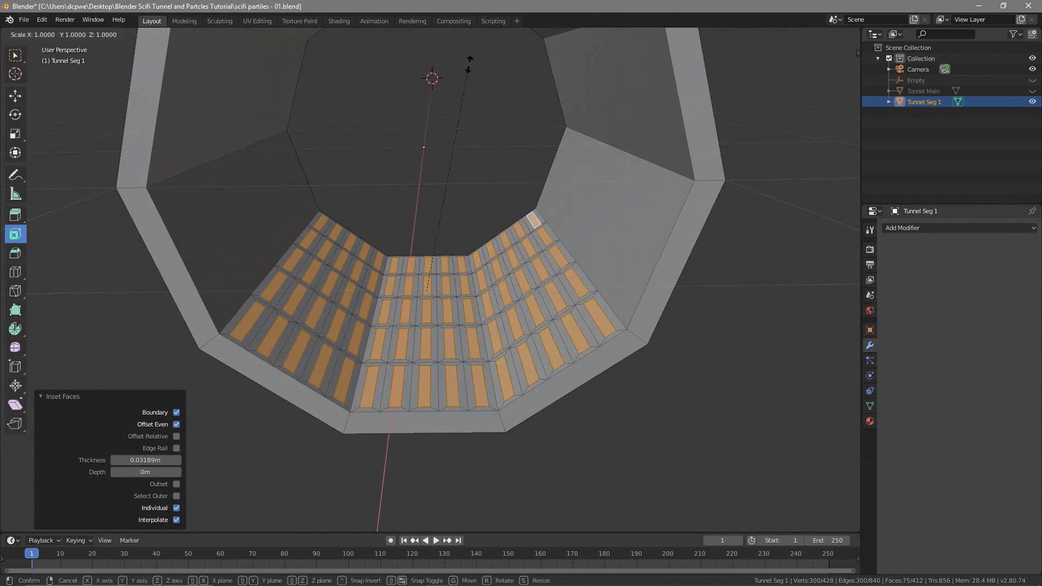
key("z")
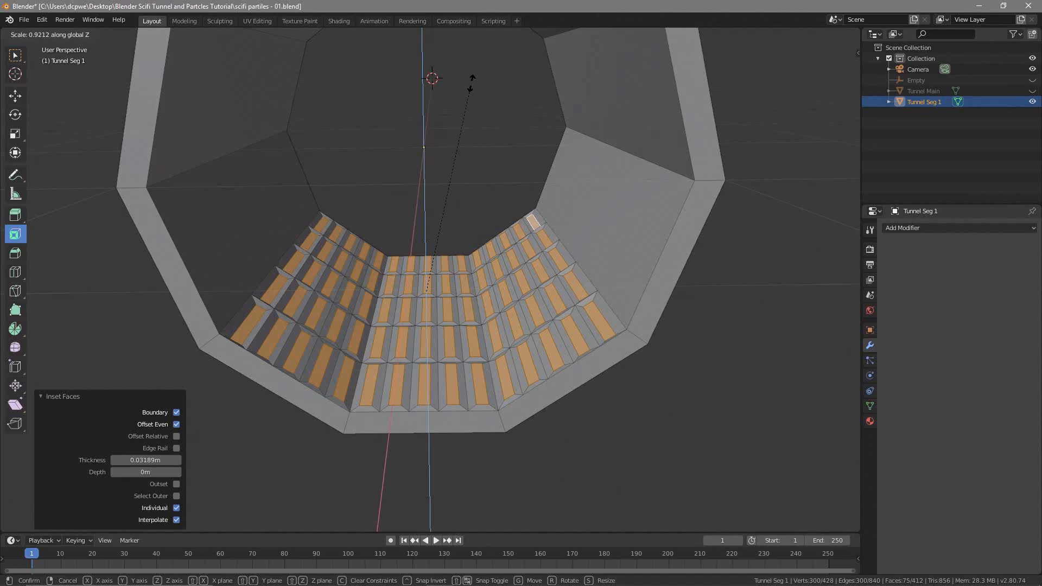
left_click(470, 81)
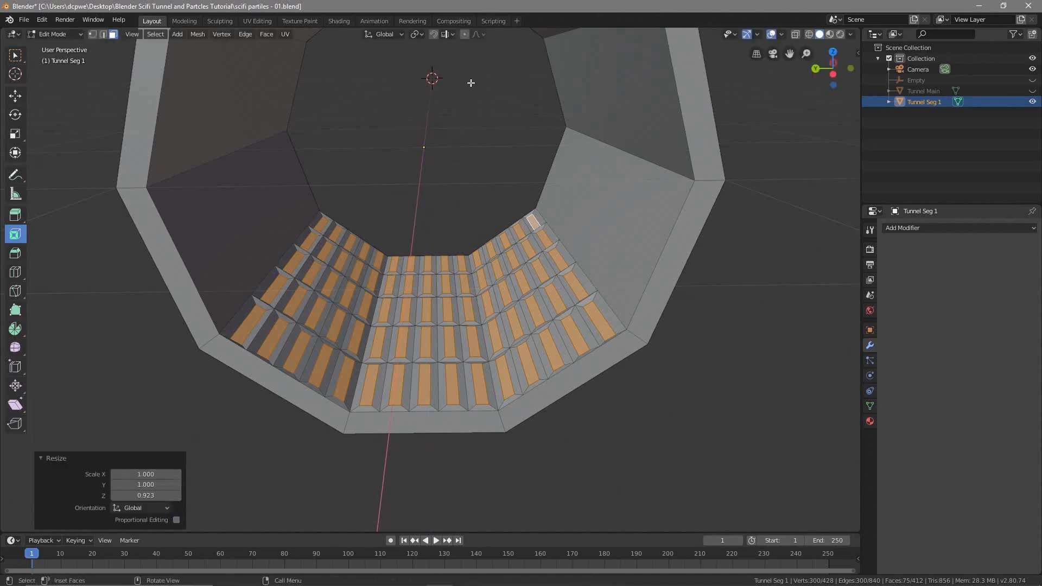
Step: Switch the solid viewport lighting to MatCap and choose the glossy light-grey metallic sphere
mouse_move(415, 374)
middle_mouse_down()
mouse_move(461, 374)
mouse_move(500, 356)
mouse_move(414, 372)
middle_mouse_up()
scroll(400, 389, "up", 3)
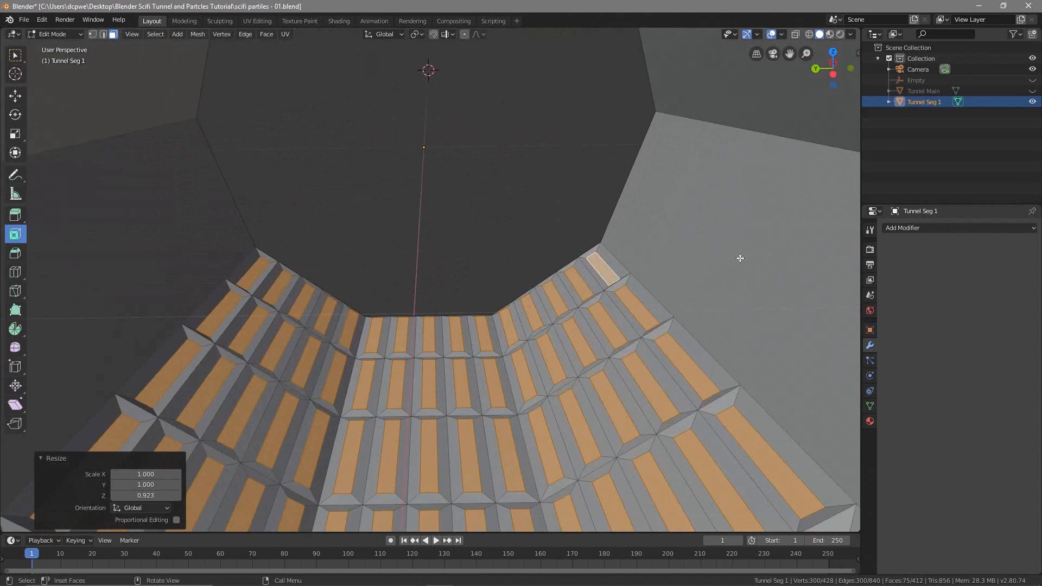
middle_click_drag(555, 396, 500, 348)
scroll(499, 348, "down", 2)
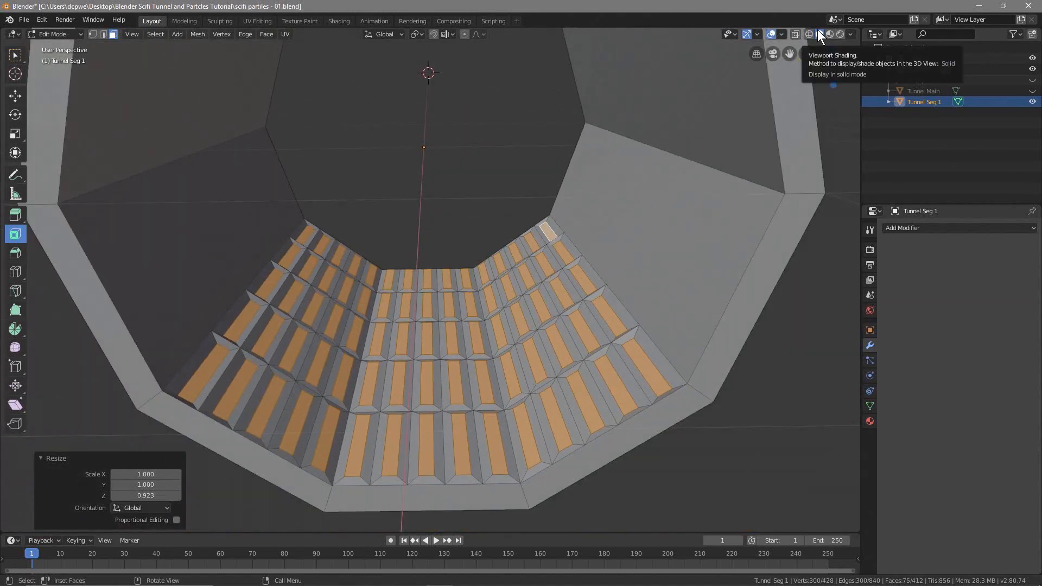
left_click(851, 33)
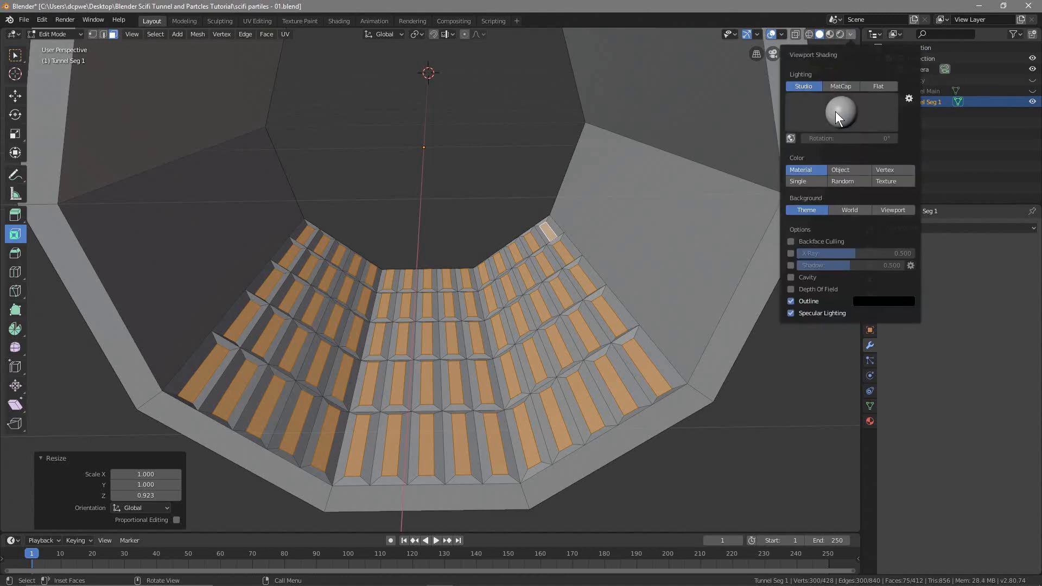
left_click(839, 86)
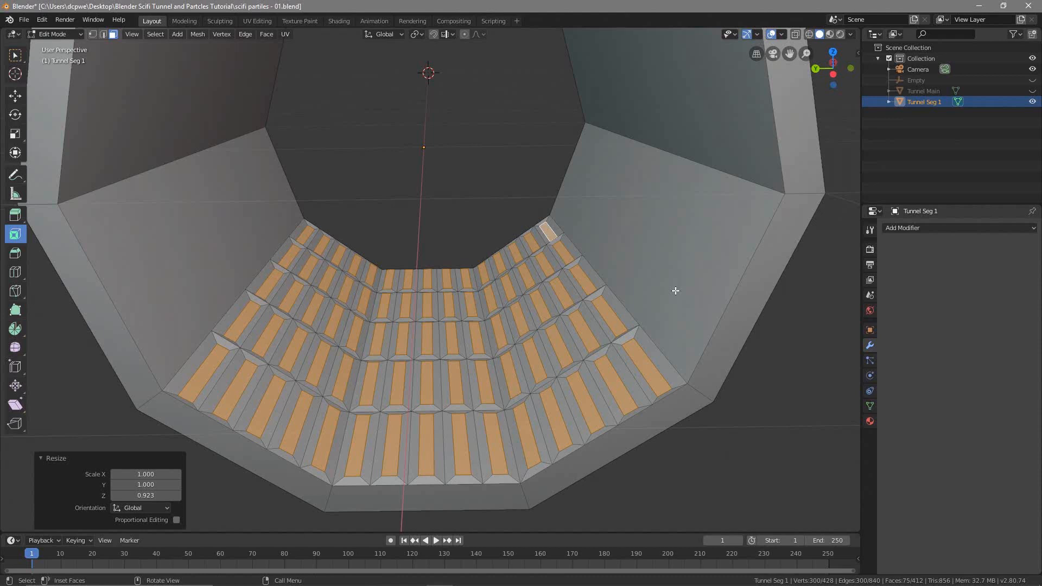
left_click(850, 34)
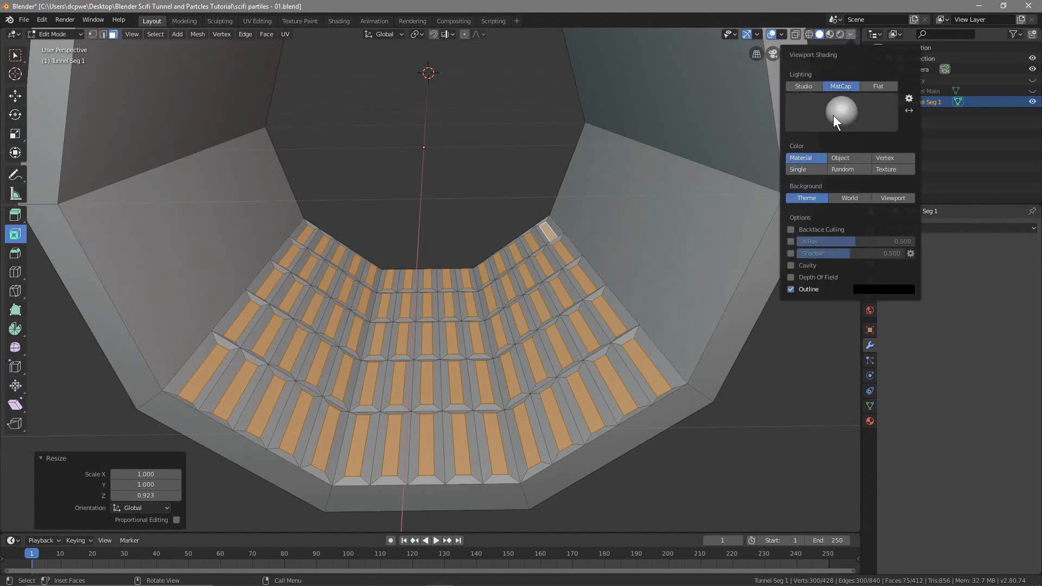
left_click(838, 110)
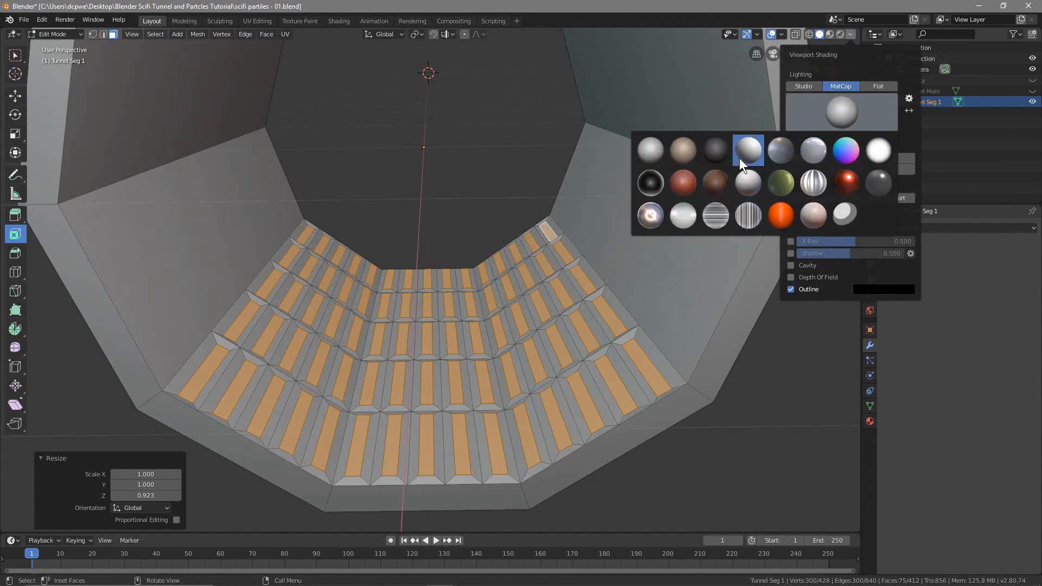
left_click(810, 151)
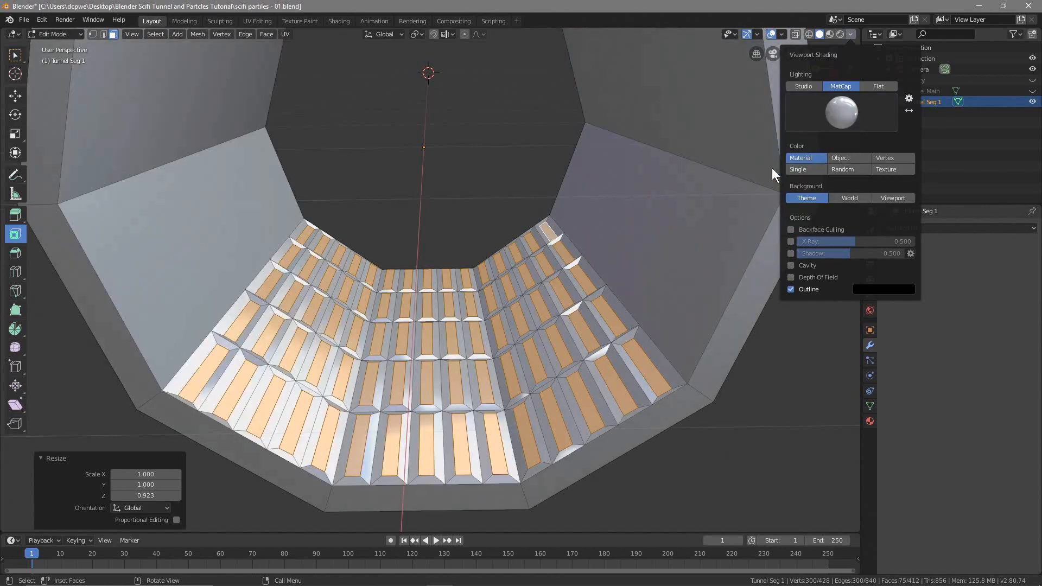
Step: Save the Blender file with the panelled tunnel segment under its existing name
middle_click_drag(441, 363, 259, 395)
middle_click_drag(412, 421, 353, 214)
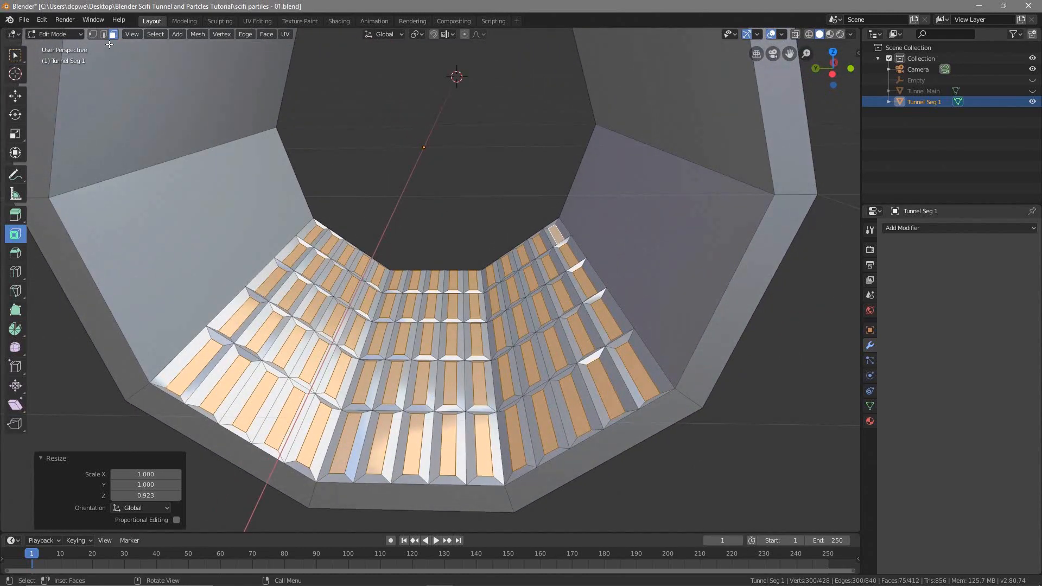
left_click(24, 20)
left_click(34, 83)
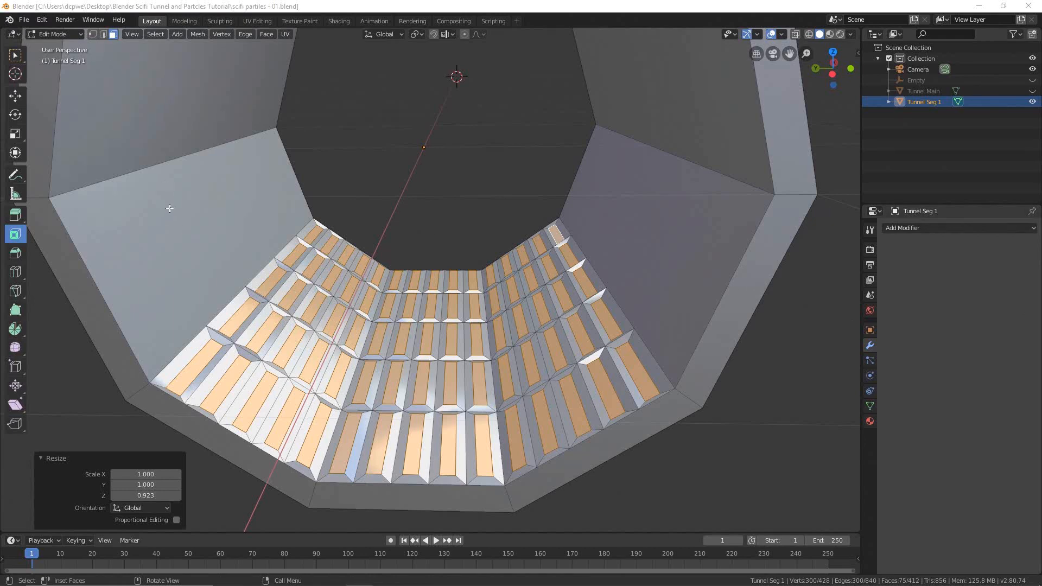
Step: Subdivide the four side-wall faces of the tunnel segment, two on each side, with 4 cuts
middle_click_drag(474, 191, 499, 243)
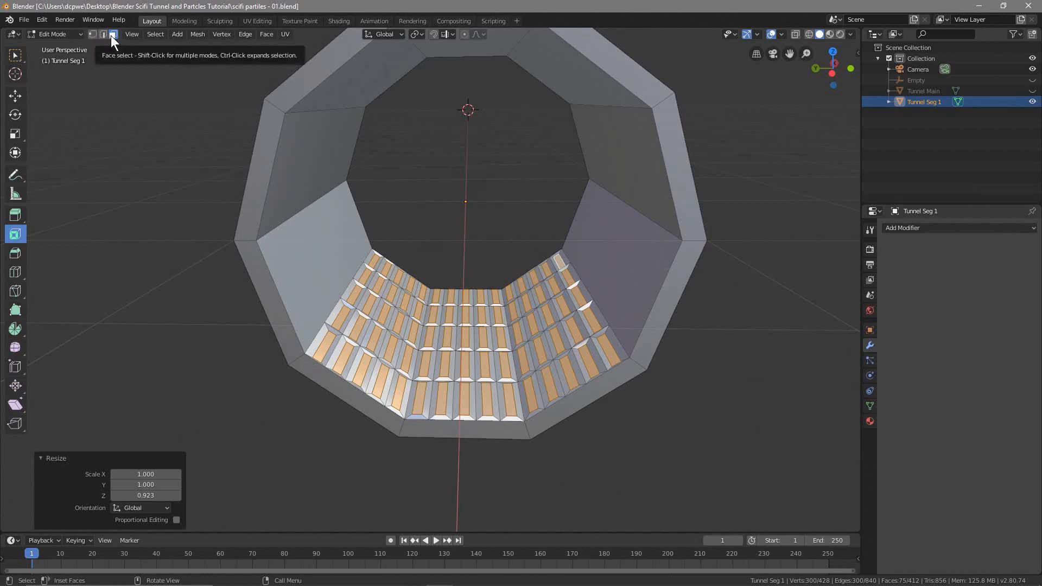
left_click(307, 142)
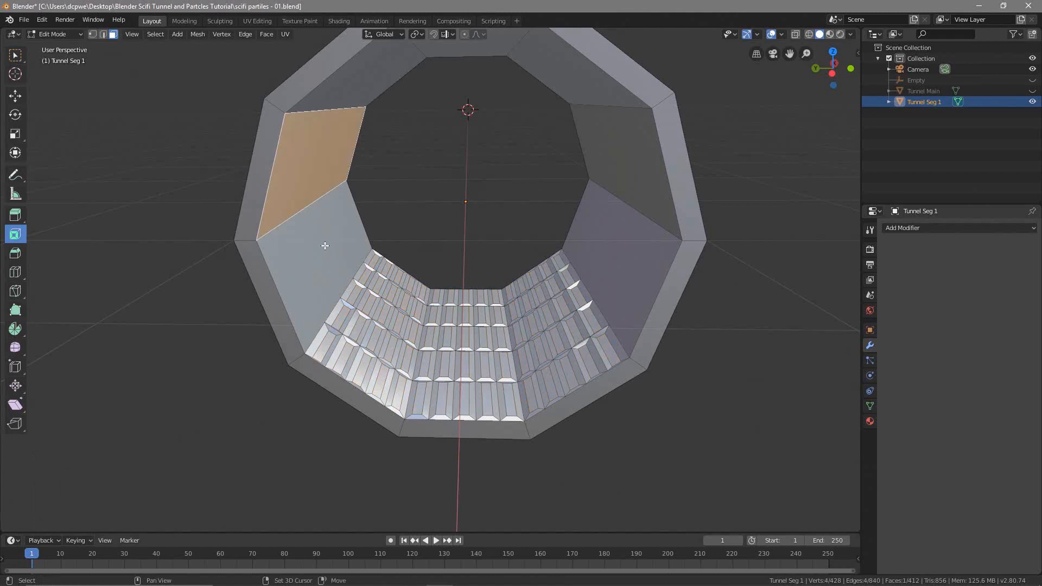
left_click(327, 250, "shift")
left_click(630, 148, "shift")
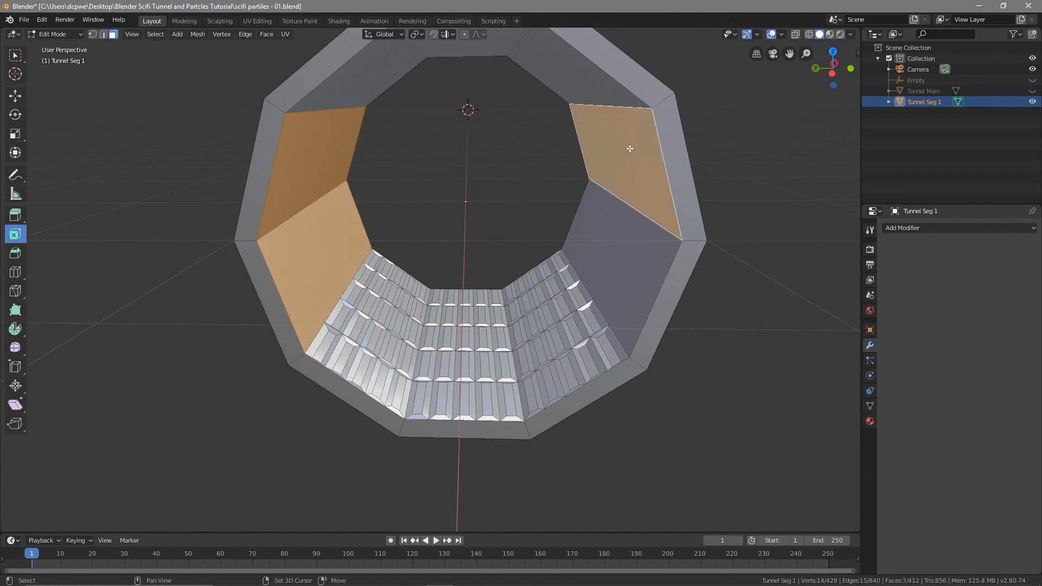
left_click(622, 231, "shift")
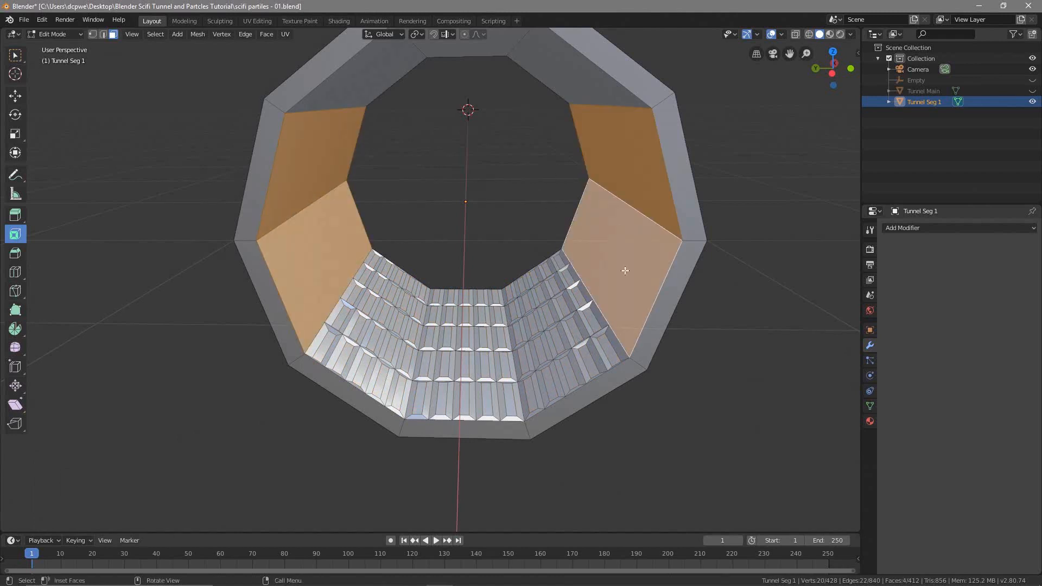
right_click(310, 147)
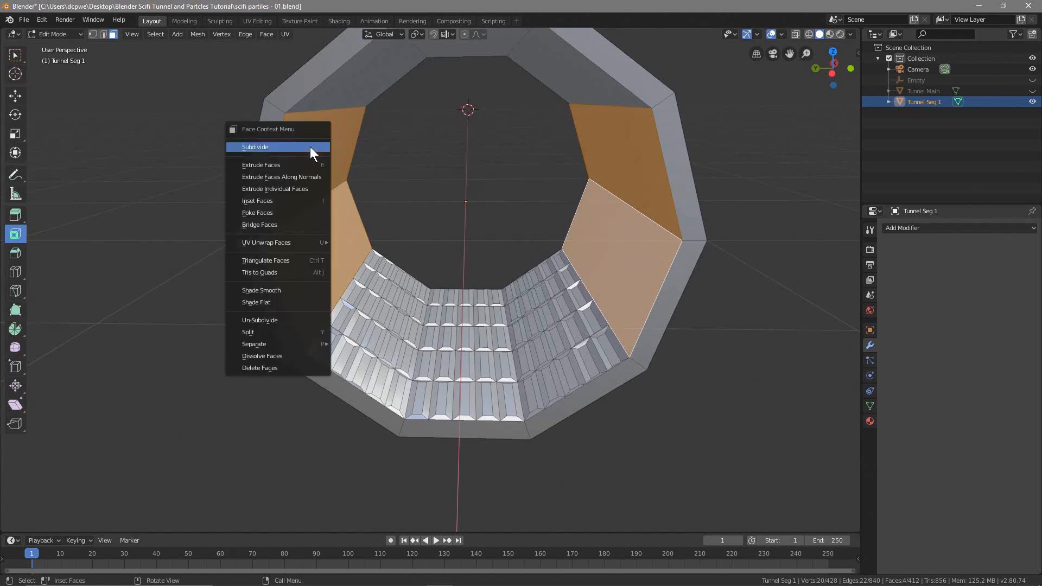
left_click(311, 146)
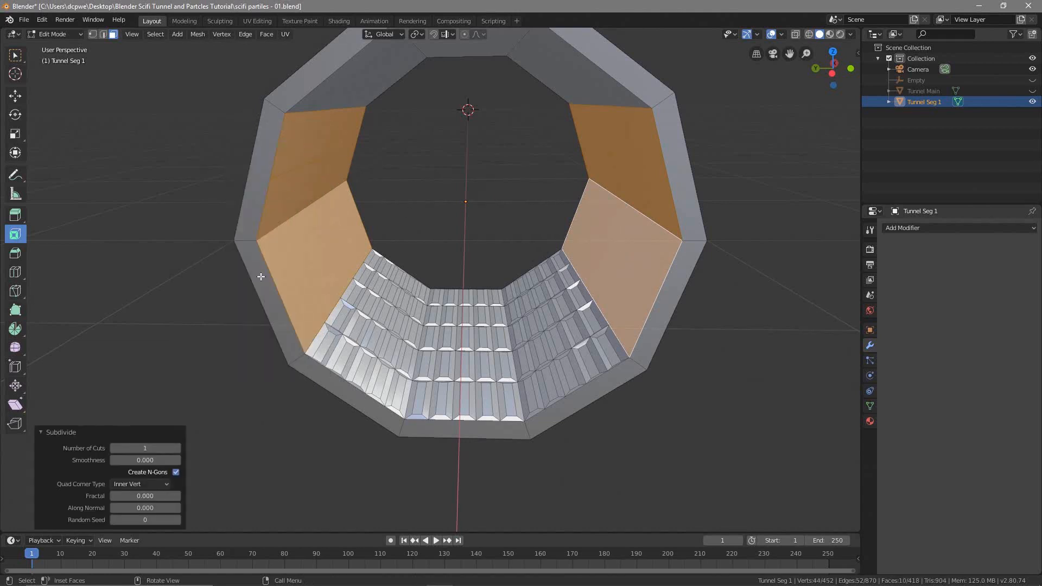
left_click(177, 449)
left_click(177, 449)
left_click(176, 449)
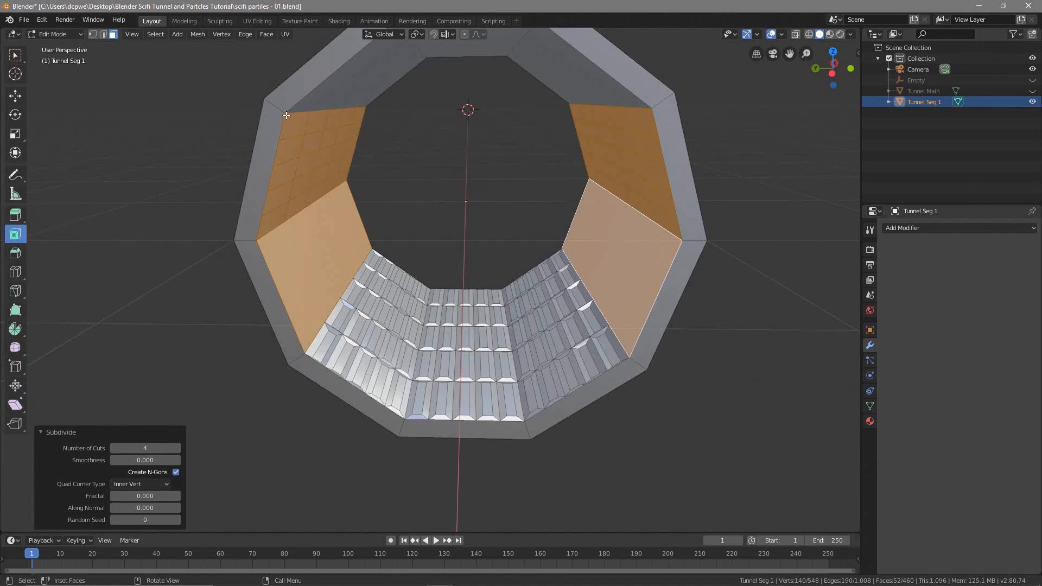
Step: Inset the subdivided side-wall faces as regions with a thickness of about 0.055 m
mouse_move(319, 143)
middle_mouse_down()
mouse_move(293, 145)
mouse_move(321, 156)
middle_mouse_up()
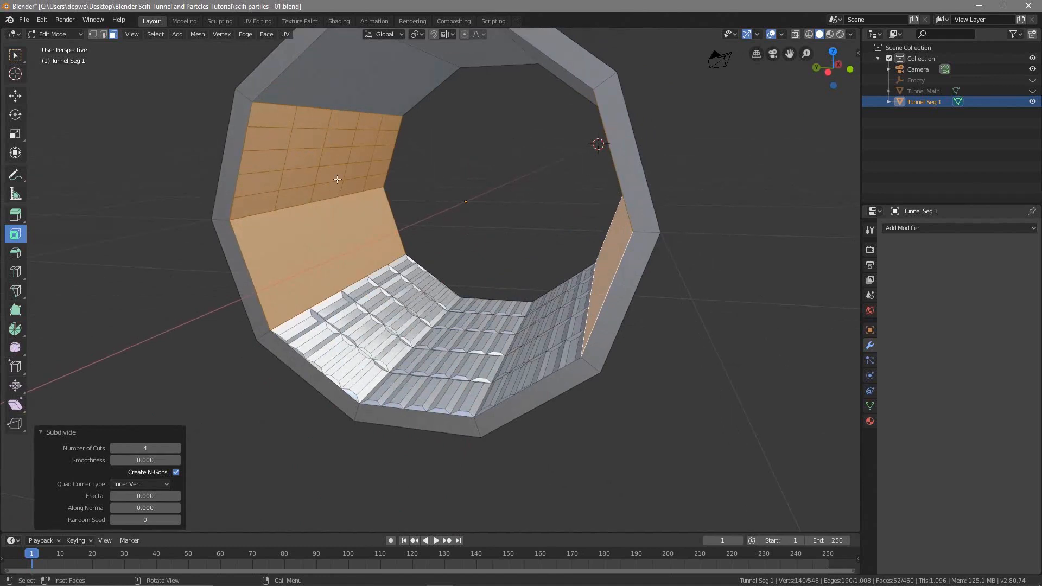
left_click_drag(253, 103, 262, 107)
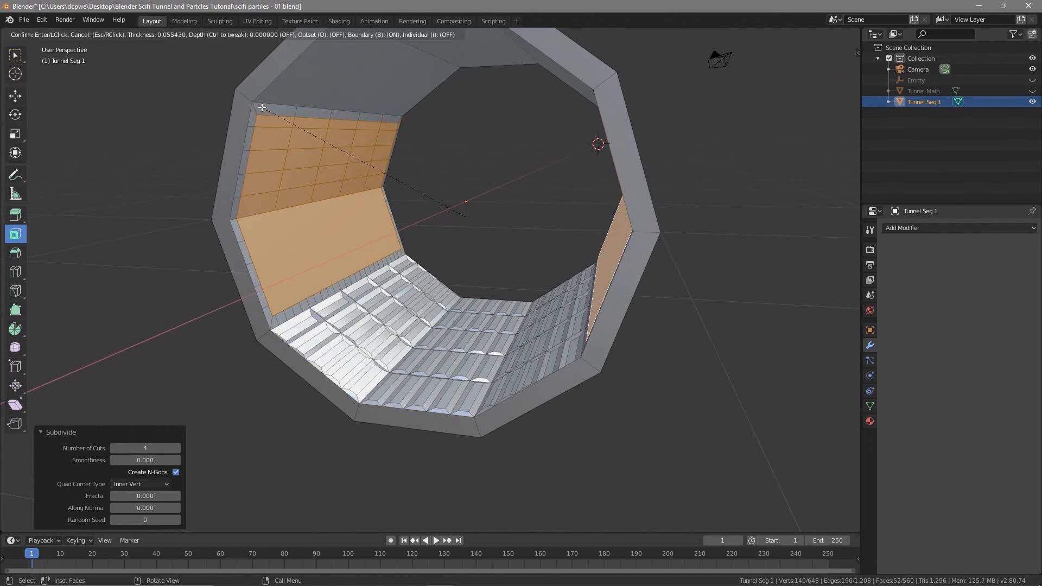
left_click_drag(261, 107, 261, 107)
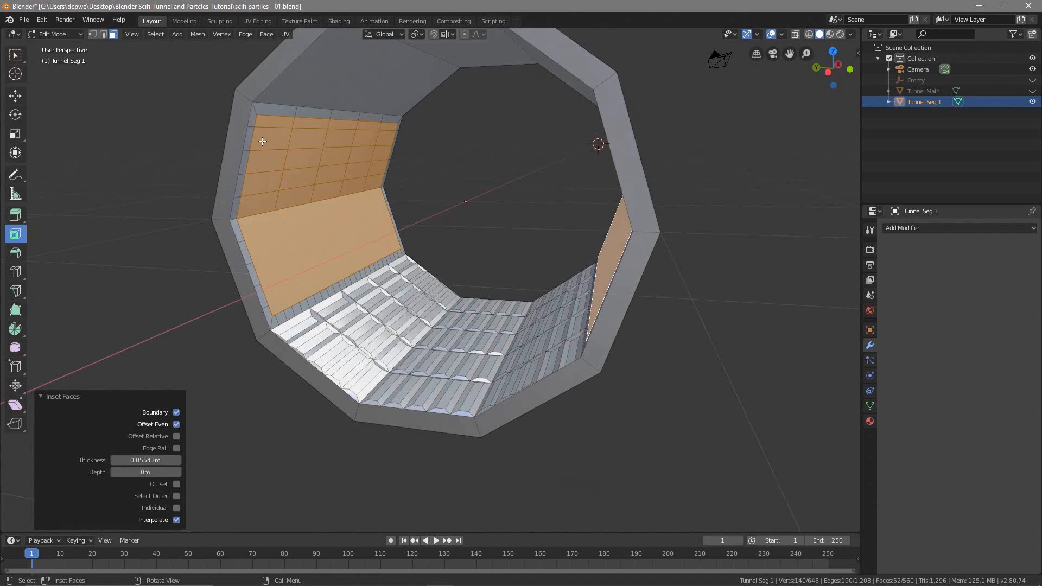
Step: Extrude the inset side-wall faces in place with no offset
middle_click_drag(383, 232, 420, 231)
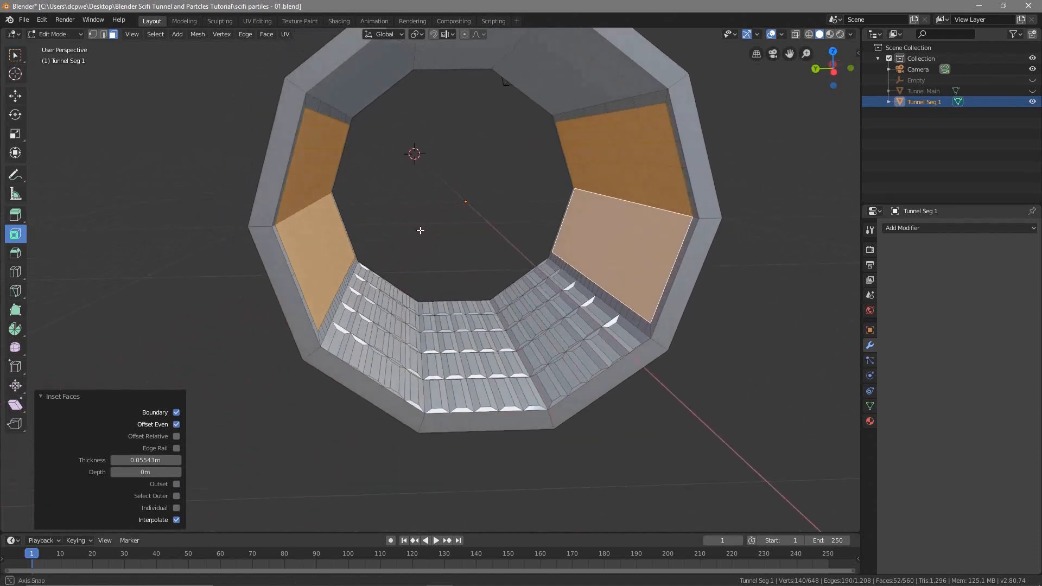
middle_click_drag(374, 197, 415, 223)
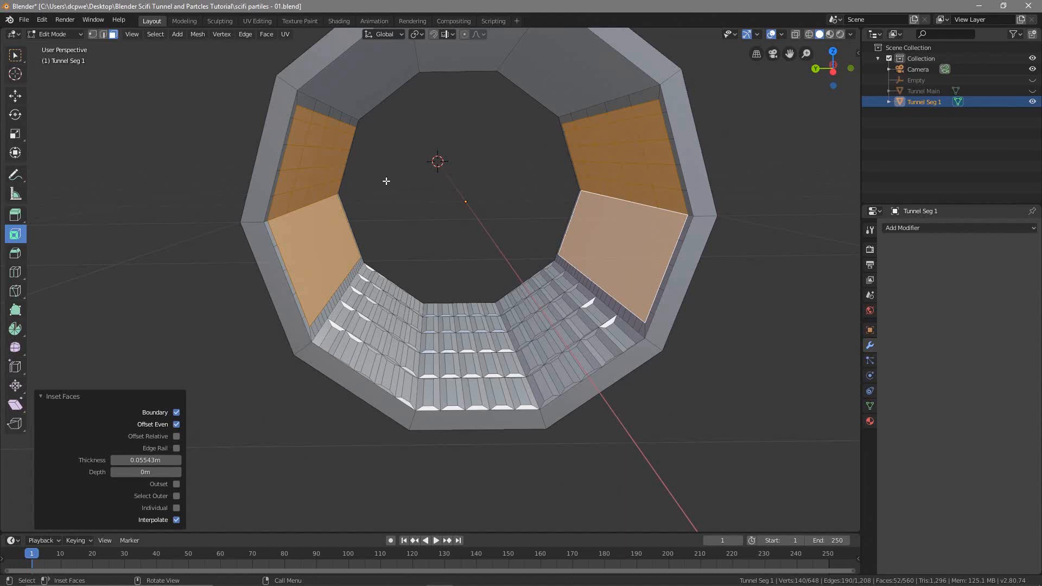
middle_click_drag(440, 195, 441, 193)
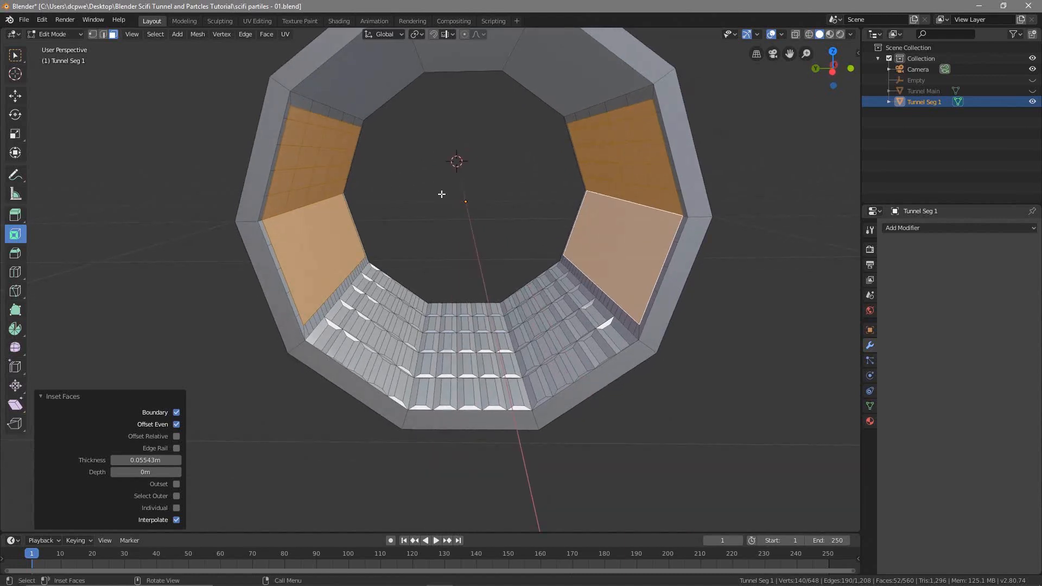
key("e")
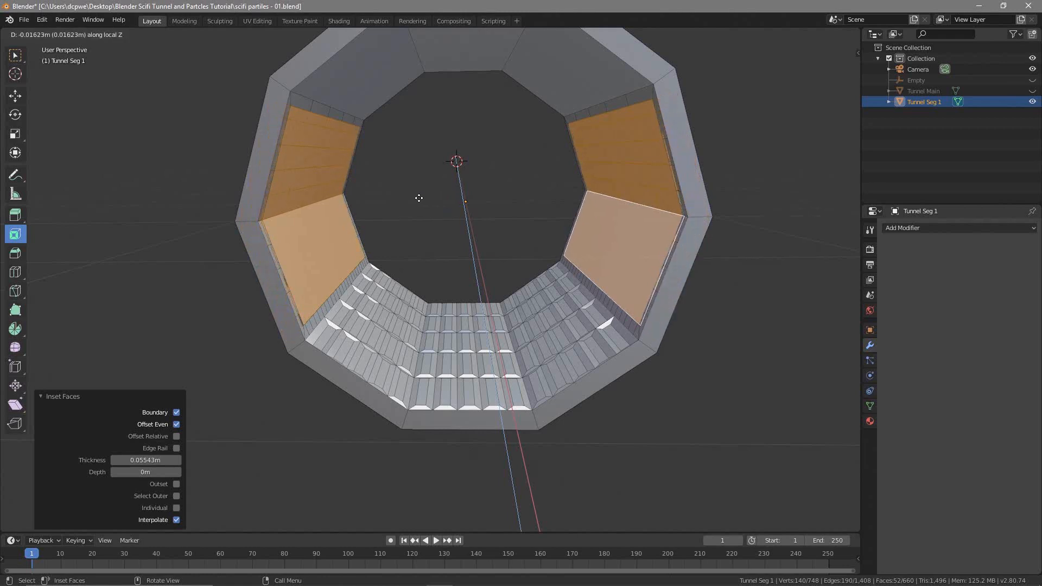
right_click(419, 198)
key("s")
key("z")
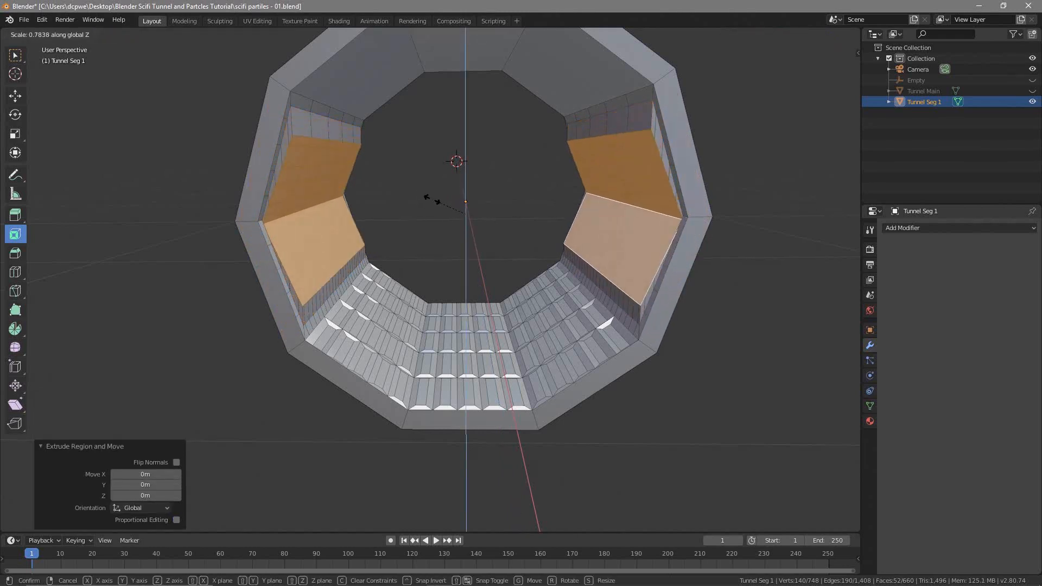
right_click(433, 200)
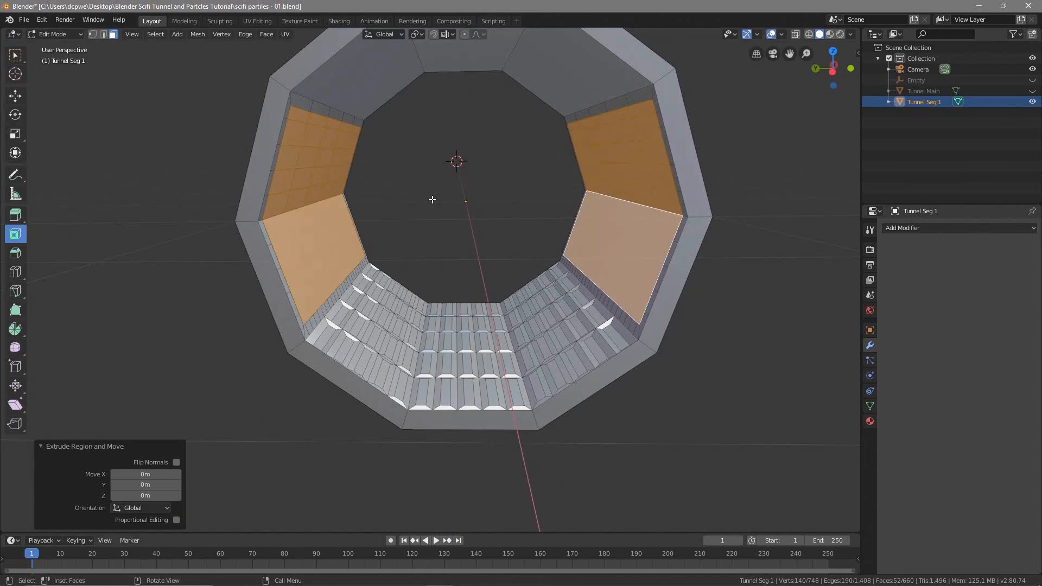
key("s")
key("z")
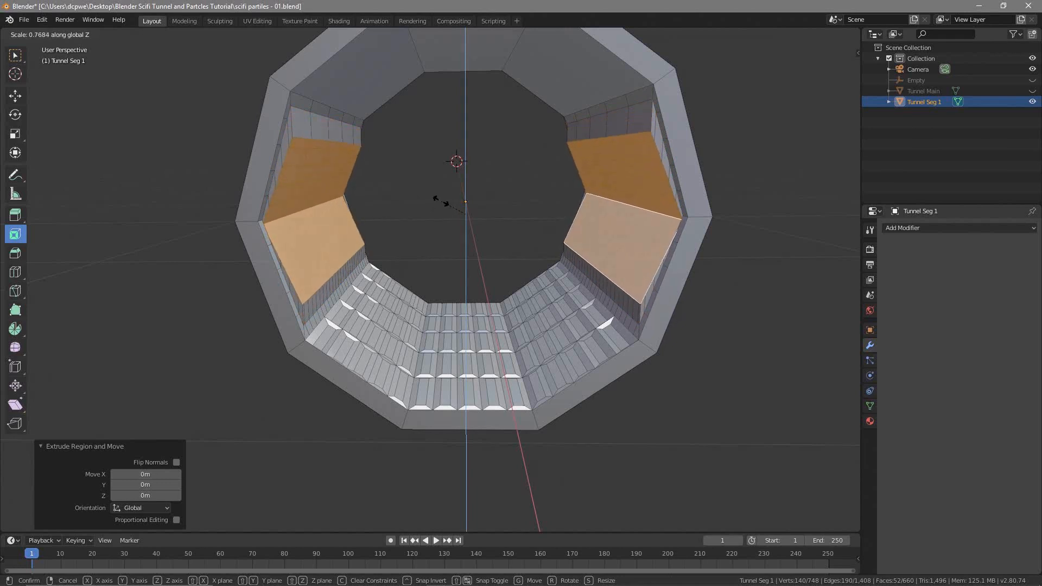
right_click(441, 201)
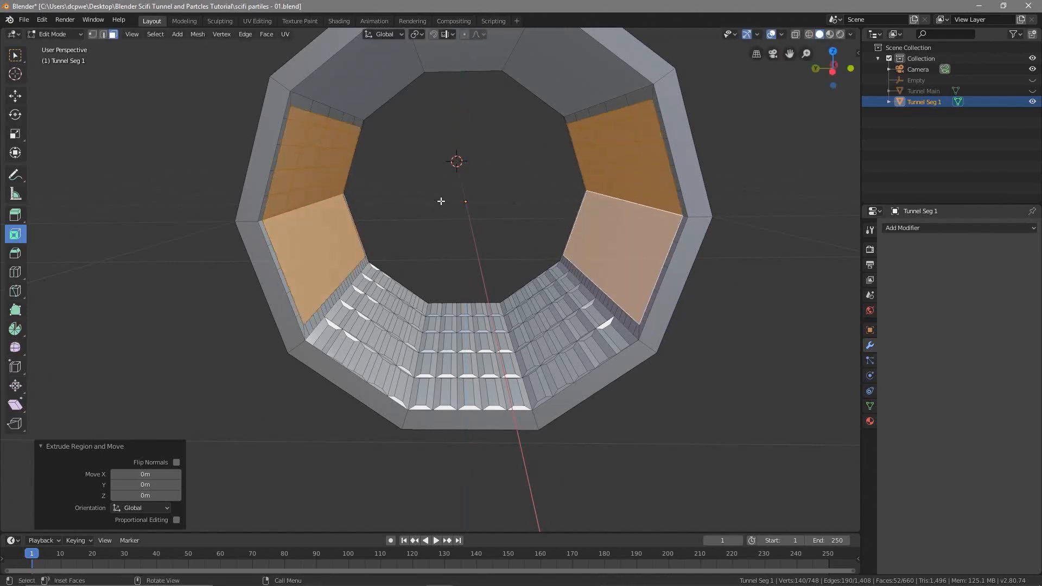
key("s")
key("y")
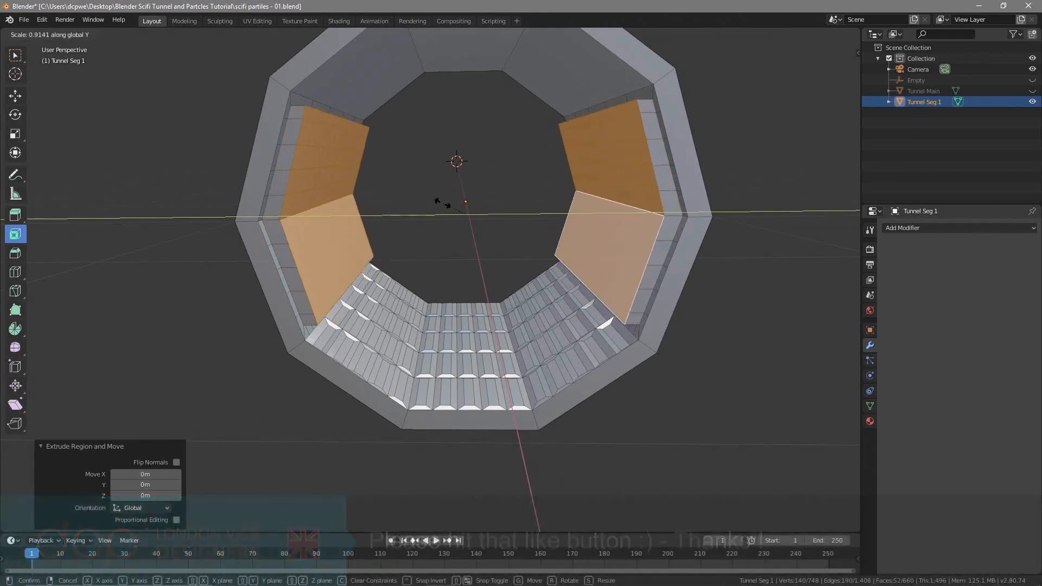
key("Escape")
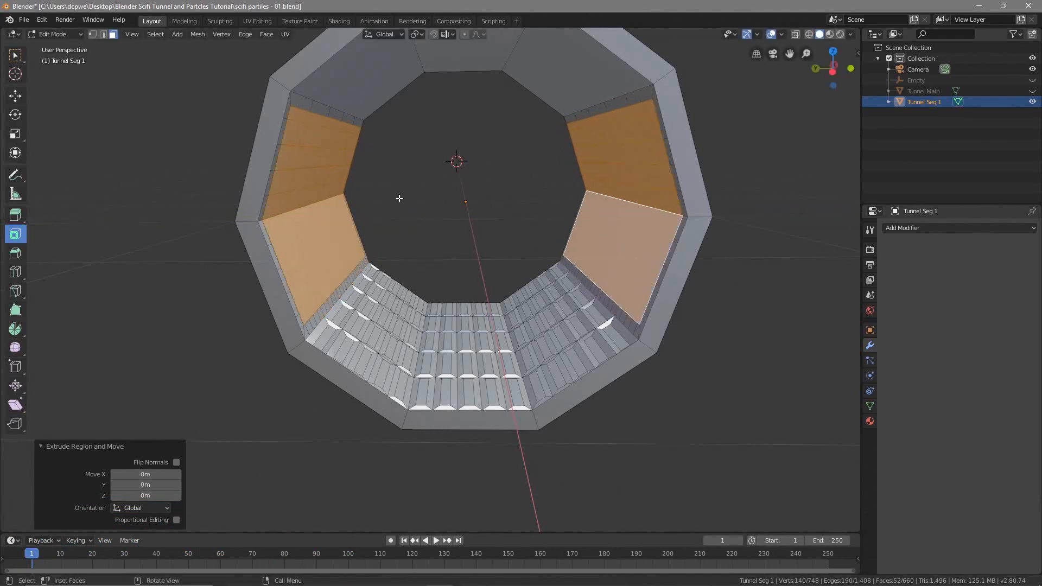
Step: Scale the extruded side-wall faces along the global Y axis by about 0.970
key("s")
key("y")
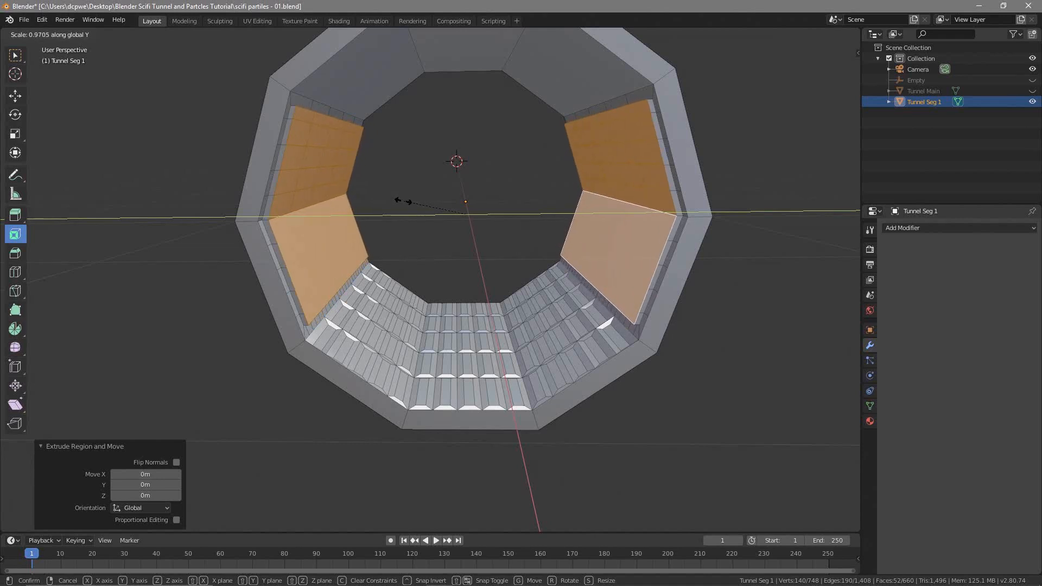
left_click(399, 201)
Step: Select the three ceiling faces of the tunnel segment and save the file under its existing name
middle_click_drag(288, 324, 450, 395)
middle_click_drag(495, 265, 481, 282)
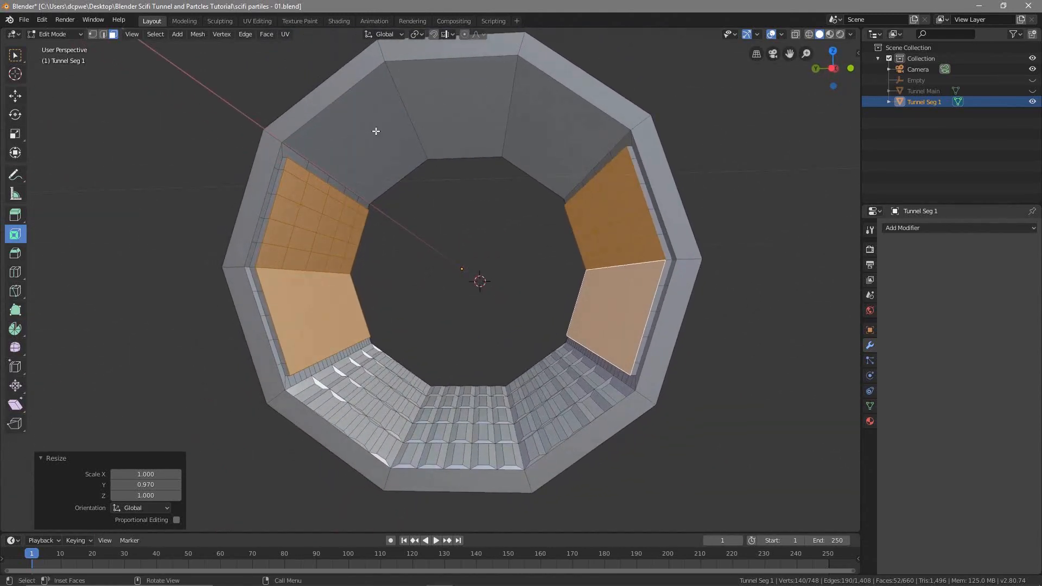
left_click(372, 131)
left_click(445, 110, "shift")
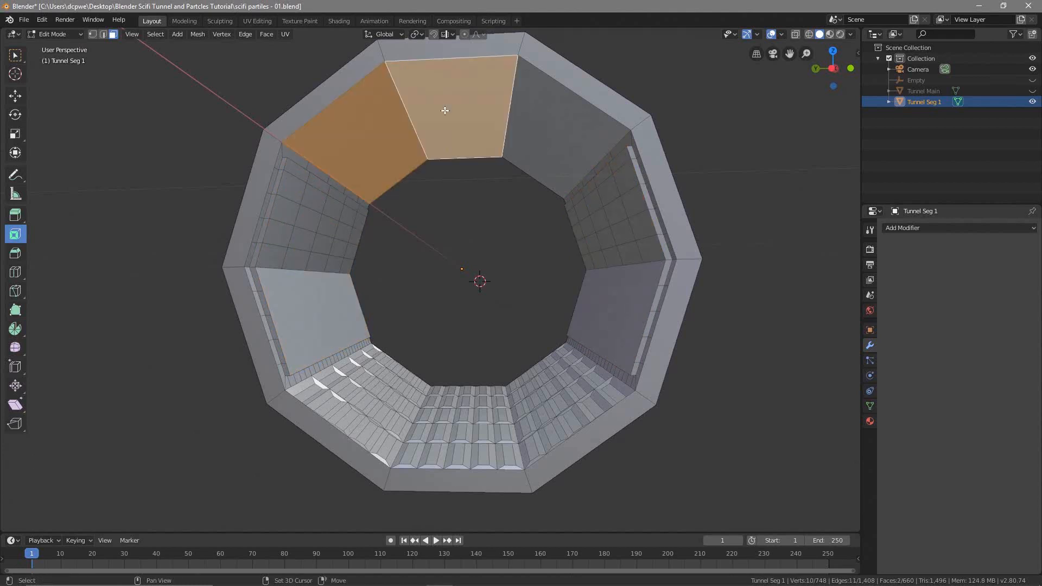
left_click(525, 123, "shift")
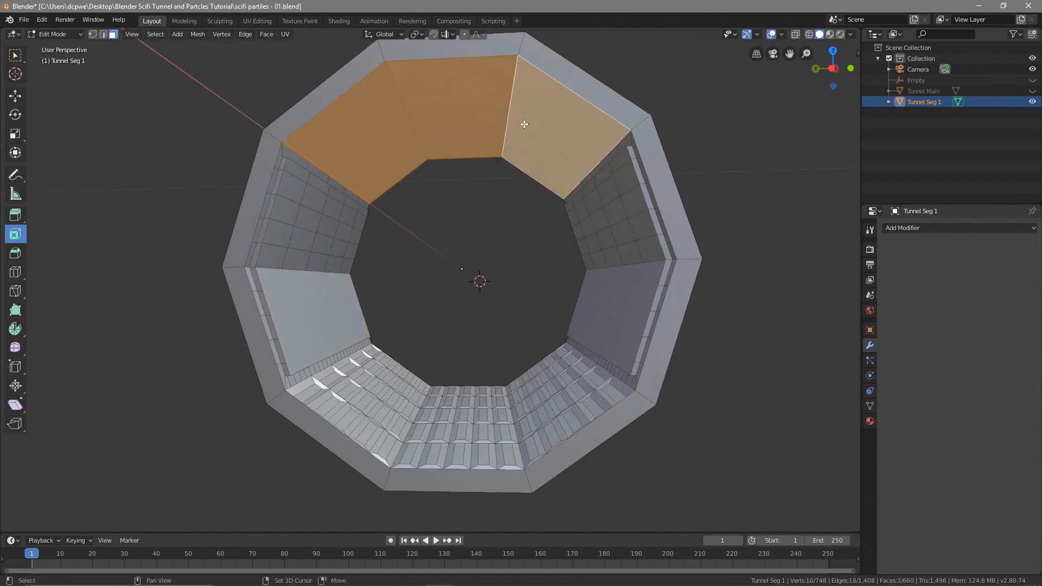
left_click(25, 20)
left_click(41, 92)
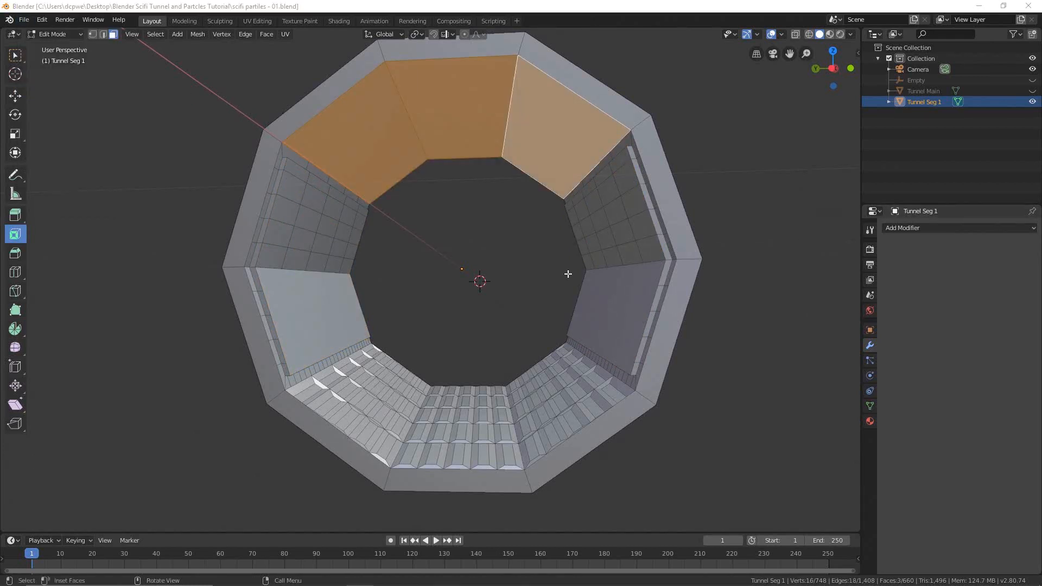
Step: Subdivide the three selected ceiling faces with 4 cuts
right_click(432, 97)
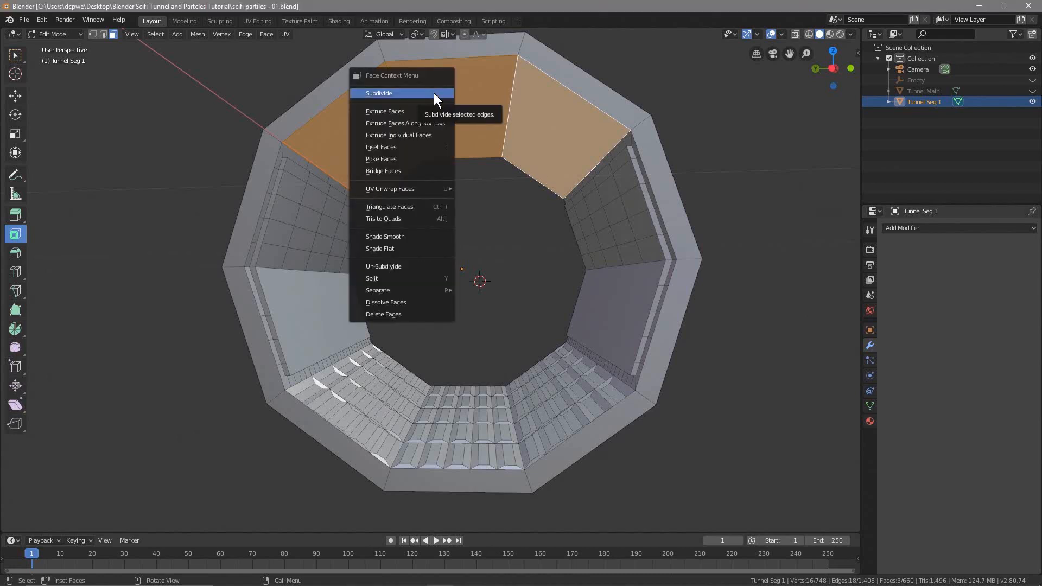
left_click(434, 93)
left_click(177, 449)
left_click(178, 448)
left_click(177, 448)
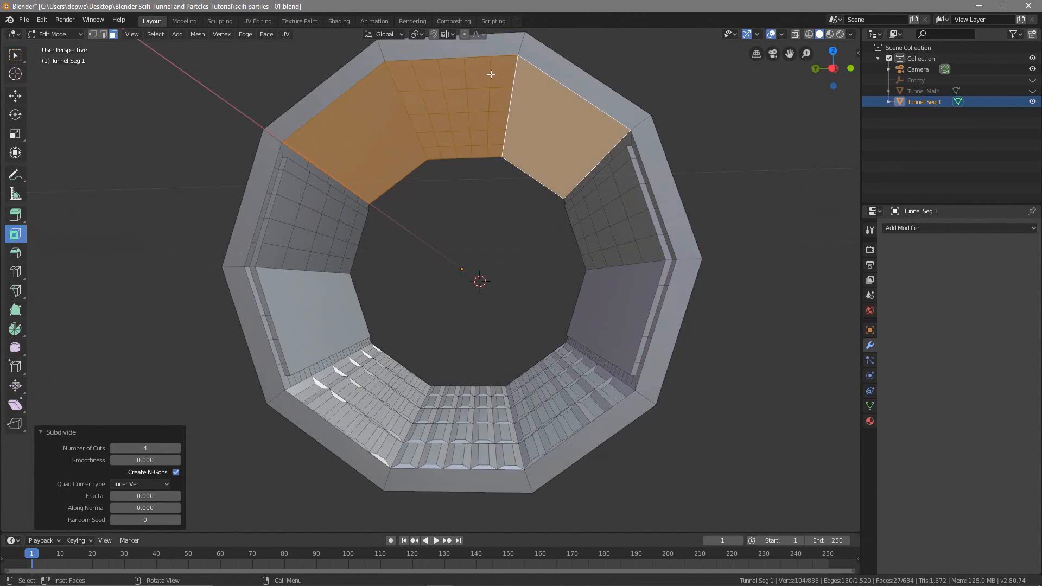
Step: Inset the subdivided ceiling faces as one region, not individually, with a thickness of about 0.052 m
left_click_drag(516, 57, 506, 63)
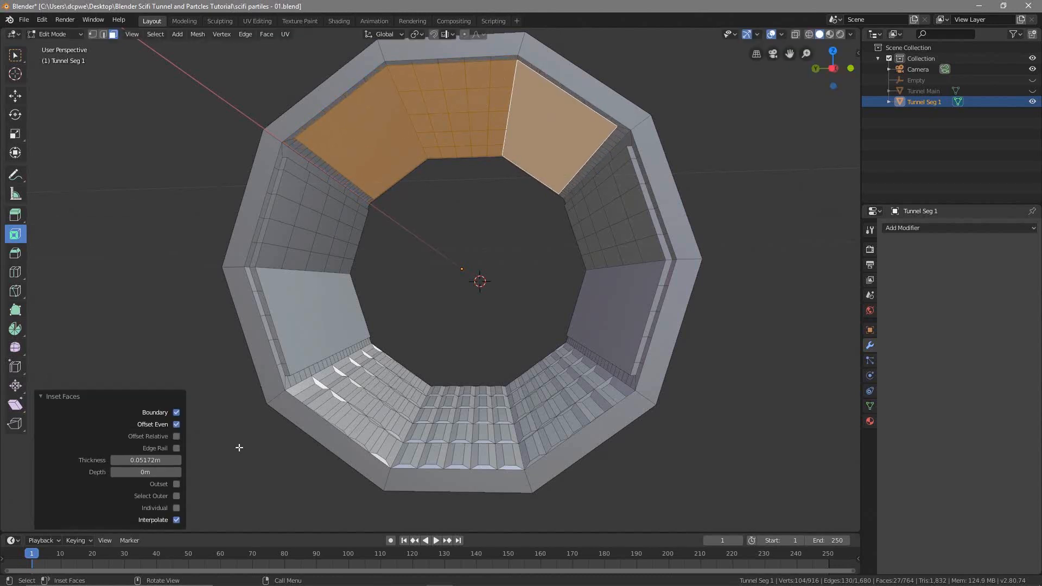
left_click(175, 507)
left_click(174, 507)
key("s")
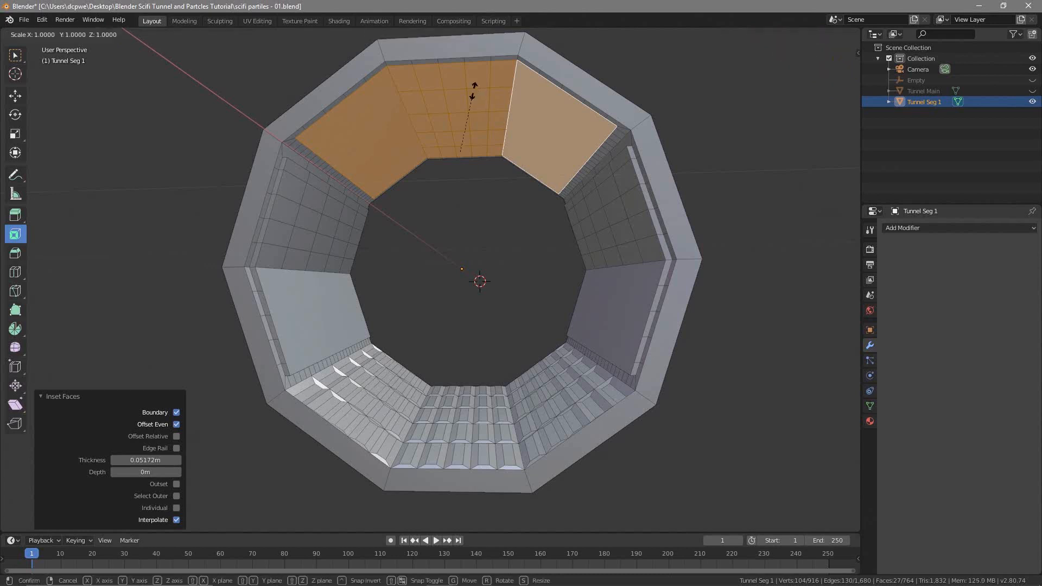
key("z")
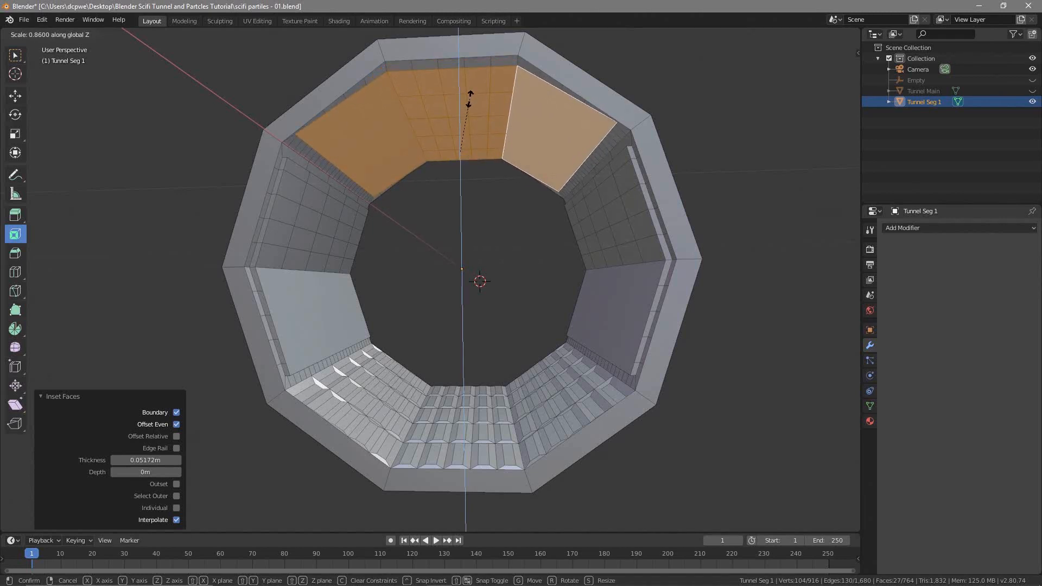
left_click(468, 87)
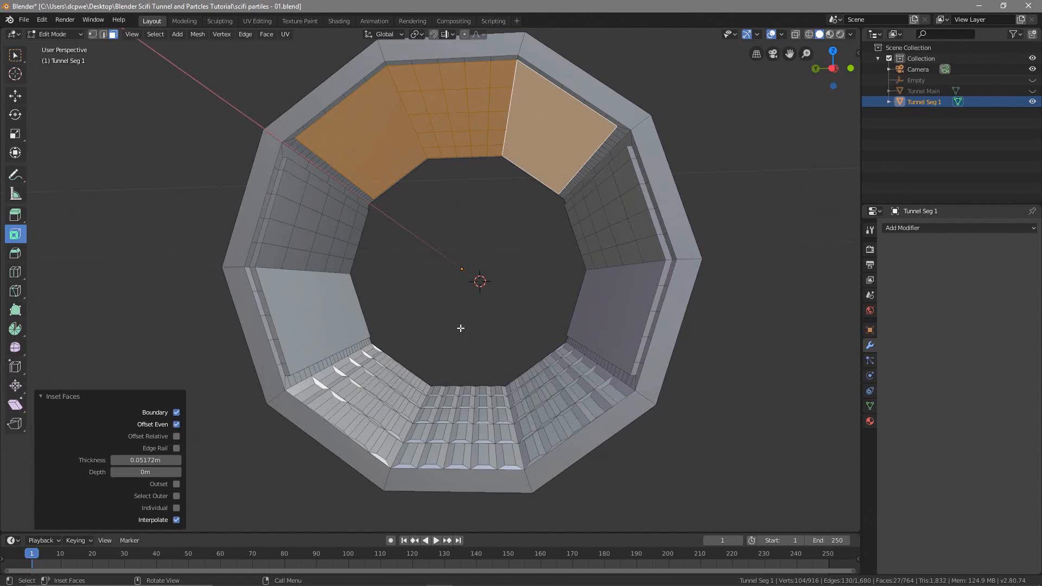
key("s")
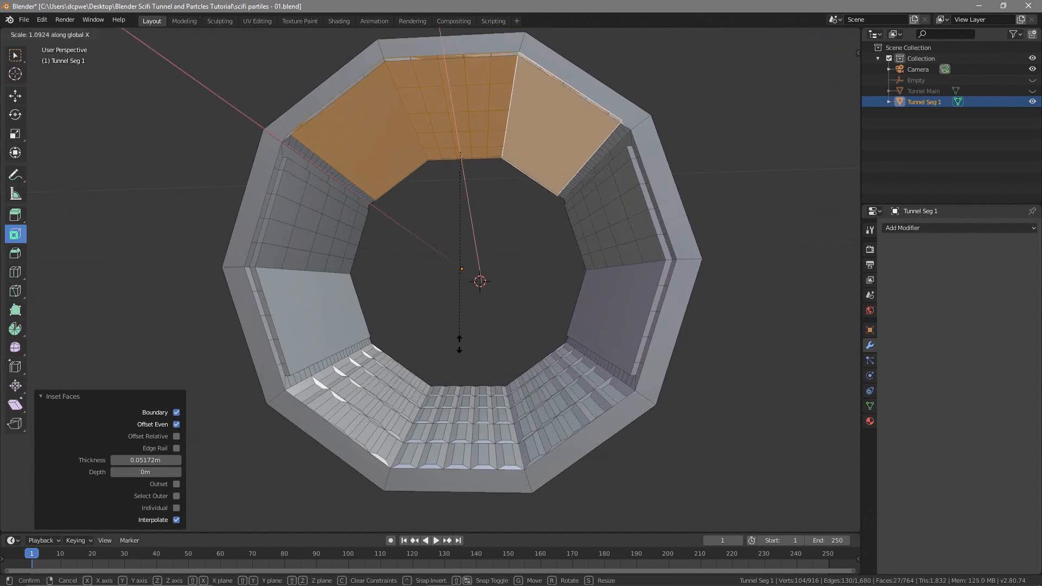
key("Escape")
key("s")
key("y")
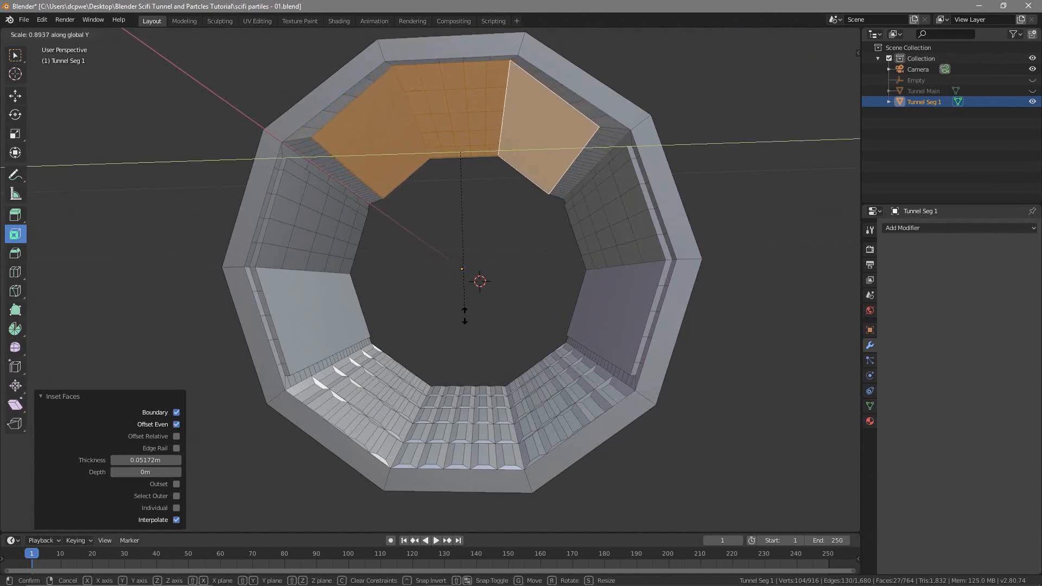
key("Escape")
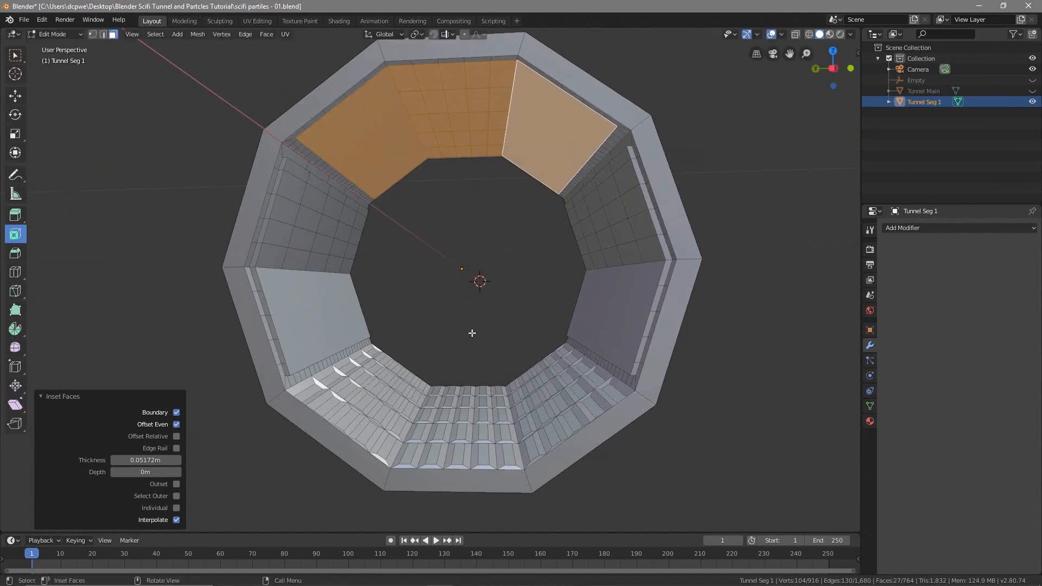
Step: Scale the inset ceiling faces along the global Y axis by about 0.822 and save the file under its existing name
key("s")
key("y")
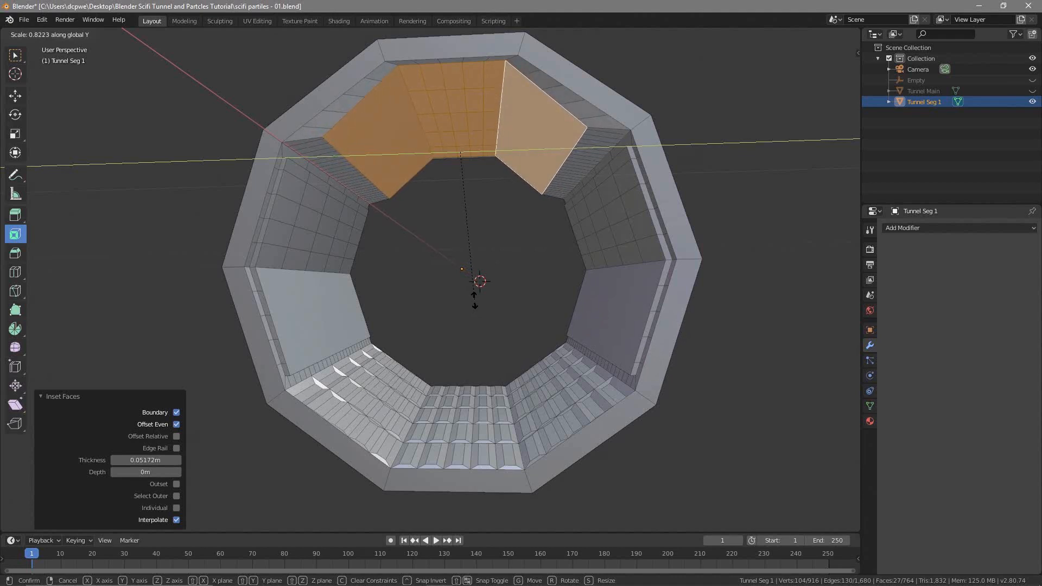
left_click(475, 300)
mouse_move(425, 326)
middle_mouse_down()
mouse_move(379, 235)
mouse_move(442, 333)
middle_mouse_up()
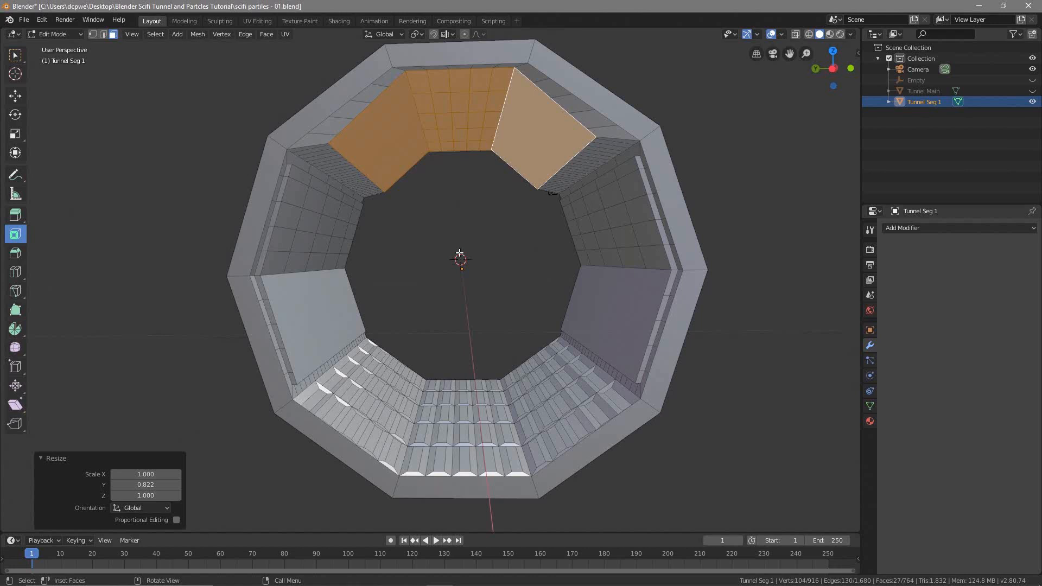
left_click(24, 20)
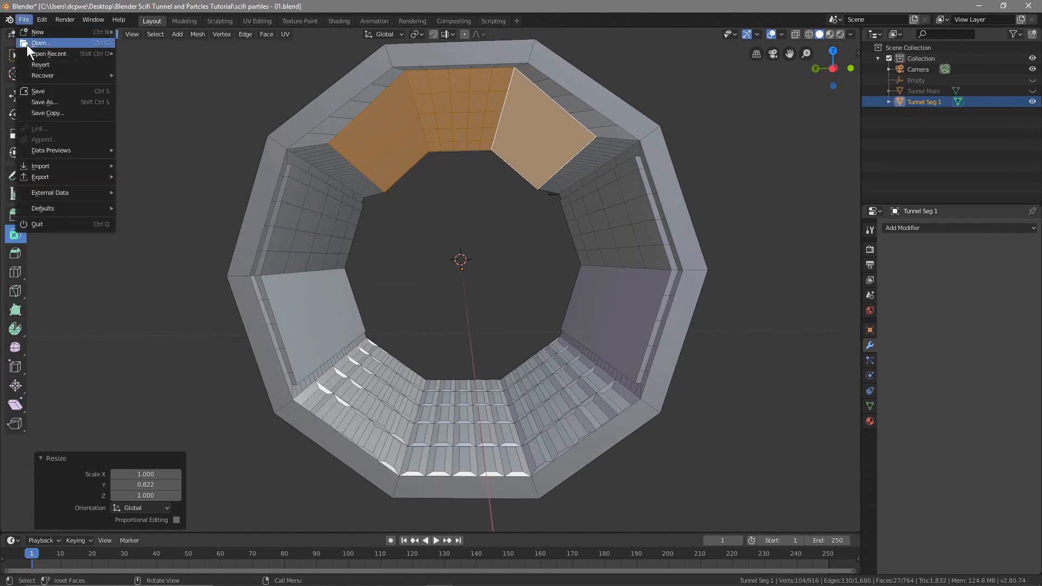
left_click(36, 92)
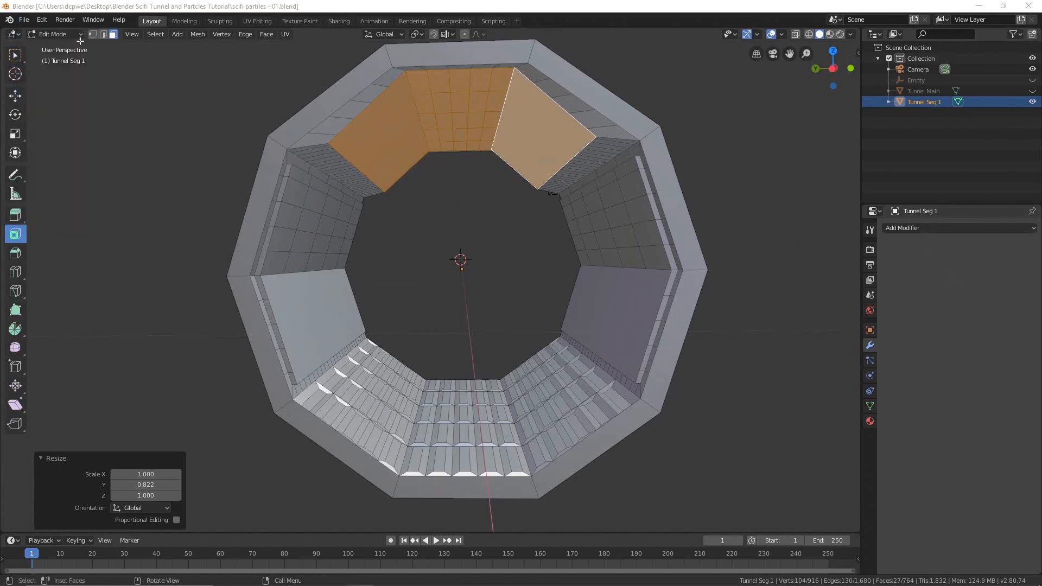
Step: Return to Object Mode, then hide Tunnel Seg 1 and unhide Tunnel Main in the viewport
left_click(54, 34)
left_click(57, 47)
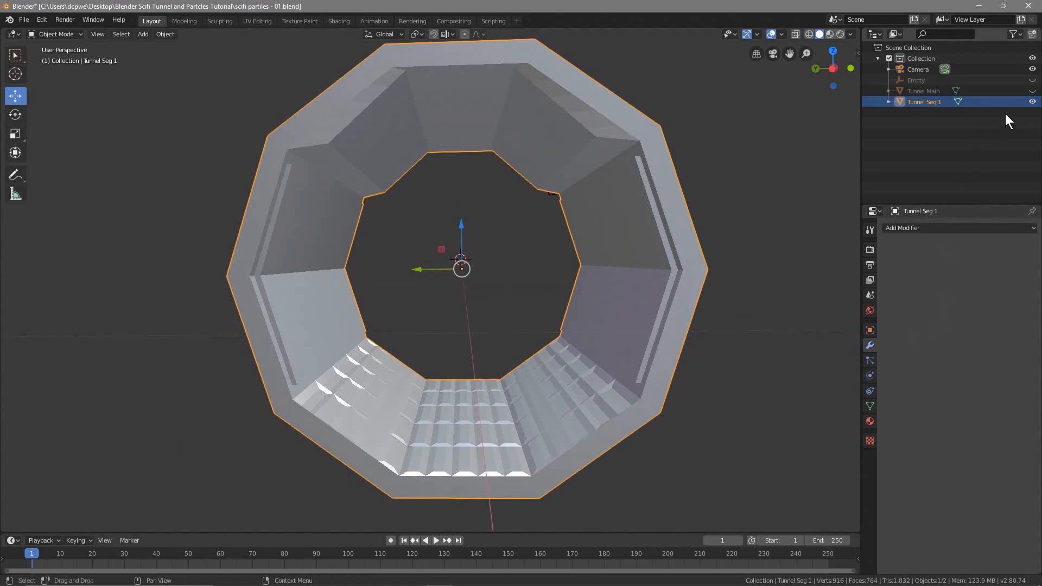
left_click(1033, 102)
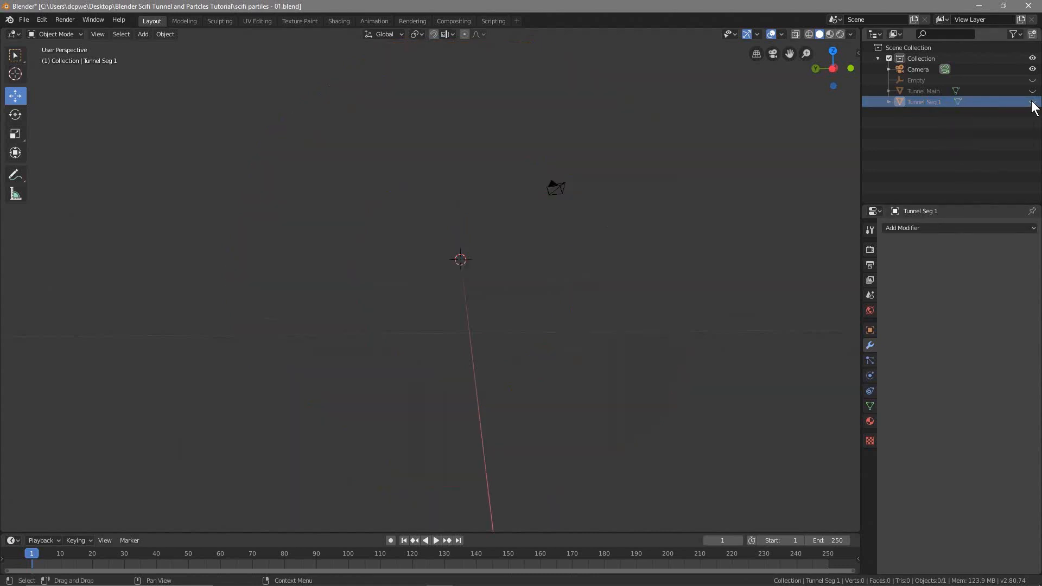
left_click(1033, 92)
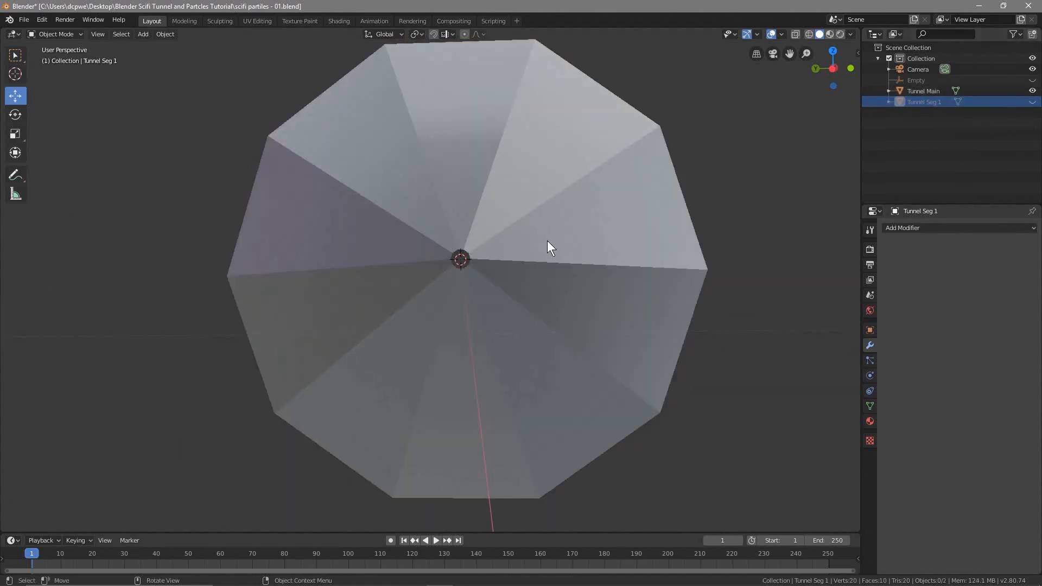
Step: Duplicate the Tunnel Main object in place without moving the copy
middle_click_drag(588, 317, 329, 348)
scroll(329, 348, "down", 5)
middle_click_drag(809, 366, 578, 372, "shift")
scroll(578, 371, "down", 4)
middle_click_drag(694, 342, 445, 386, "shift")
left_click(471, 320)
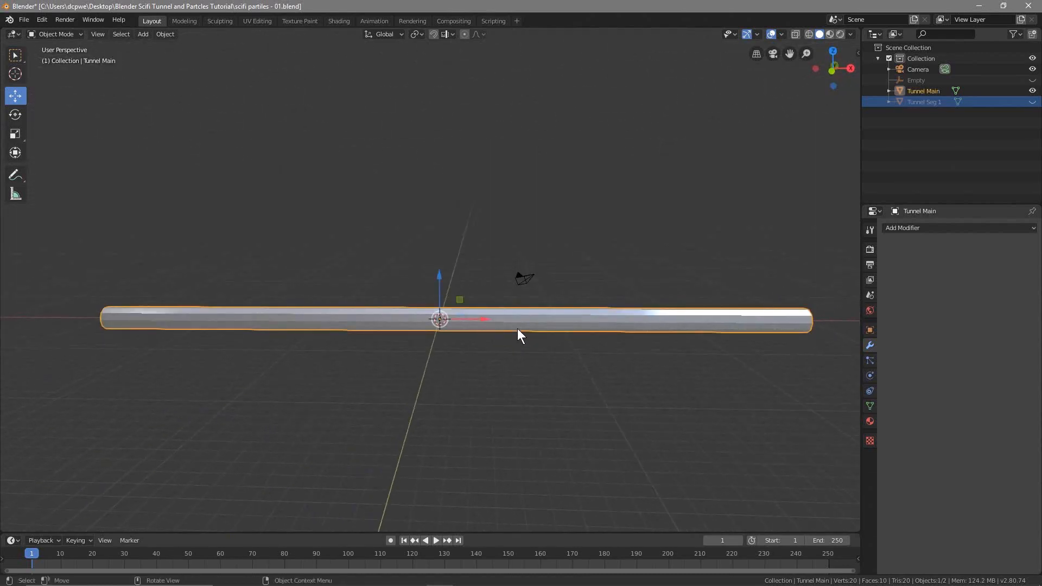
key("shift+d")
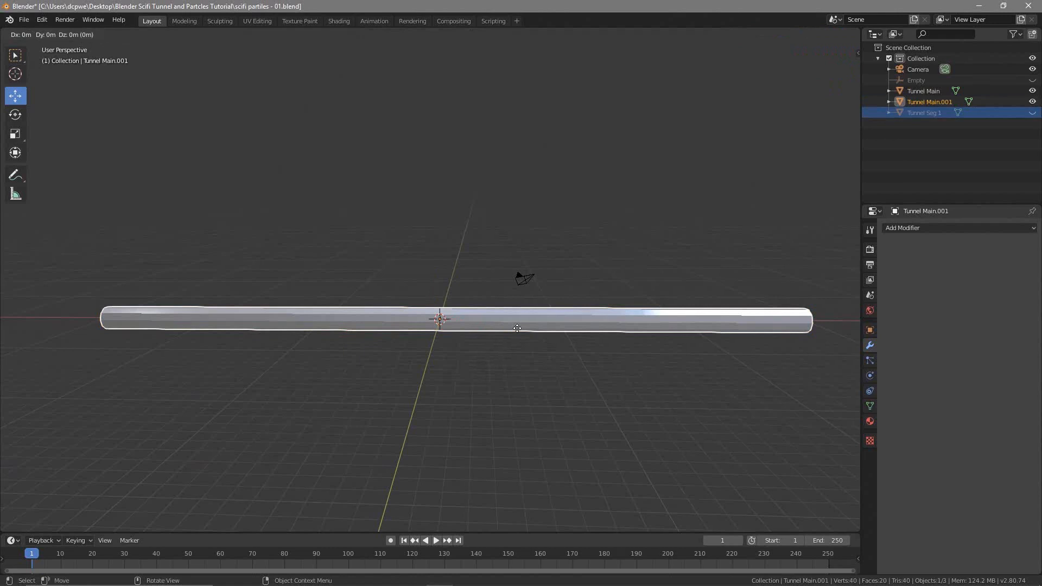
right_click(517, 328)
Step: Rename the duplicated tunnel object as Tunnel Seg 2
left_click(939, 102)
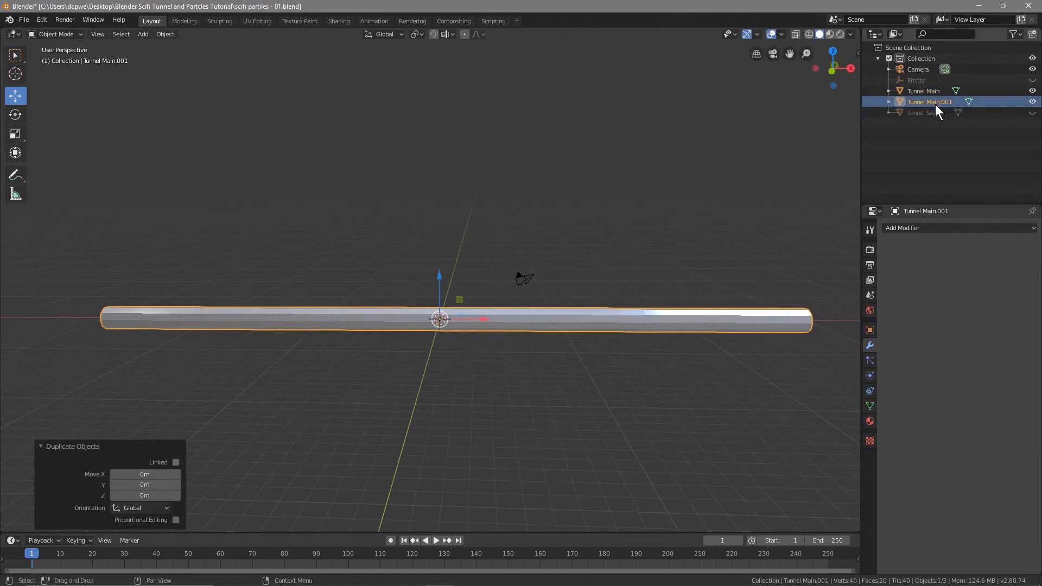
double_click(939, 102)
left_click_drag(927, 101, 962, 105)
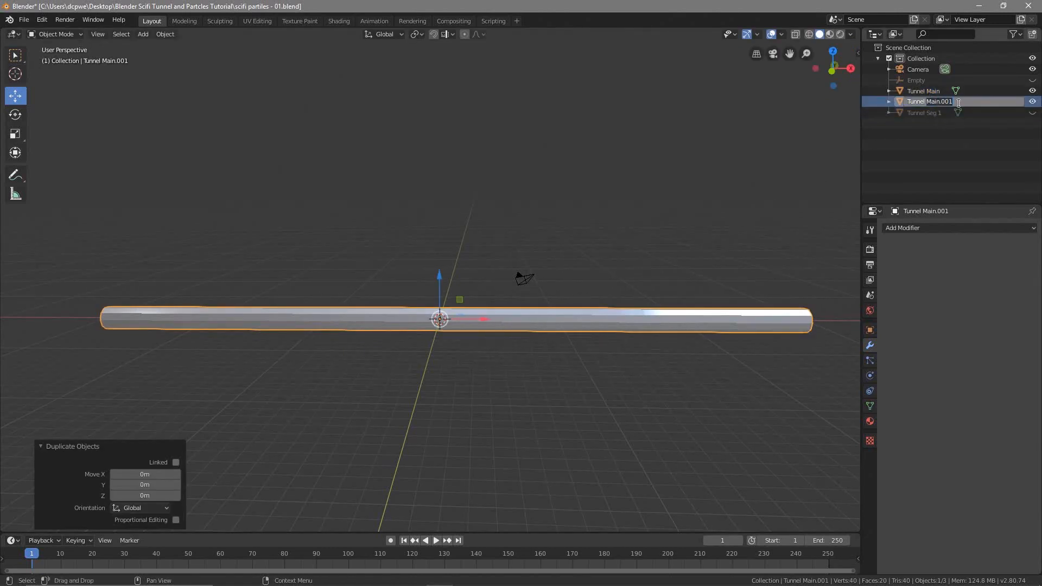
type("Swg 2")
key("Return")
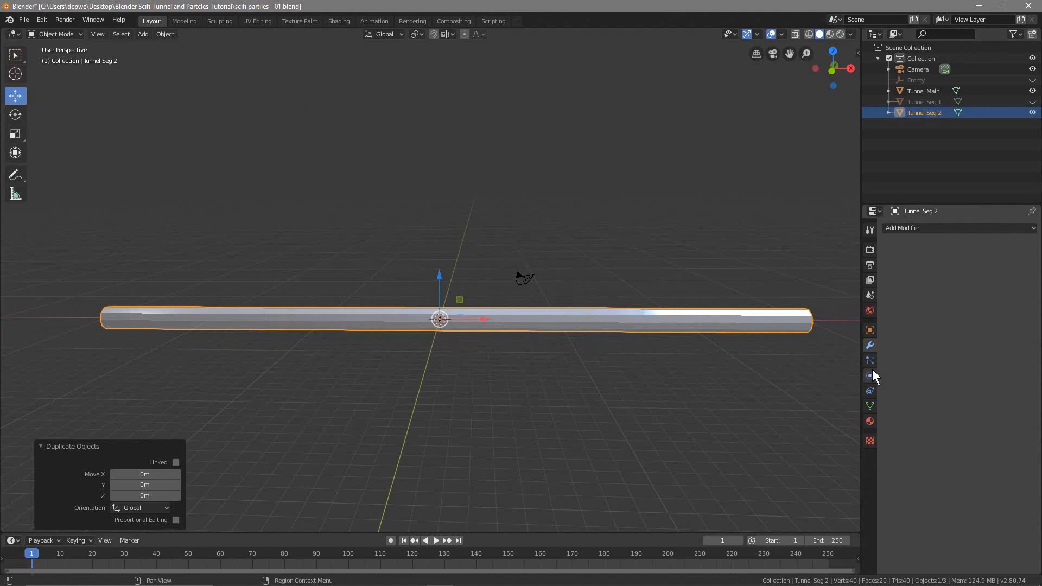
Step: Set the Z scale of Tunnel Seg 2 to 1 and move it by -29 m along X to the tunnel's end
left_click(871, 330)
left_click(975, 349)
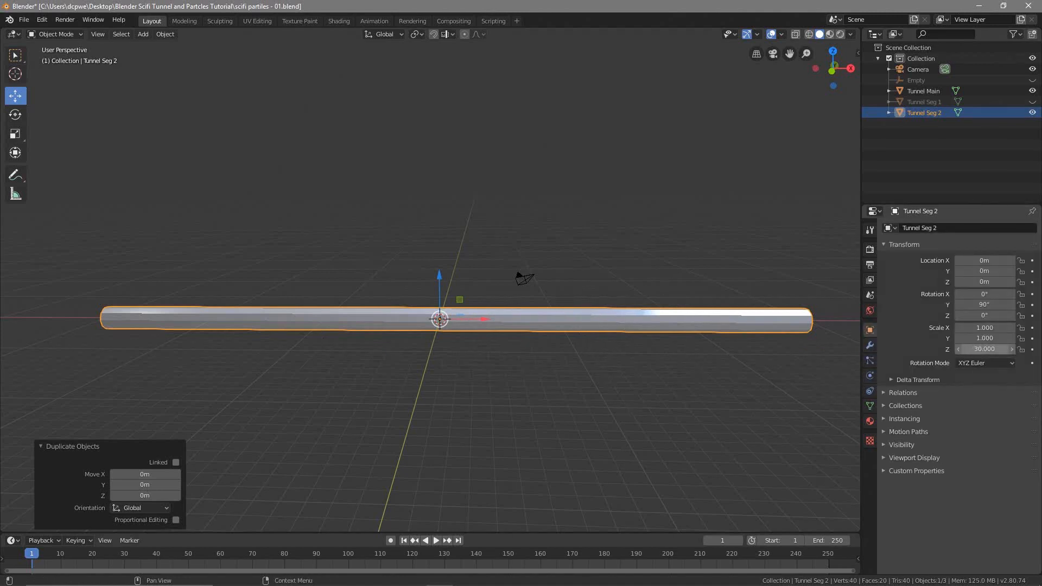
type("1")
key("Return")
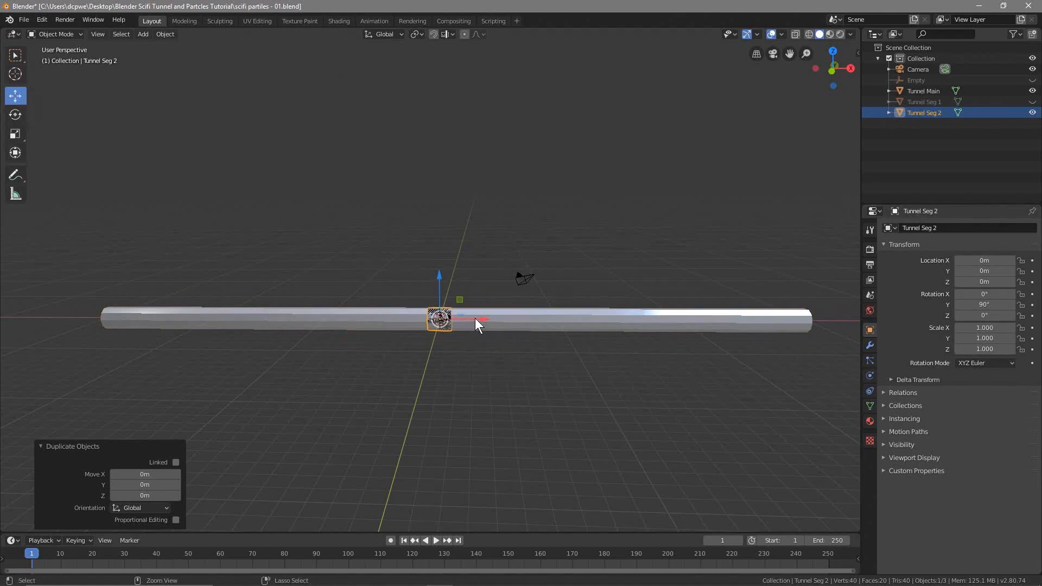
left_click_drag(481, 317, 118, 324)
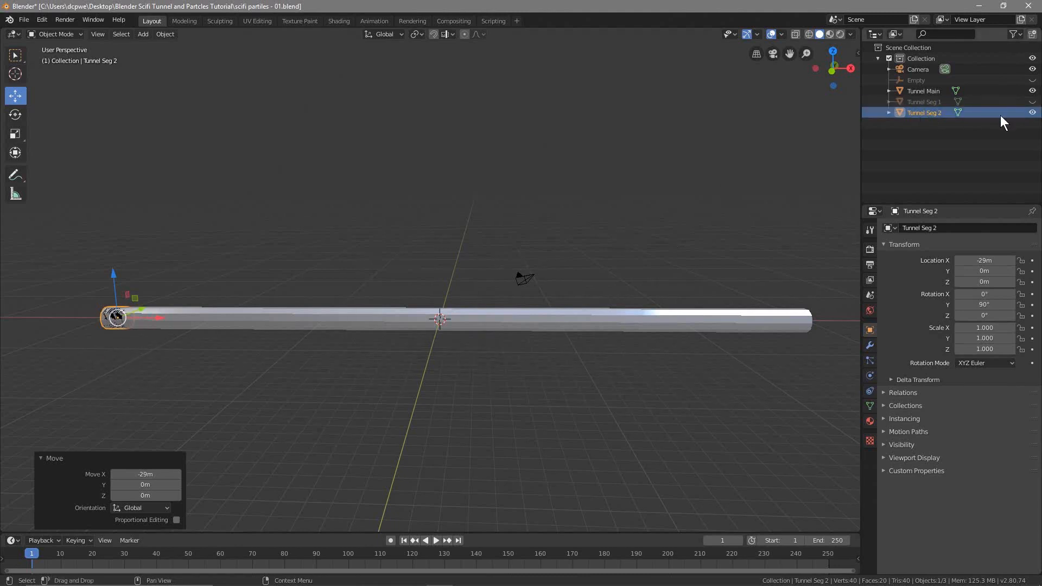
Step: Hide Tunnel Main so that only the short Tunnel Seg 2 ring is shown, looking through its opening
left_click(1032, 91)
middle_click_drag(129, 343, 458, 369)
scroll(399, 378, "up", 4)
middle_click_drag(397, 383, 451, 298)
scroll(358, 379, "up", 2)
scroll(408, 279, "up", 4)
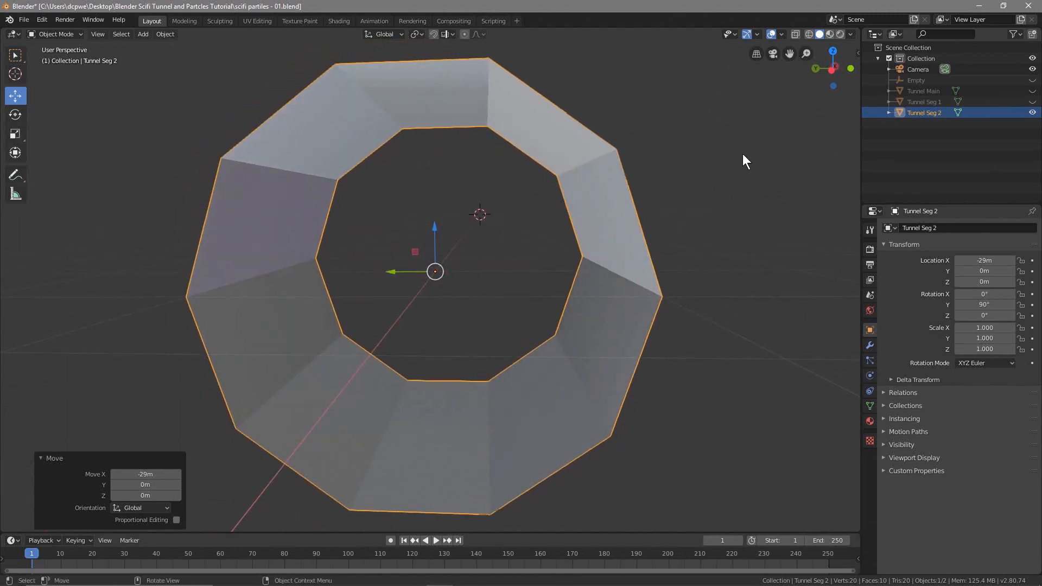
Step: Add a Solidify modifier with a thickness of 0.1 m to Tunnel Seg 2 and apply it
left_click(869, 345)
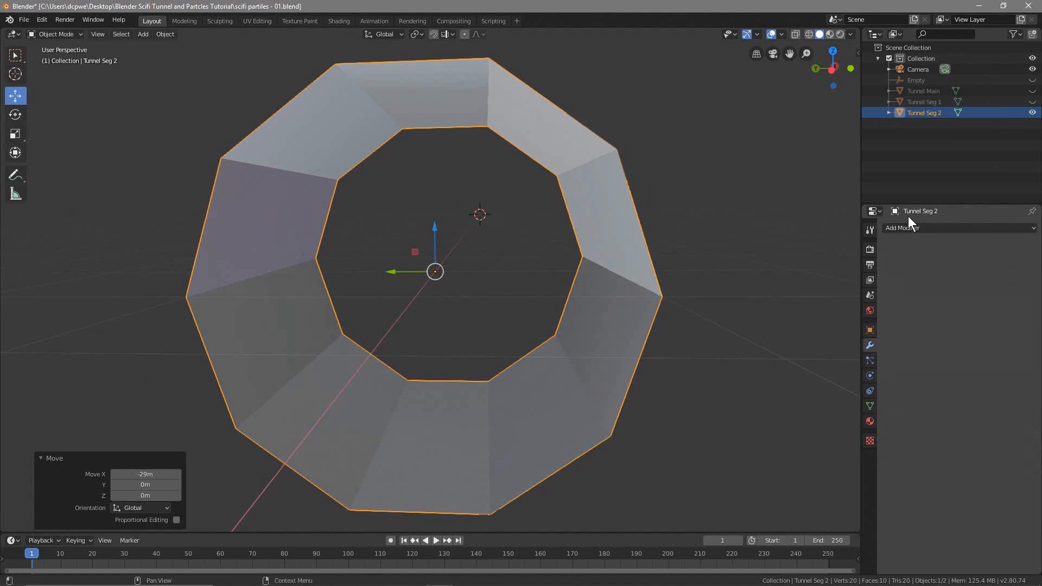
left_click(906, 227)
left_click(798, 408)
left_click_drag(947, 279, 955, 275)
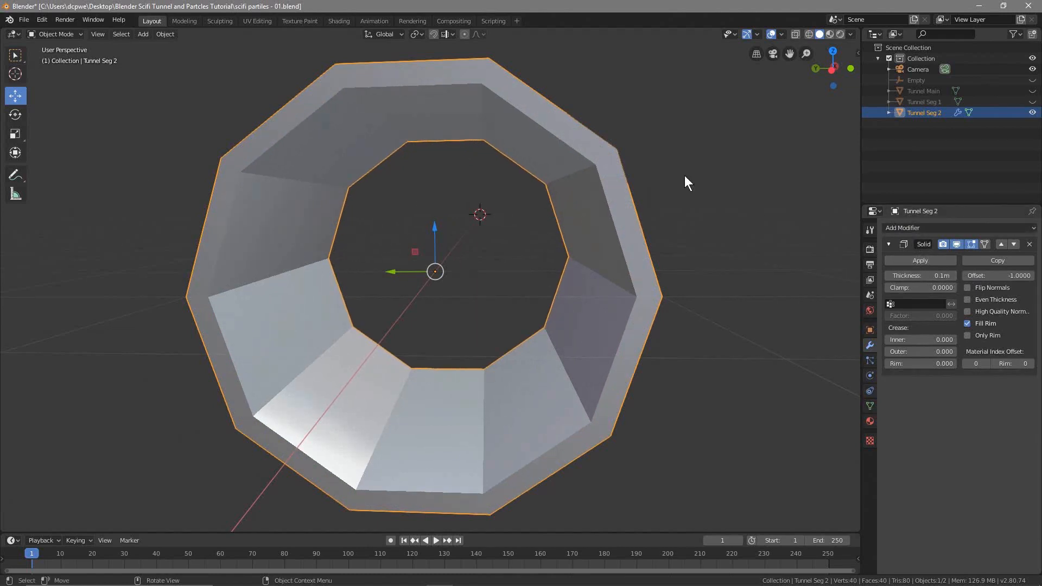
left_click(926, 261)
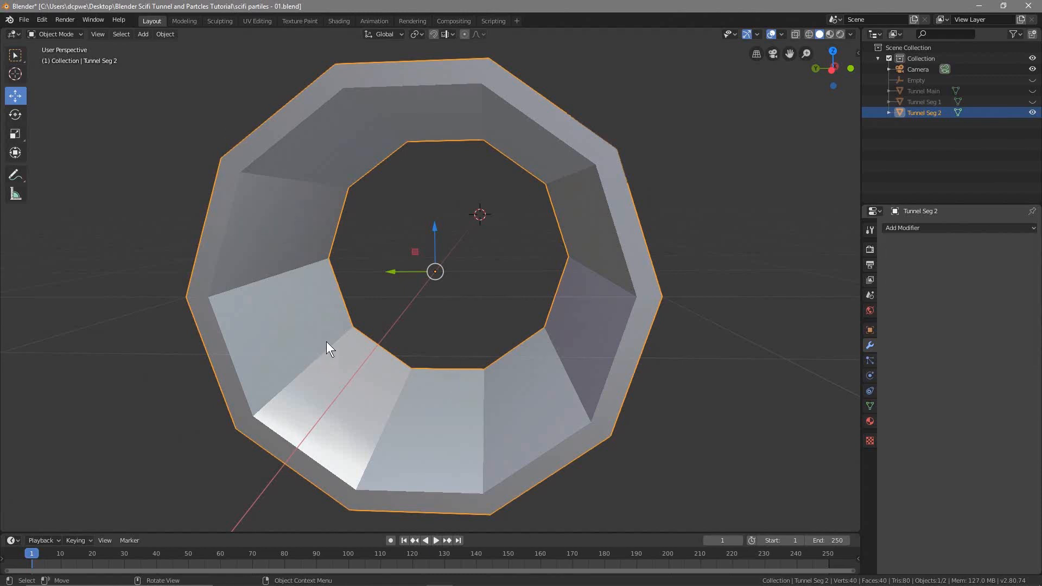
Step: Enter Edit Mode on Tunnel Seg 2 and save the project as a new file, scifi partiles - 02.blend
left_click(56, 34)
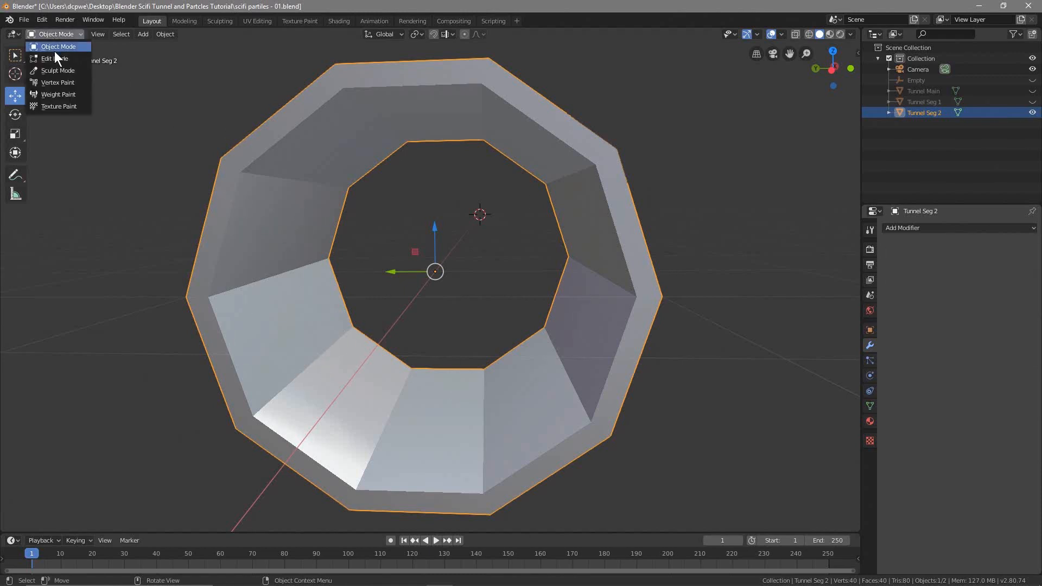
left_click(55, 58)
left_click(24, 23)
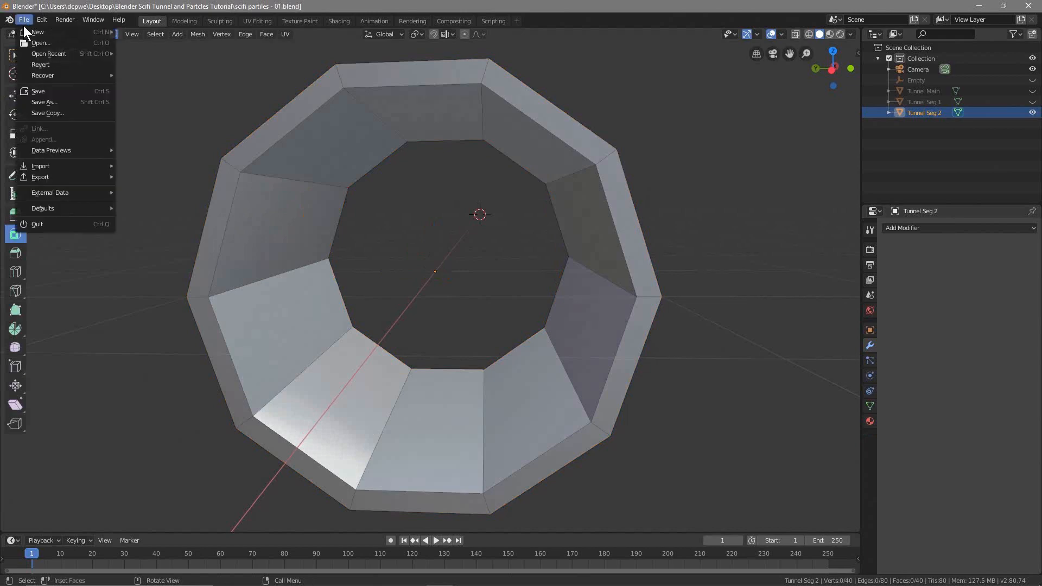
left_click(40, 100)
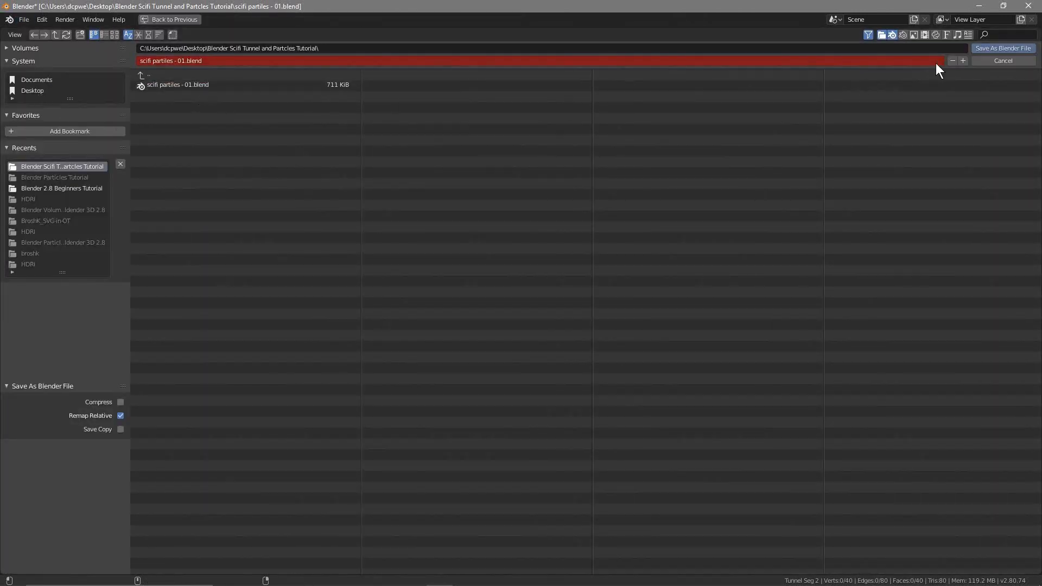
left_click(963, 60)
left_click(1011, 47)
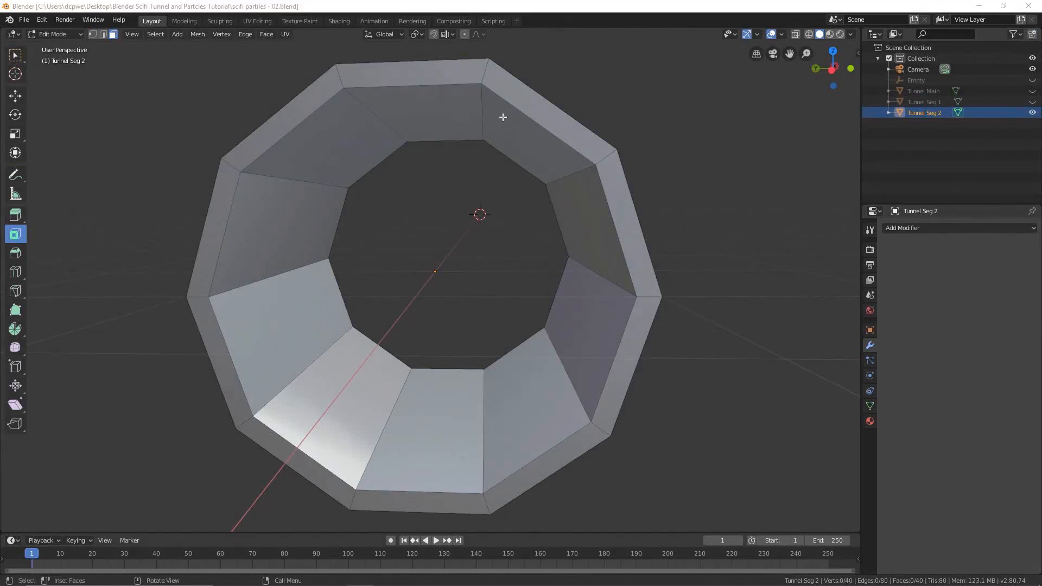
Step: Select the four inner side-wall faces of Tunnel Seg 2, two on each side, in Edit Mode
left_click(921, 113)
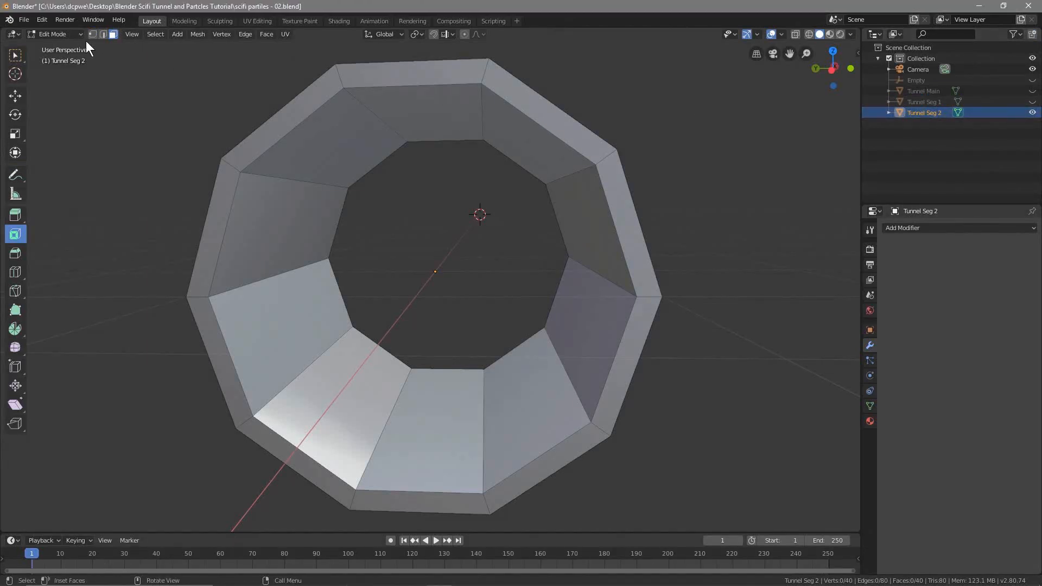
left_click(58, 33)
left_click(48, 59)
left_click(263, 221)
left_click(290, 305, "shift")
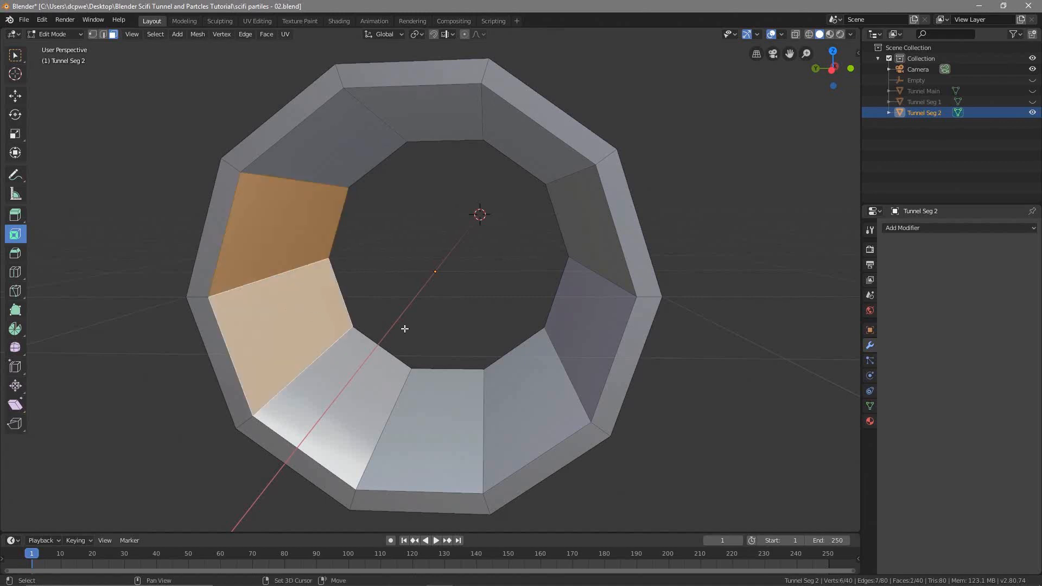
left_click(580, 309, "shift")
left_click(590, 242, "shift")
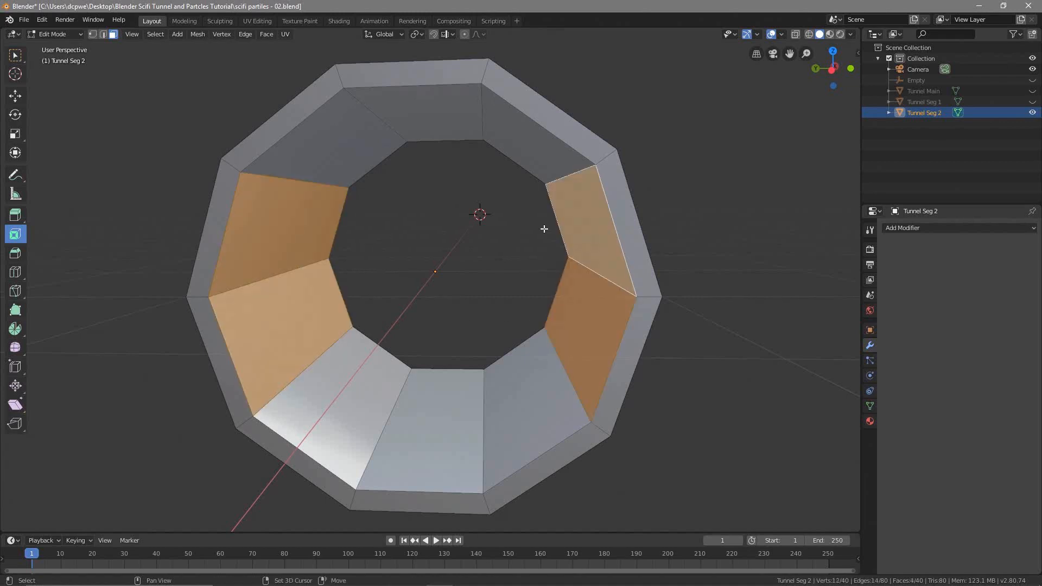
Step: Subdivide the four selected side-wall faces with 4 cuts
right_click(280, 227)
left_click(273, 225)
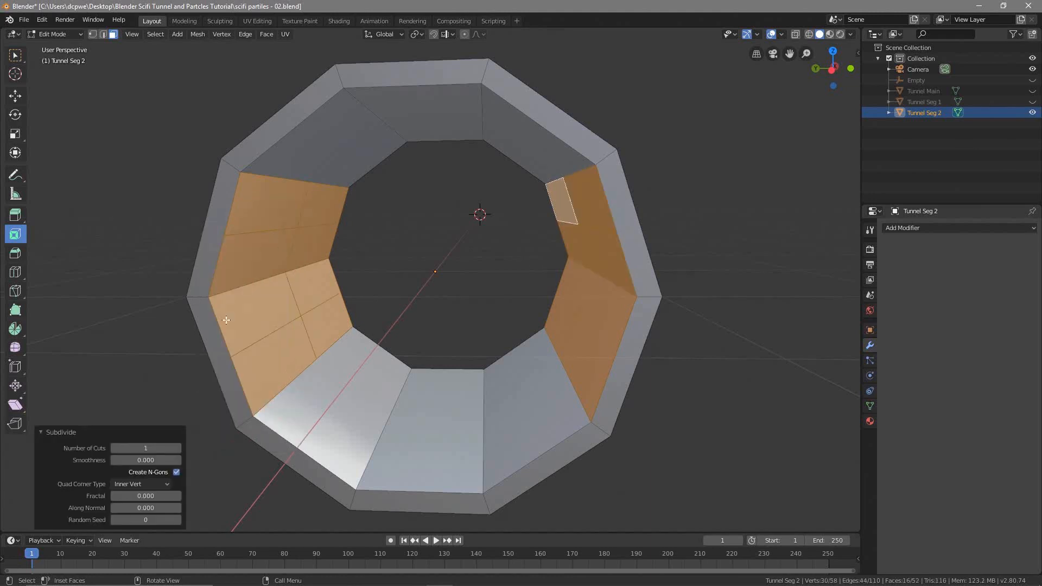
left_click(177, 448)
left_click(177, 449)
left_click(177, 448)
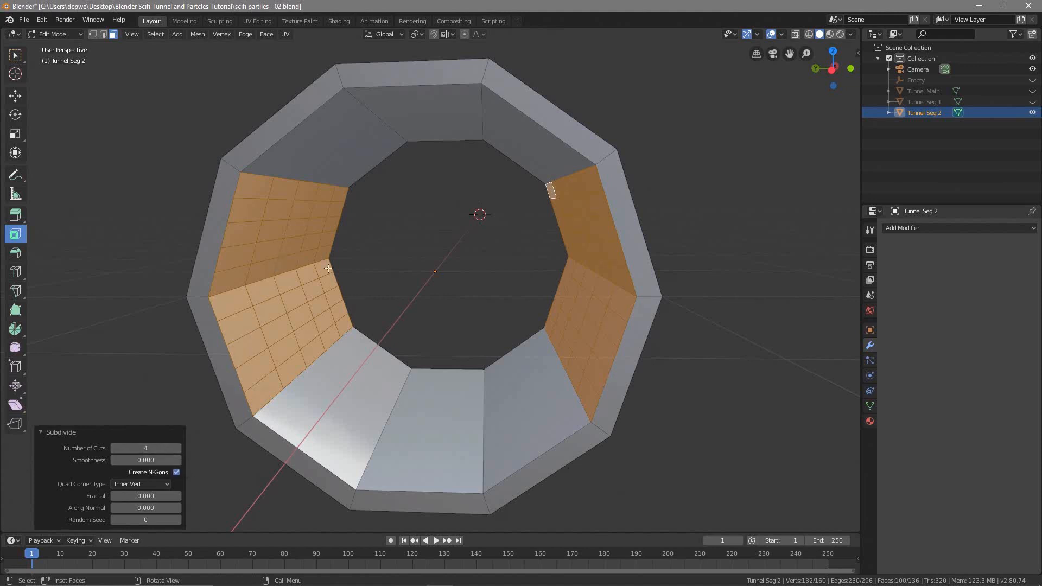
Step: Select the middle lengthwise row of five faces on both the upper and lower left side walls
left_click(244, 237)
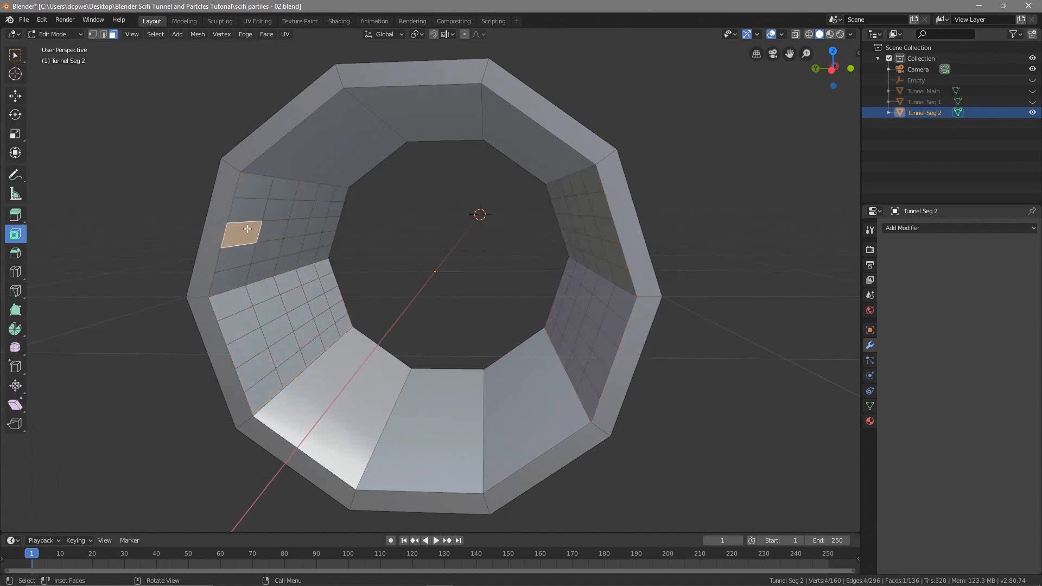
left_click(287, 225, "shift")
left_click(300, 224, "shift")
left_click(316, 224, "shift")
left_click(333, 223, "shift")
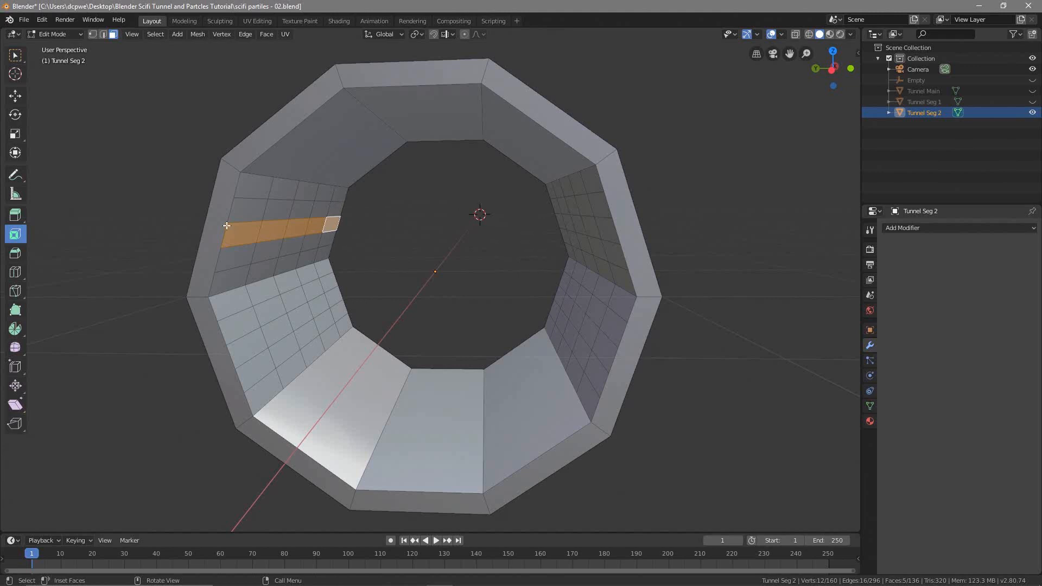
left_click(249, 345, "shift")
left_click(280, 331, "shift")
left_click(301, 318, "shift")
left_click(323, 309, "shift")
left_click(334, 298, "shift")
Step: Add the middle lengthwise row of five faces on both right side walls to the selection
left_click(607, 357, "shift")
left_click(594, 340, "shift")
left_click(581, 323, "shift")
left_click(566, 306, "shift")
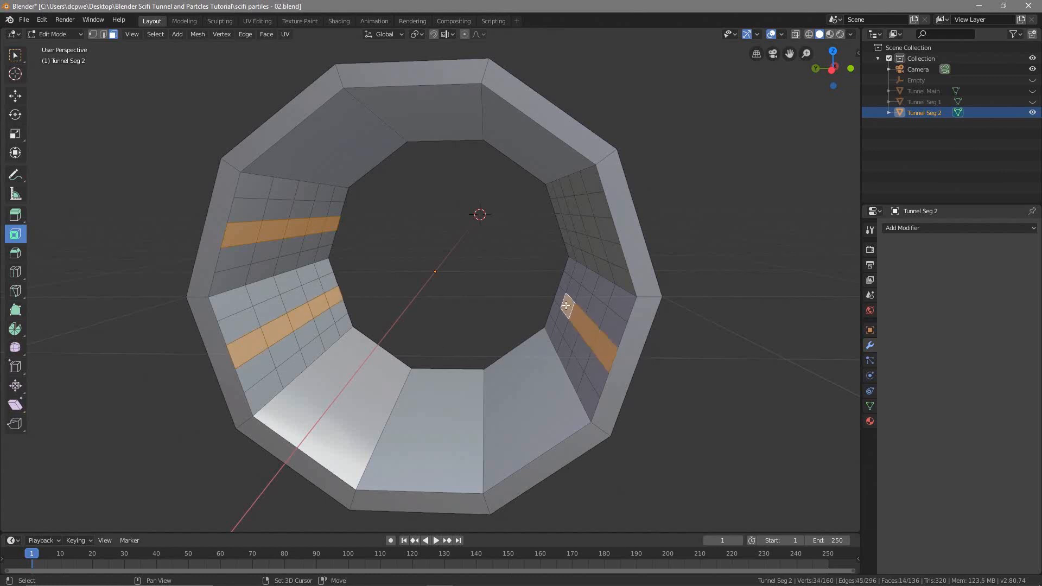
left_click(610, 239, "shift")
left_click(598, 232, "shift")
left_click(582, 227, "shift")
left_click(574, 225, "shift")
left_click(566, 223, "shift")
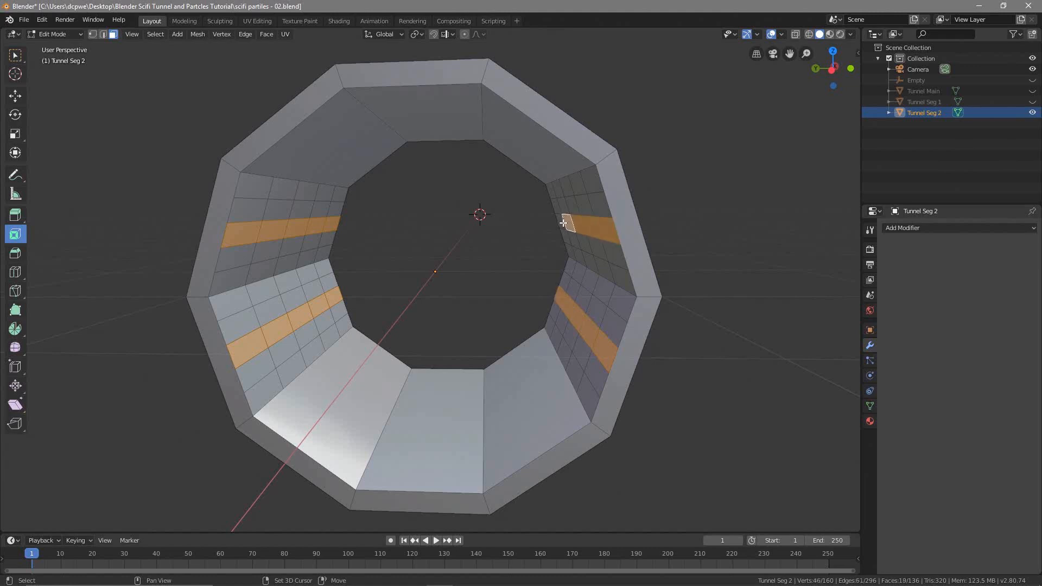
left_click(560, 221, "shift")
Step: Inset the four selected side-wall strips of Tunnel Seg 2 by about 0.046 m
scroll(221, 247, "up", 2)
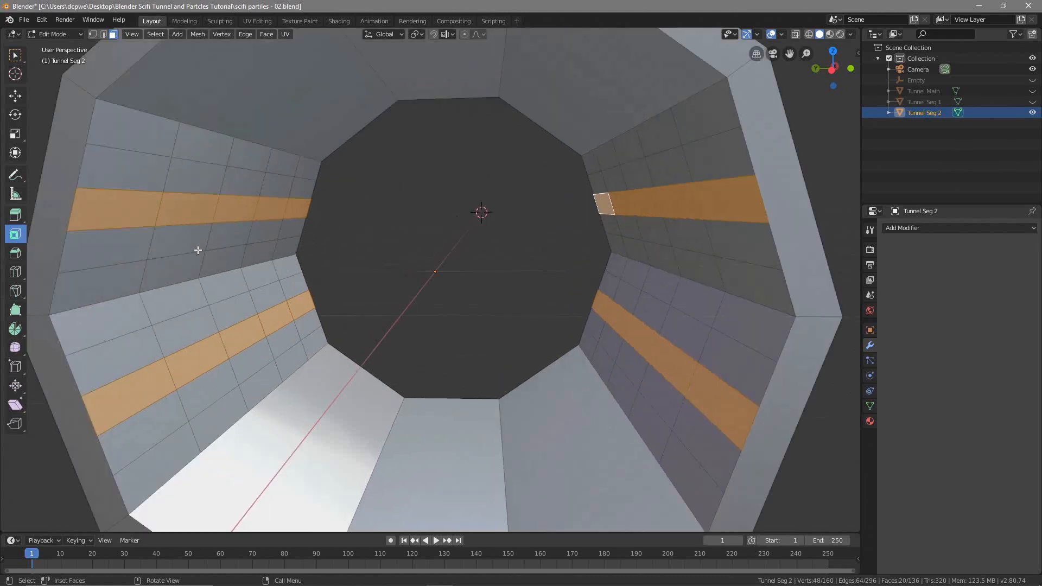
middle_click_drag(198, 251, 248, 250, "shift")
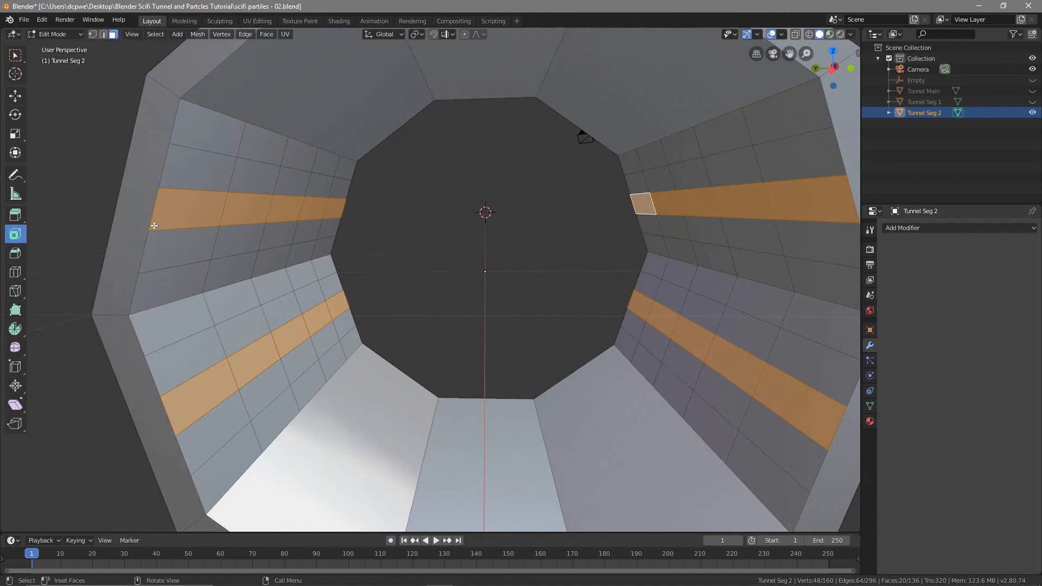
left_click_drag(152, 227, 164, 222)
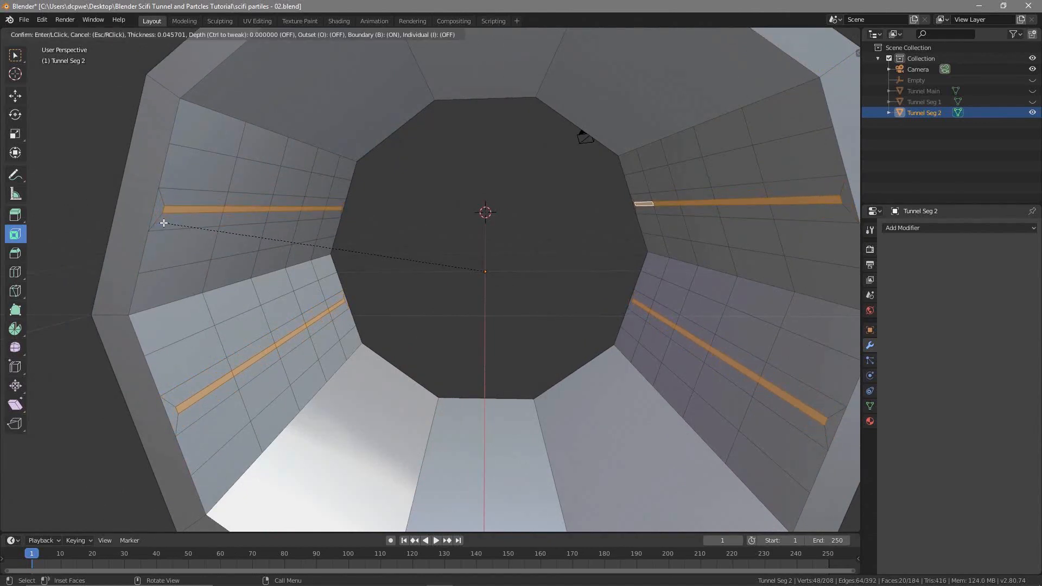
left_click_drag(164, 223, 166, 220)
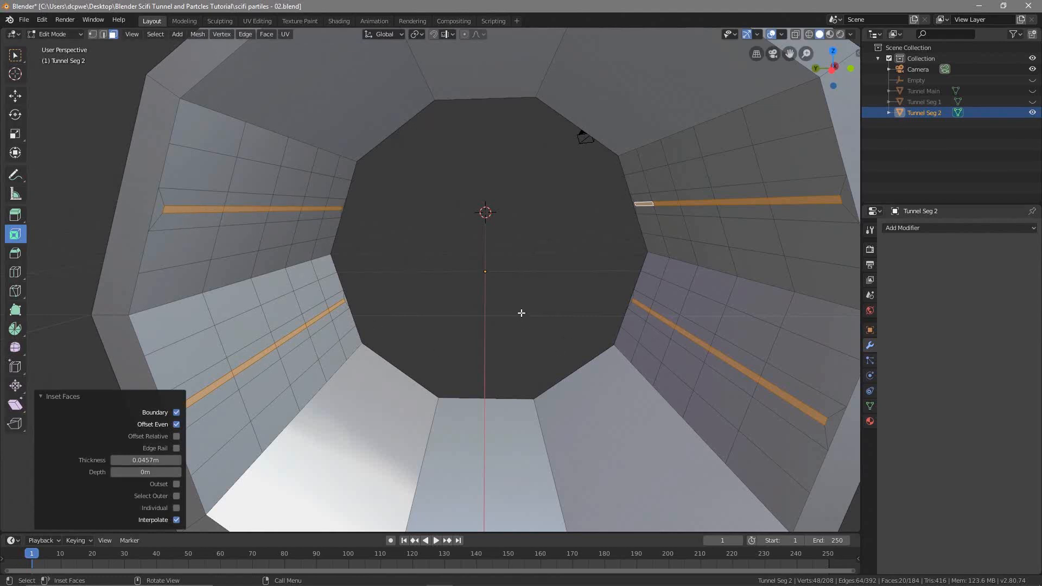
key("s")
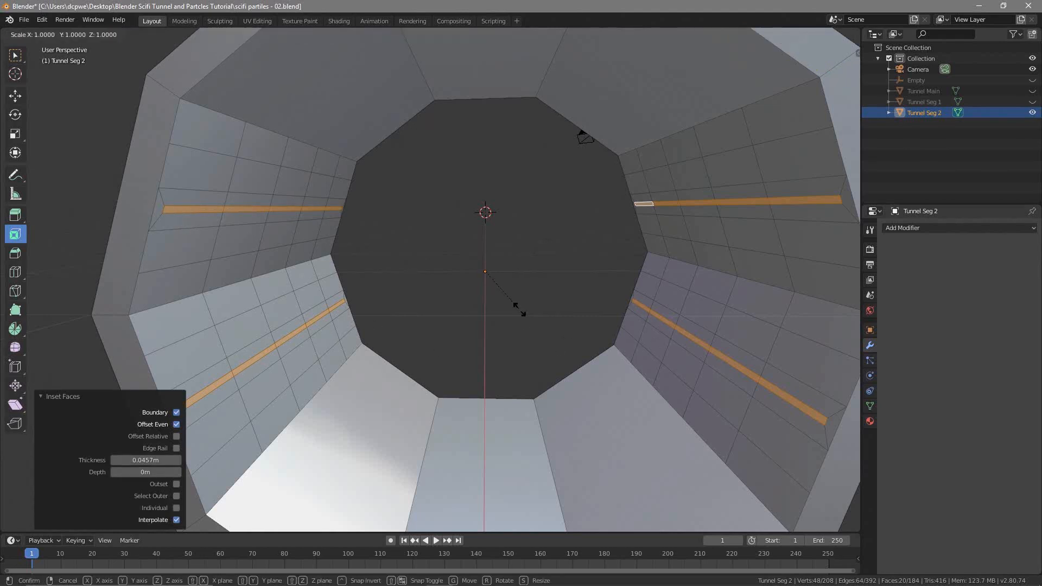
key("y")
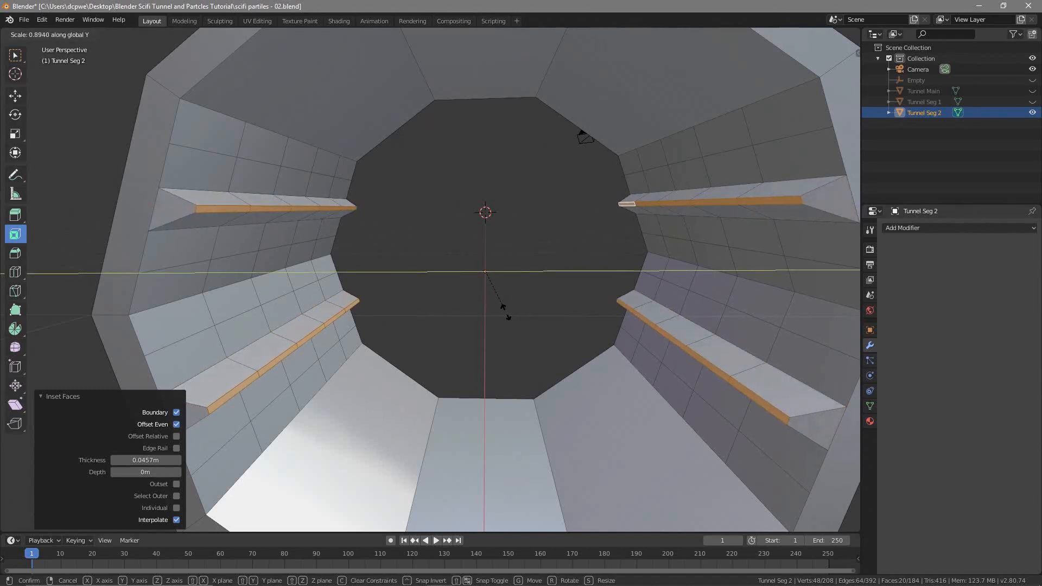
right_click(470, 329)
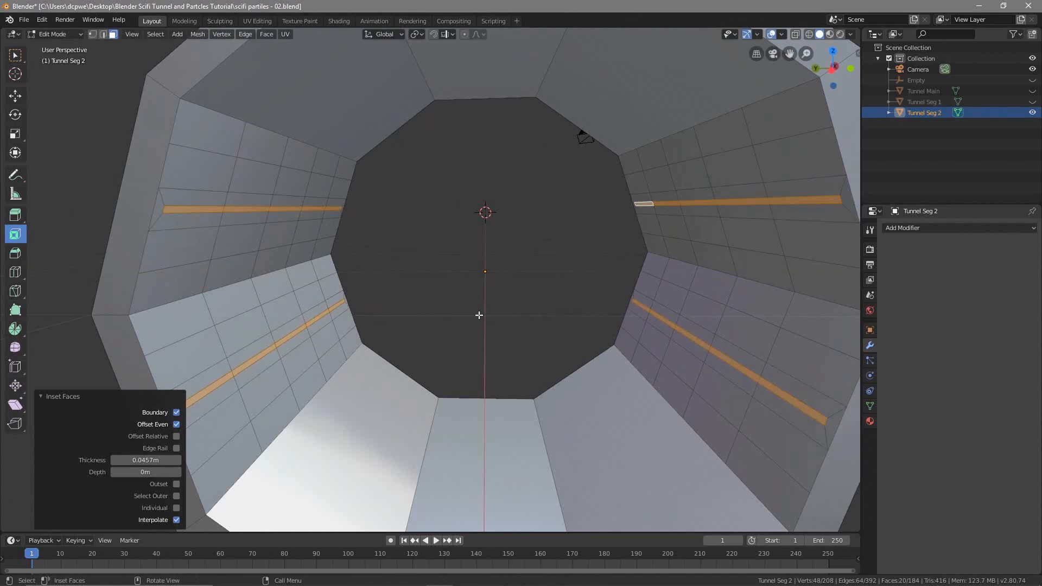
key("s")
key("y")
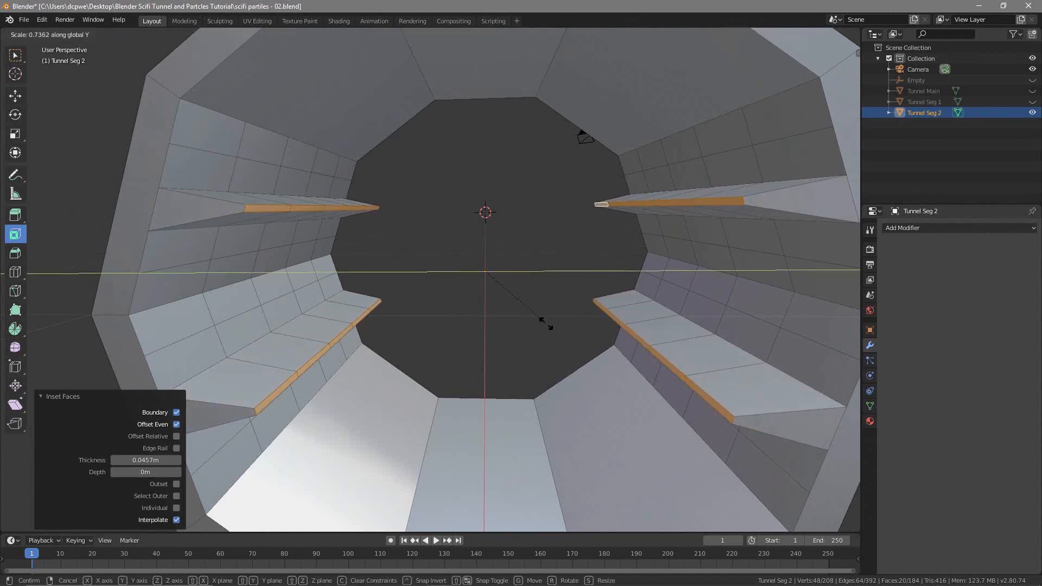
key("Escape")
scroll(546, 324, "down", 5)
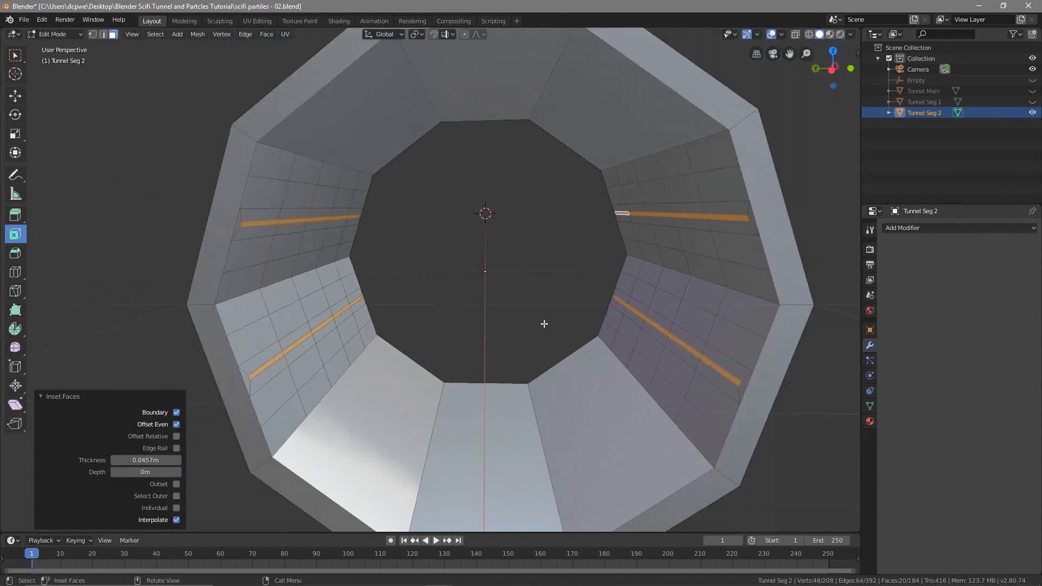
Step: Try scaling the four inset strips inward to about 0.589 along the global Y axis, and undo it
key("s")
key("y")
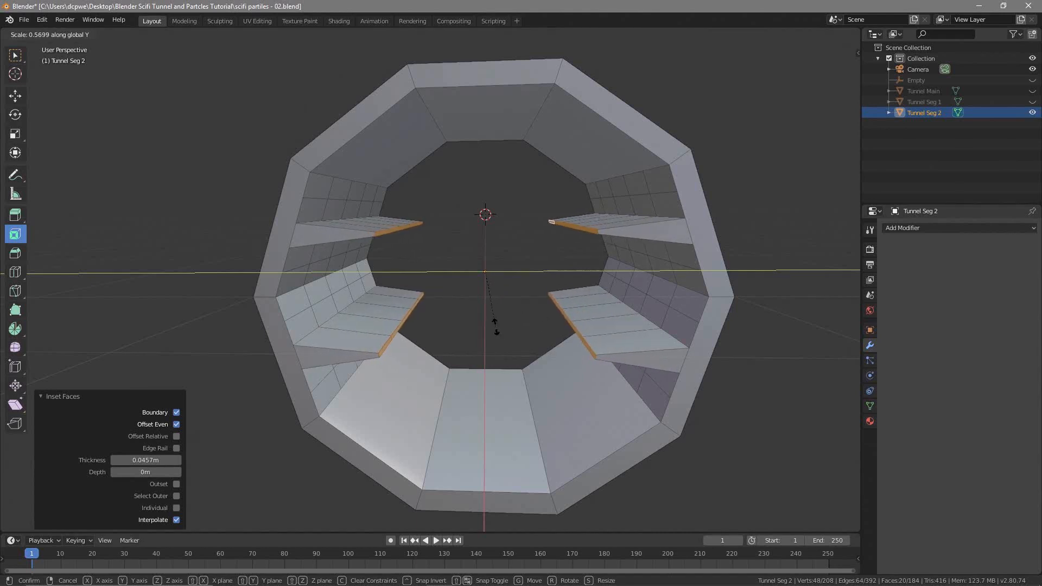
left_click(507, 325)
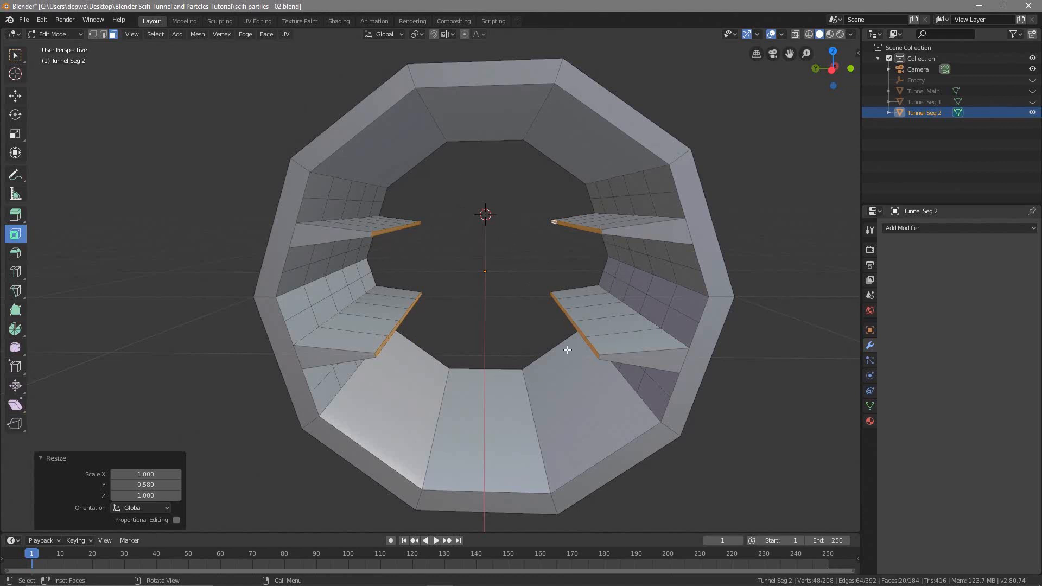
key("ctrl")
key("ctrl+z")
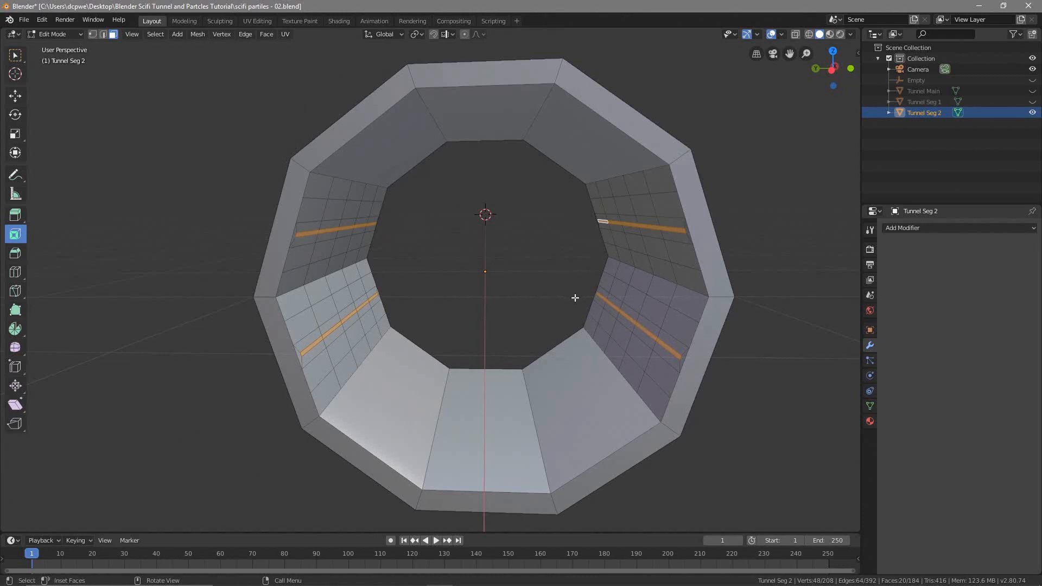
Step: Scale the four inset strips inward to about 0.68 along the global Y axis to form ledges
key("s")
key("y")
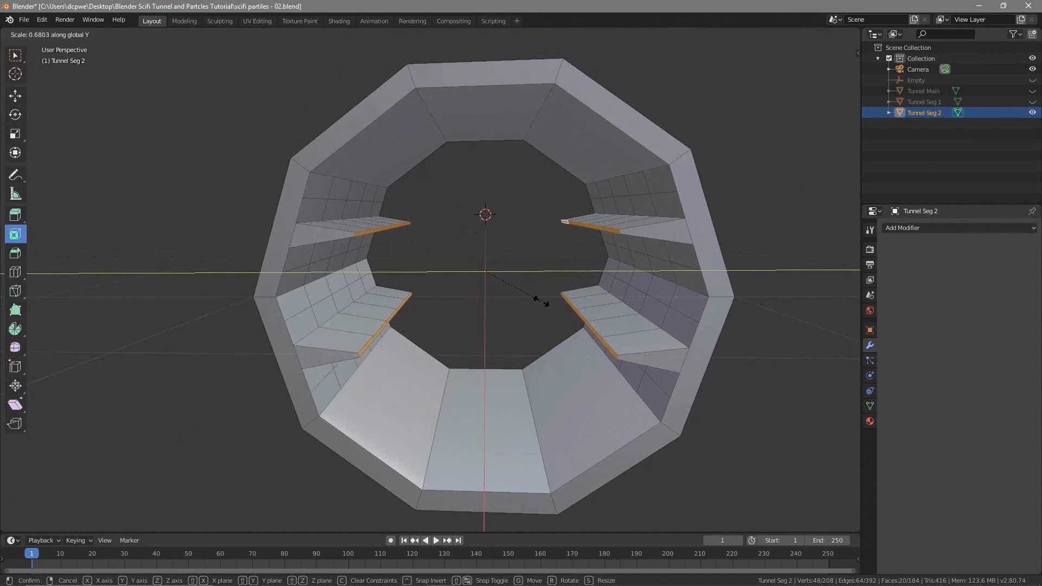
left_click(541, 301)
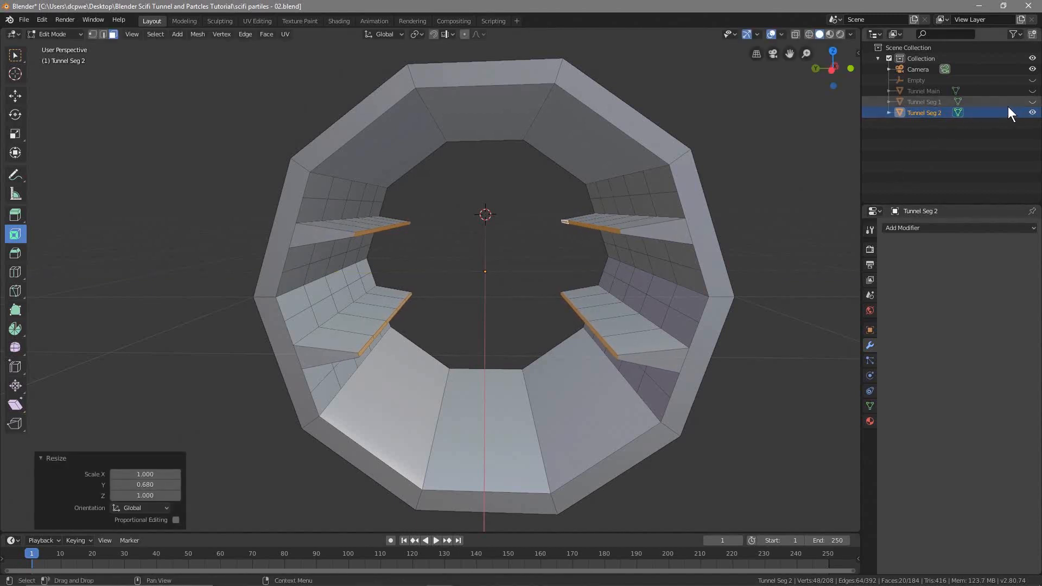
Step: Compare the ledges with Tunnel Seg 1 by repeatedly showing and hiding that segment, leaving it hidden
left_click(1033, 102)
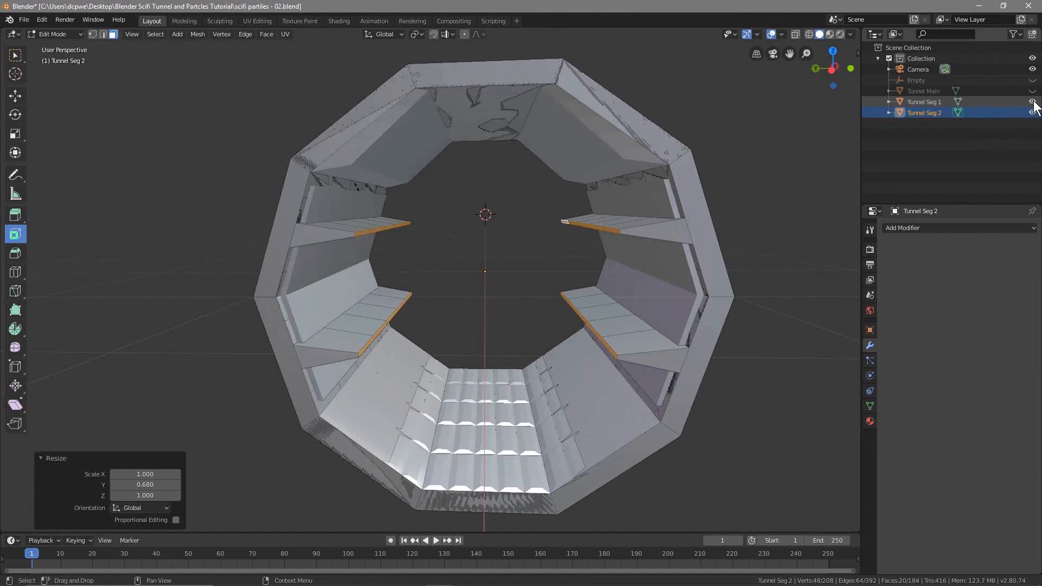
left_click(1032, 102)
left_click(1032, 102)
left_click(1034, 102)
left_click(1033, 102)
left_click(1033, 102)
left_click(1033, 102)
left_click(1033, 102)
left_click(1033, 102)
left_click(1033, 102)
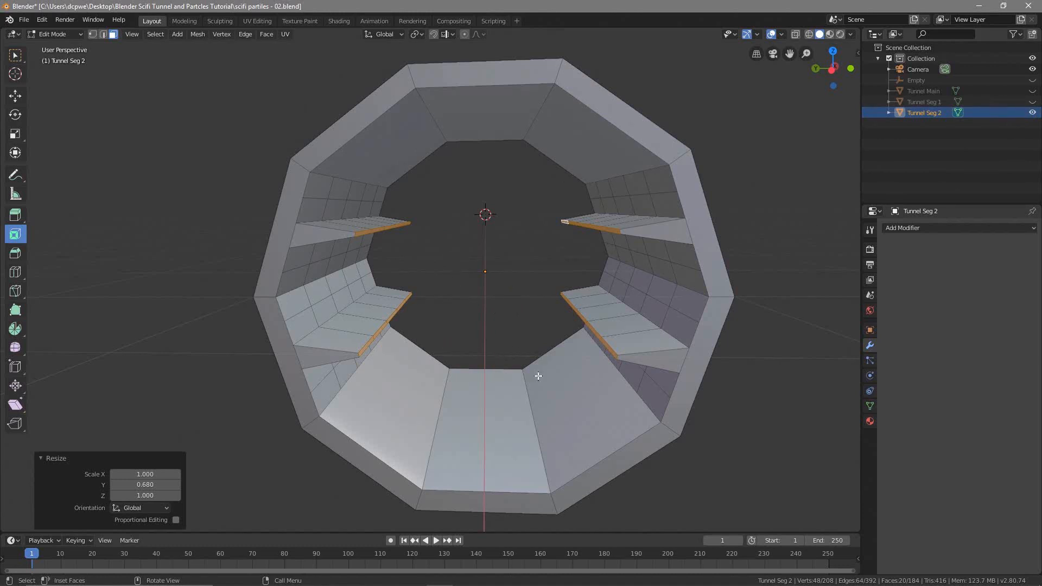
Step: Save the current Blender file
left_click(25, 19)
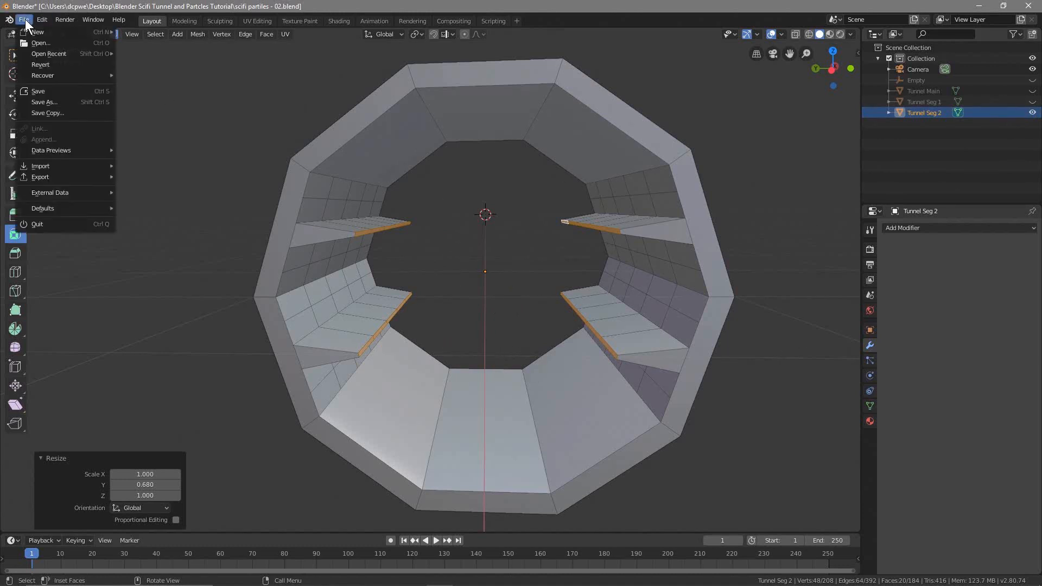
left_click(51, 90)
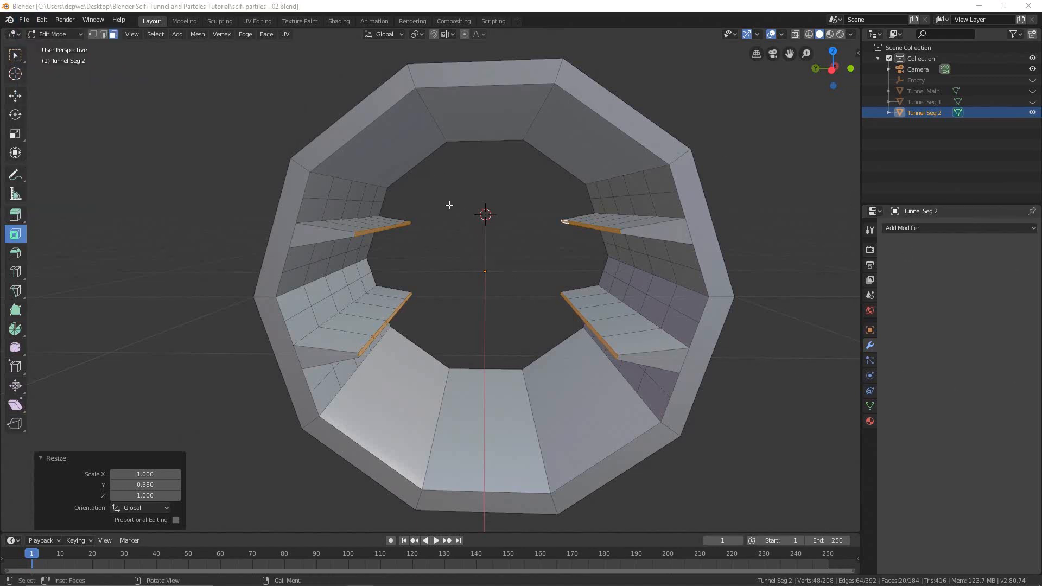
Step: Subdivide the three inner ceiling faces of Tunnel Seg 2 with 4 cuts and inset them together by about 0.067 m
left_click(391, 150)
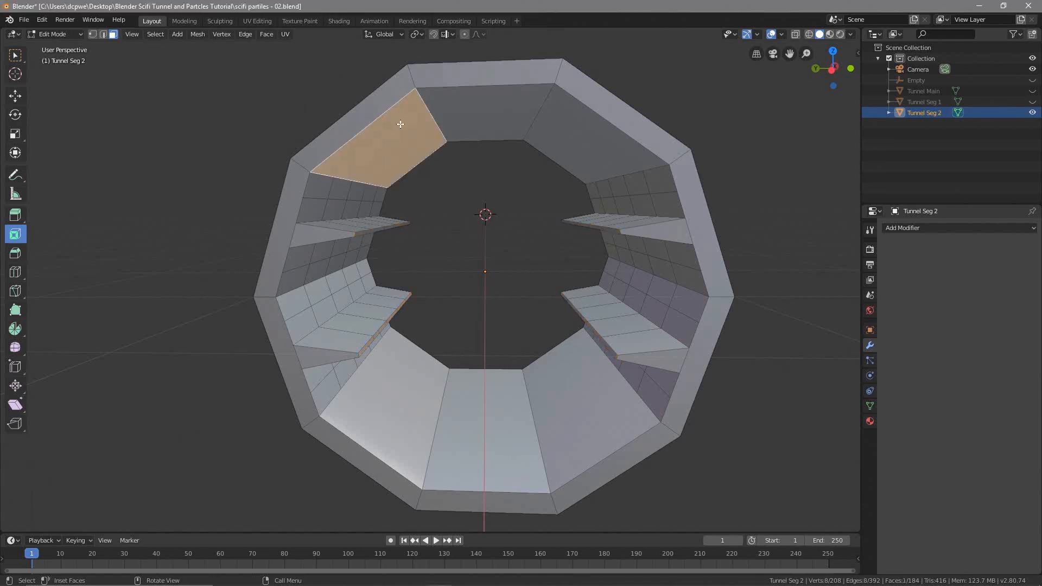
left_click(485, 114, "shift")
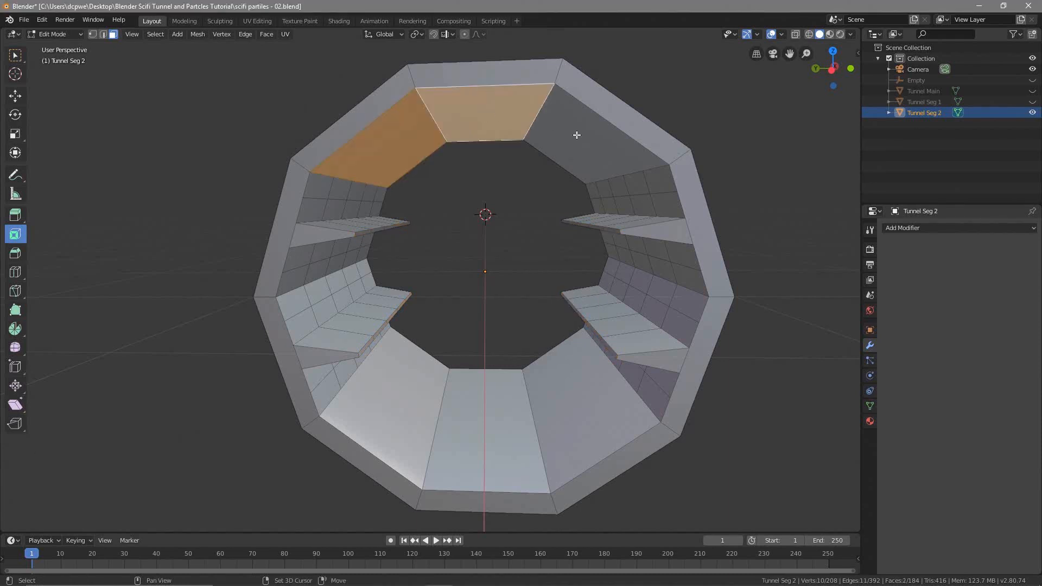
left_click(576, 135, "shift")
right_click(433, 132)
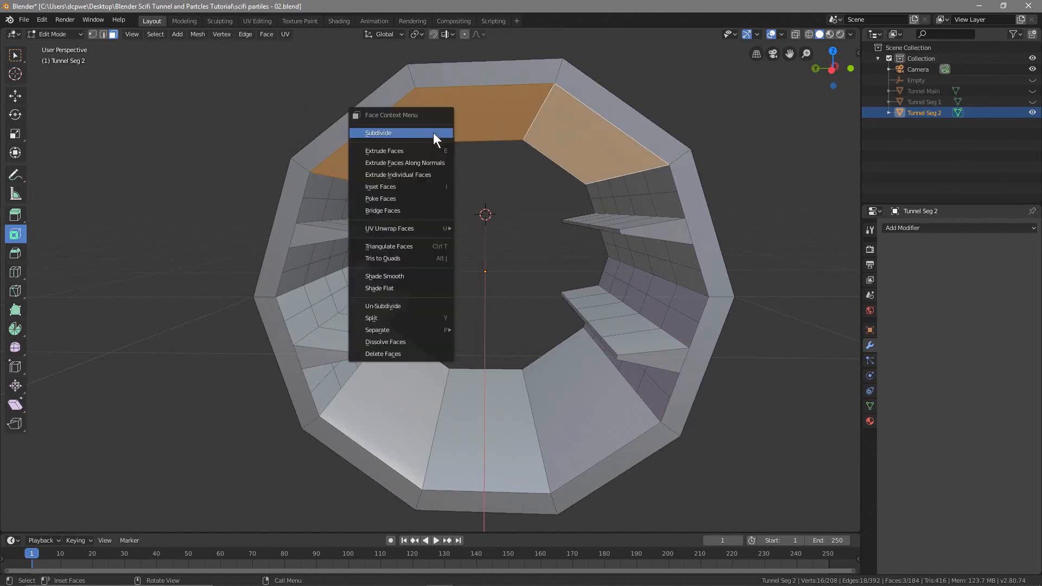
left_click(431, 133)
left_click(178, 448)
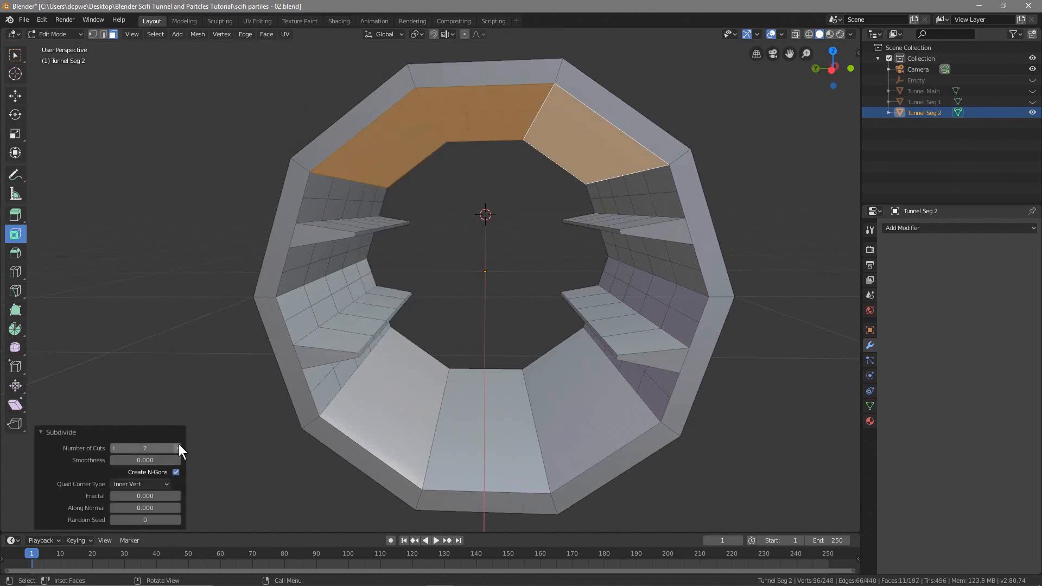
left_click(178, 448)
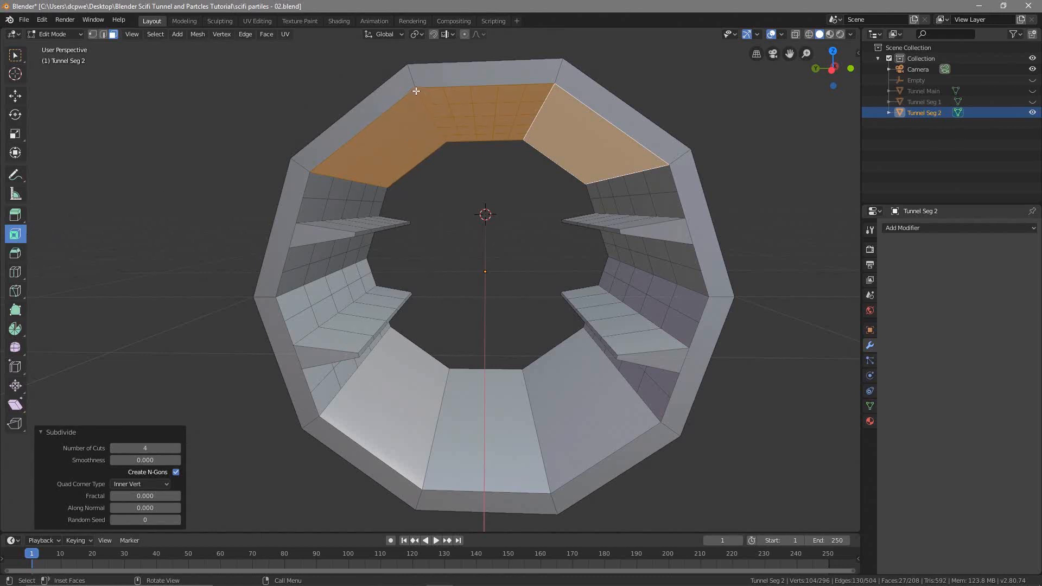
mouse_move(316, 170)
left_mouse_down()
mouse_move(348, 167)
mouse_move(327, 163)
left_mouse_up()
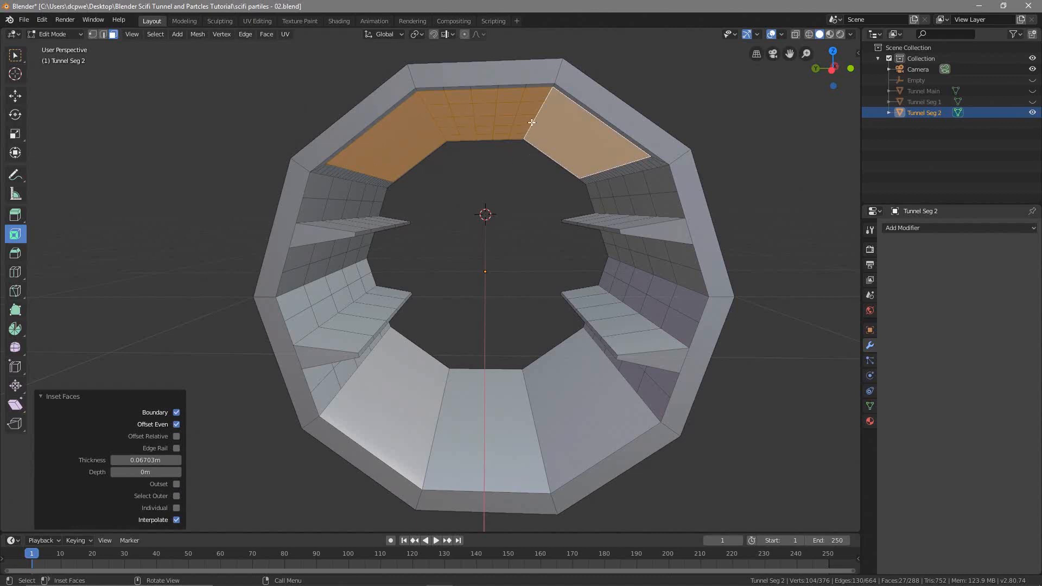
key("s")
key("z")
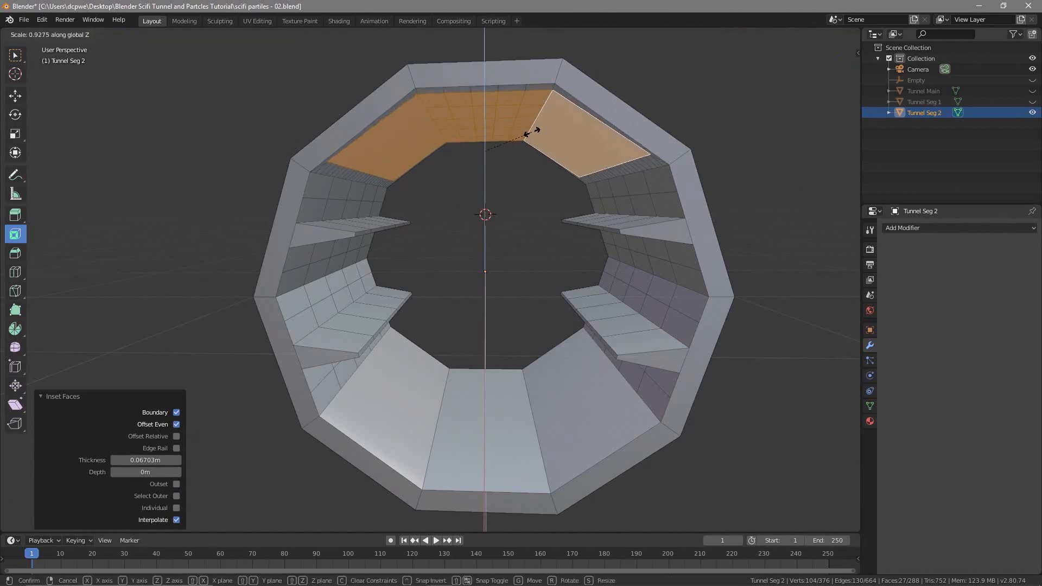
right_click(531, 131)
Step: Scale the inset ceiling faces to about 0.81 along the global Y axis
key("s")
key("y")
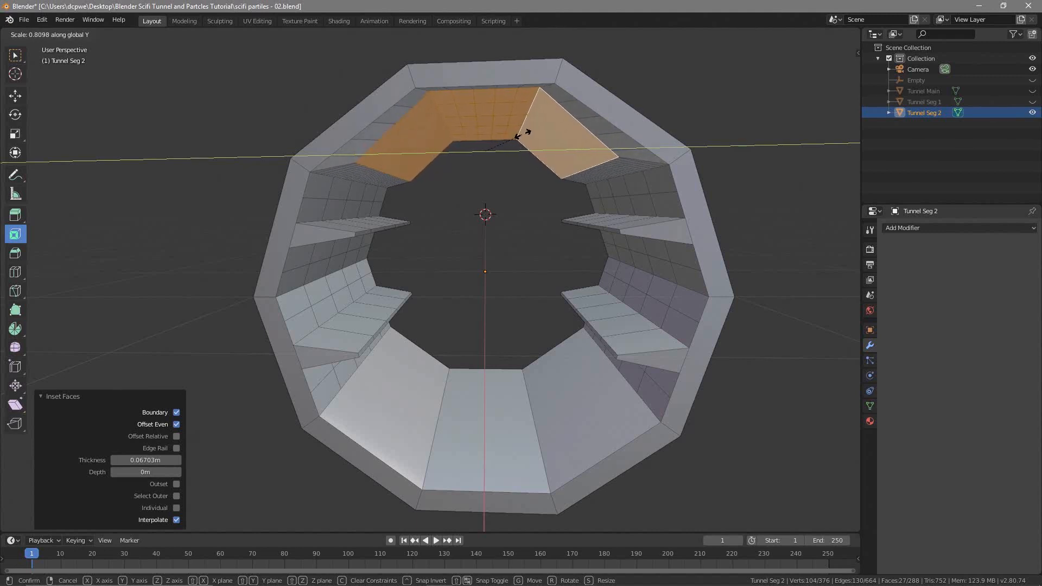
left_click(522, 134)
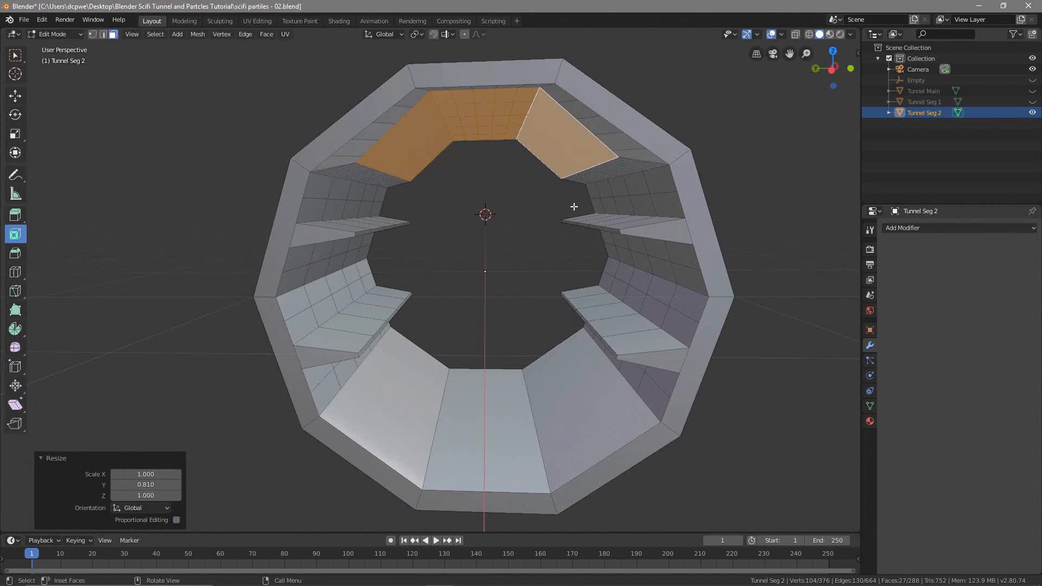
Step: Select the three inner floor faces of Tunnel Seg 2 and subdivide them with 4 cuts
left_click(401, 417)
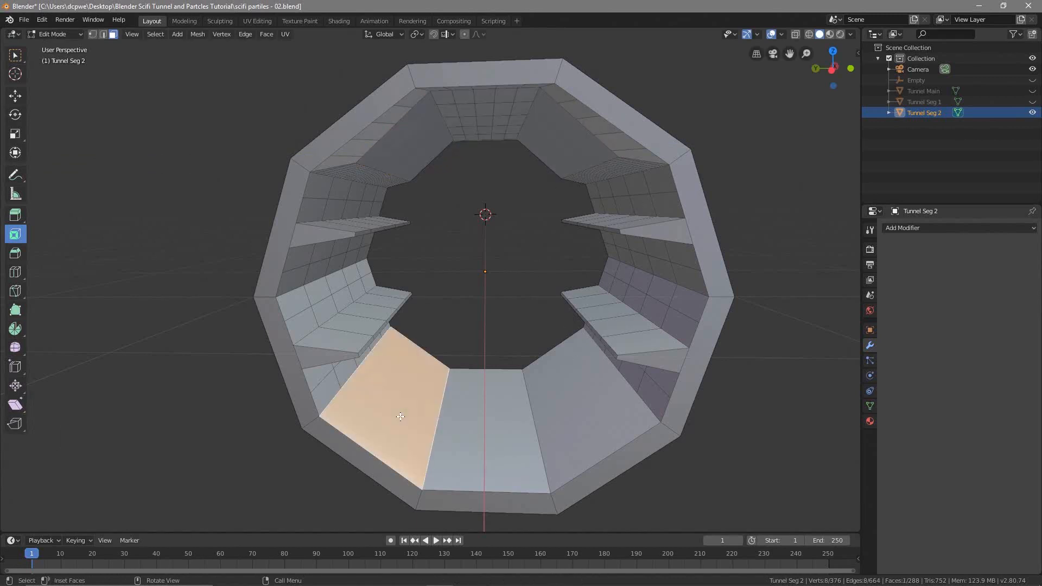
left_click(464, 426, "shift")
left_click(572, 402, "shift")
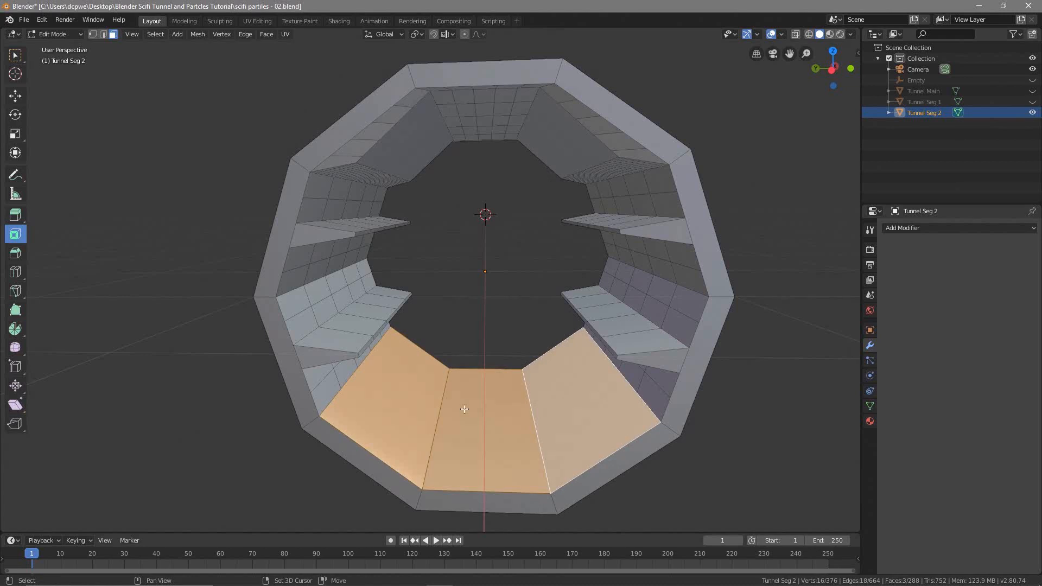
right_click(497, 417)
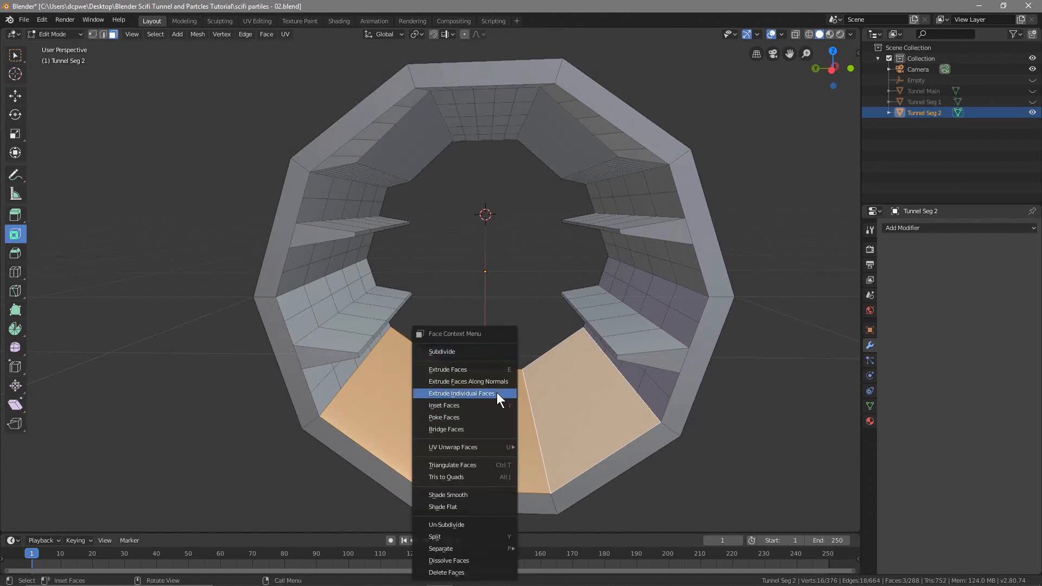
left_click(477, 354)
left_click(178, 446)
left_click(178, 446)
left_click(177, 446)
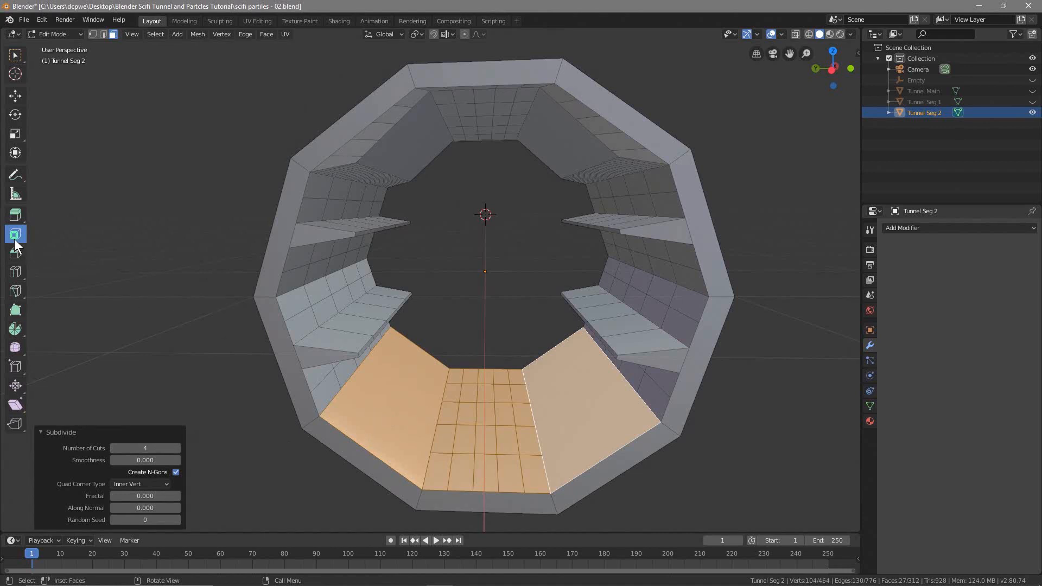
Step: Inset the subdivided floor faces by about 0.03 m with the Individual option enabled
left_click_drag(330, 415, 327, 413)
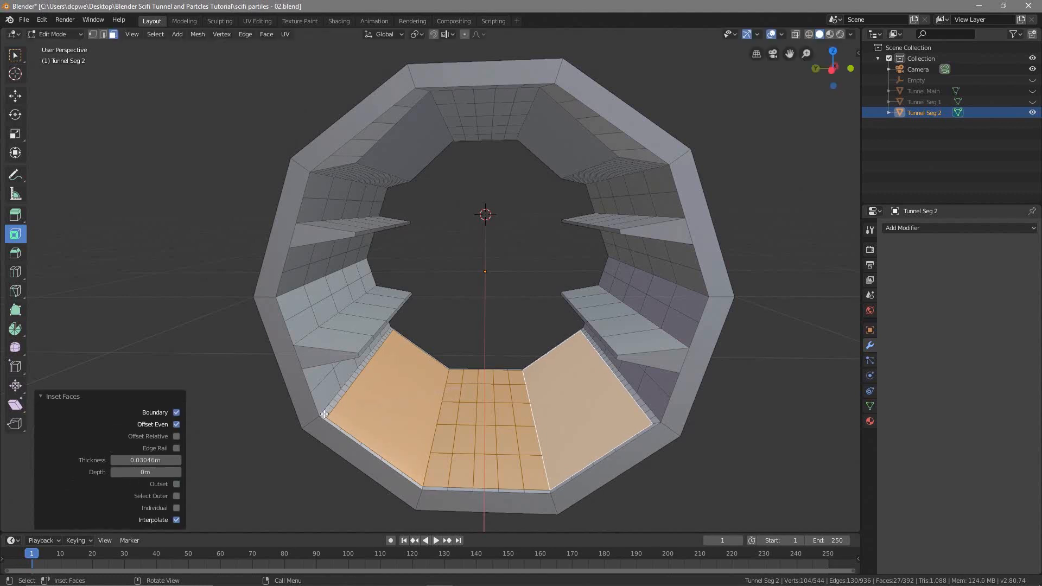
left_click(177, 508)
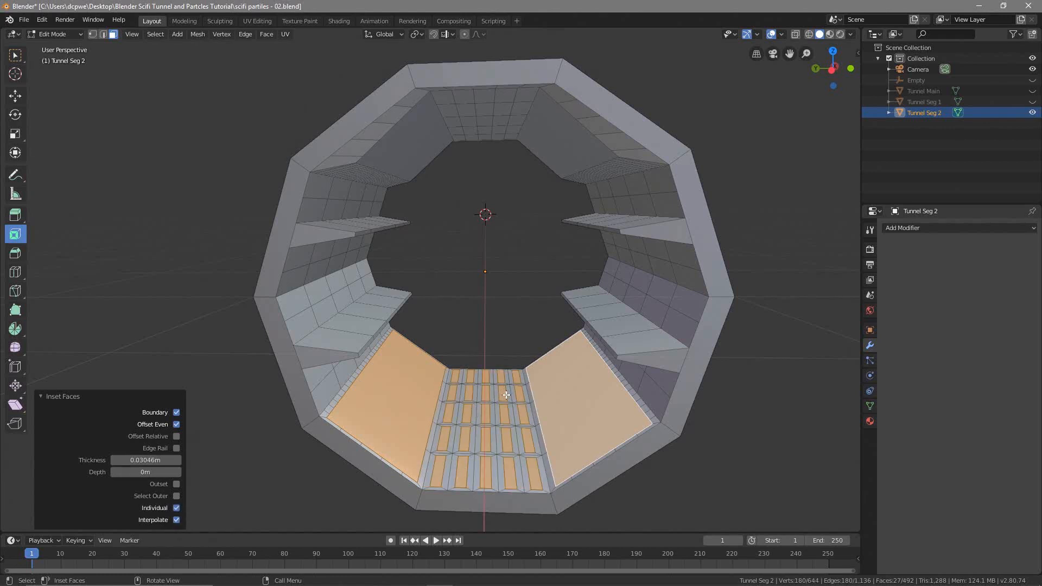
Step: Scale the individually inset floor faces of Tunnel Seg 2 to about 1.244 along the global Z axis
key("s")
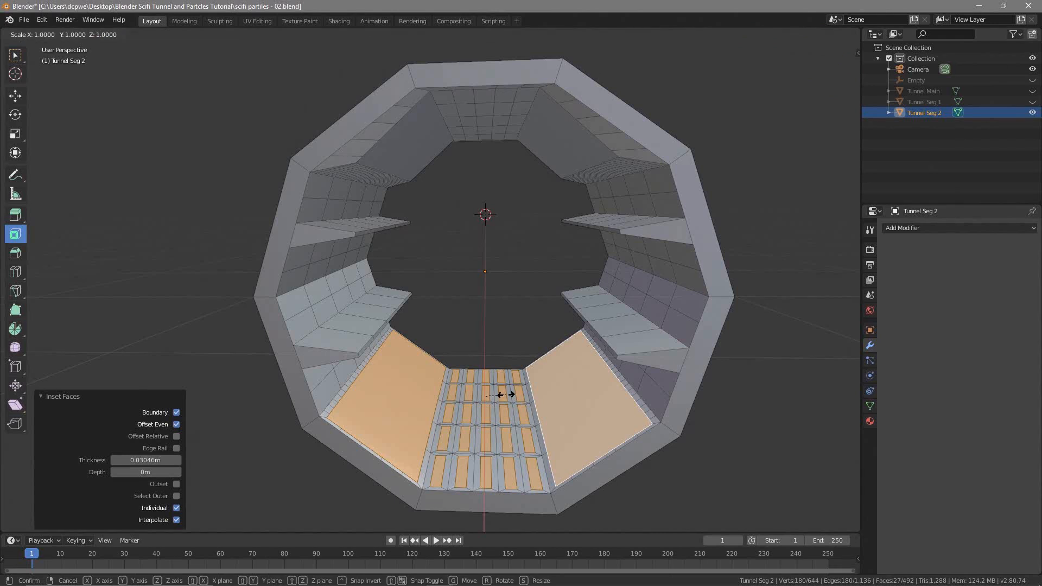
key("z")
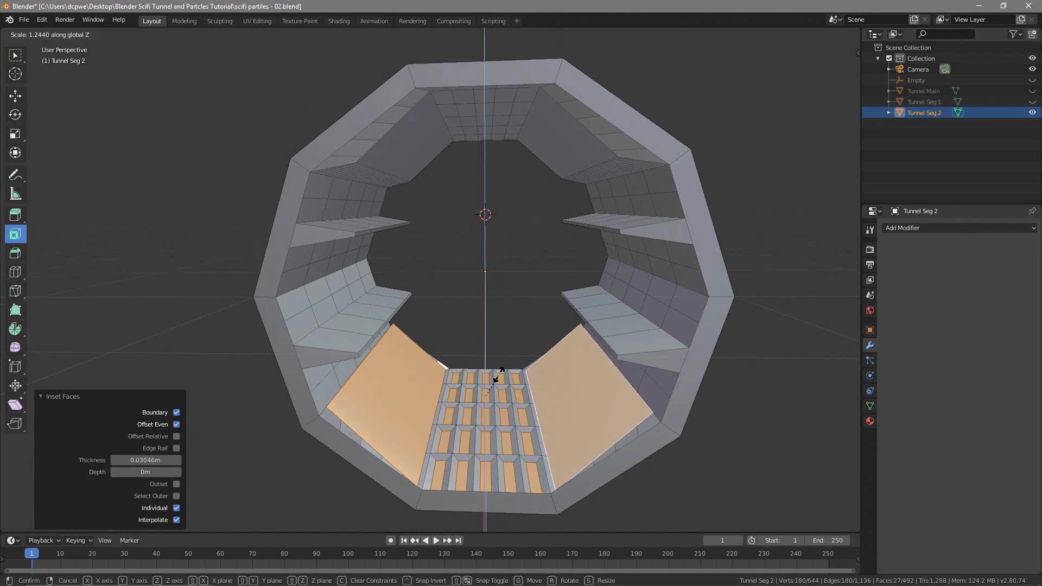
left_click(495, 378)
middle_click_drag(496, 379, 525, 419)
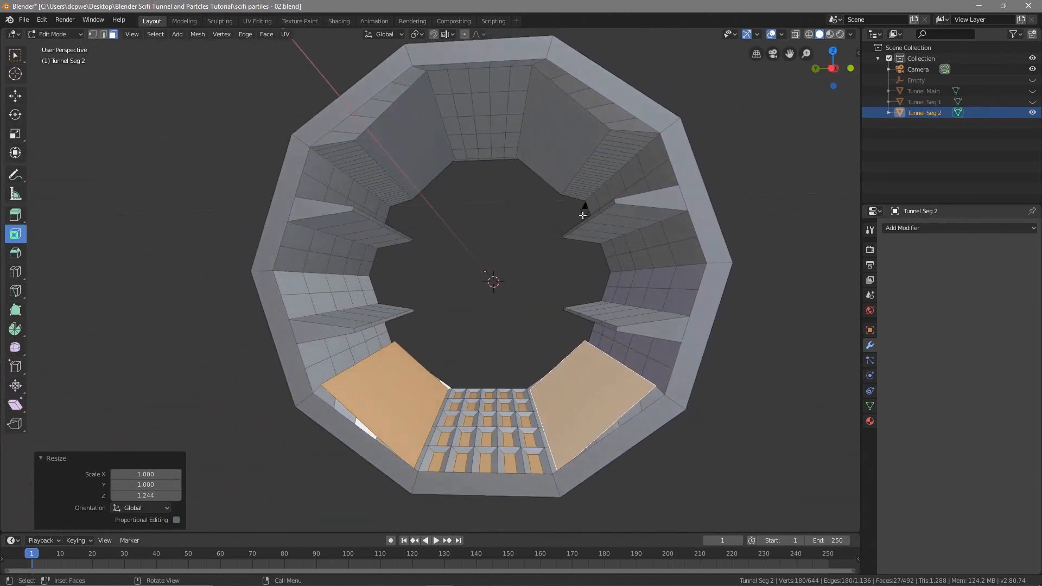
Step: Return to Object Mode and unhide Tunnel Main and Tunnel Seg 1
left_click(68, 35)
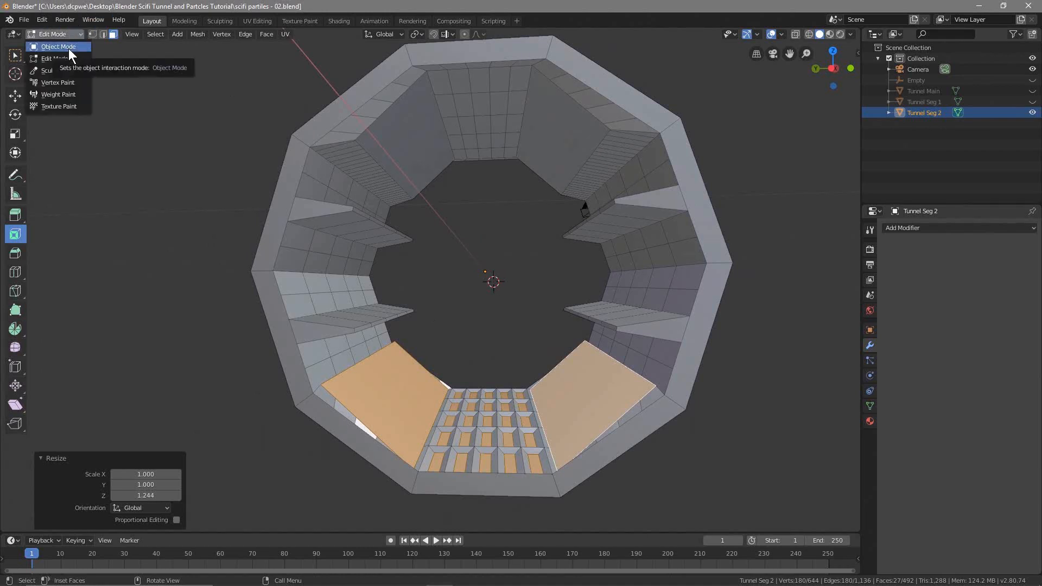
left_click(68, 47)
middle_click_drag(382, 261, 586, 328)
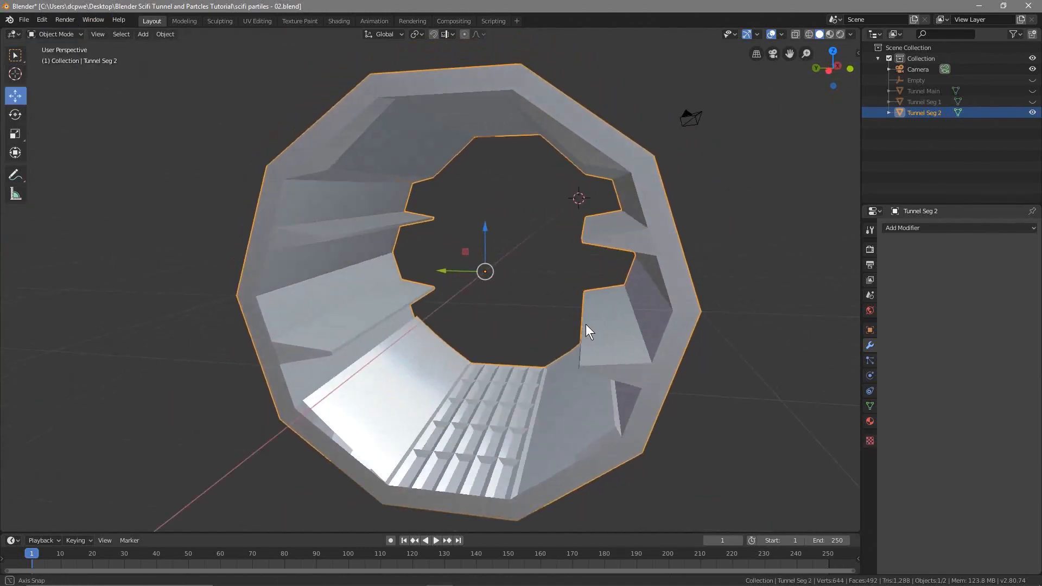
left_click(1033, 102)
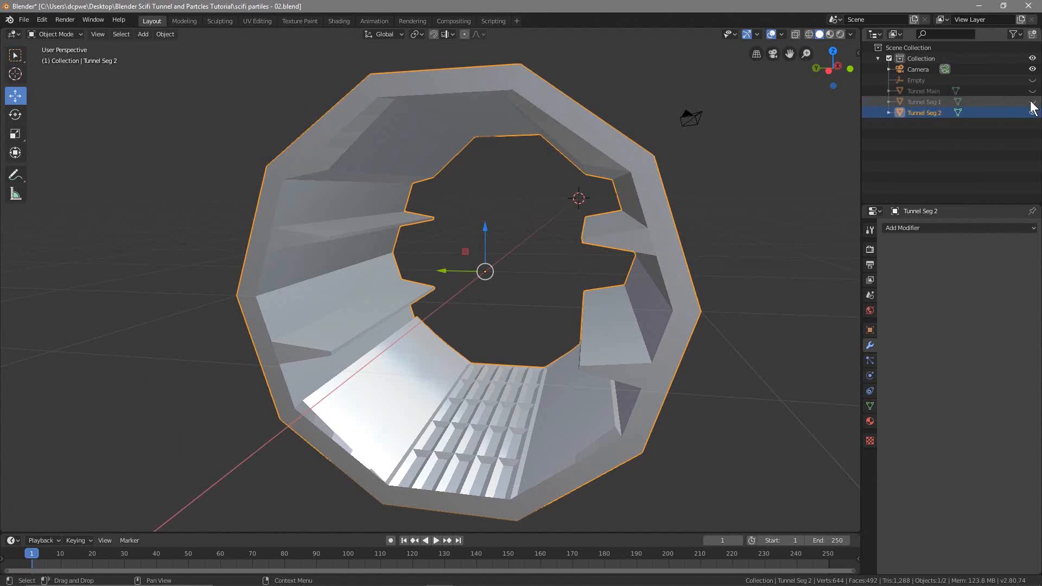
left_click(1032, 102)
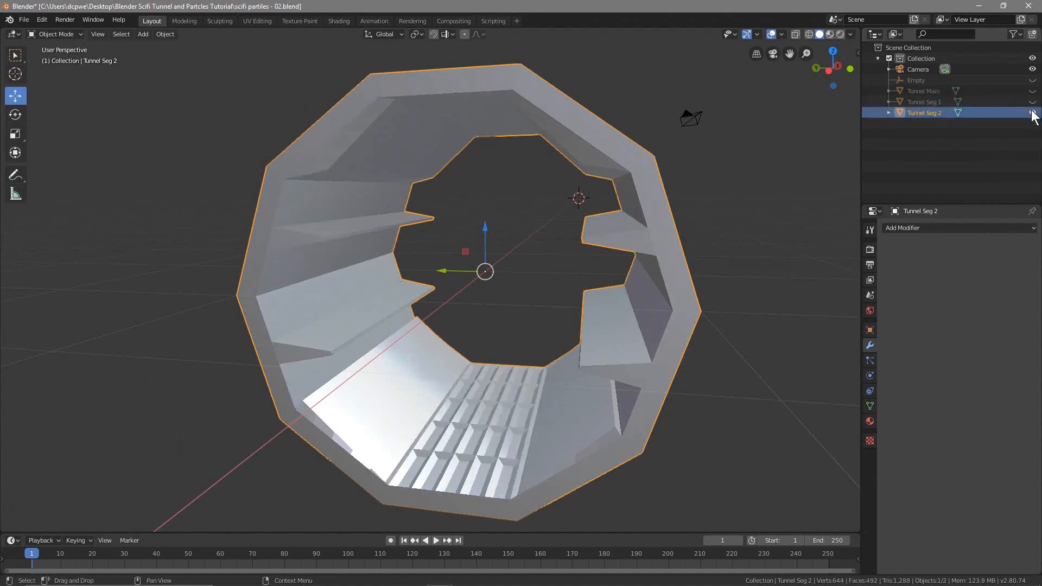
left_click(1033, 91)
left_click(1032, 103)
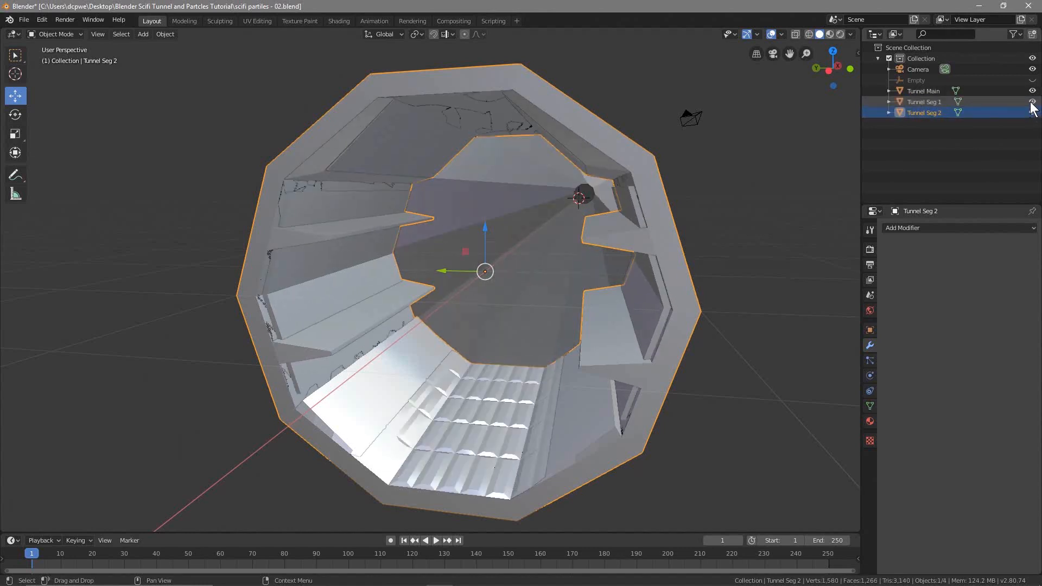
Step: Move Tunnel Seg 2 by 2 m along the global X axis so it follows Tunnel Seg 1, and deselect it
middle_click_drag(650, 252, 580, 238)
scroll(543, 220, "down", 6)
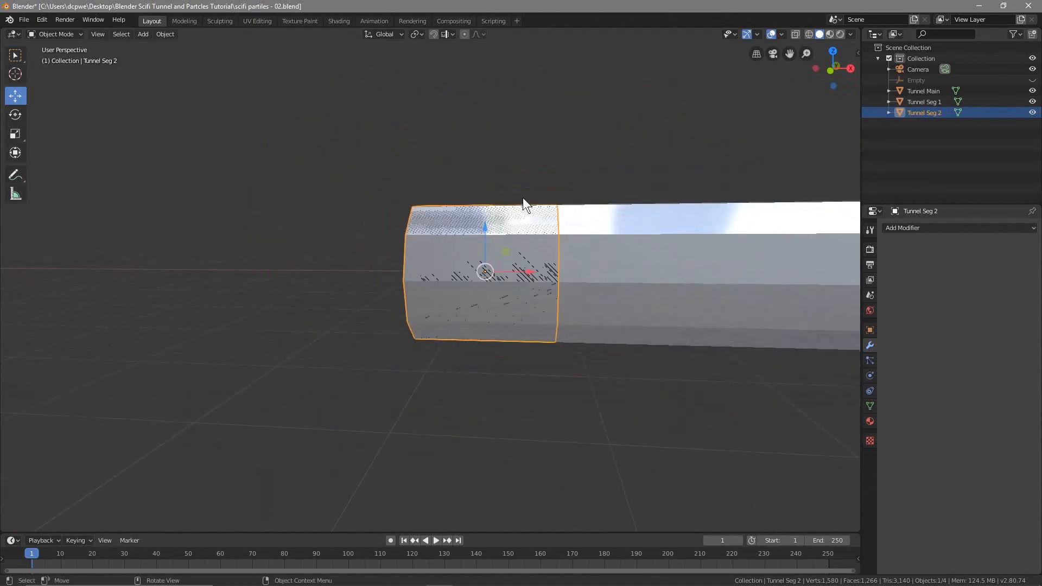
scroll(529, 267, "down", 1)
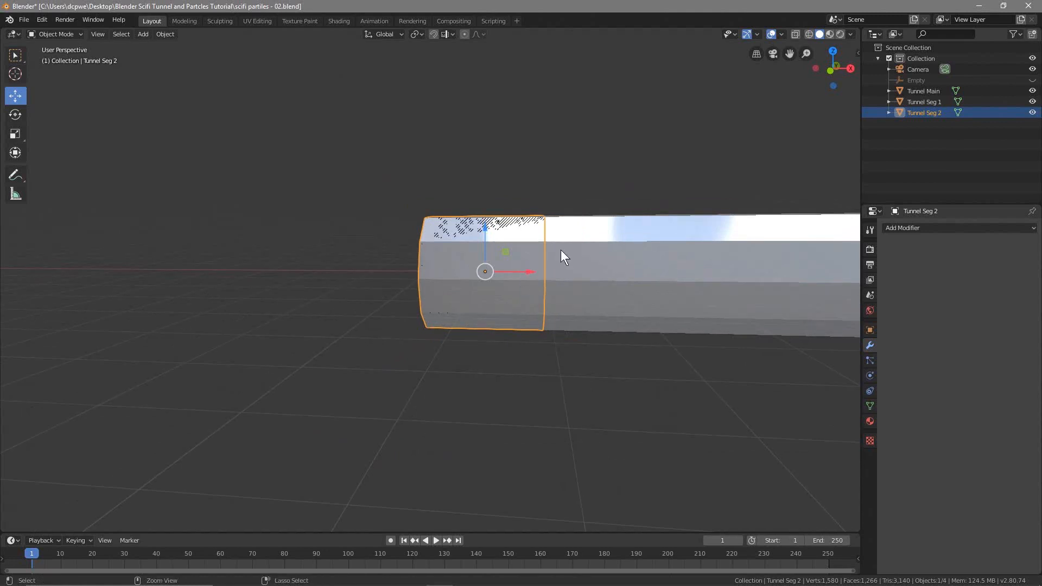
left_click_drag(526, 273, 659, 283)
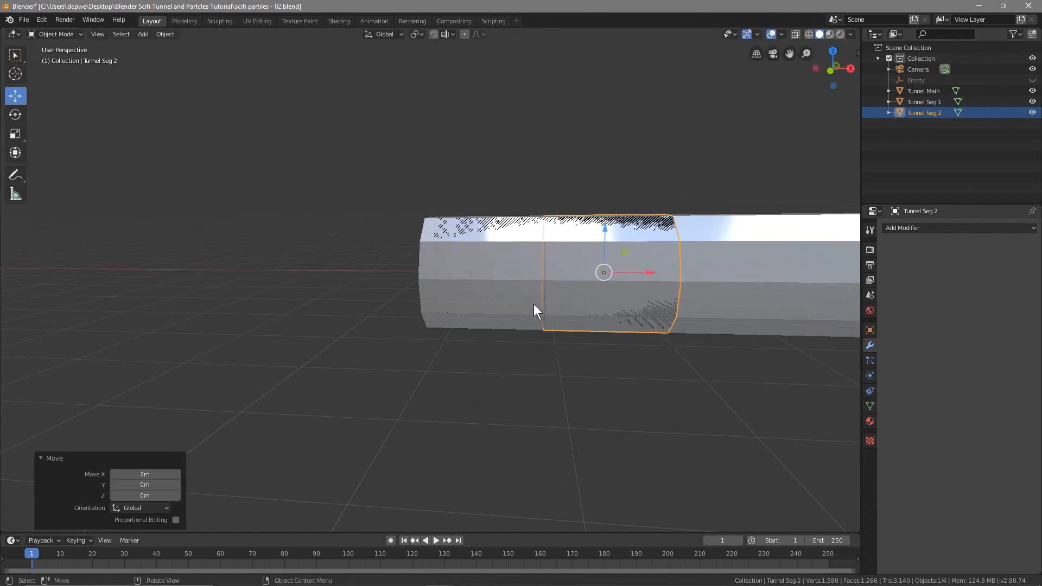
middle_click_drag(544, 269, 421, 301)
scroll(456, 292, "up", 5)
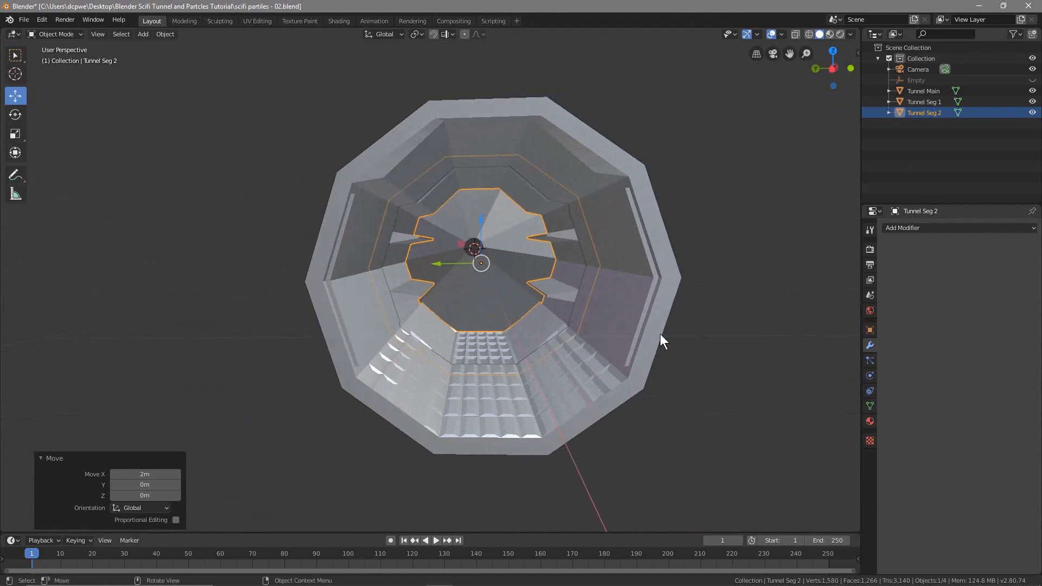
left_click(761, 332)
scroll(480, 235, "up", 6)
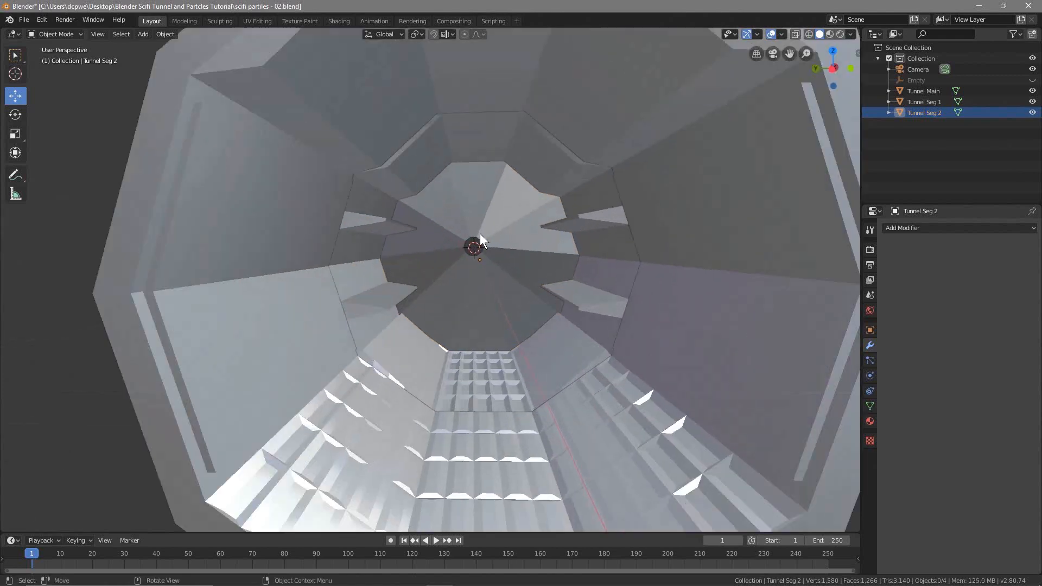
scroll(481, 235, "down", 3)
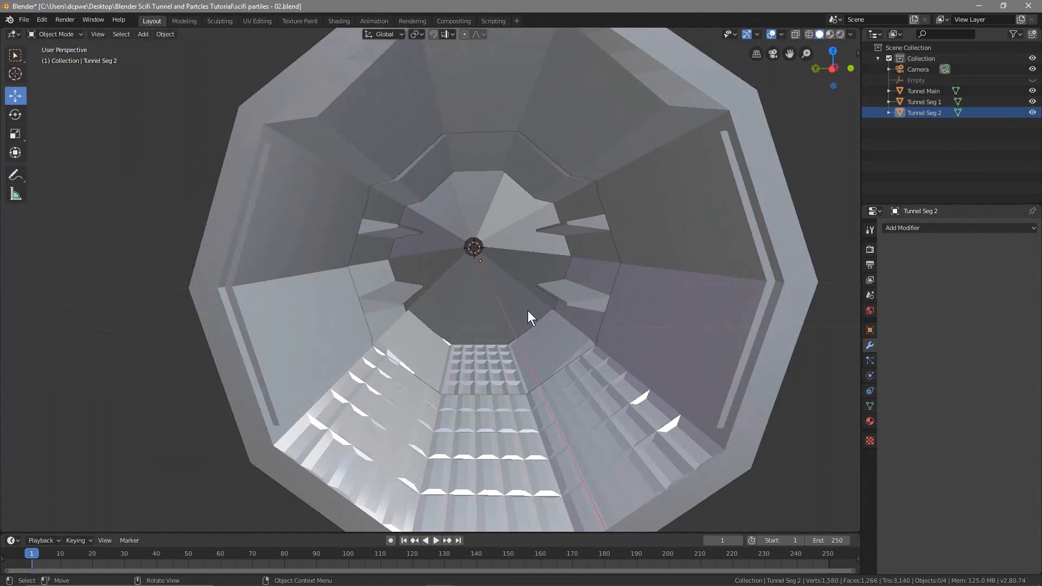
middle_click_drag(528, 312, 520, 311)
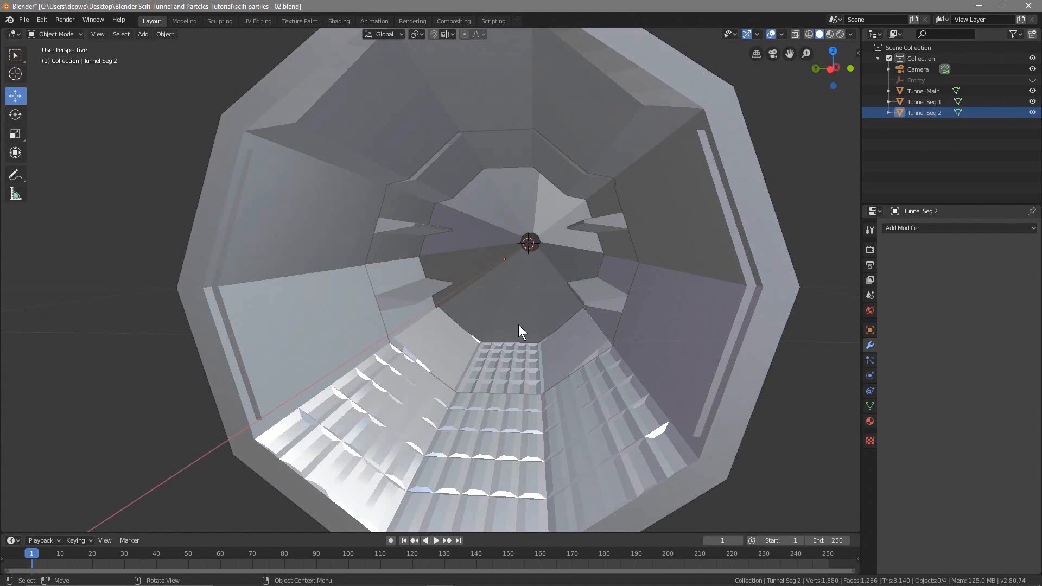
Step: Select Tunnel Seg 1 and add an Array modifier to it
left_click(480, 458)
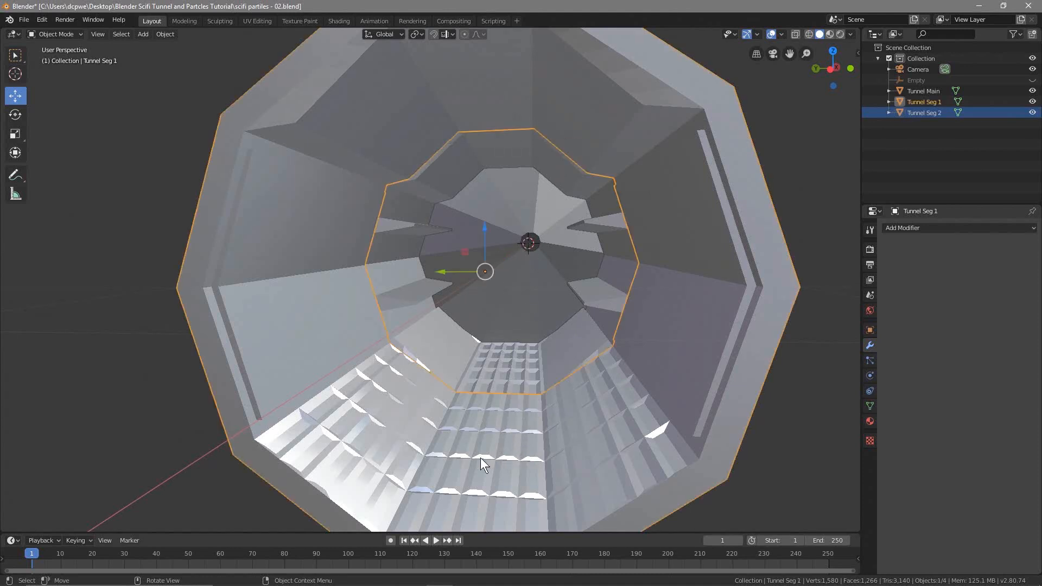
left_click(907, 101)
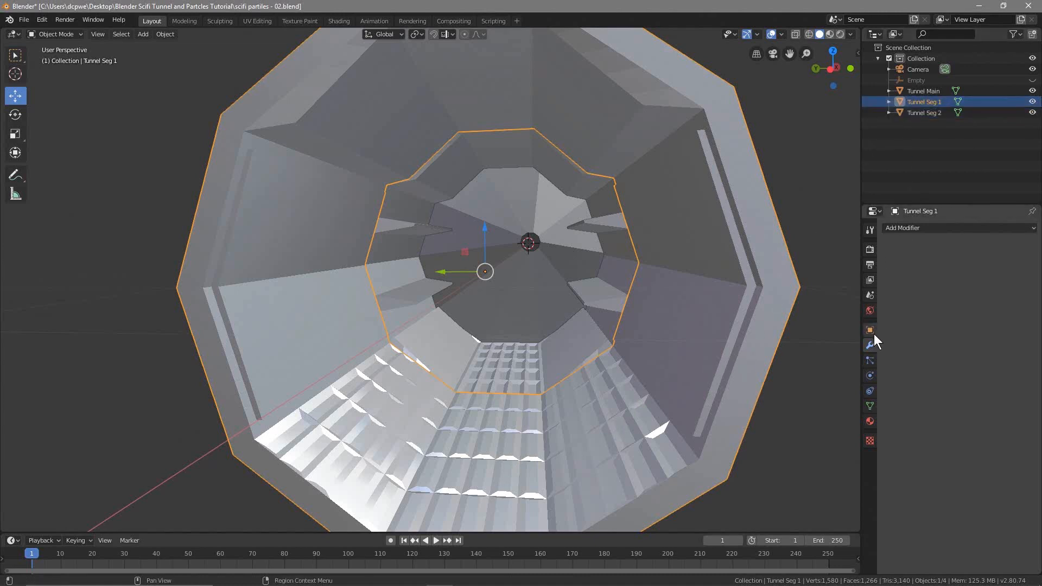
left_click(902, 228)
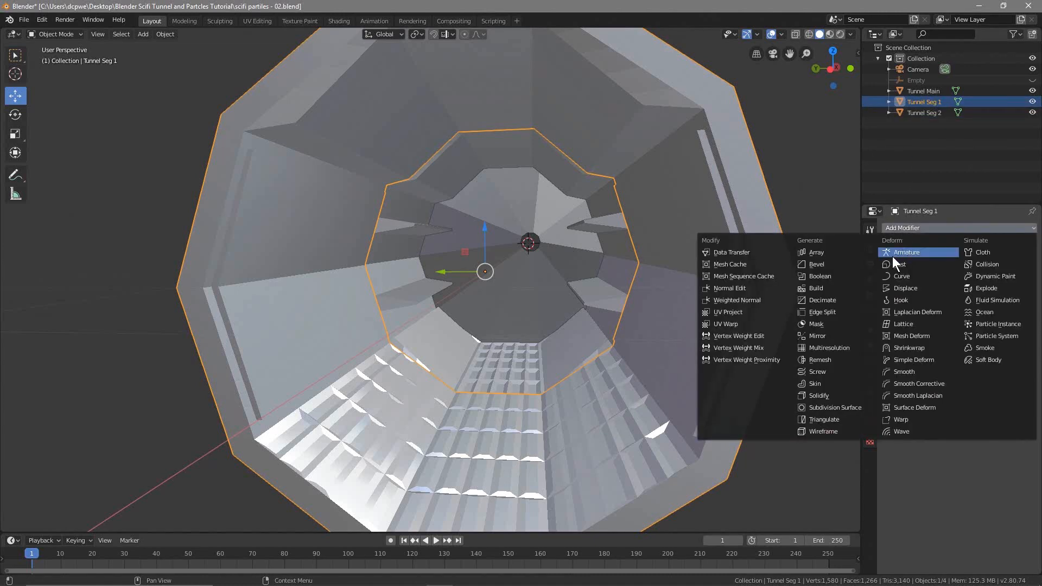
left_click(831, 253)
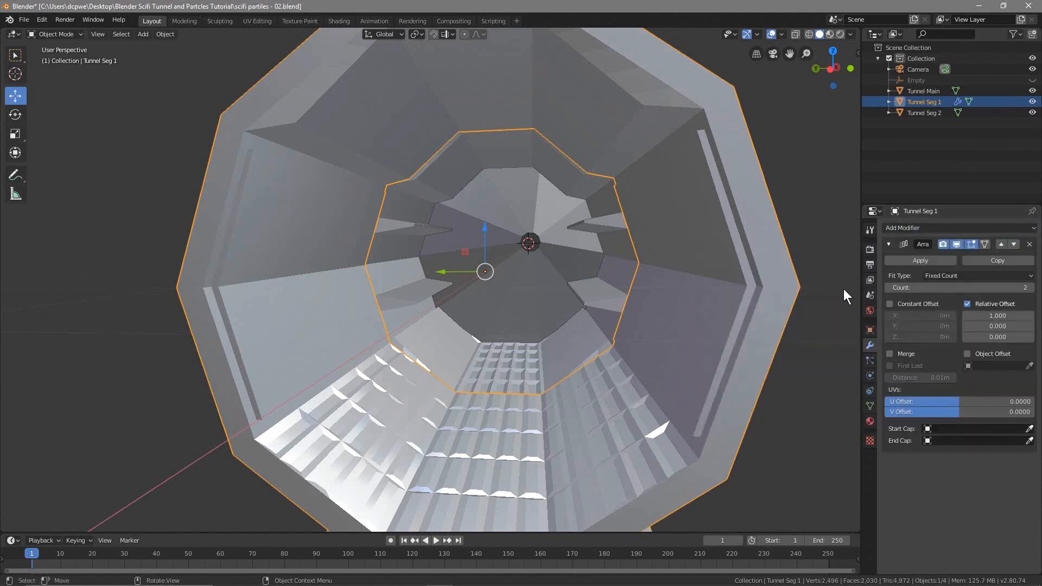
Step: Set the relative offset of Tunnel Seg 1's array to 0 on X and 2 on Z
left_click(999, 317)
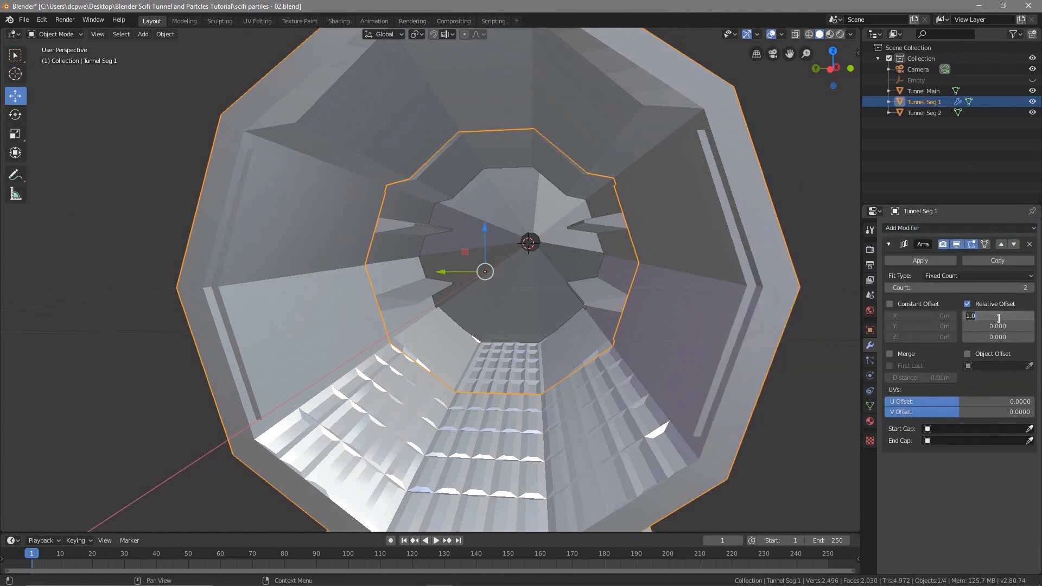
type("0")
left_click(1002, 337)
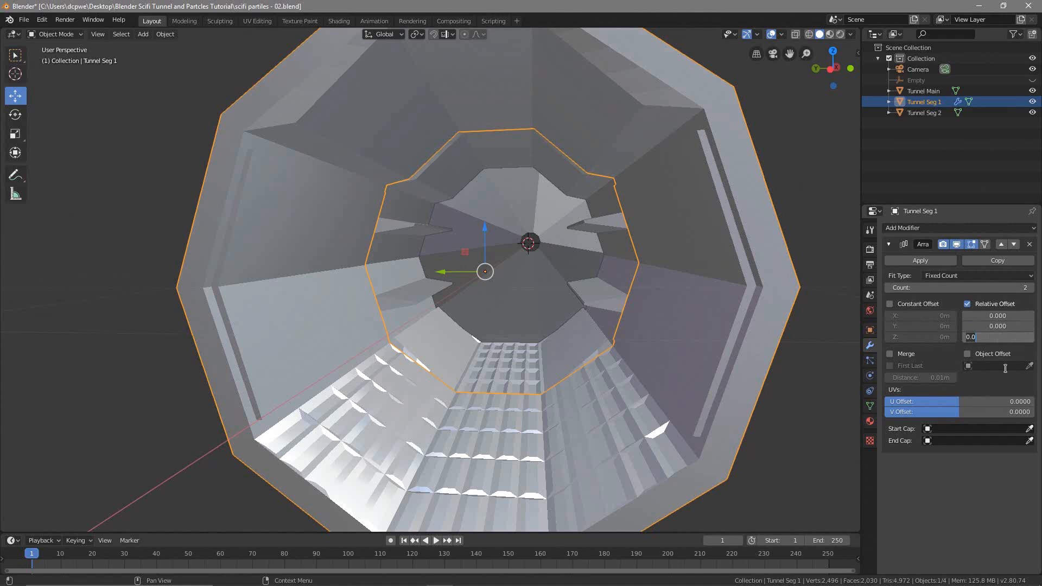
type("1")
key("Return")
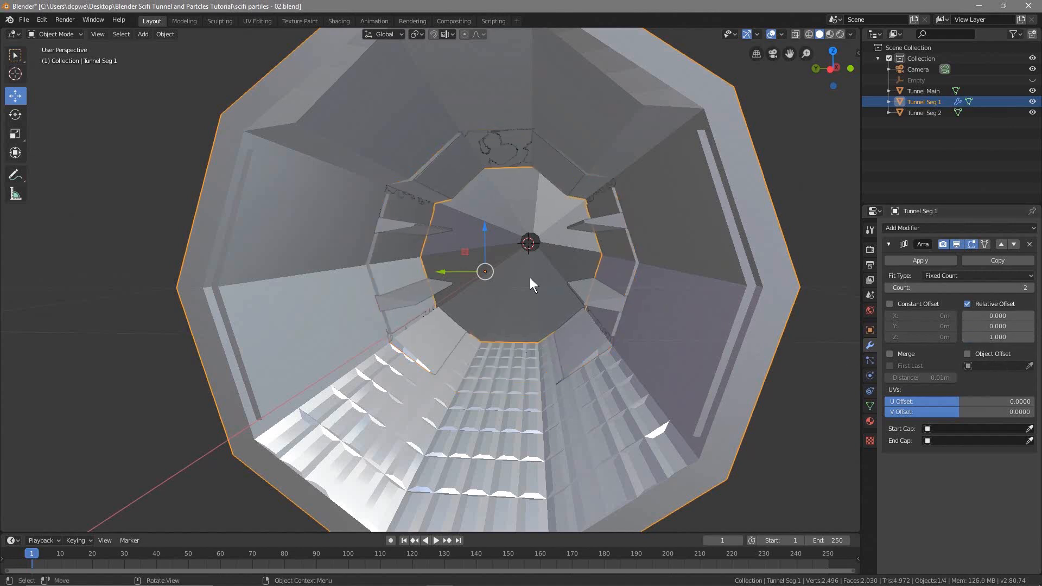
left_click(994, 337)
type("2")
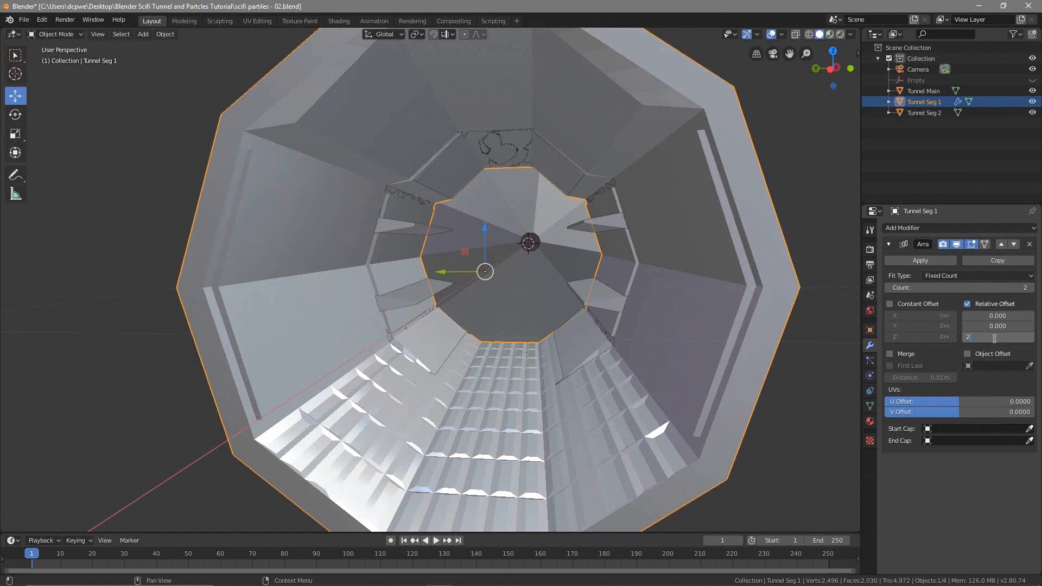
key("Return")
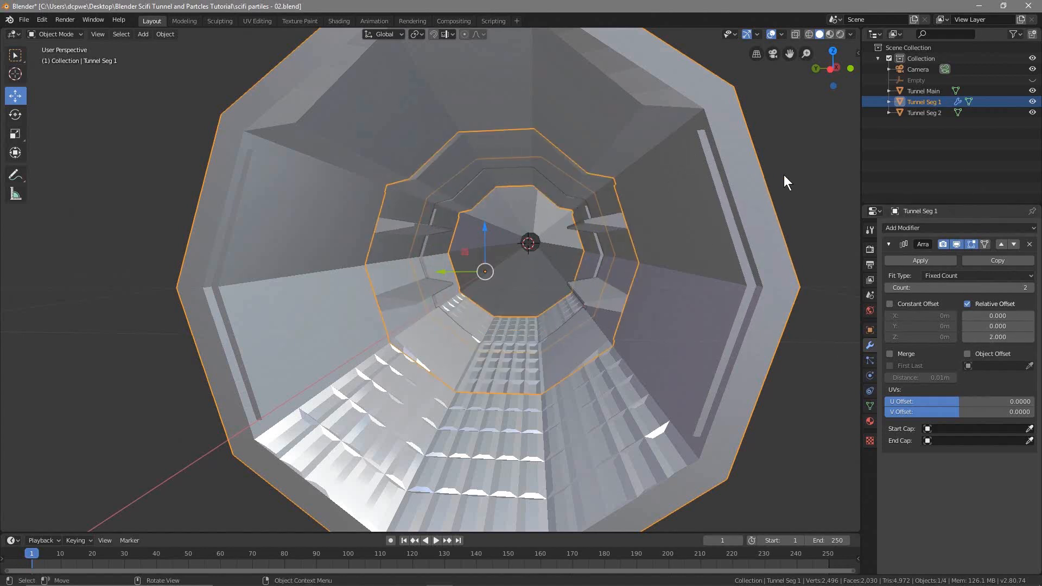
Step: Set the array count of Tunnel Seg 1 to 15 so its copies run along the tunnel's length
scroll(698, 209, "down", 4)
middle_click_drag(698, 210, 581, 234)
scroll(583, 256, "down", 3)
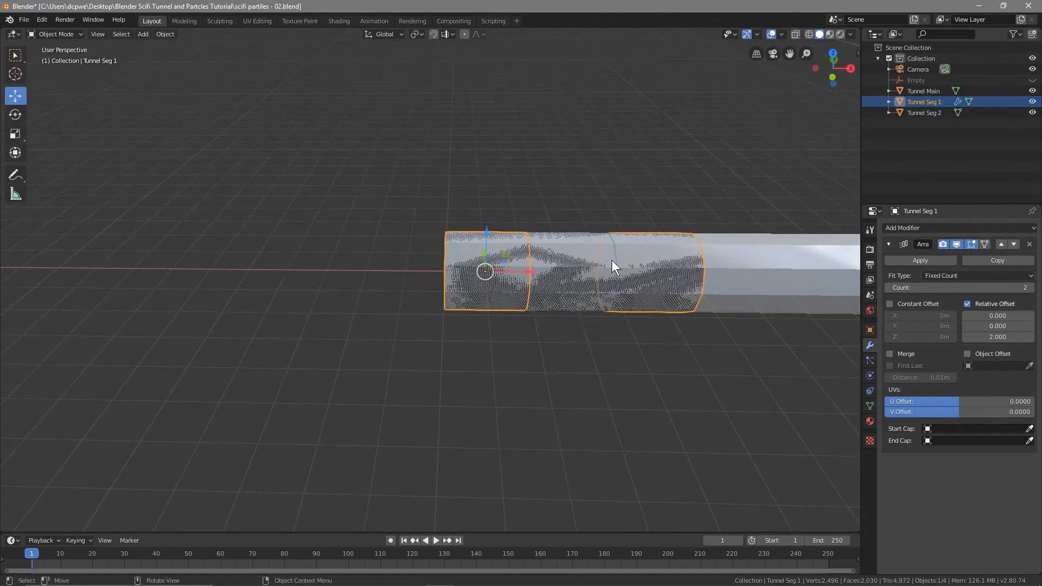
scroll(595, 359, "down", 8)
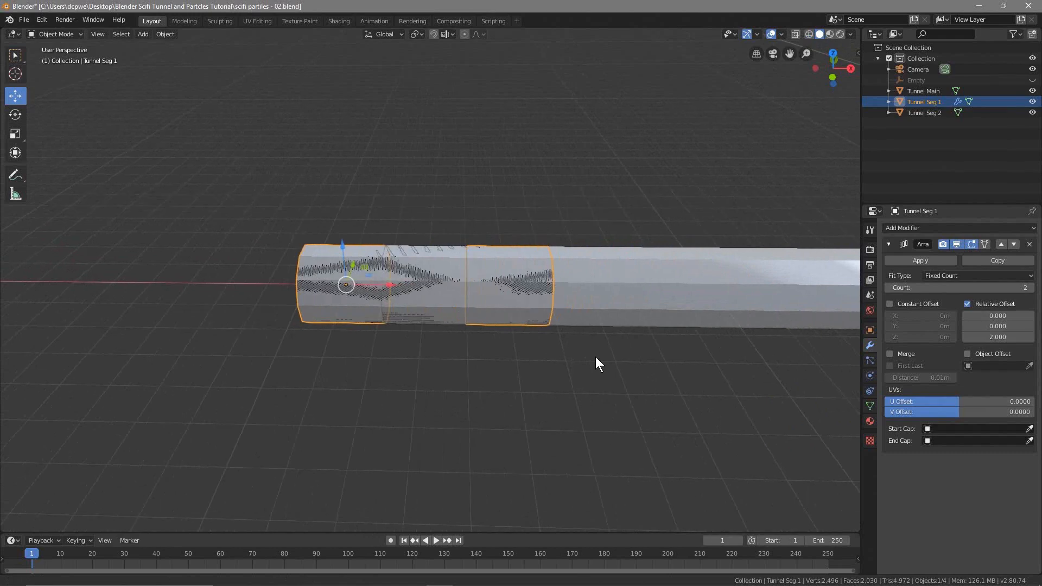
scroll(486, 355, "down", 2)
scroll(477, 356, "up", 1)
left_click_drag(1014, 281, 1033, 293)
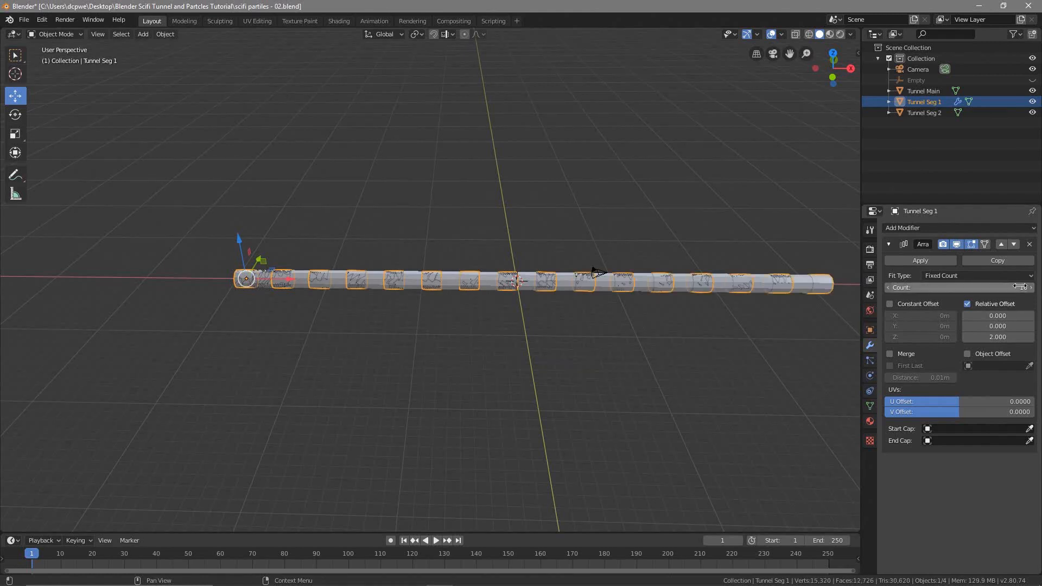
left_click(890, 288)
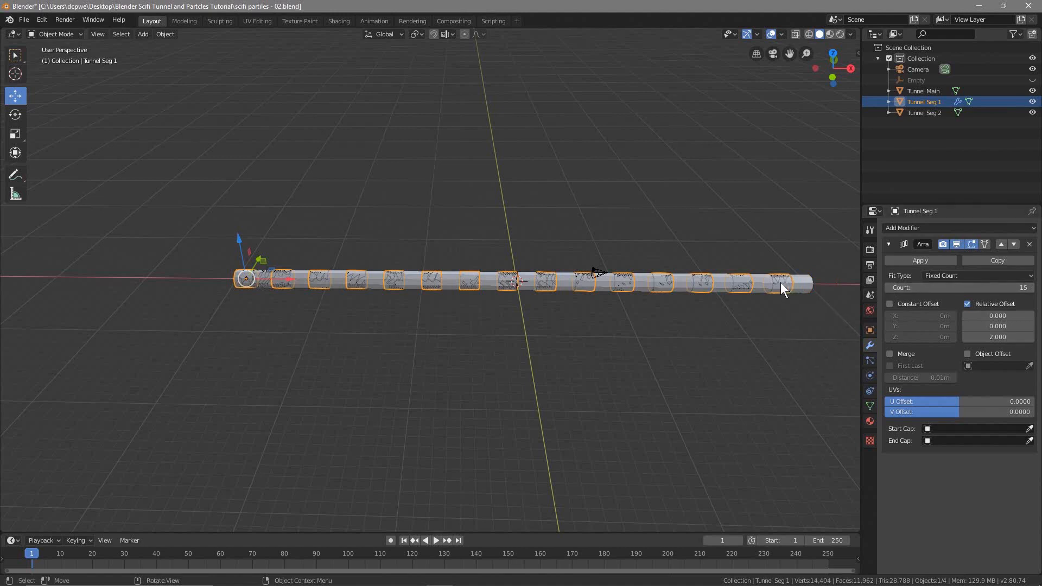
left_click(327, 271)
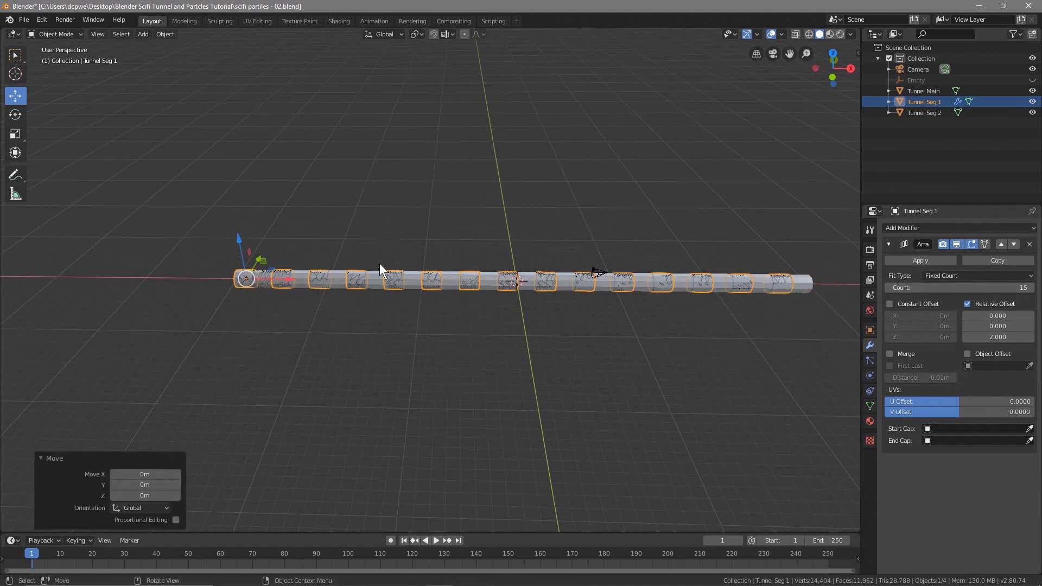
Step: Select Tunnel Seg 2 and add an Array modifier to it
left_click(921, 114)
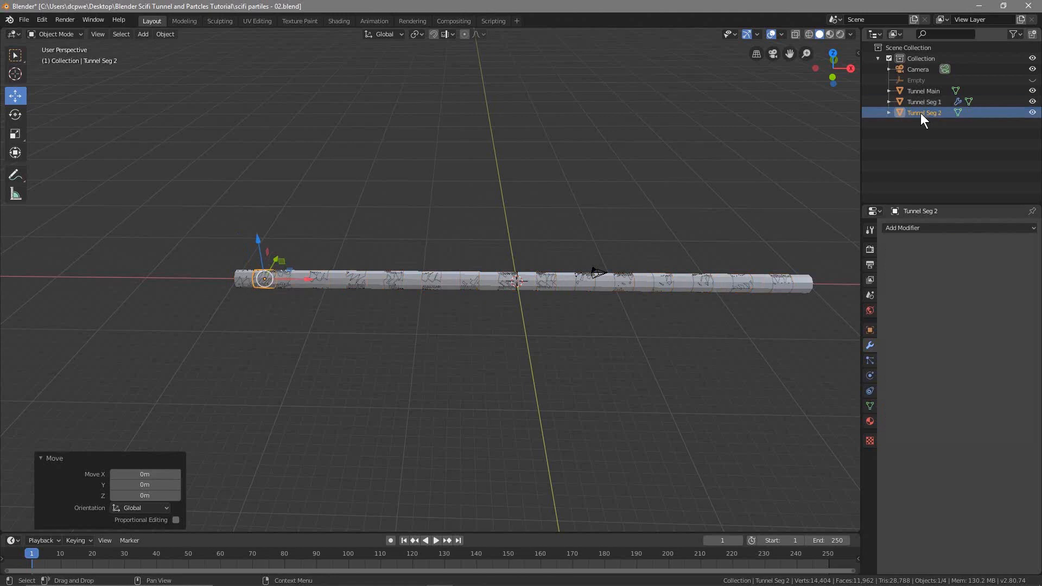
left_click(902, 227)
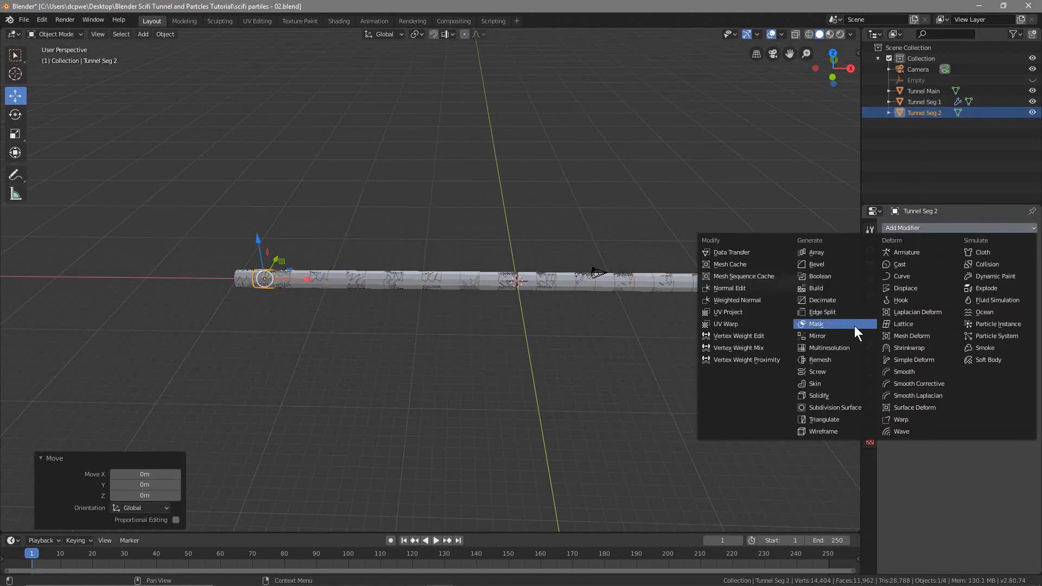
left_click(839, 254)
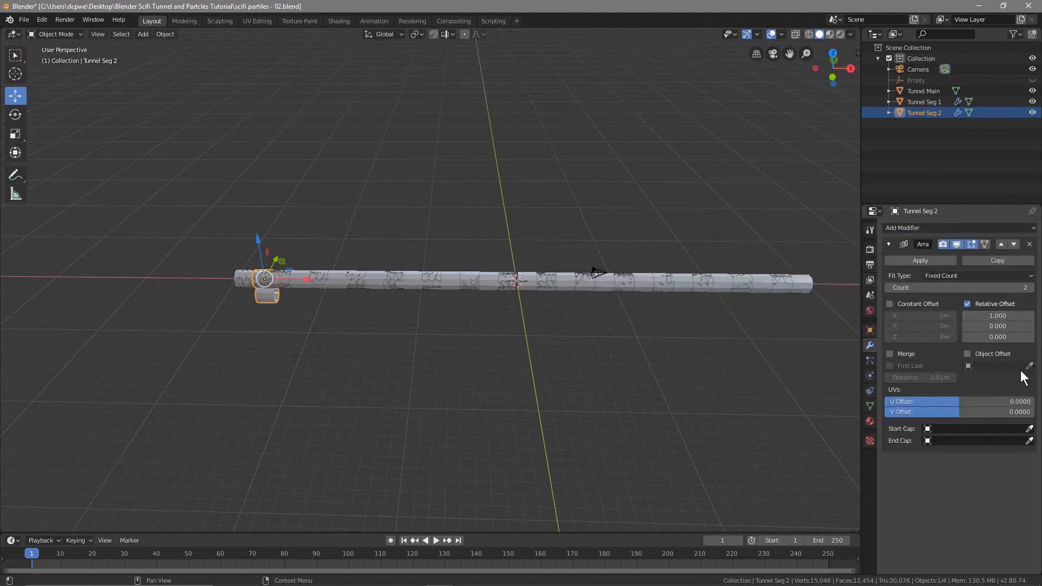
Step: Set the relative offset of Tunnel Seg 2's array to 0 on X and 2 on Z
left_click(1028, 316)
type("1.0")
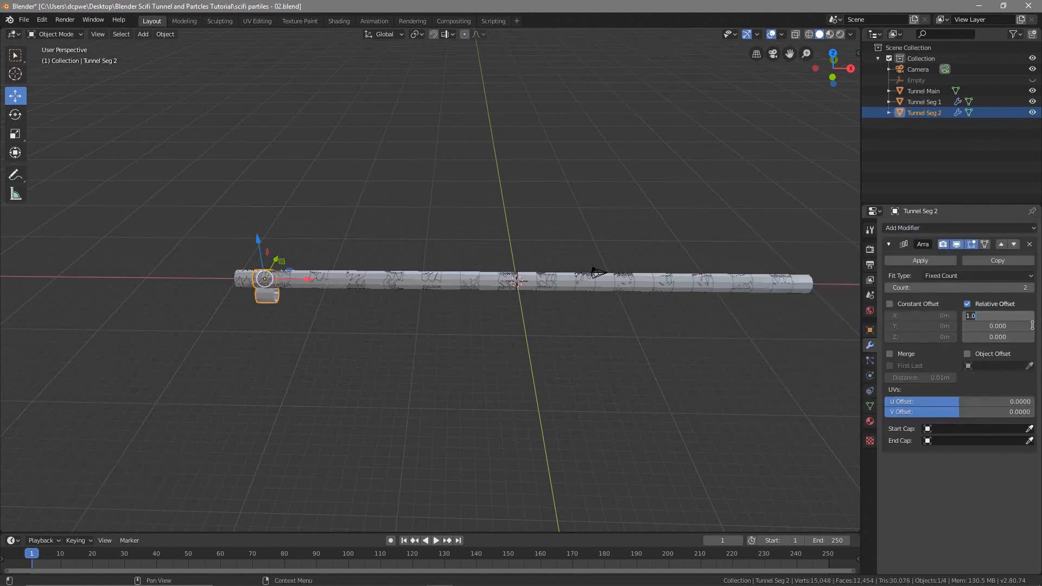
type("0")
key("Return")
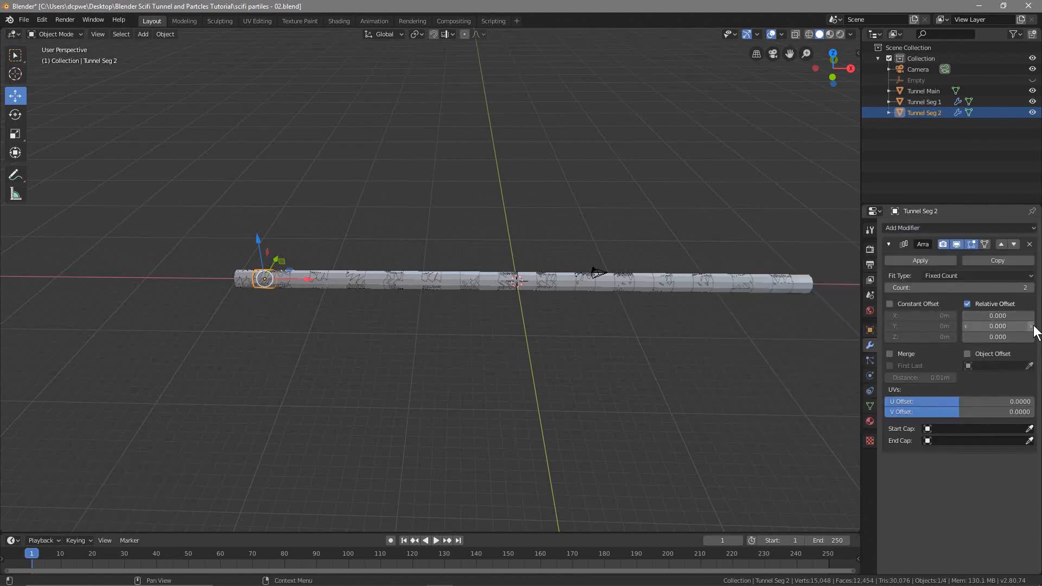
left_click(1004, 337)
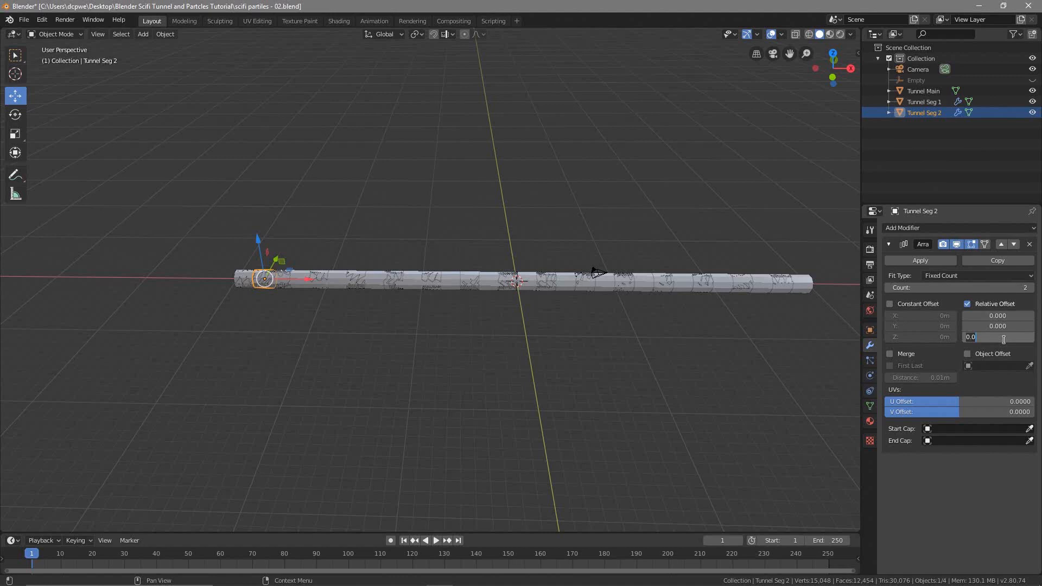
type("2")
key("Return")
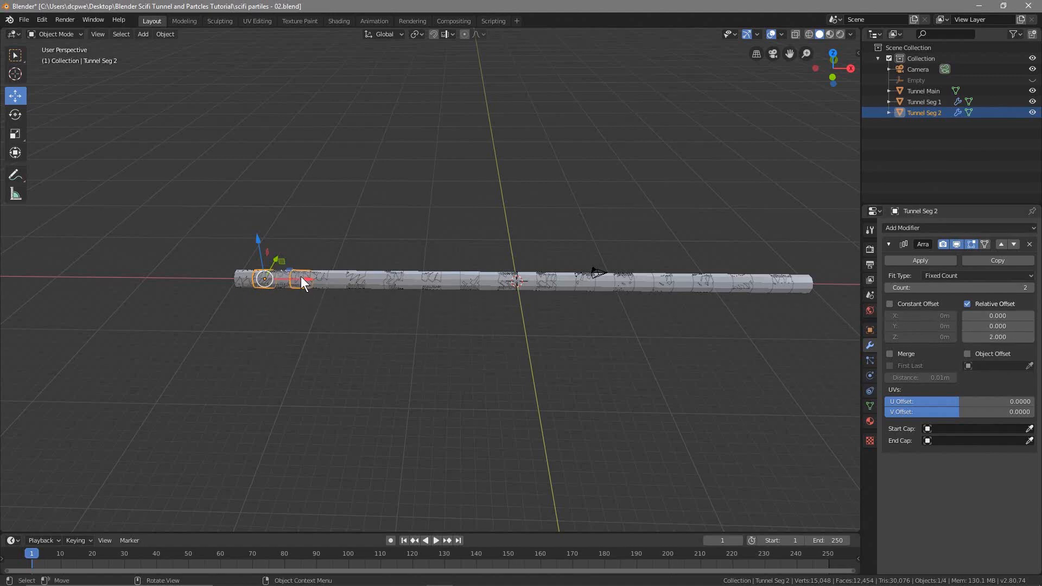
Step: Raise the array count of Tunnel Seg 2 to 15 so its copies fill the gaps along the tunnel
left_click(1031, 287)
left_click(1031, 287)
triple_click(1031, 288)
triple_click(1031, 288)
triple_click(1032, 287)
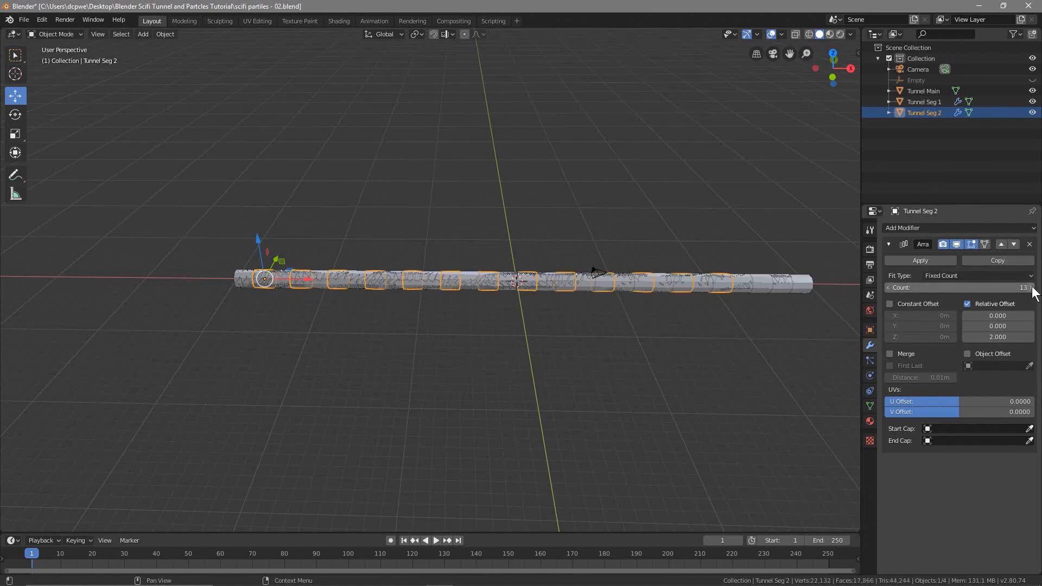
left_click(1032, 288)
left_click(1031, 288)
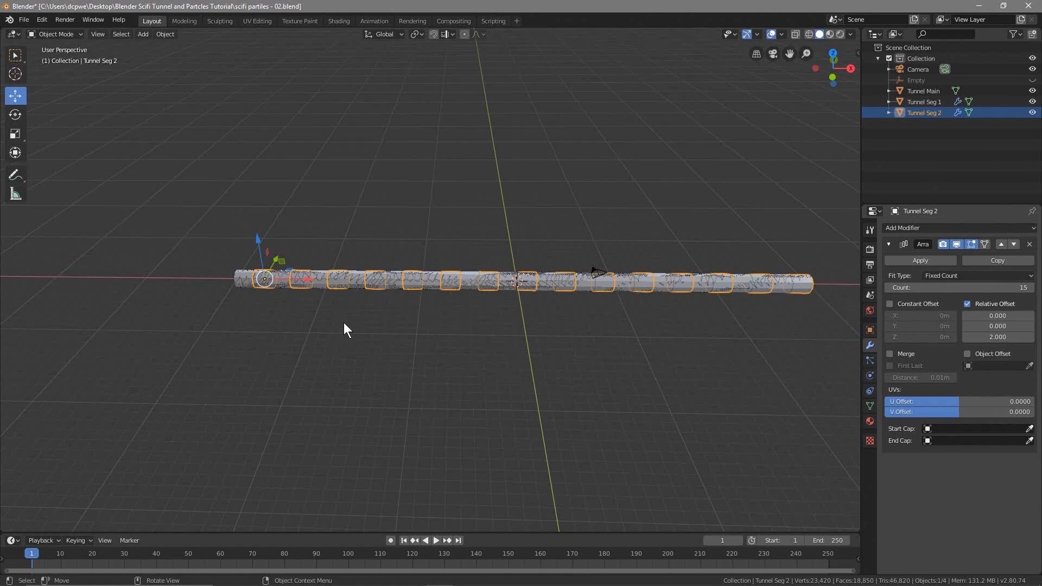
Step: Apply the Array modifiers on Tunnel Seg 2 and Tunnel Seg 1
middle_click_drag(226, 309, 287, 294)
scroll(285, 293, "up", 4)
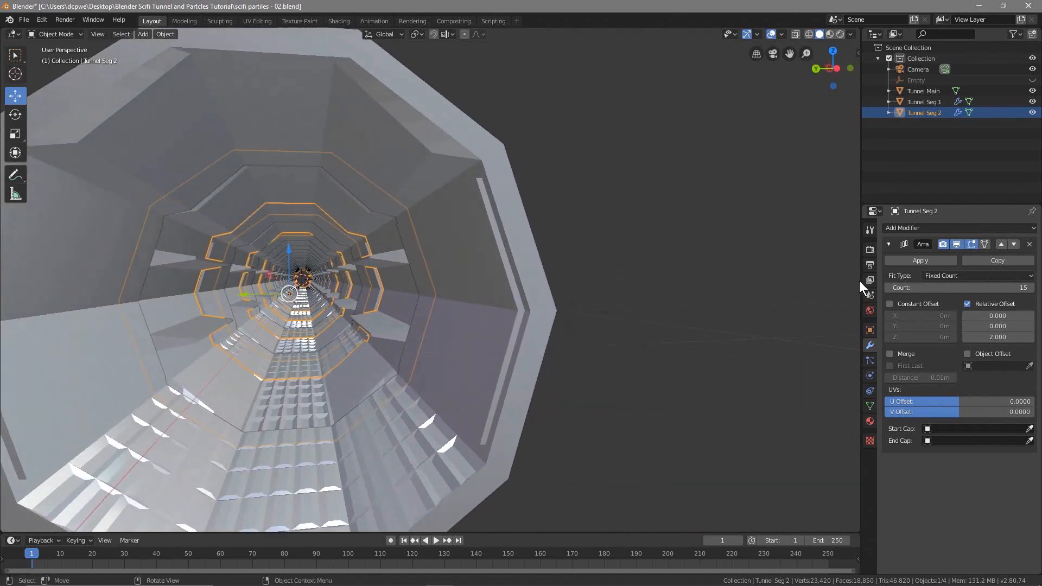
left_click(920, 259)
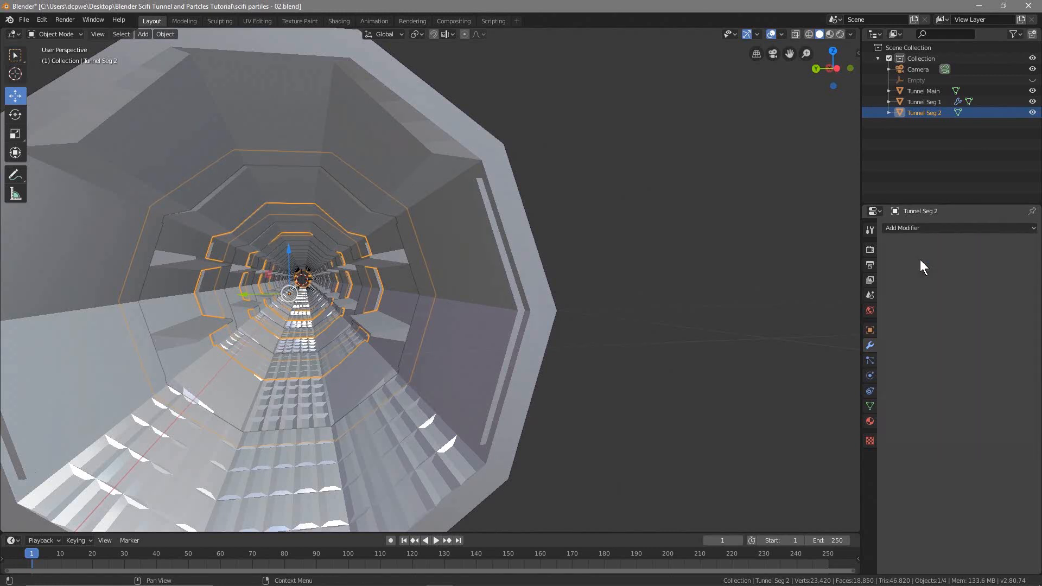
left_click(917, 102)
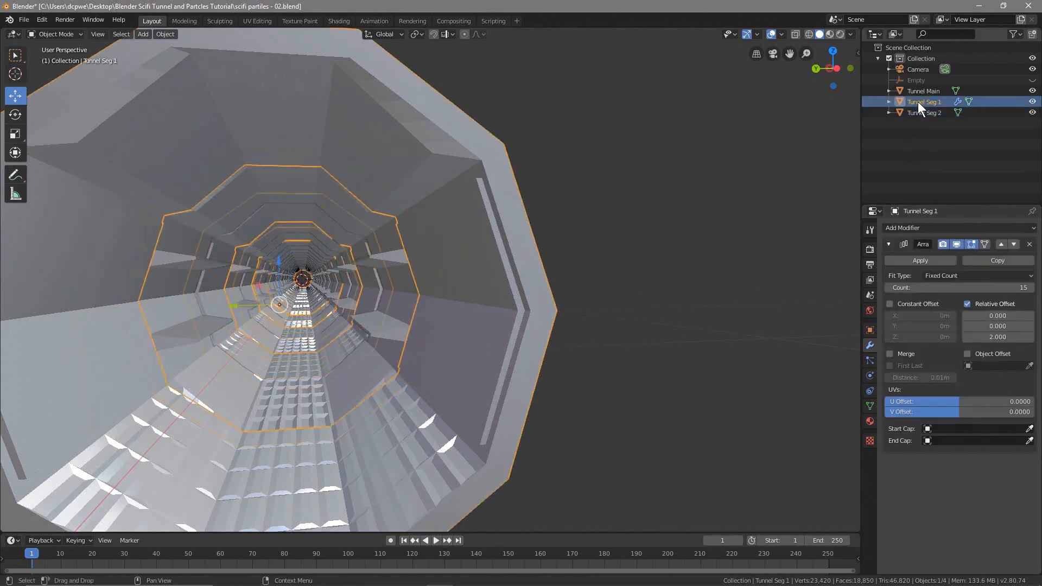
left_click(921, 260)
middle_click_drag(532, 313, 587, 299)
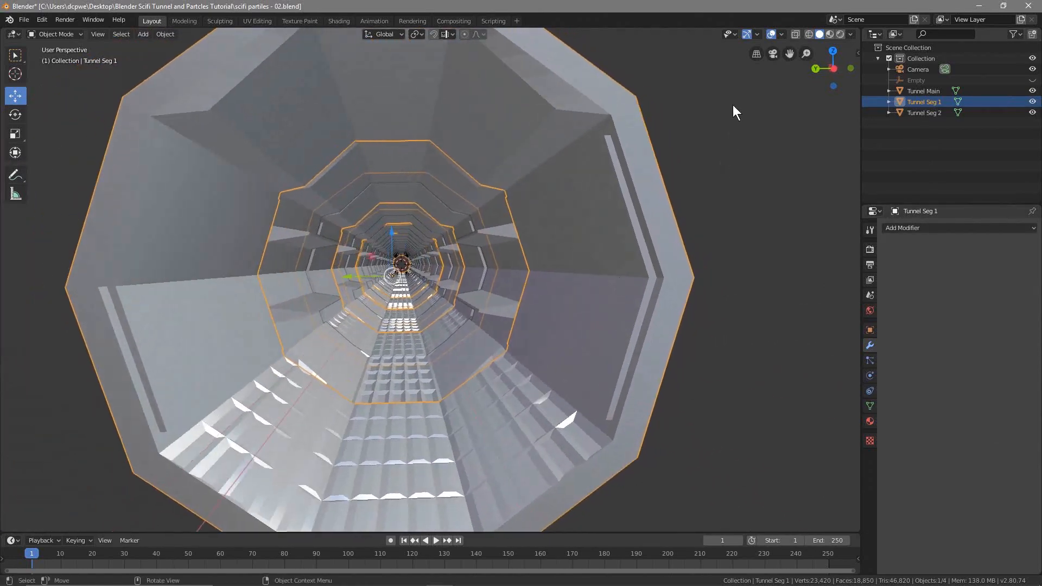
Step: Examine the tunnel interior and its alternating segments with the viewport overlays hidden, and show the overlays again
left_click(771, 34)
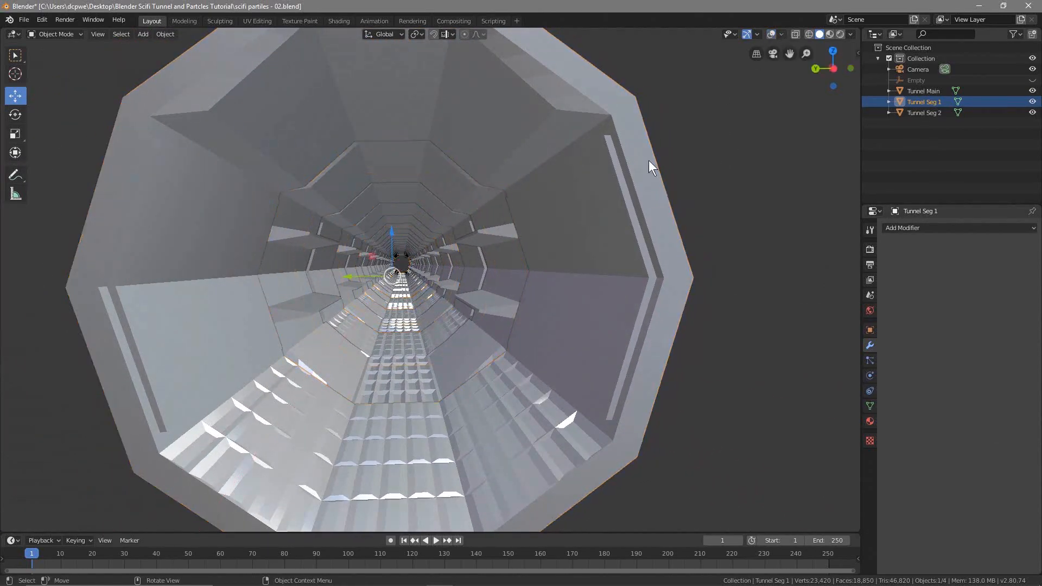
scroll(397, 311, "up", 5)
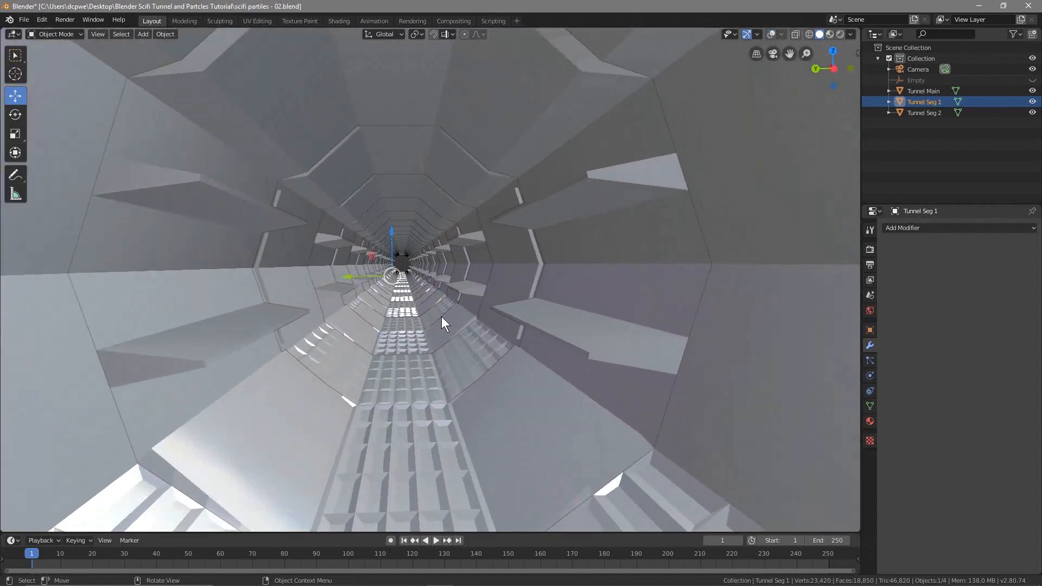
scroll(451, 311, "down", 5)
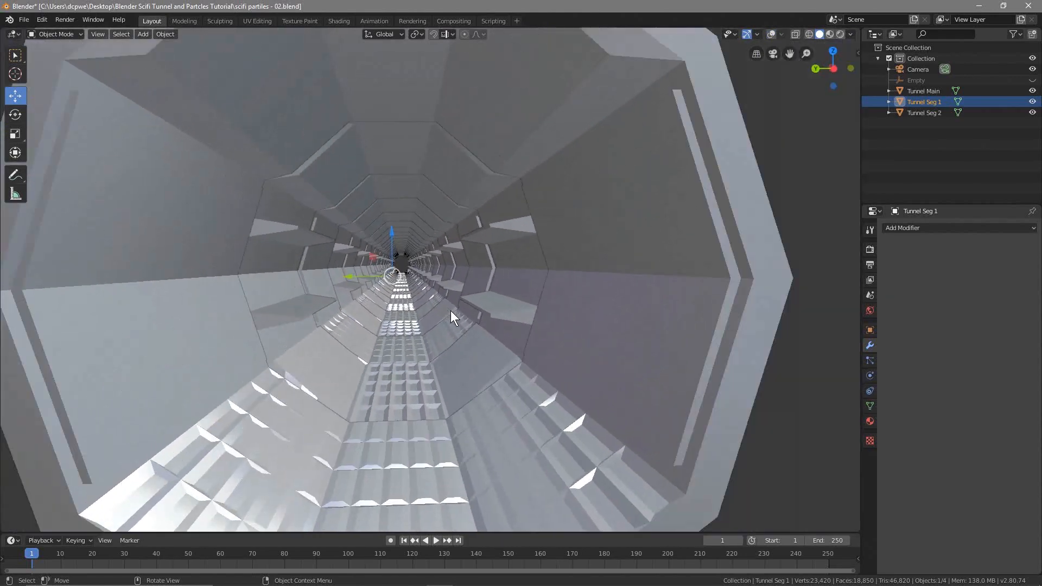
scroll(450, 310, "down", 5)
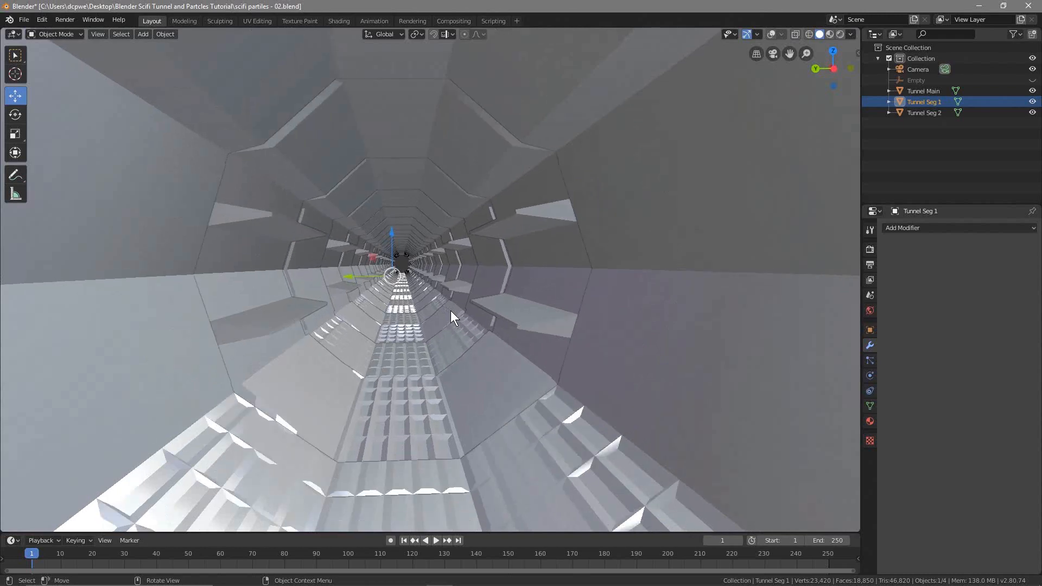
scroll(457, 374, "down", 3)
scroll(543, 342, "up", 2)
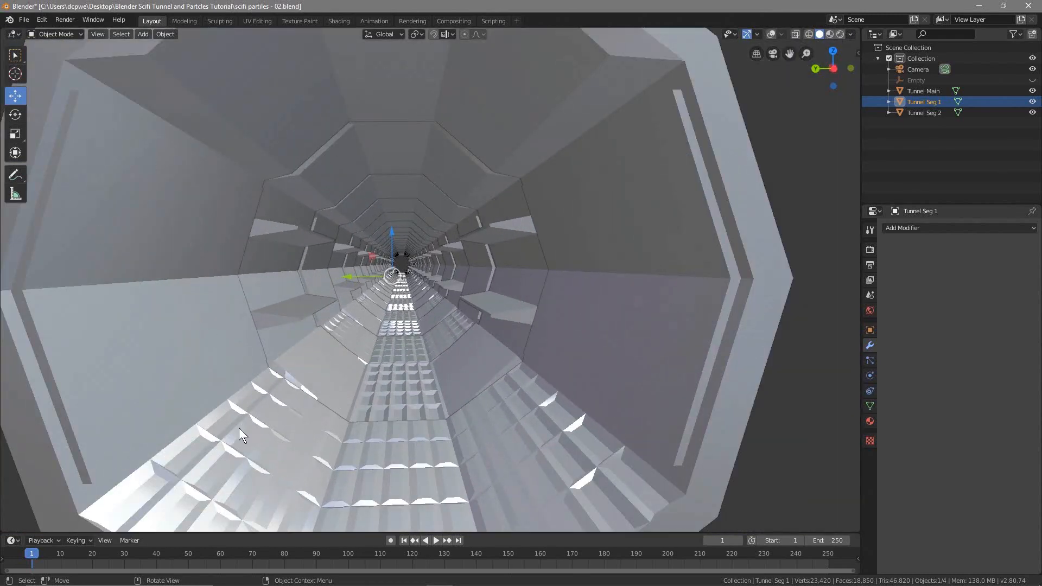
scroll(365, 425, "down", 2)
scroll(402, 450, "up", 2)
scroll(411, 367, "down", 3)
scroll(410, 367, "up", 2)
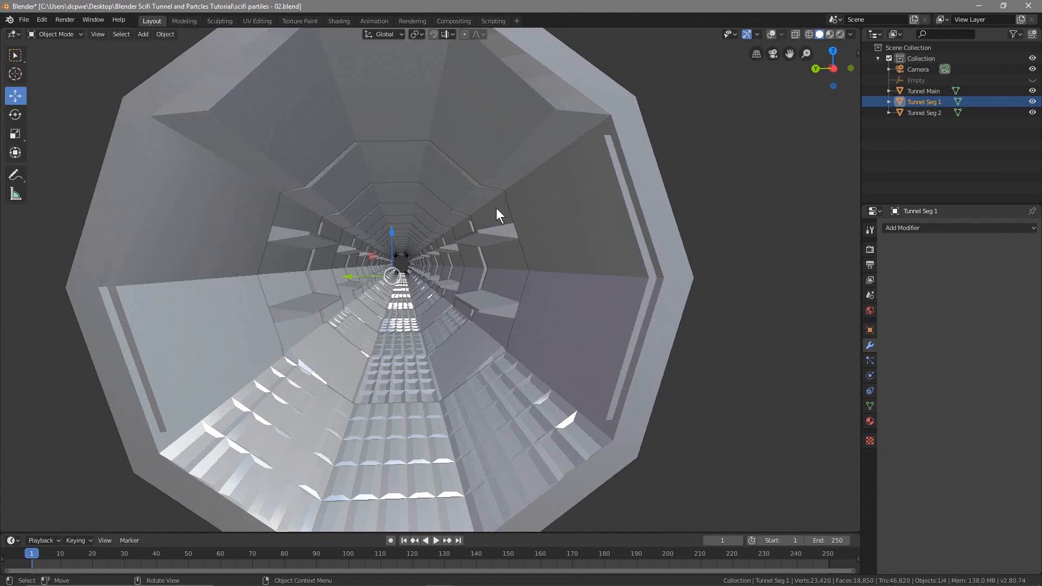
left_click(487, 232)
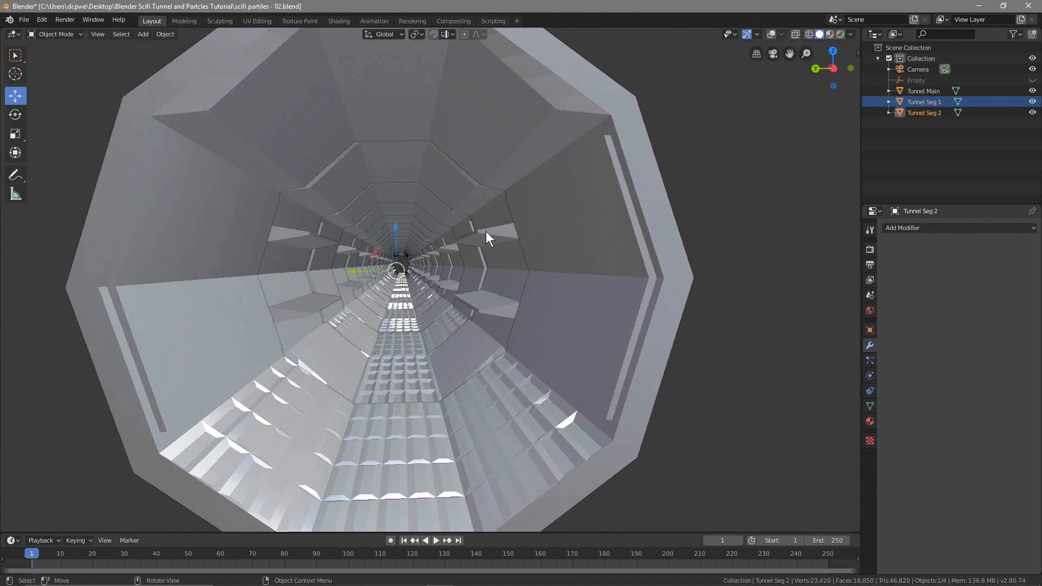
left_click(770, 33)
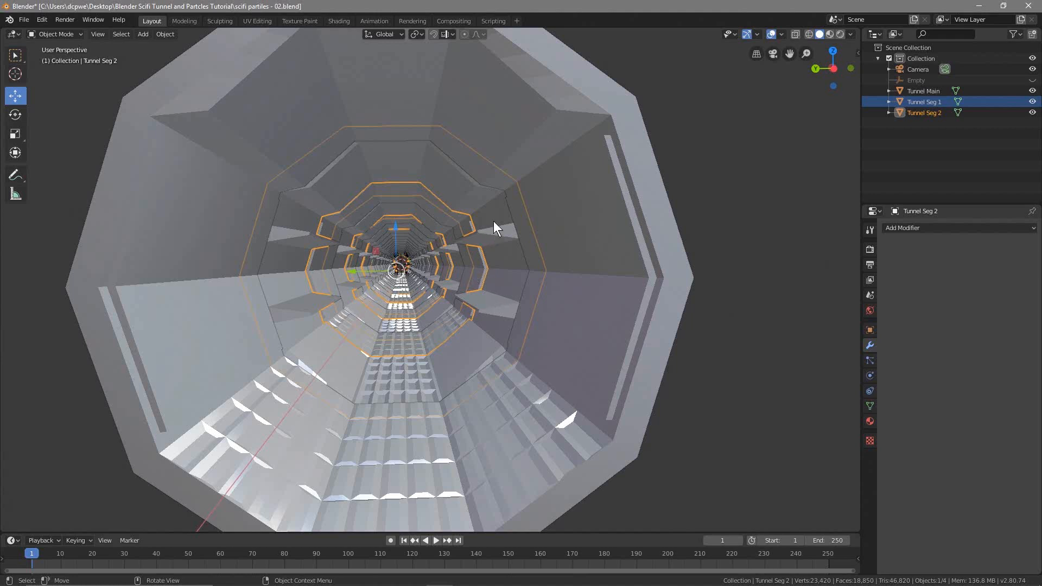
Step: Try rotating only Tunnel Seg 2 around the global X axis
left_click(929, 111)
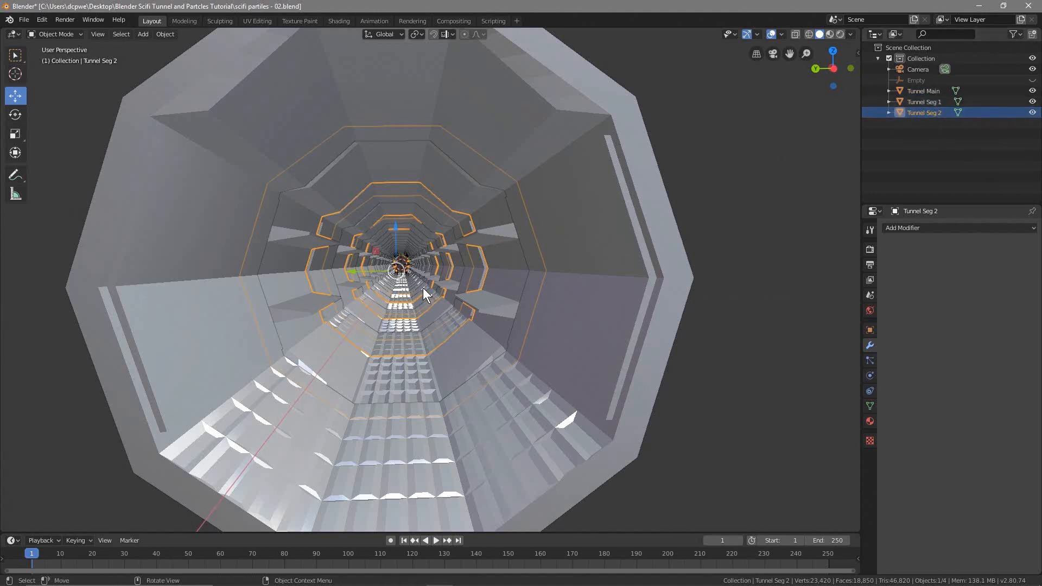
key("r")
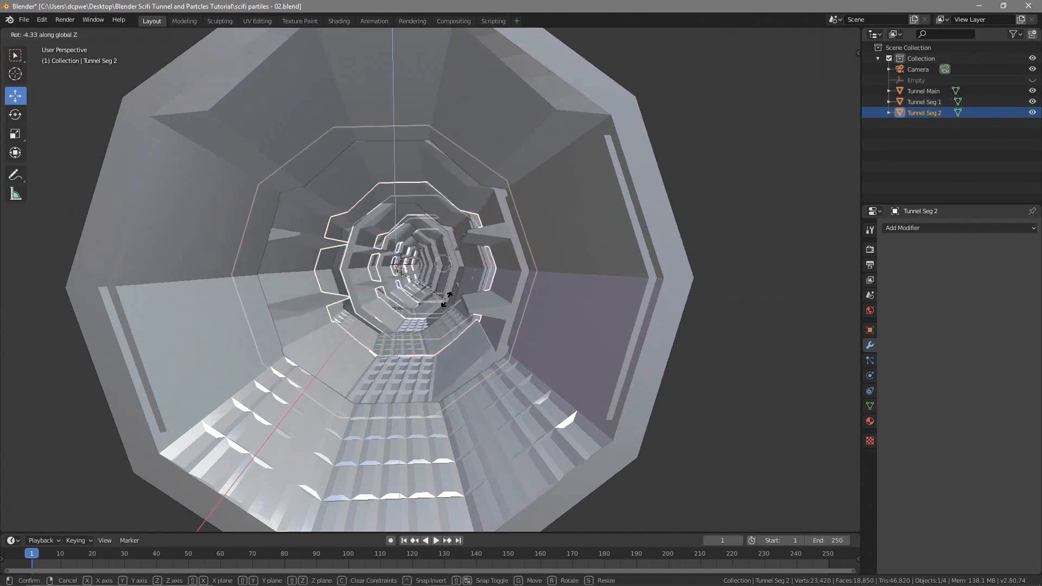
key("x")
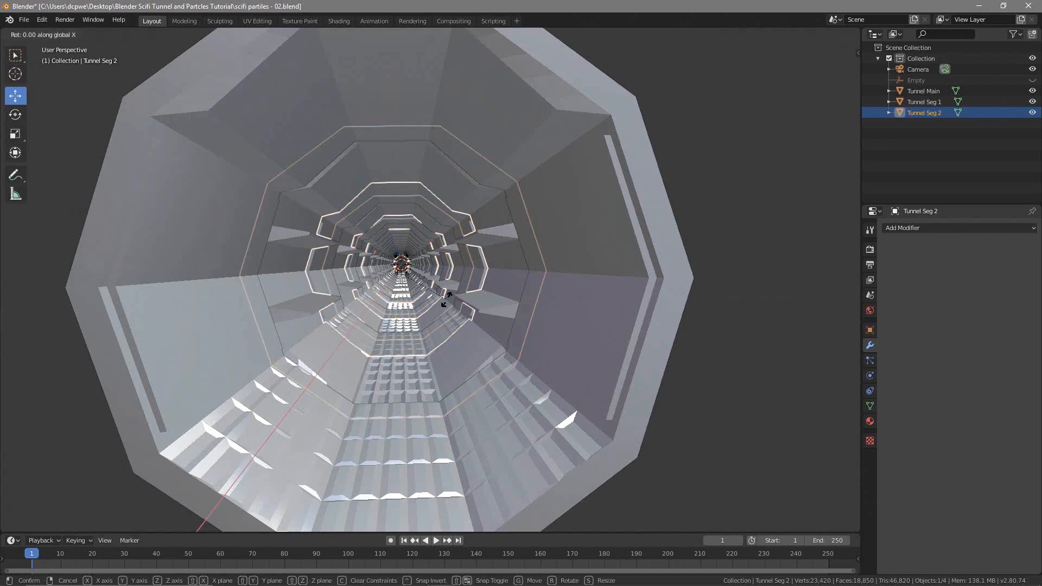
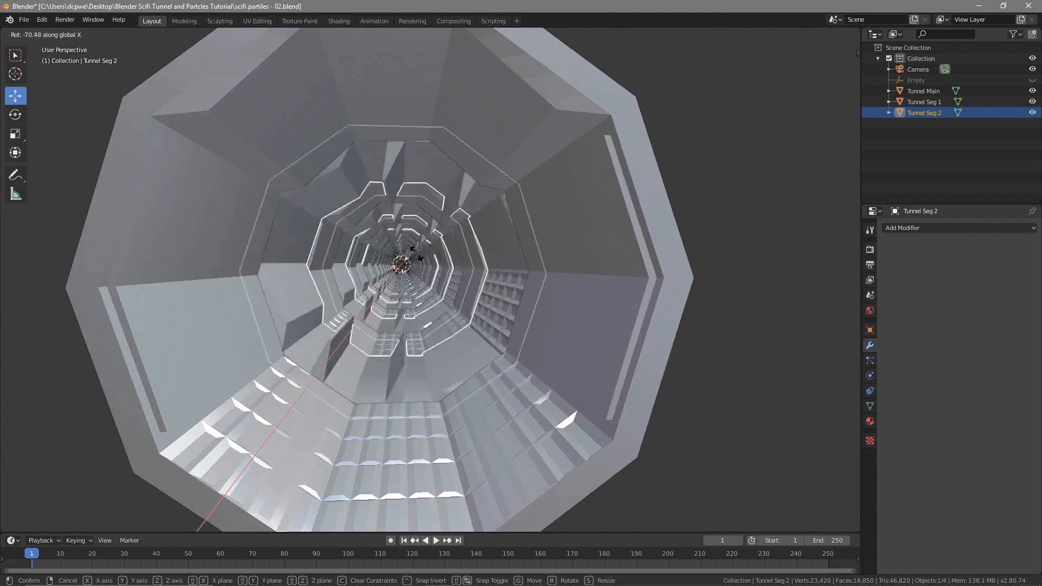
left_click(351, 253)
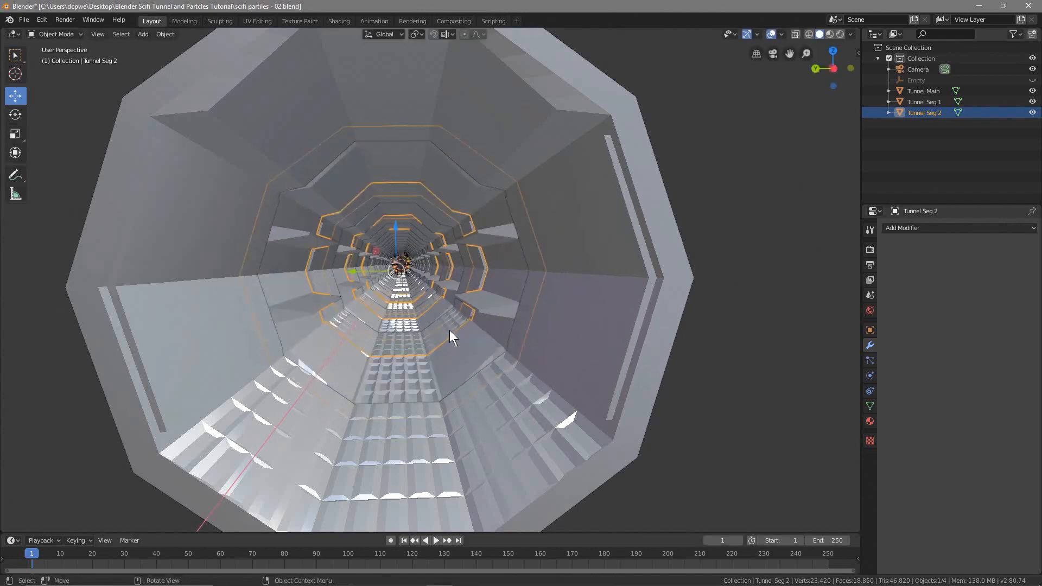
Step: Save the scene as a new file named scifi partiles - 03.blend
left_click(22, 19)
left_click(48, 101)
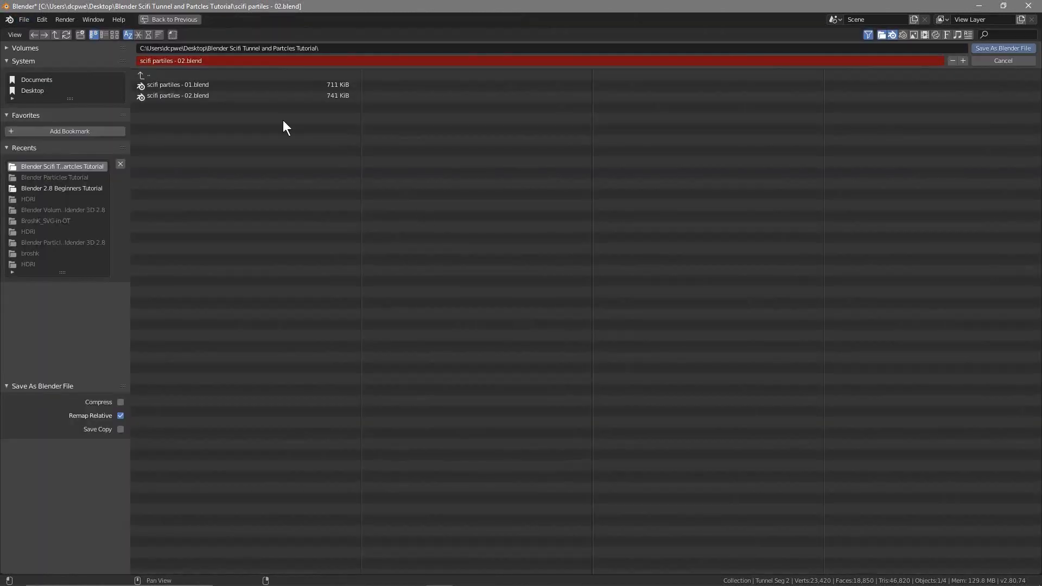
left_click(180, 97)
left_click(183, 61)
left_click(186, 61)
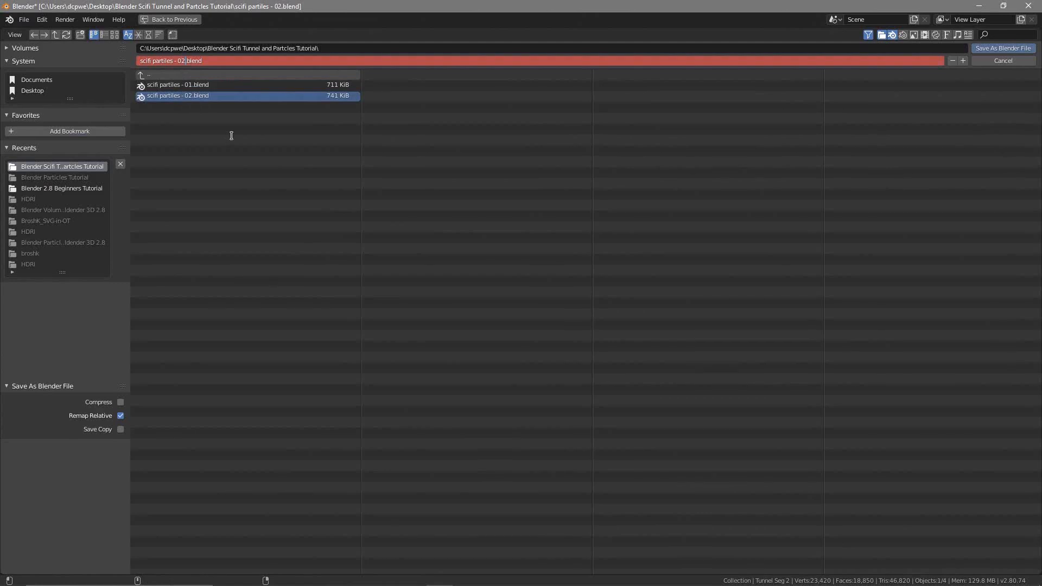
key("Return")
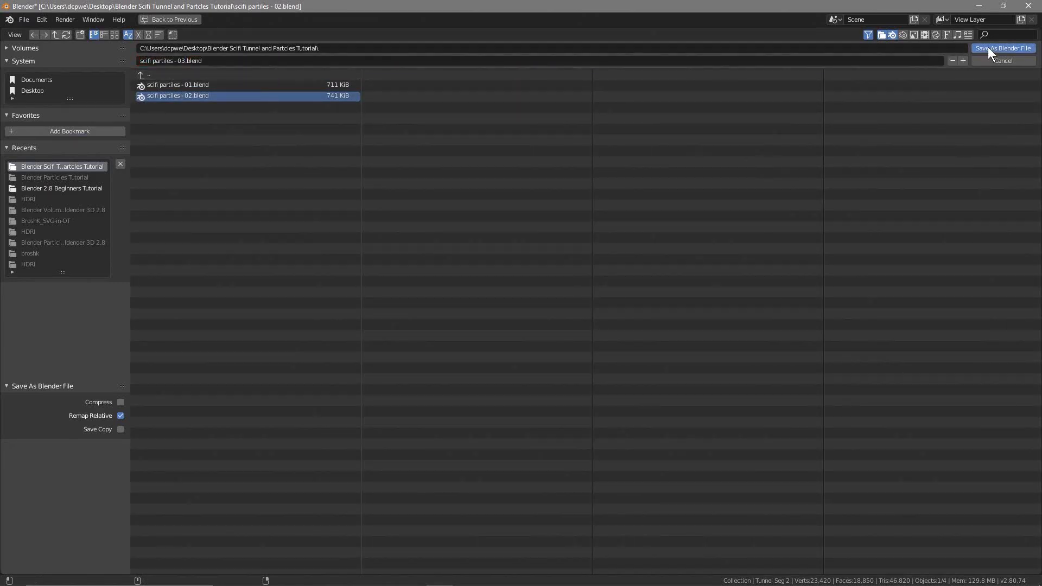
left_click(988, 48)
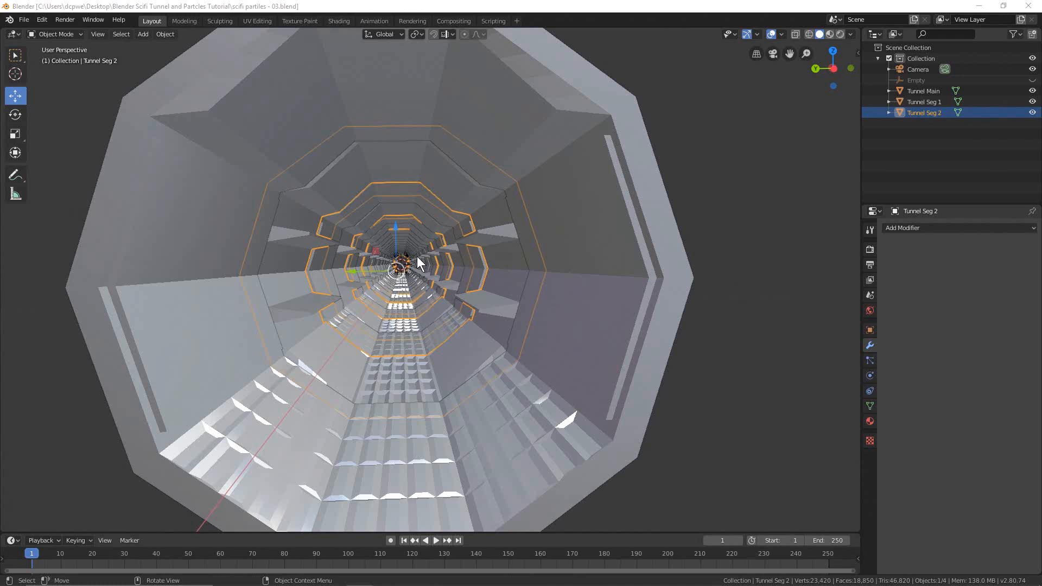
left_click(443, 251, "shift")
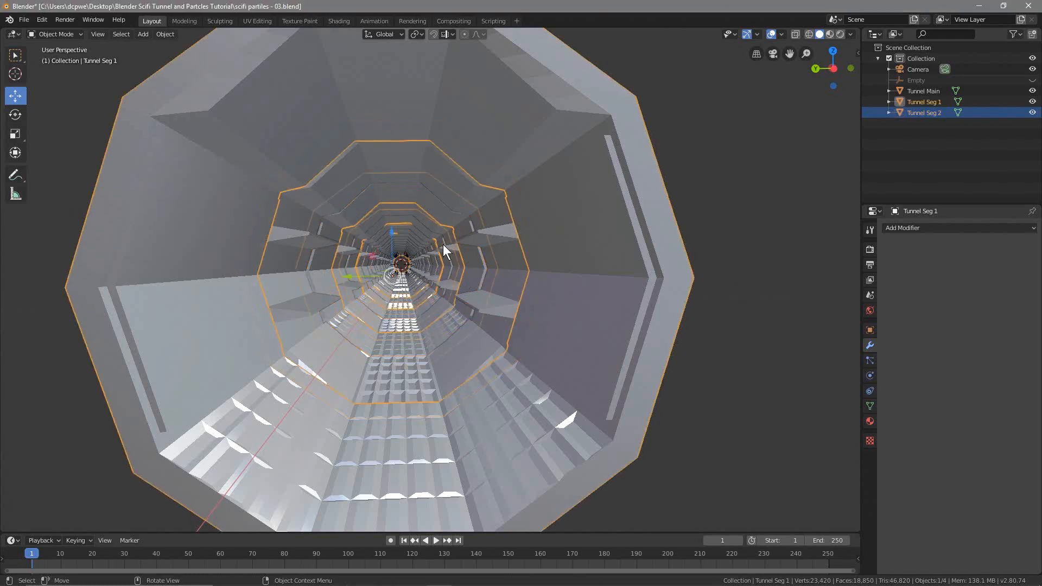
left_click(400, 267)
left_click(417, 305)
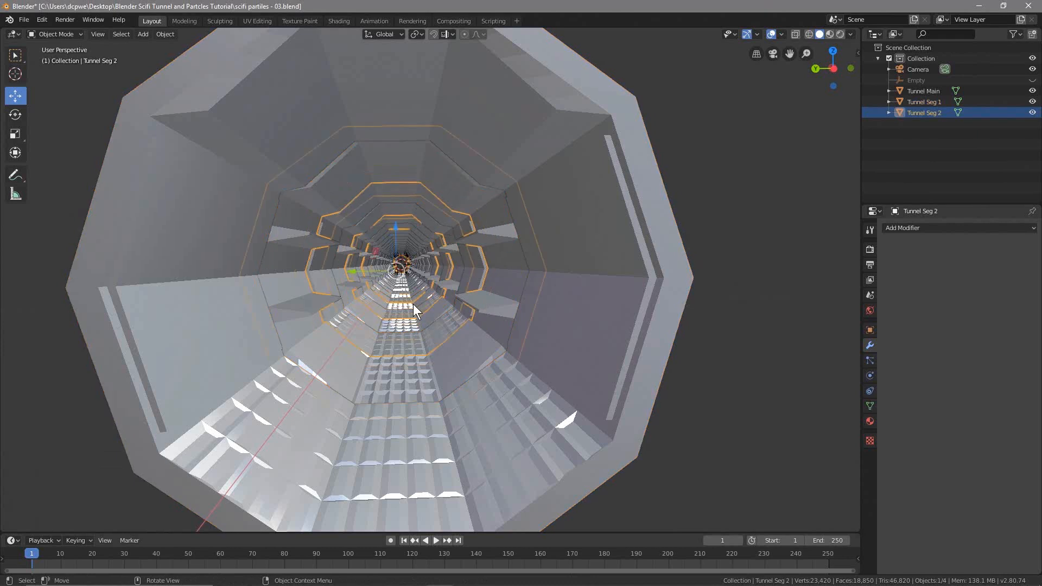
Step: Add an Area light at the scene origin inside the tunnel
key("shift+a")
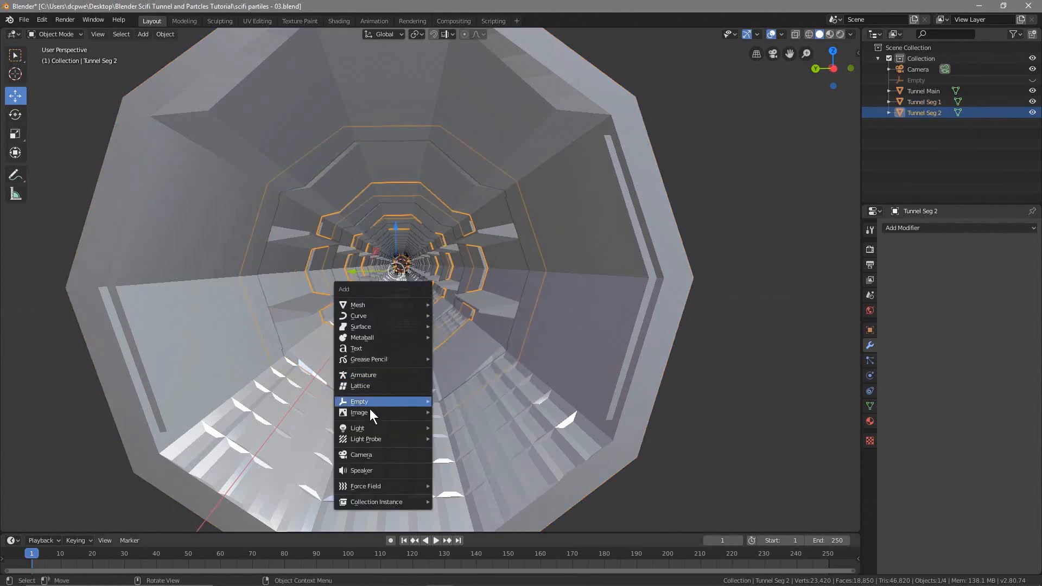
mouse_move(372, 429)
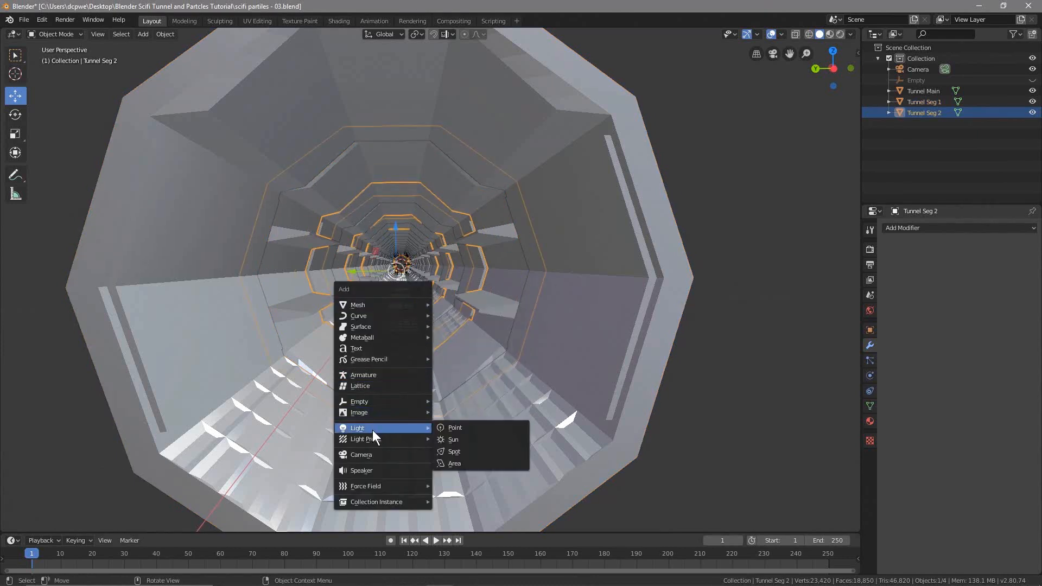
left_click(465, 462)
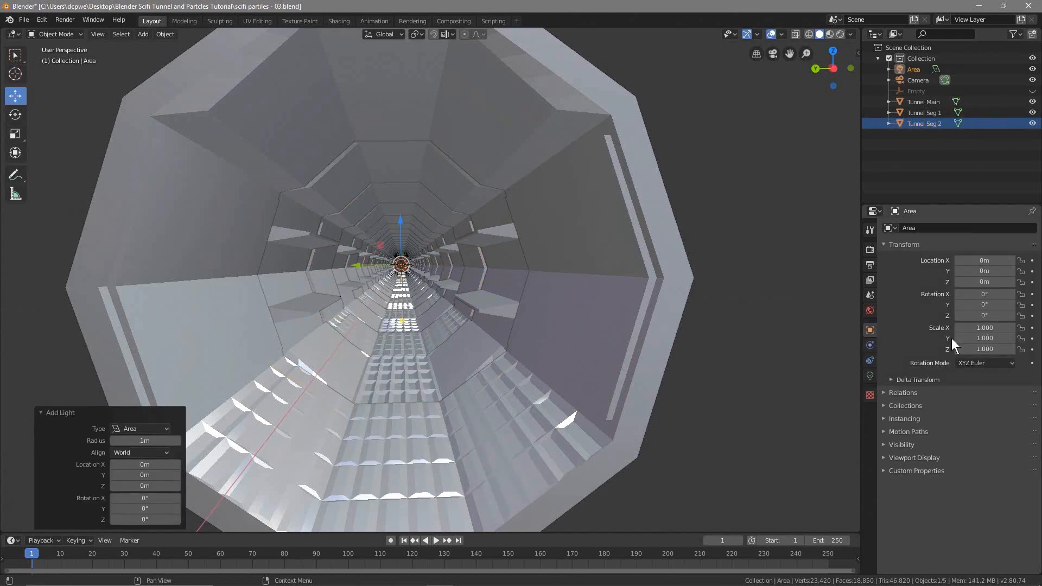
Step: Turn on X-ray display so the area light can be seen through the tunnel walls from outside
middle_click_drag(767, 220, 624, 258)
scroll(651, 267, "down", 10)
middle_click_drag(772, 306, 357, 310, "shift")
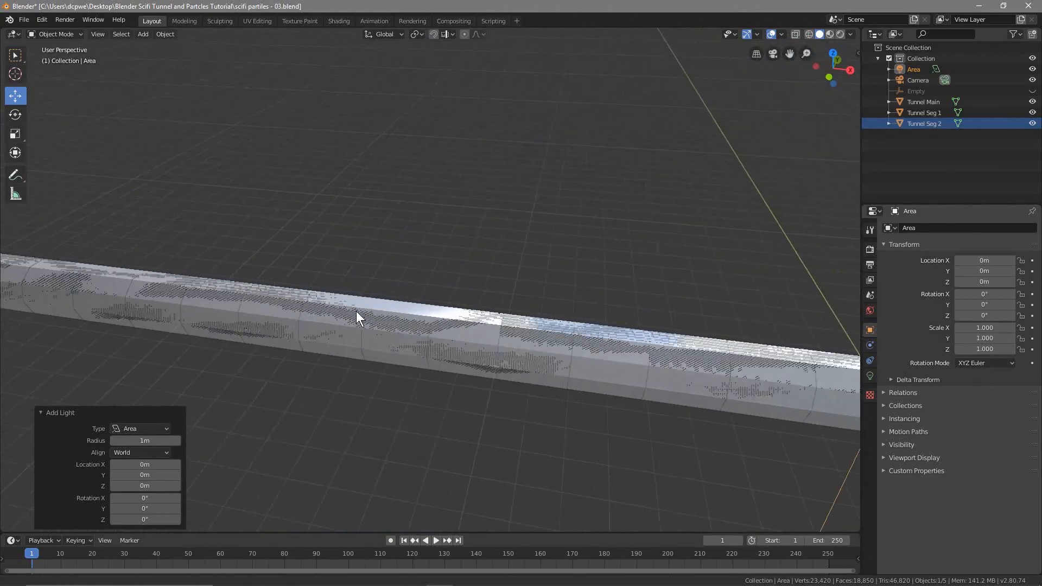
middle_click_drag(777, 360, 514, 354, "shift")
middle_click_drag(538, 391, 558, 404)
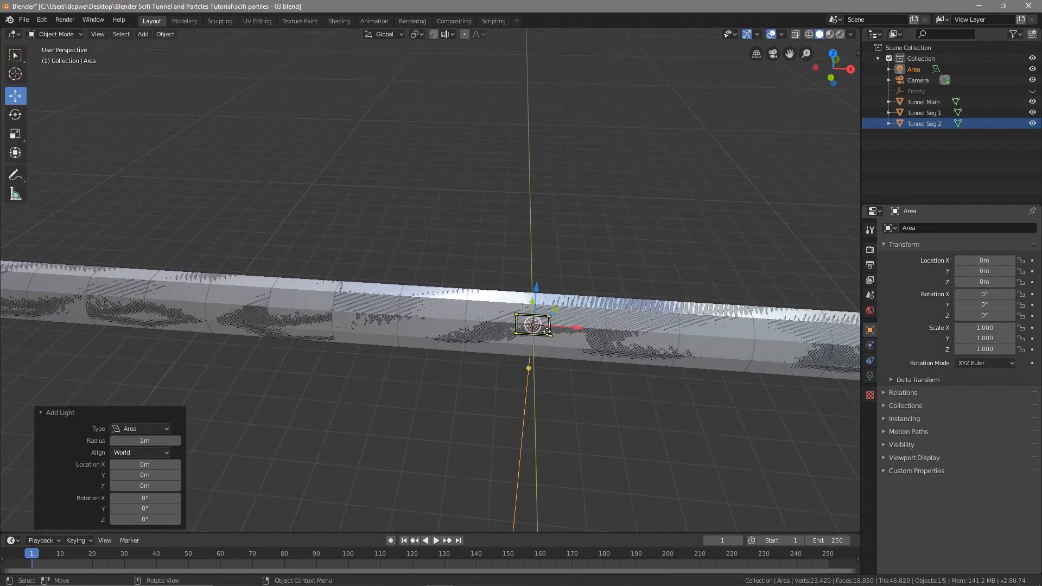
left_click(796, 33)
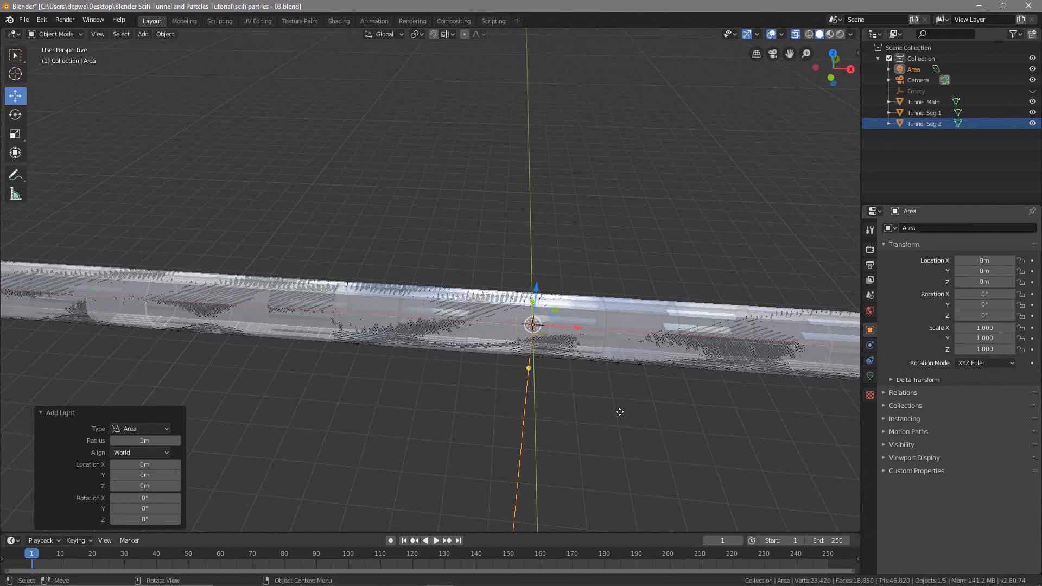
Step: Stretch the area light along the tunnel's length by setting its X scale to 60
middle_click_drag(586, 421, 440, 334)
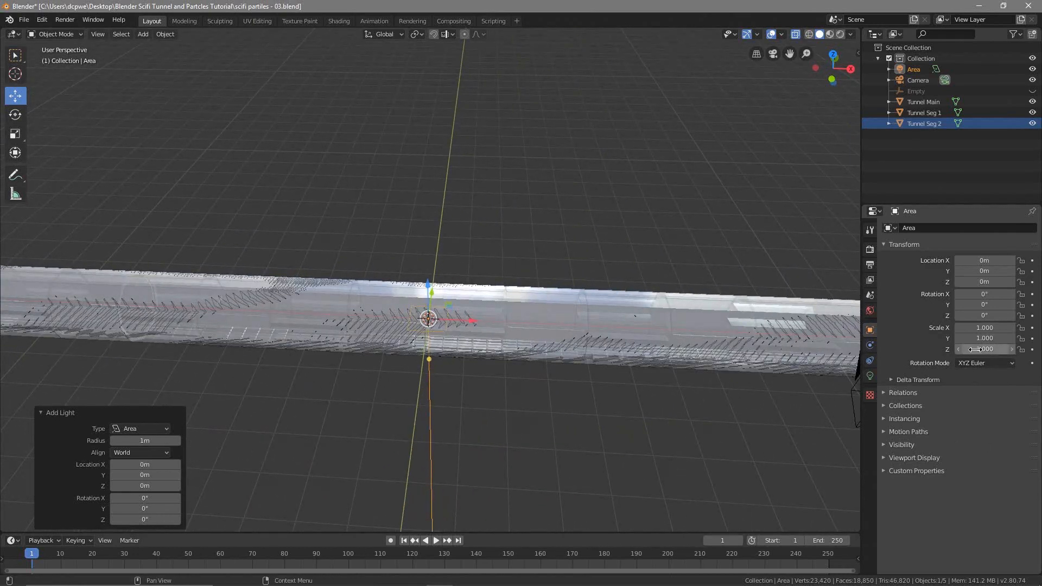
left_click_drag(975, 349, 1041, 338)
key("ctrl+z")
key("ctrl+z")
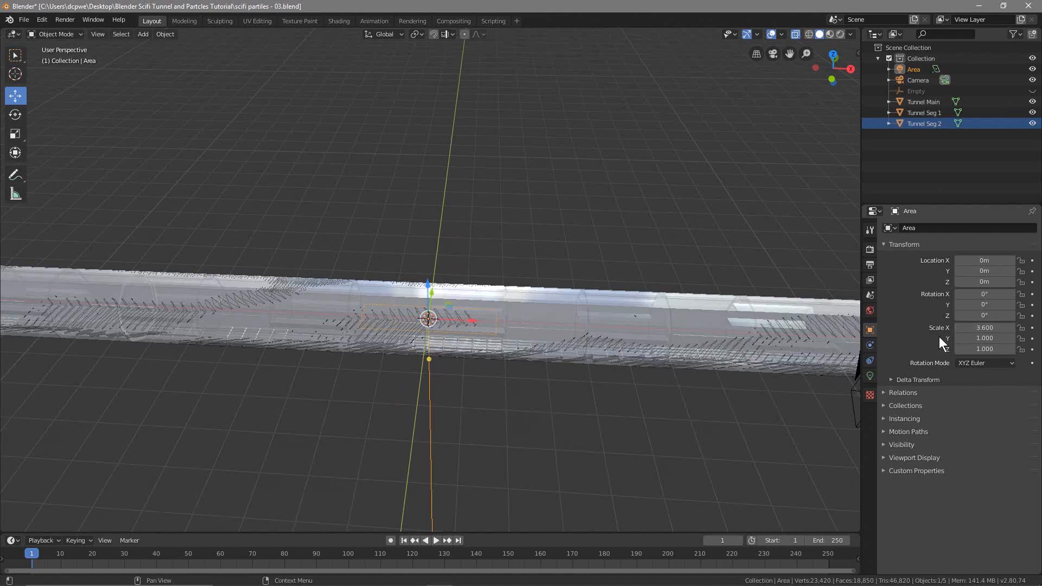
left_click(997, 328)
type("60")
key("Return")
scroll(392, 348, "down", 5)
middle_click_drag(392, 349, 711, 359, "shift")
scroll(392, 349, "up", 2)
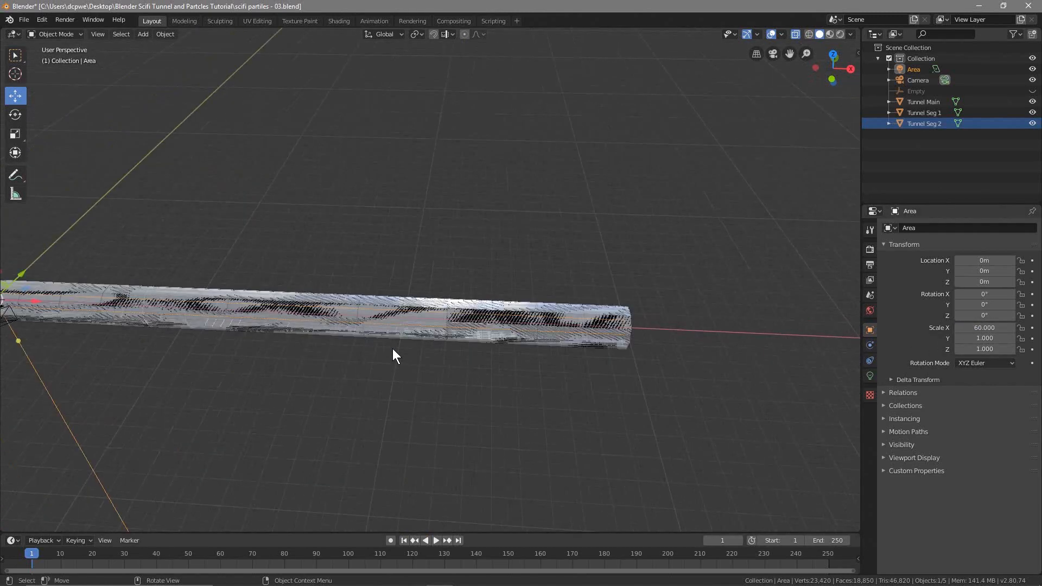
middle_click_drag(298, 342, 803, 396, "shift")
Step: Narrow the area light inside the tunnel by setting its Y scale to 0.4
middle_click_drag(191, 396, 333, 342)
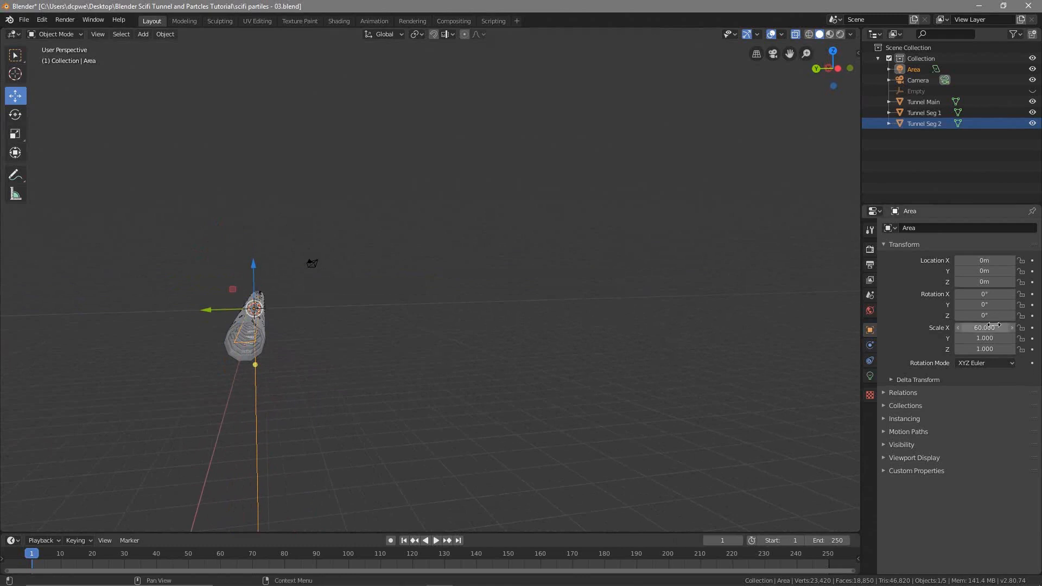
scroll(271, 391, "up", 2)
scroll(253, 378, "up", 5)
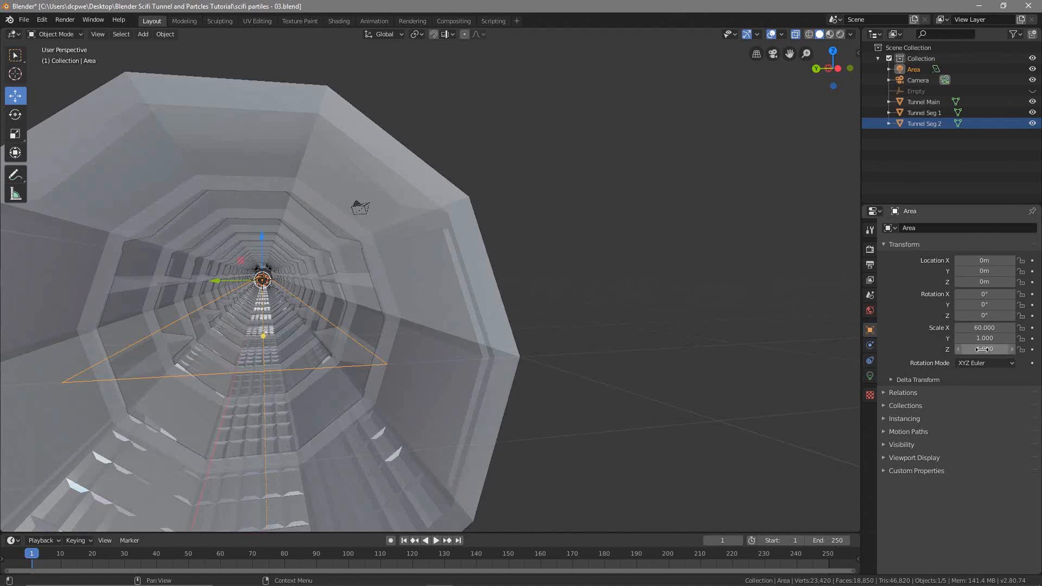
left_click_drag(984, 338, 920, 338)
left_click(984, 338)
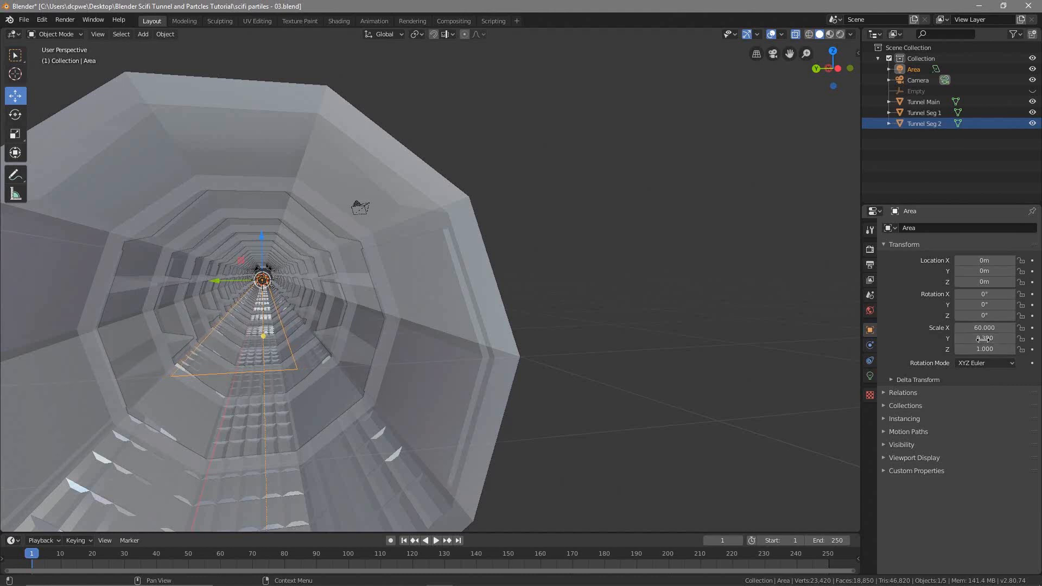
type("0.4")
key("Return")
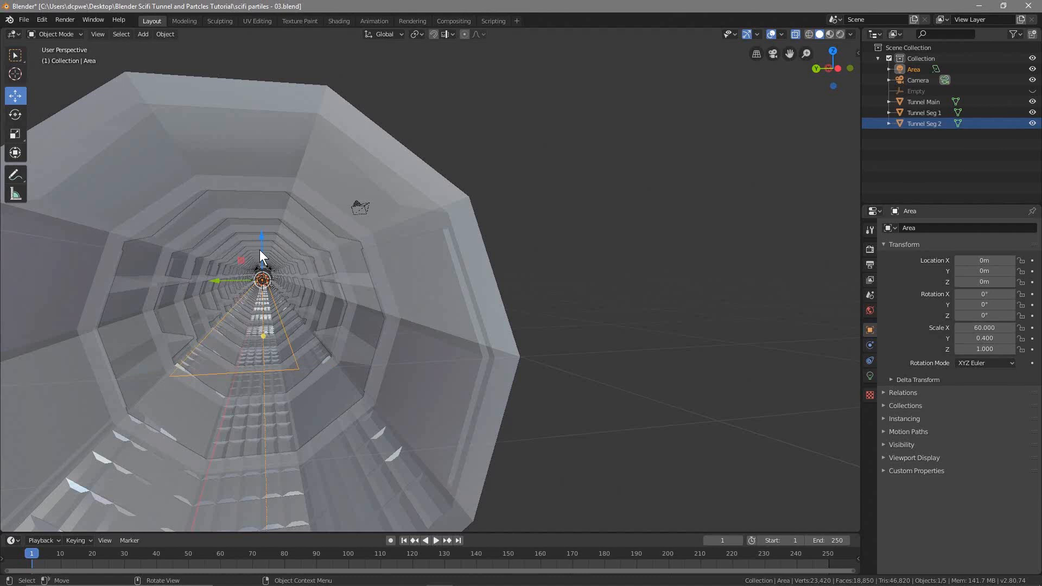
Step: Raise the area light along the global Z axis to a height of about 0.76 m inside the tunnel
key("g")
key("z")
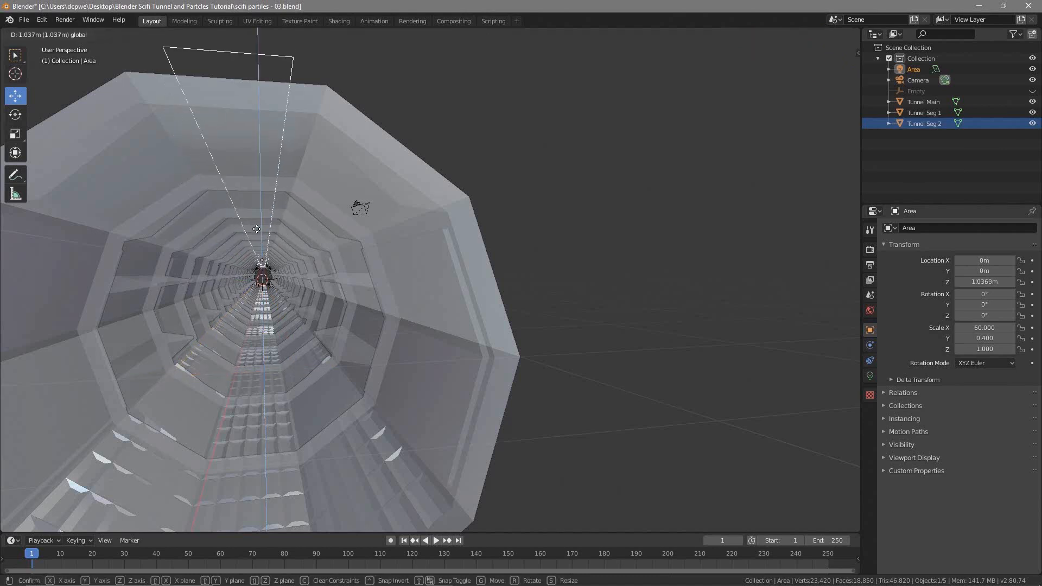
left_click(258, 235)
middle_click_drag(224, 265, 227, 278)
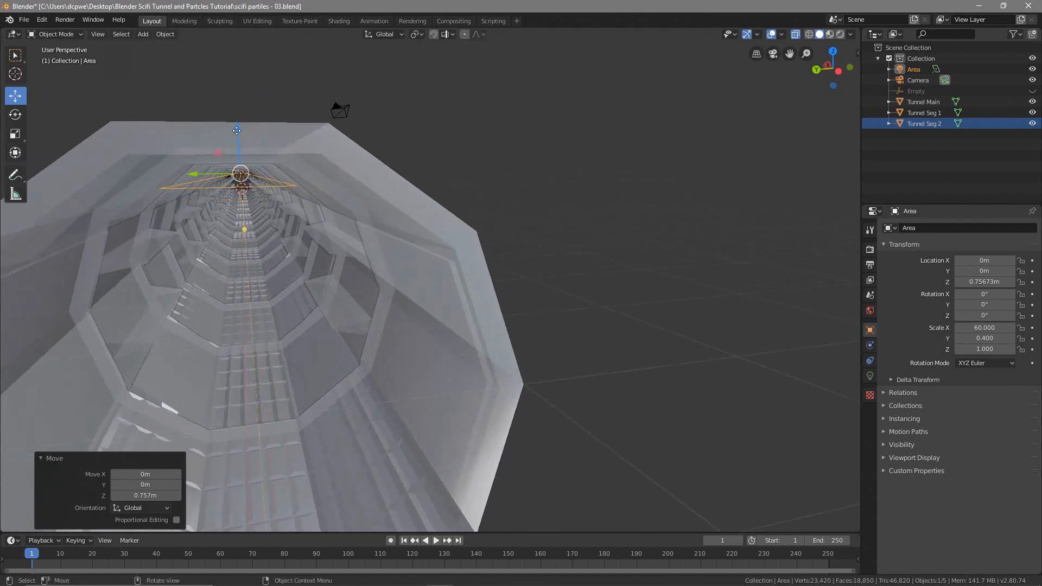
left_click_drag(238, 129, 241, 131)
middle_click_drag(268, 300, 266, 282)
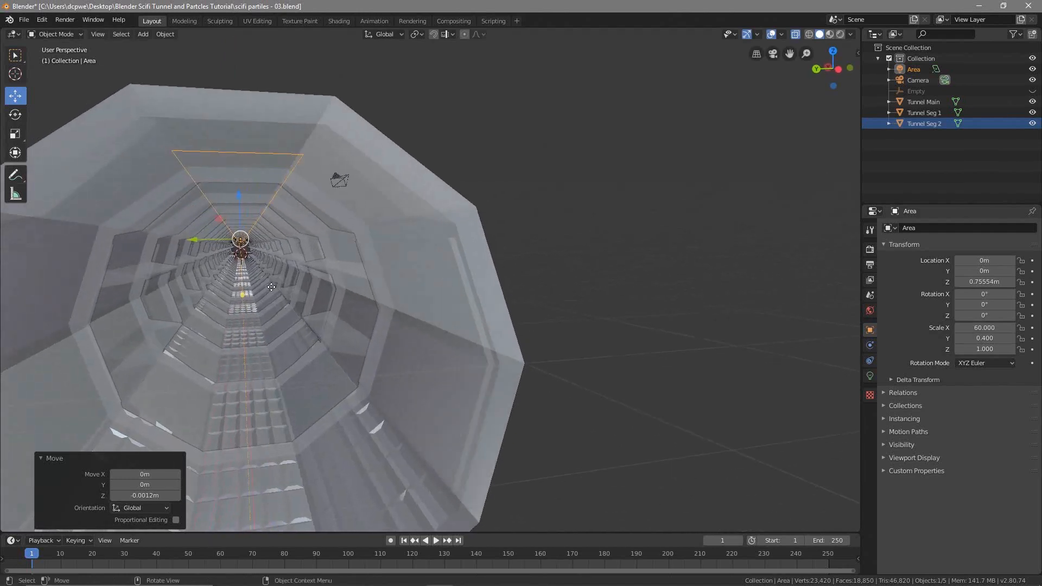
Step: Show the viewport in rendered shading and set the area light's power to 150 W
left_click(839, 34)
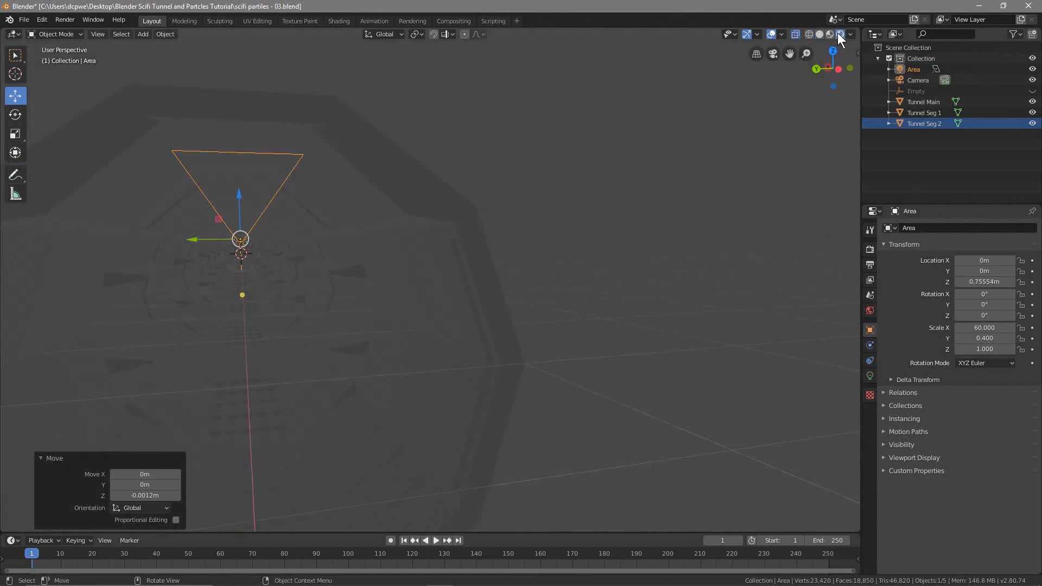
middle_click_drag(413, 257, 683, 230)
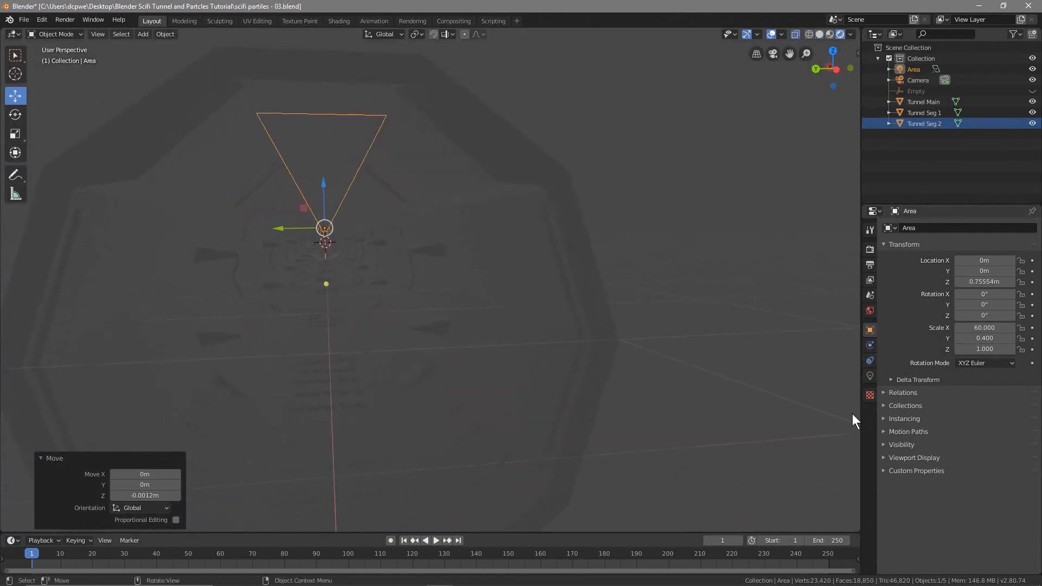
left_click(870, 376)
left_click(981, 296)
type("150")
key("Return")
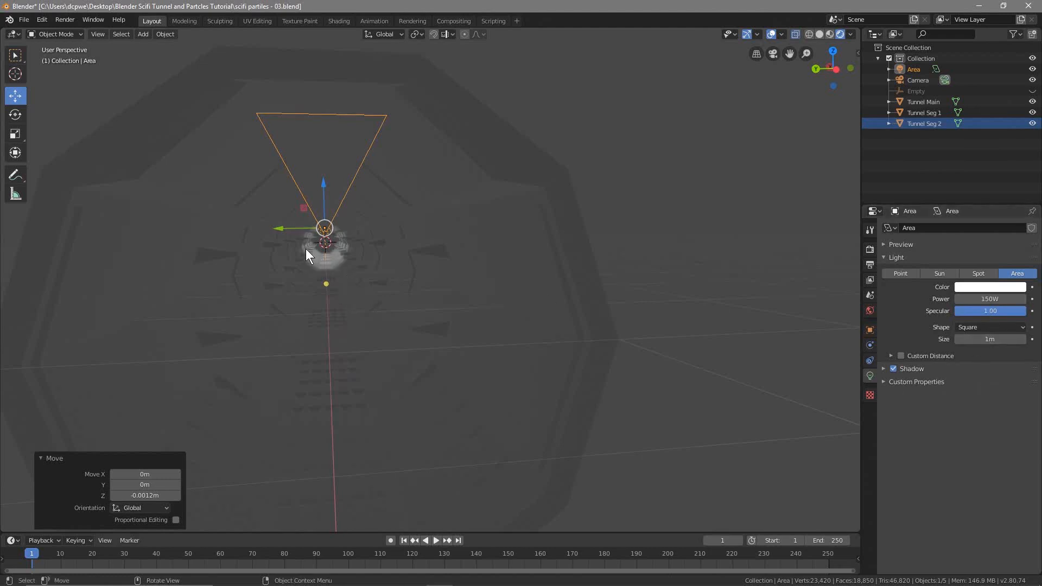
Step: Try area light power values of 1500 W and 800 W and compare how they illuminate the tunnel
left_click(993, 297)
type("15")
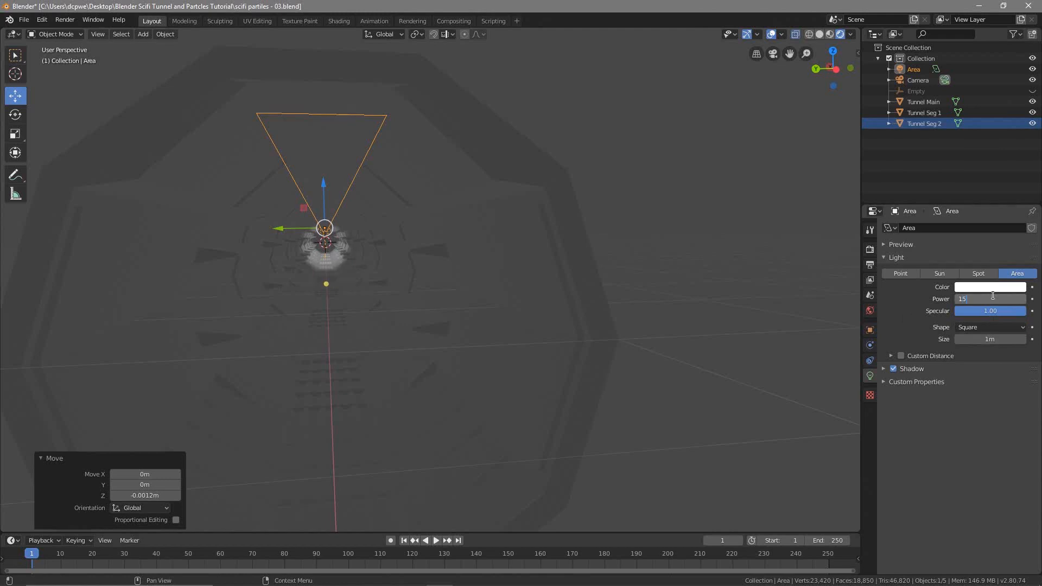
type("00")
key("Return")
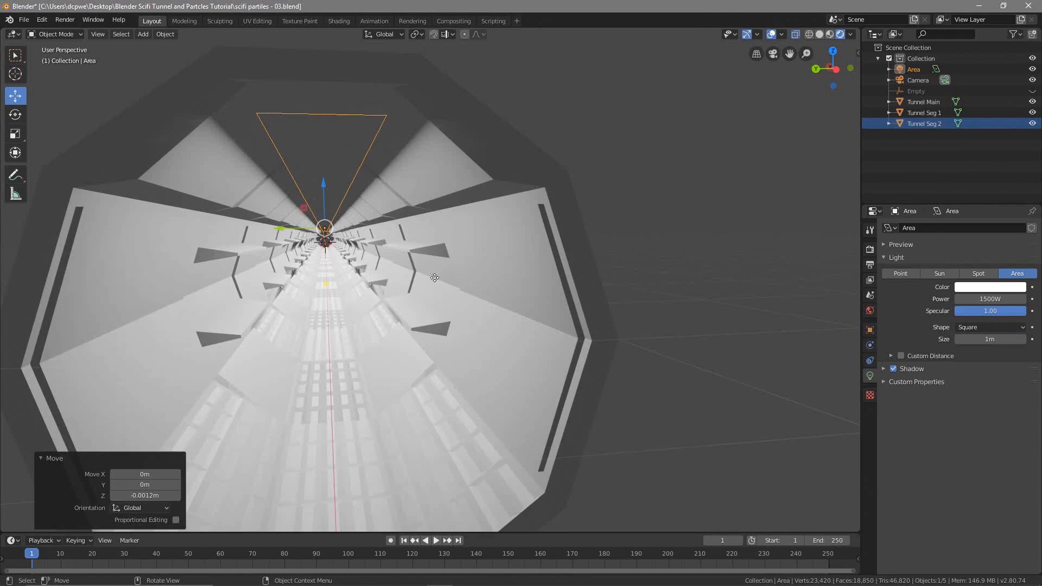
left_click(991, 300)
type("800")
key("Return")
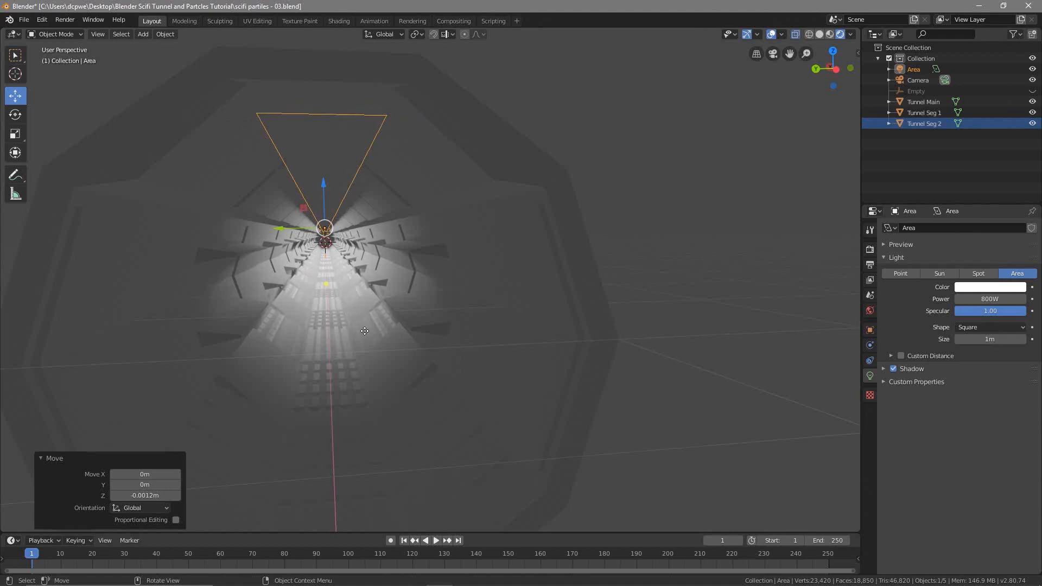
scroll(348, 312, "up", 4)
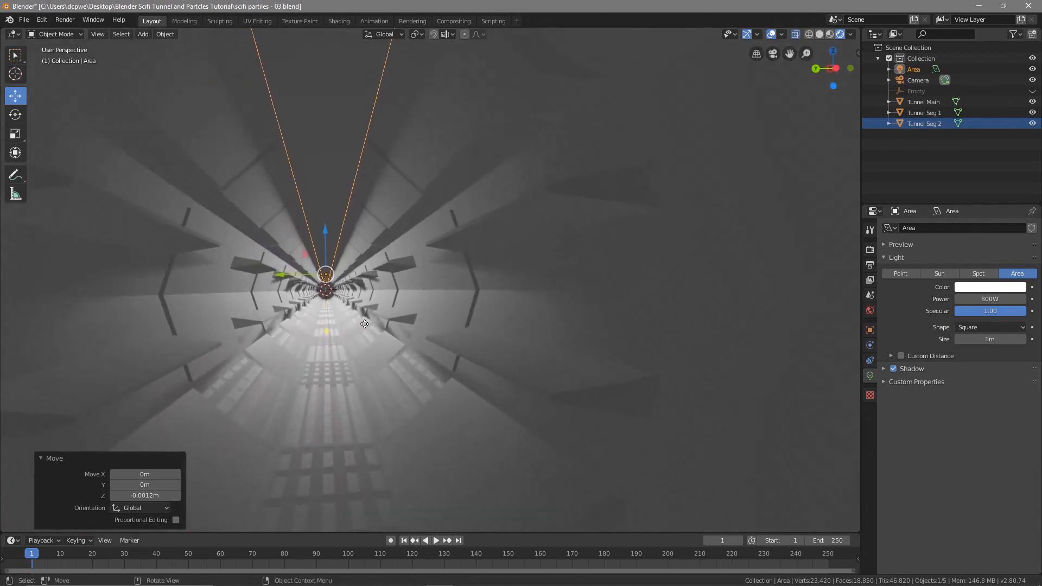
scroll(374, 282, "down", 2)
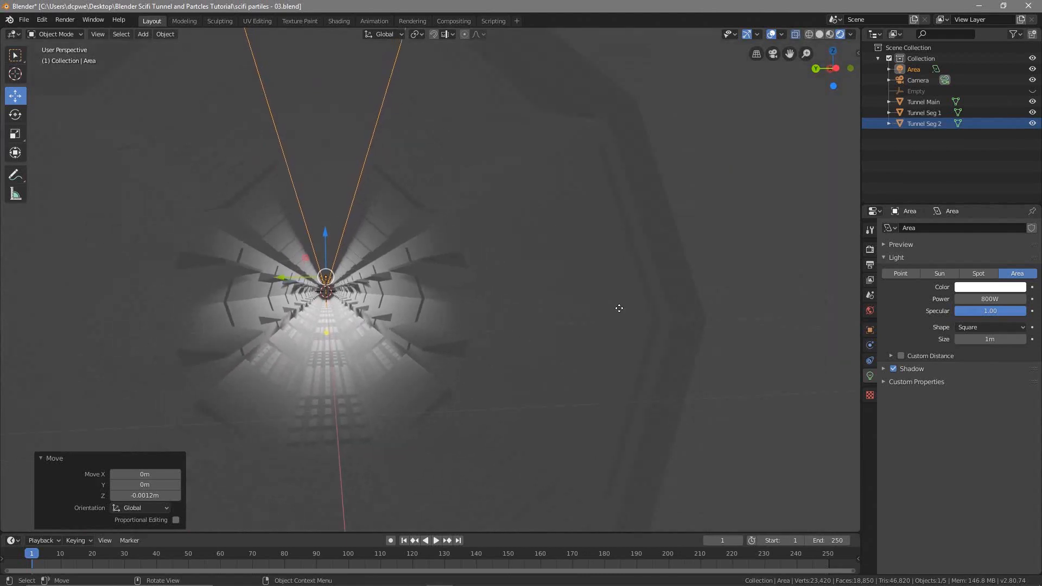
Step: Set the area light's power to 1100 W and save the file
left_click(980, 299)
type("11")
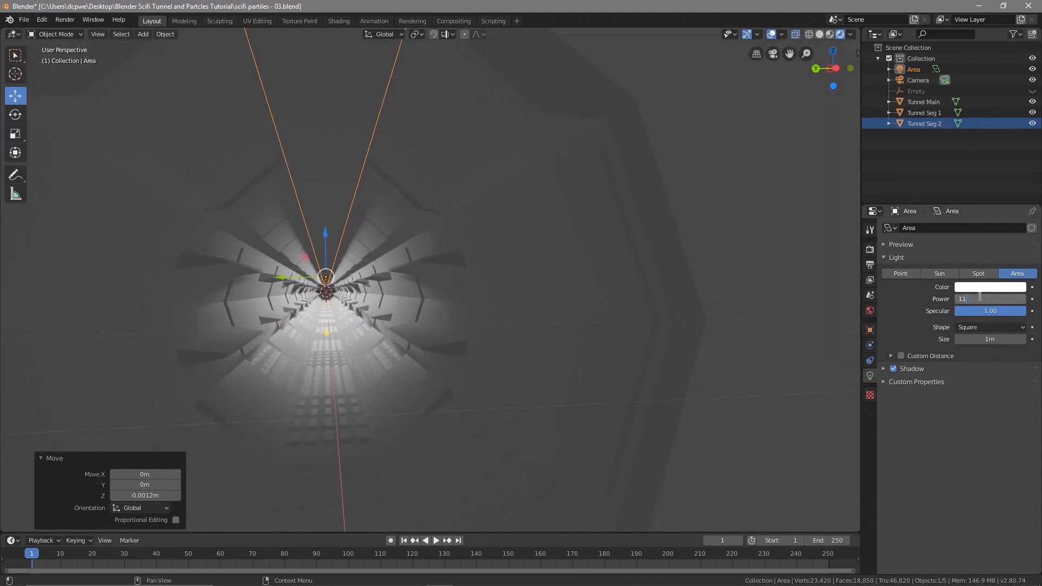
key("Return")
middle_click_drag(503, 294, 491, 200)
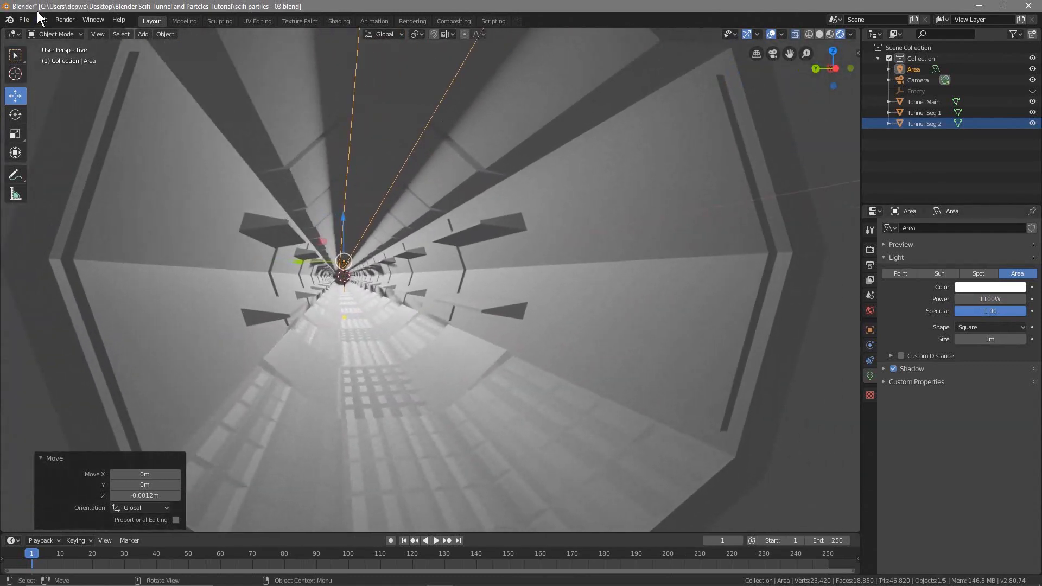
left_click(18, 21)
left_click(51, 93)
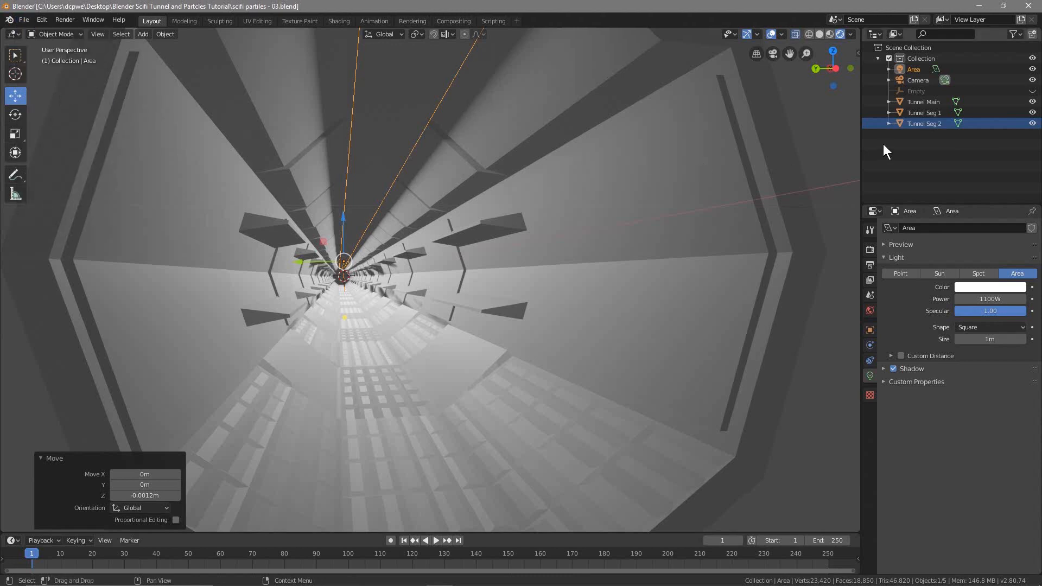
Step: Create a new material on the Tunnel Seg 1 object and name it Tunnel Seg 1, copying the object's name
middle_click_drag(574, 266, 566, 286)
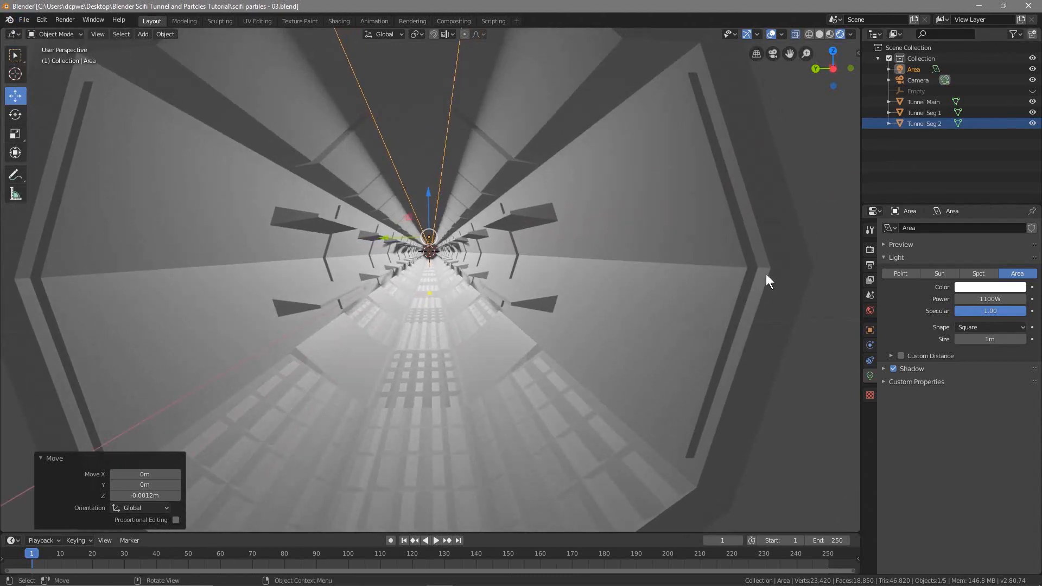
left_click(915, 114)
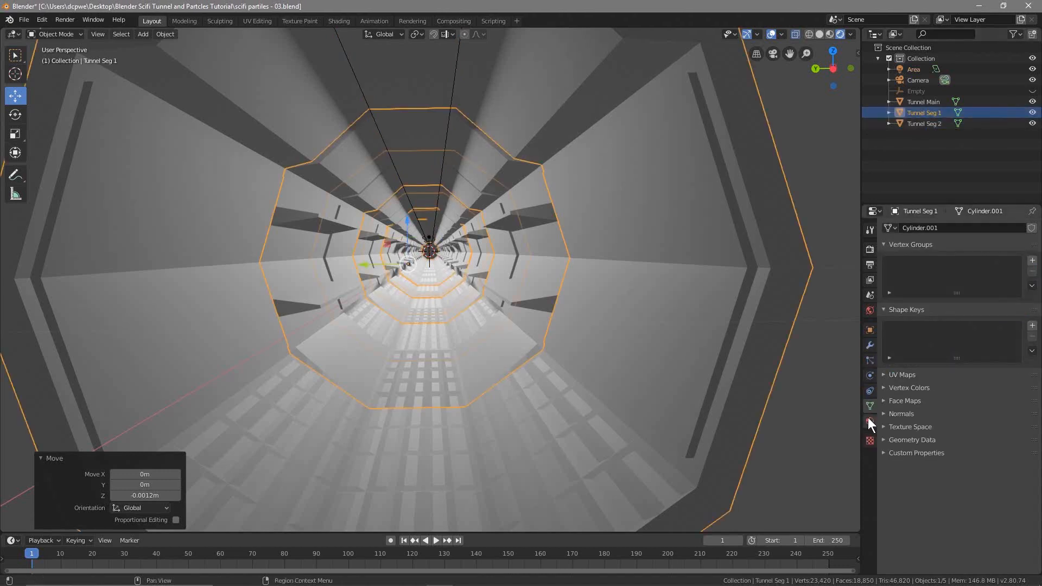
left_click(869, 421)
left_click(957, 274)
double_click(932, 112)
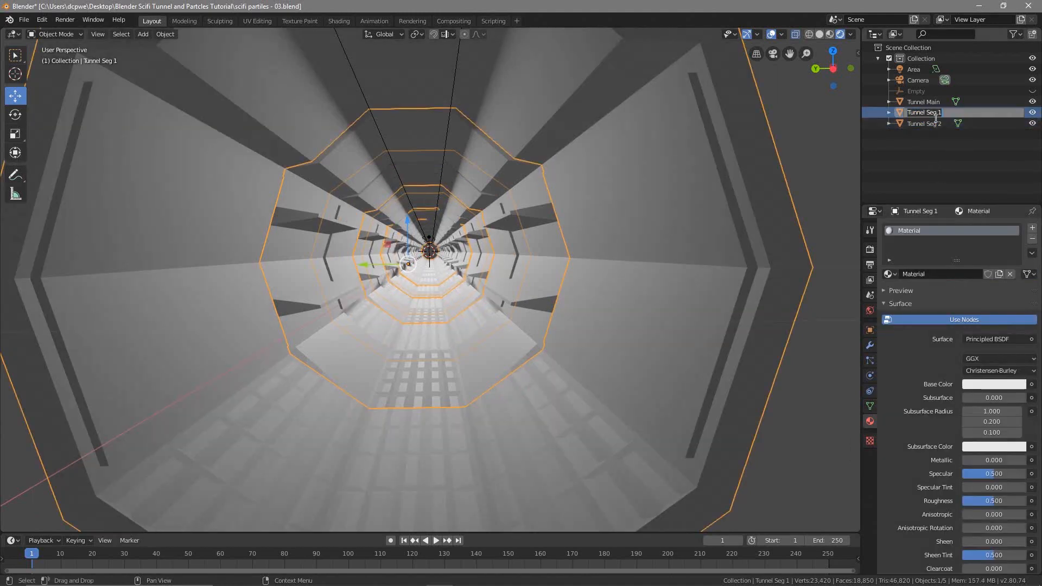
left_click_drag(933, 112, 908, 112)
key("ctrl+c")
left_click(919, 274)
left_click(921, 275)
key("ctrl+v")
key("Return")
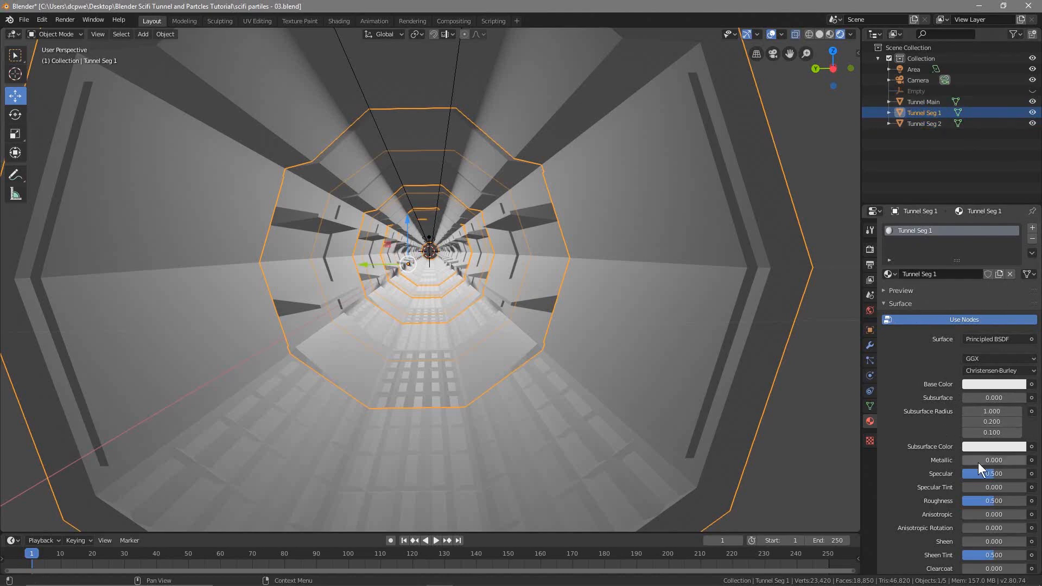
Step: Set the Tunnel Seg 1 material's Metallic to 1.000 and Roughness to 0.300
left_click_drag(970, 461, 1034, 461)
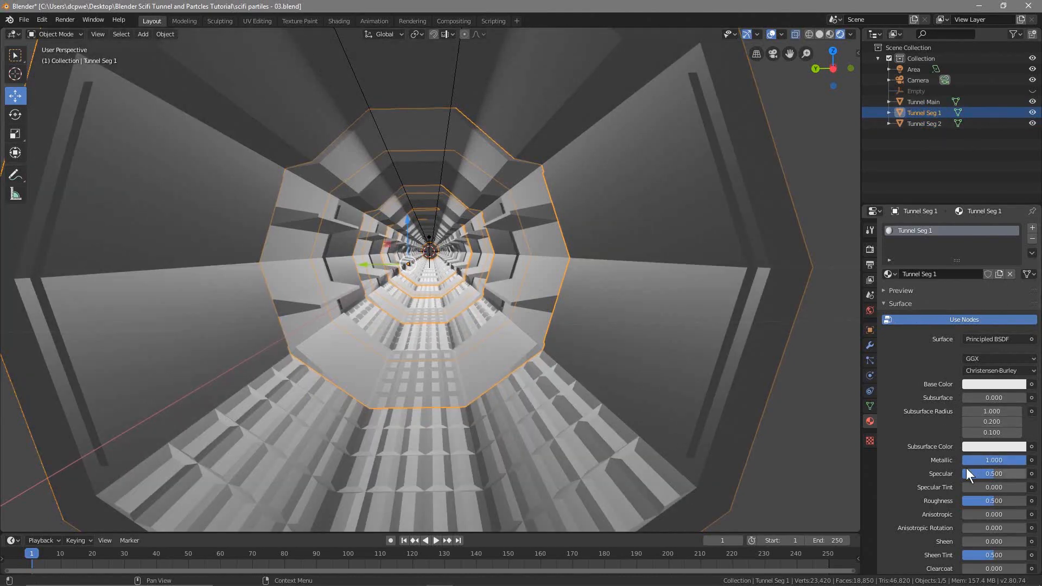
left_click(977, 461)
left_click_drag(994, 499, 980, 501)
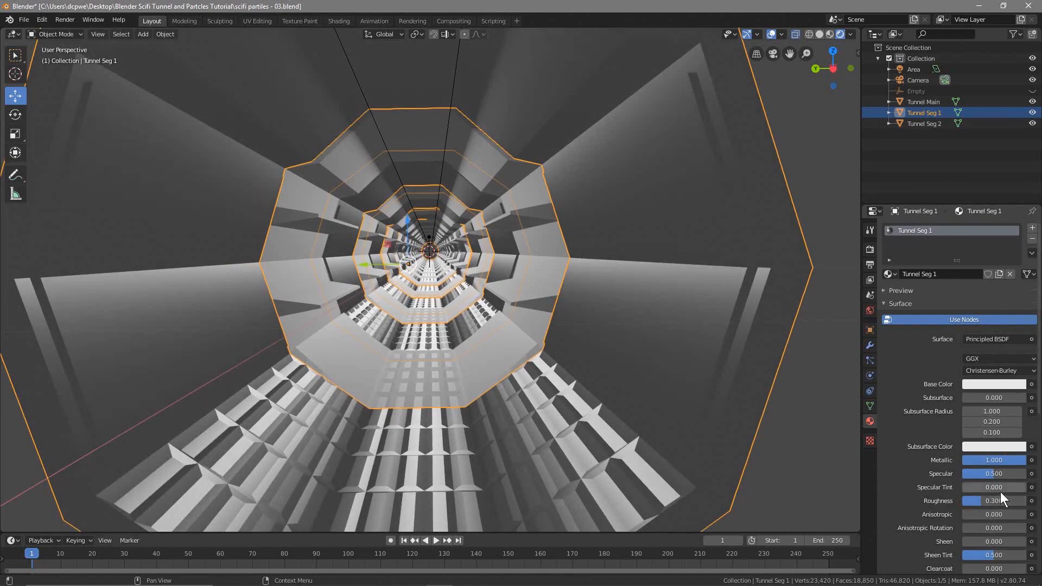
Step: Change the Tunnel Seg 1 material's base color to a light blue
left_click(998, 384)
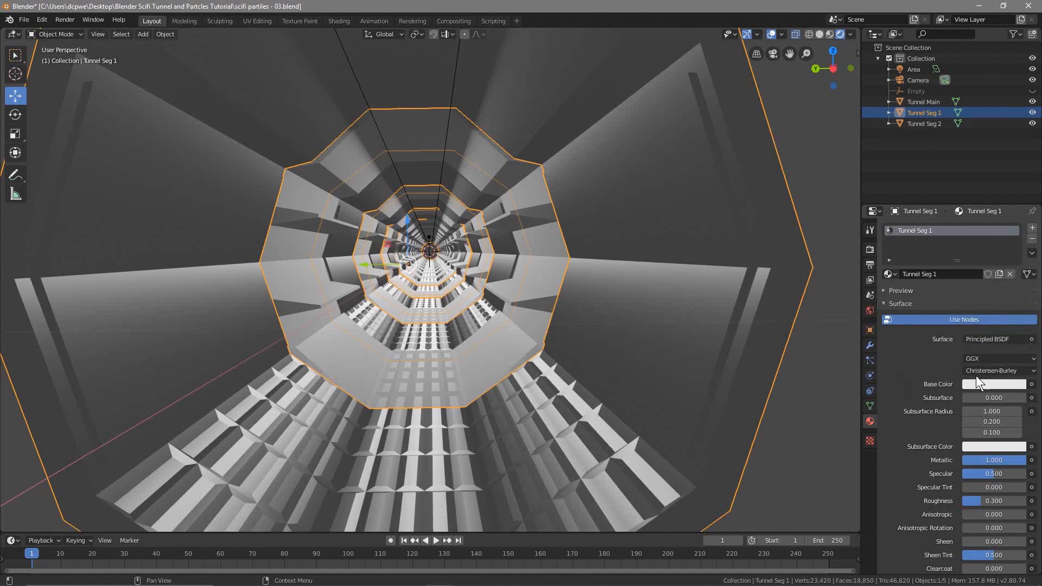
left_click(977, 383)
mouse_move(1024, 239)
left_mouse_down()
mouse_move(1018, 228)
mouse_move(1018, 253)
mouse_move(1018, 239)
left_mouse_up()
left_click_drag(971, 267, 980, 247)
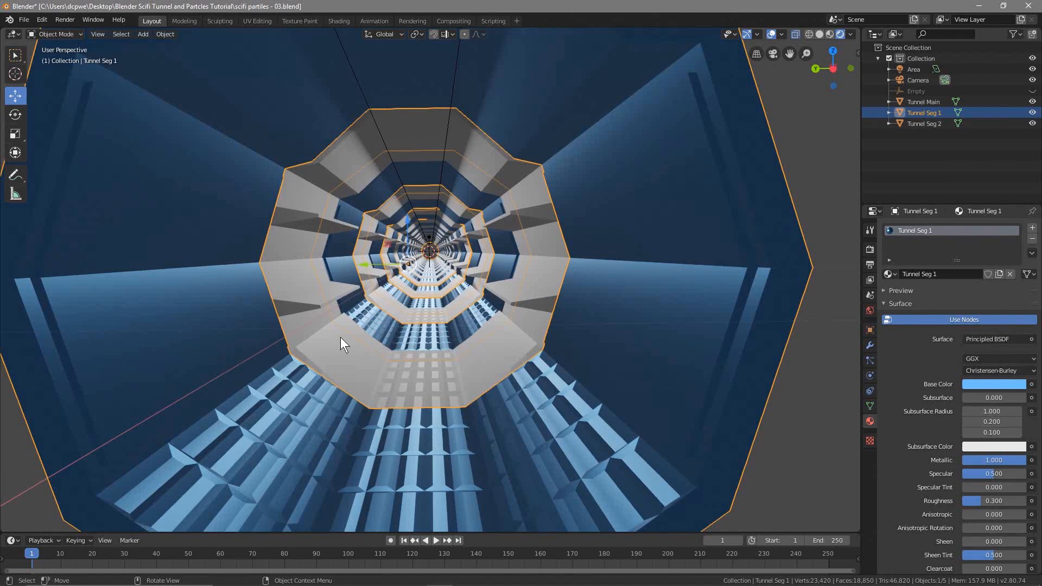
Step: Create a material named Tunnel Seg 2 on the Tunnel Seg 2 object and set its Metallic to 1.000
left_click(907, 124)
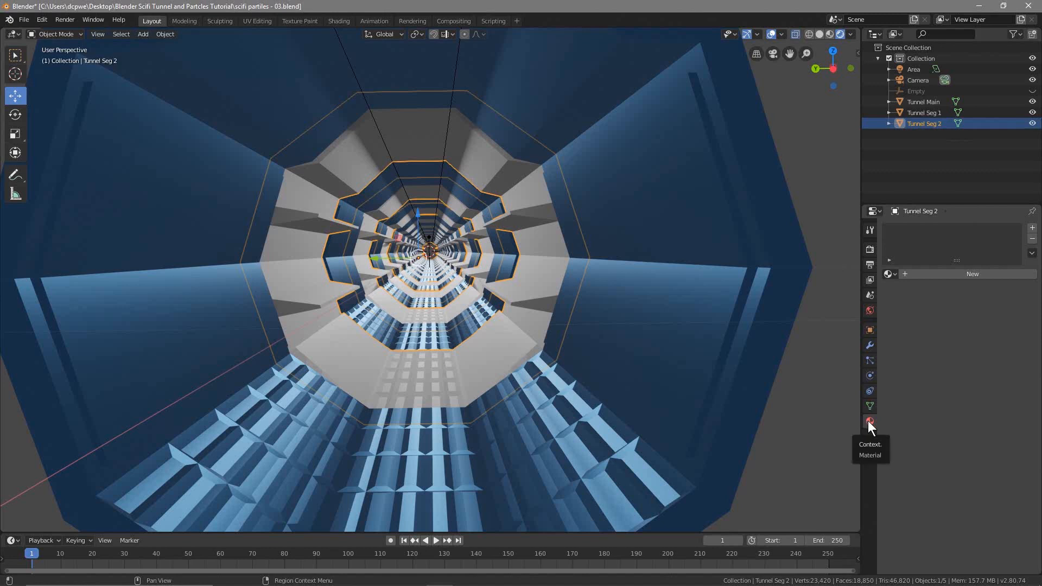
double_click(929, 123)
key("ctrl+c")
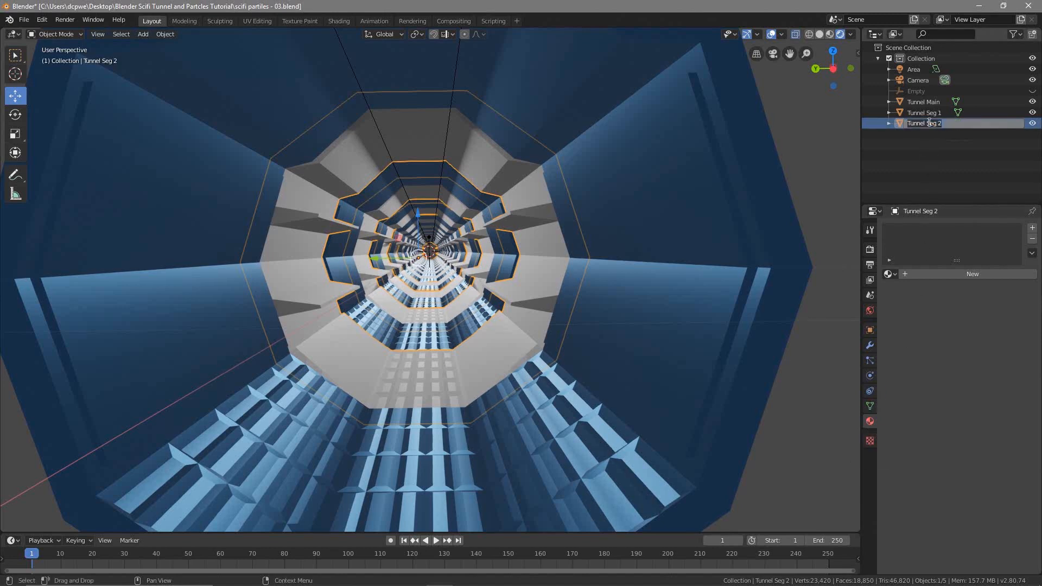
left_click(942, 275)
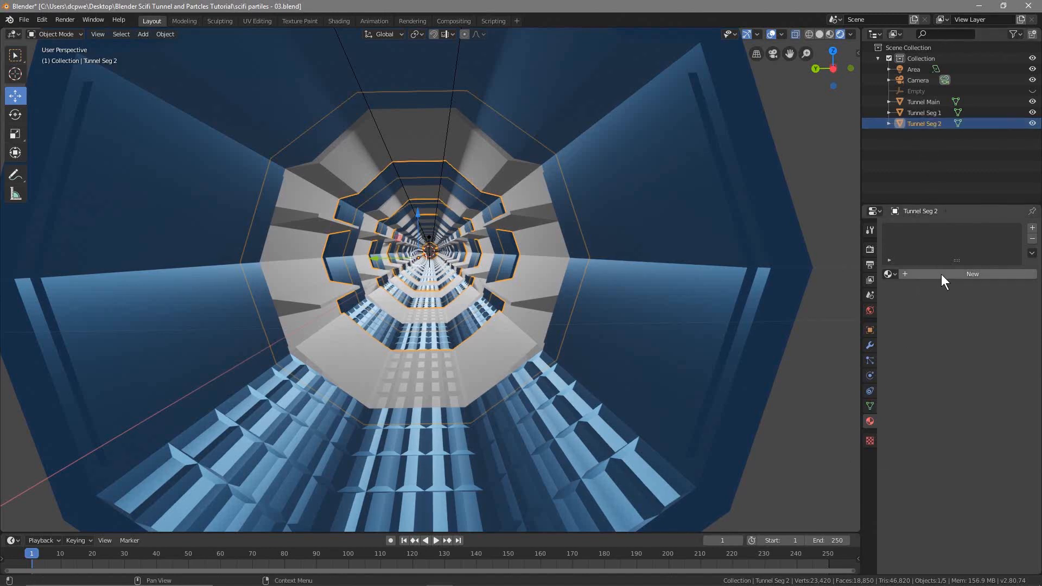
left_click(941, 275)
left_click(930, 274)
key("ctrl+v")
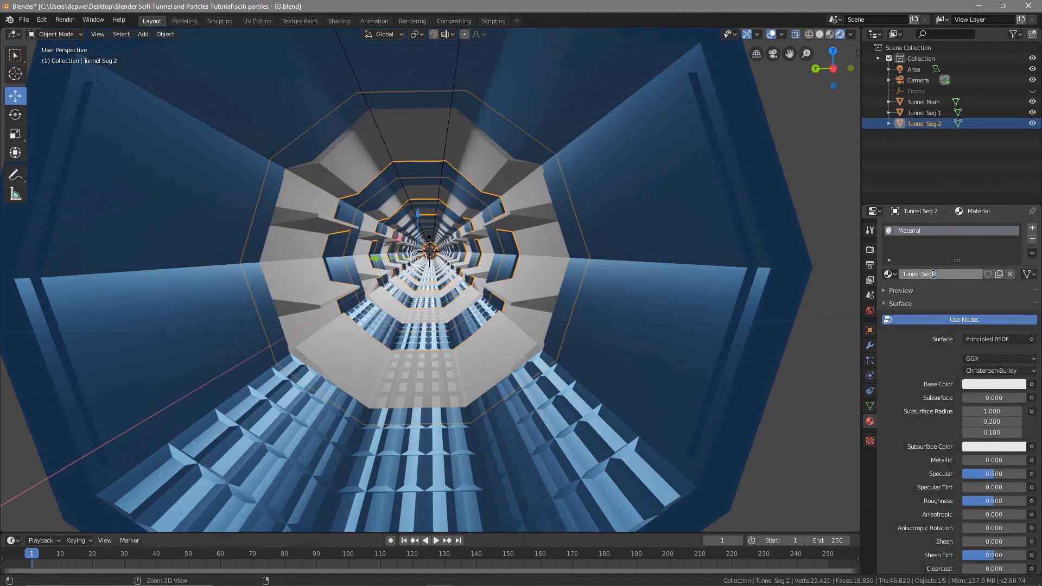
key("Return")
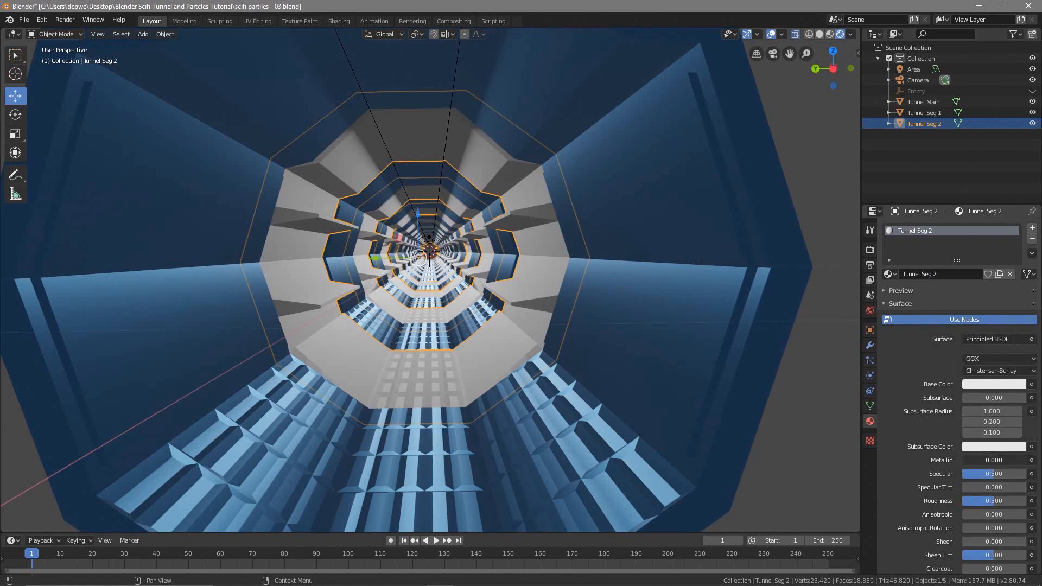
left_click_drag(970, 461, 1026, 460)
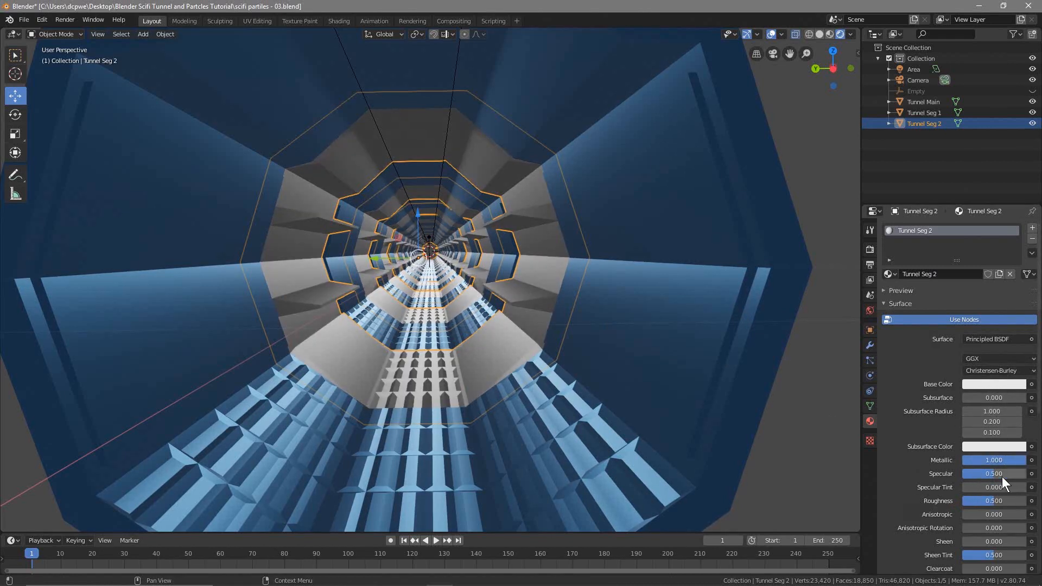
Step: Set the Tunnel Seg 2 material's Roughness to 0.300
left_click_drag(991, 503, 982, 502)
left_click(982, 500)
left_click_drag(980, 500, 1008, 502)
key("BackSpace")
key("Return")
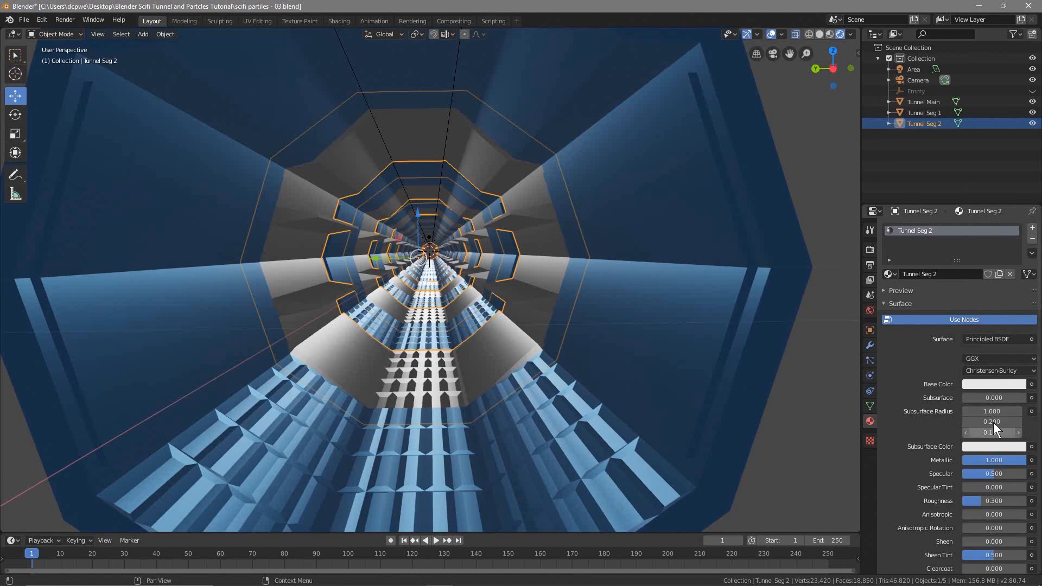
Step: Darken the Tunnel Seg 2 material's base color to a light grey with a value of about 0.733
left_click(989, 384)
mouse_move(971, 267)
left_mouse_down()
mouse_move(962, 254)
mouse_move(986, 249)
mouse_move(983, 268)
mouse_move(971, 267)
left_mouse_up()
mouse_move(1018, 235)
left_mouse_down()
mouse_move(1017, 263)
mouse_move(1018, 249)
left_mouse_up()
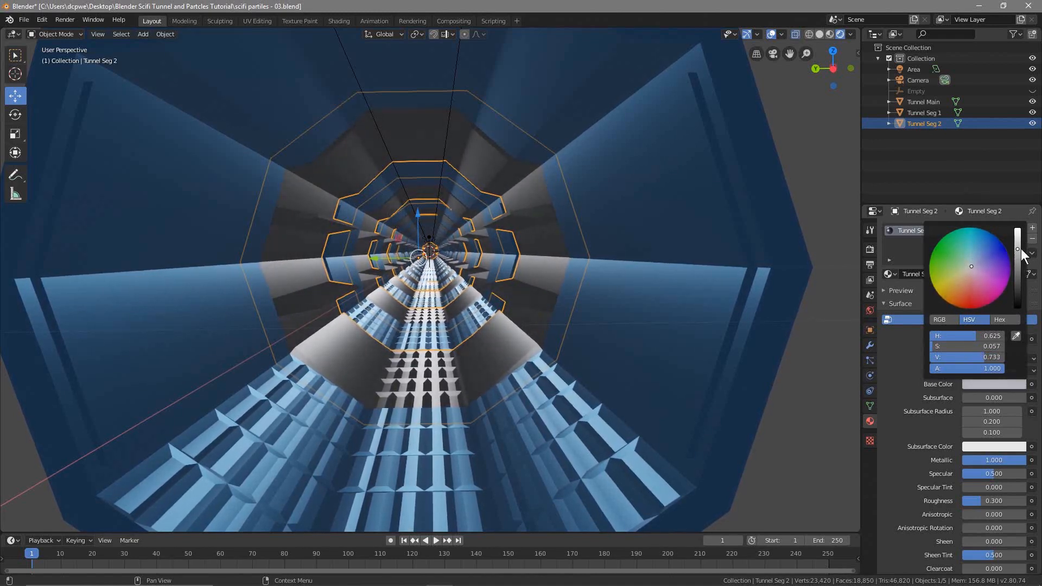
Step: Hide the viewport overlays to show the lit tunnel interior without selection outlines
left_click(769, 34)
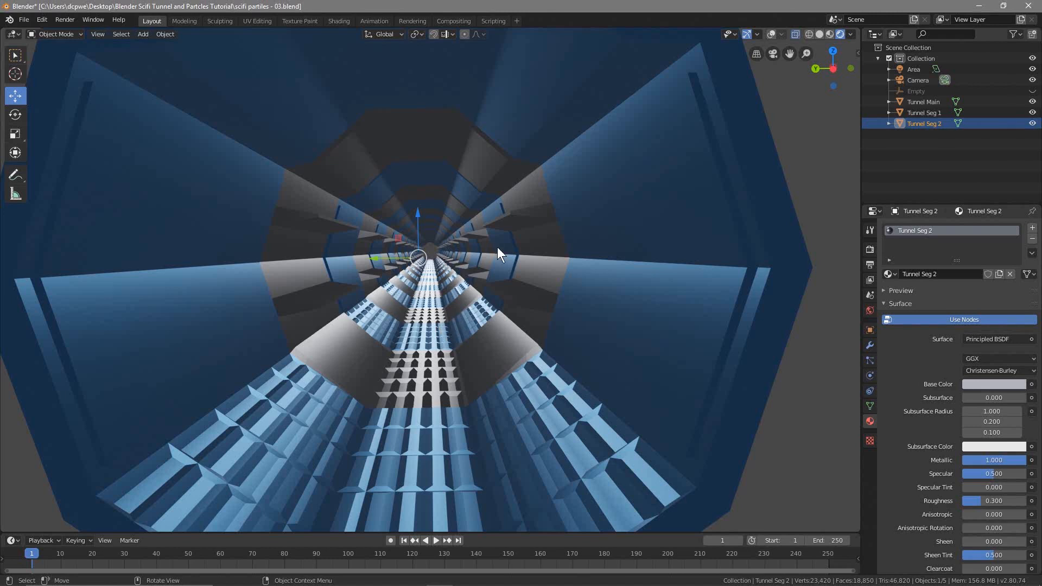
left_click(869, 249)
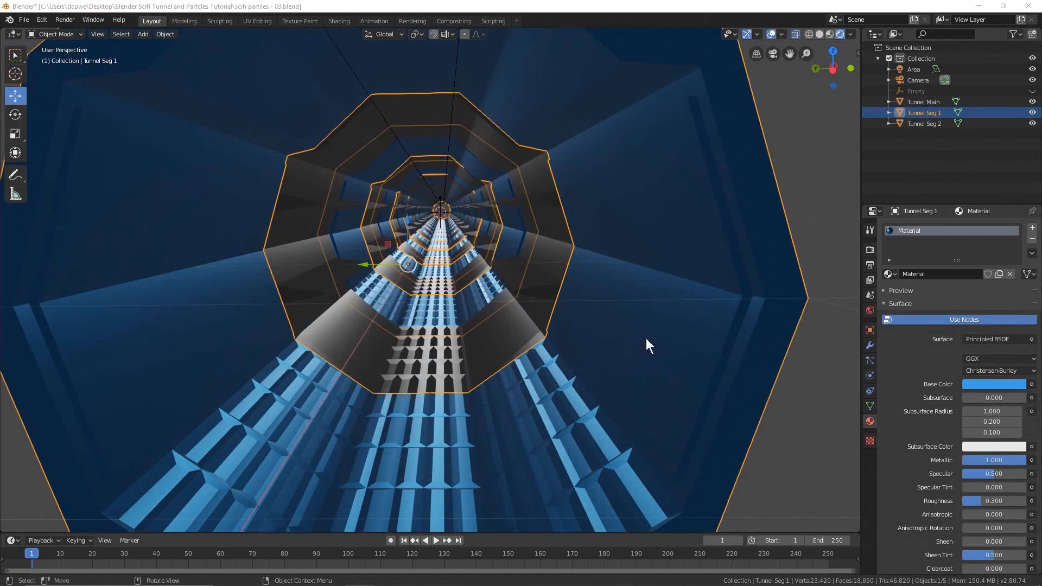
left_click(772, 34)
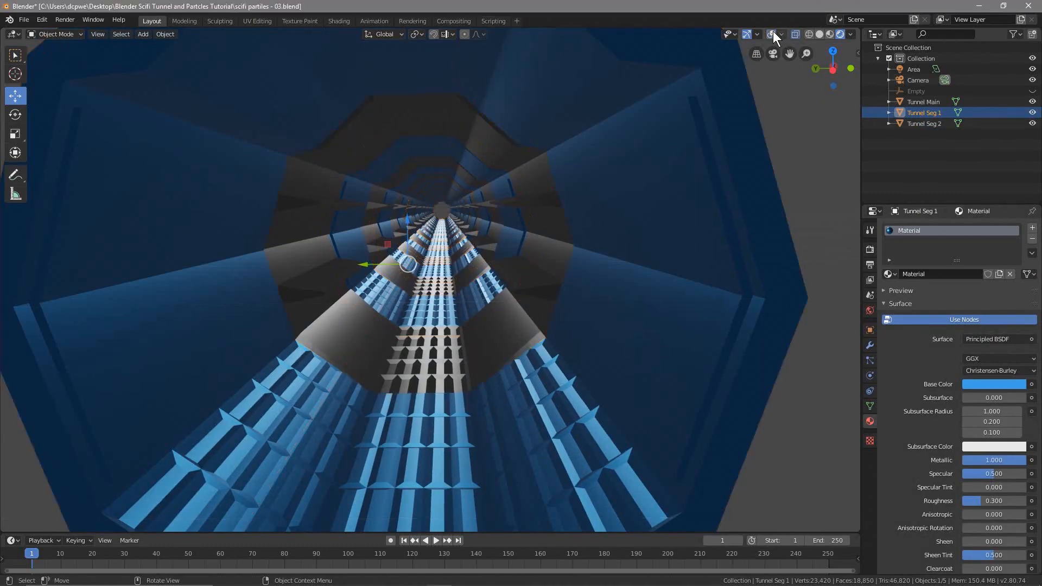
left_click(771, 34)
left_click(771, 34)
scroll(423, 295, "up", 2)
scroll(422, 294, "down", 3)
scroll(454, 304, "up", 2)
middle_click_drag(454, 304, 449, 291)
Step: Review the material settings of the Tunnel Seg 1 and Tunnel Seg 2 objects, comparing the view with and without overlays
left_click(917, 124)
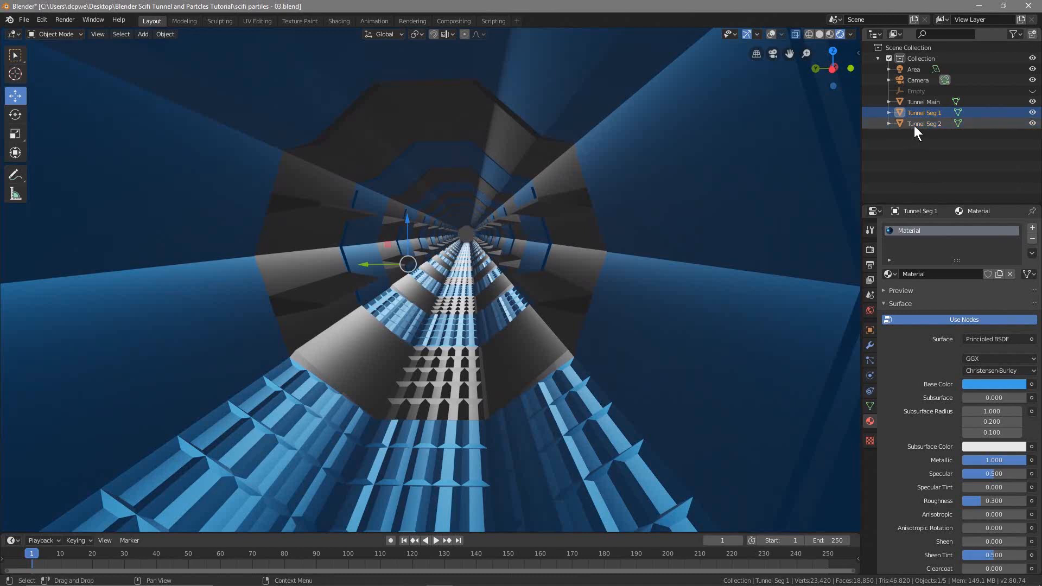
left_click(918, 111)
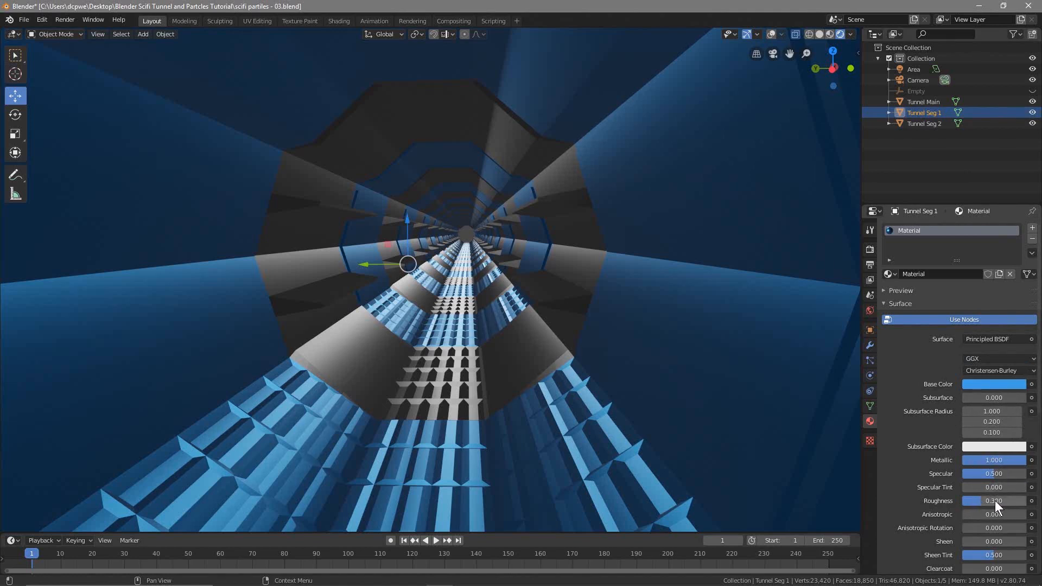
left_click(918, 122)
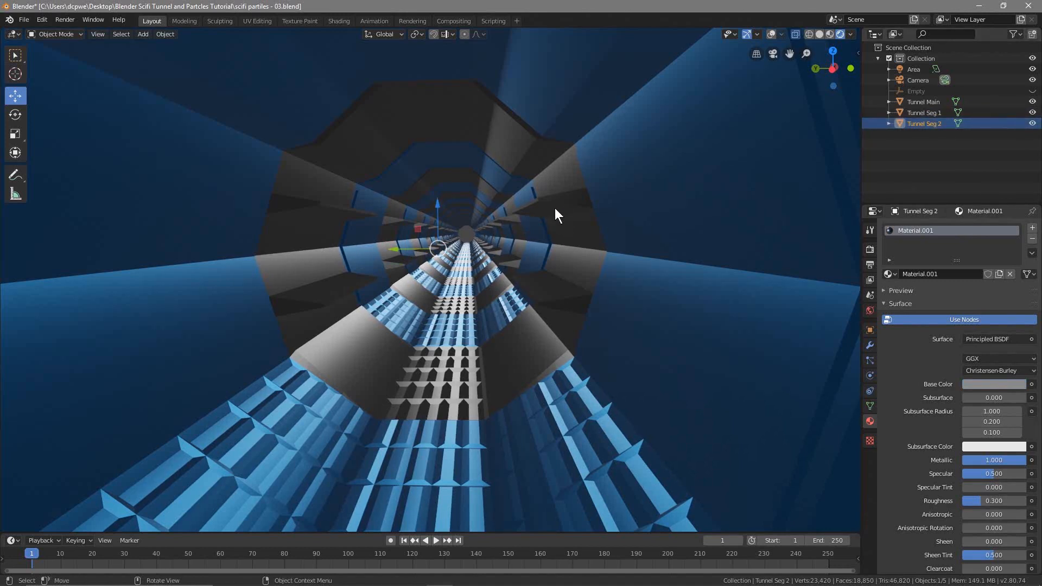
left_click(768, 35)
left_click(768, 35)
left_click(768, 35)
left_click(768, 36)
Step: Set the Eevee sampling to 128 render samples and 96 viewport samples
left_click(871, 251)
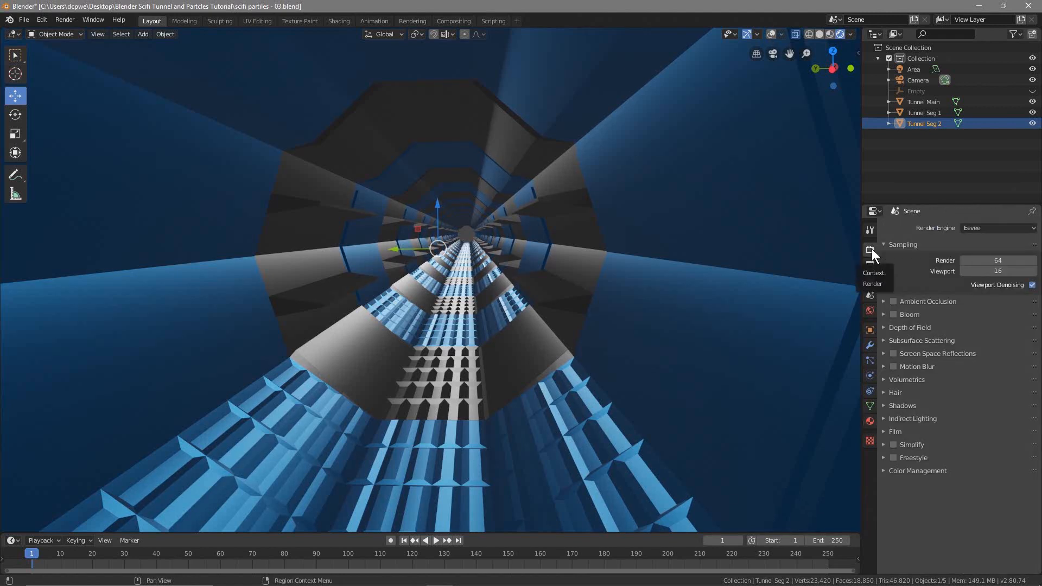
left_click(987, 262)
type("128")
key("Return")
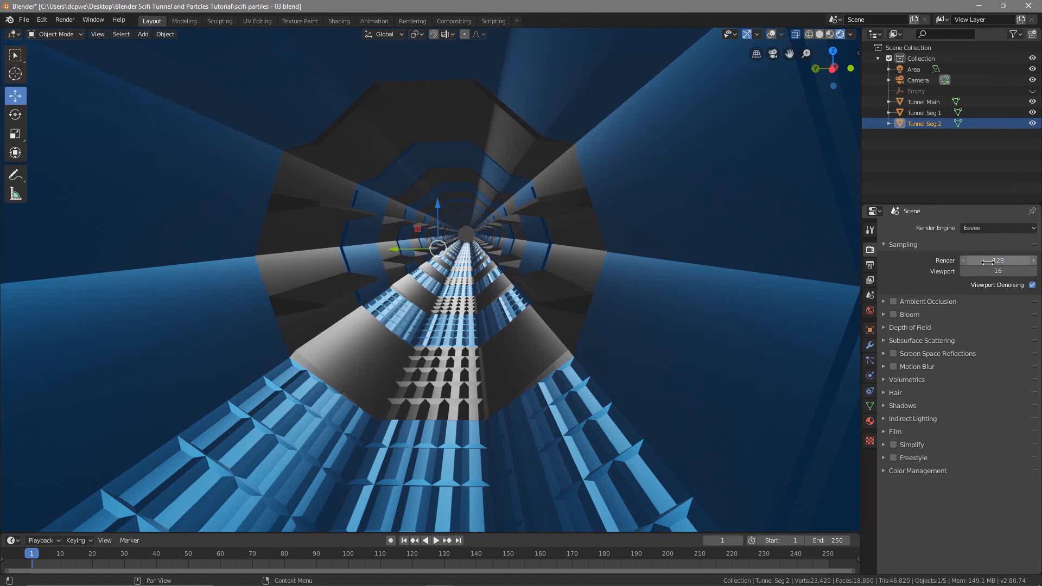
left_click(994, 271)
type("9")
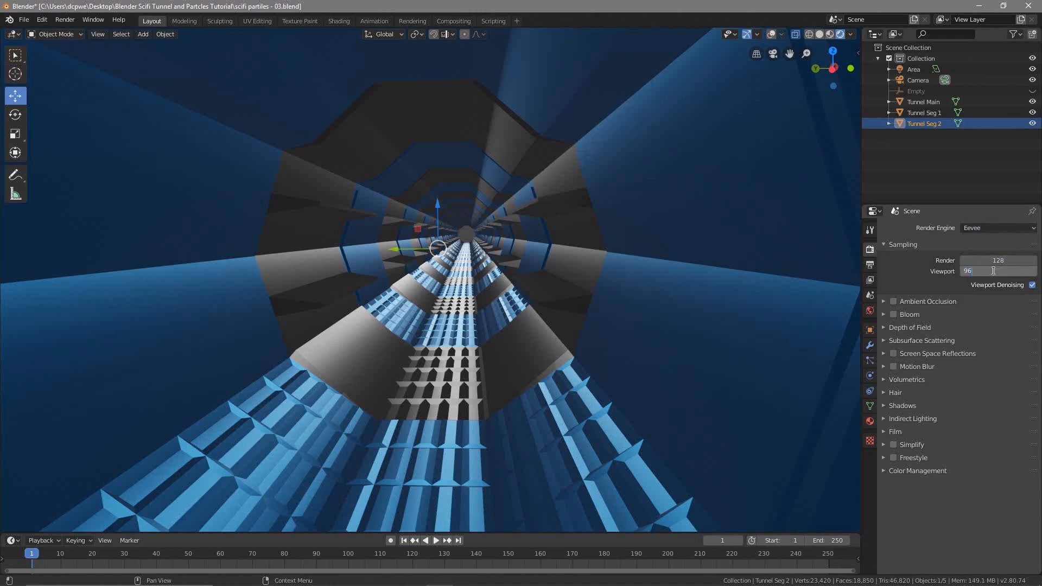
type("6")
key("Return")
Step: Enable Bloom and Screen Space Reflections for the Eevee render
left_click(893, 314)
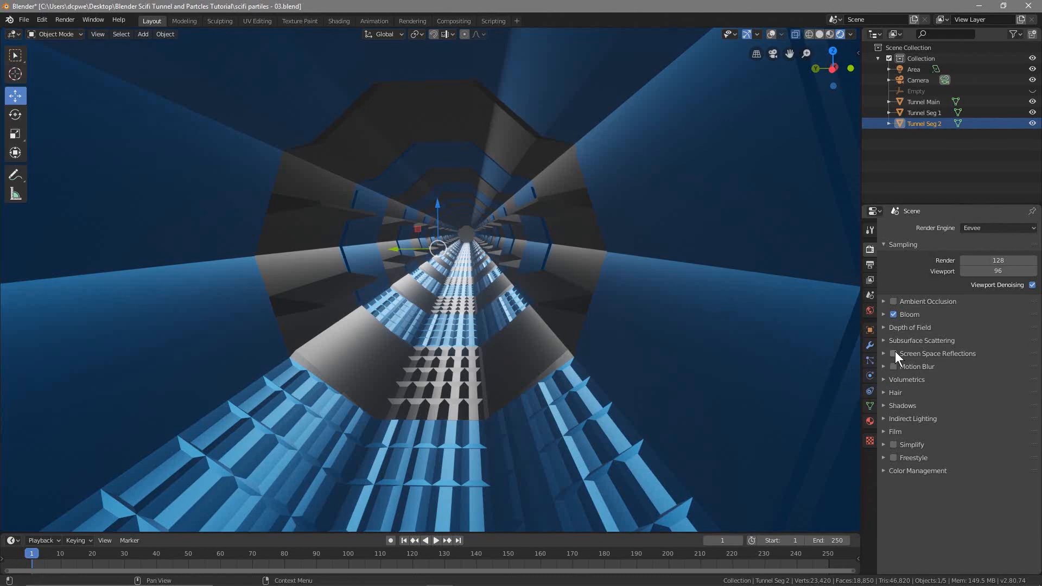
left_click(894, 351)
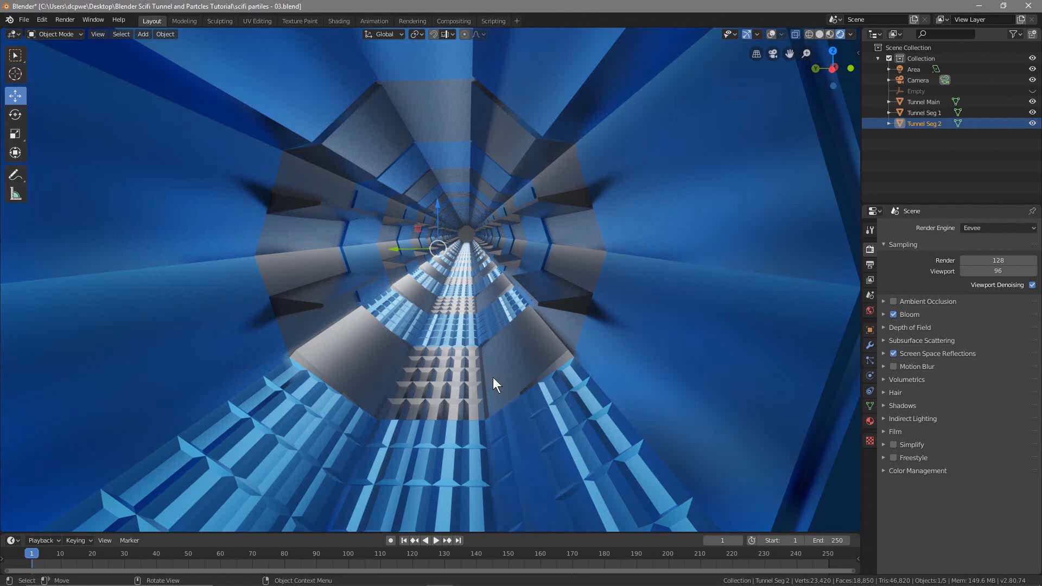
Step: Set the Volumetrics tile size to 2px and its samples to 128
left_click(886, 380)
left_click(984, 422)
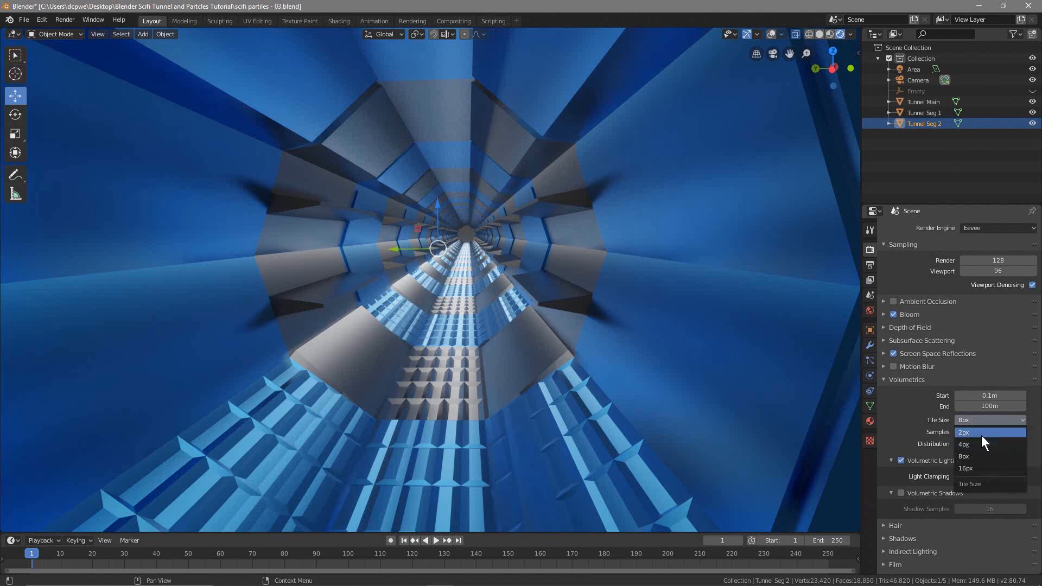
left_click(981, 435)
left_click(988, 434)
type("128")
key("Return")
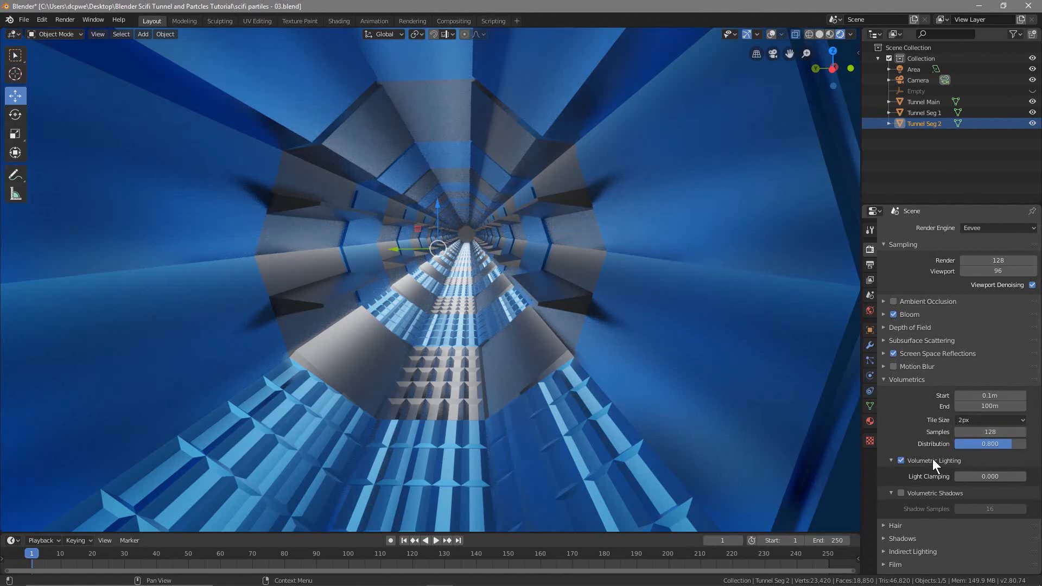
Step: Disable Half Res Trace for Screen Space Reflections and set both Trace Precision and Max Roughness to 1.000
left_click(885, 352)
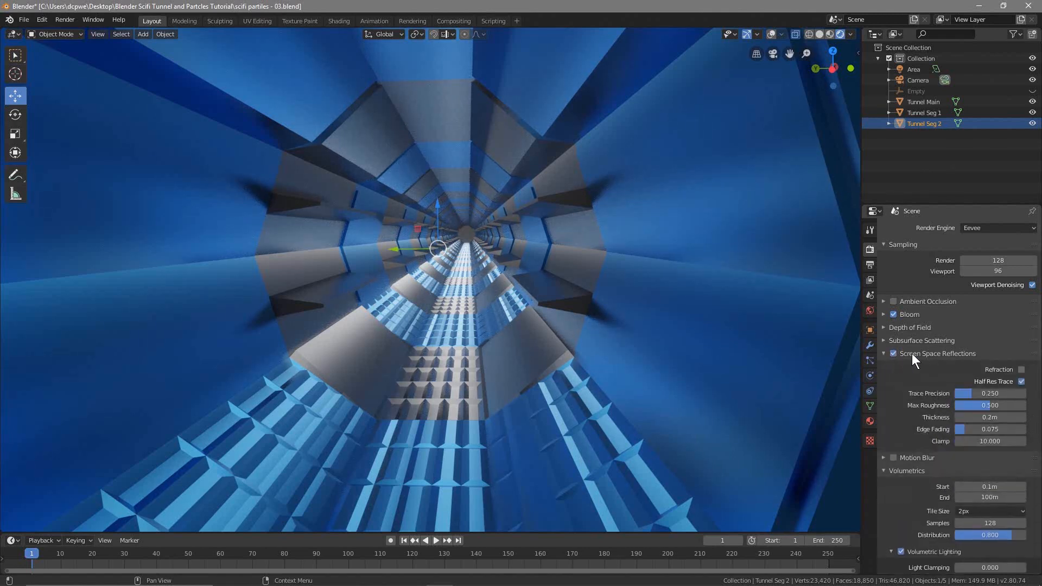
left_click(1021, 382)
left_click_drag(971, 390, 1024, 390)
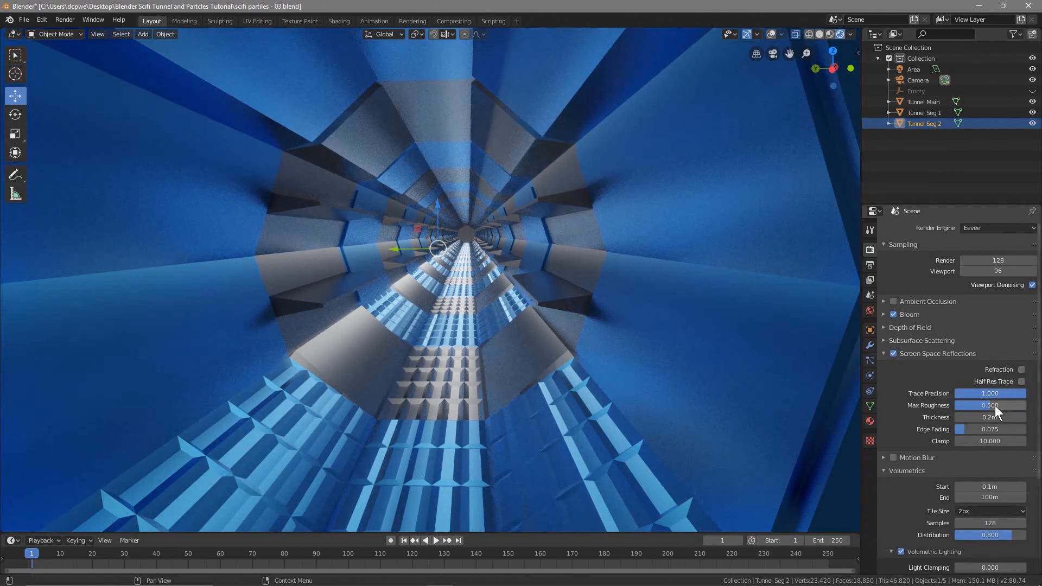
left_click_drag(992, 409, 1027, 408)
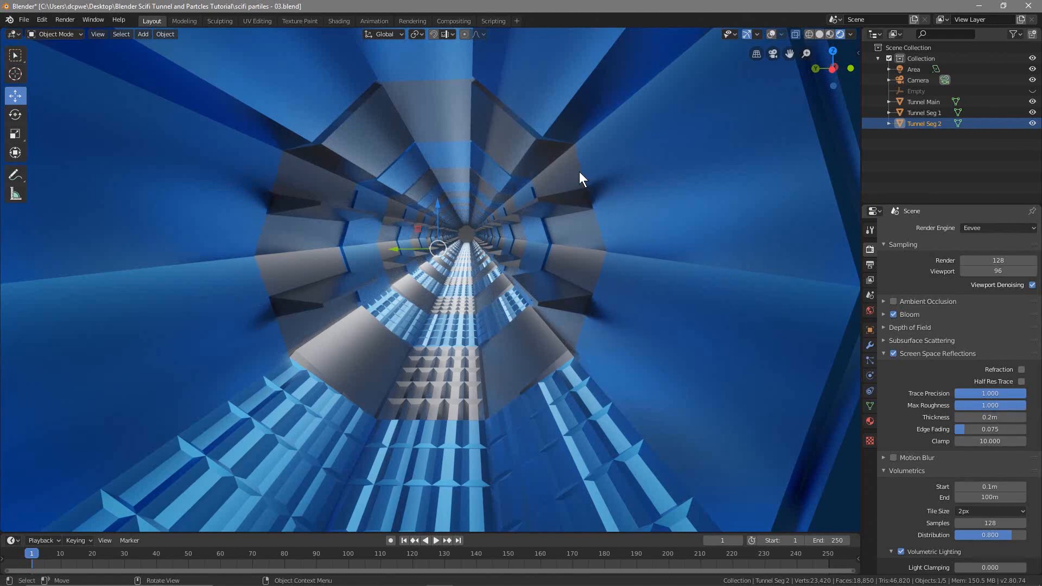
Step: Reduce the Screen Space Reflections thickness to 0.09 m
middle_click_drag(467, 278, 536, 248)
scroll(503, 321, "up", 2)
scroll(502, 321, "down", 3)
middle_click_drag(503, 321, 493, 329)
scroll(494, 329, "up", 2)
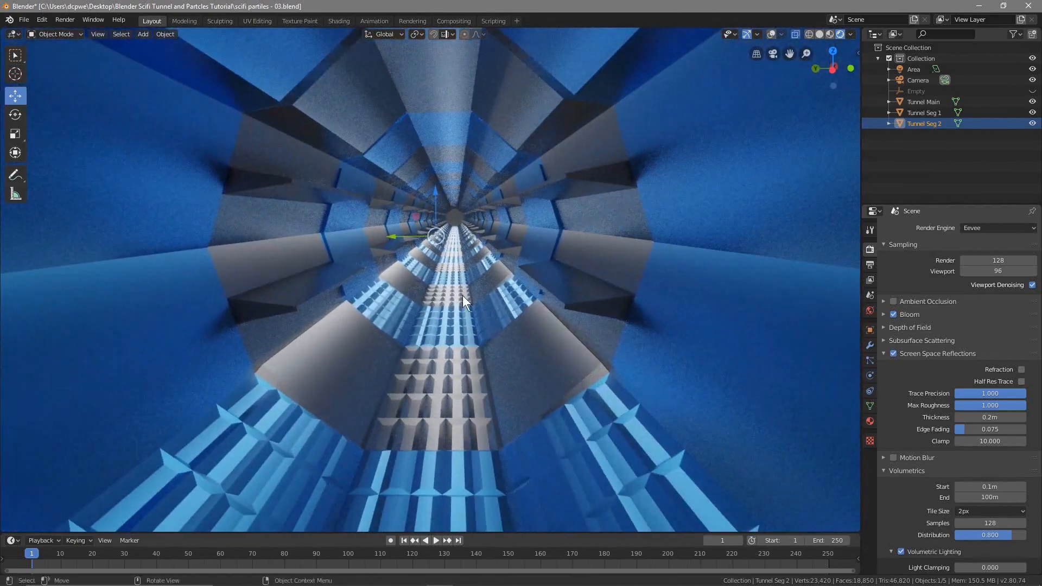
left_click_drag(973, 417, 923, 418)
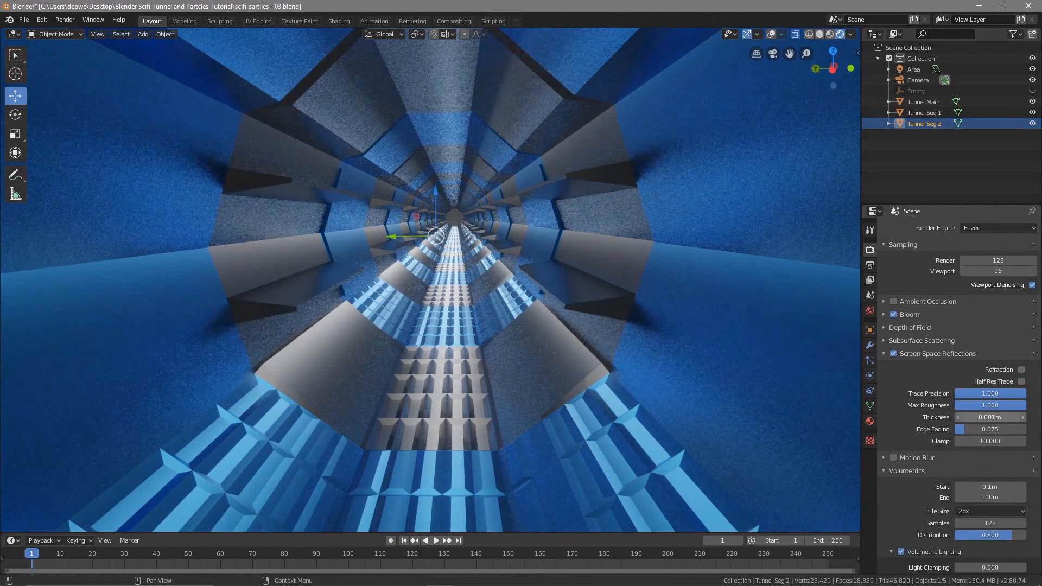
left_click_drag(923, 417, 940, 418)
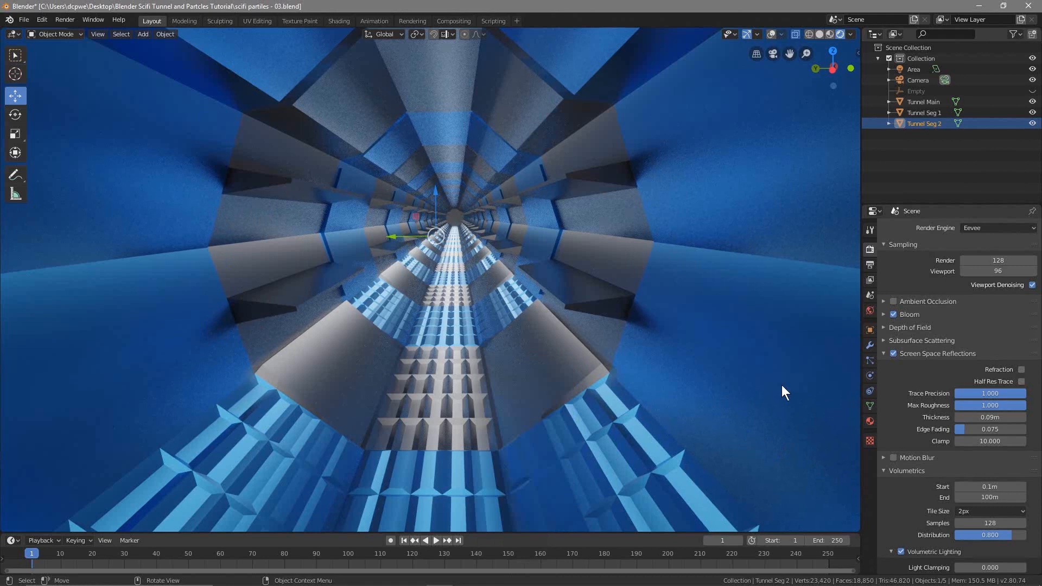
Step: Set the Bloom intensity to 0.051
left_click(885, 313)
mouse_move(979, 376)
left_mouse_down()
mouse_move(1015, 377)
mouse_move(955, 376)
mouse_move(992, 377)
left_mouse_up()
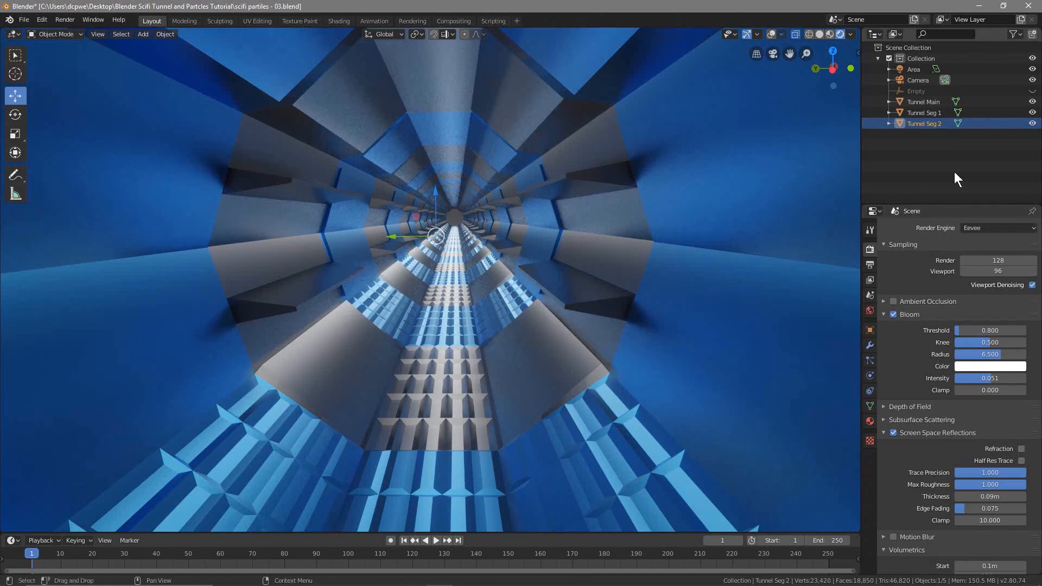
Step: Toggle the area light's visibility off and on to compare the tunnel with and without it
left_click(1033, 70)
left_click(1032, 69)
left_click(1032, 69)
left_click(1032, 69)
left_click(1032, 70)
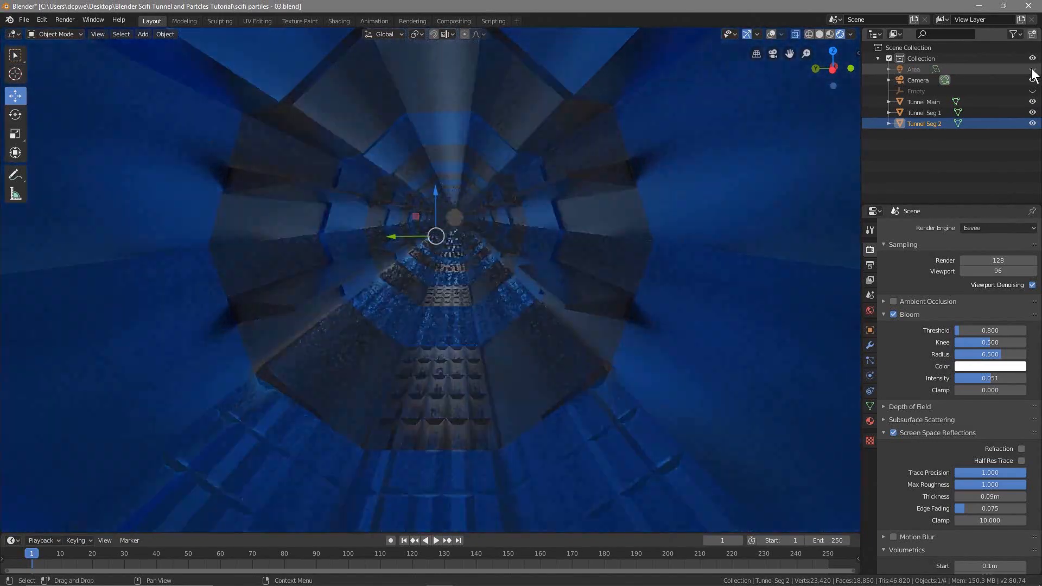
left_click(1033, 70)
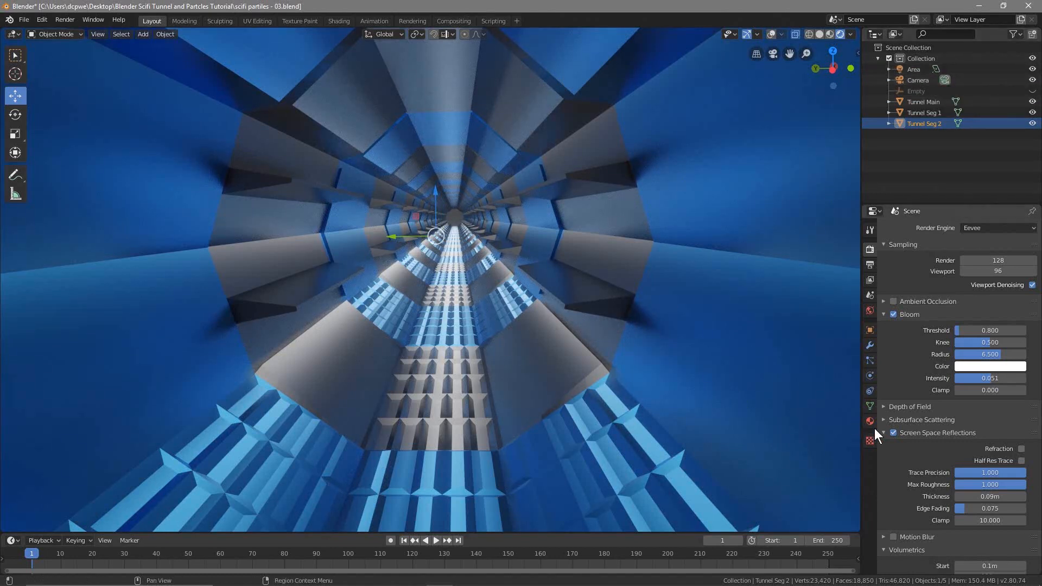
Step: Change the area light's color to a bright red
left_click(921, 72)
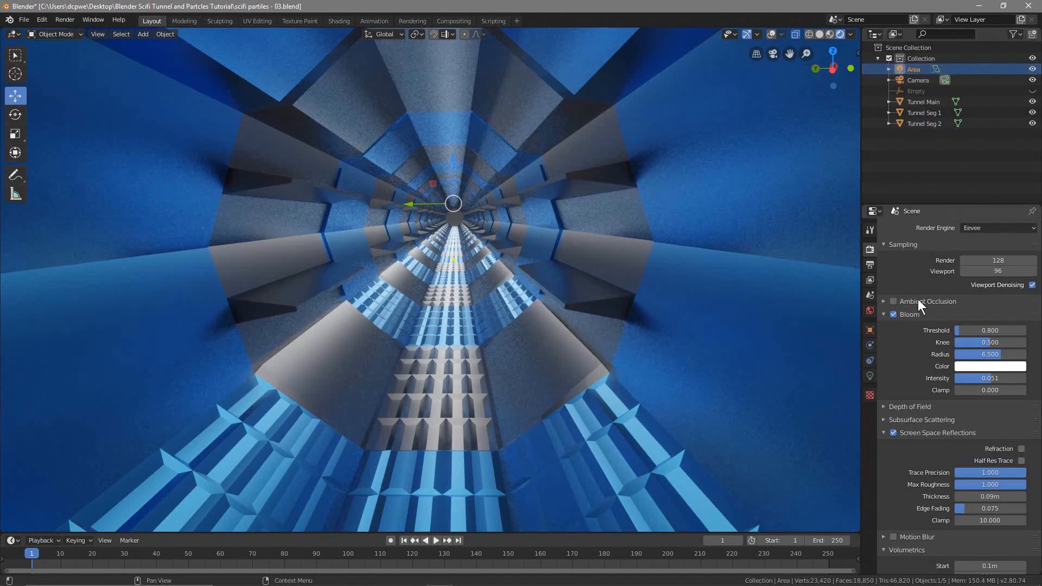
left_click(869, 376)
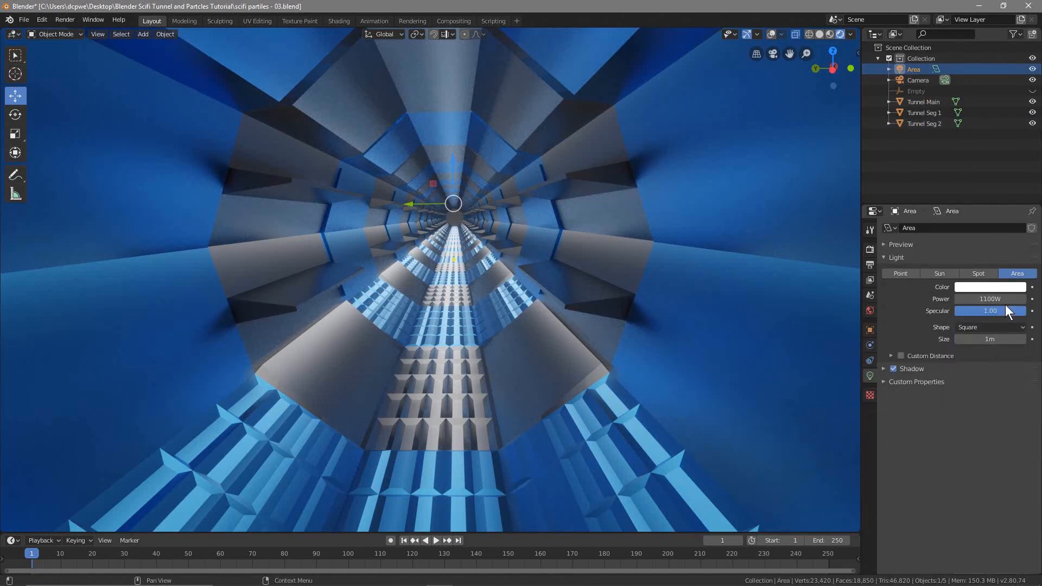
left_click(998, 286)
mouse_move(963, 210)
left_mouse_down()
mouse_move(993, 182)
mouse_move(981, 159)
mouse_move(941, 166)
mouse_move(938, 200)
mouse_move(972, 222)
mouse_move(949, 217)
mouse_move(974, 216)
left_mouse_up()
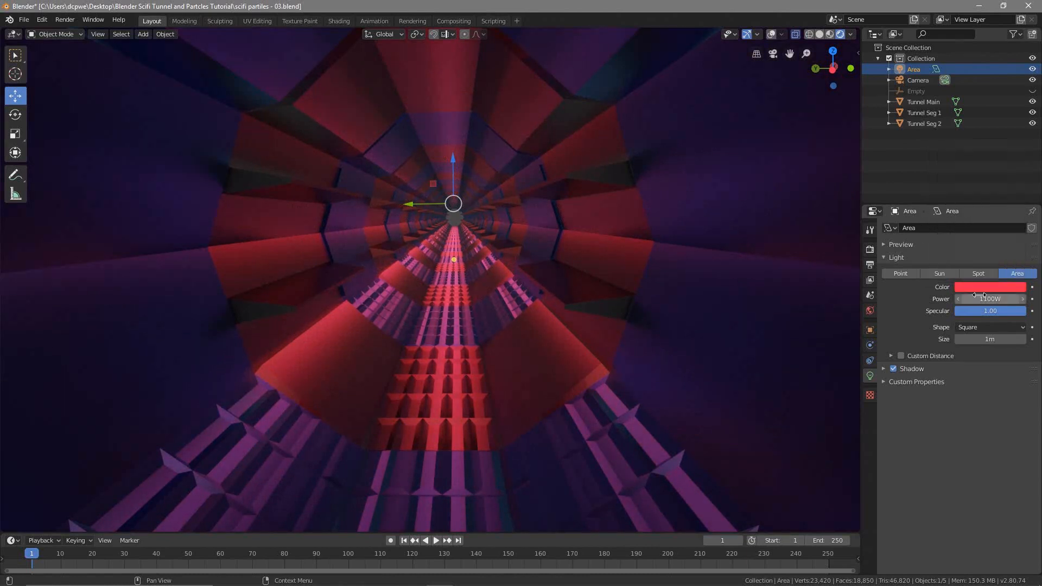
Step: Set the area light's power to 1110 W
mouse_move(985, 296)
left_mouse_down()
mouse_move(951, 296)
mouse_move(987, 296)
left_mouse_up()
double_click(996, 297)
type("110")
key("Return")
left_click(998, 298)
type("110")
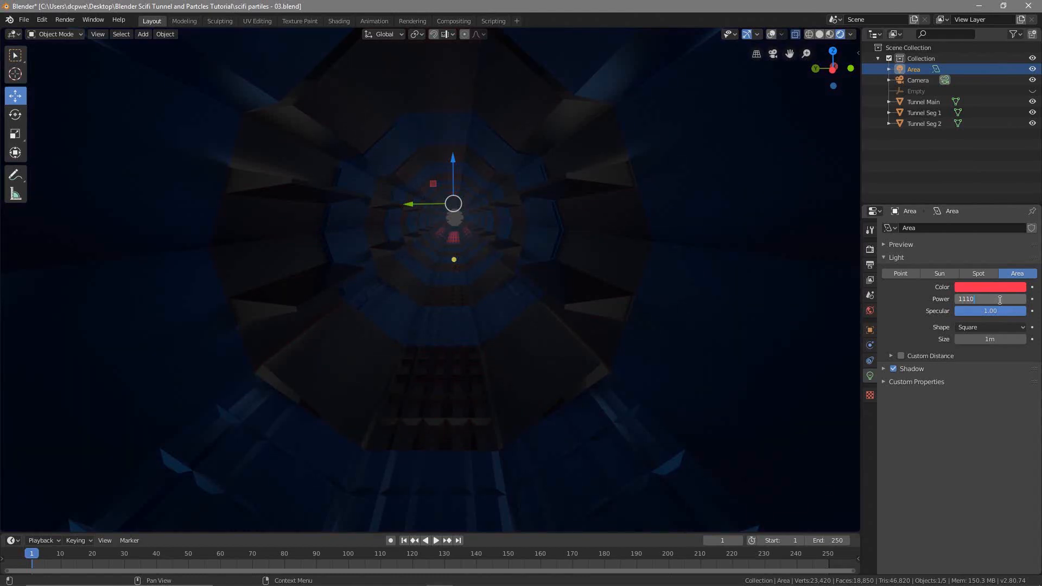
key("Return")
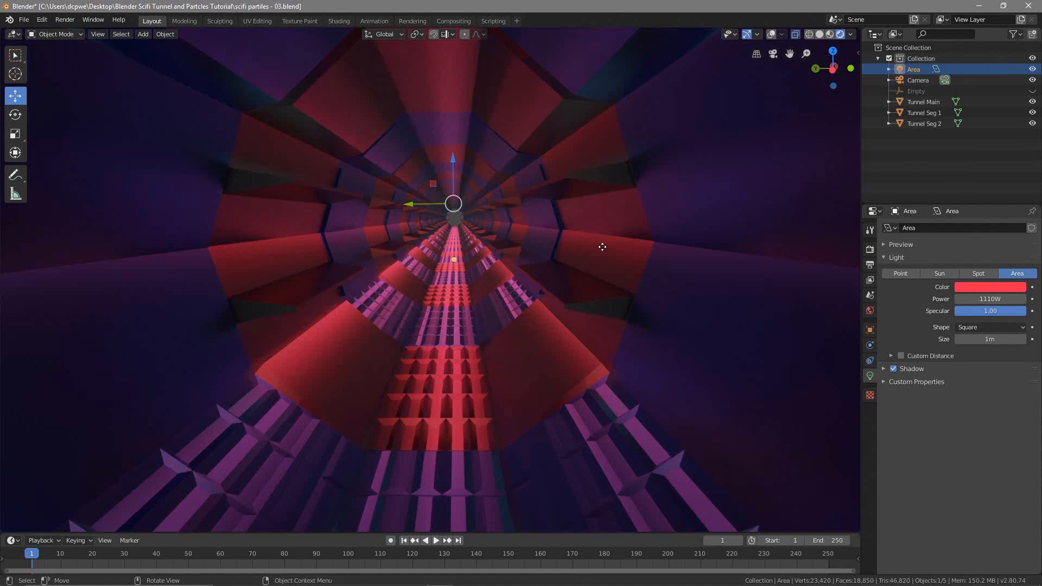
Step: Add a 2 m cube mesh at the world origin inside the tunnel
key("shift")
left_click(511, 232)
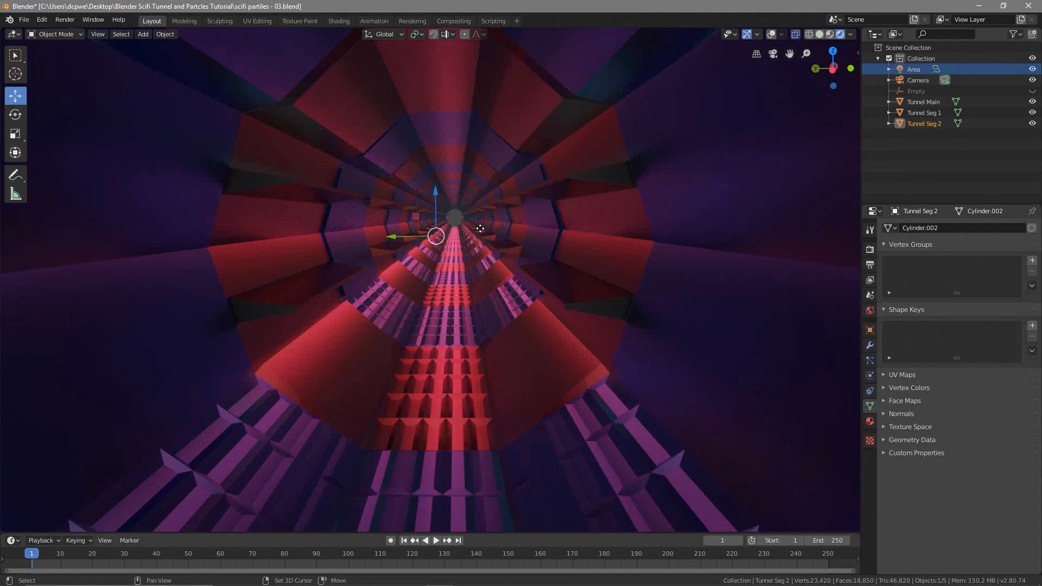
key("shift+a")
mouse_move(480, 229)
mouse_move(457, 108)
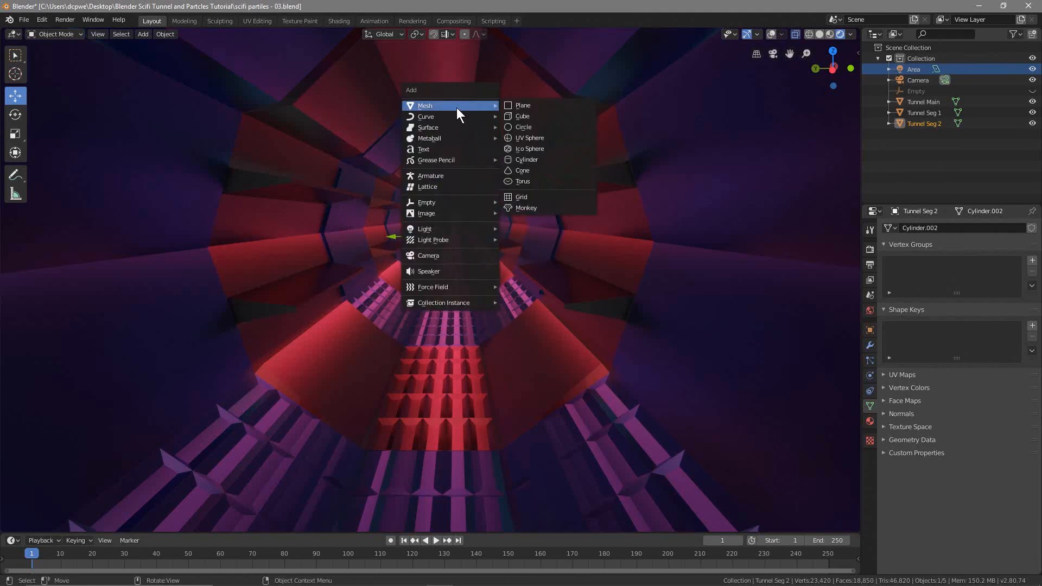
left_click(517, 117)
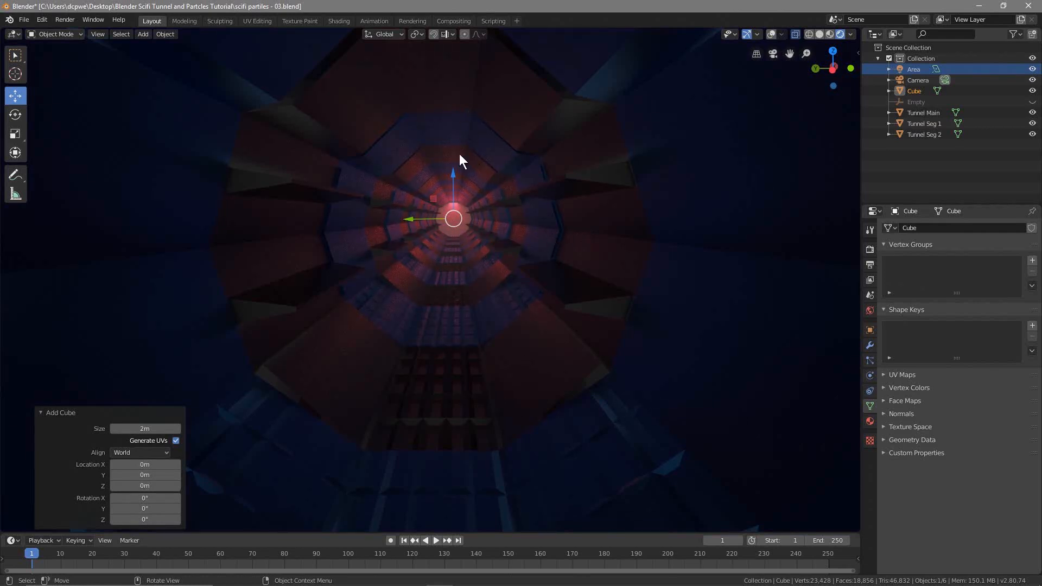
Step: Switch the viewport to wireframe shading and view the new cube and tunnel from the side
left_click(808, 33)
mouse_move(601, 188)
middle_mouse_down()
mouse_move(376, 209)
mouse_move(687, 222)
middle_mouse_up()
middle_click_drag(756, 265, 504, 321)
scroll(494, 292, "up", 2)
middle_click_drag(595, 367, 597, 277, "shift")
scroll(660, 279, "down", 2)
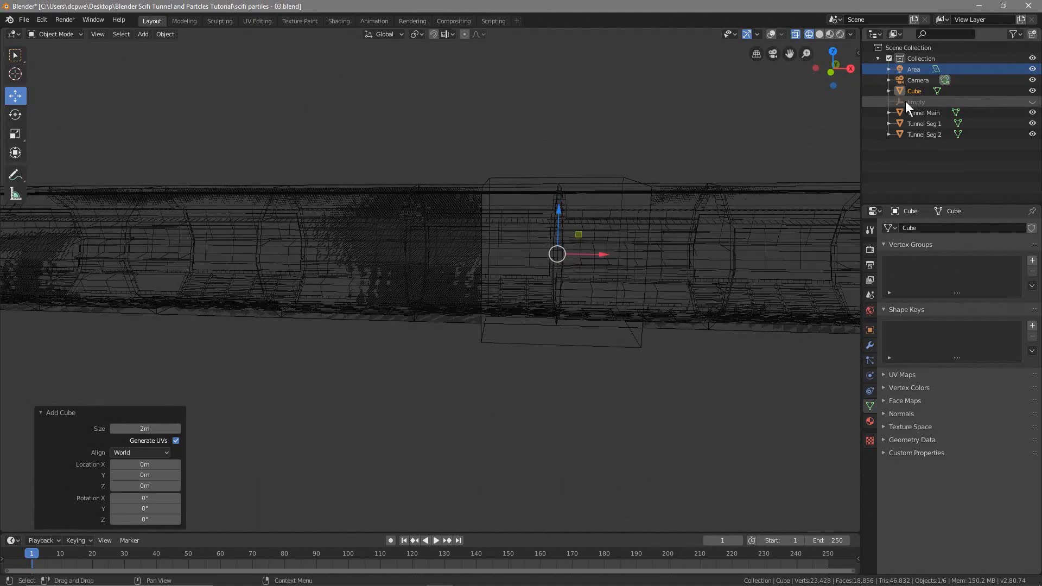
Step: Select the new cube and narrow it by reducing its Y scale to 0.340
left_click(923, 89)
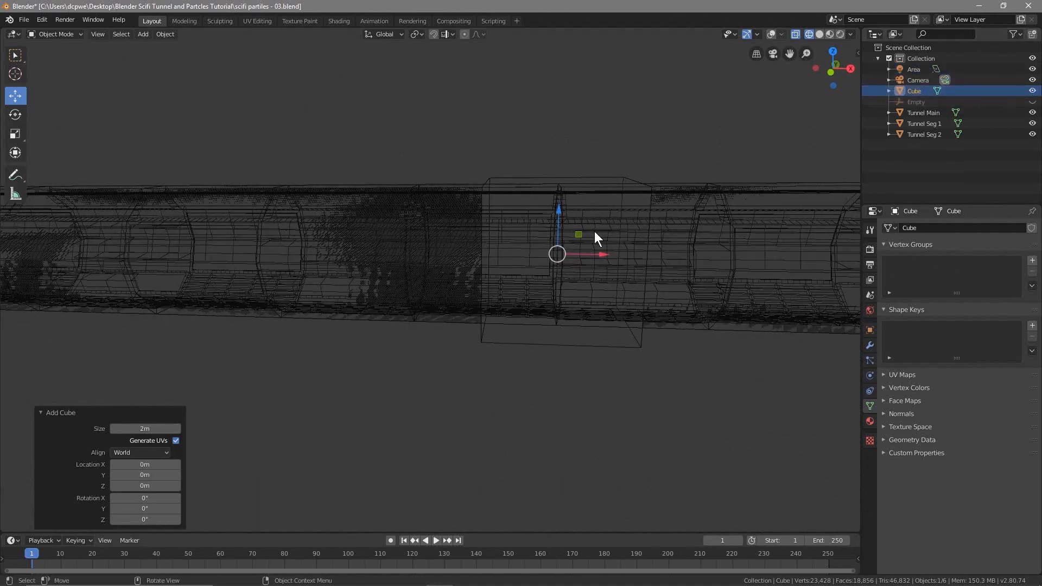
left_click(870, 329)
left_click_drag(988, 328, 950, 328)
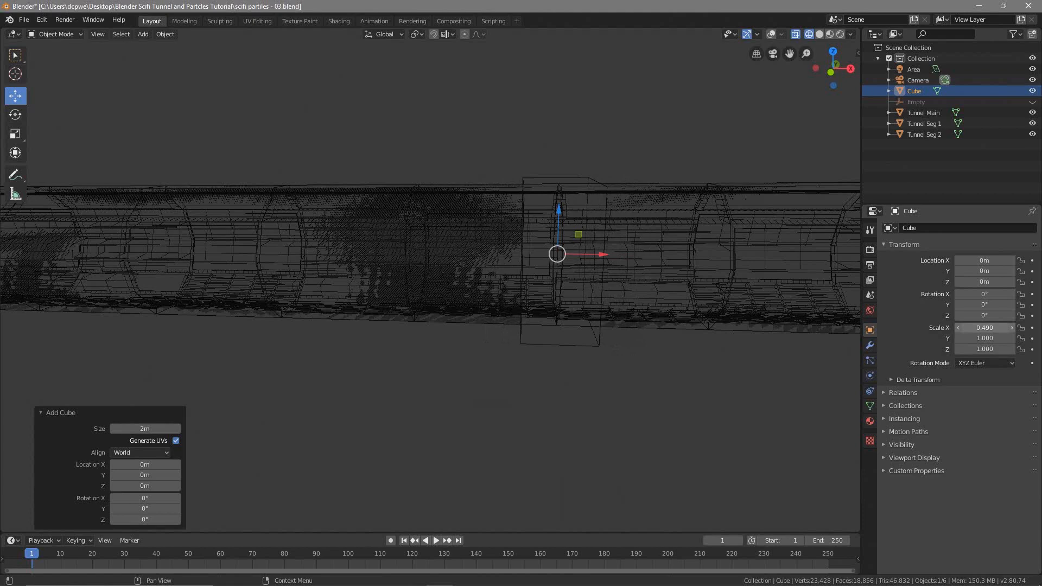
key("ctrl+z")
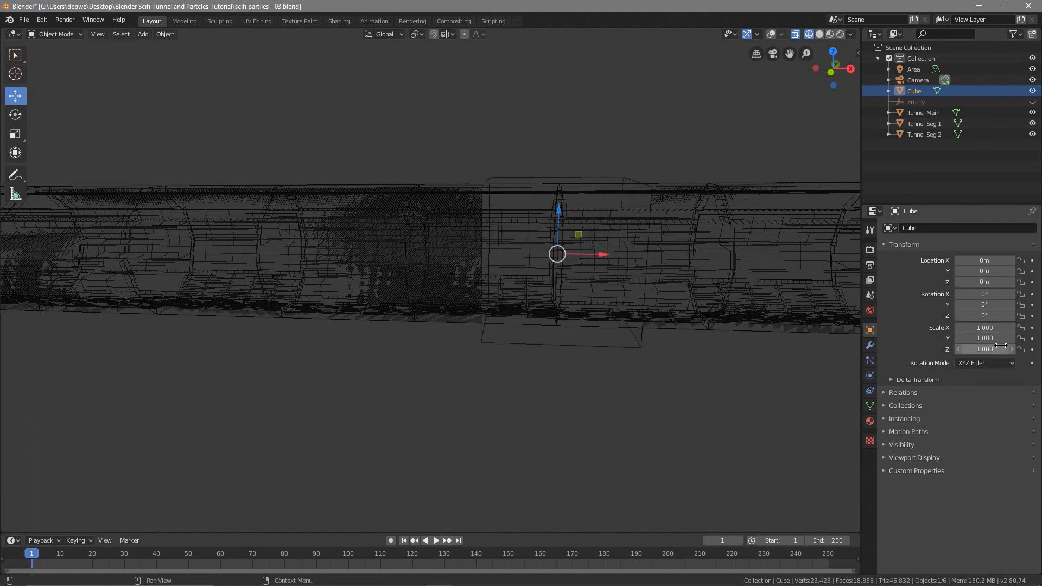
left_click_drag(988, 338, 958, 338)
mouse_move(752, 304)
middle_mouse_down()
mouse_move(735, 302)
mouse_move(725, 332)
mouse_move(745, 311)
middle_mouse_up()
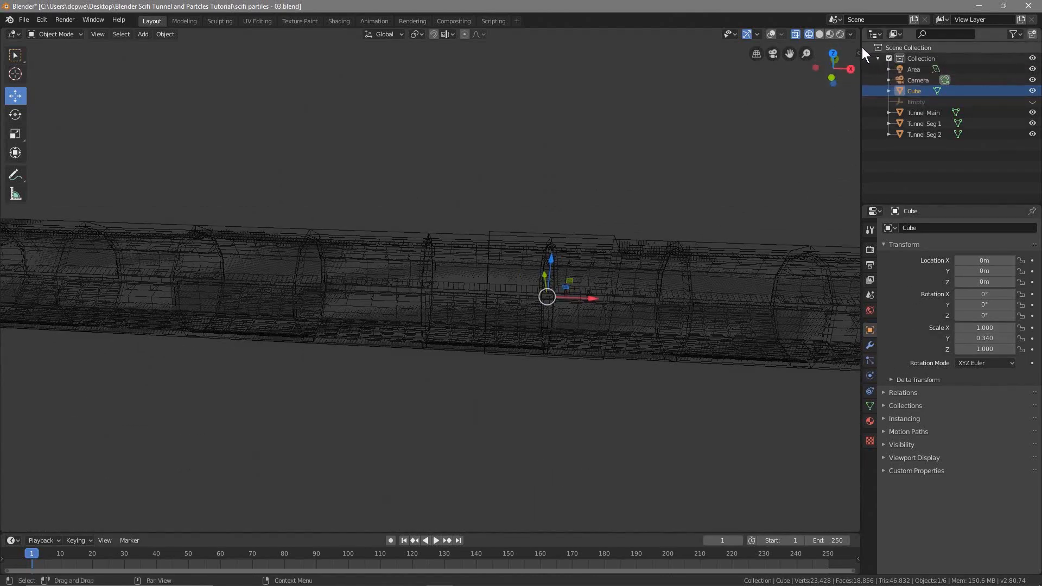
Step: Lock the 3D view to the Cube object instead of the Empty and centre the view on it
key("n")
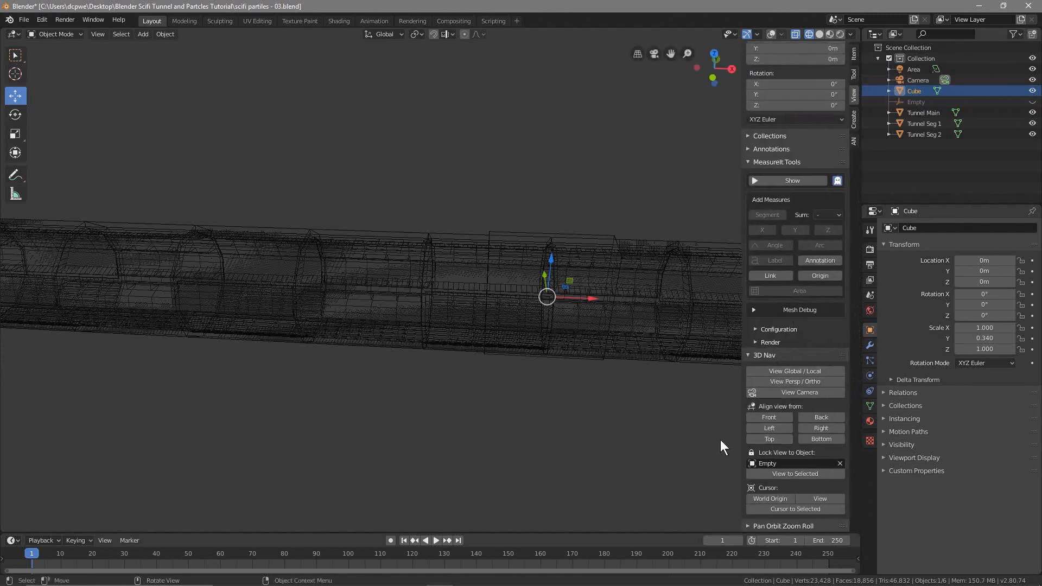
left_click(817, 464)
left_click(793, 499)
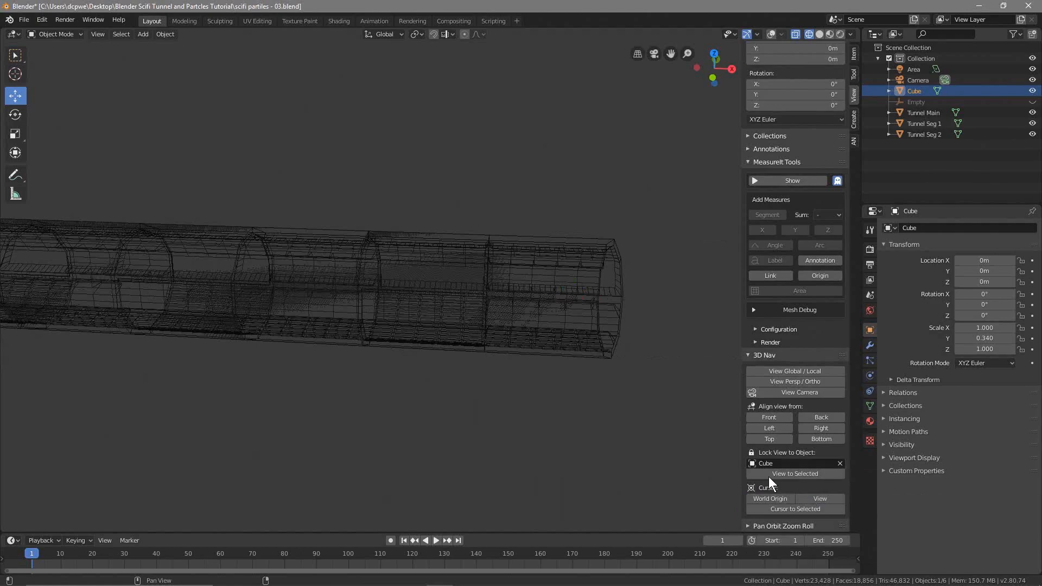
middle_click_drag(204, 354, 225, 353)
middle_click_drag(211, 314, 673, 342, "shift")
middle_click_drag(163, 265, 393, 317, "shift")
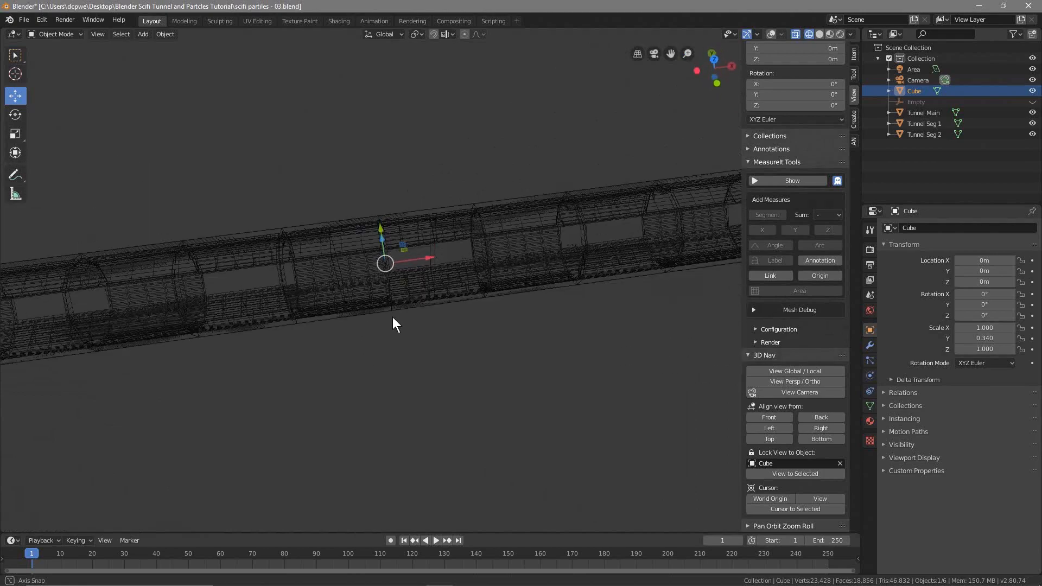
scroll(394, 303, "up", 5)
scroll(416, 280, "down", 3)
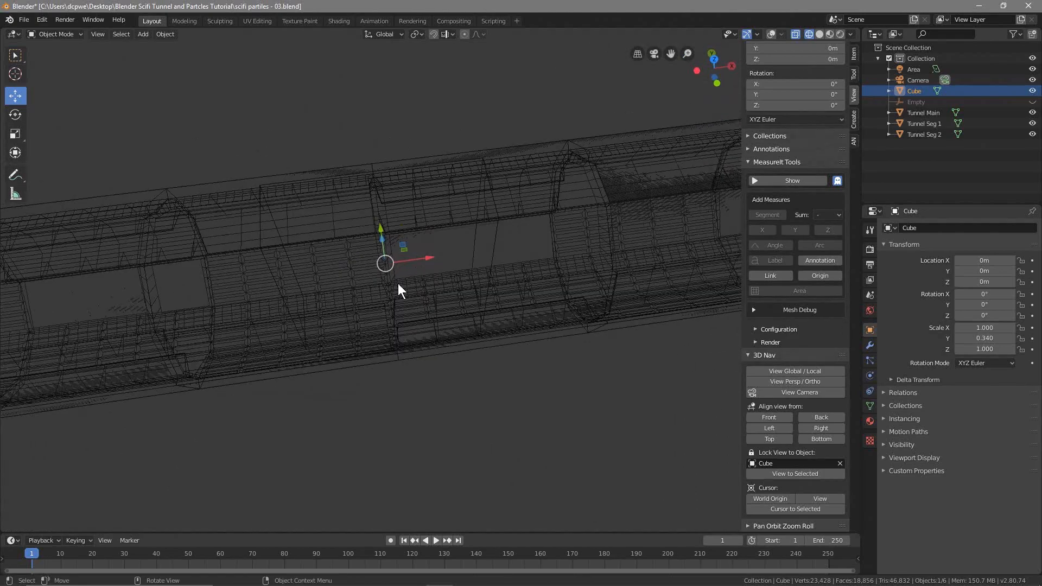
Step: Switch the viewport to solid shading with X-ray on
left_click(819, 34)
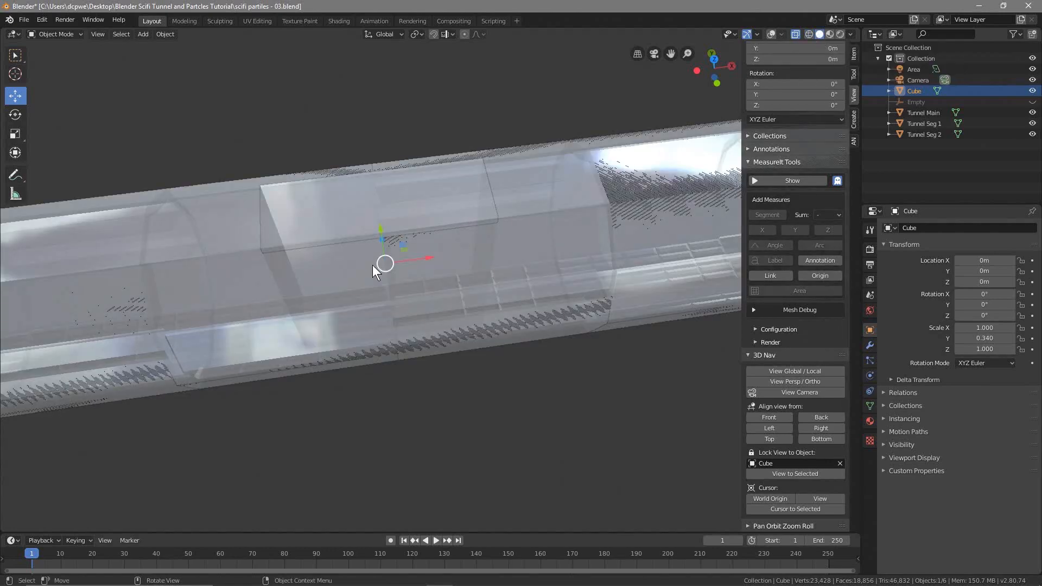
mouse_move(376, 256)
middle_mouse_down()
mouse_move(374, 209)
mouse_move(367, 255)
middle_mouse_up()
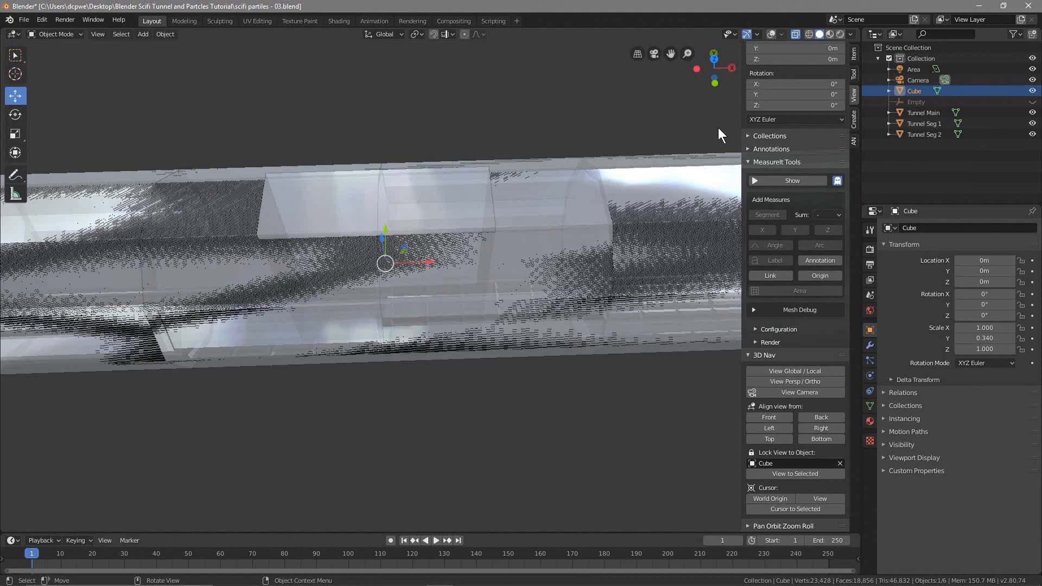
left_click(796, 32)
left_click(796, 32)
Step: Flatten the cube inside the tunnel by setting its Y scale to 0.250 and Z scale to 0.050
middle_click_drag(372, 246, 486, 190)
scroll(438, 200, "down", 5)
scroll(437, 200, "up", 4)
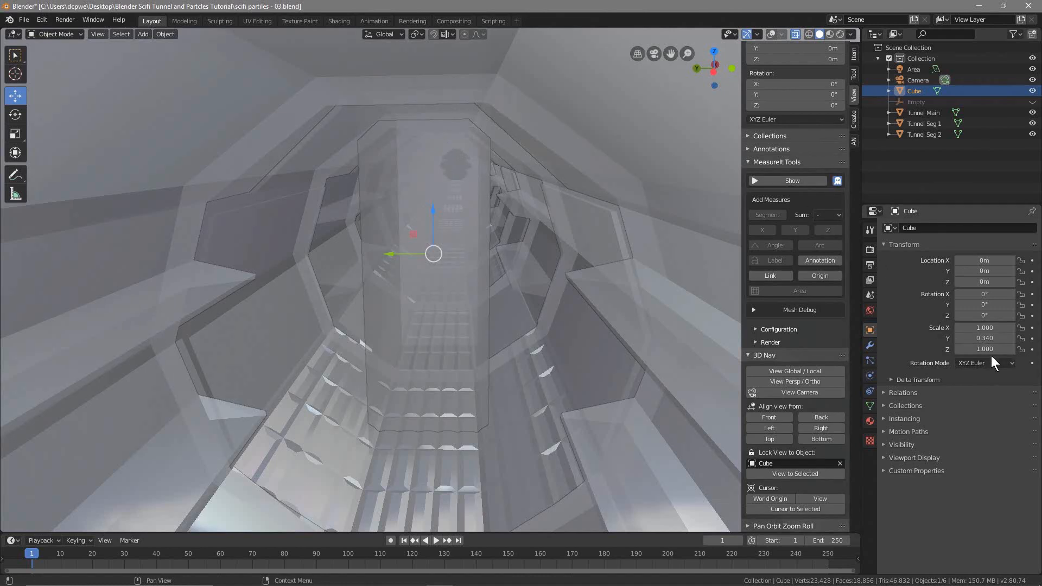
mouse_move(985, 338)
left_mouse_down()
mouse_move(956, 338)
mouse_move(968, 338)
left_mouse_up()
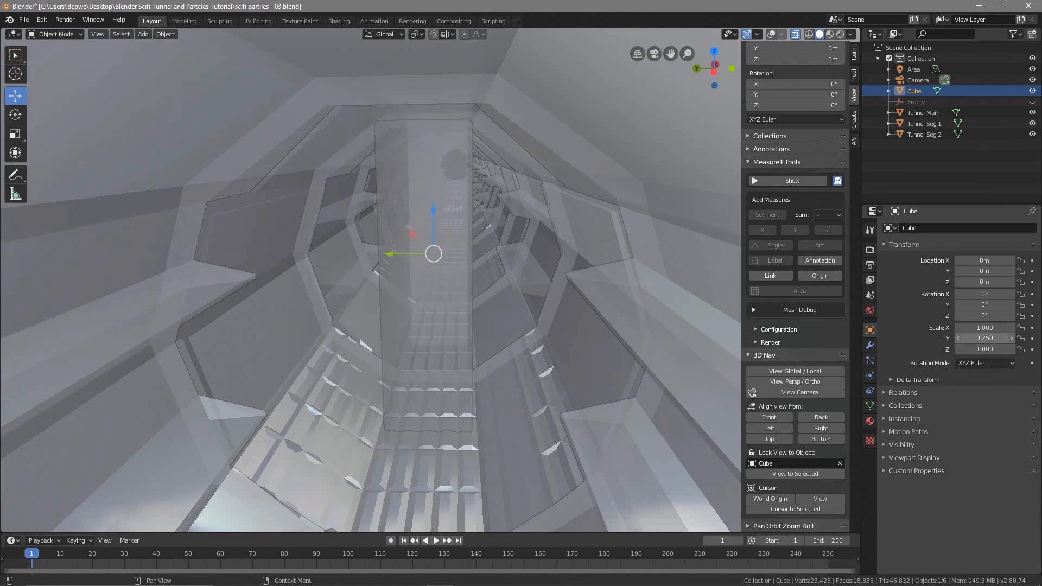
left_click_drag(985, 349, 931, 349)
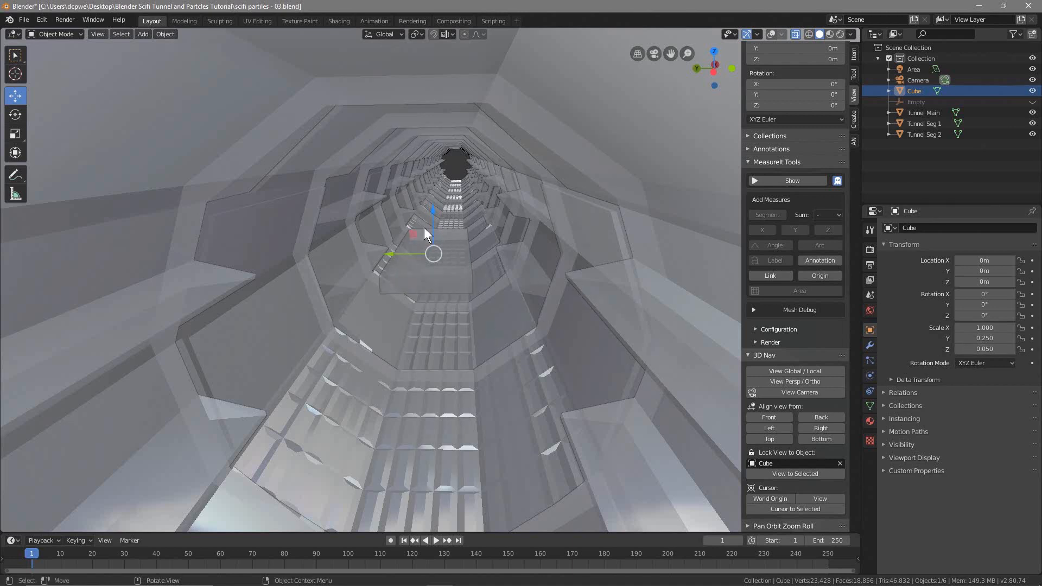
Step: Move the flattened cube up along Z to the tunnel ceiling, at a height of about 0.768 m
key("g")
key("z")
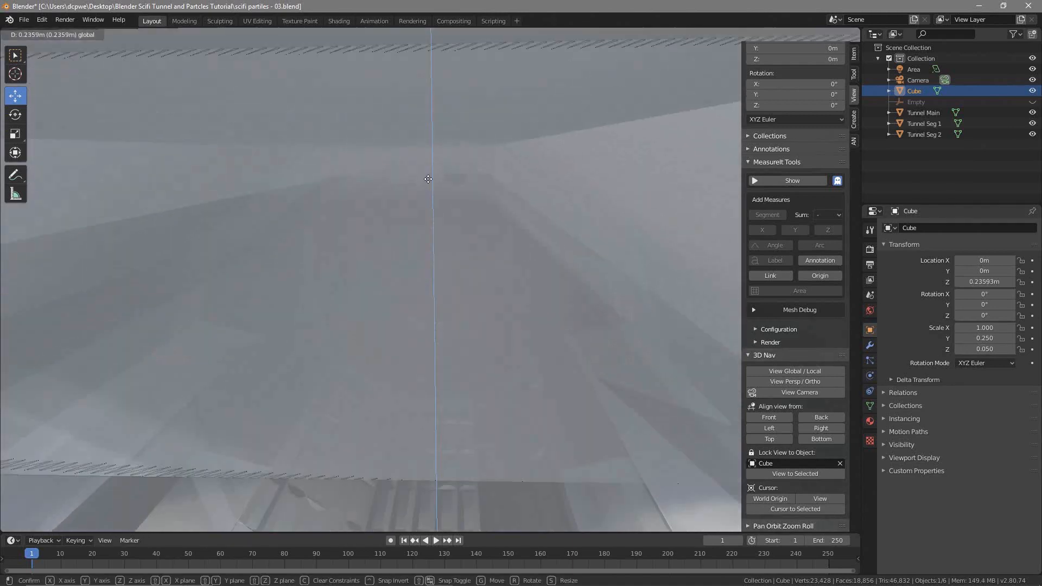
left_click(422, 294)
middle_click_drag(422, 294, 426, 278)
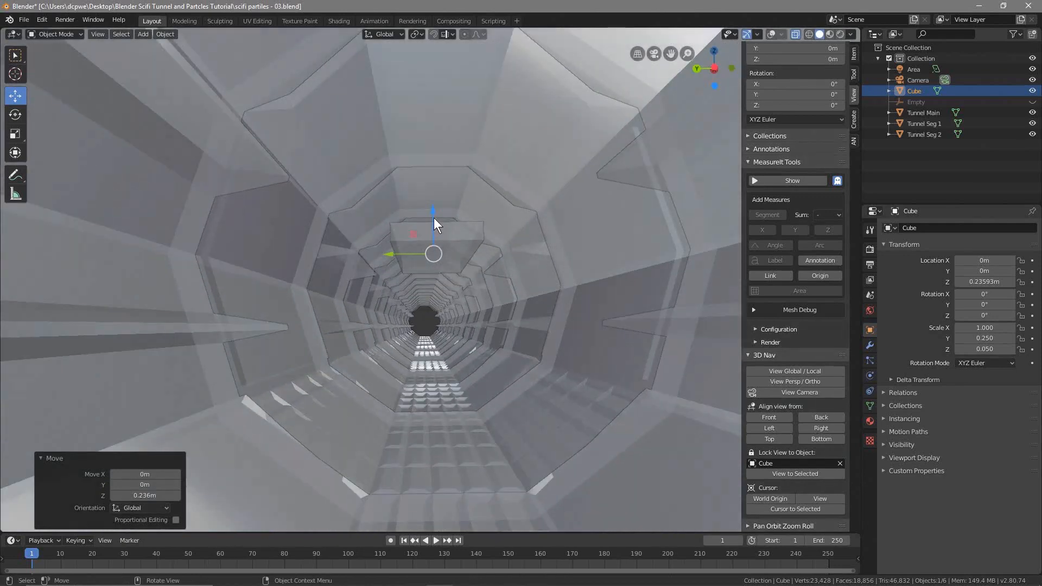
left_click_drag(434, 217, 431, 240)
middle_click_drag(431, 239, 439, 265)
left_click_drag(437, 213, 438, 194)
middle_click_drag(438, 193, 425, 285)
left_click_drag(431, 227, 430, 226)
Step: Stretch the ceiling cube along the tunnel by setting its X scale to 60
middle_click_drag(434, 262, 352, 304)
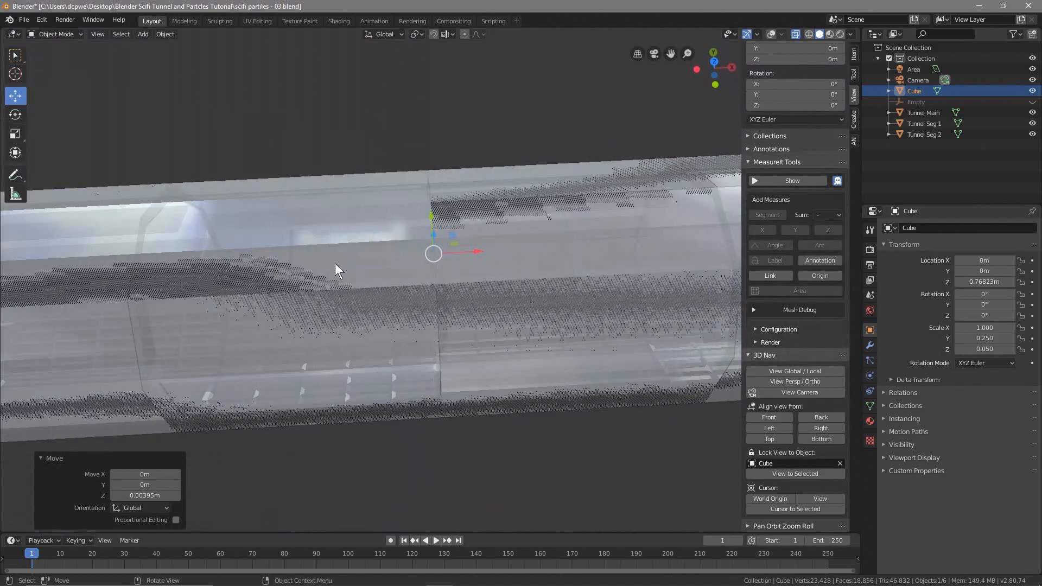
middle_click_drag(461, 382, 412, 294)
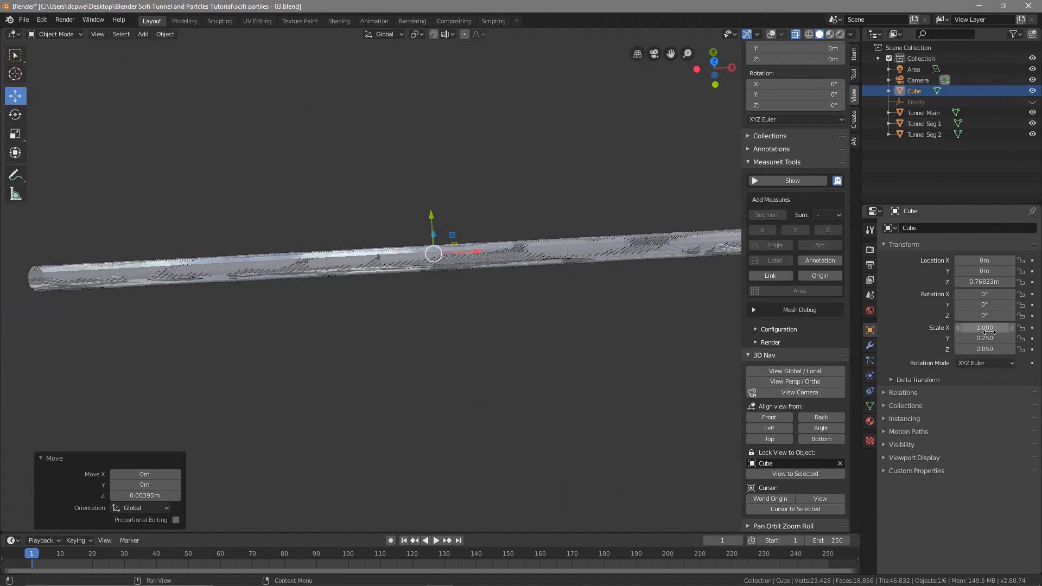
left_click_drag(985, 328, 987, 328)
scroll(421, 324, "up", 5)
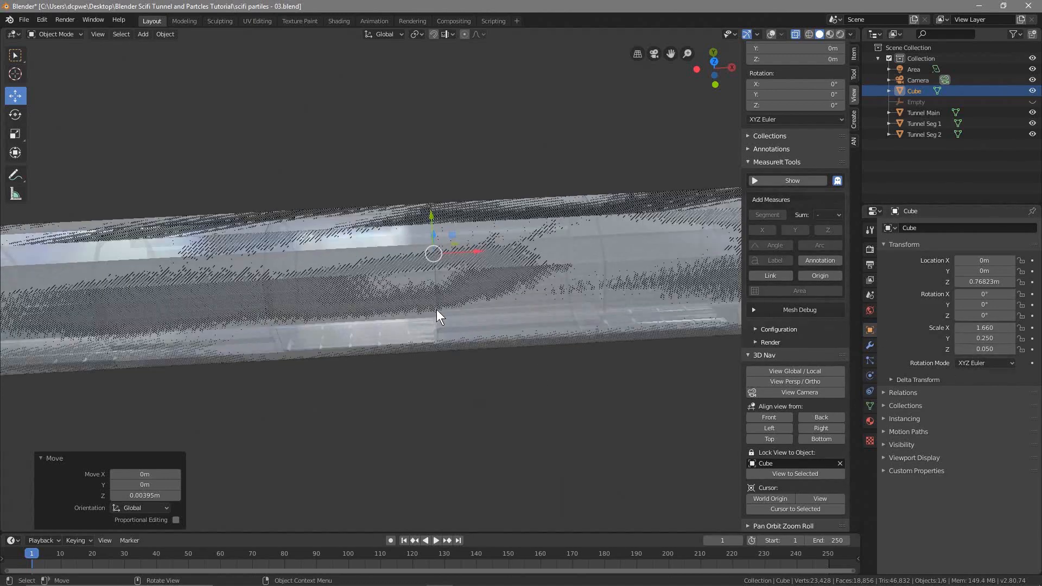
scroll(442, 309, "down", 3)
middle_click_drag(440, 310, 529, 215)
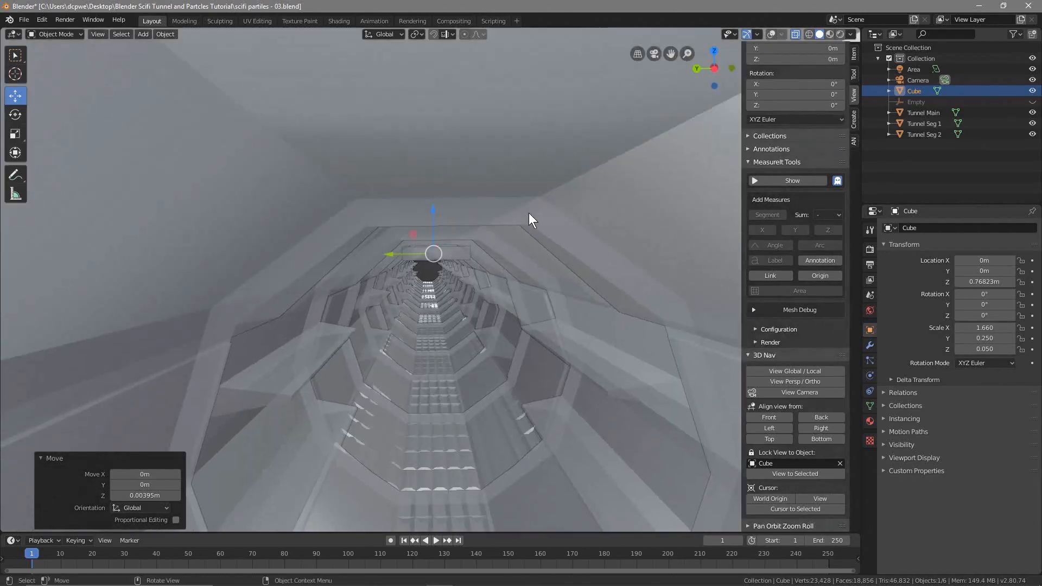
left_click_drag(984, 328, 1010, 328)
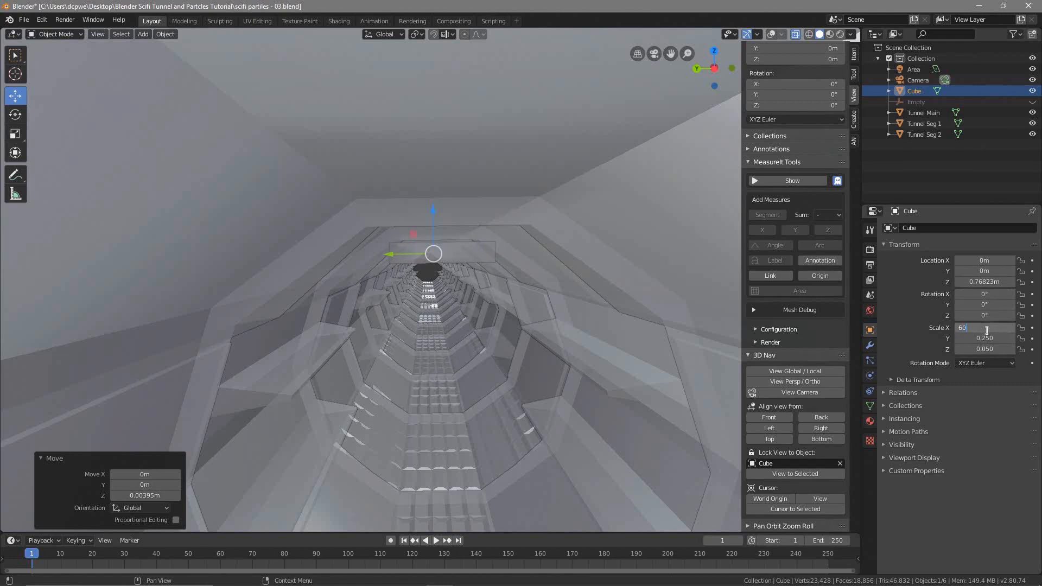
key("Return")
middle_click_drag(535, 298, 504, 351)
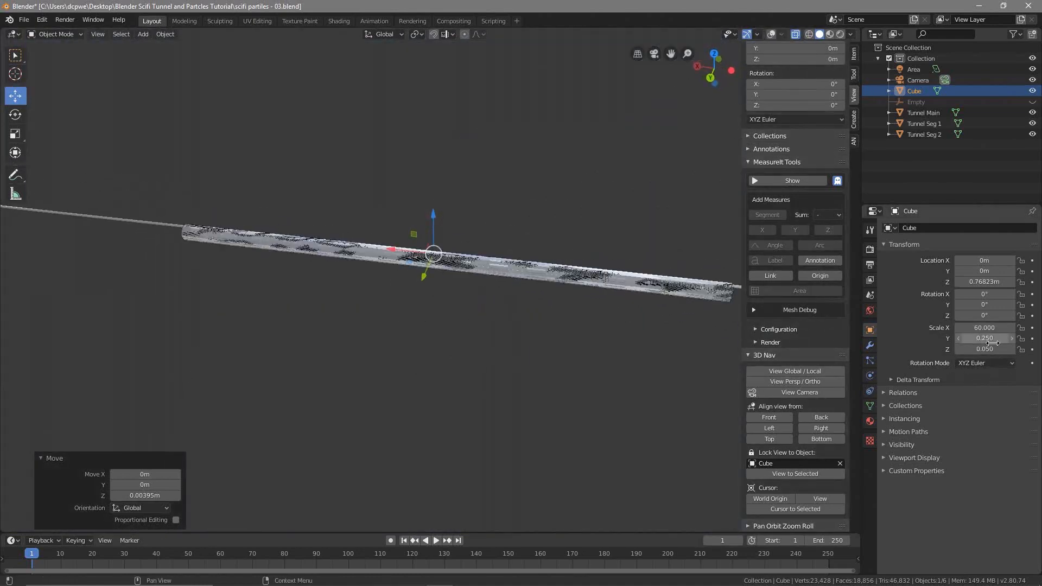
Step: Set the ceiling cube's X scale to 30 to match the tunnel's length
left_click(987, 327)
type("30")
key("Return")
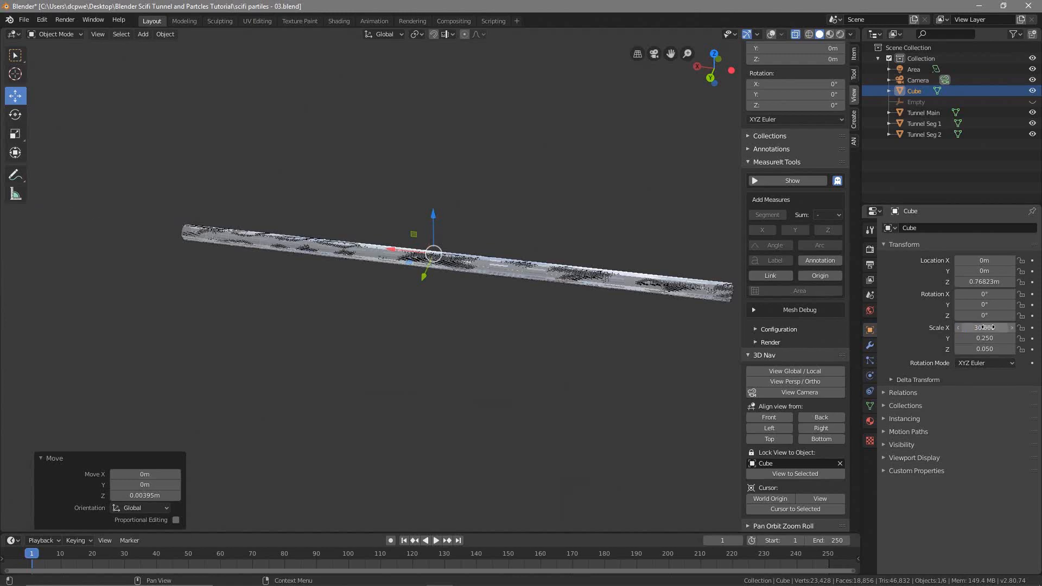
Step: Lock the 3D view to the Empty again and frame the tunnel's open end
middle_click_drag(122, 249, 573, 321)
scroll(575, 322, "down", 3)
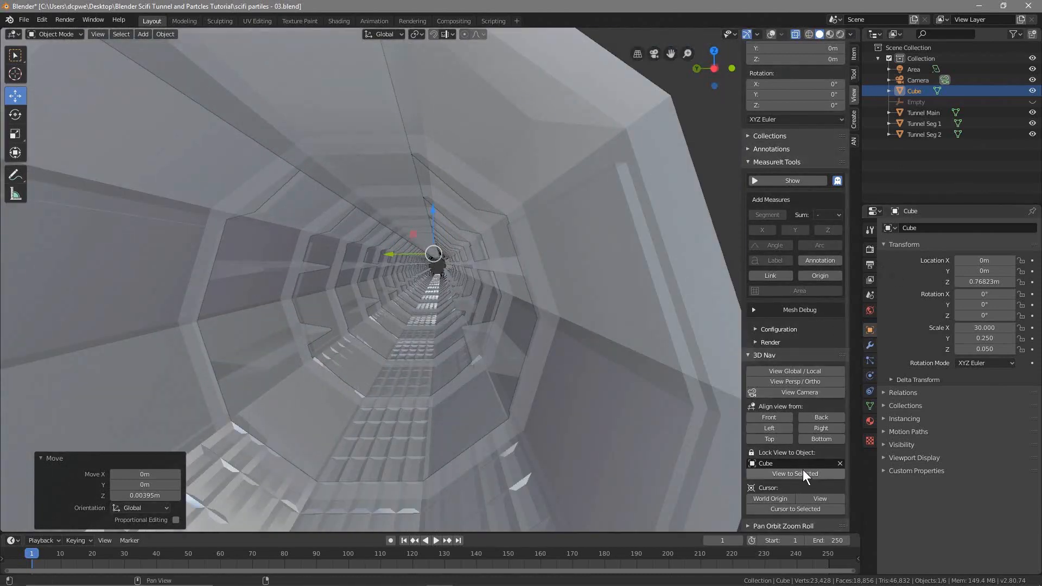
left_click(776, 463)
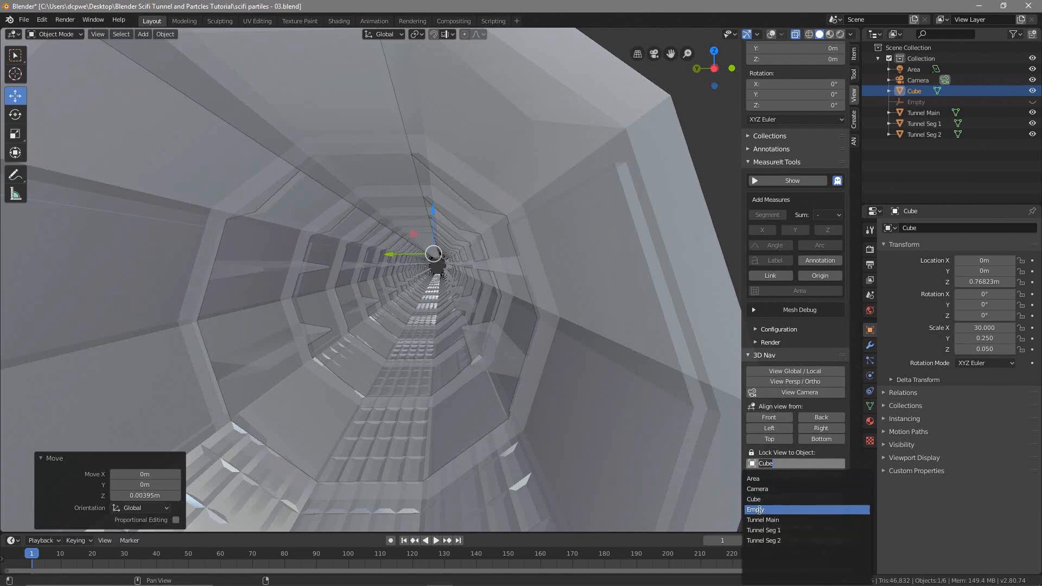
left_click(759, 510)
middle_click_drag(363, 353, 308, 266)
scroll(363, 268, "up", 6)
middle_click_drag(414, 298, 619, 270)
scroll(492, 219, "down", 5)
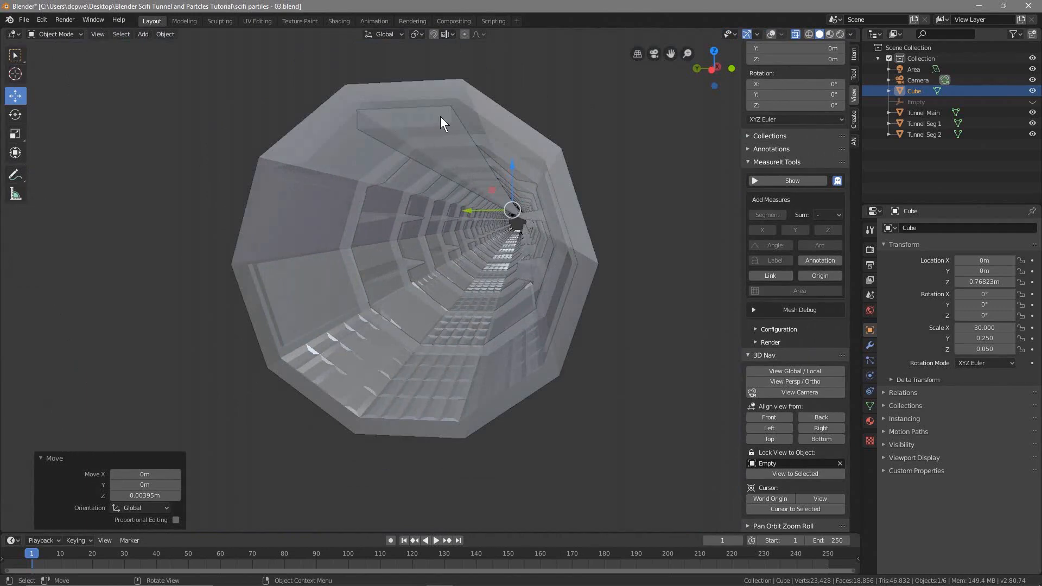
Step: Switch the viewport to rendered shading, keep the Cube selected, and turn on the viewport overlays
left_click(840, 34)
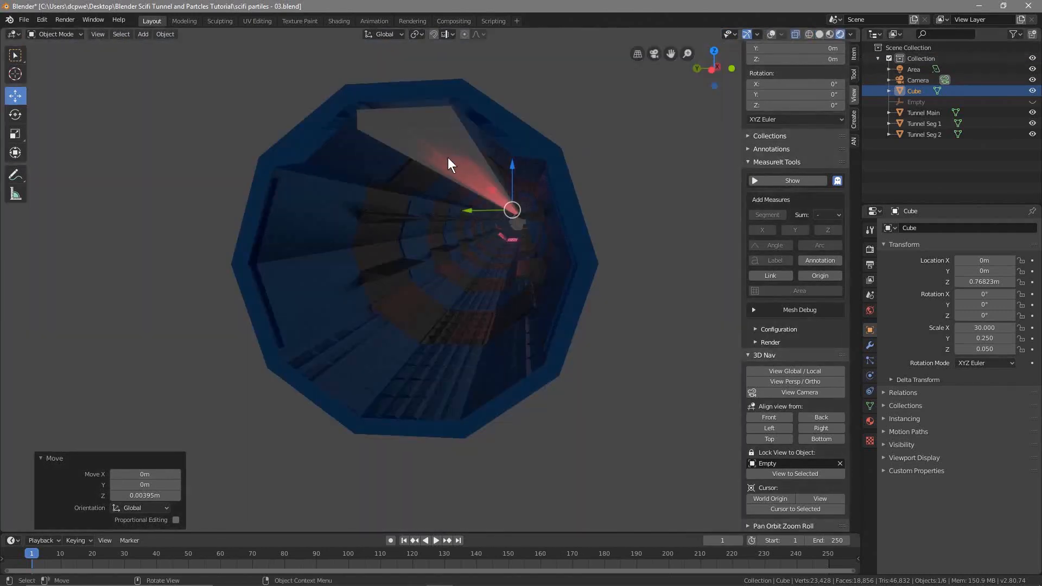
left_click(402, 122)
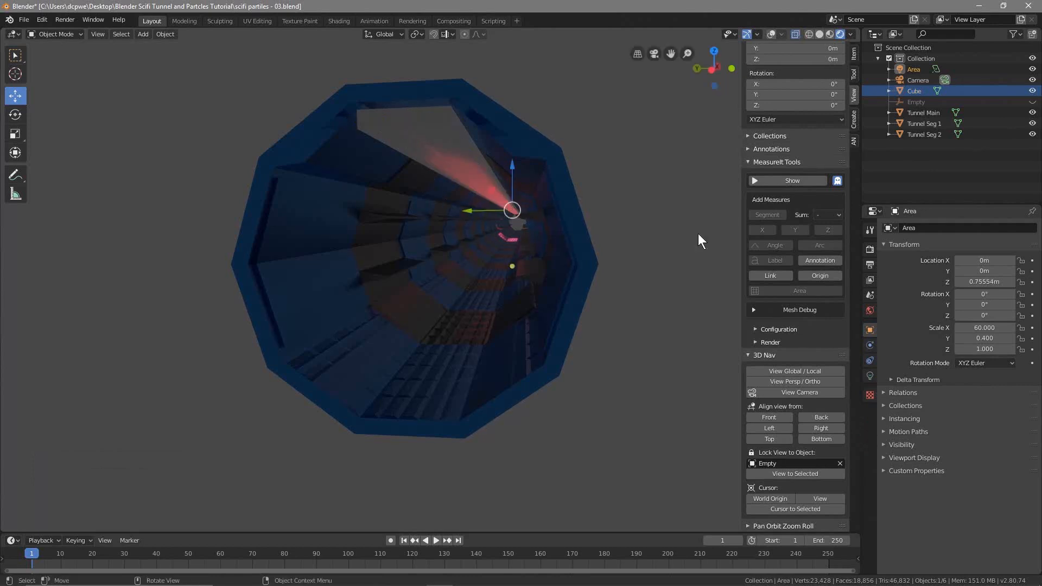
left_click(914, 91)
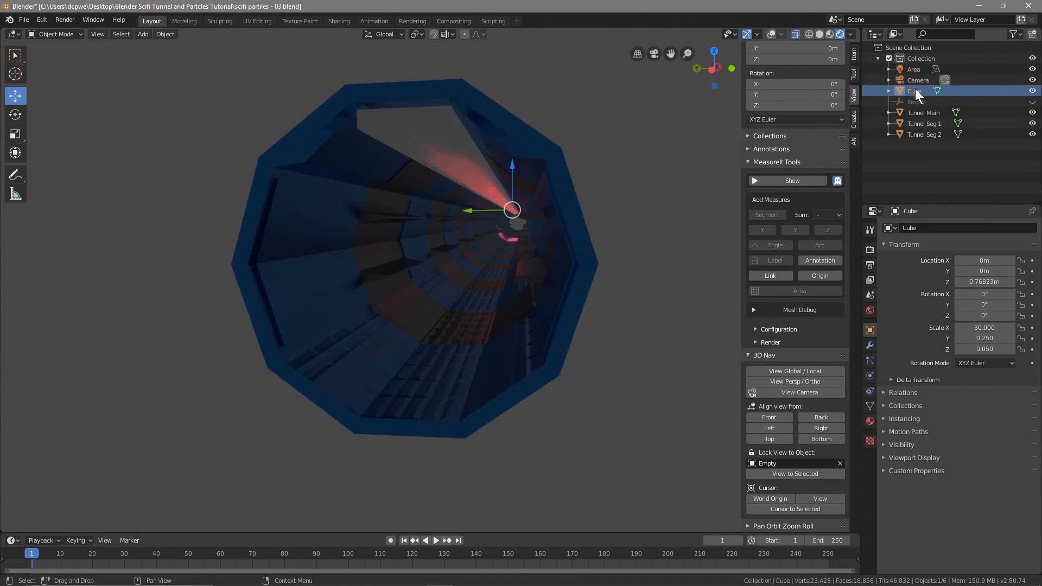
middle_click_drag(490, 227, 517, 216)
left_click(772, 33)
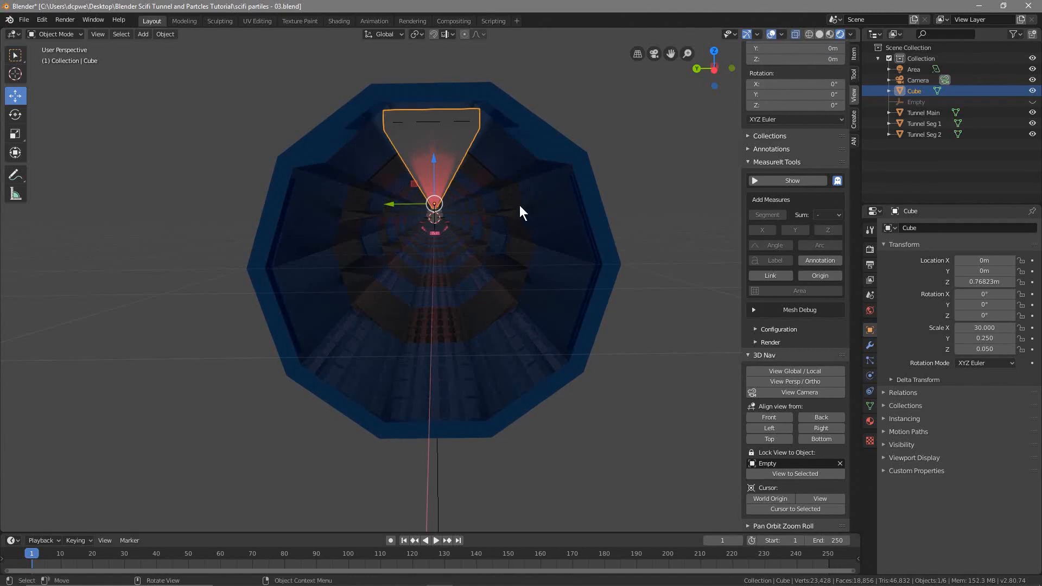
Step: Add a new material to the ceiling cube
left_click(870, 422)
left_click(950, 275)
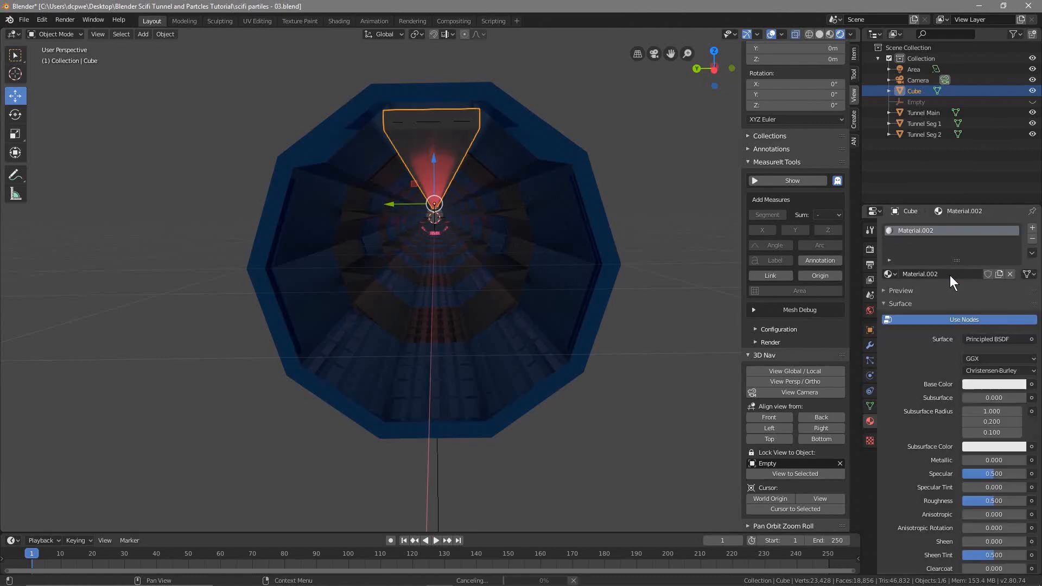
Step: Rename both the Cube object and its new material as Top Light
double_click(918, 91)
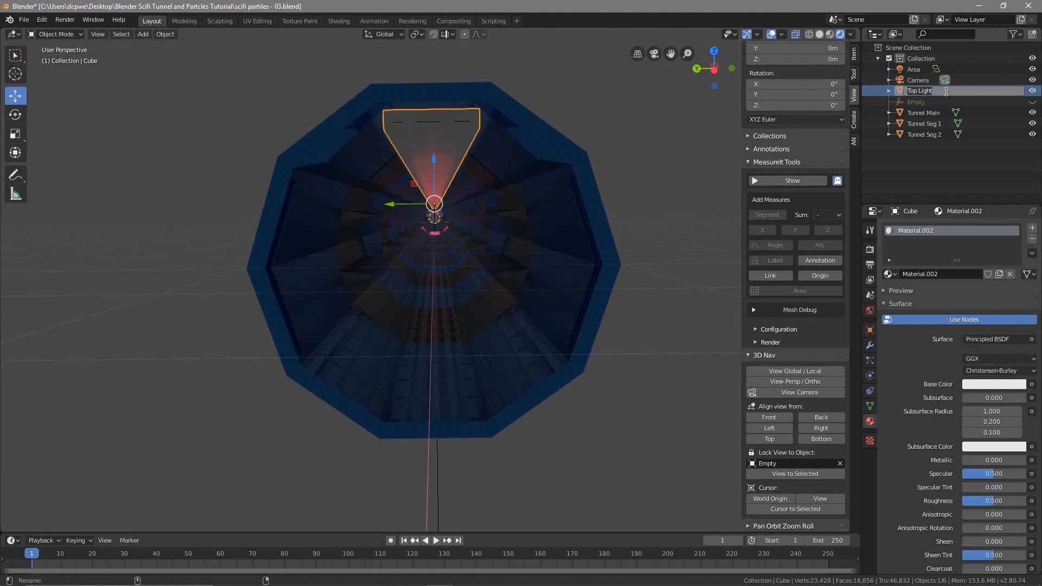
key("Return")
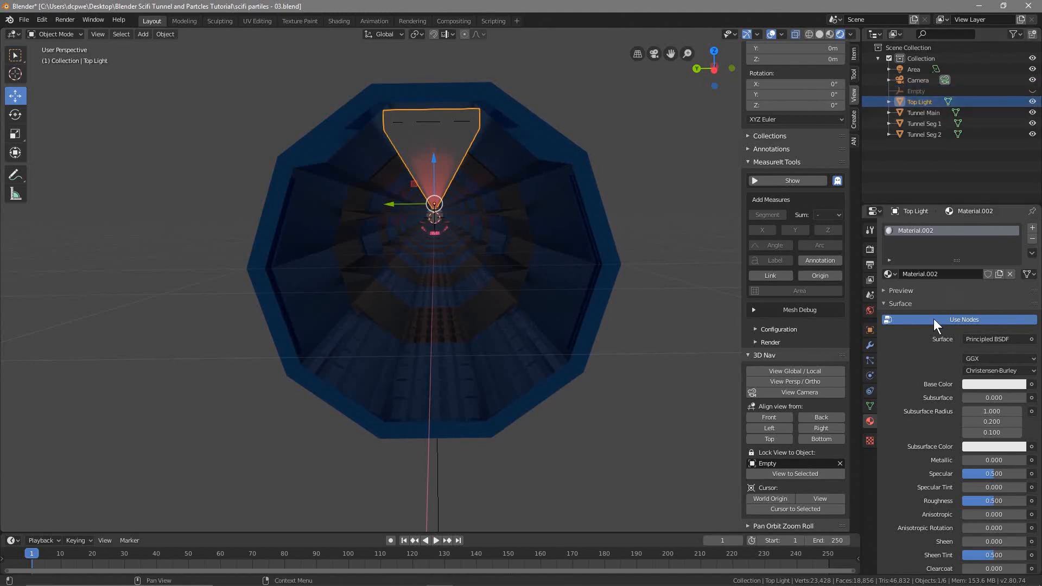
left_click(976, 275)
type("Top Light")
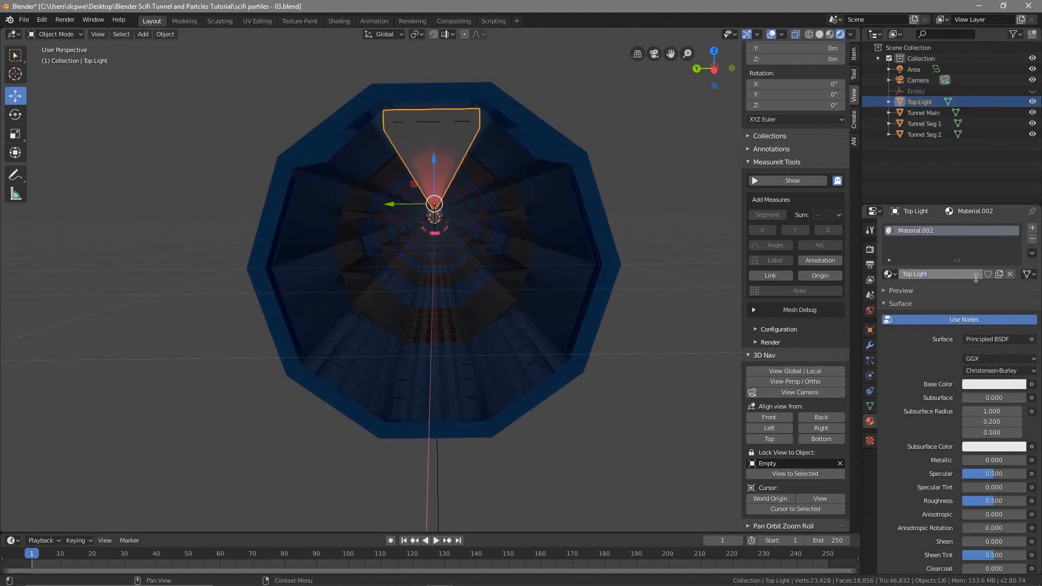
key("Return")
Step: Change the Top Light material's surface shader to Emission with a strength of 4
left_click(985, 358)
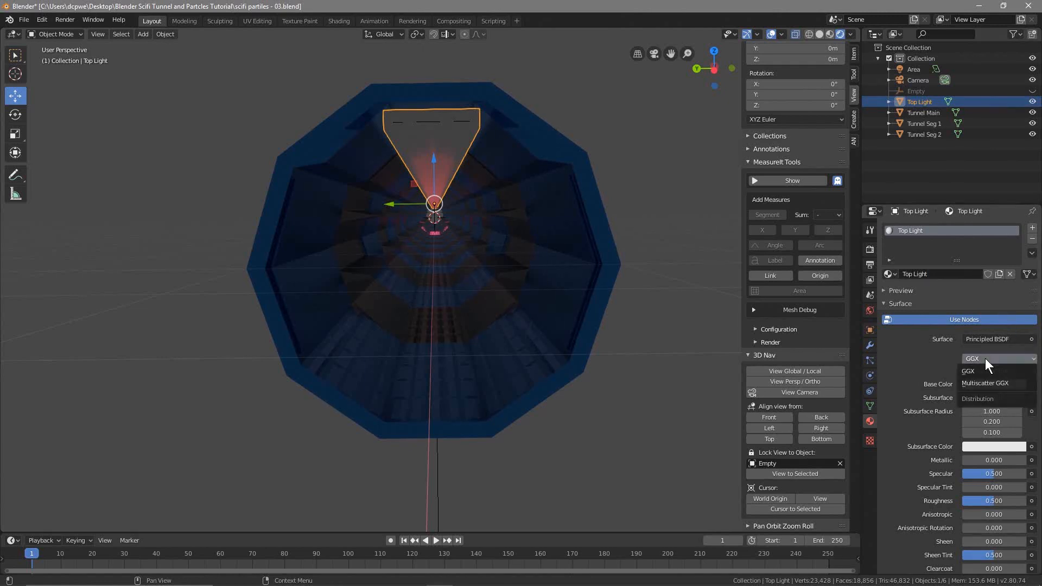
left_click(991, 341)
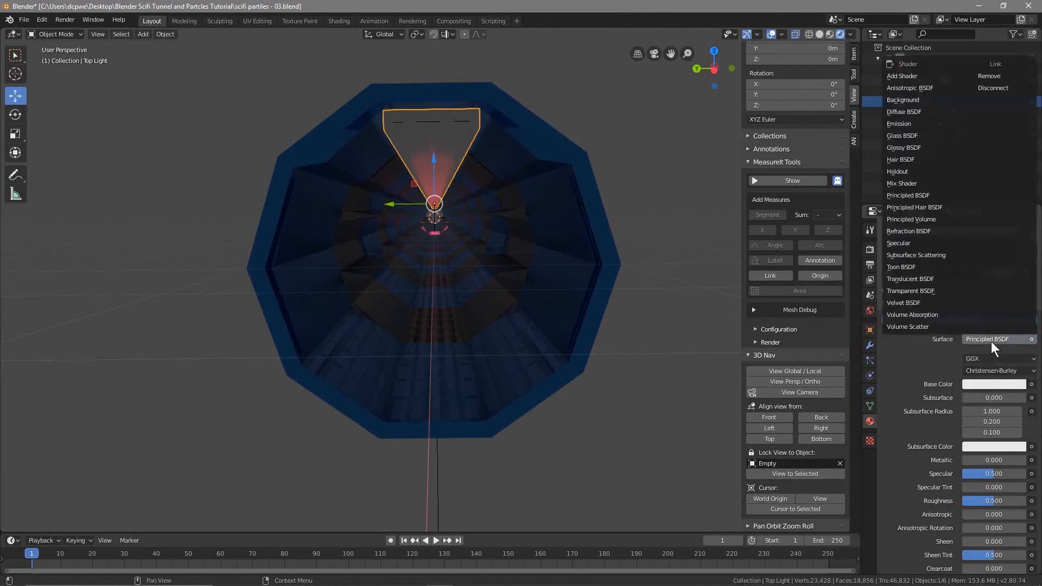
left_click(913, 125)
left_click_drag(988, 372, 1029, 373)
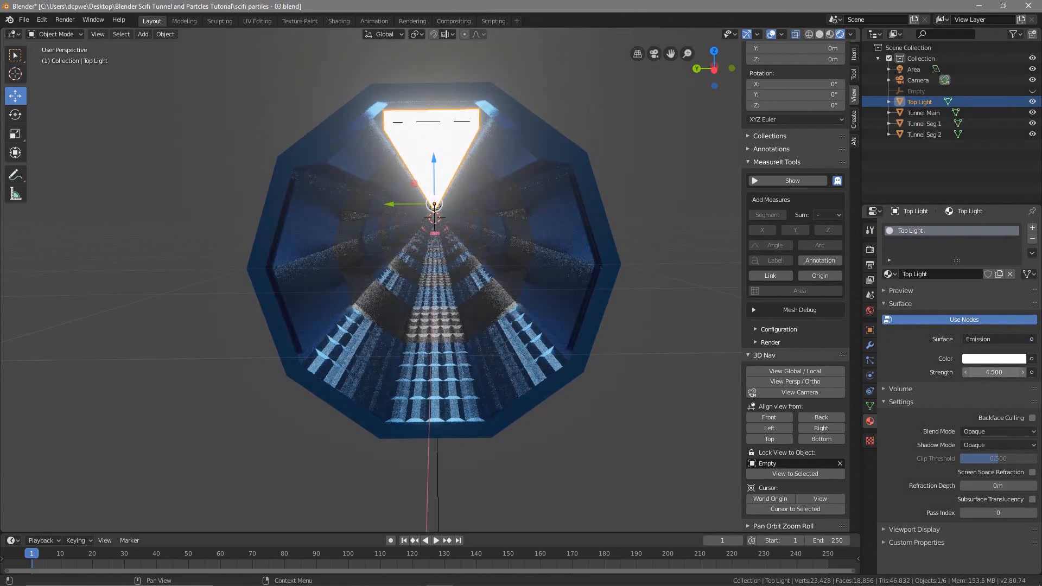
left_click(994, 372)
type("4.2")
key("Return")
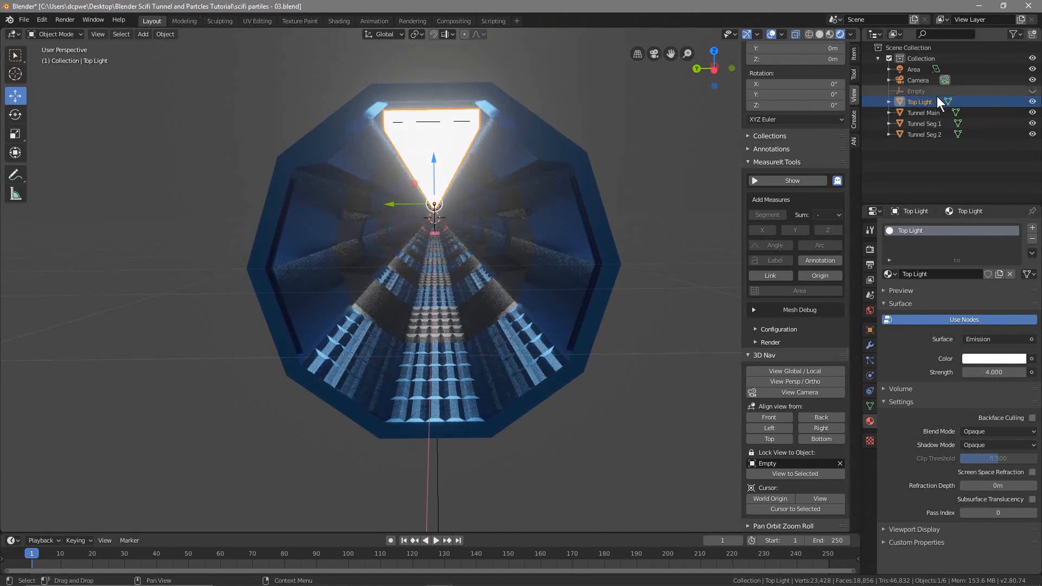
Step: Lower the red Area light about 0.2 m along Z so it sits below the ceiling light strip
left_click(917, 71)
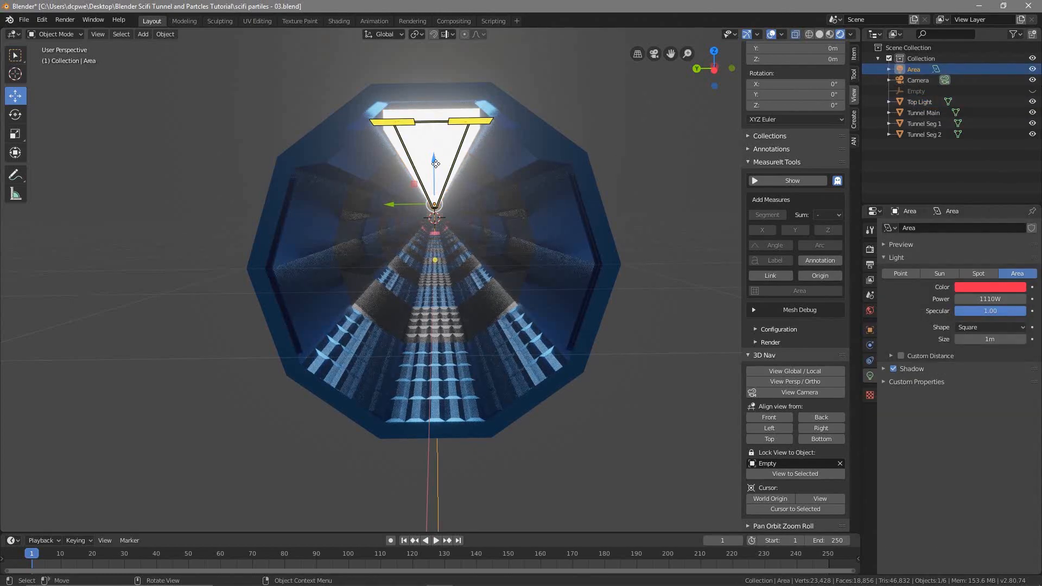
scroll(429, 209, "up", 5)
scroll(429, 210, "down", 5)
left_click_drag(433, 162, 428, 164)
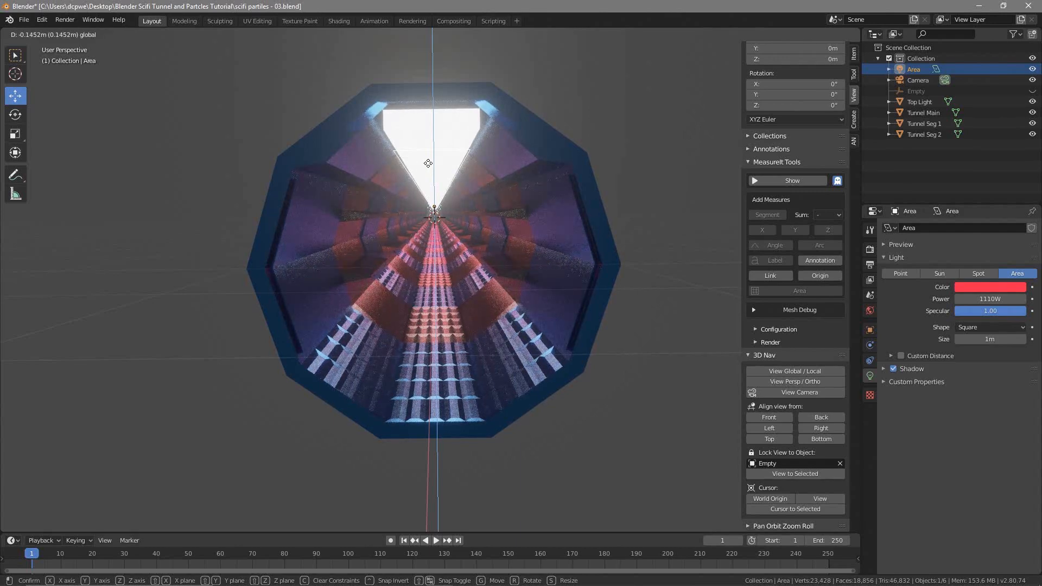
mouse_move(429, 164)
left_mouse_down()
mouse_move(428, 147)
mouse_move(429, 163)
left_mouse_up()
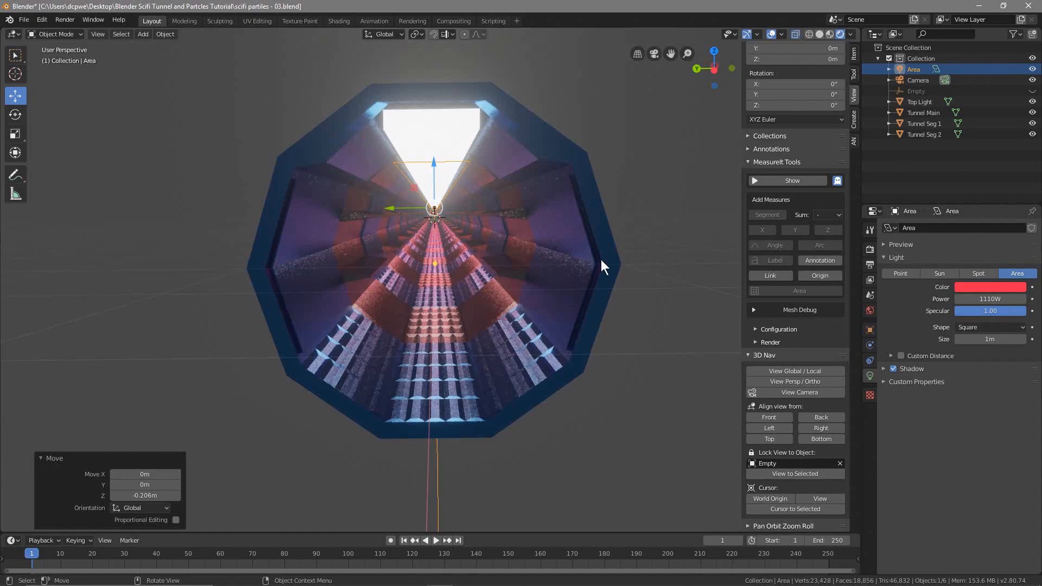
scroll(469, 298, "up", 5)
mouse_move(461, 297)
middle_mouse_down()
mouse_move(429, 291)
mouse_move(462, 303)
middle_mouse_up()
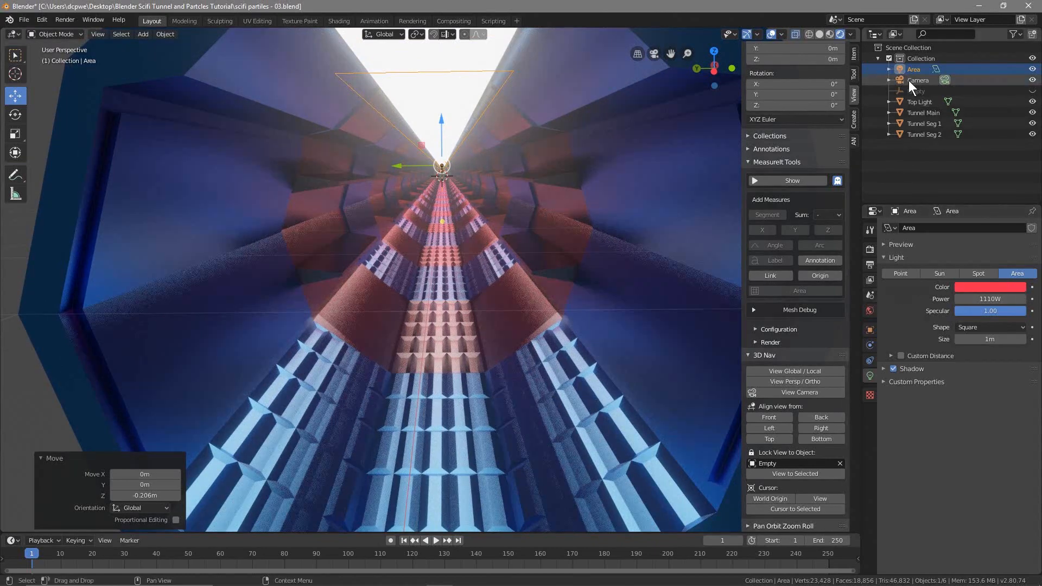
Step: Set the Top Light's emission colour to a fully saturated cyan-blue with hue 0.534
left_click(920, 101)
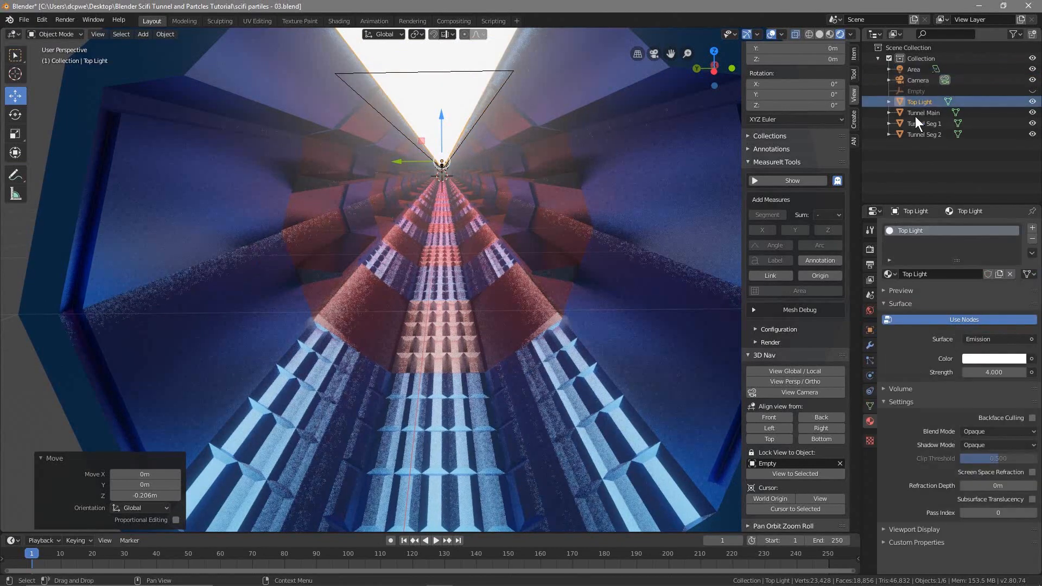
left_click(994, 360)
mouse_move(975, 239)
left_mouse_down()
mouse_move(998, 270)
mouse_move(951, 277)
mouse_move(936, 263)
mouse_move(970, 203)
mouse_move(1002, 217)
mouse_move(978, 203)
left_mouse_up()
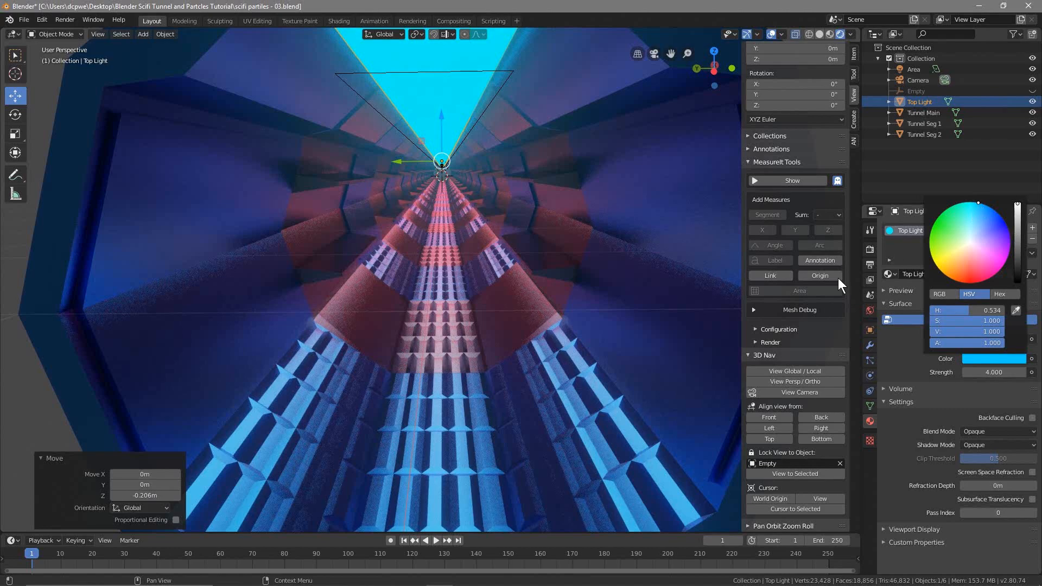
Step: Change the Area light's colour to a saturated bright blue
left_click(917, 70)
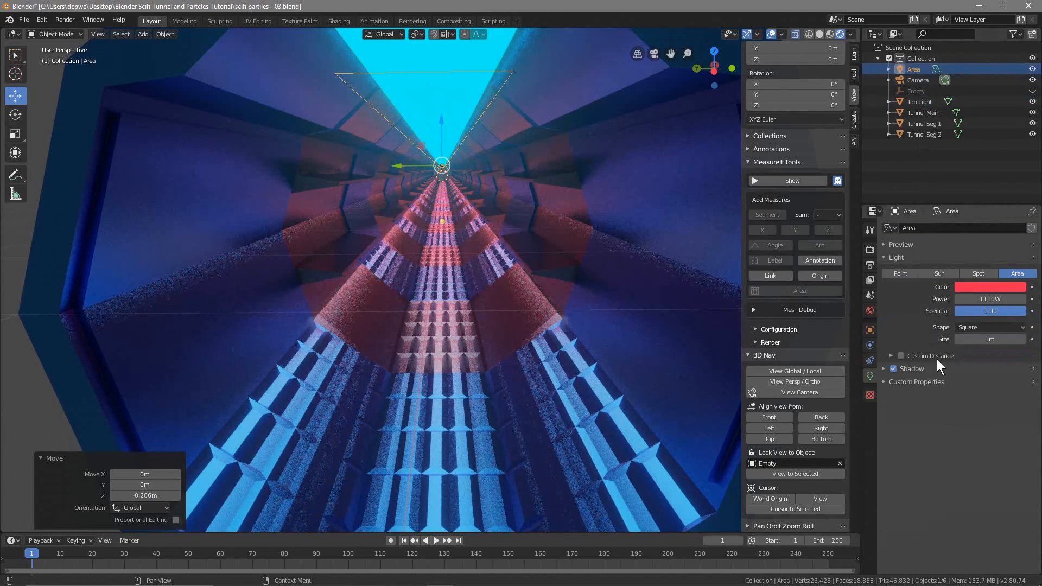
left_click(979, 287)
mouse_move(973, 197)
left_mouse_down()
mouse_move(997, 211)
mouse_move(1006, 162)
mouse_move(978, 142)
mouse_move(963, 182)
mouse_move(938, 191)
mouse_move(969, 218)
mouse_move(1003, 205)
mouse_move(1004, 163)
mouse_move(981, 143)
mouse_move(952, 145)
mouse_move(987, 144)
left_mouse_up()
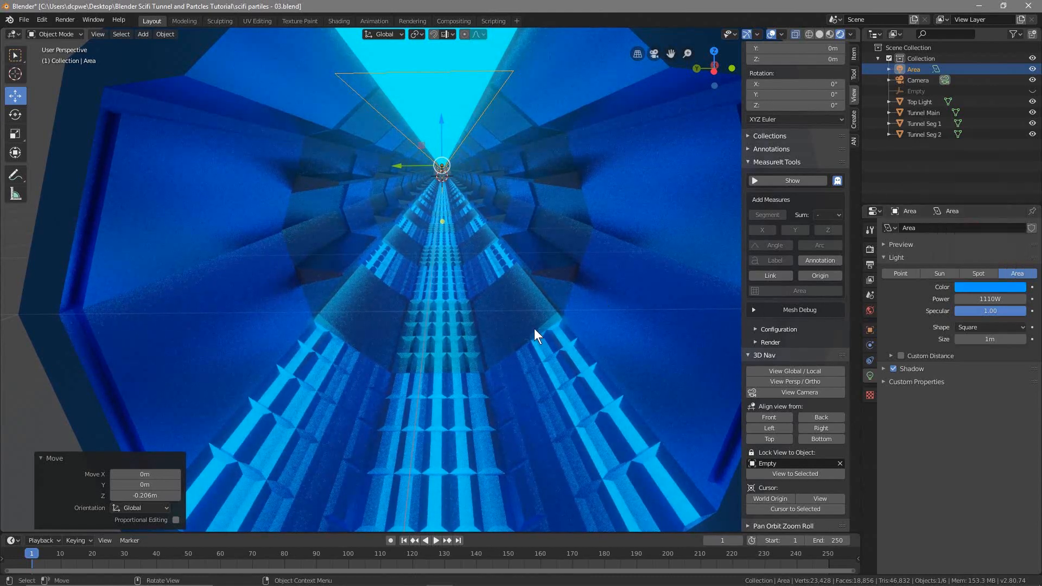
Step: Save the project as a new incremental version named scifi partiles - 04.blend
left_click(25, 19)
left_click(54, 102)
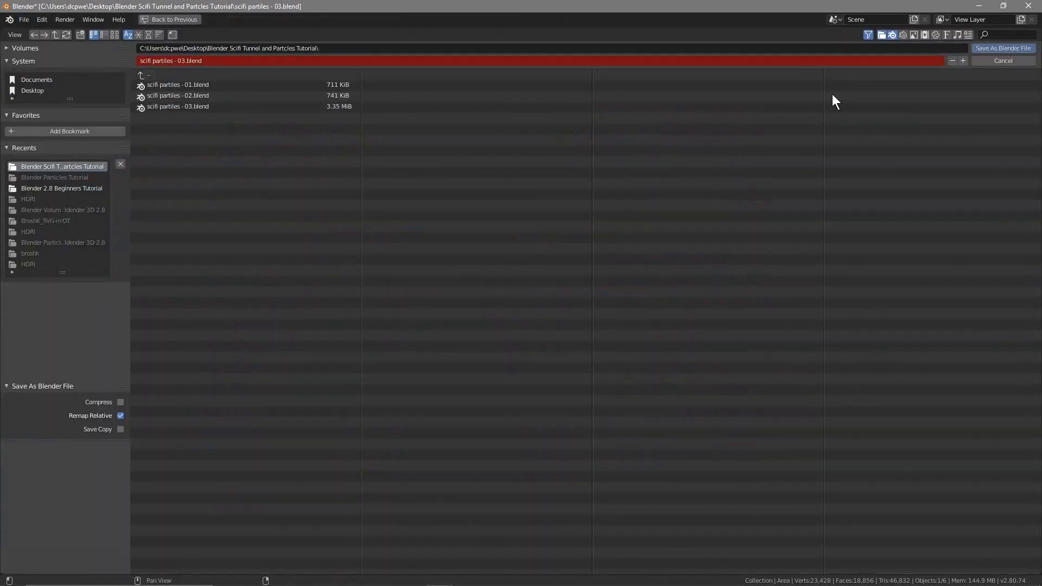
left_click(963, 61)
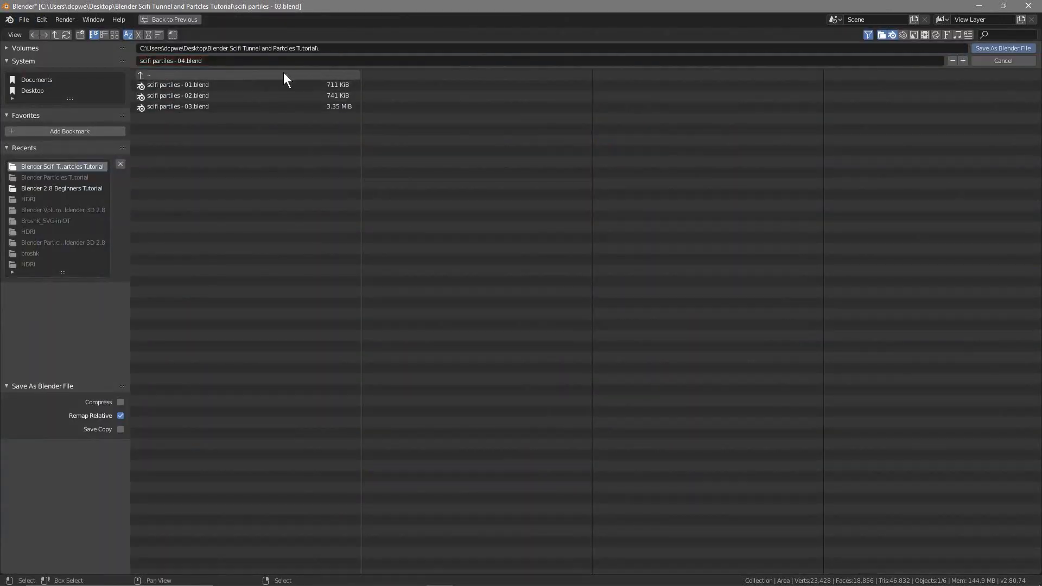
left_click(1022, 49)
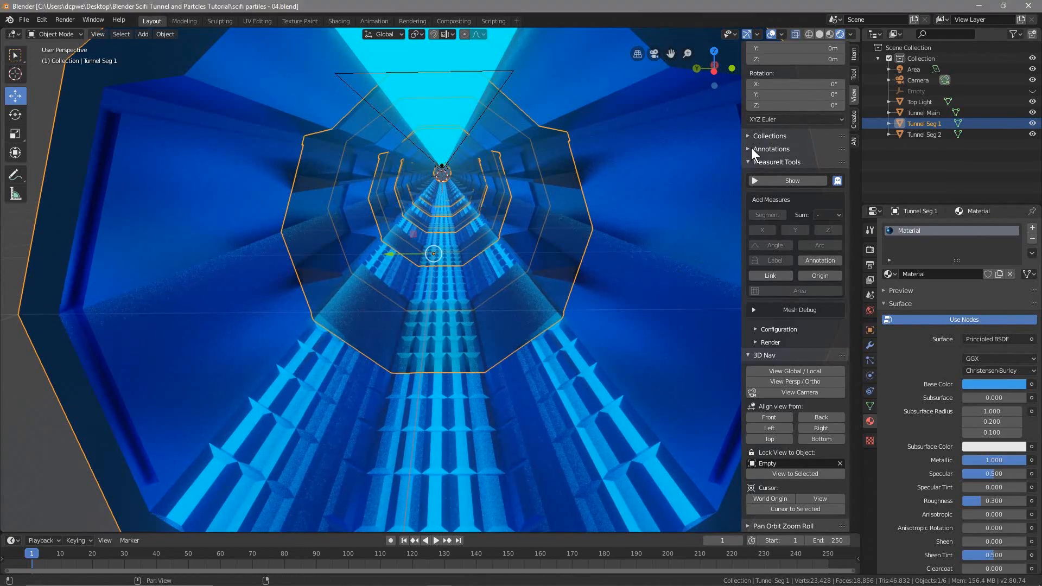
Step: Hide the 3D view's sidebar and look at the tunnel through the camera
key("n")
mouse_move(500, 200)
middle_mouse_down()
mouse_move(488, 204)
mouse_move(502, 197)
middle_mouse_up()
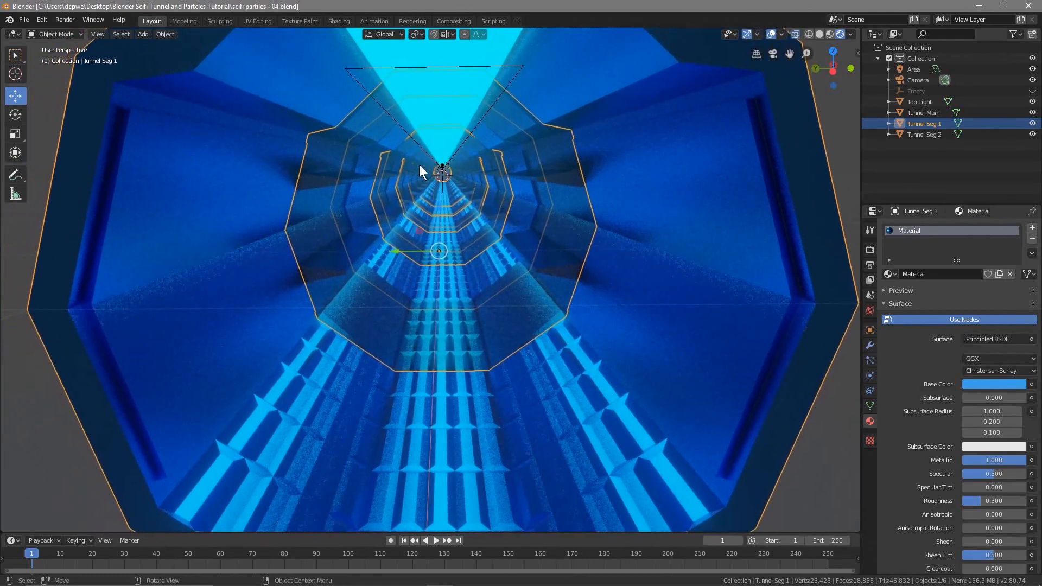
key("KP_0")
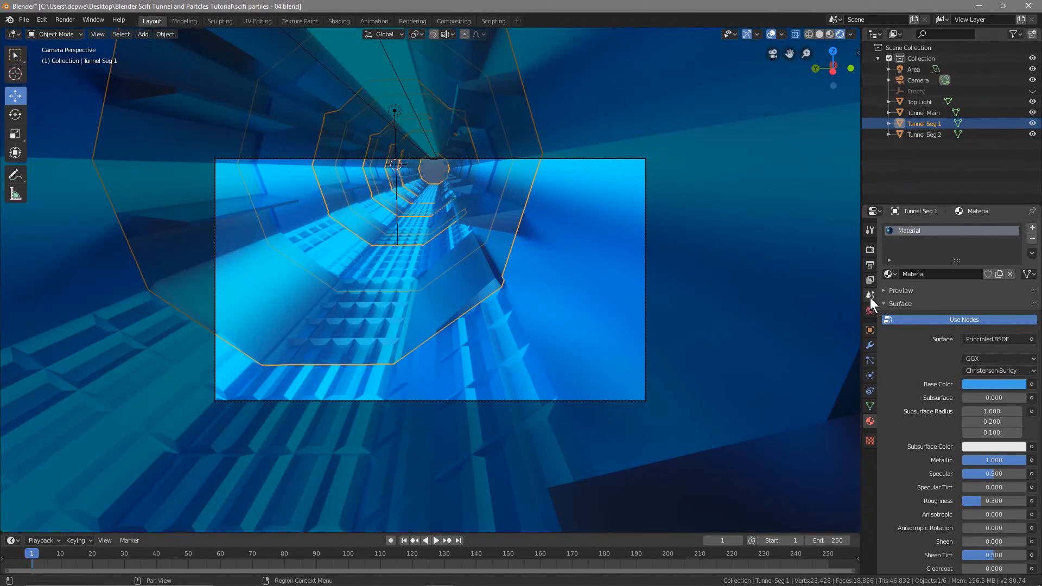
Step: Centre the camera at Y 0 m and move it back to the tunnel entrance, at X -31.765 m and Z 0.42383 m
left_click(871, 329)
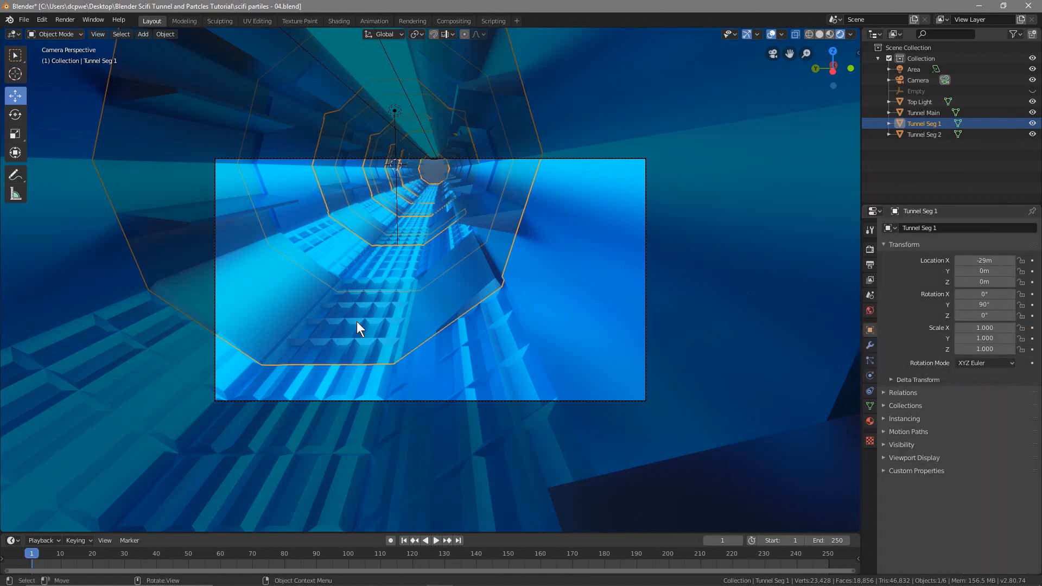
left_click(916, 80)
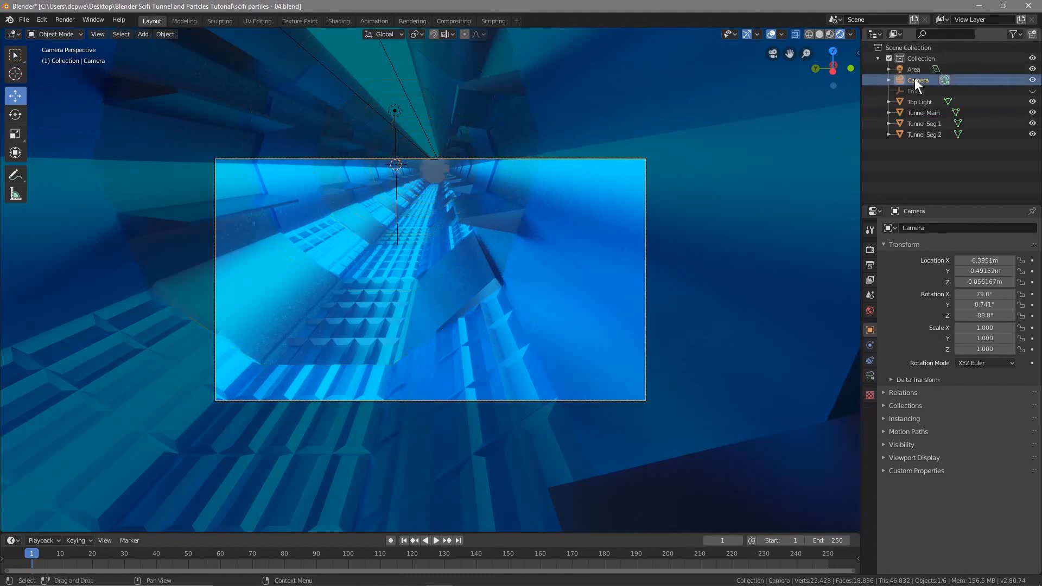
mouse_move(993, 261)
left_mouse_down()
mouse_move(984, 261)
mouse_move(1006, 271)
left_mouse_up()
left_click(994, 271)
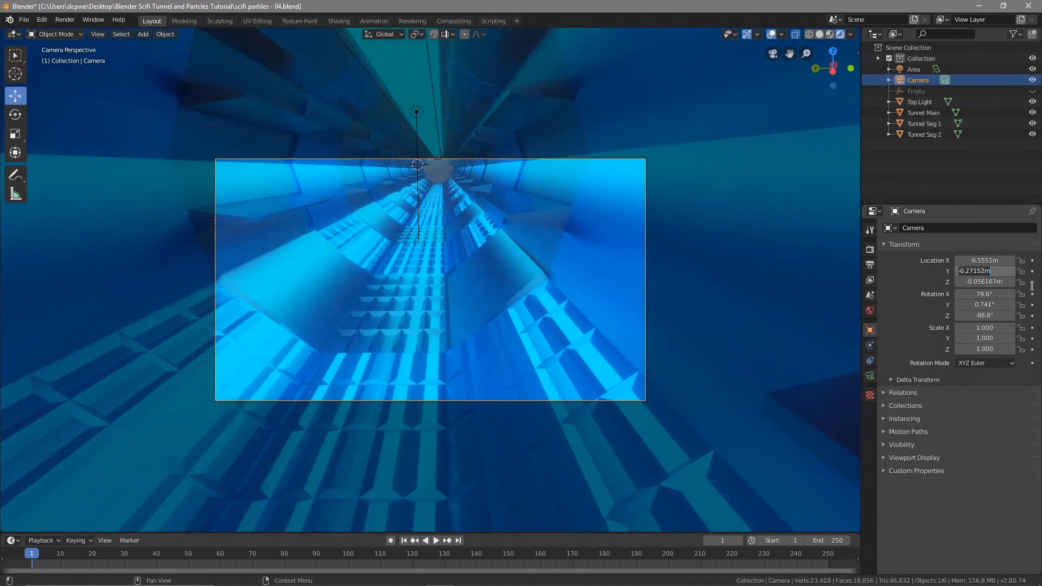
type("0")
key("Return")
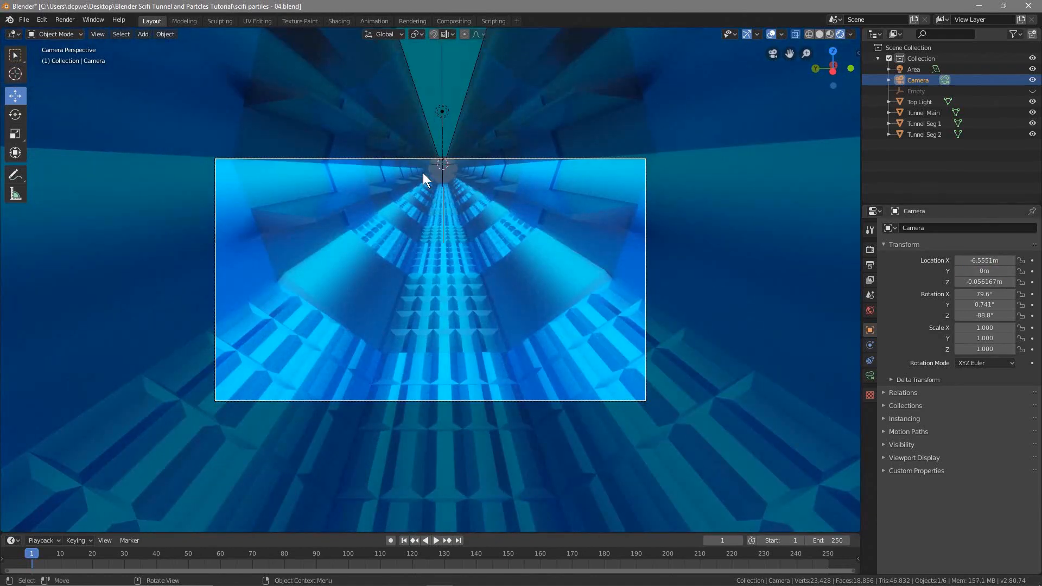
left_click_drag(985, 282, 560, 260)
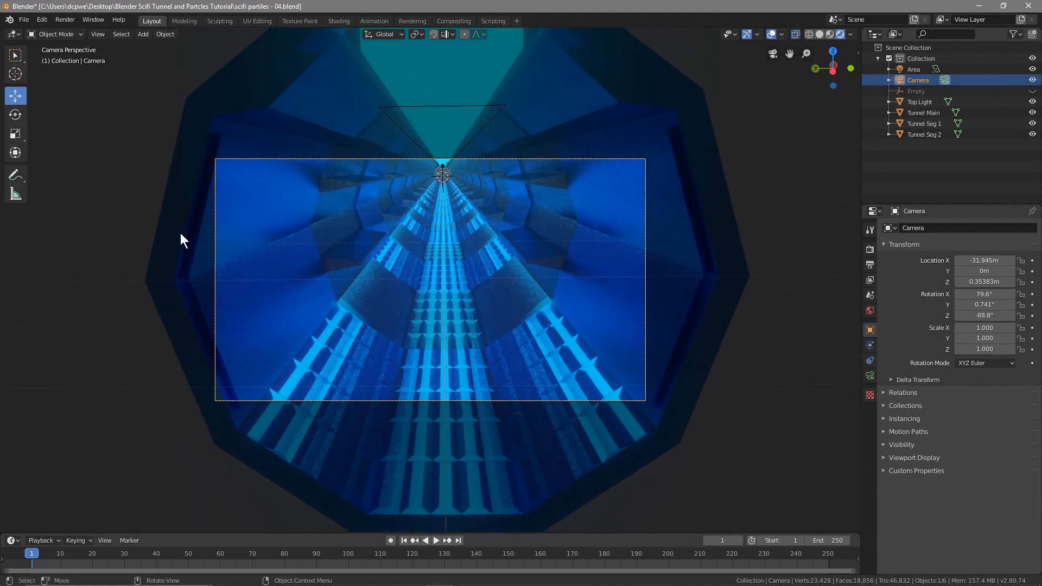
left_click_drag(984, 281, 991, 260)
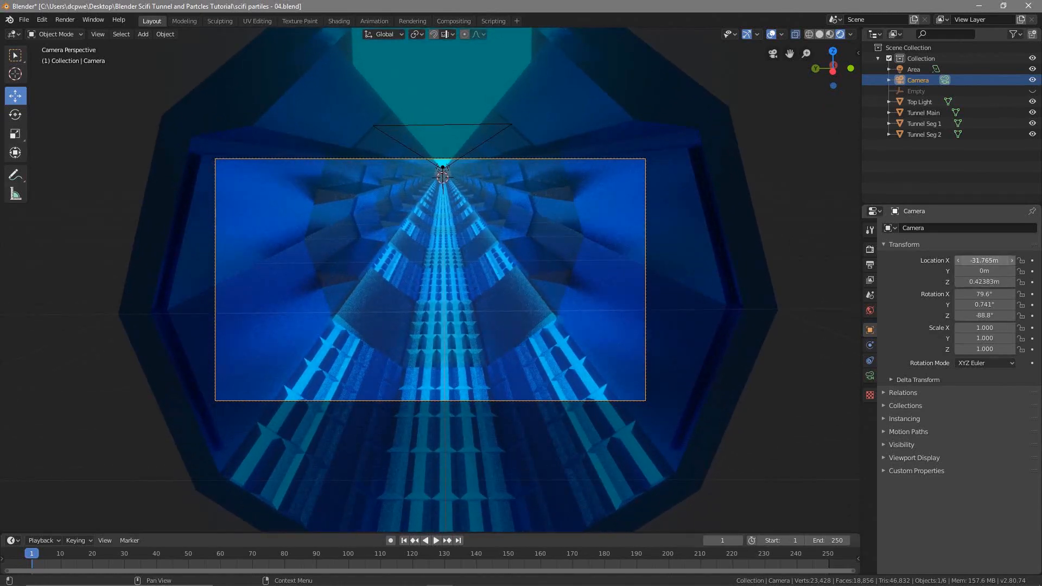
Step: Set the camera's focal length to 35 mm
left_click(871, 376)
left_click(976, 280)
type("35")
key("Return")
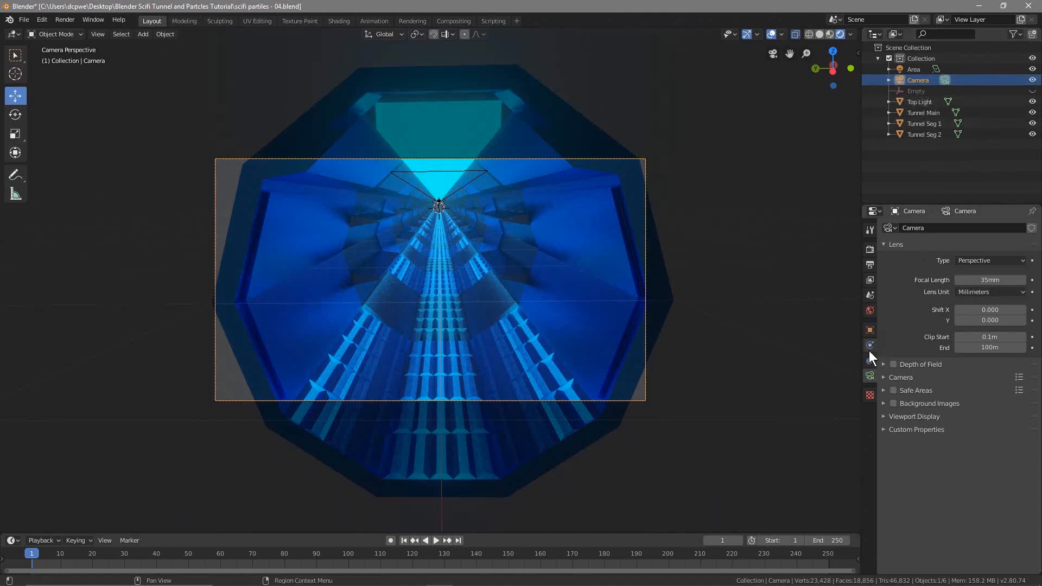
Step: Move the camera forward to X -31.115 m and check the framing with a test render
left_click(870, 330)
left_click_drag(976, 261, 1002, 261)
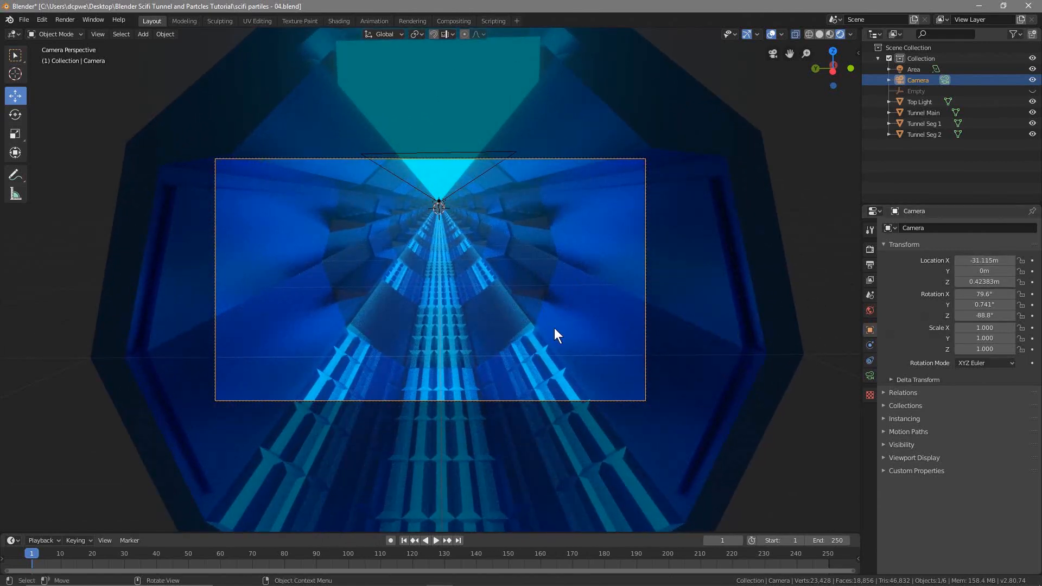
key("F12")
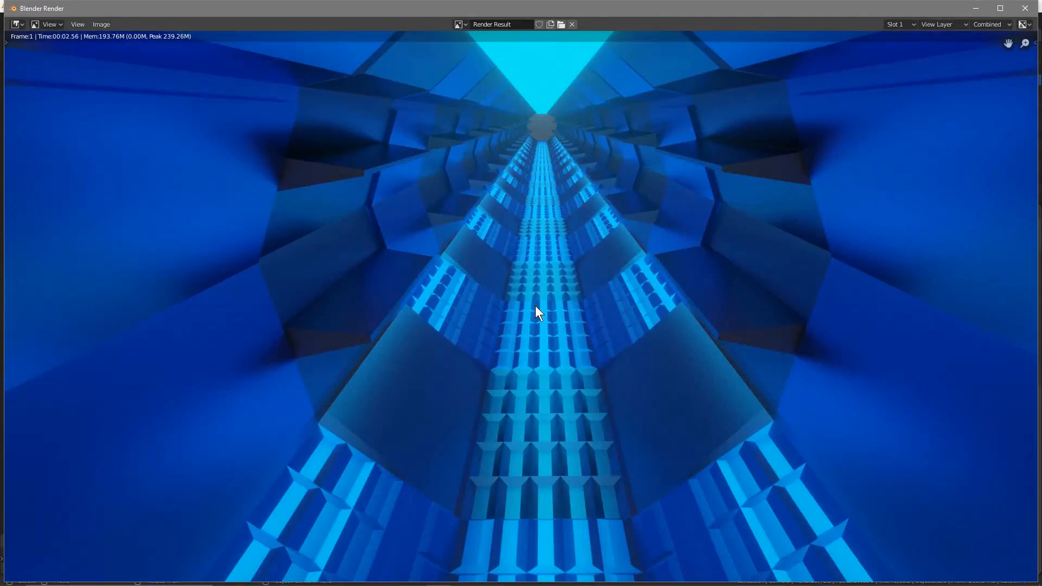
left_click(1024, 8)
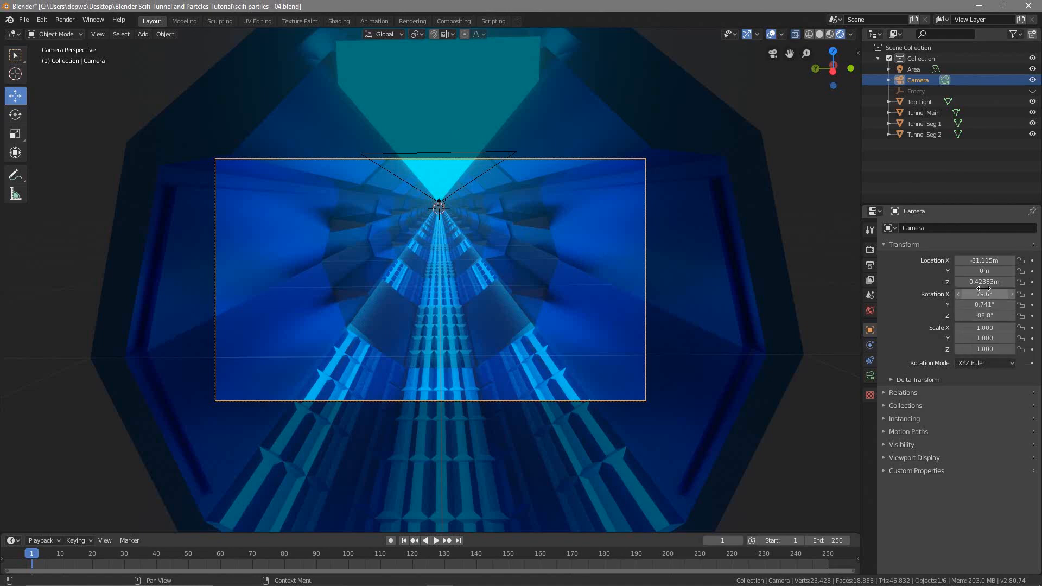
Step: Lower the camera to Z 0.063833 m and set its Y rotation to 0°
left_click_drag(985, 284, 961, 282)
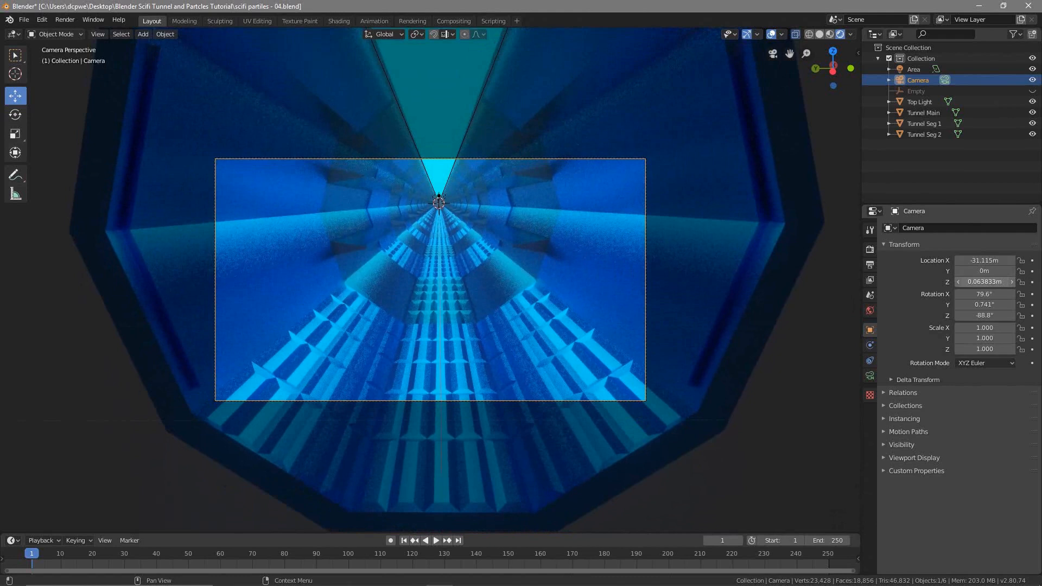
left_click(986, 306)
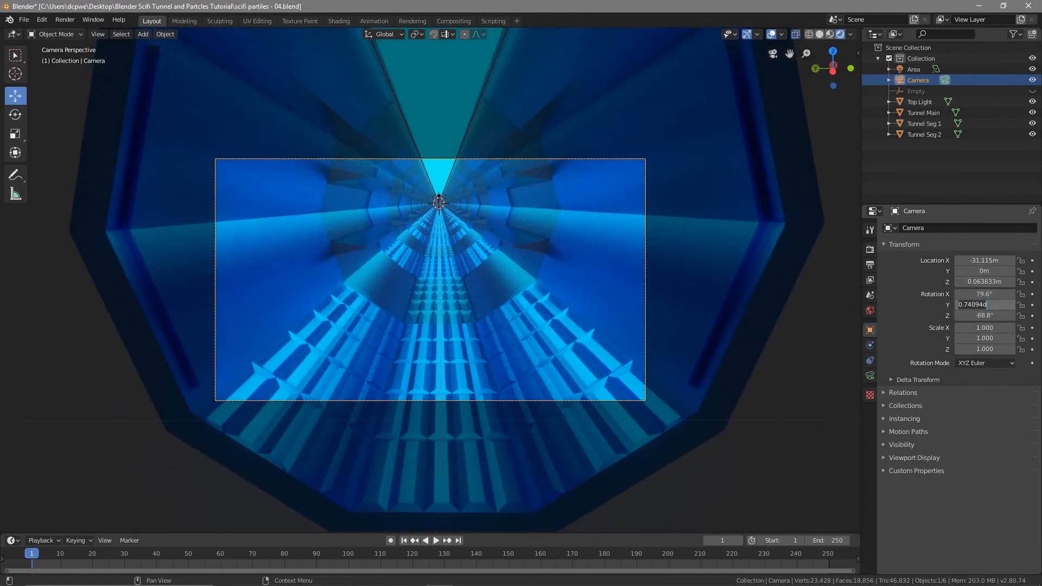
type("0")
key("Return")
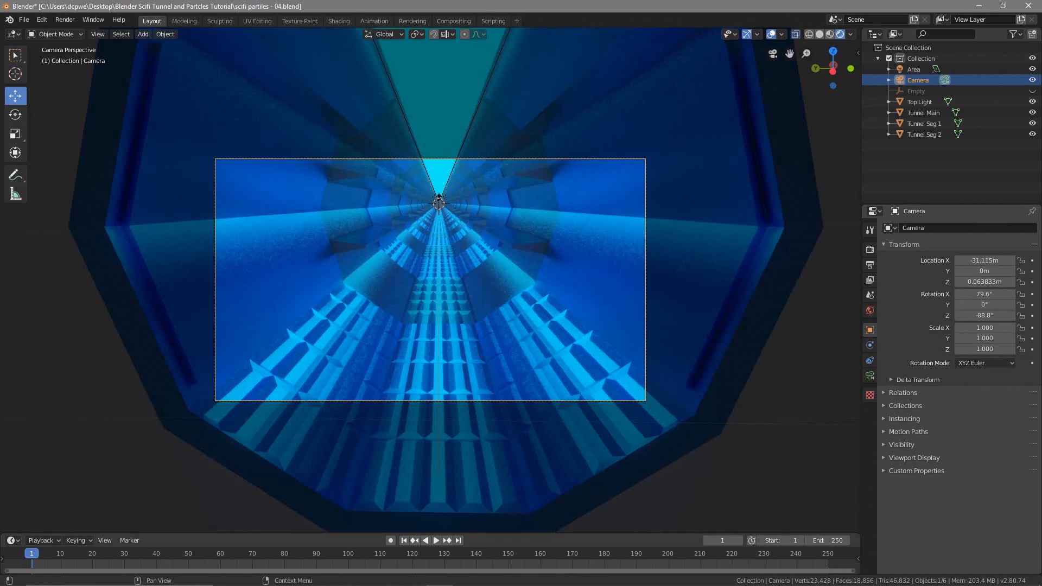
Step: Set the camera's Z rotation to -90° and X rotation to 83°, and check the framing with a test render
left_click_drag(974, 315, 984, 316)
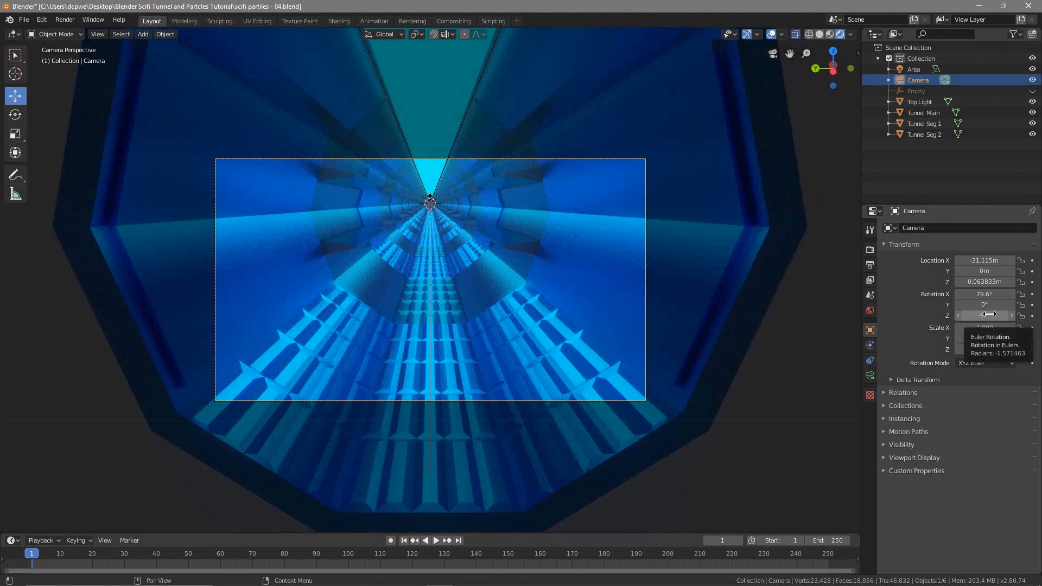
left_click_drag(983, 294, 990, 294)
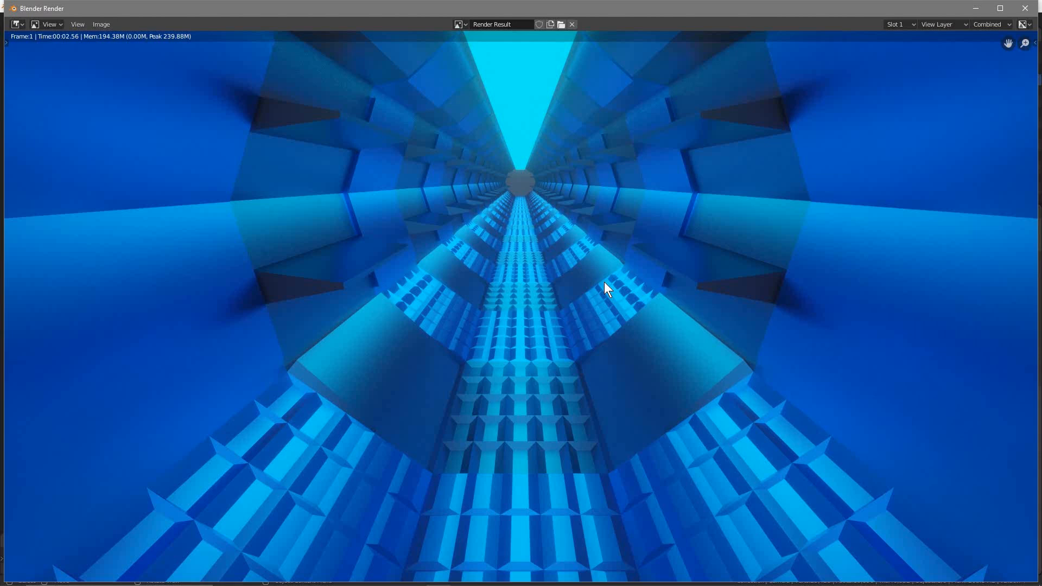
key("Escape")
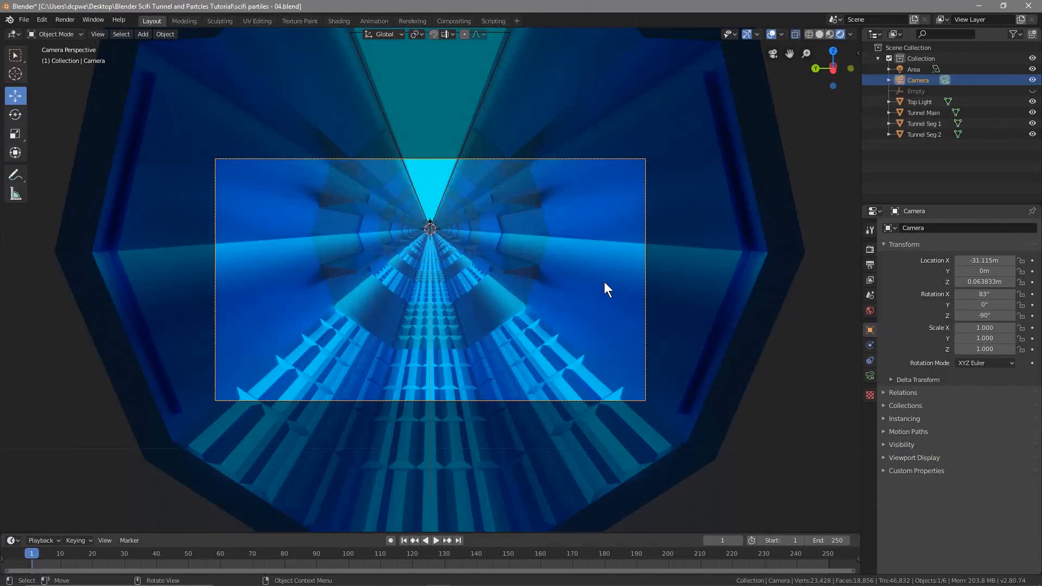
Step: Darken the world background colour to black and check the result with a test render
left_click(870, 311)
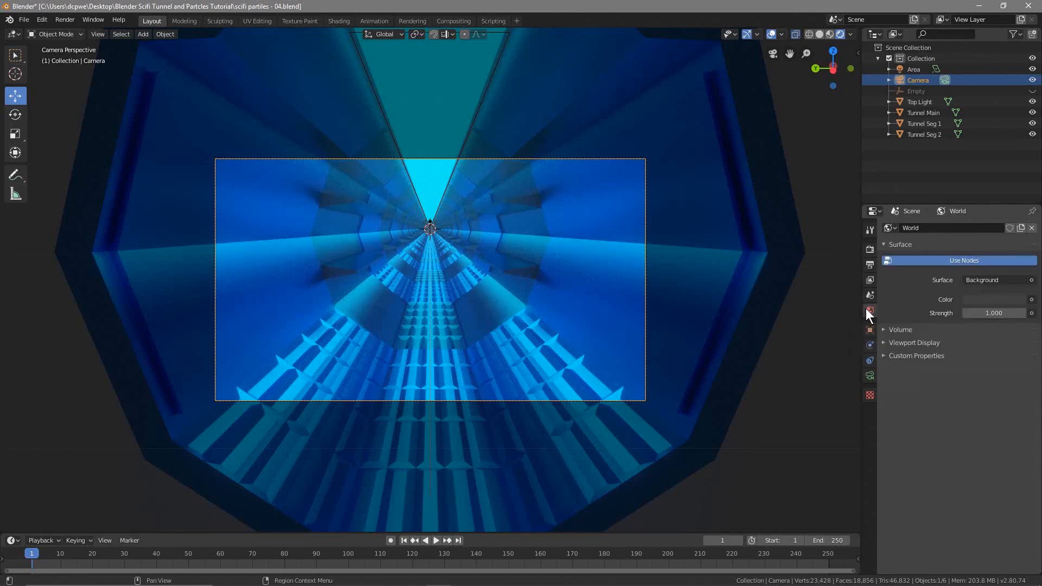
left_click(989, 299)
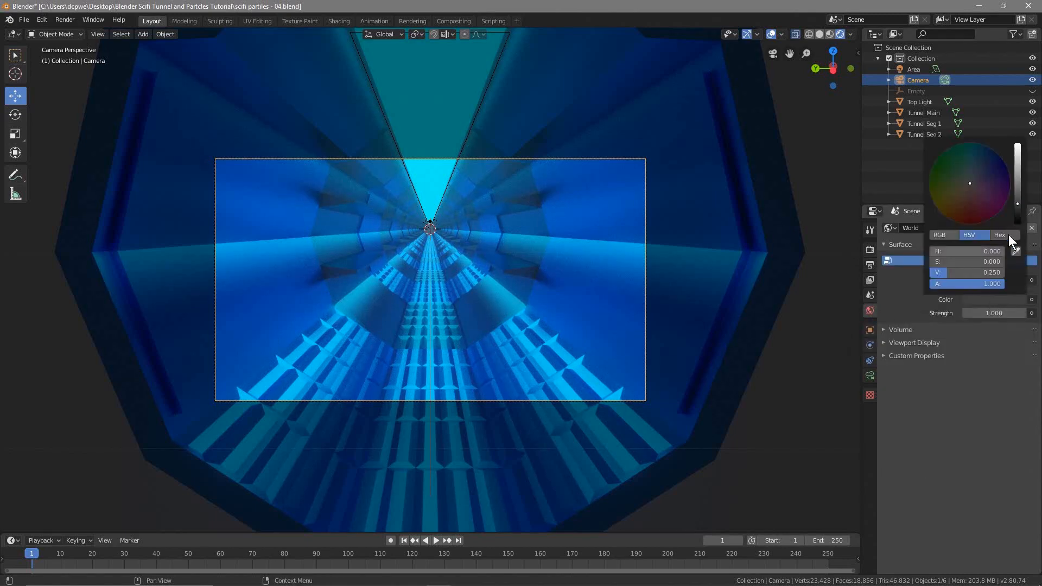
left_click_drag(1017, 205, 1017, 223)
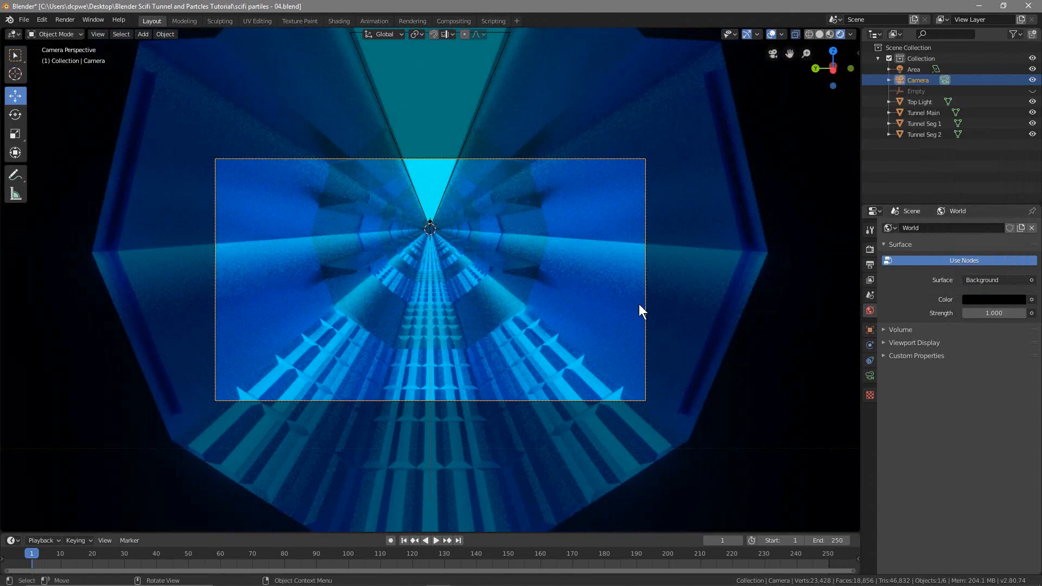
key("F12")
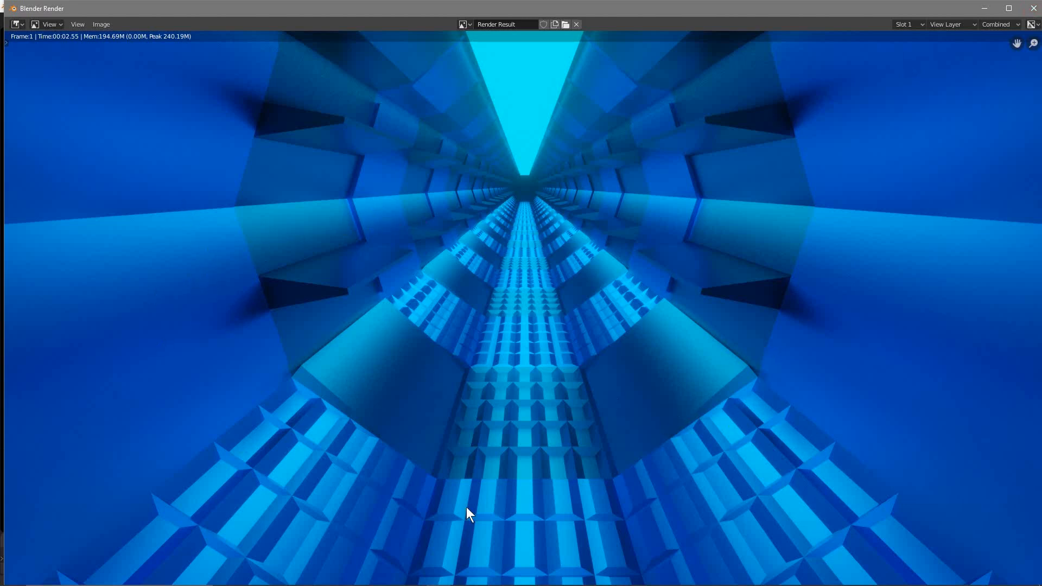
left_click(1034, 9)
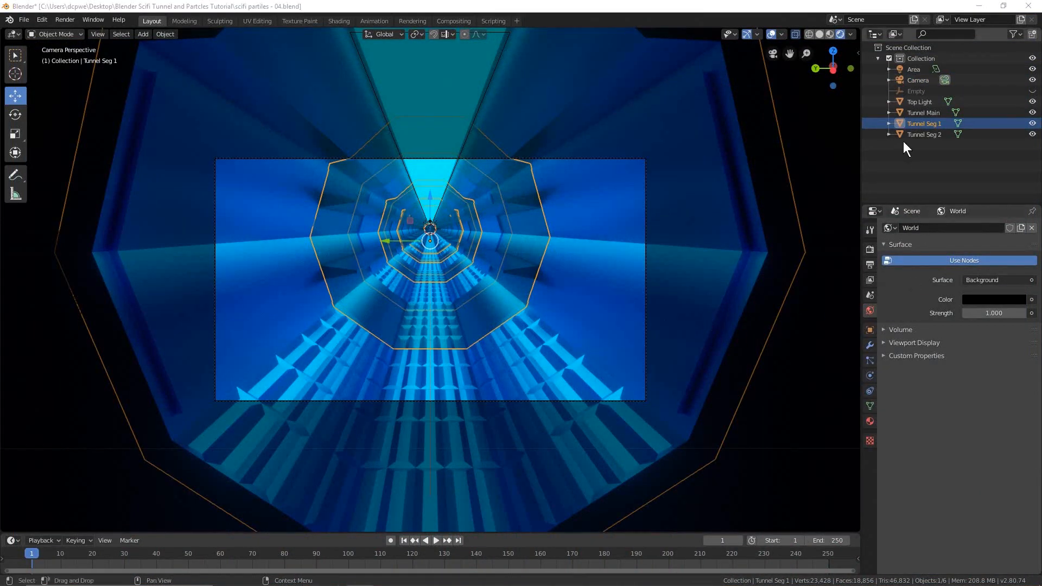
Step: Open the Shading workspace for Tunnel Seg 1, viewed through the camera, with the shader type set to Object
left_click(913, 124)
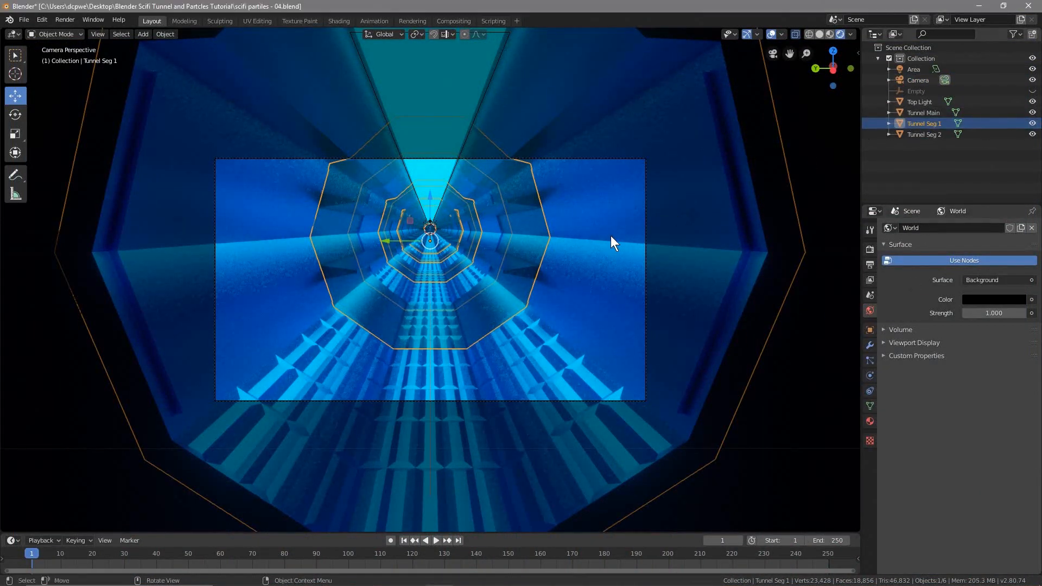
left_click(338, 20)
mouse_move(466, 154)
middle_mouse_down()
mouse_move(448, 155)
mouse_move(473, 154)
middle_mouse_up()
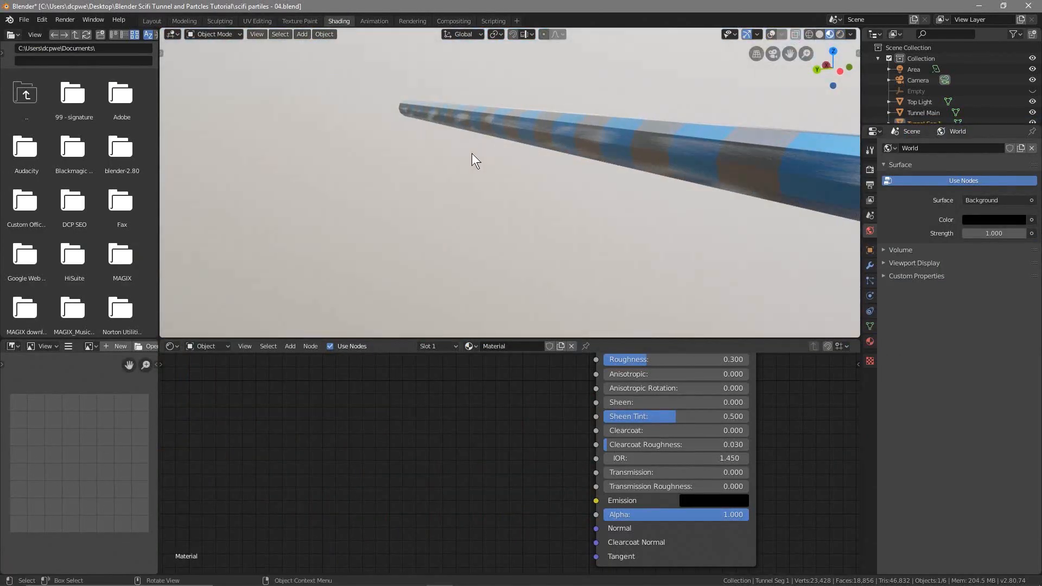
key("KP_0")
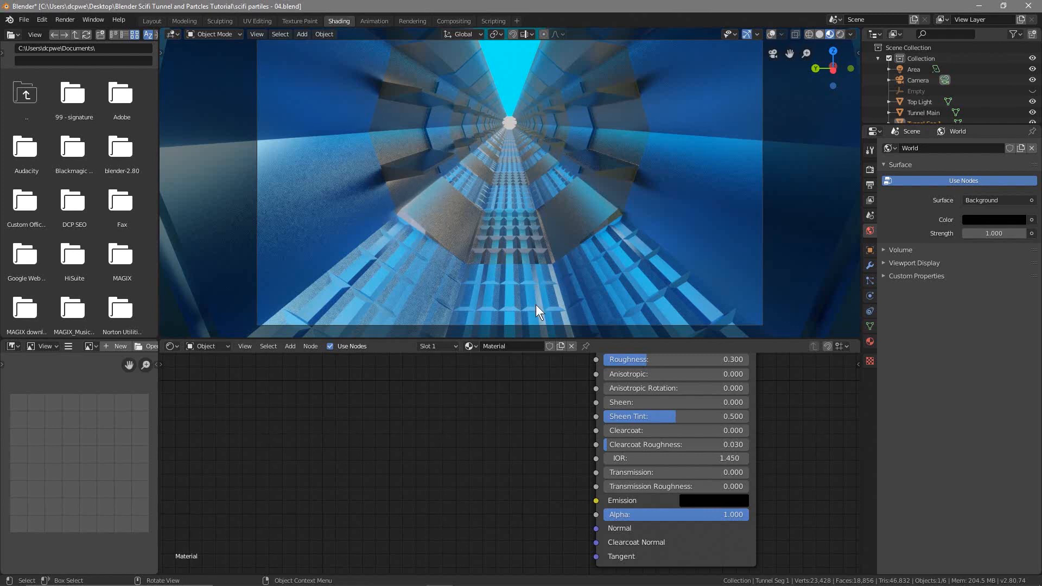
left_click(207, 347)
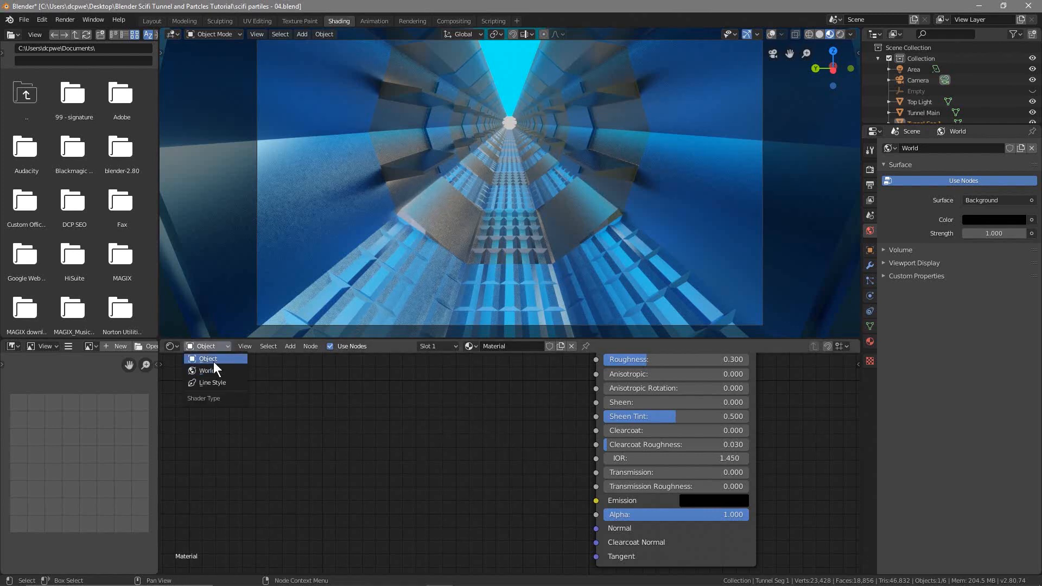
left_click(208, 360)
left_click(213, 344)
left_click(204, 359)
scroll(925, 107, "down", 2)
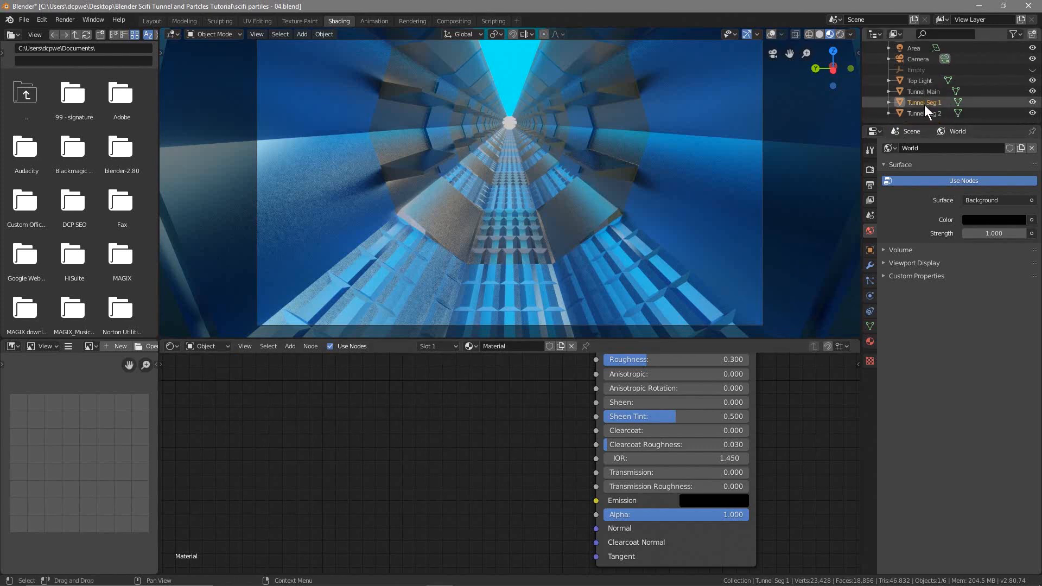
Step: With Tunnel Seg 1 selected, compare the viewport with overlays on and off, leave them hidden, and switch to rendered shading
left_click(924, 103)
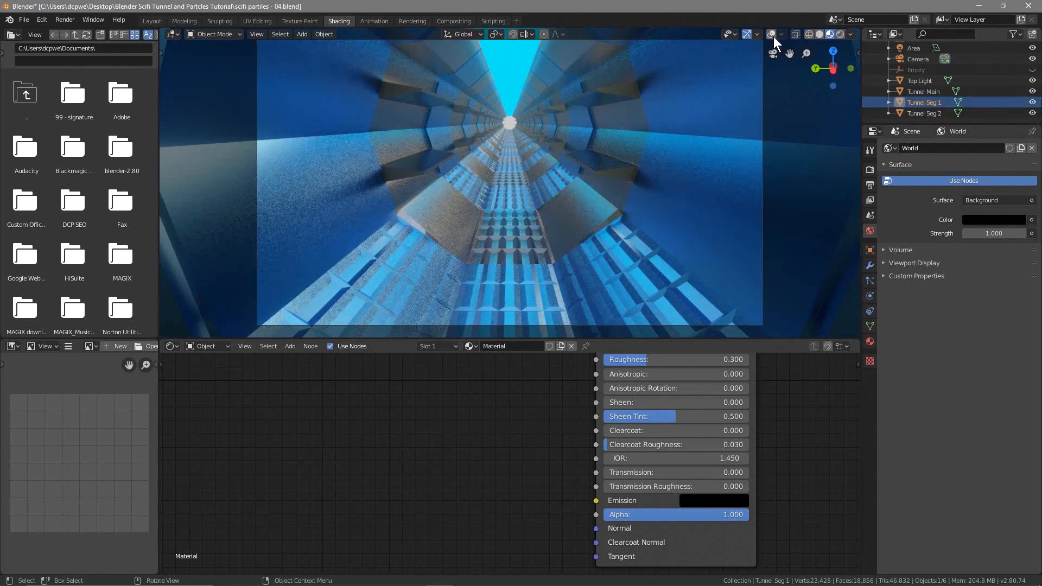
left_click(773, 35)
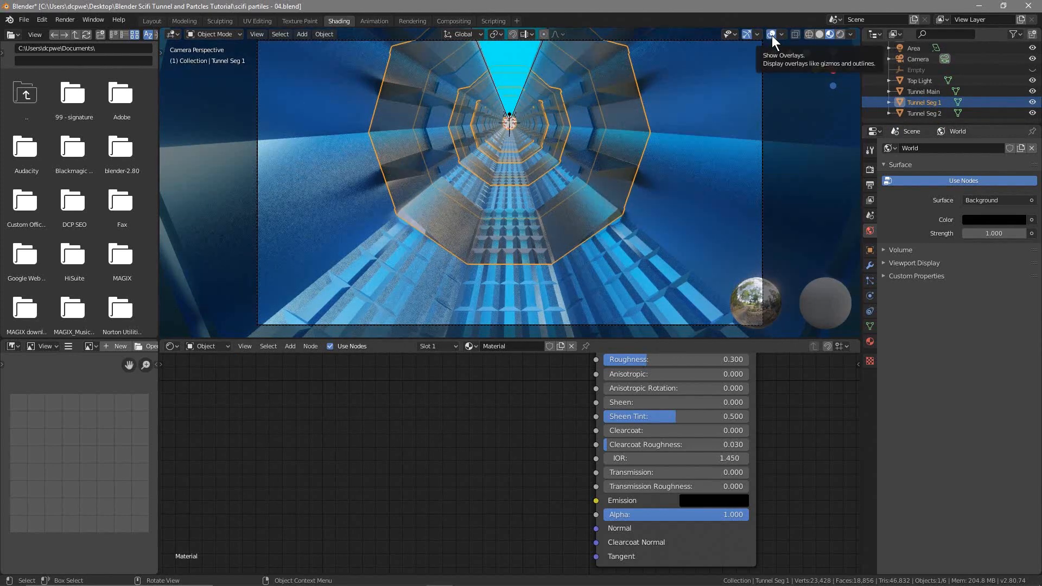
left_click(771, 35)
left_click(771, 34)
left_click(771, 35)
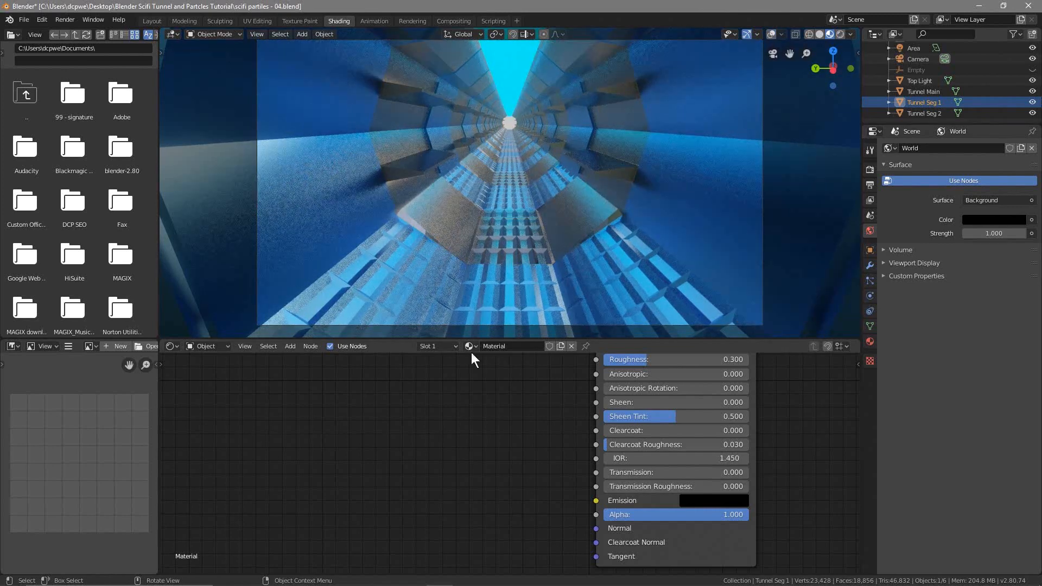
left_click(837, 32)
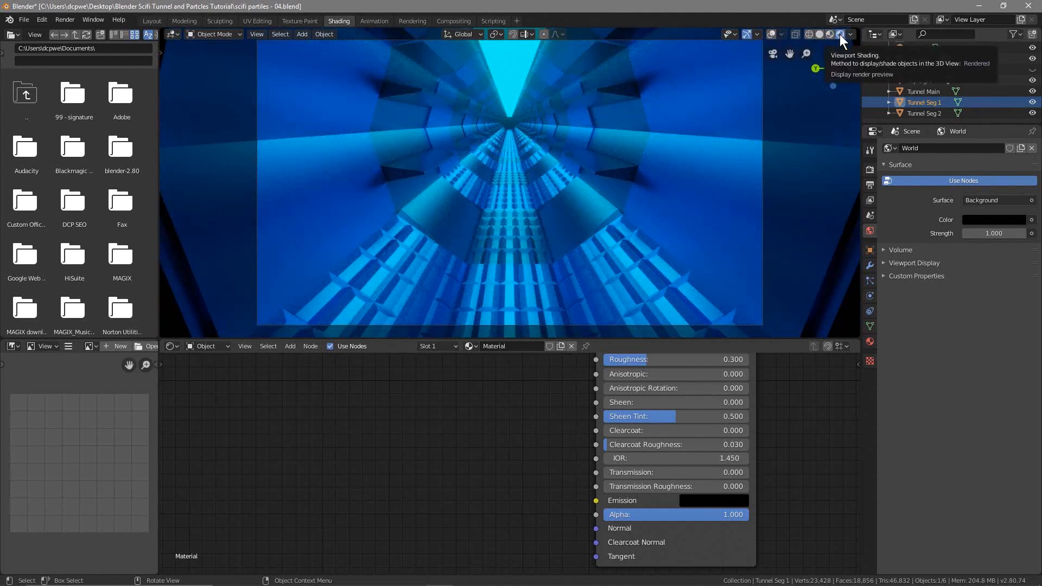
Step: Add a Bump node to Tunnel Seg 1's material and connect its Normal output to the Principled BSDF's Normal input
scroll(480, 423, "down", 8)
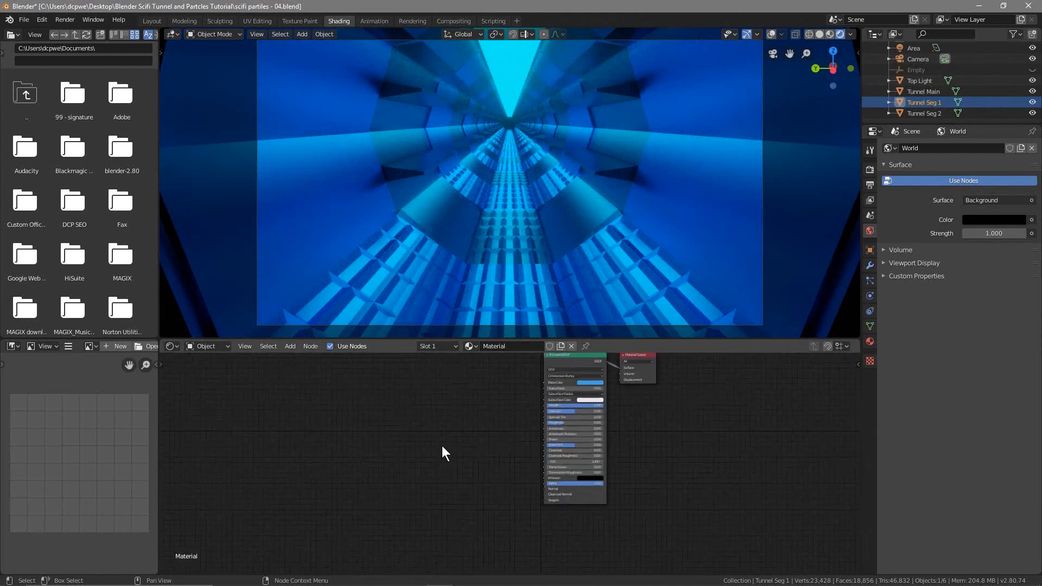
middle_click_drag(439, 444, 490, 470)
scroll(605, 442, "up", 4)
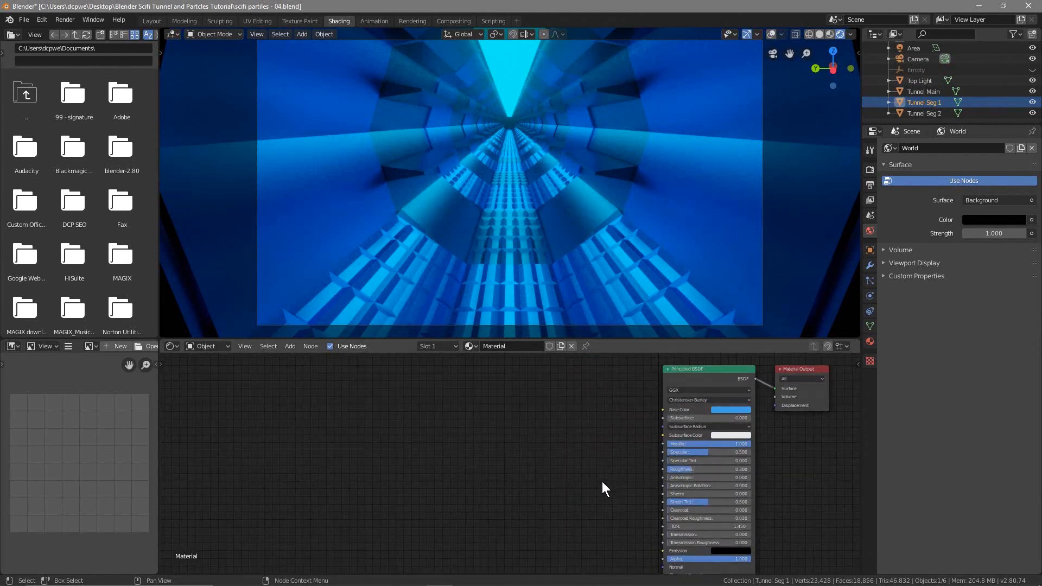
scroll(597, 478, "up", 4)
middle_click_drag(549, 474, 507, 407)
key("shift+a")
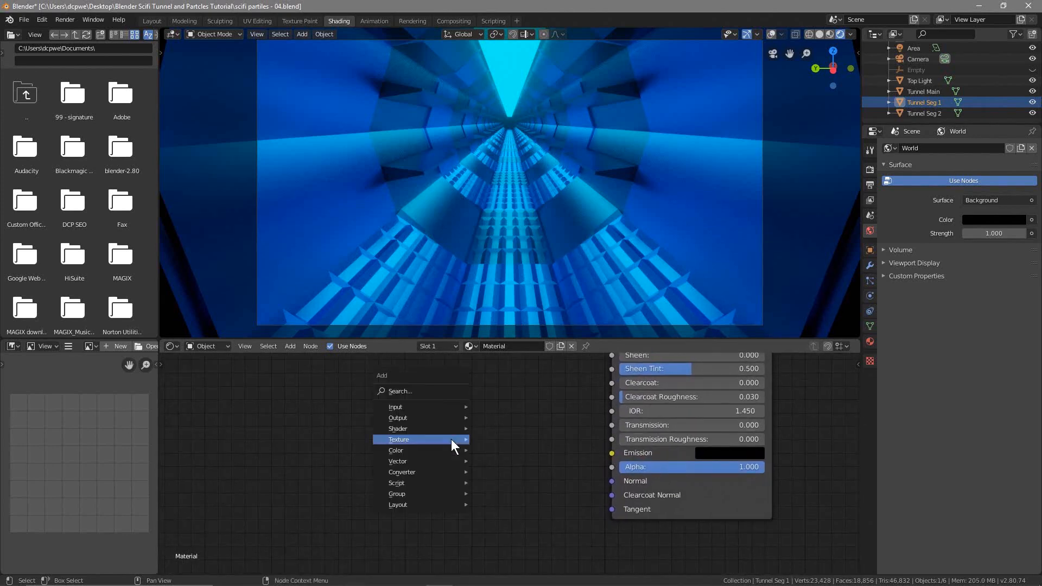
mouse_move(451, 438)
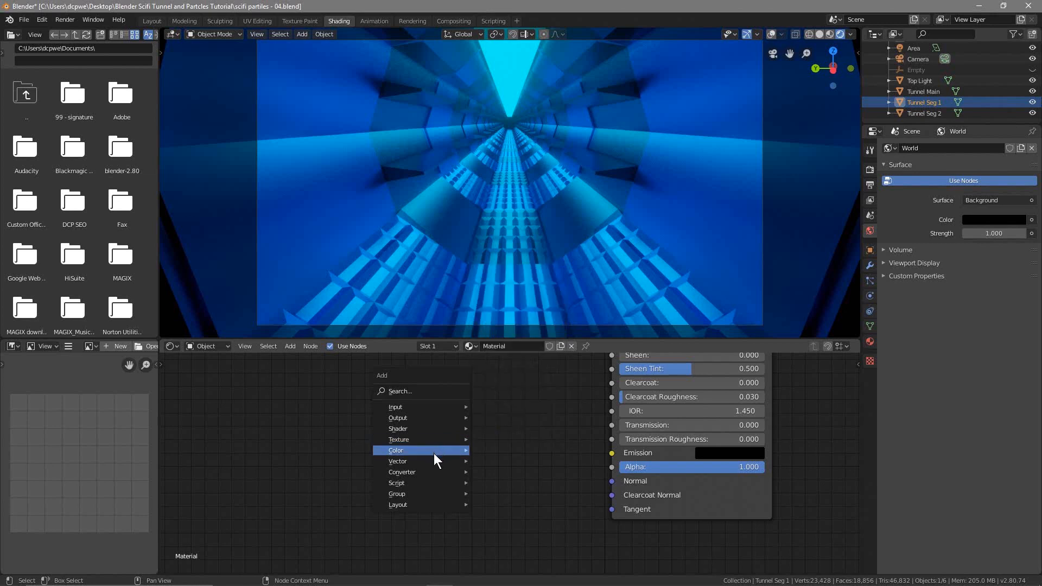
mouse_move(424, 471)
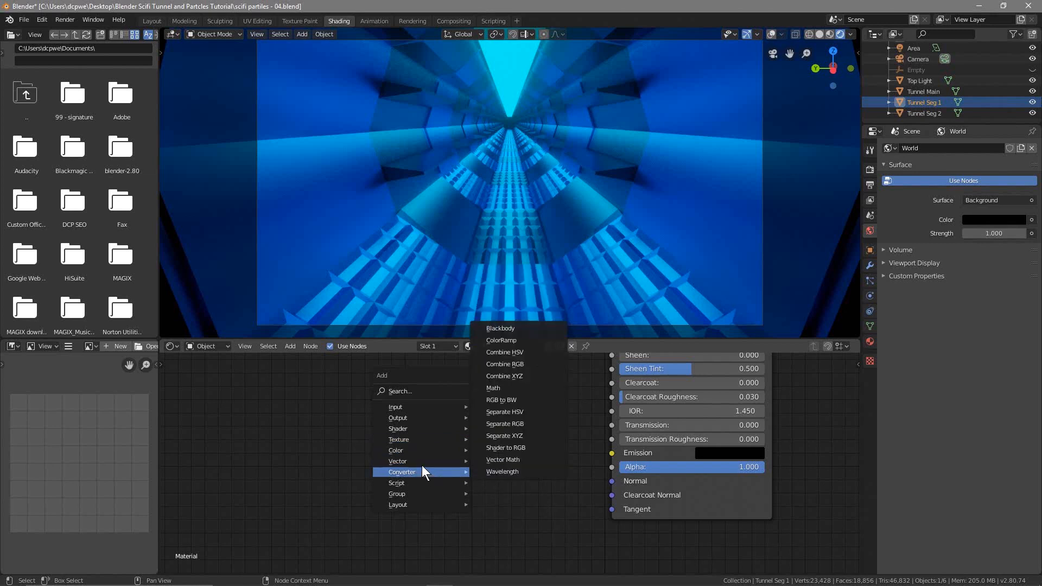
left_click(487, 459)
left_click(432, 398)
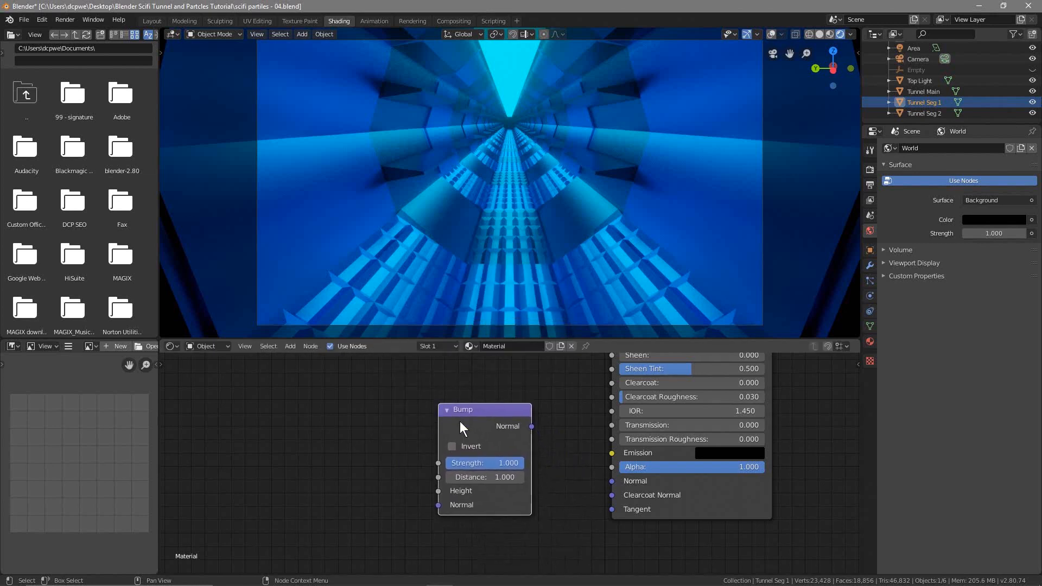
left_click_drag(532, 427, 617, 482)
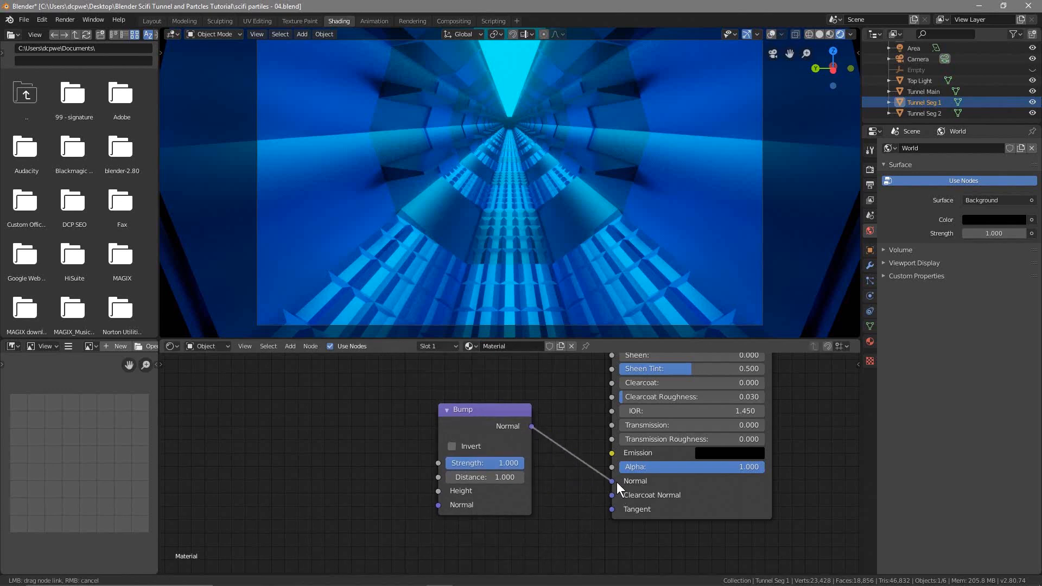
Step: Add a Musgrave Texture node and connect its Color output to the Bump node's Height input
key("shift+a")
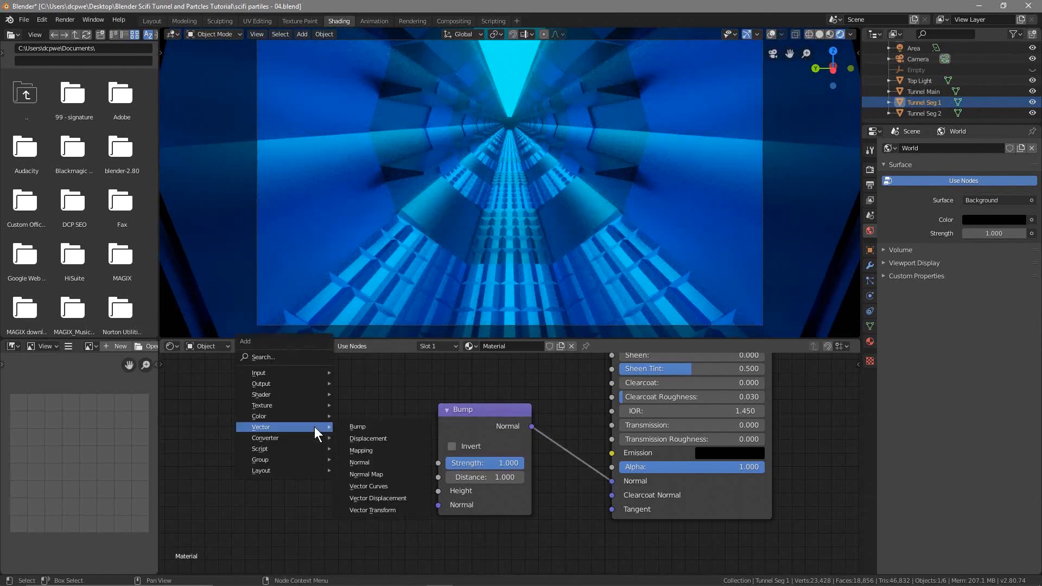
mouse_move(312, 406)
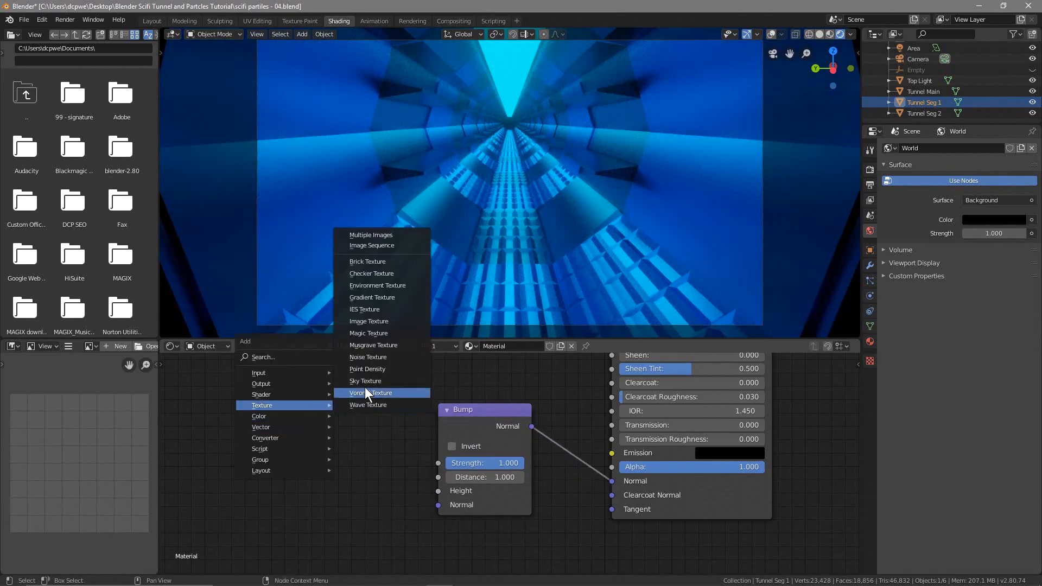
left_click(377, 346)
left_click_drag(358, 388, 437, 490)
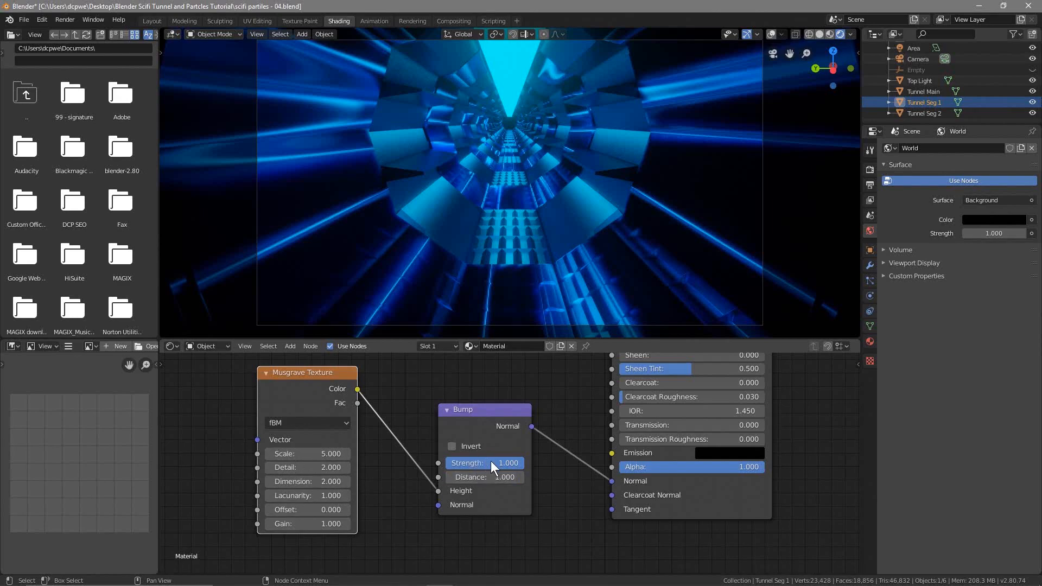
Step: Set the Bump strength to 1.000 and the Musgrave scale to 9.200, and check the look with a test render
left_click_drag(478, 463, 456, 463)
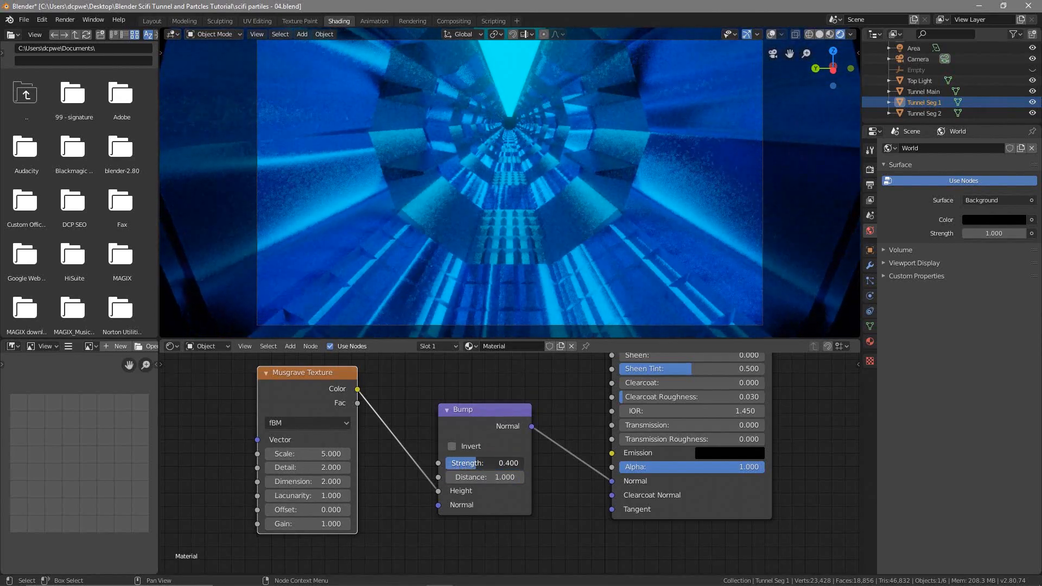
left_click_drag(456, 463, 519, 463)
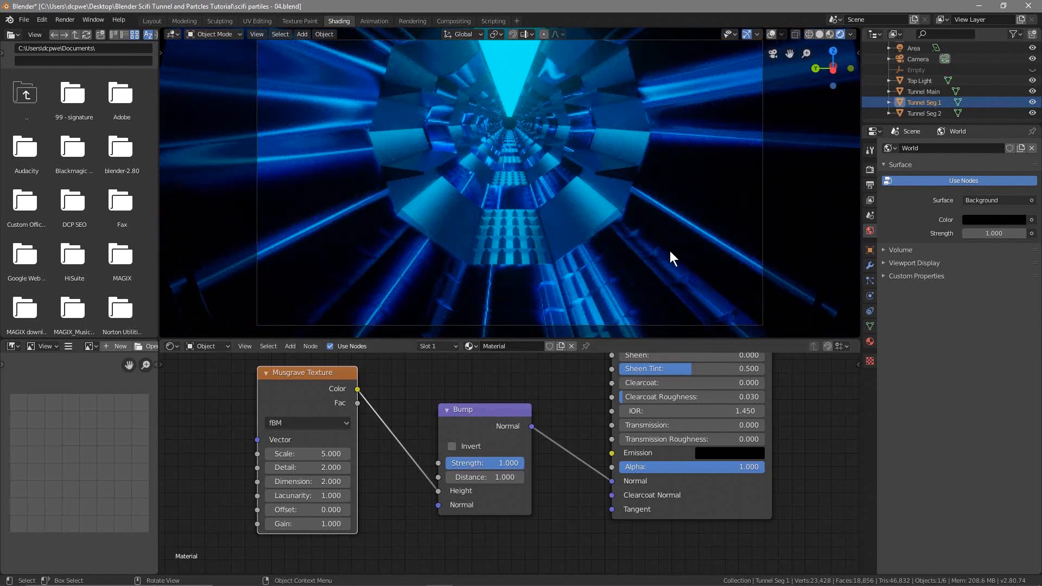
left_click_drag(304, 454, 345, 454)
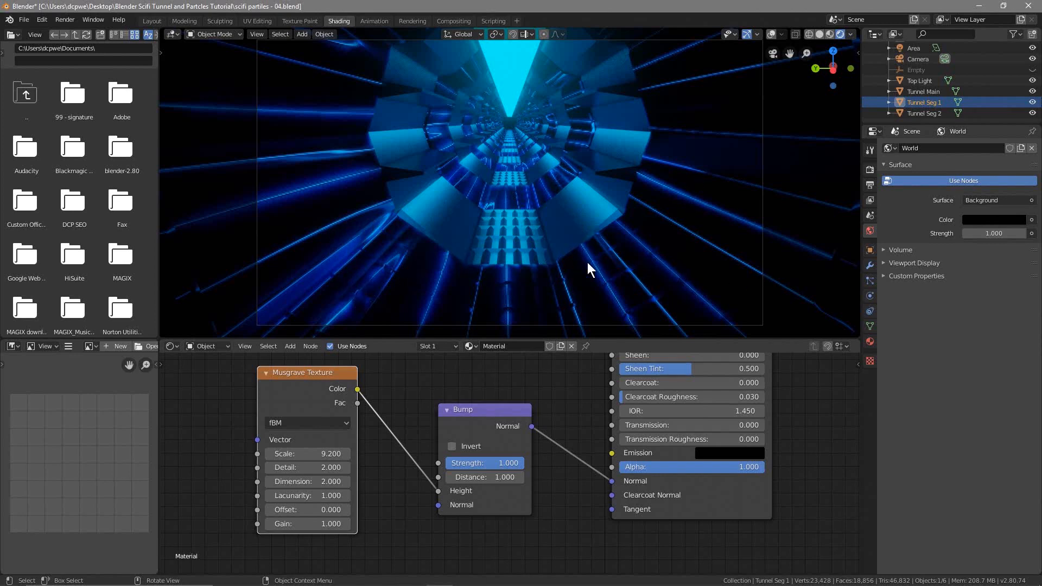
key("F12")
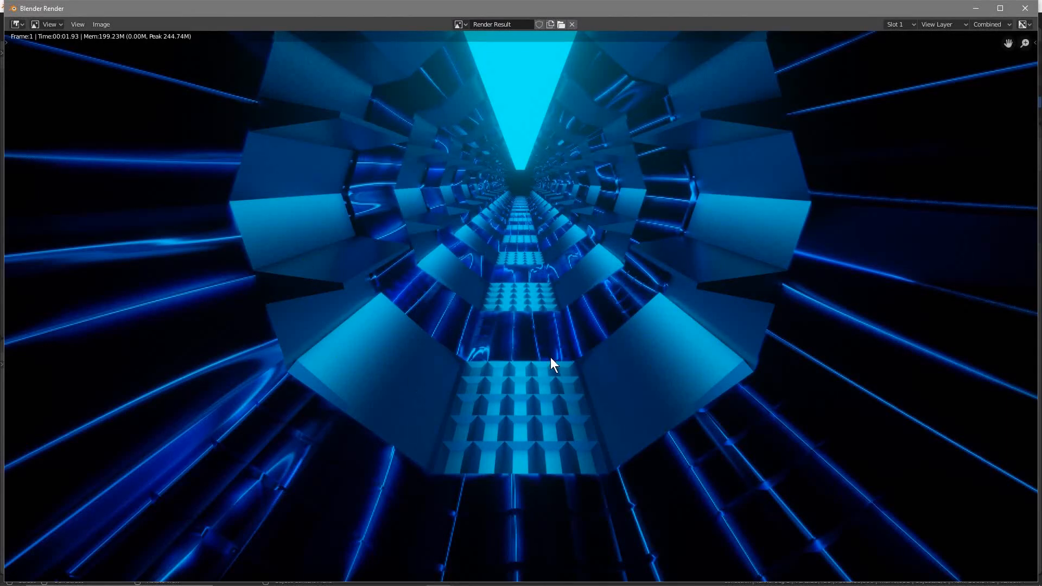
left_click(1024, 10)
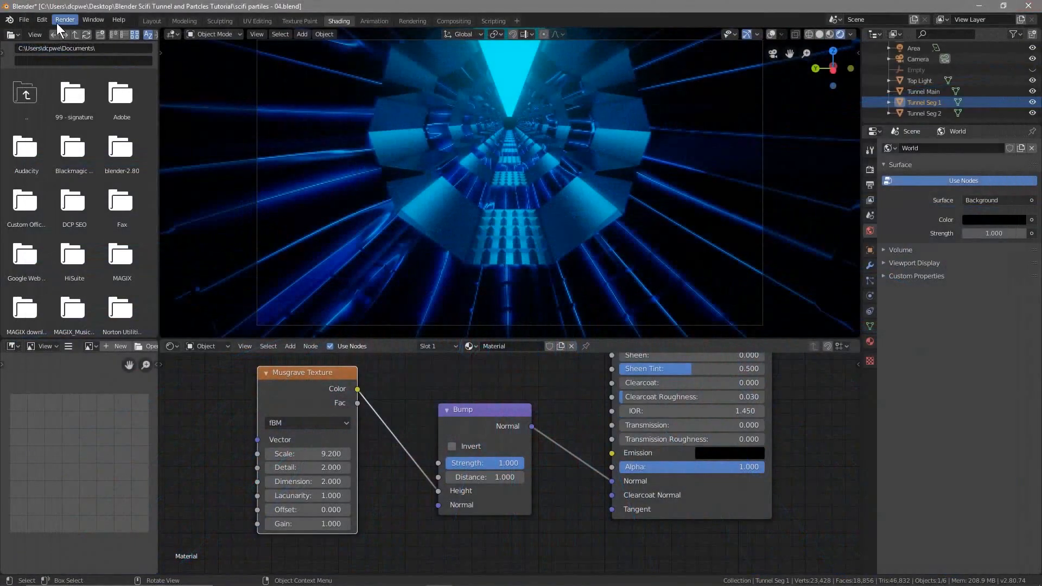
Step: Save the project as a new incremental file named "scifi partiles - 05.blend"
left_click(24, 19)
left_click(50, 97)
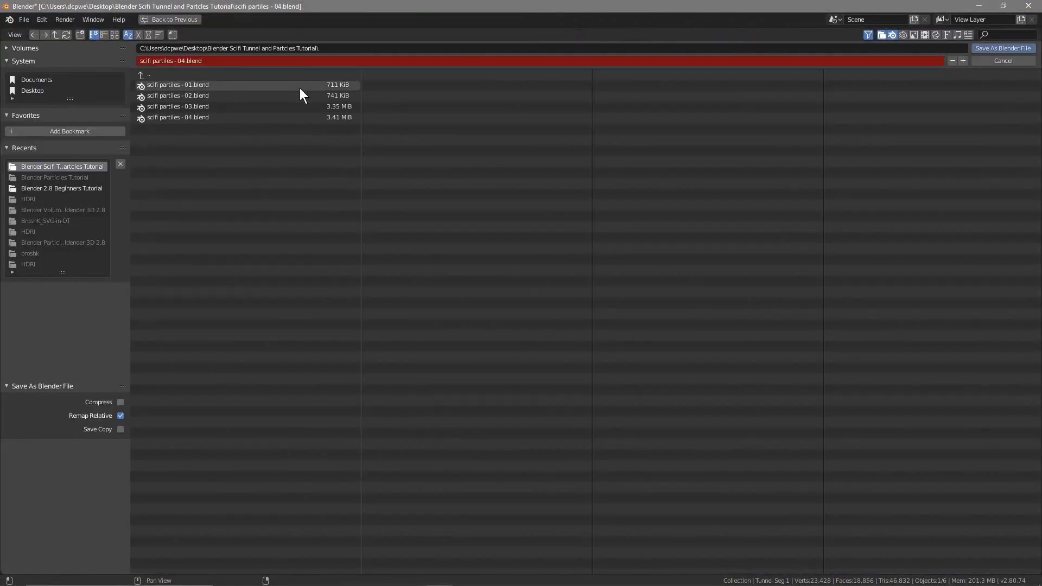
left_click(193, 116)
left_click(963, 61)
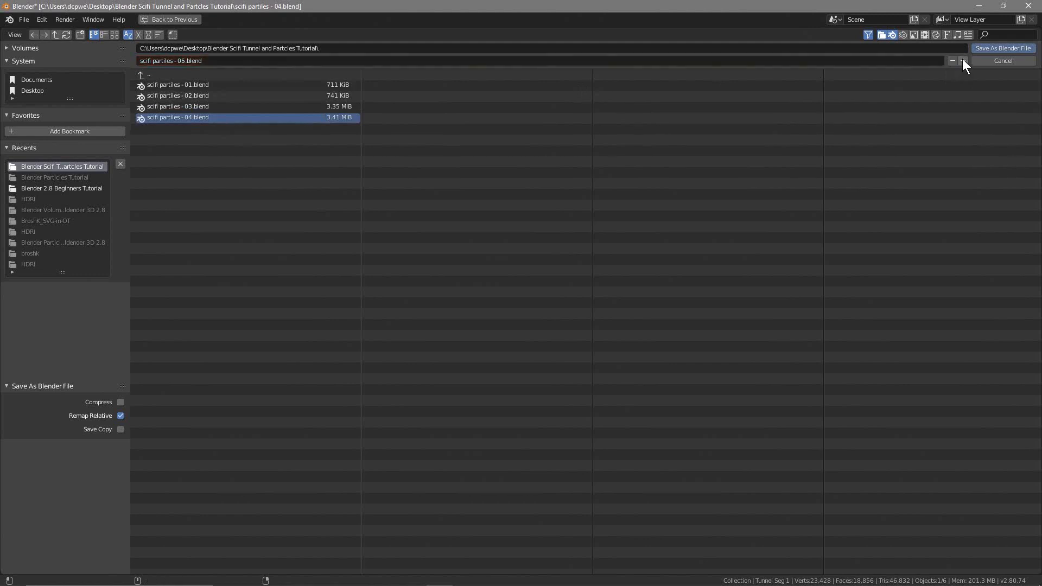
left_click(1014, 49)
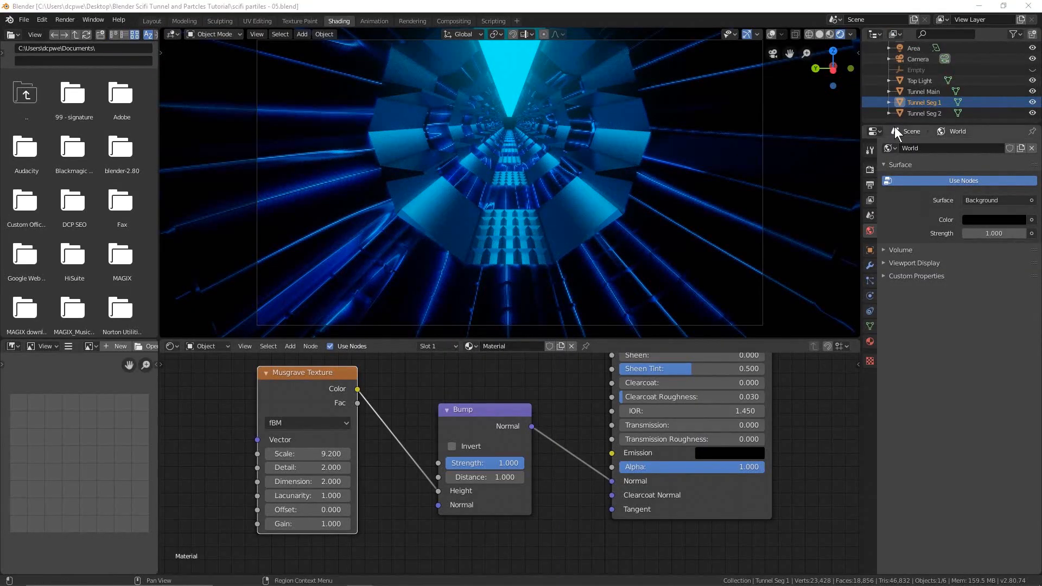
Step: Add a Bump node to Tunnel Seg 2's material and connect its Normal output to the Principled BSDF's Normal input
left_click(929, 102)
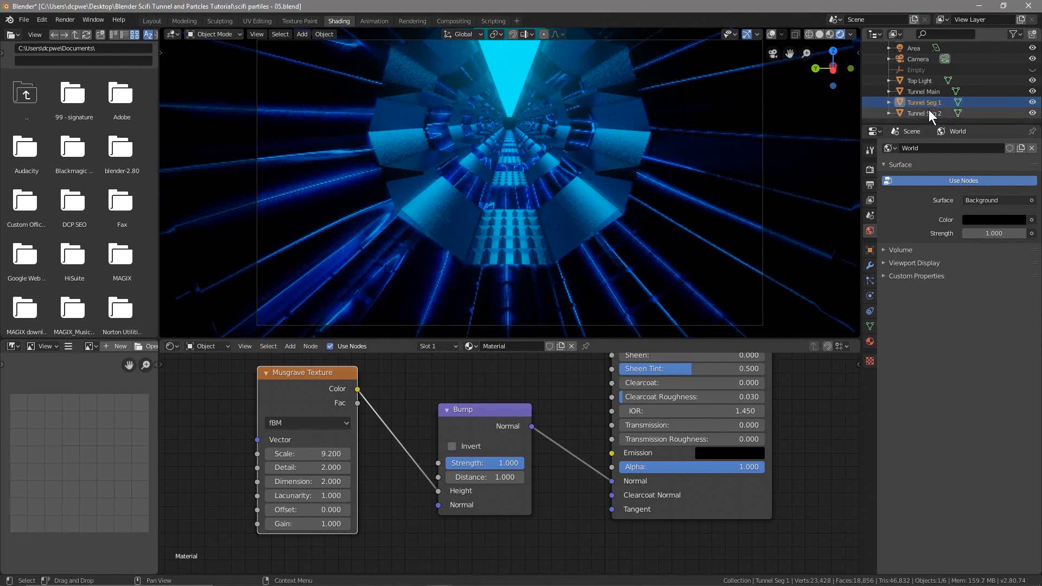
left_click(929, 111)
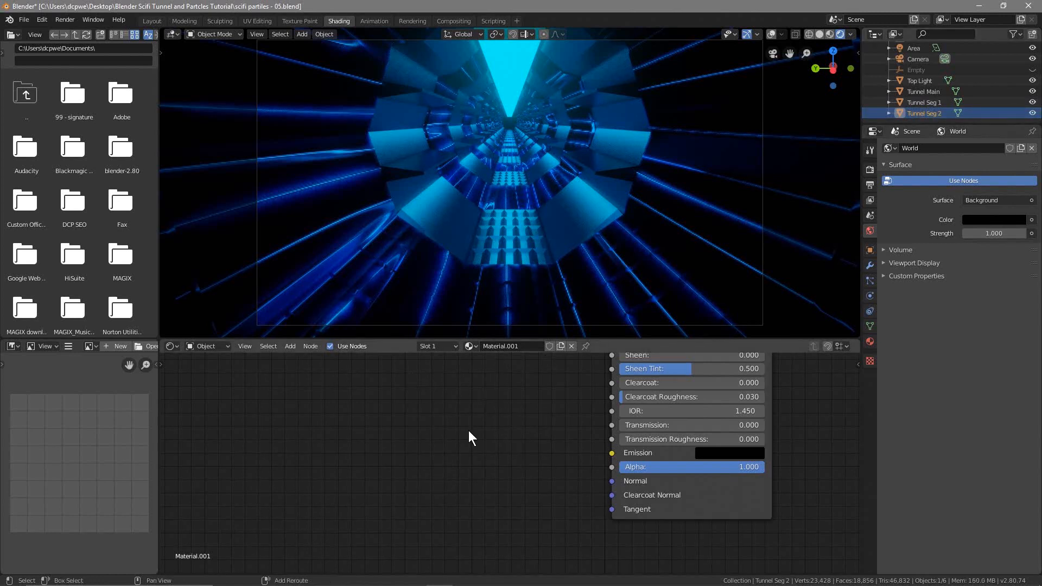
key("shift+a")
mouse_move(468, 432)
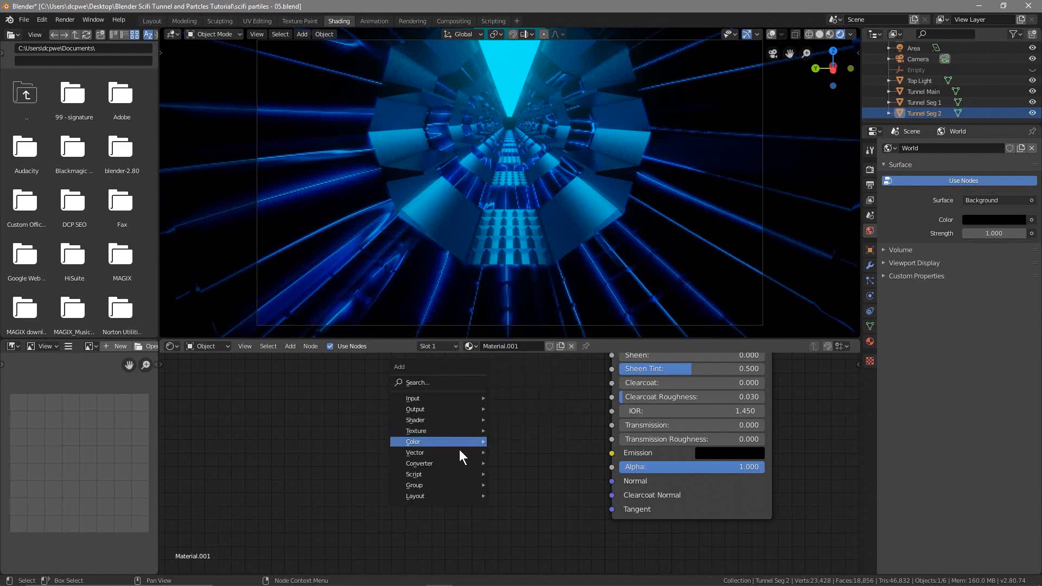
mouse_move(454, 453)
left_click(519, 452)
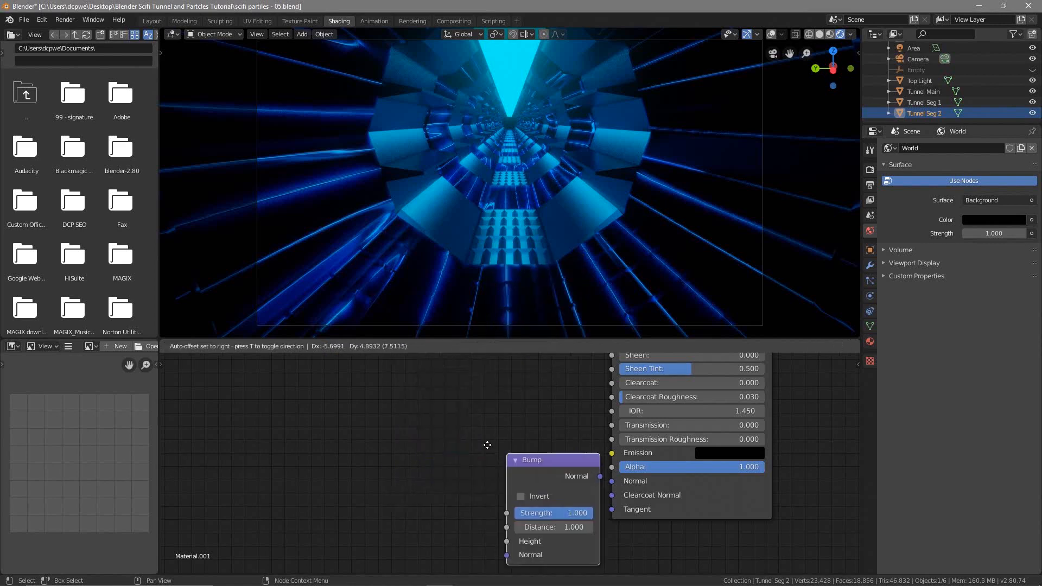
left_click(407, 393)
left_click_drag(520, 424, 612, 481)
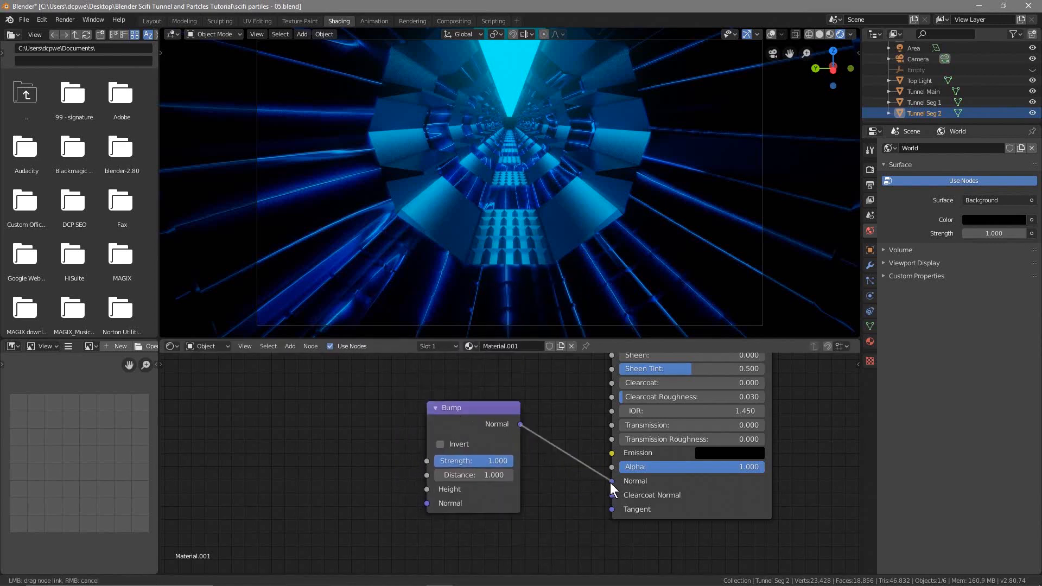
Step: Add a Checker Texture node with scale 14 and connect its Color output to the Bump node's Height input
key("shift+a")
mouse_move(339, 389)
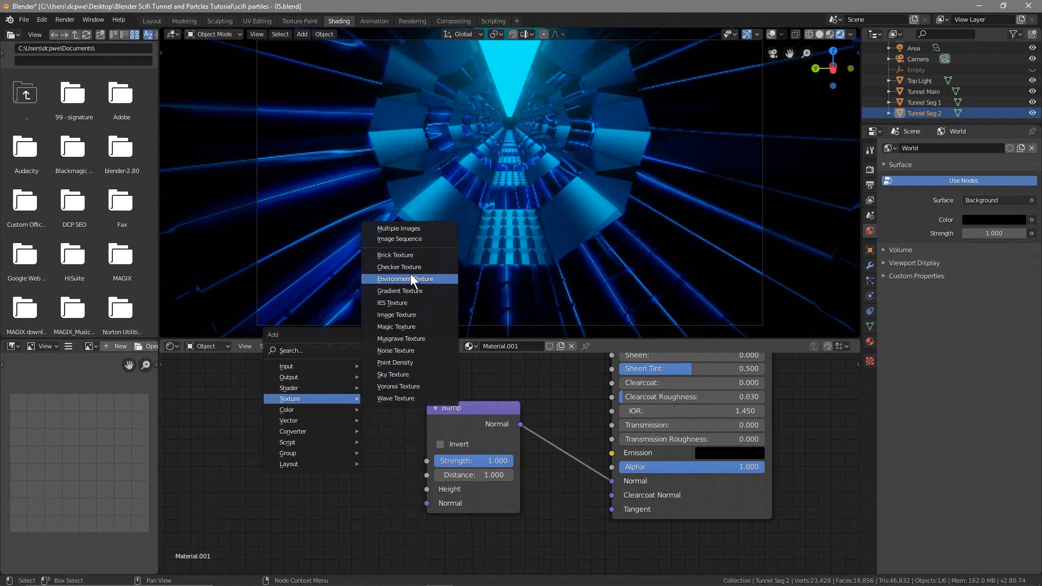
left_click(406, 271)
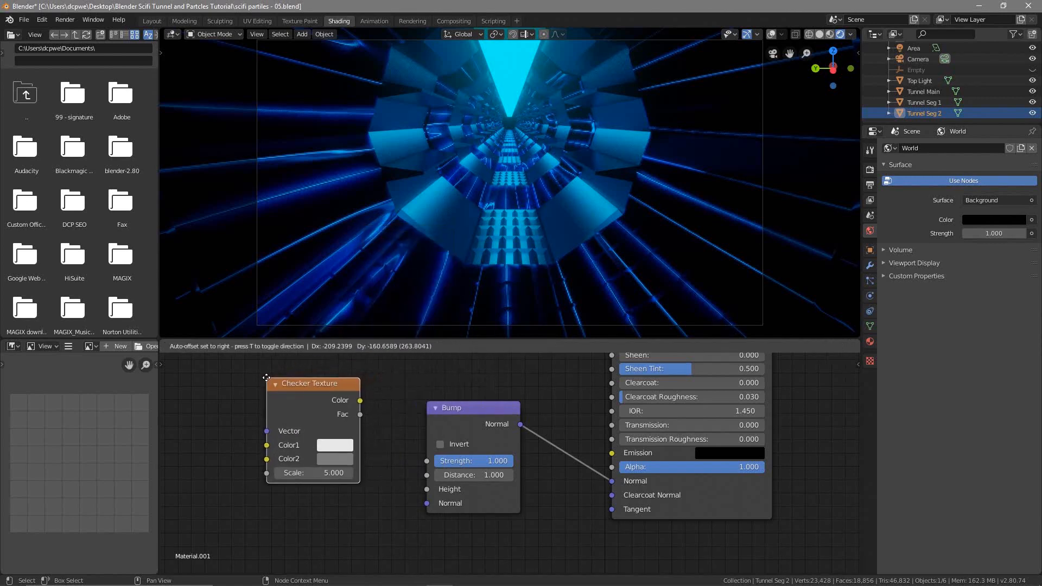
left_click(326, 405)
left_click_drag(345, 404, 427, 490)
left_click(317, 476)
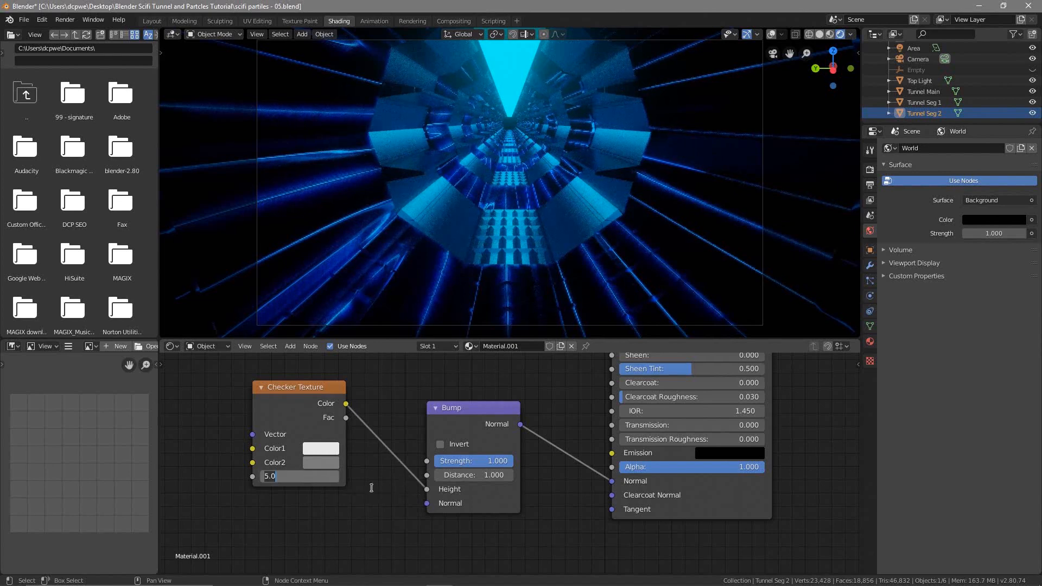
type("14")
key("Return")
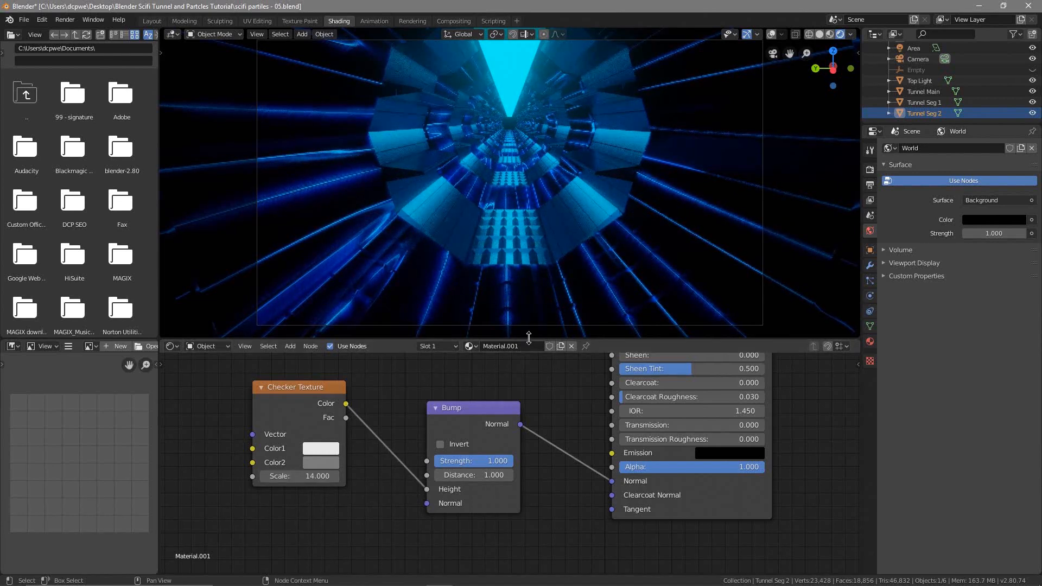
Step: Try a Checker Texture scale of 36 on the tunnel segments, and return it to 14
scroll(519, 307, "up", 5)
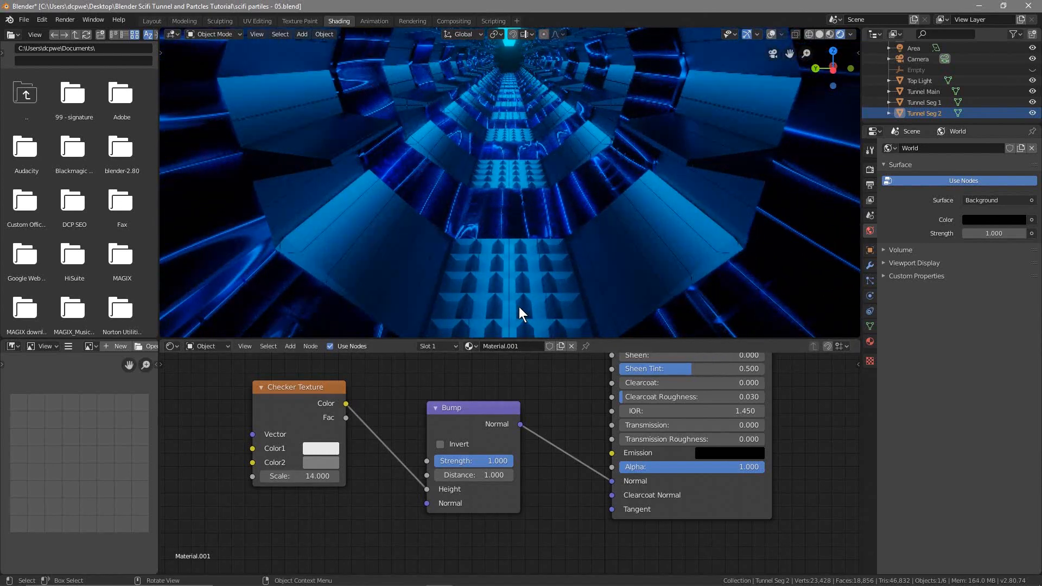
left_click_drag(304, 476, 592, 476)
left_click(336, 476)
left_click(336, 476)
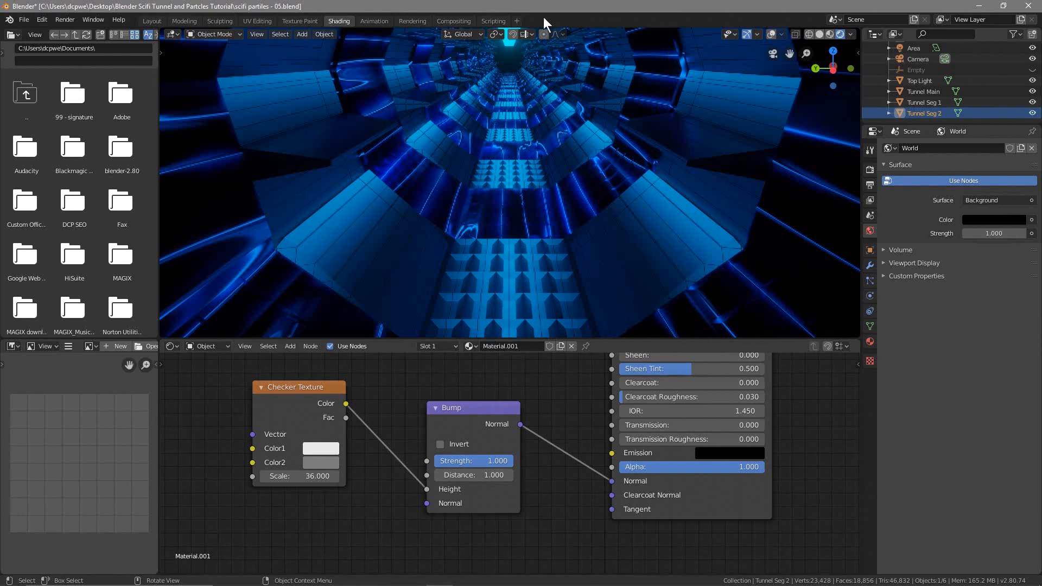
left_click(313, 476)
type("14")
key("Return")
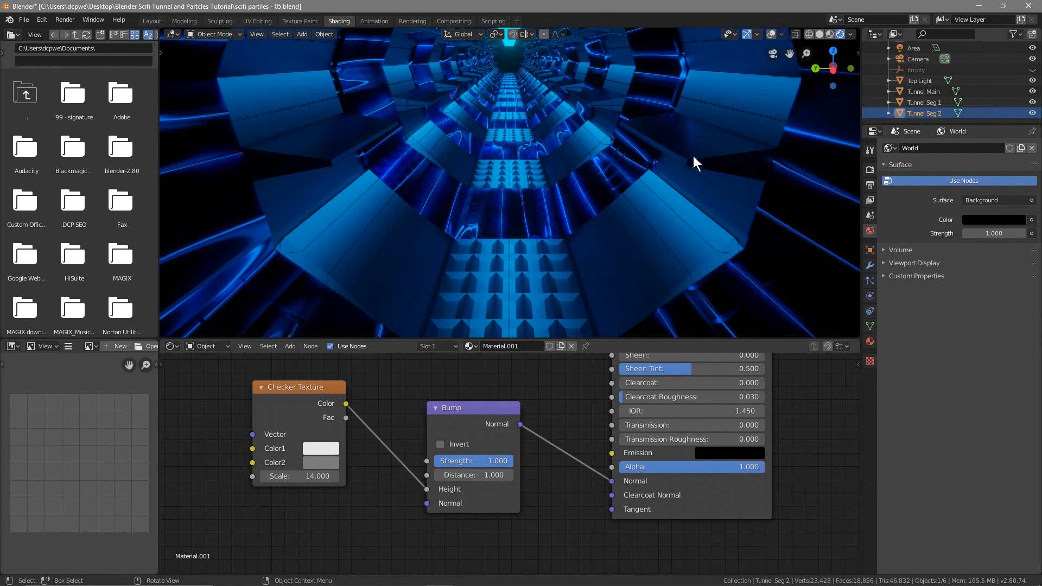
Step: Try Checker Texture scales of 64, 32 and 128, and go back to 32 to compare the panel detail
left_click(317, 476)
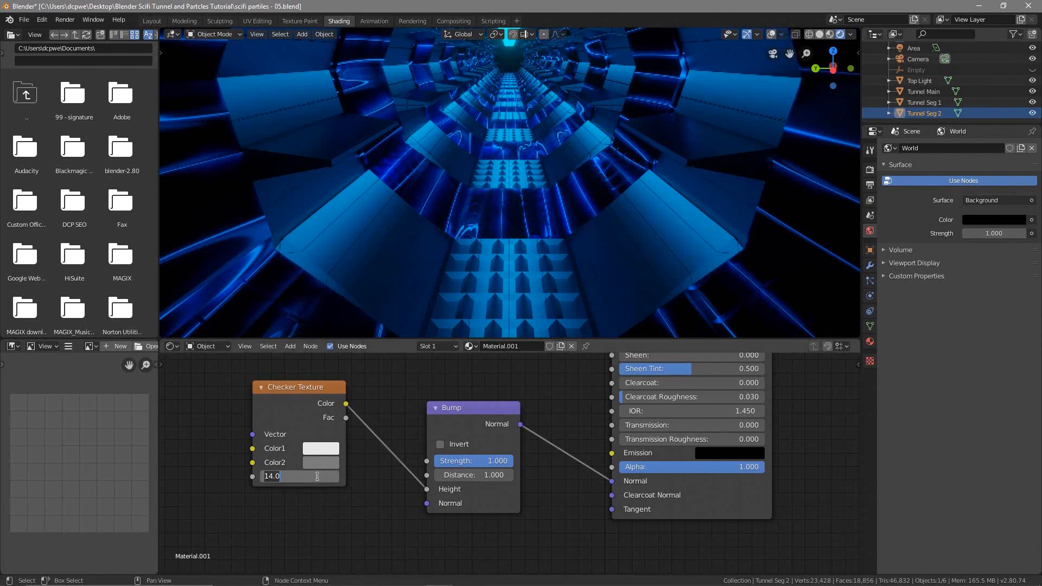
type("64")
key("Return")
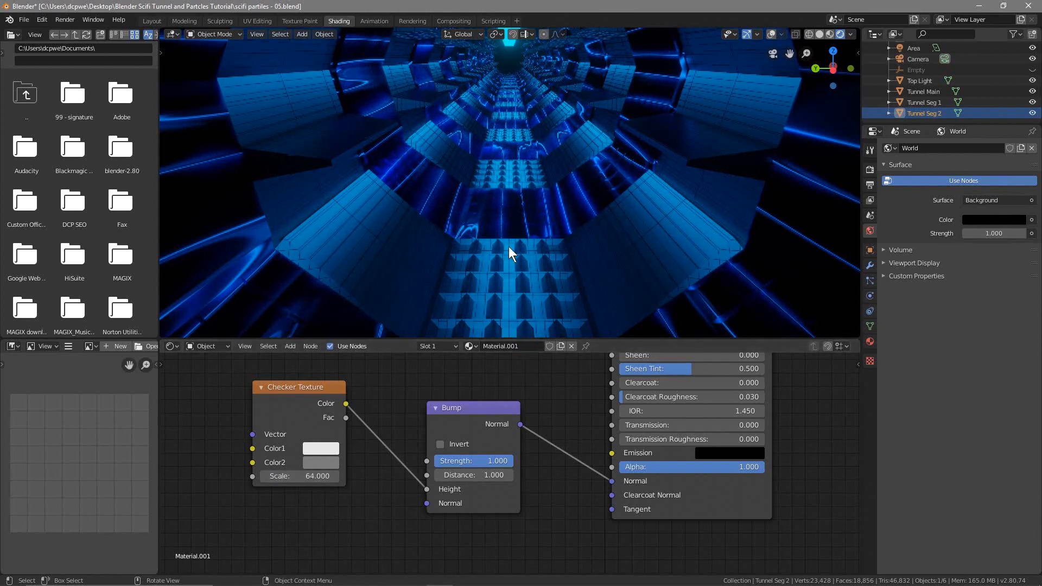
left_click(319, 475)
type("32")
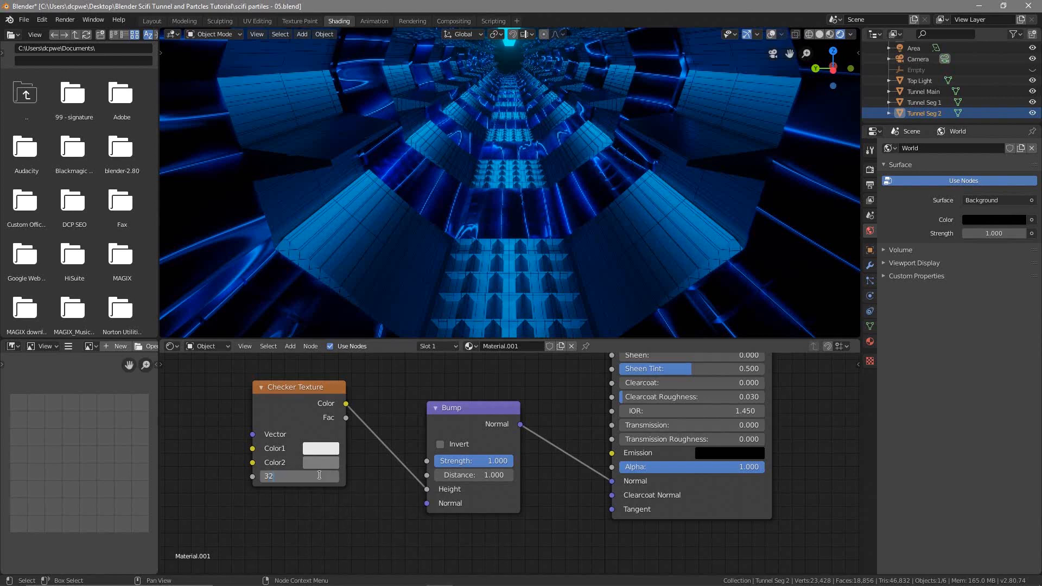
key("Return")
left_click(312, 475)
type("128")
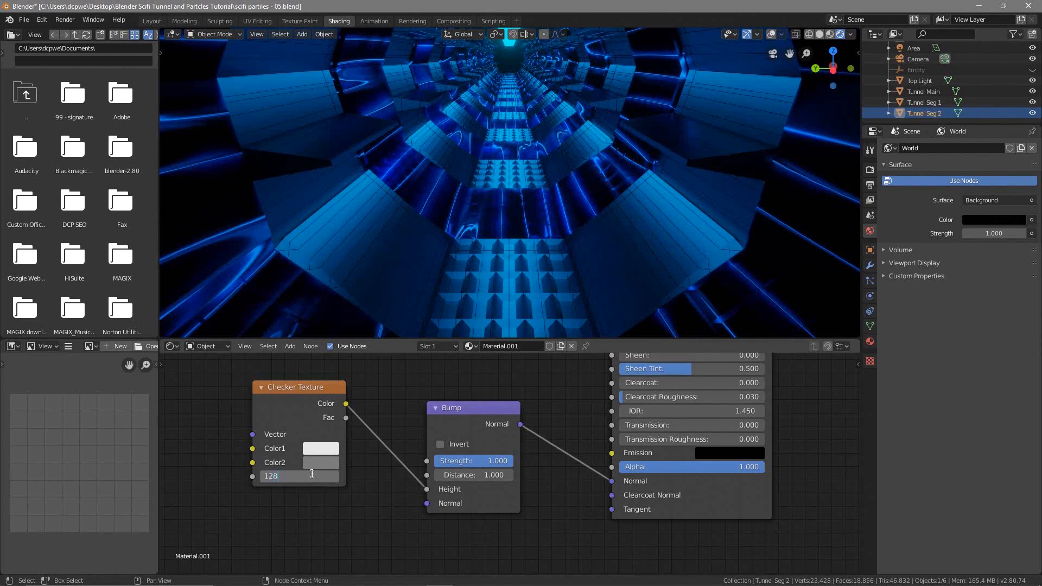
key("Return")
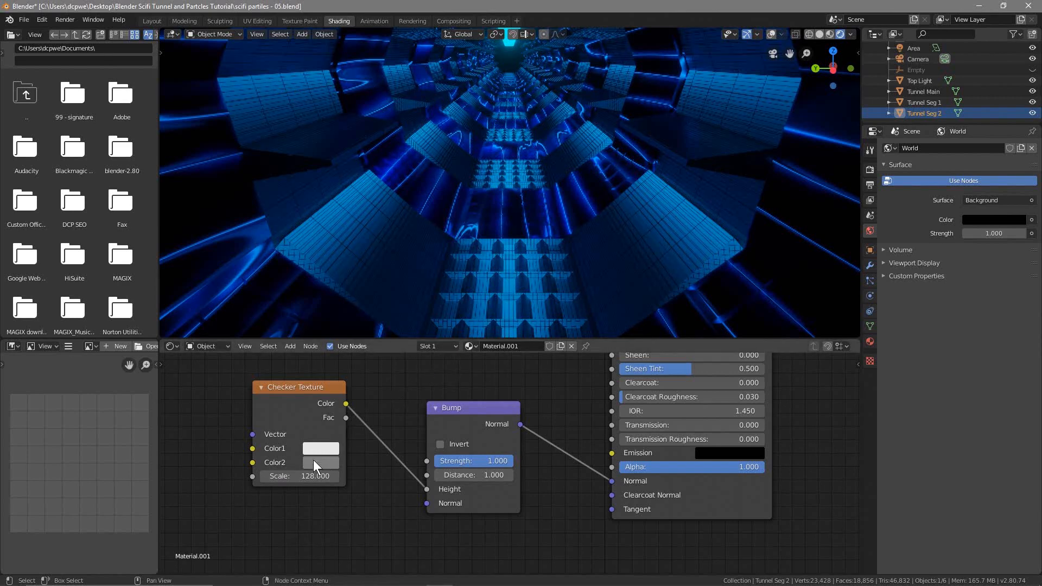
left_click(316, 476)
type("32")
key("Return")
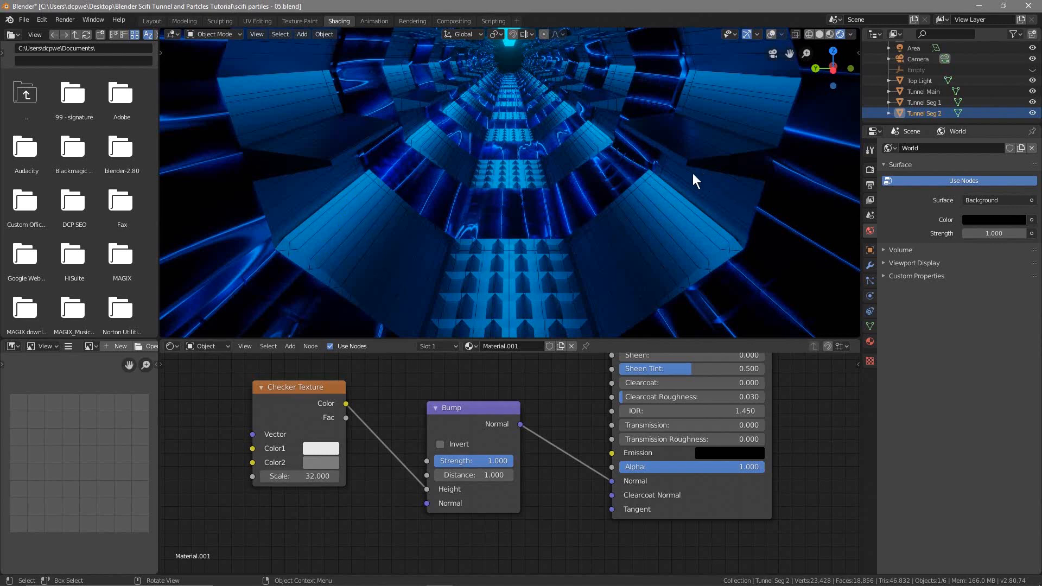
Step: Set the Checker Texture scale to 14 and check the look with a test render
left_click(314, 470)
type("14")
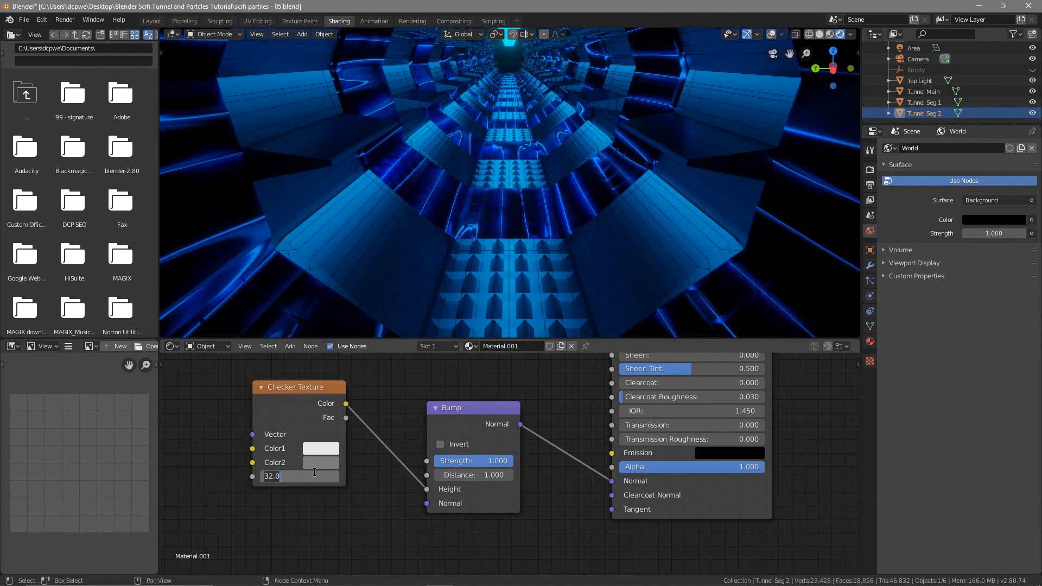
key("Return")
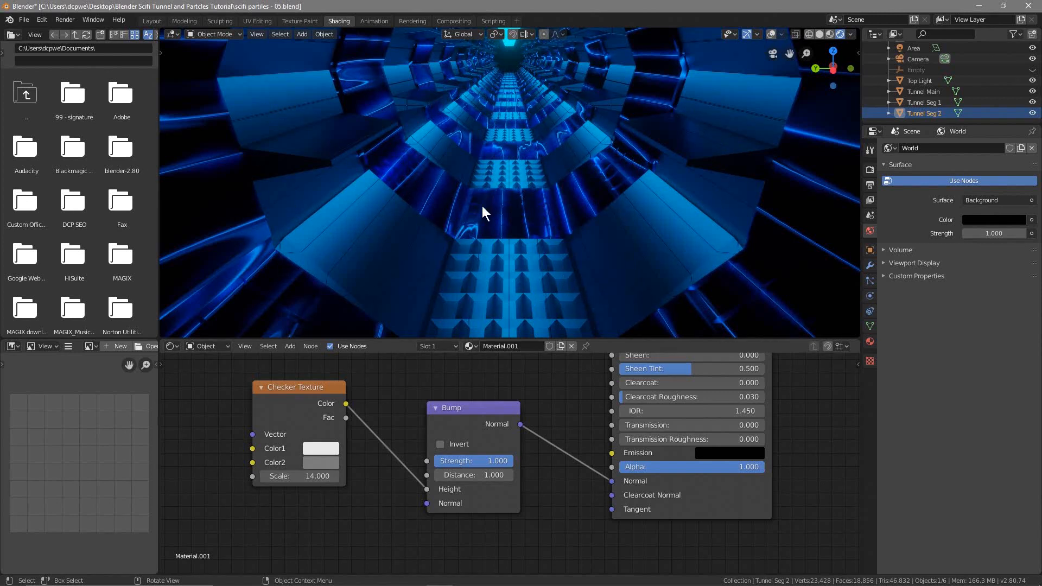
key("F12")
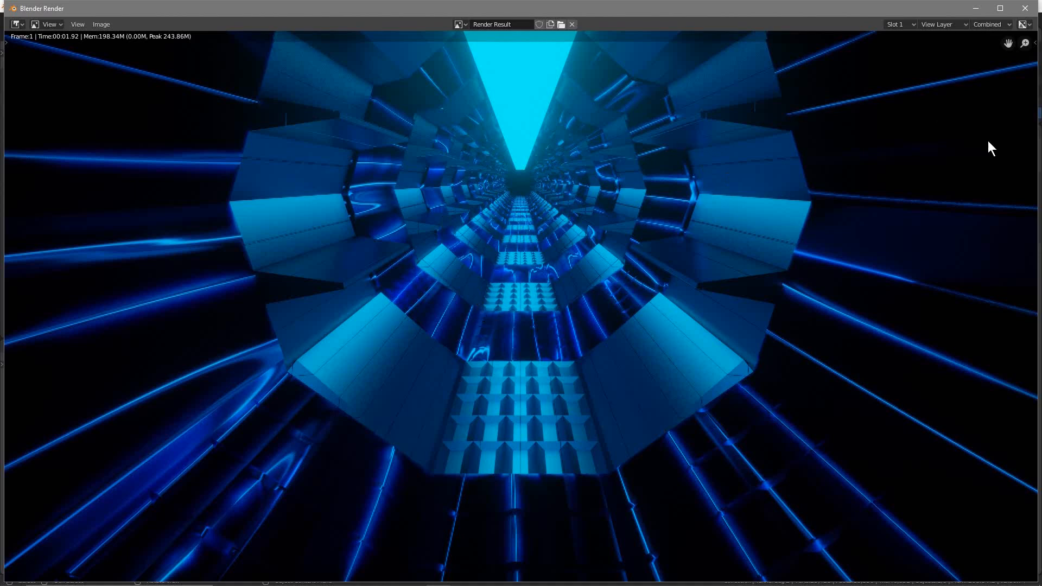
left_click(1025, 7)
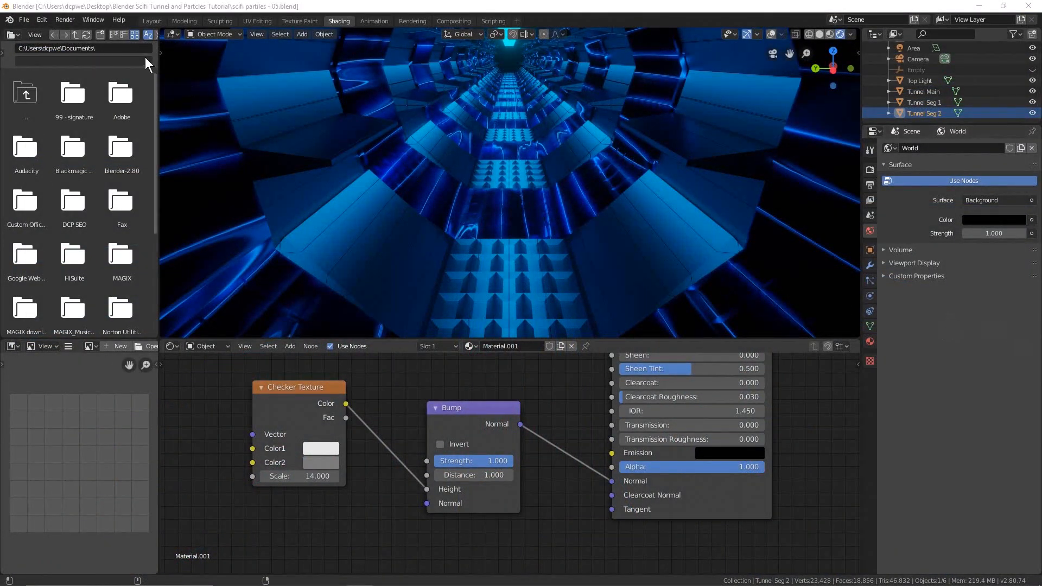
Step: Switch to the Layout workspace and add an ico sphere mesh with a 1 m radius at the world origin
left_click(152, 21)
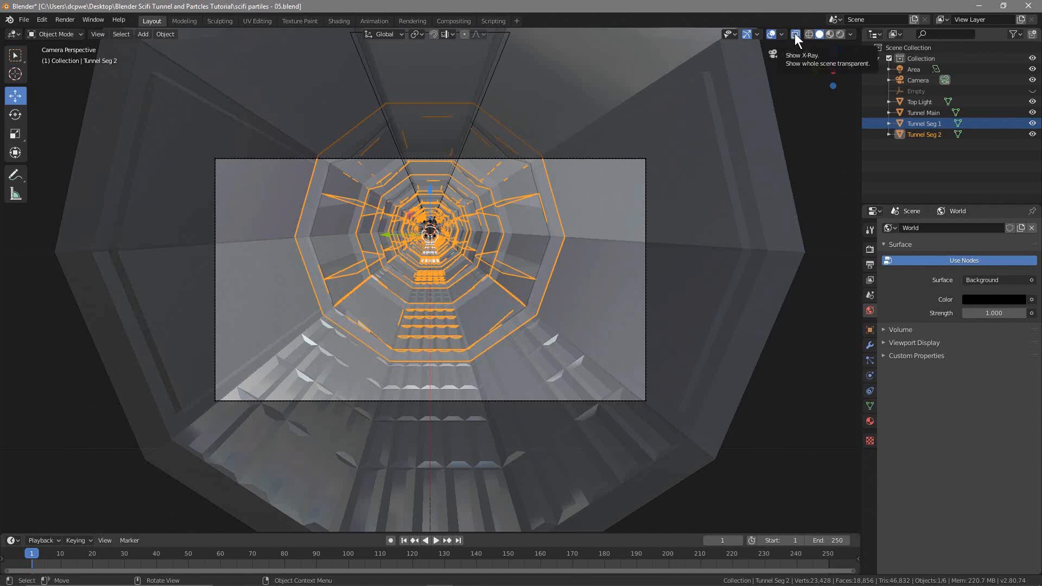
middle_click_drag(709, 230, 650, 273)
middle_click_drag(702, 302, 231, 304)
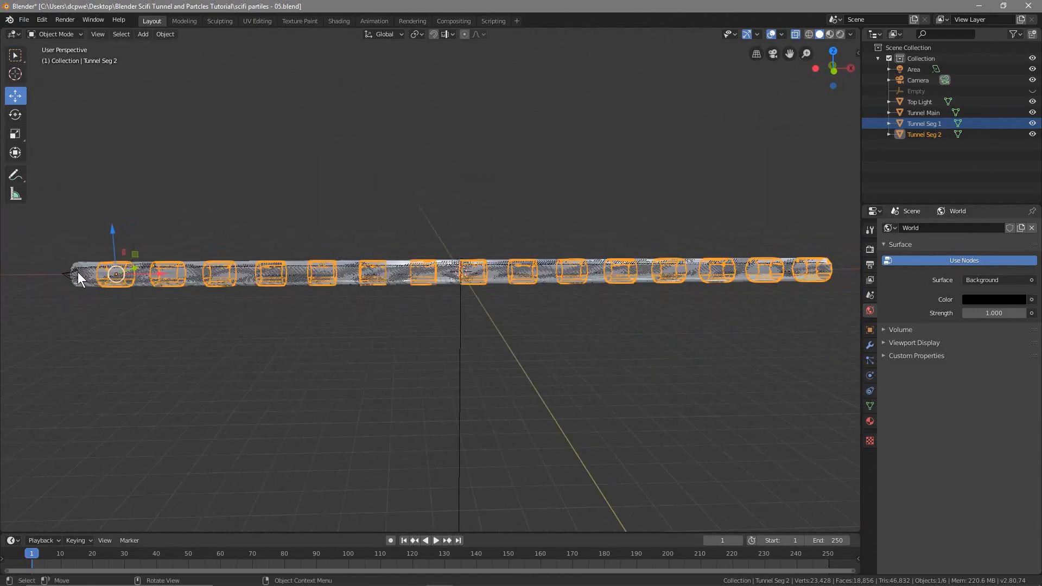
middle_click_drag(637, 320, 5, 295)
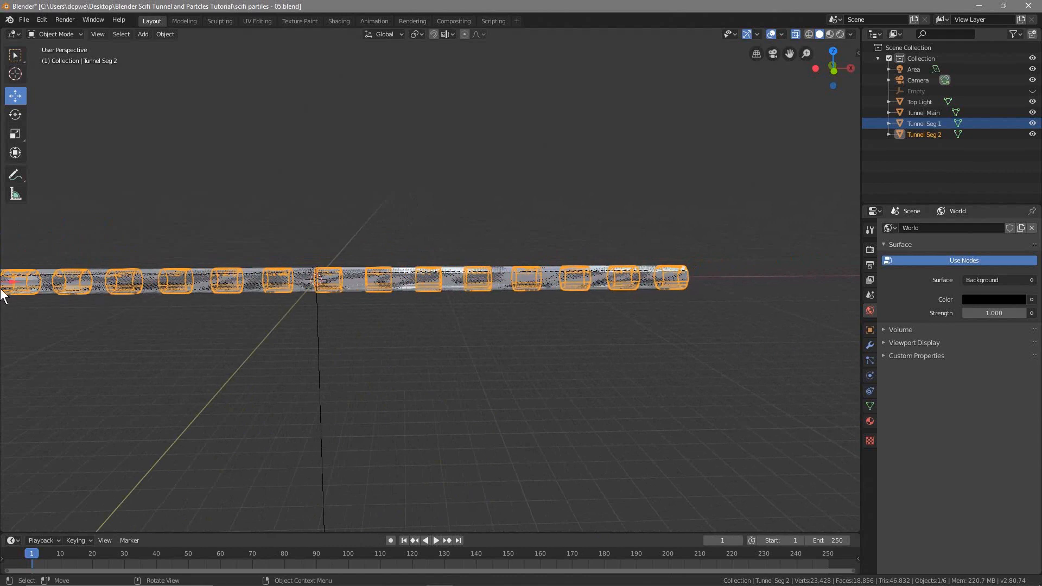
middle_click_drag(756, 319, 682, 340)
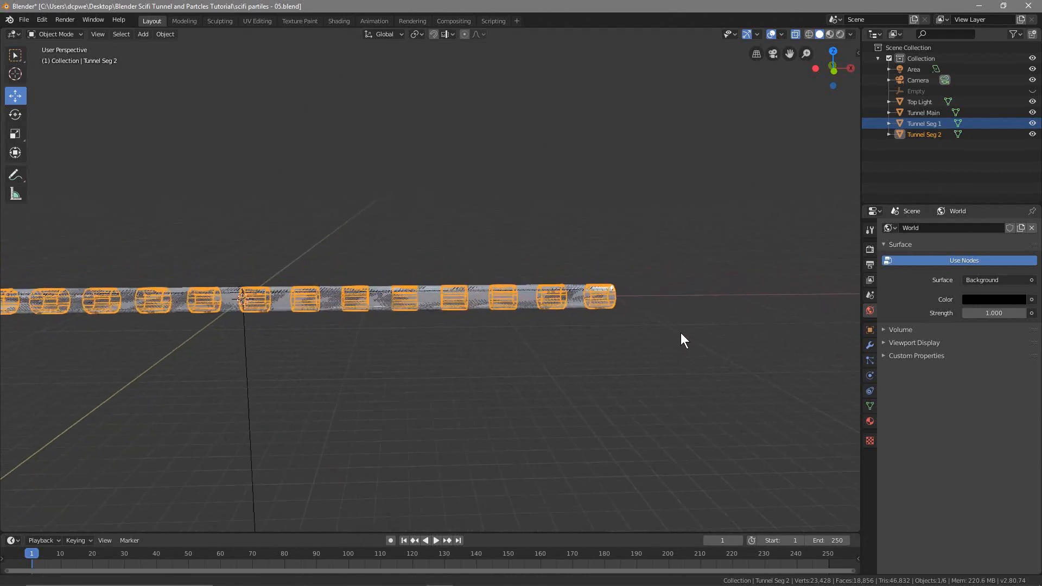
middle_click_drag(311, 348, 367, 347, "shift")
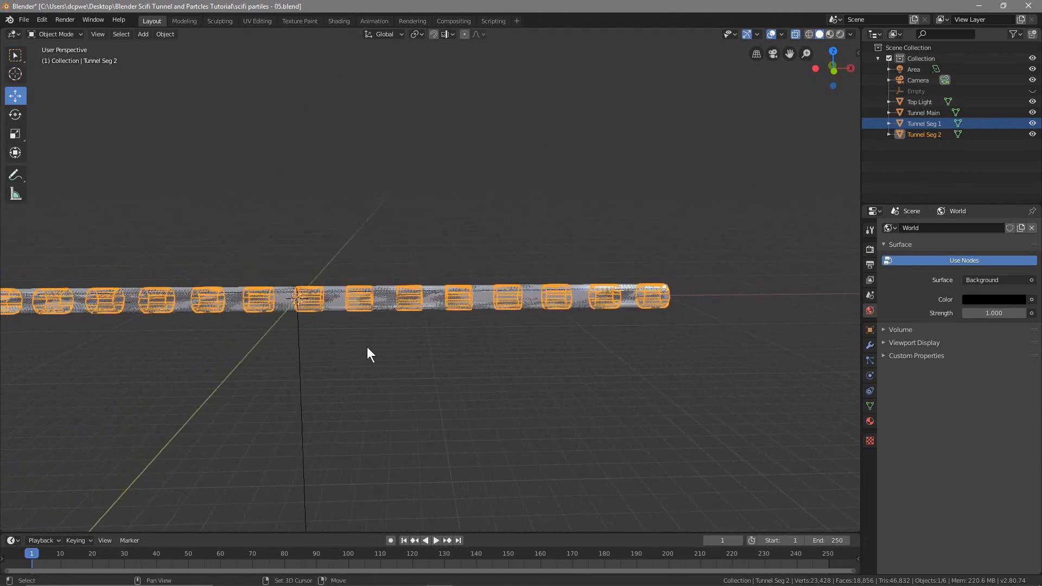
key("shift+a")
mouse_move(340, 347)
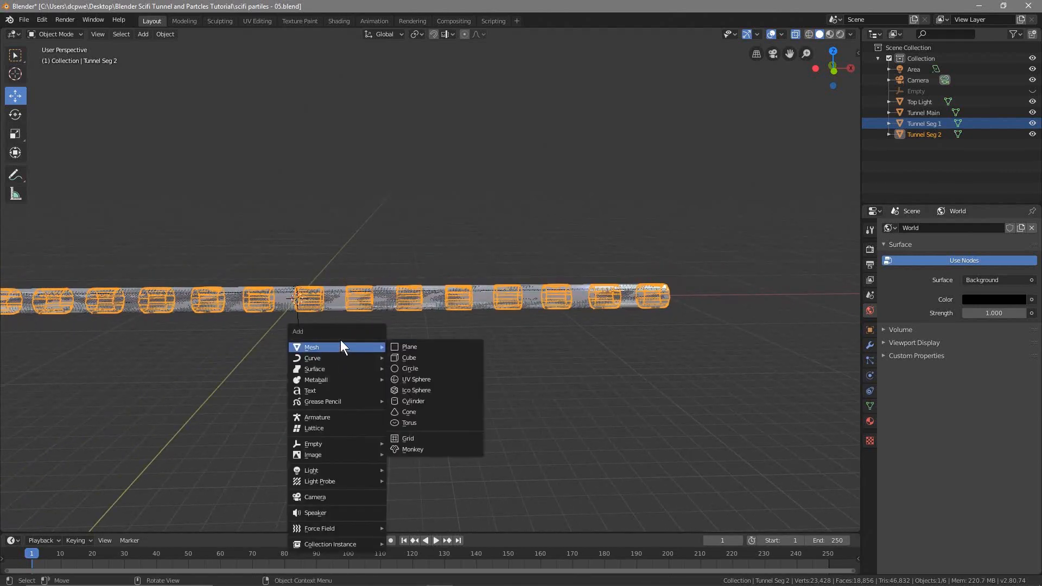
left_click(414, 389)
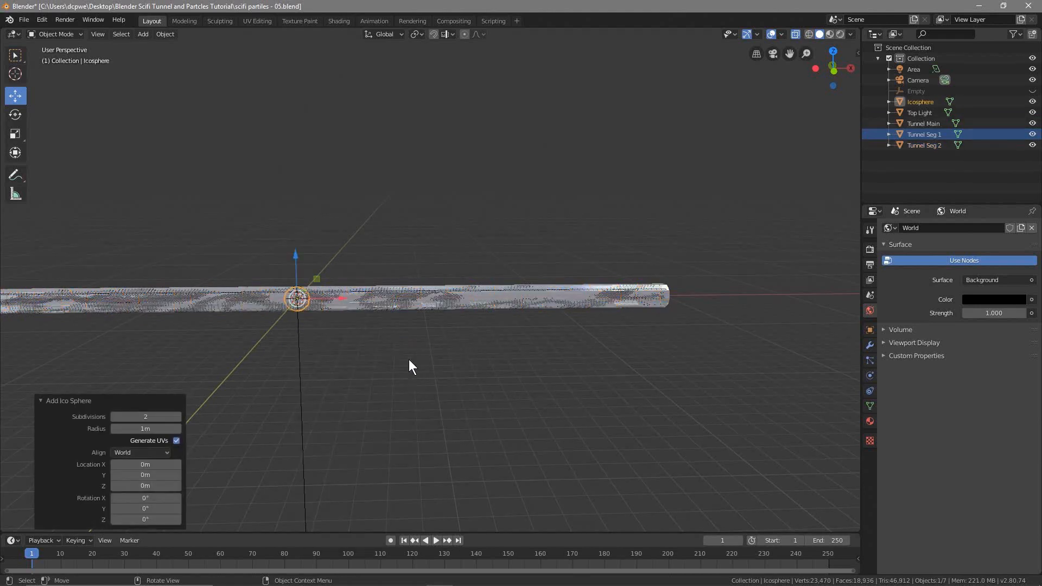
Step: Move the ico sphere about 60 m along the X axis, well beyond the far end of the tunnel
left_click_drag(342, 302, 456, 298)
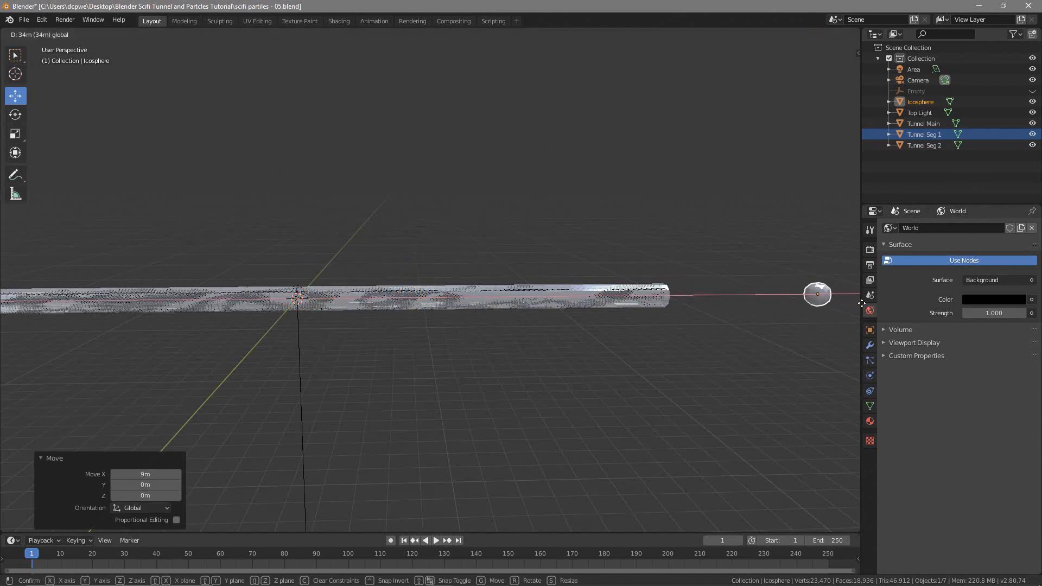
left_click(3, 336)
middle_click_drag(487, 356, 334, 358)
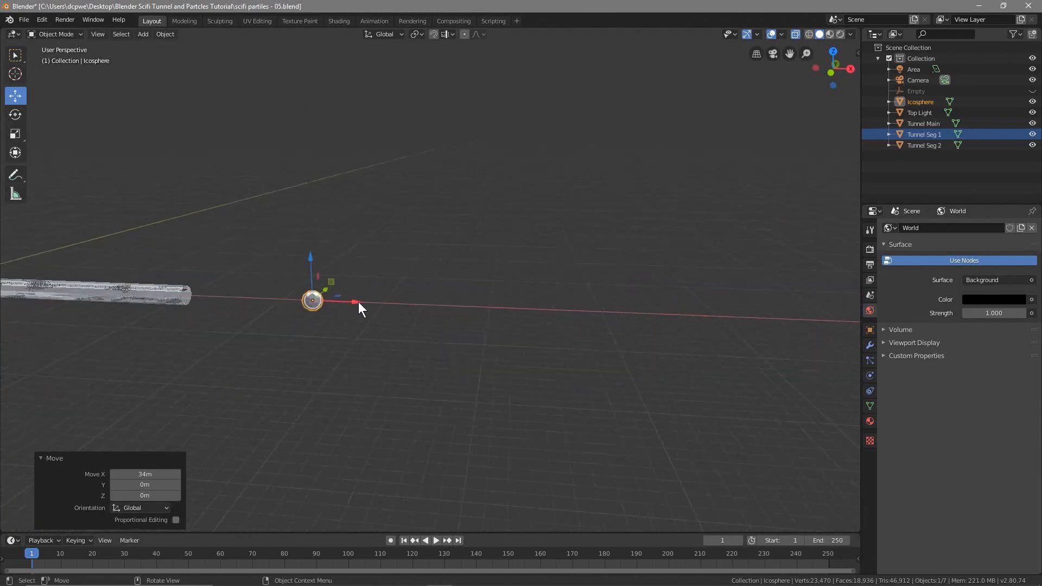
left_click_drag(358, 301, 532, 309)
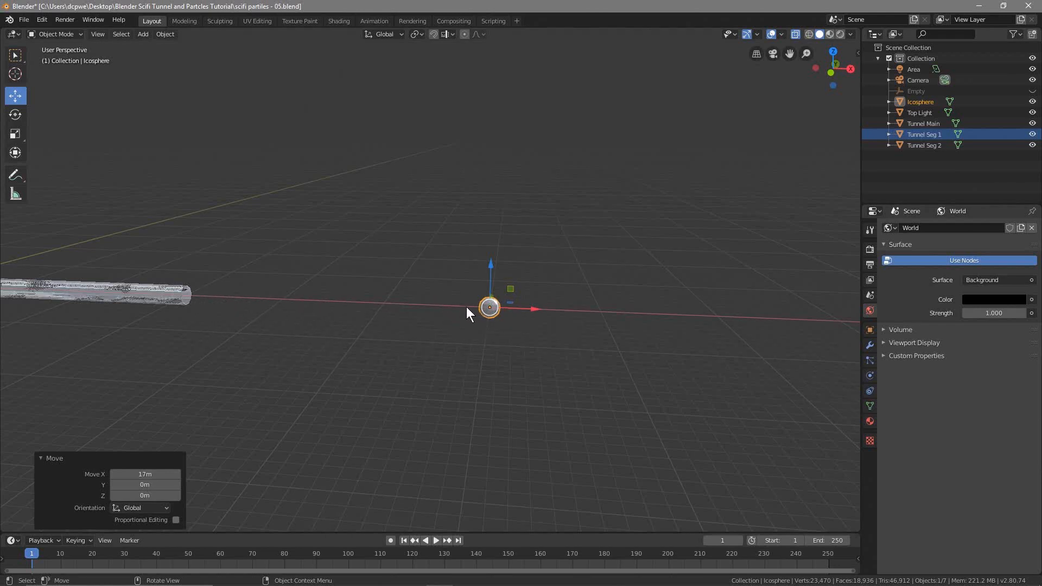
Step: Lock the 3D view to the Icosphere object in place of the Empty so the view orbits around it
middle_click_drag(497, 318, 480, 343)
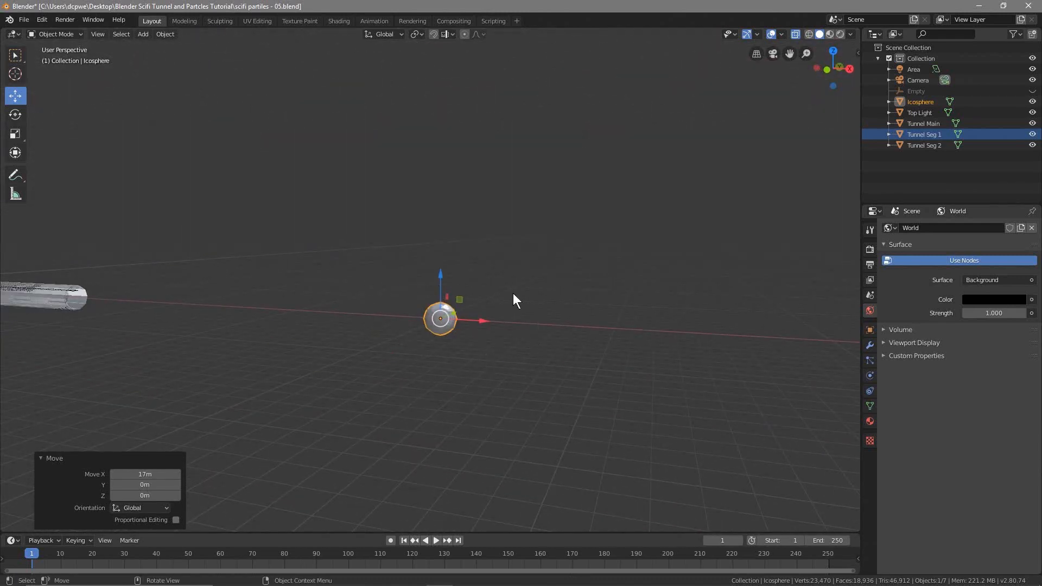
key("n")
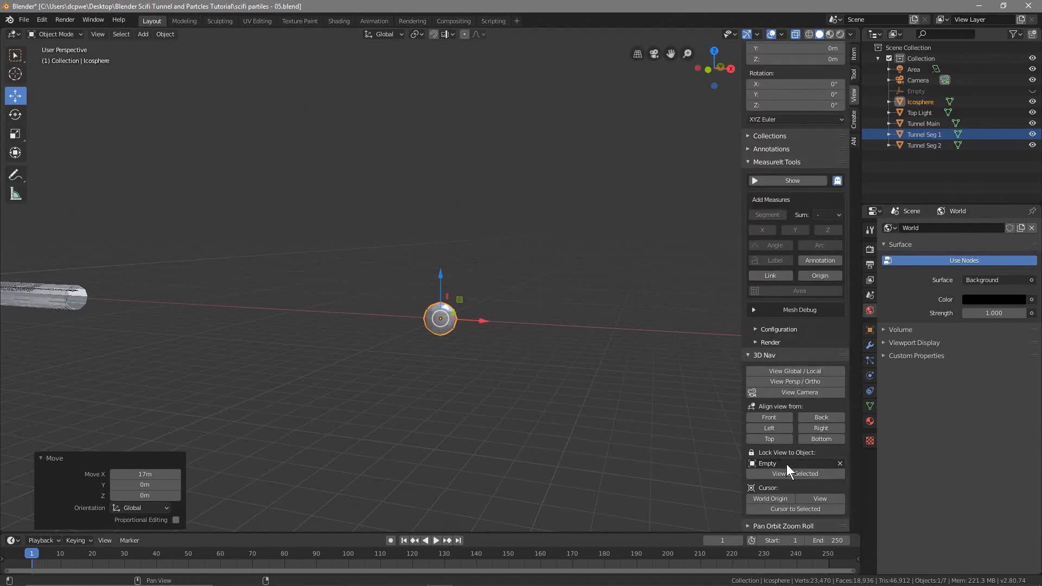
left_click(764, 463)
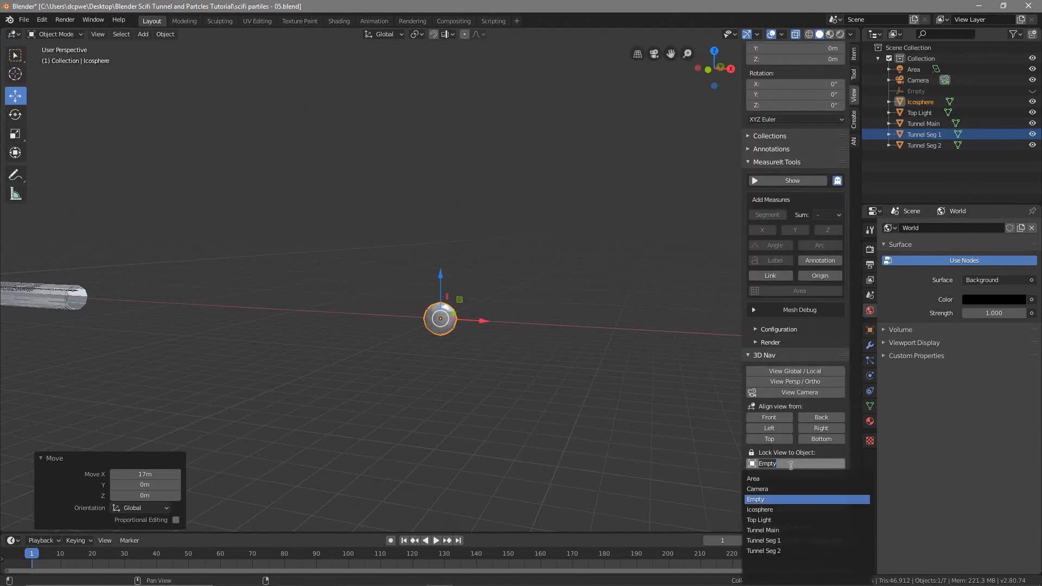
left_click(771, 510)
middle_click_drag(389, 341, 325, 344)
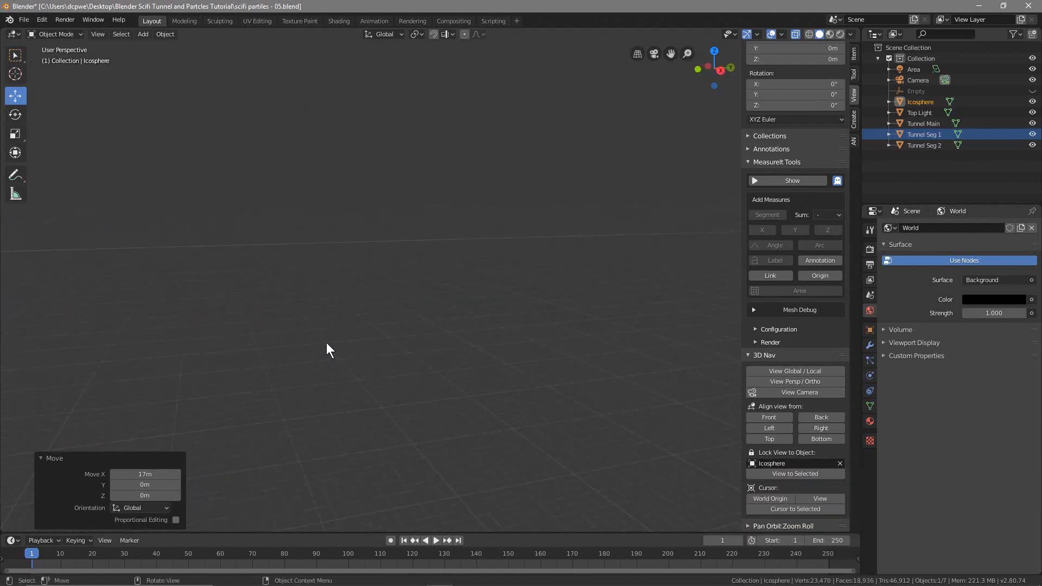
mouse_move(322, 334)
middle_mouse_down("shift")
mouse_move(662, 324)
mouse_move(156, 298)
mouse_move(334, 319)
middle_mouse_up("shift")
scroll(351, 295, "up", 5)
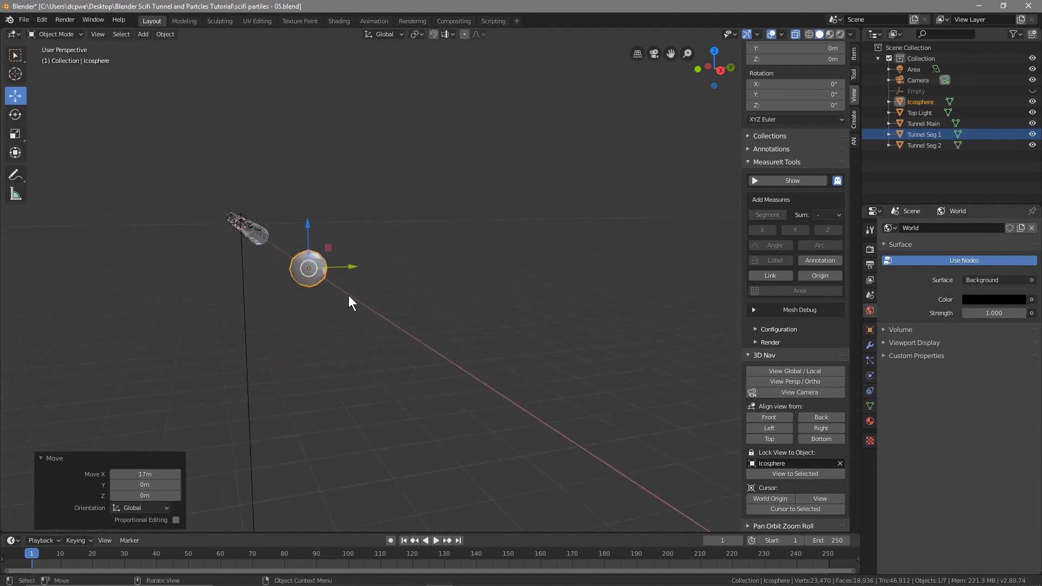
middle_click_drag(311, 275, 272, 274)
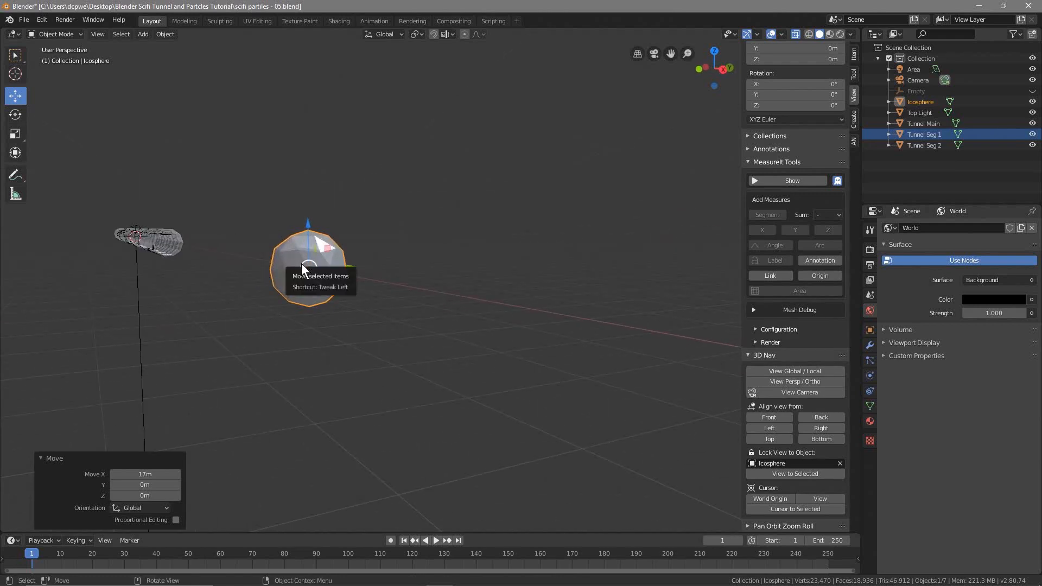
Step: Look through the camera to examine the ico sphere's position at the far end of the tunnel, with its object transform values shown
key("KP_0")
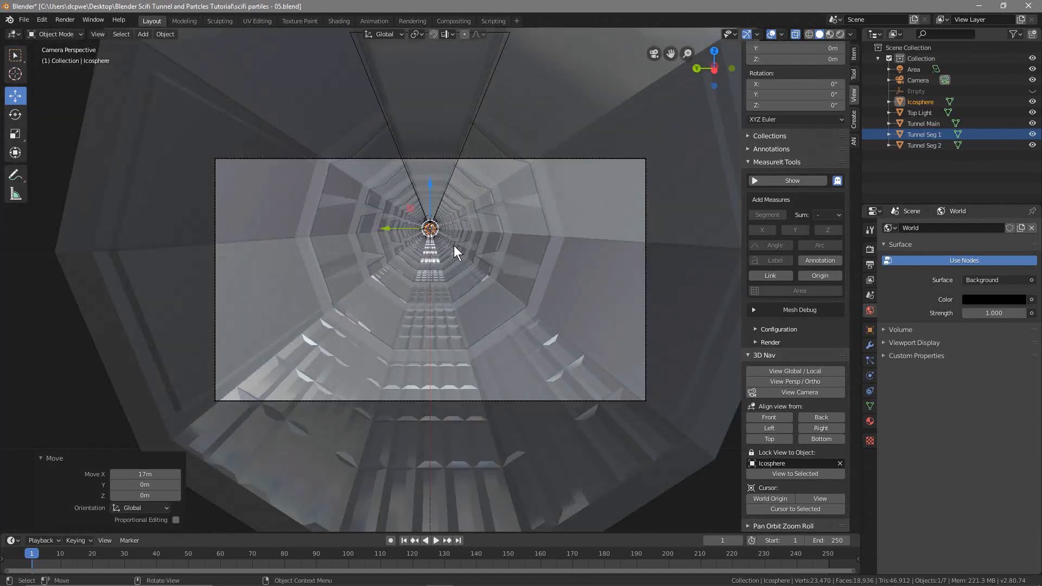
left_click(869, 330)
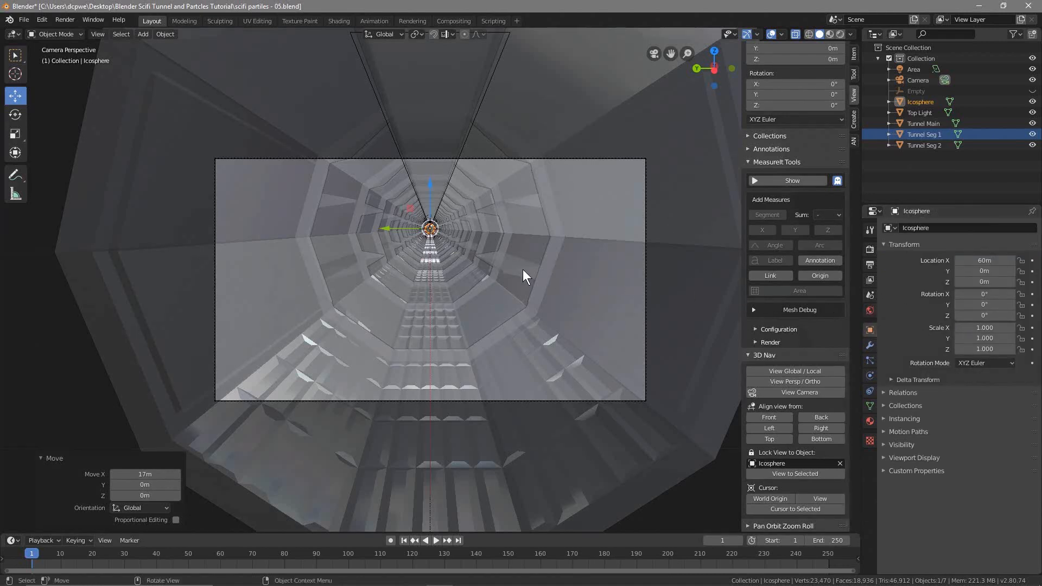
scroll(523, 270, "up", 2)
key("n")
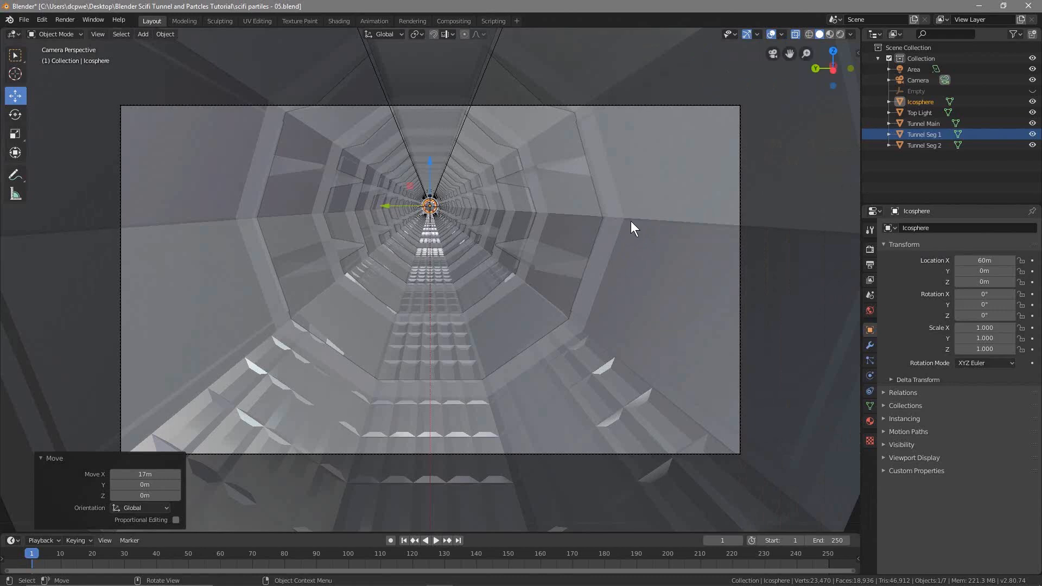
scroll(631, 220, "up", 1)
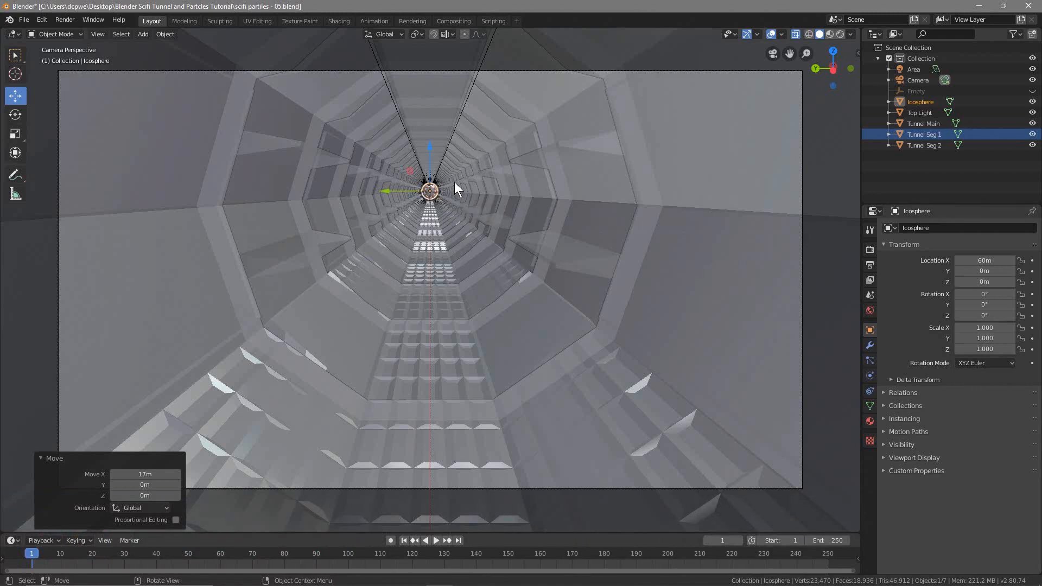
scroll(434, 188, "up", 12)
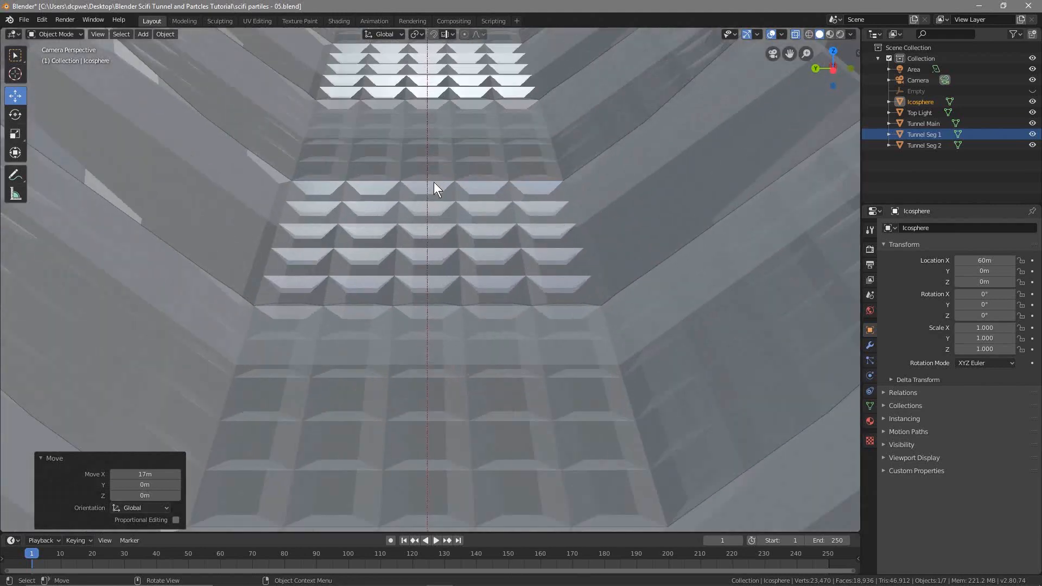
scroll(434, 181, "down", 13)
Step: Scale the ico sphere uniformly to 2.0 on all axes
middle_click_drag(436, 182, 345, 258)
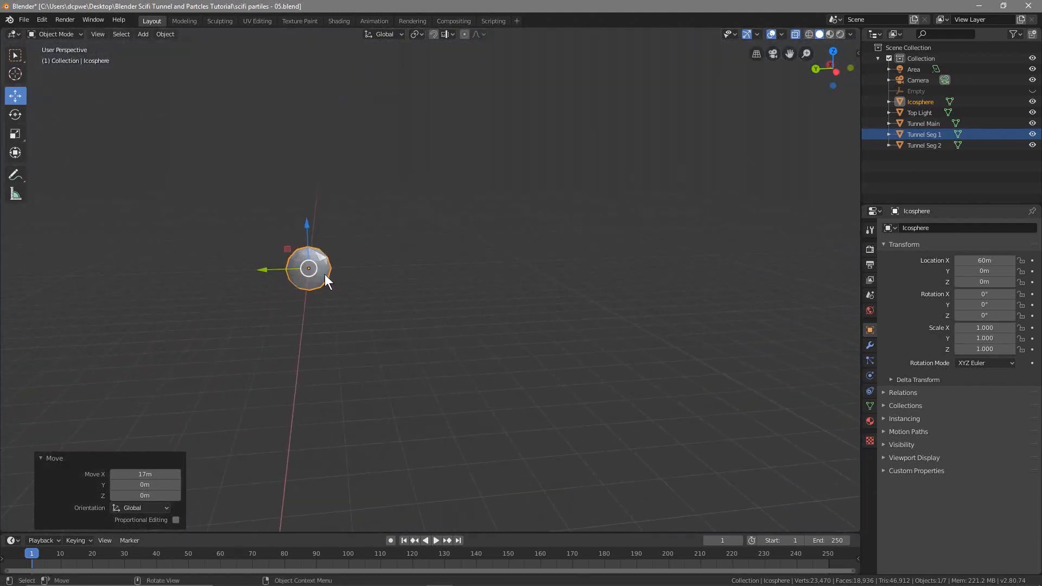
middle_click_drag(295, 342, 363, 334)
scroll(304, 291, "up", 5)
middle_click_drag(304, 291, 389, 304)
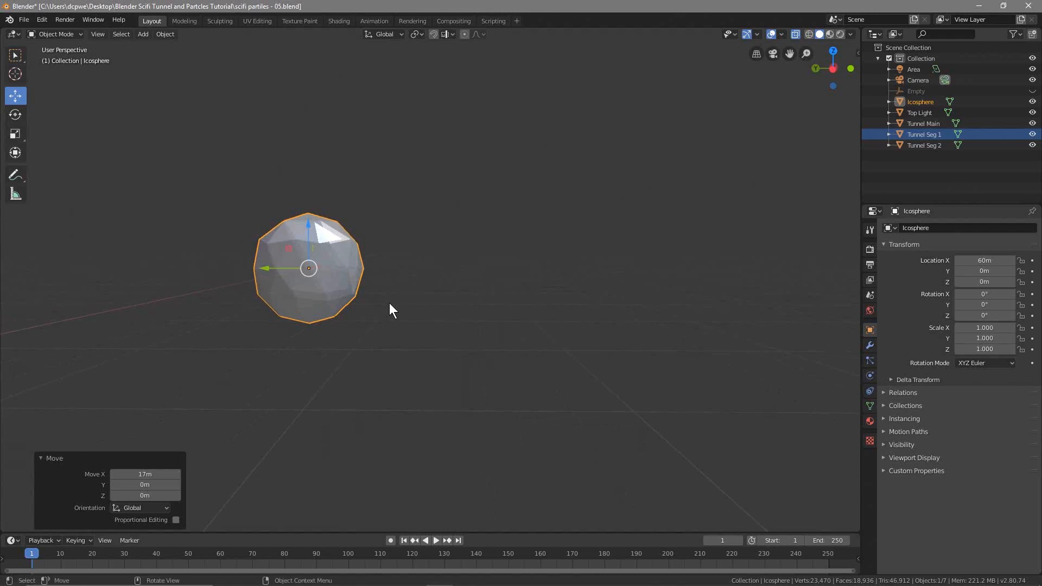
left_click(336, 264)
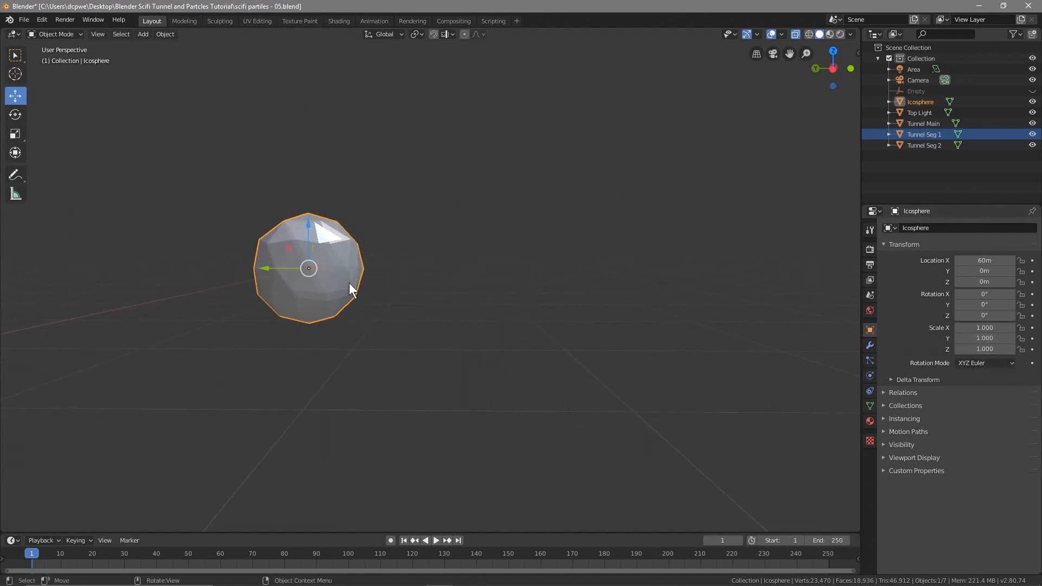
key("s")
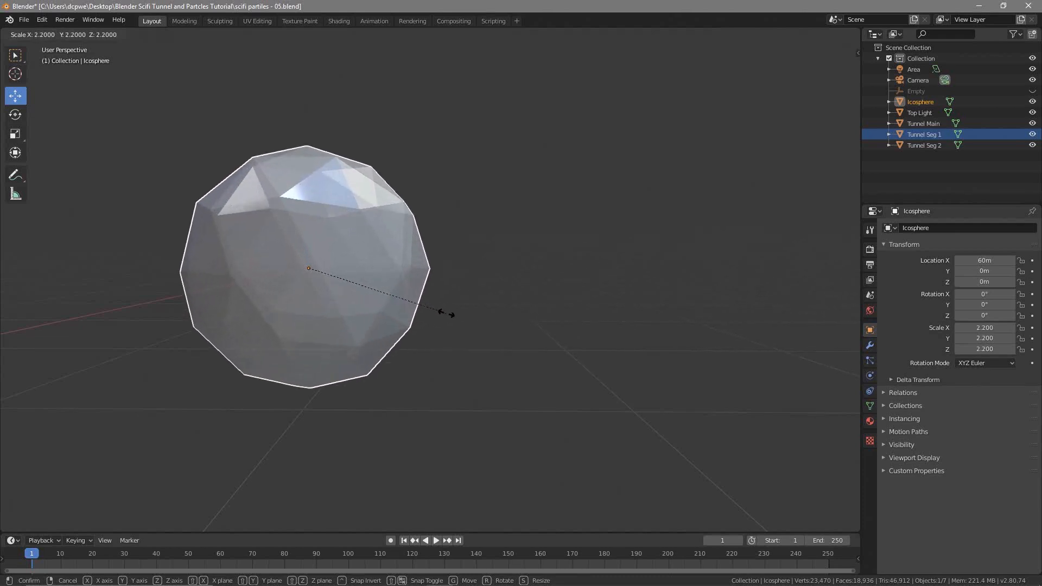
left_click(440, 312)
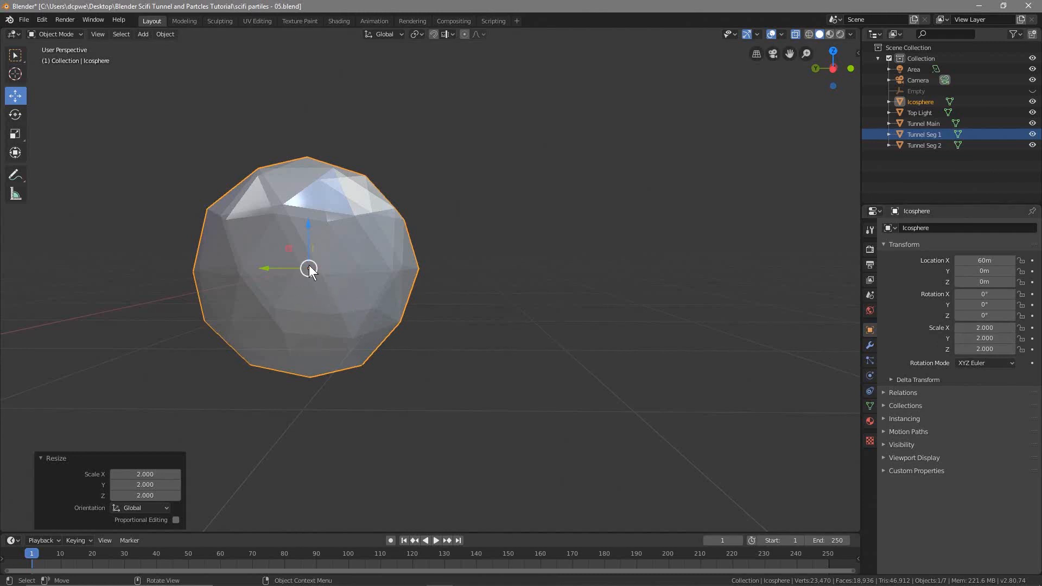
Step: Enter Edit Mode on the ico sphere, activate the Inset Faces tool and turn off X-ray display
left_click(54, 34)
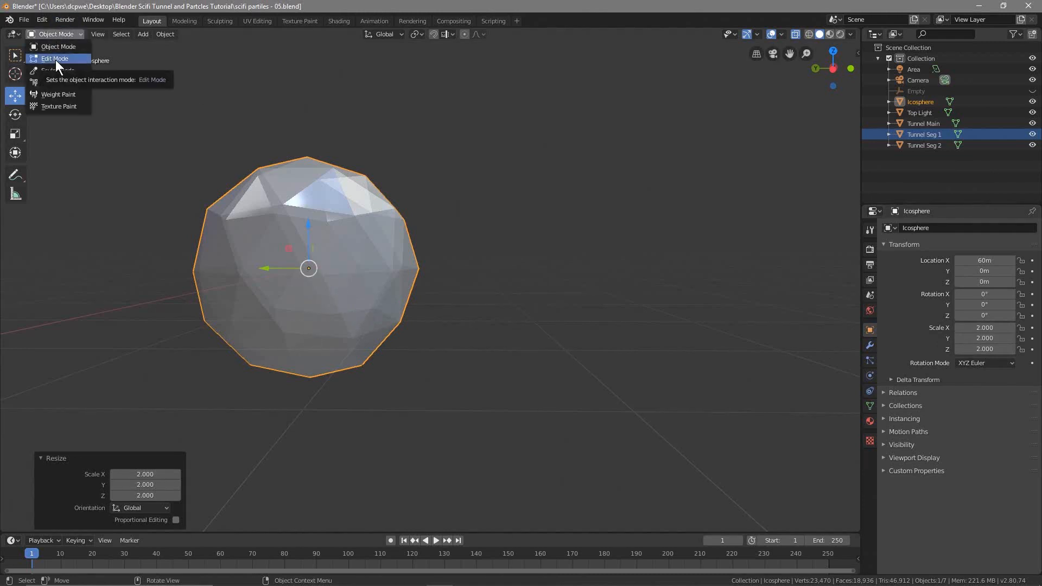
left_click(55, 59)
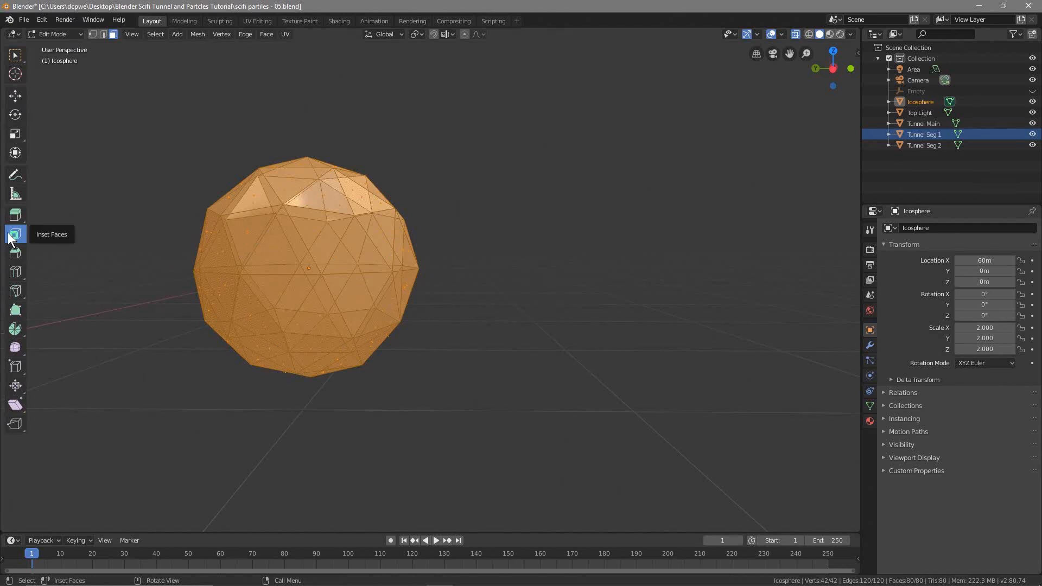
scroll(225, 288, "up", 6)
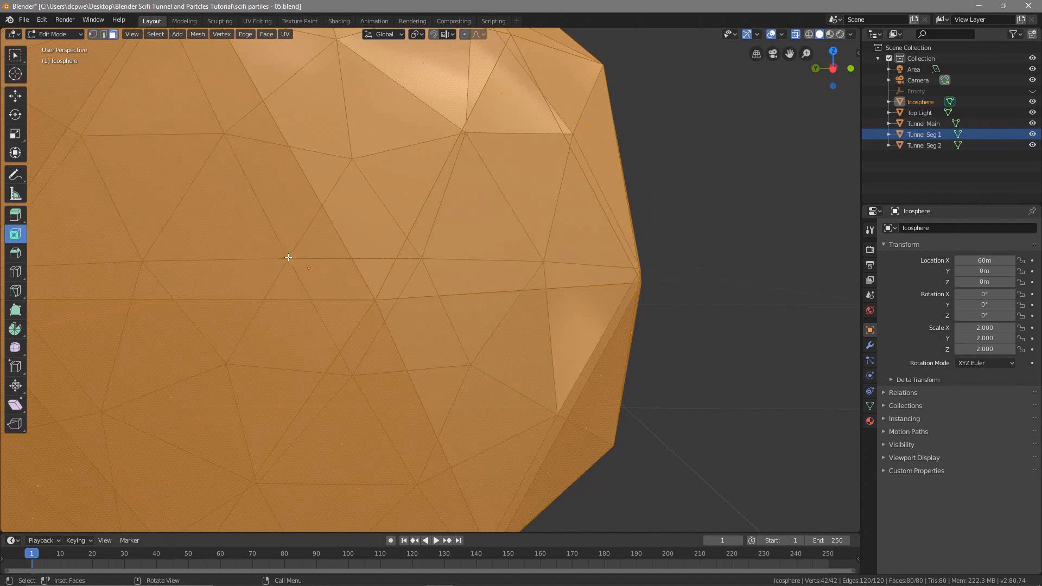
left_click(794, 34)
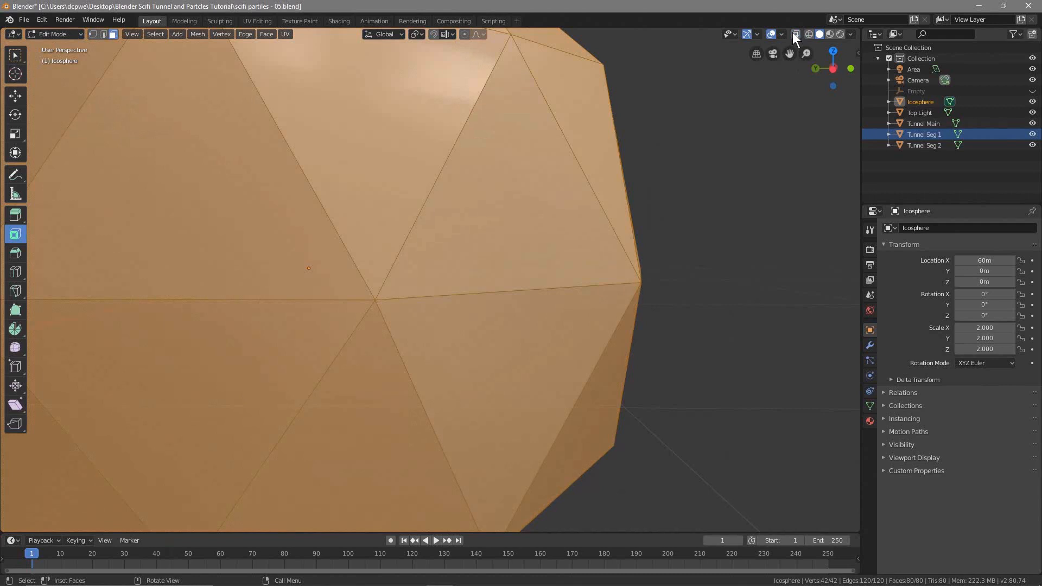
left_click(793, 32)
left_click(794, 34)
Step: Inset all faces of the ico sphere individually with a thickness of about 0.055 m
left_click_drag(374, 297, 357, 289)
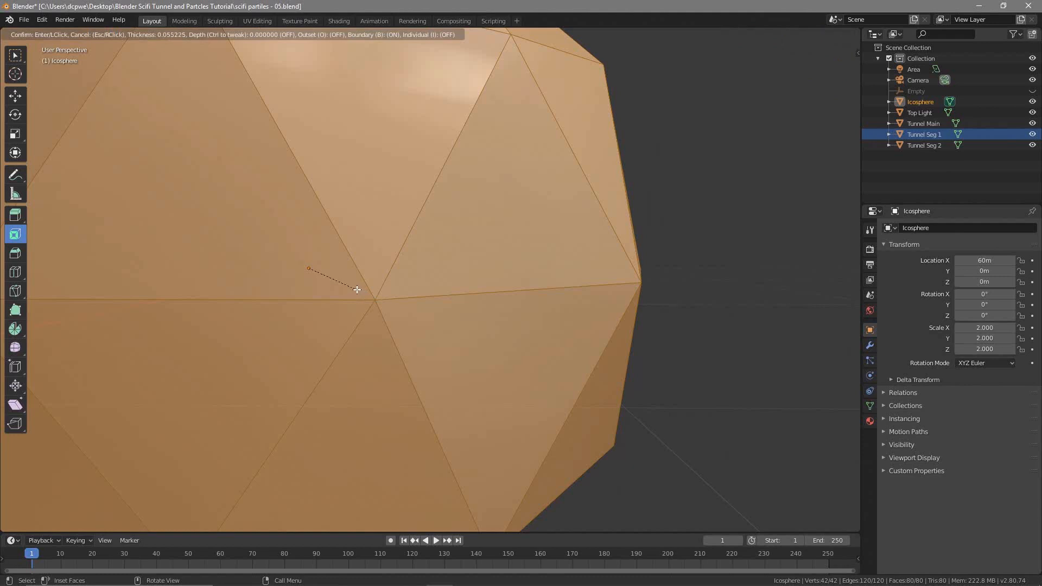
left_click_drag(357, 290, 357, 290)
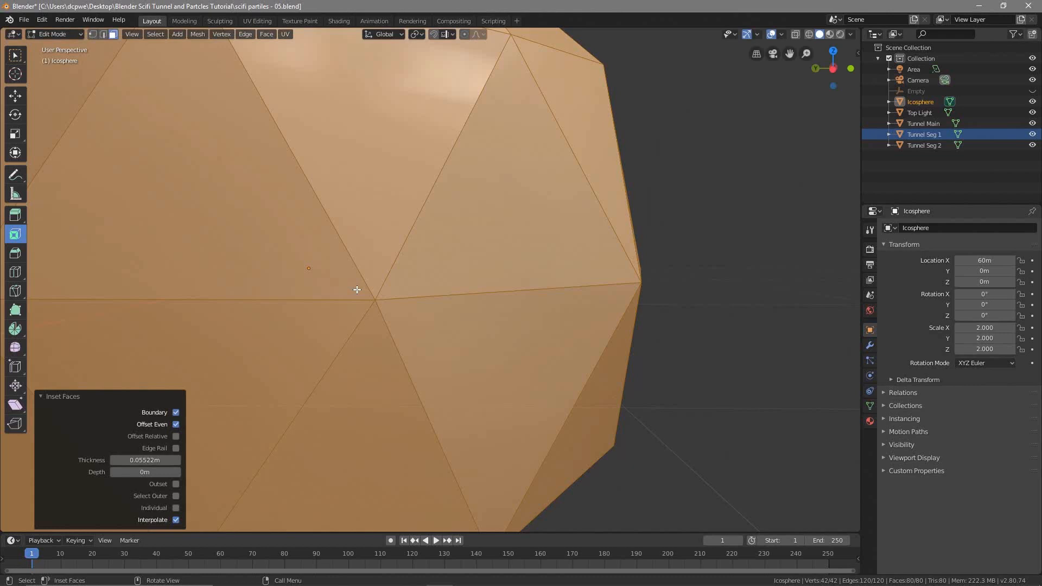
left_click(177, 507)
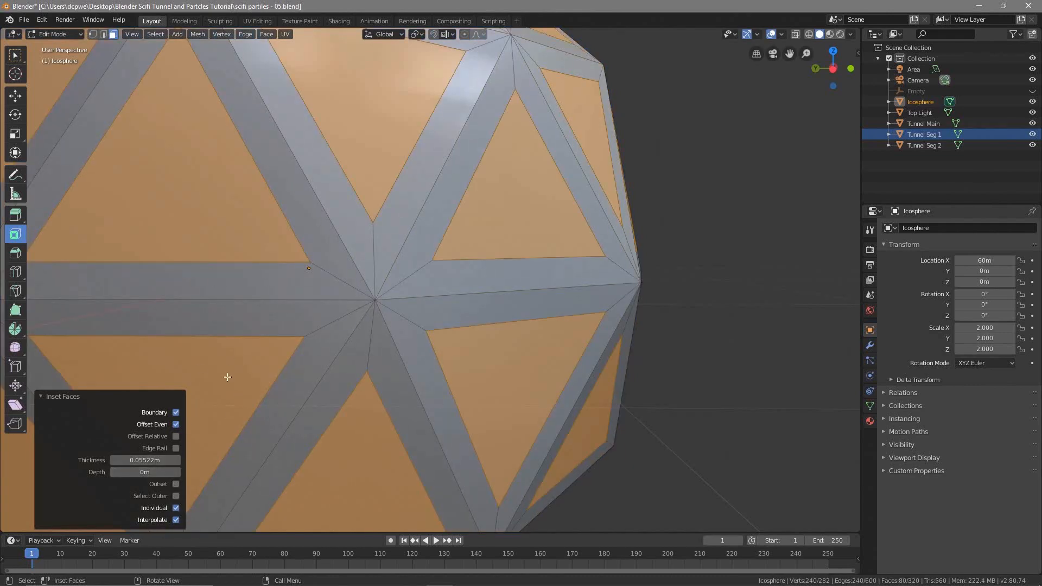
Step: Scale the selected inset faces to 0.92 so the triangular panels sink into the sphere
scroll(212, 424, "down", 7)
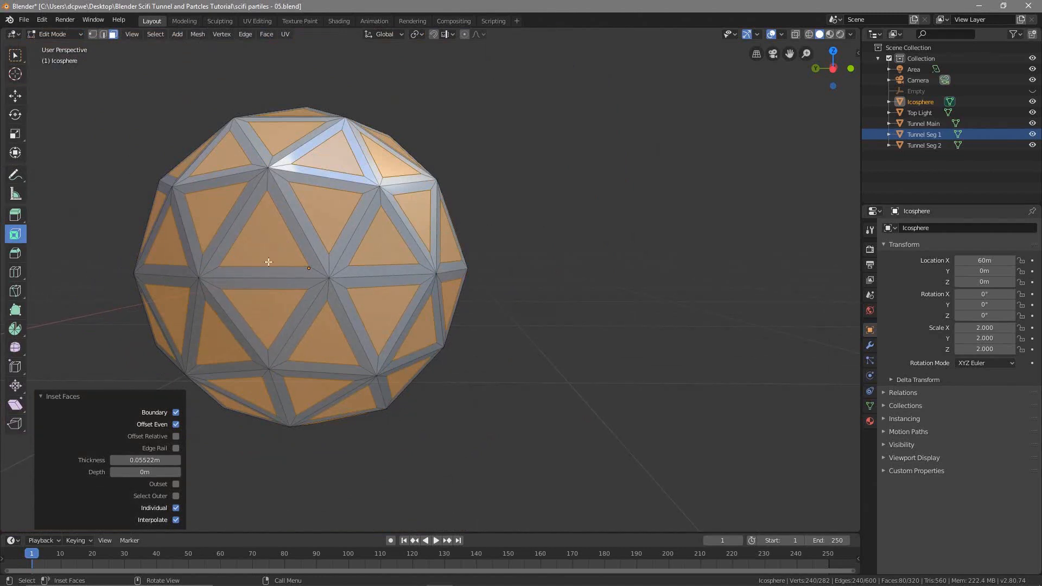
middle_click_drag(246, 389, 331, 333)
key("s")
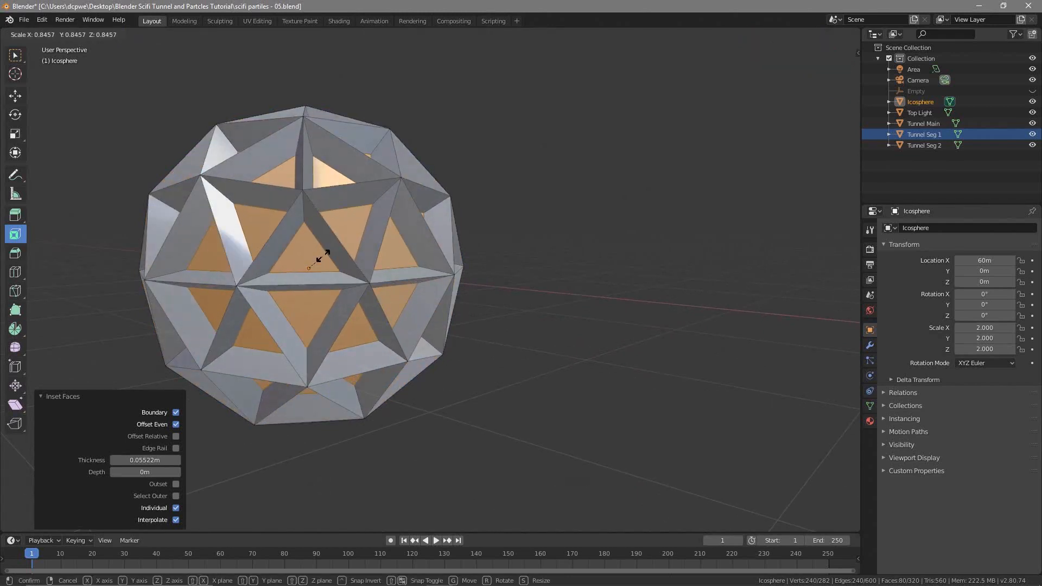
right_click(323, 257)
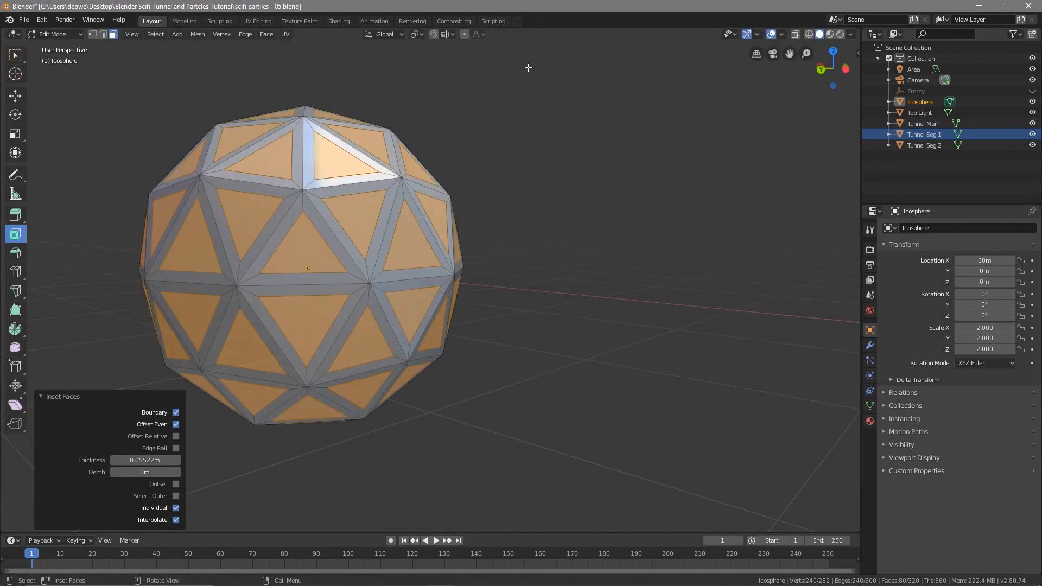
key("s")
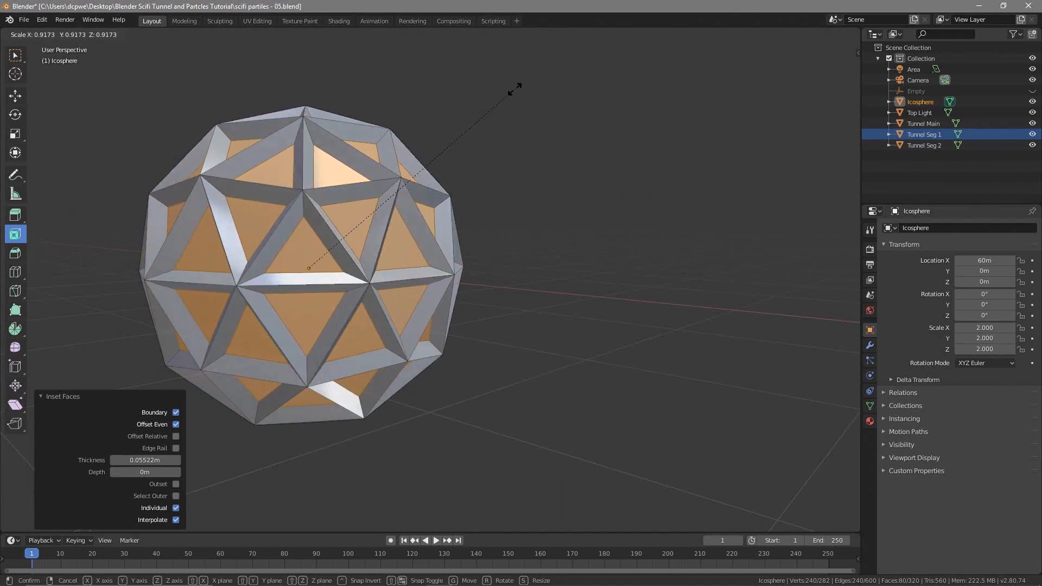
left_click(517, 88)
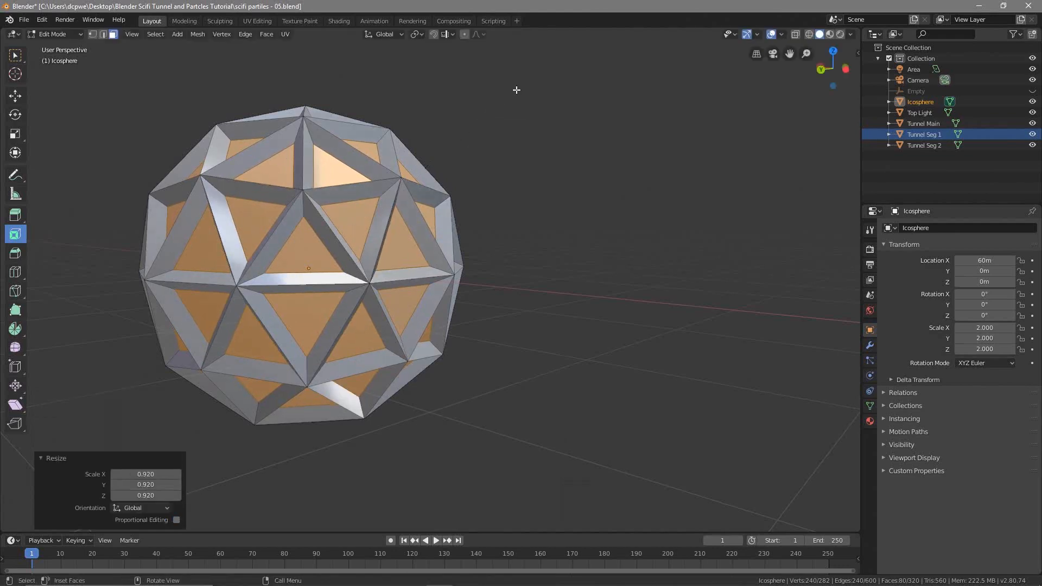
middle_click_drag(536, 323, 474, 323)
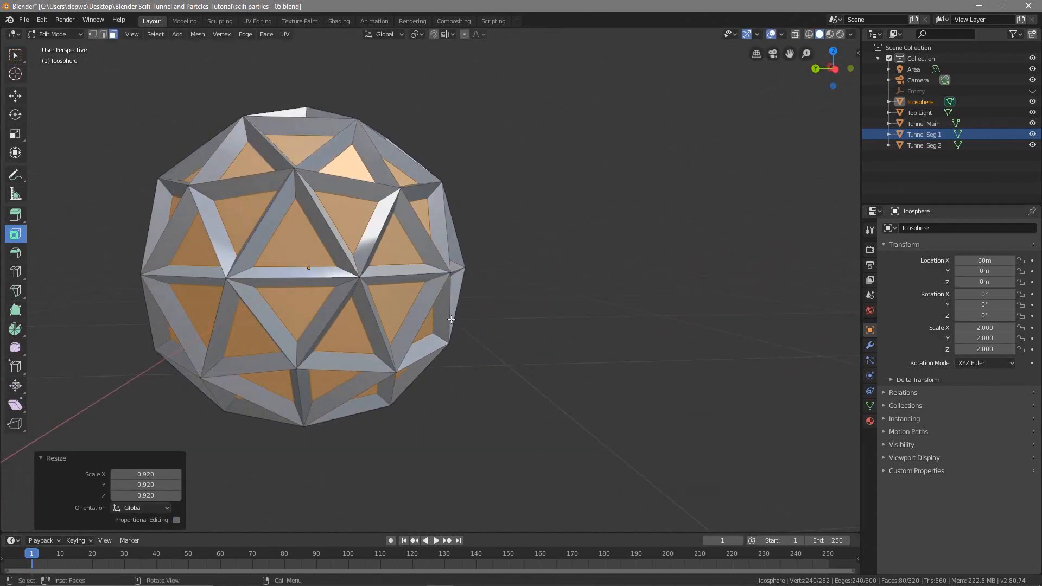
Step: Return to Object Mode and duplicate the panelled ico sphere in place, without any offset
left_click(52, 34)
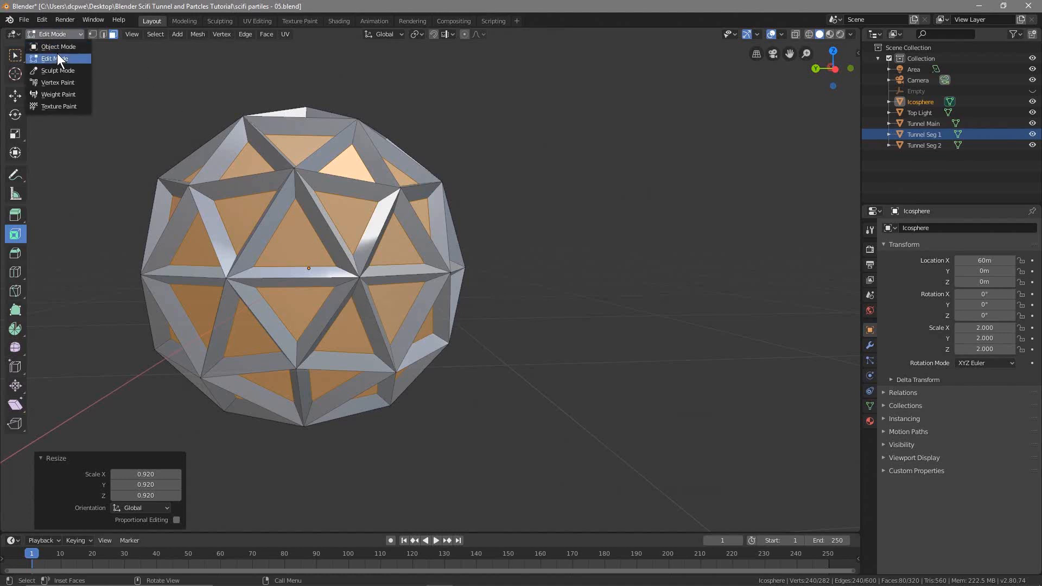
left_click(58, 47)
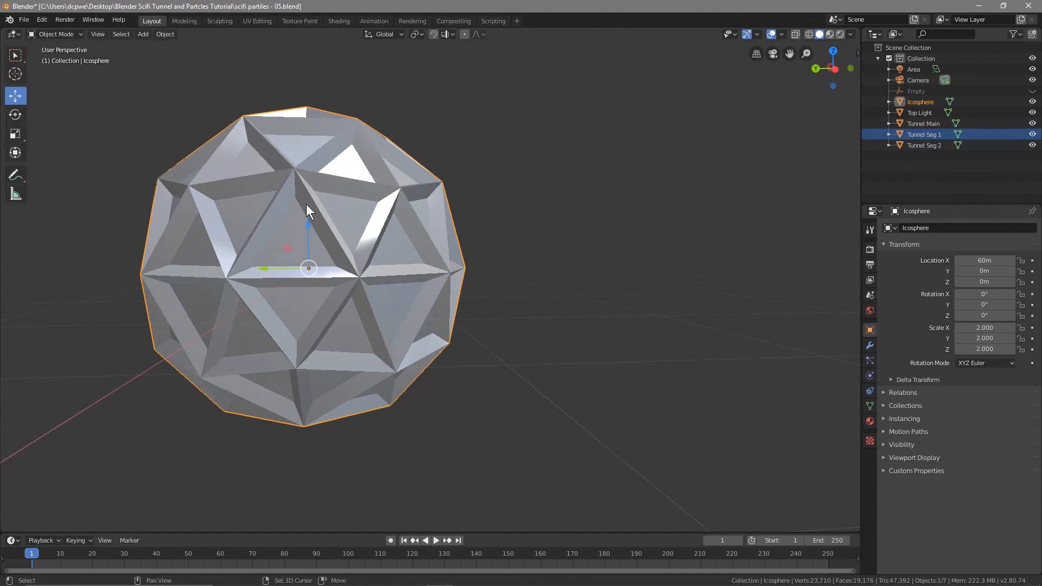
key("shift+d")
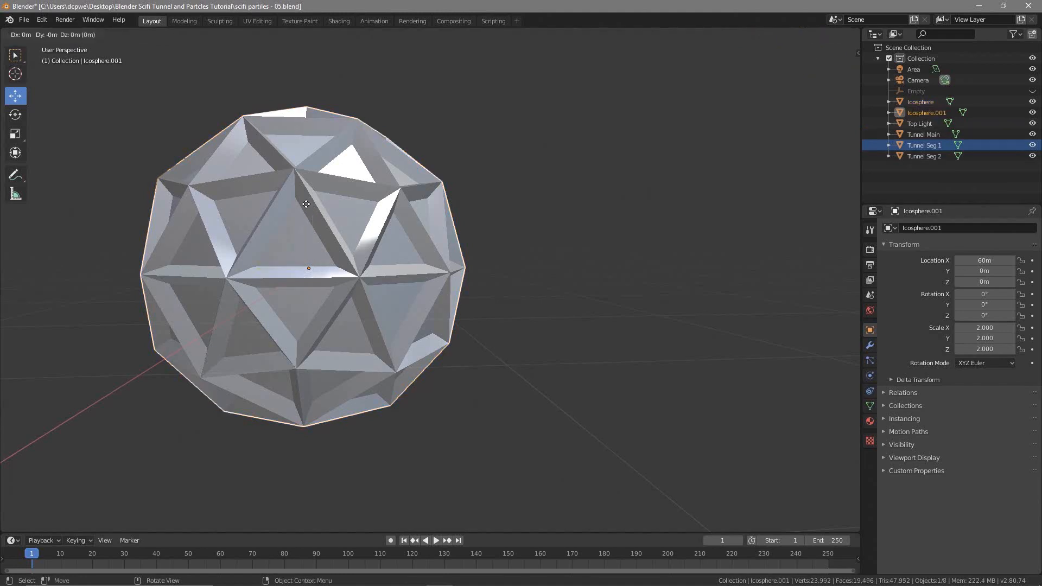
right_click(306, 204)
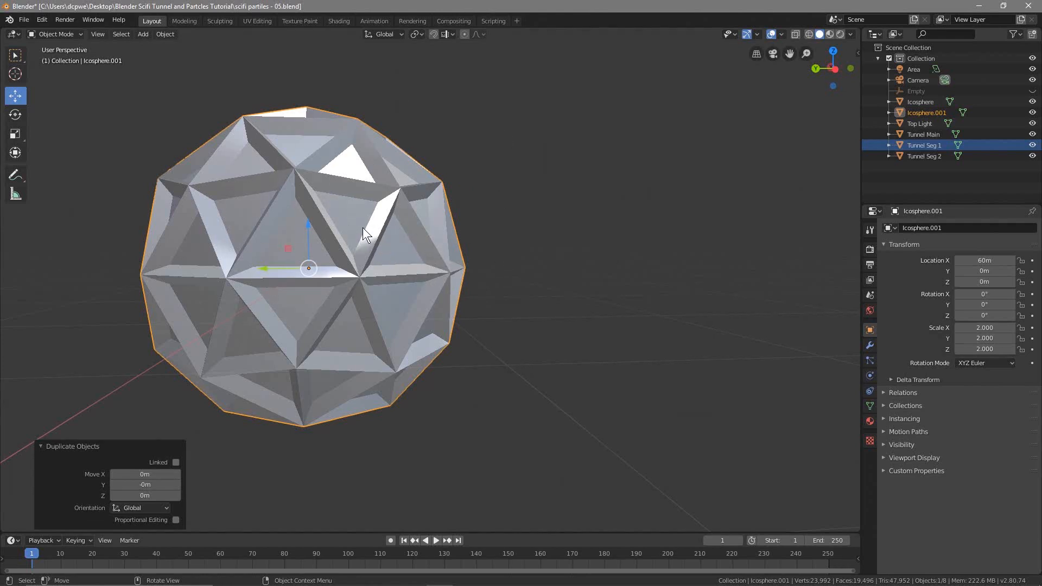
key("s")
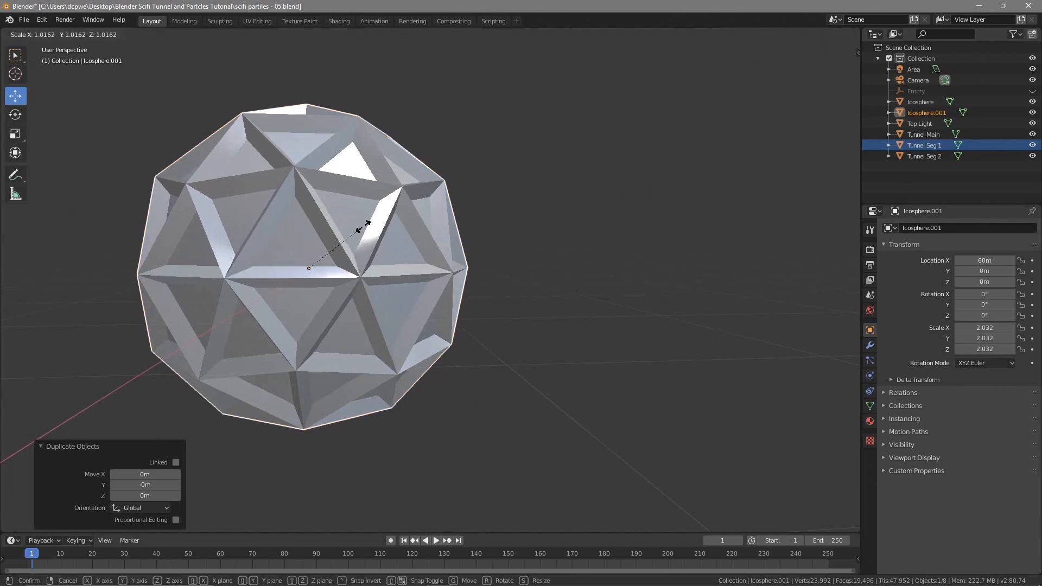
key("Escape")
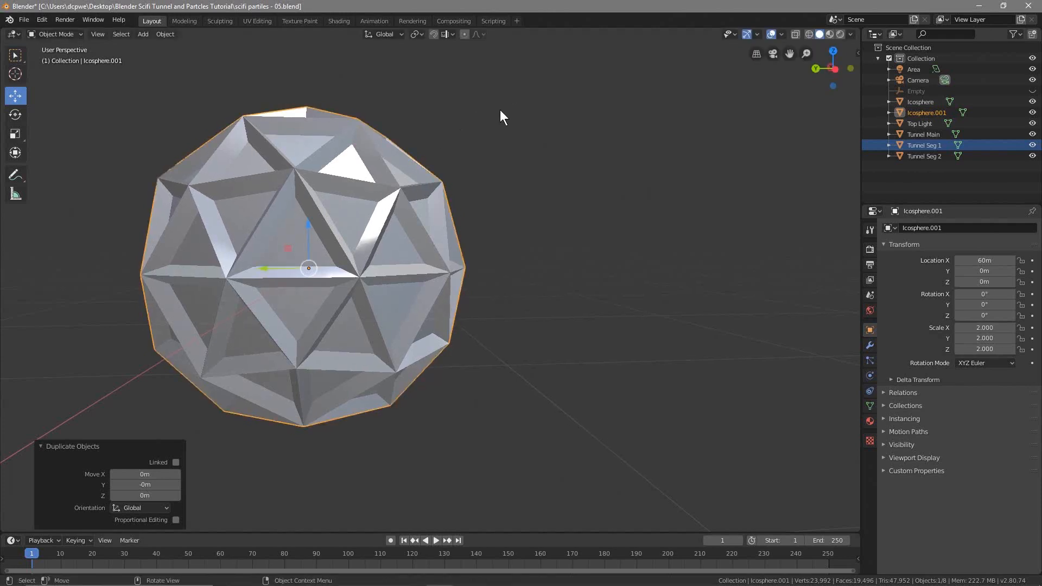
Step: Scale the duplicated ico sphere by 1.5 and rename the smaller original as Icosphere inside
key("s")
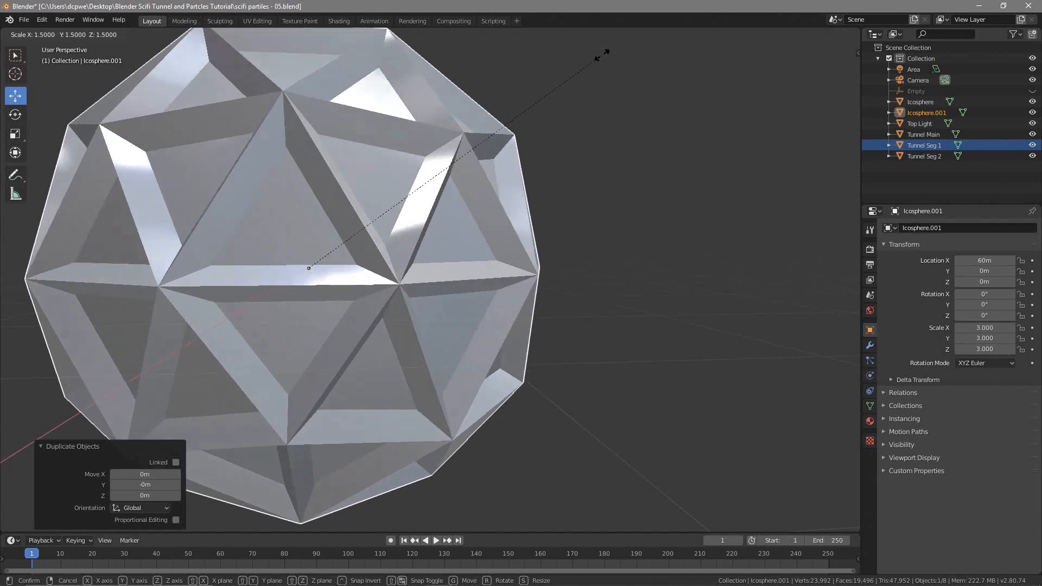
left_click(602, 55)
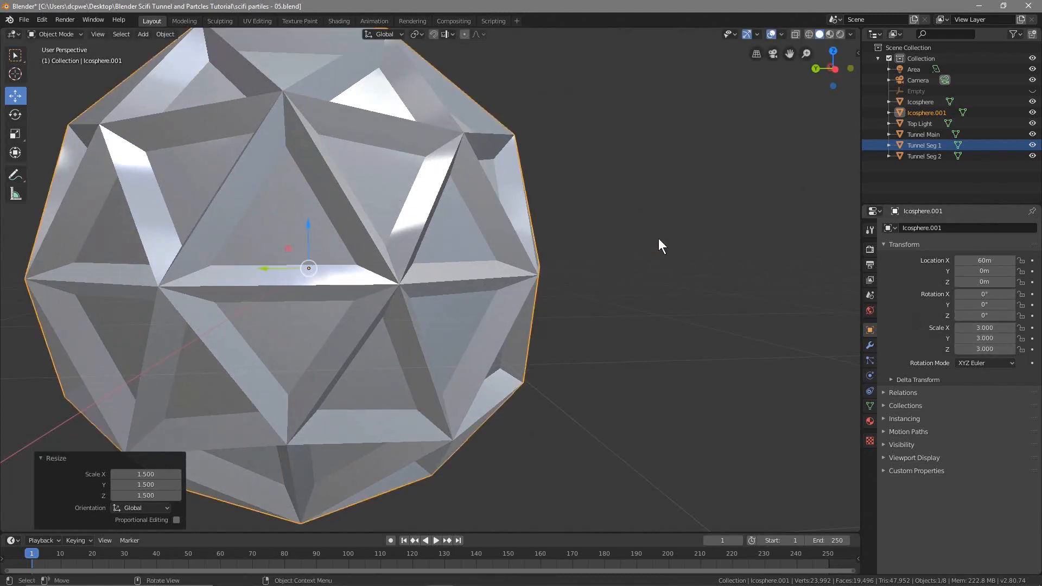
left_click(926, 102)
double_click(919, 101)
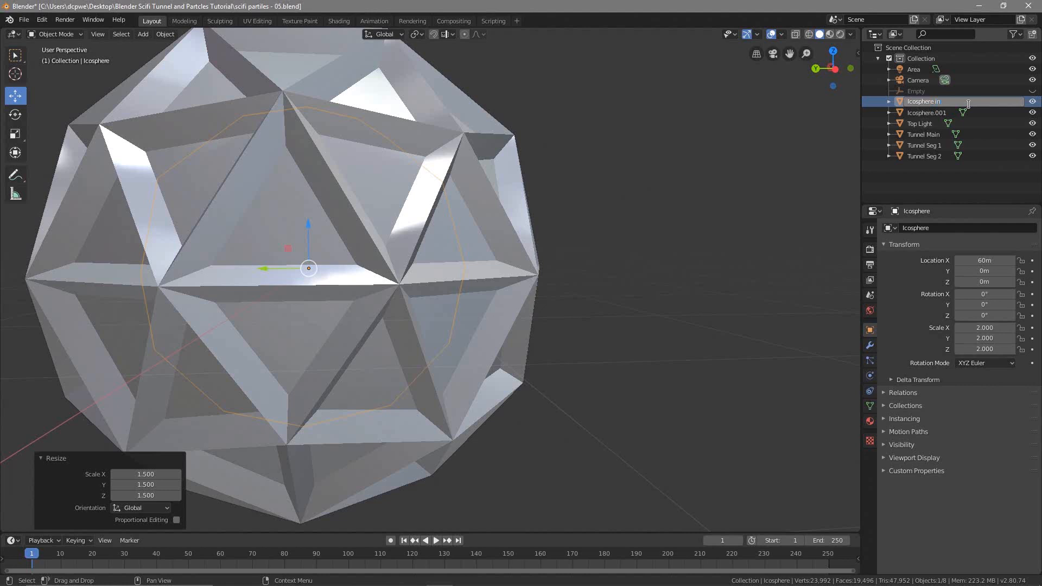
key("Return")
Step: Rename the enlarged duplicate as Icosphere outside and temporarily hide it to check the inner sphere
left_click(947, 112)
key("BackSpace")
key("BackSpace")
key("BackSpace")
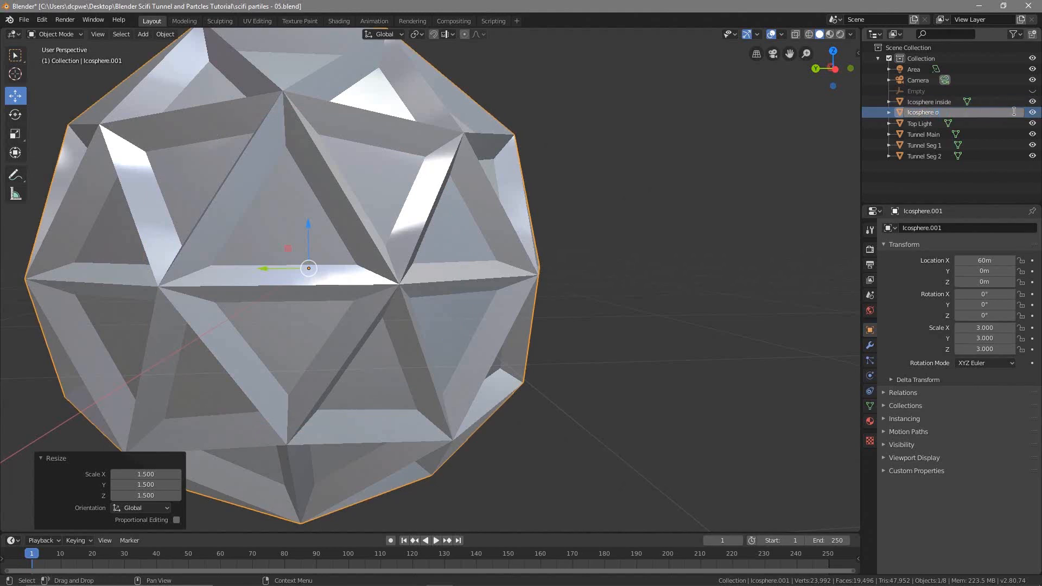
key("Return")
left_click(956, 104)
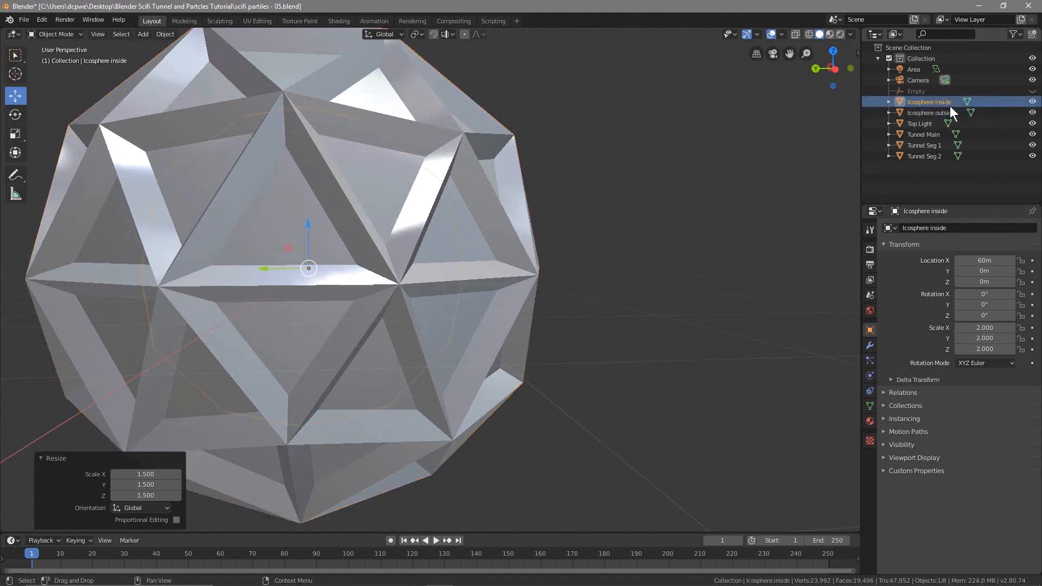
left_click(1032, 113)
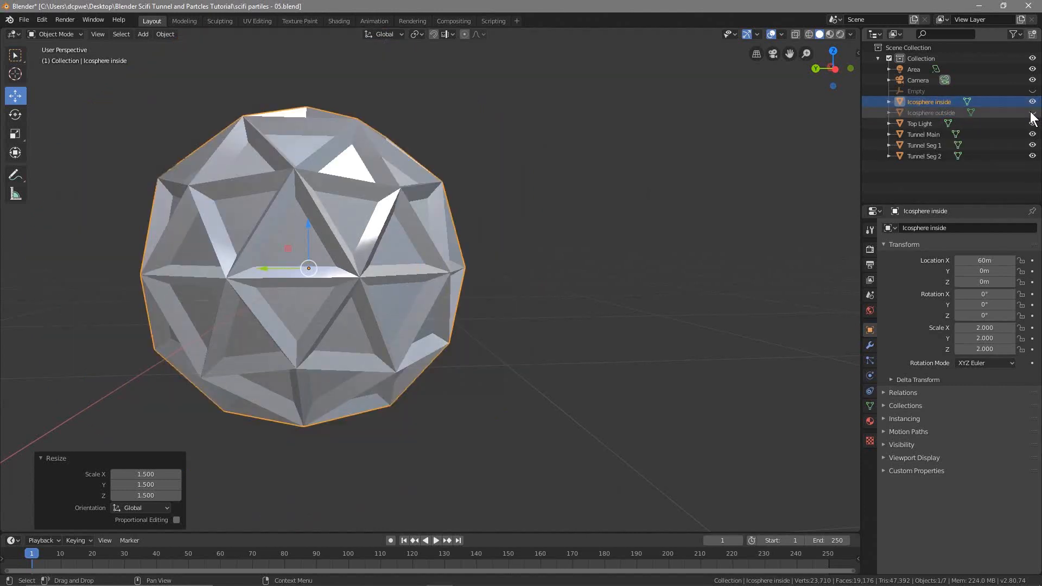
left_click(1032, 112)
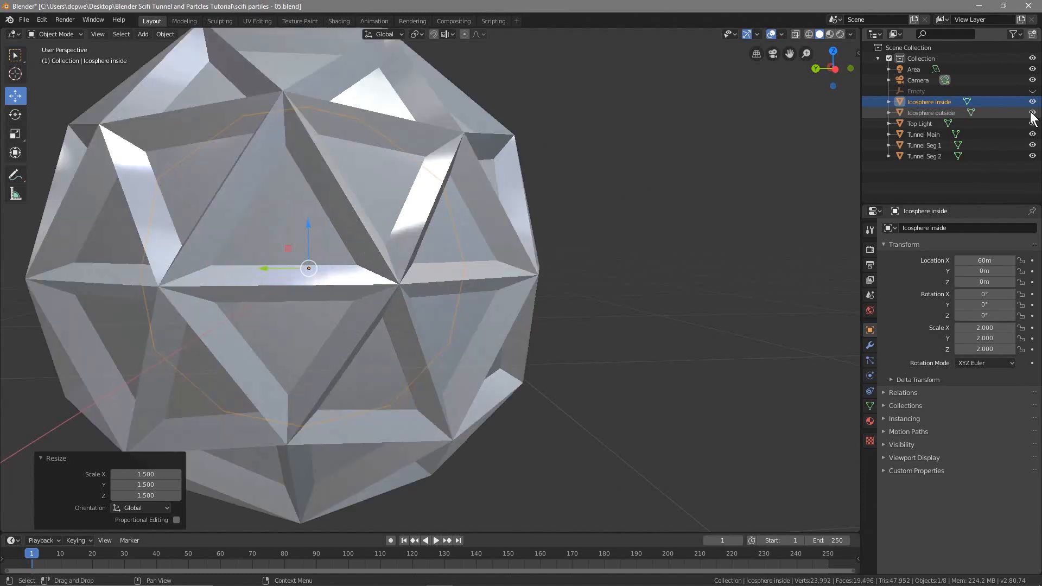
Step: Add a Wireframe modifier to the Icosphere outside object
left_click(927, 115)
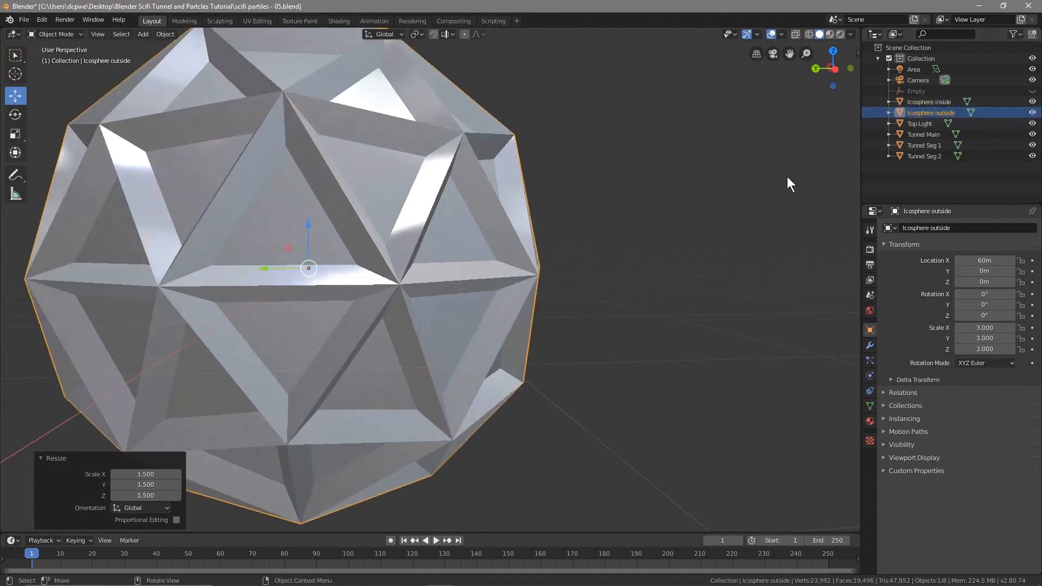
scroll(634, 236, "down", 2)
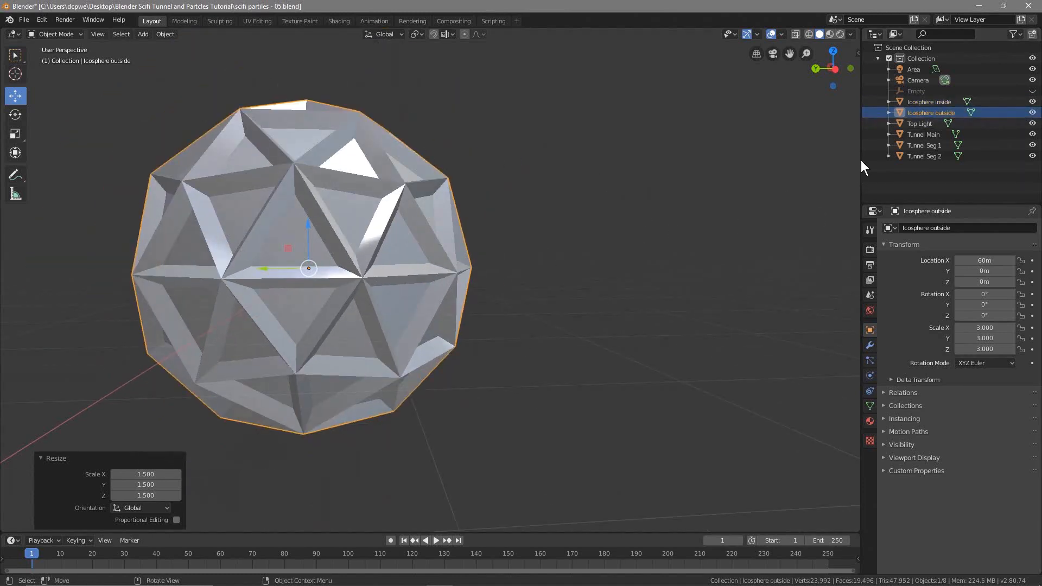
left_click(870, 345)
left_click(914, 227)
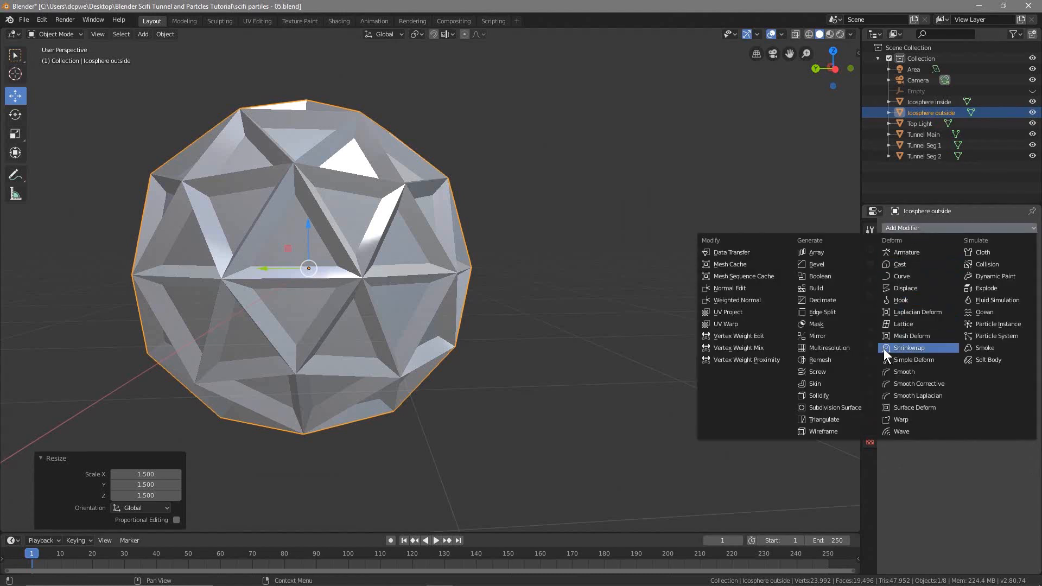
left_click(831, 431)
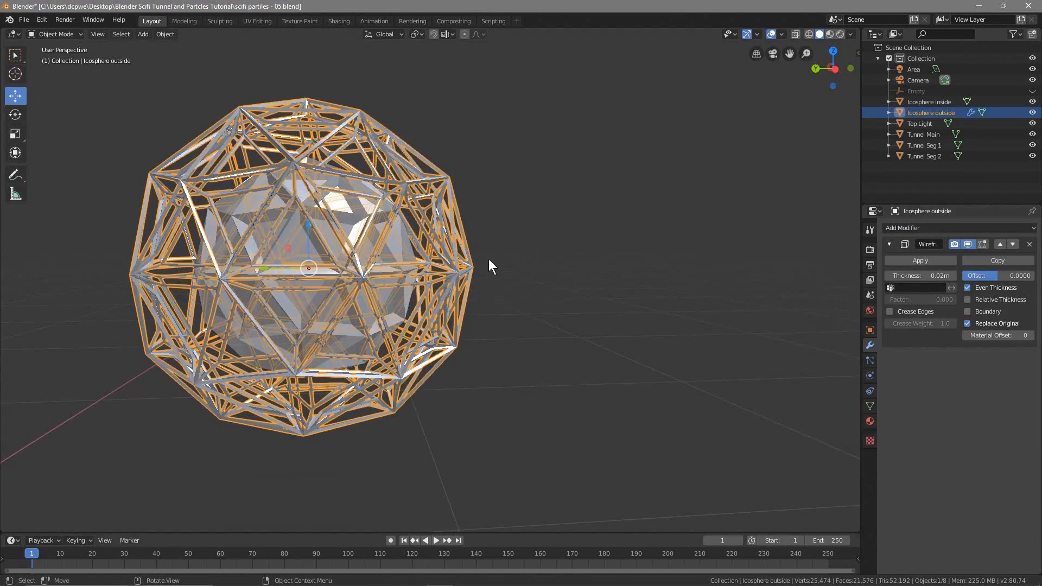
Step: Raise the Wireframe modifier's thickness to 0.03 m and apply the modifier
left_click(952, 272)
left_click(953, 272)
left_click(953, 272)
left_click(953, 271)
left_click(953, 272)
left_click(953, 272)
left_click(952, 272)
left_click(952, 271)
left_click(952, 272)
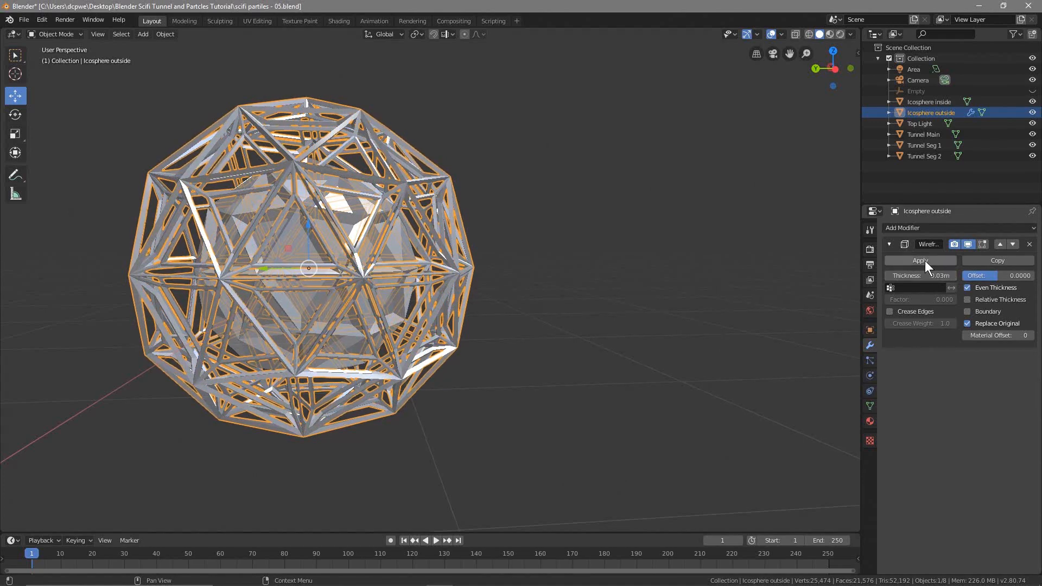
left_click(925, 260)
Step: Turn off the viewport overlays and inspect the wireframe cage around the inner sphere
middle_click_drag(374, 336, 494, 343)
left_click(771, 34)
middle_click_drag(539, 230, 411, 301)
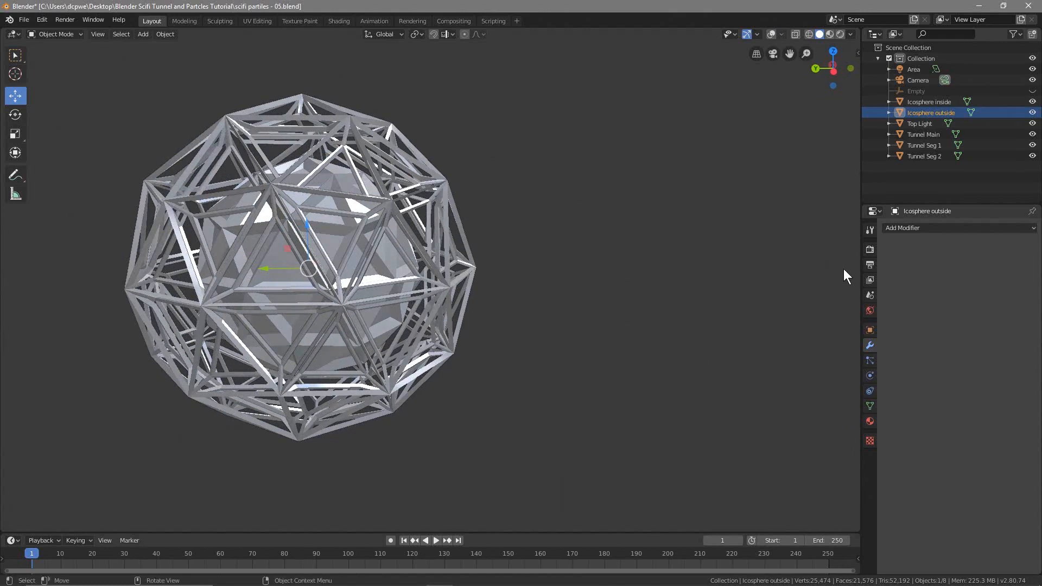
Step: Create a new material on the inner sphere and name it Icosphere inside, copying the object's name
left_click(921, 102)
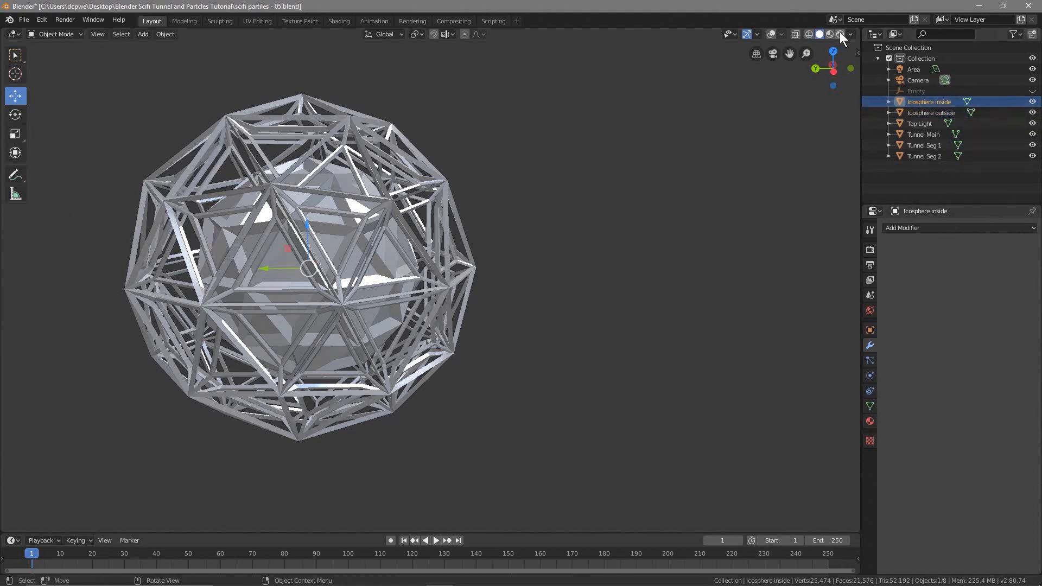
left_click(872, 419)
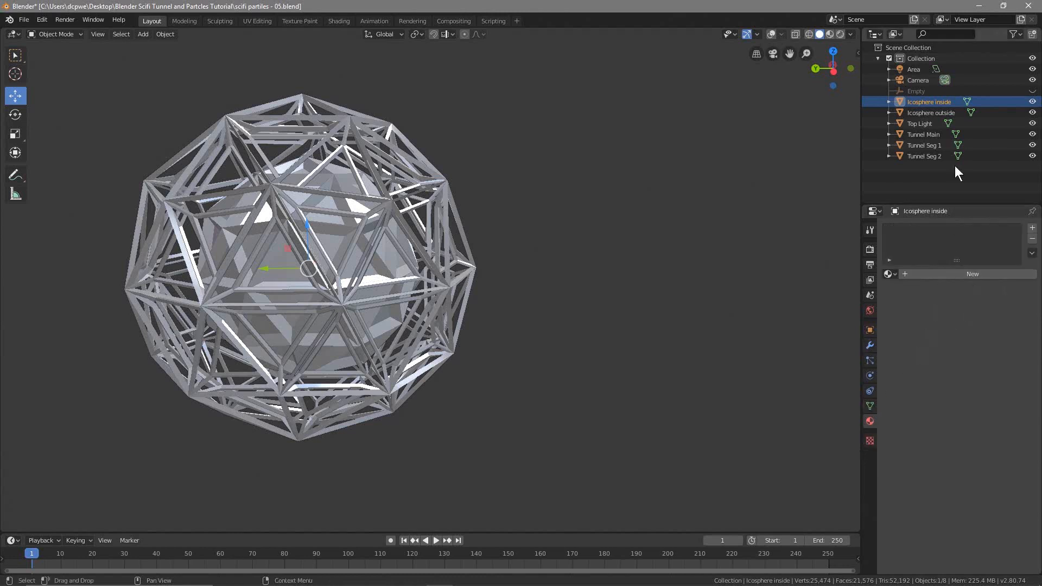
double_click(940, 101)
key("ctrl+c")
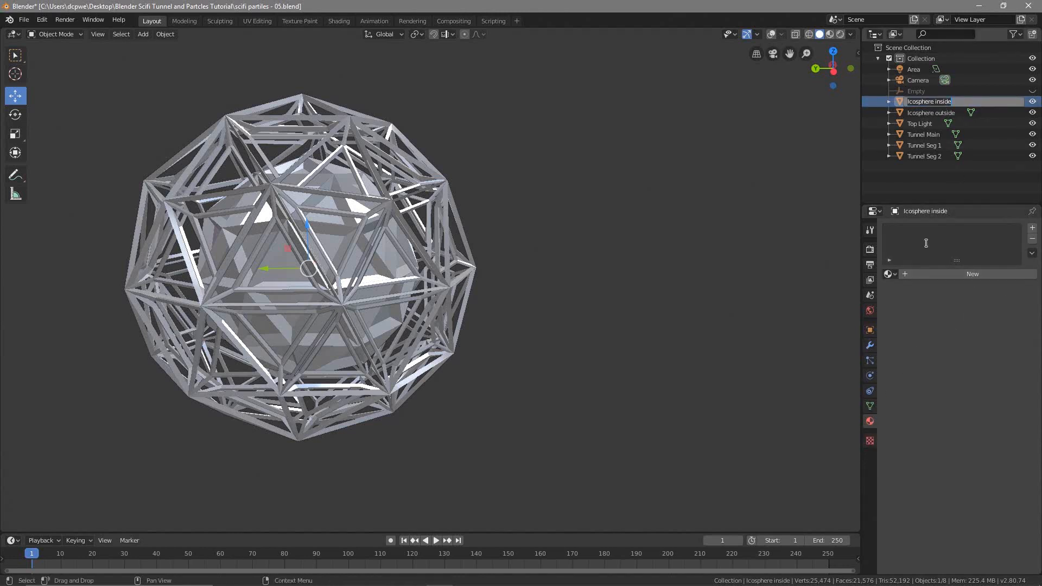
left_click(959, 274)
left_click(960, 274)
left_click(930, 279)
key("ctrl+v")
key("Return")
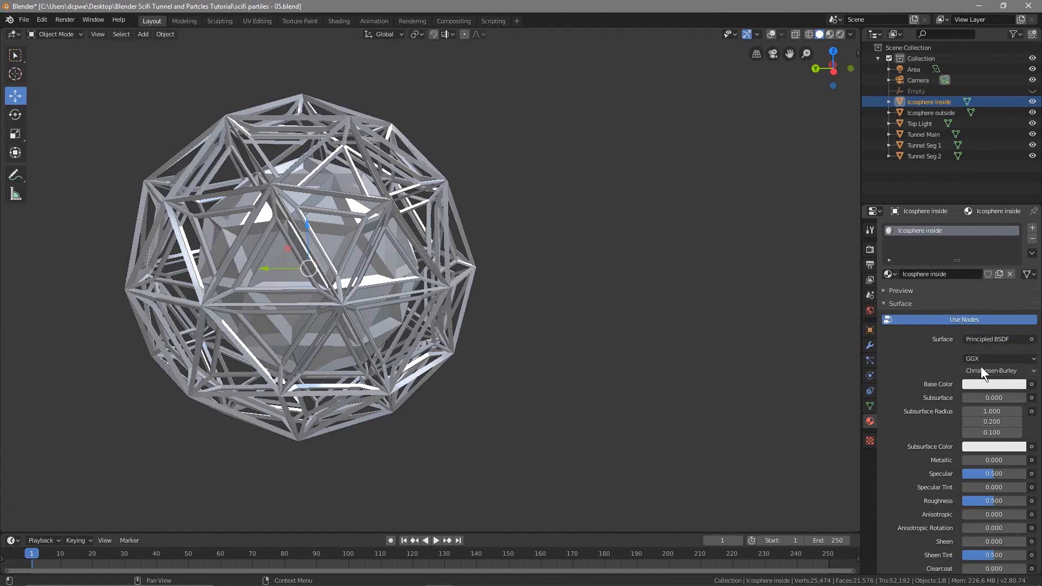
Step: Make the inner sphere's material an Emission shader with strength 4 and view the glow in material preview shading
left_click(994, 339)
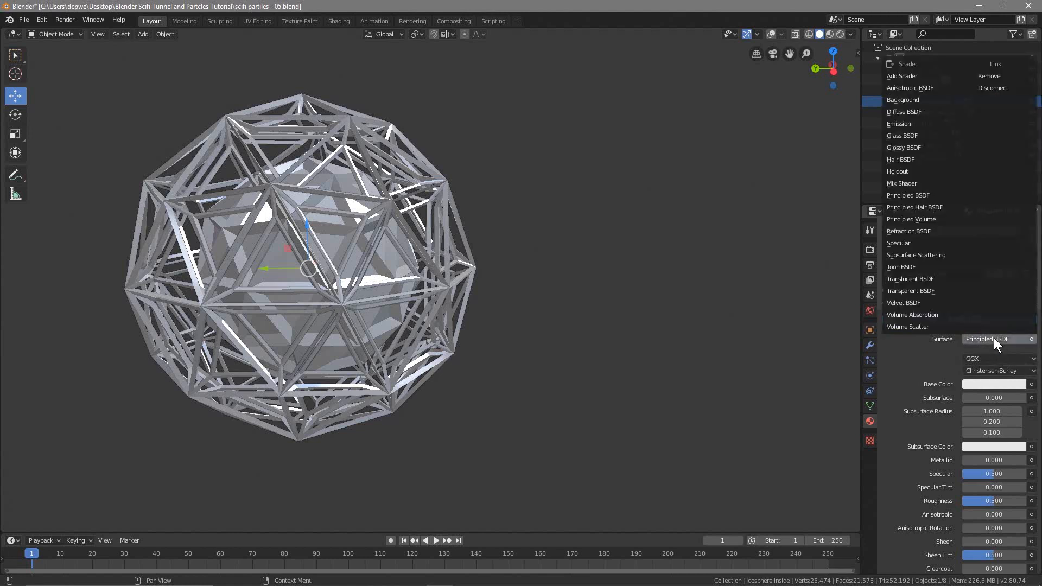
left_click(920, 125)
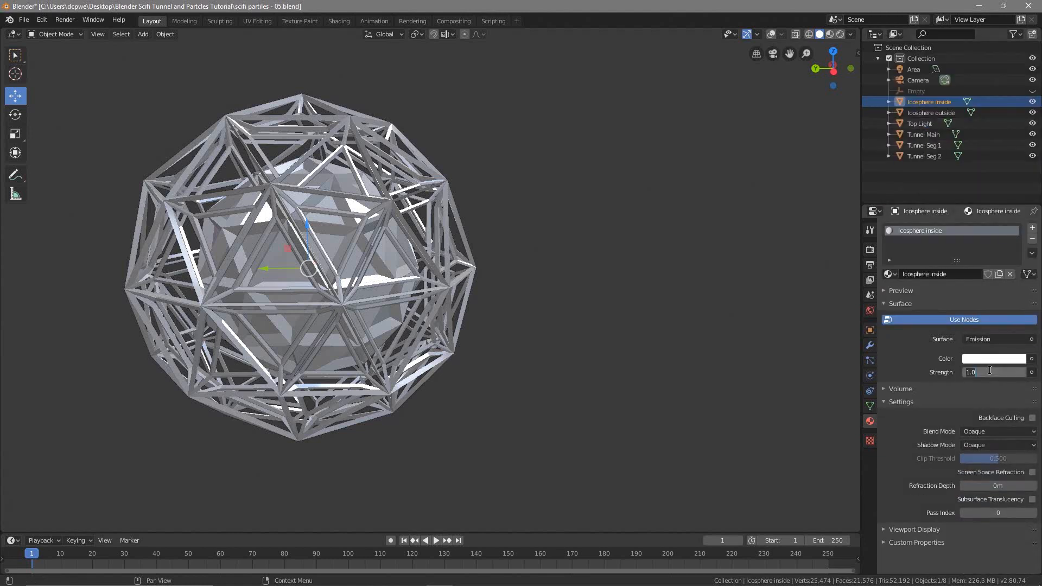
left_click(829, 33)
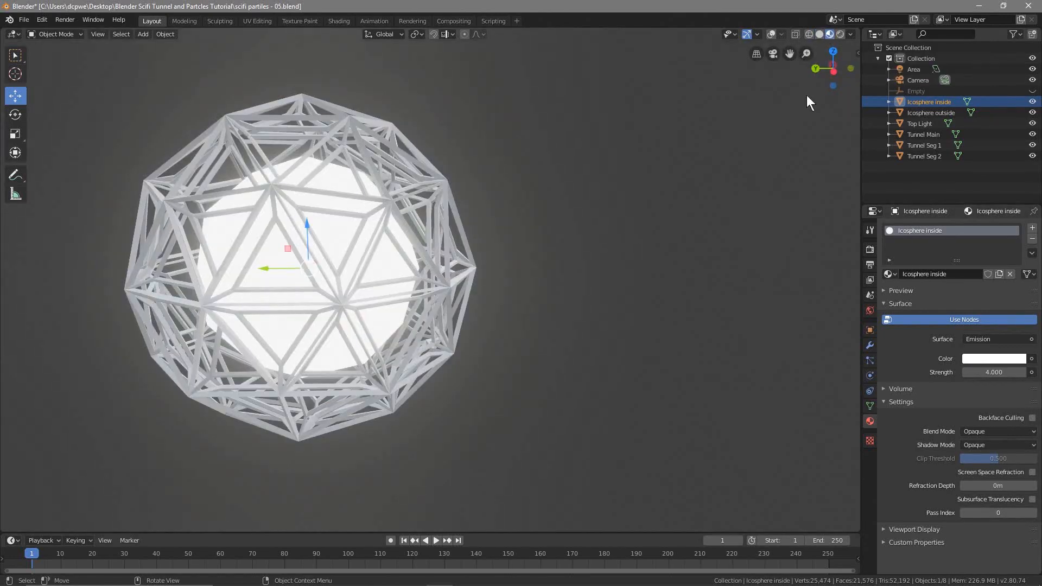
middle_click_drag(628, 228, 581, 225)
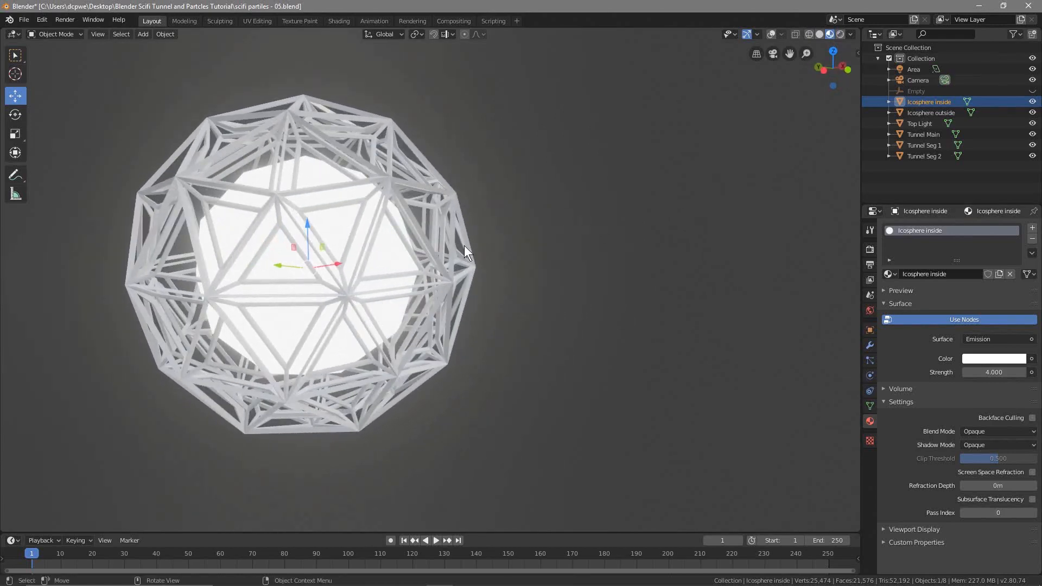
left_click_drag(1002, 372, 969, 374)
middle_click_drag(328, 262, 406, 263)
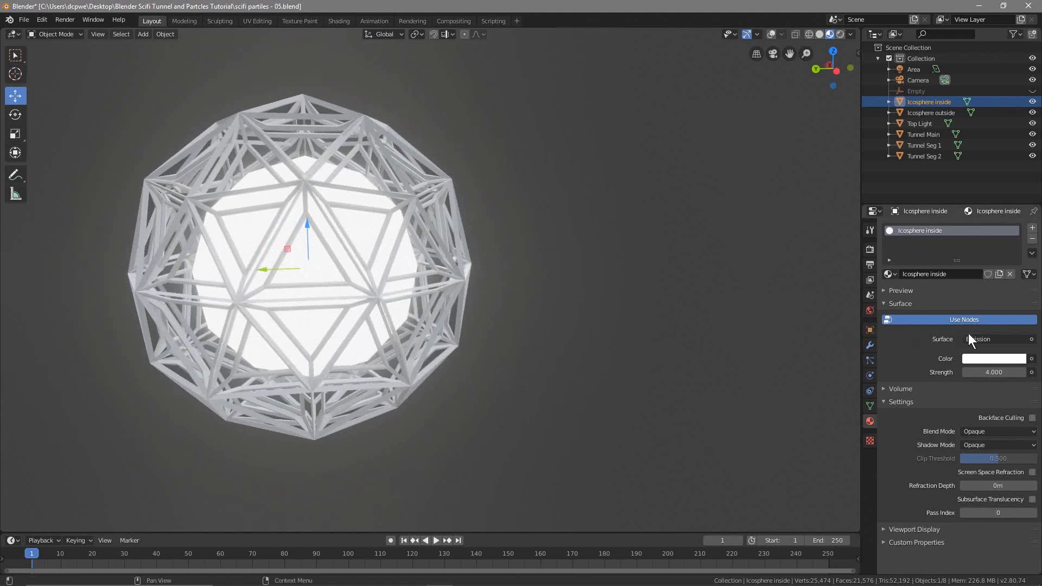
Step: Try the Principled BSDF shader on the inner sphere's material for comparison, and return it to Emission with strength 4
left_click(982, 338)
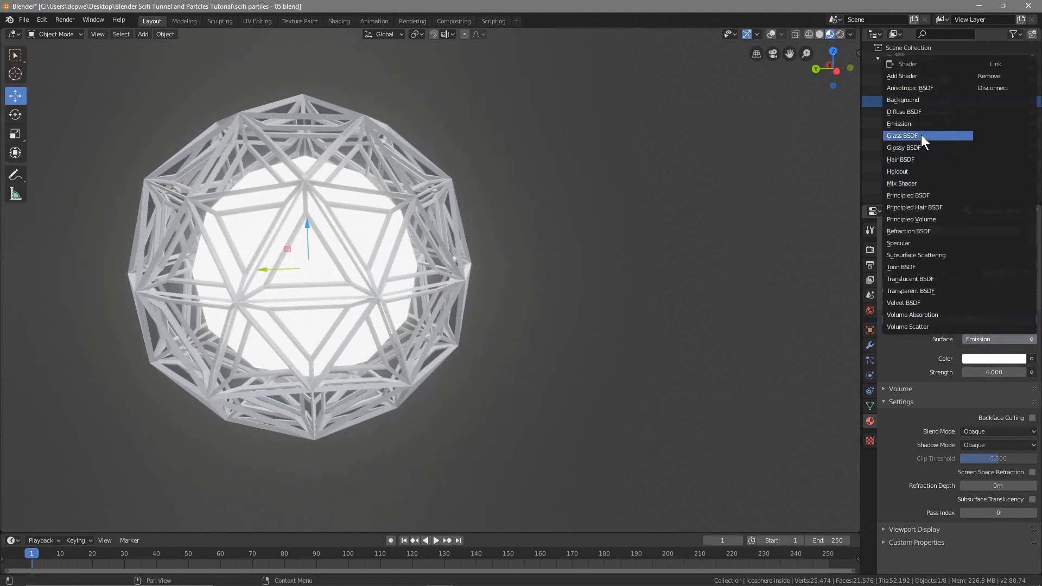
left_click(910, 195)
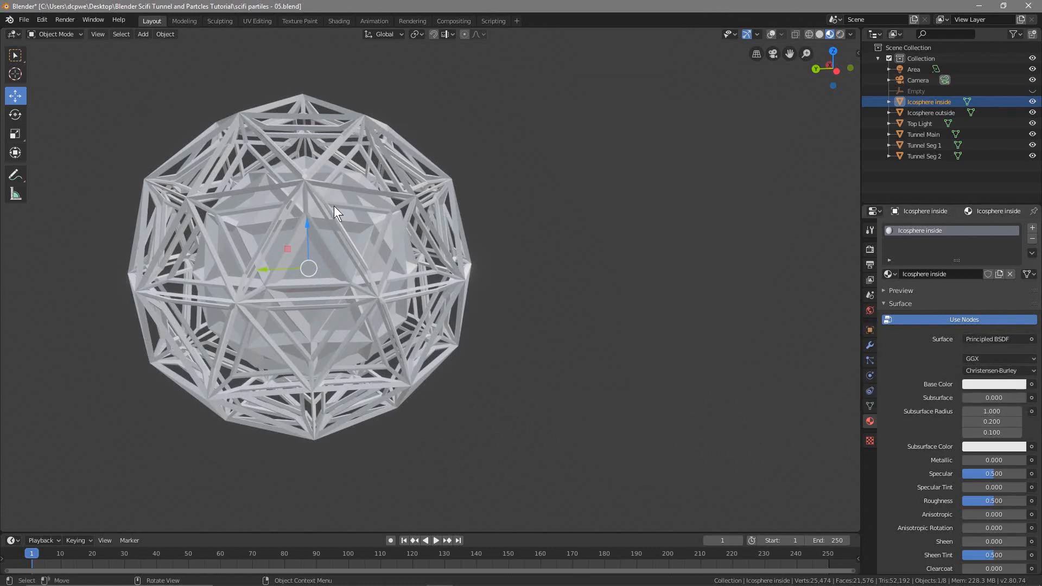
left_click(986, 341)
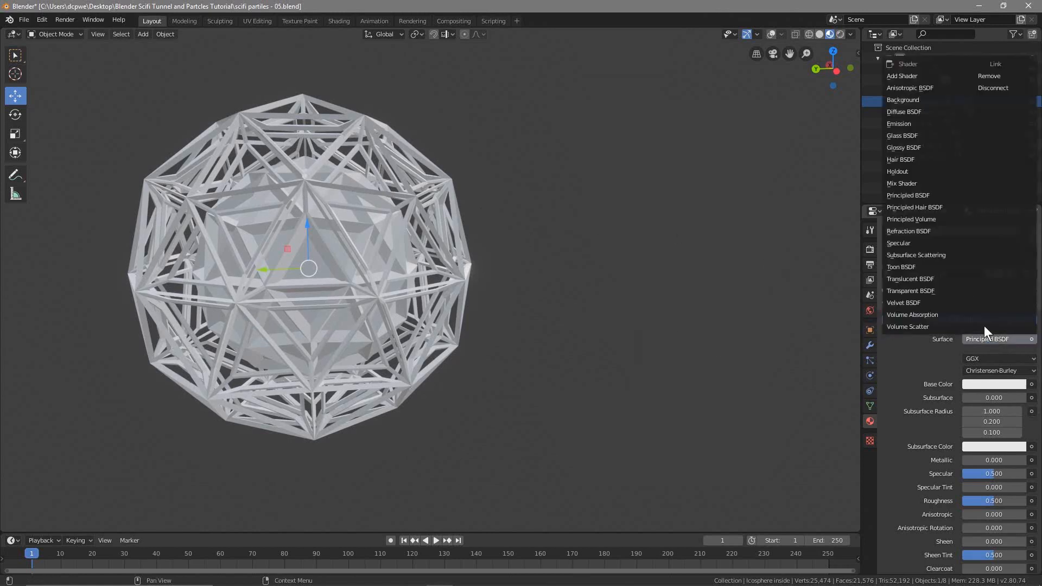
left_click(919, 123)
left_click(1001, 389)
left_click(999, 373)
type("4")
key("Return")
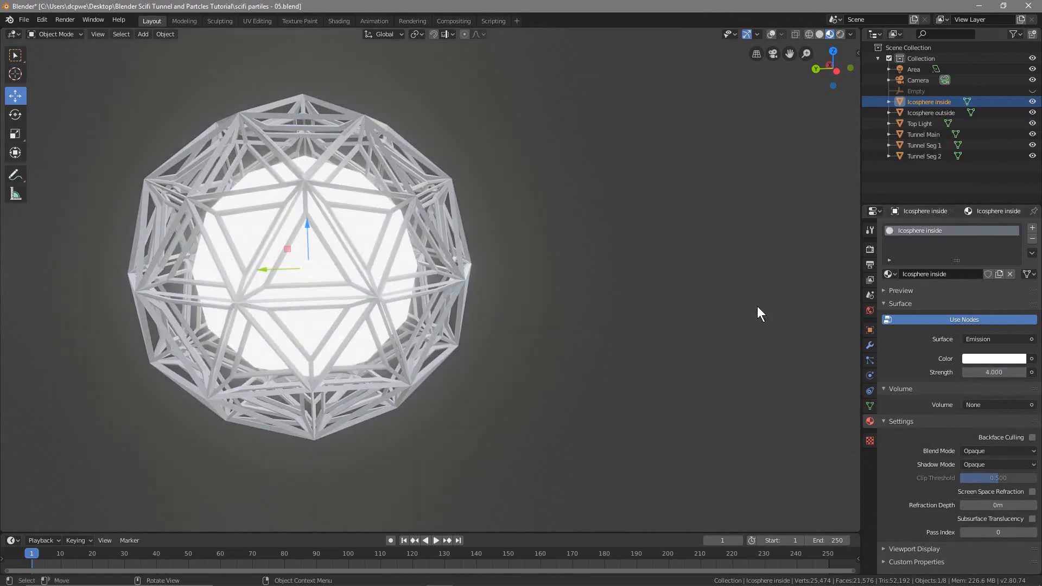
Step: Create a new material on the outer wireframe sphere and name it Icosphere outside, copying the object's name
left_click(934, 113)
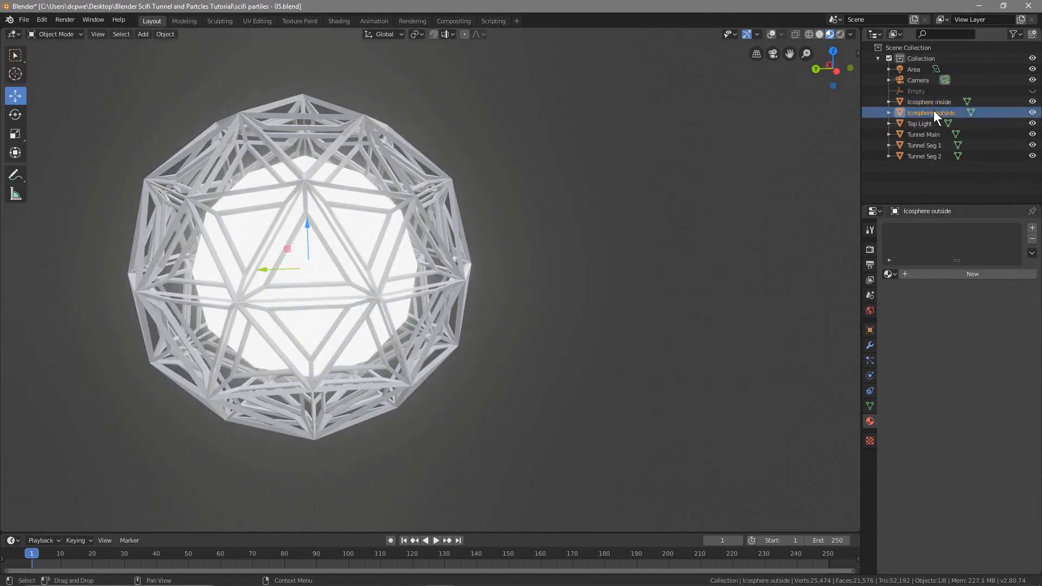
double_click(929, 113)
key("ctrl+c")
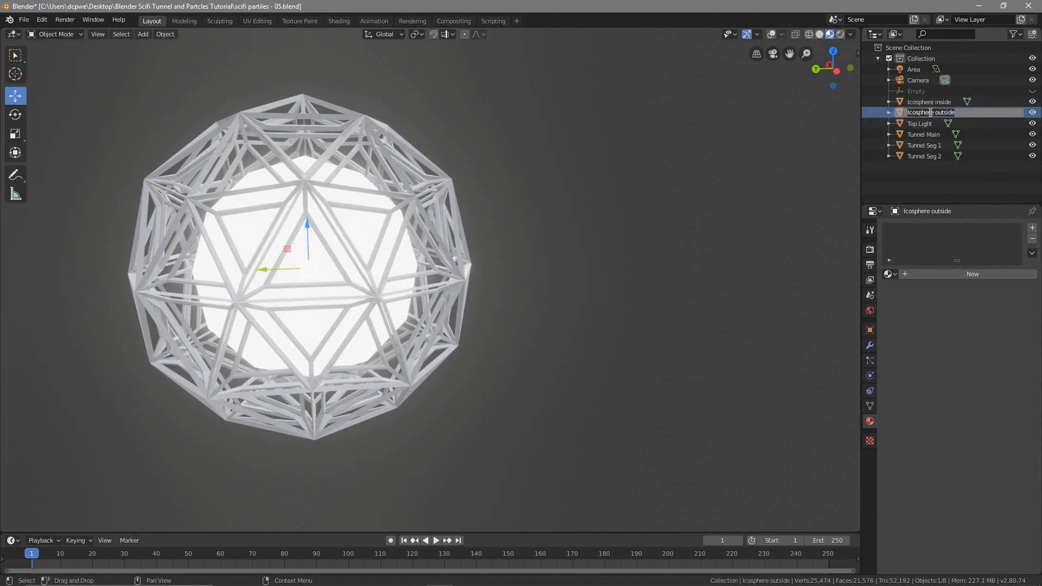
left_click(957, 273)
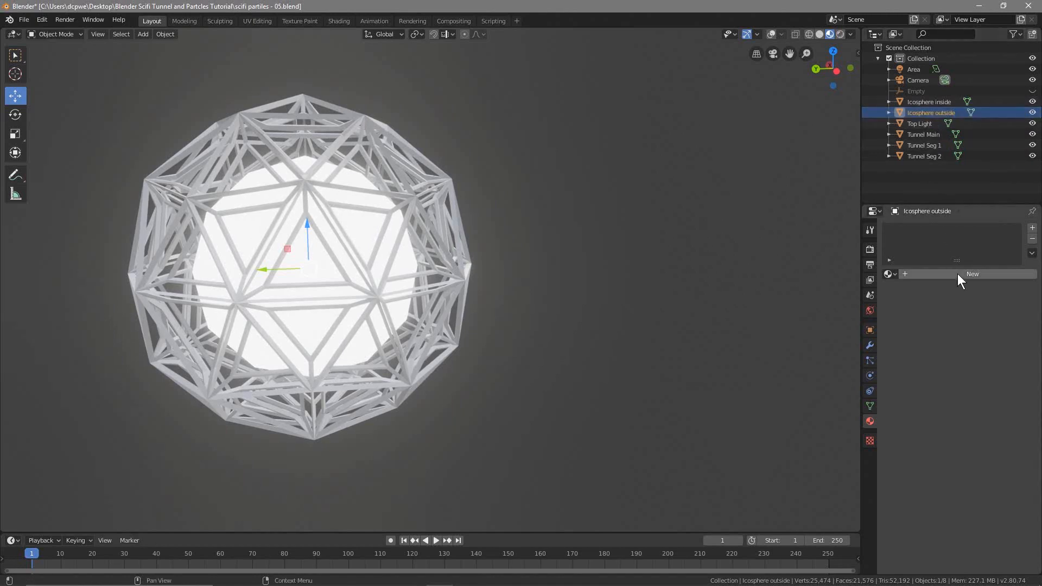
left_click(966, 273)
left_click(931, 274)
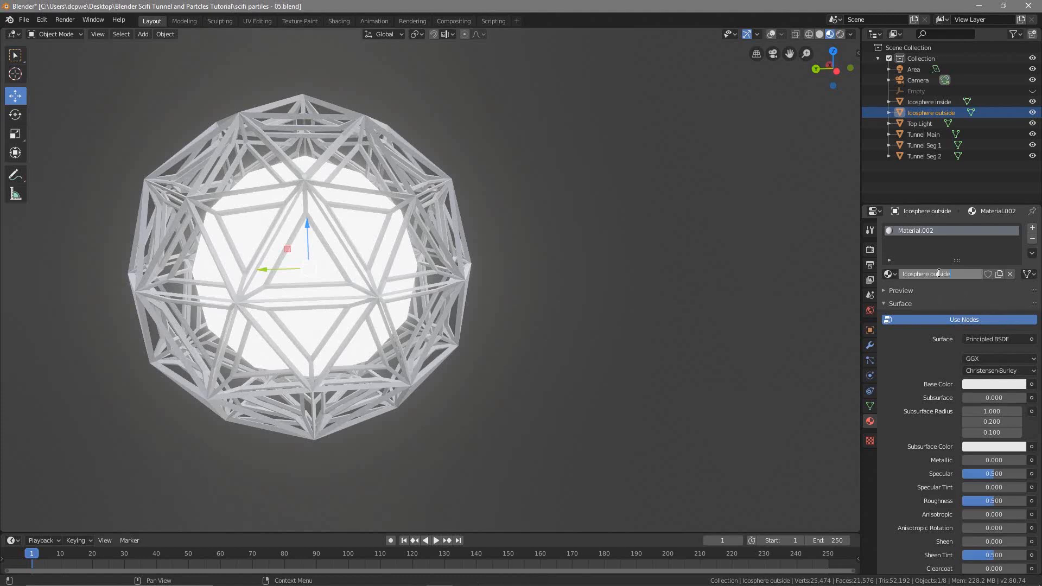
key("ctrl+v")
key("Return")
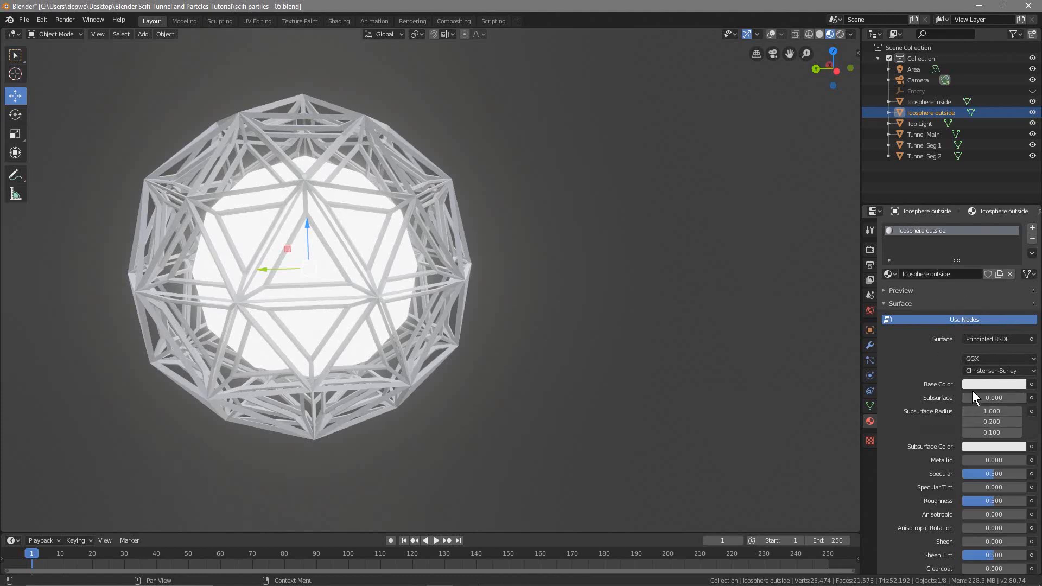
Step: Give the outer material metallic 1.000, roughness 0.300 and a bright blue base color, and check it in rendered shading
left_click_drag(981, 460, 1026, 460)
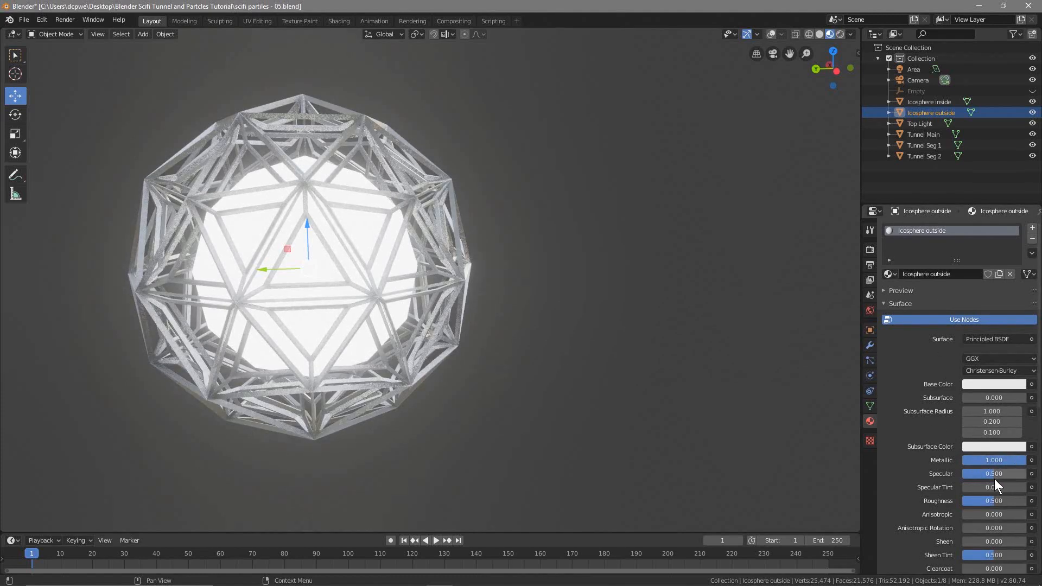
left_click_drag(993, 499, 981, 500)
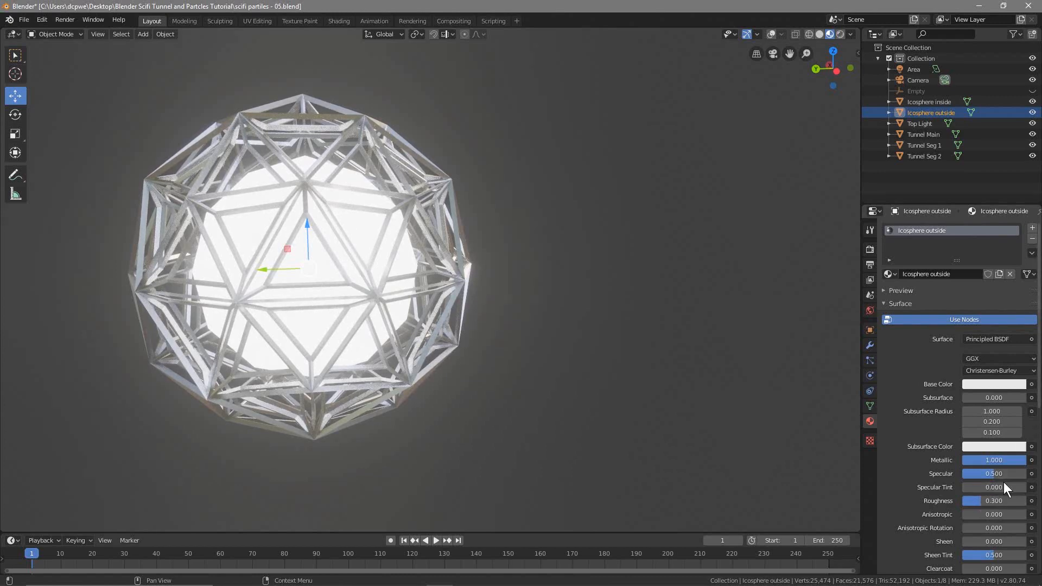
left_click(1006, 381)
left_click_drag(972, 260, 983, 230)
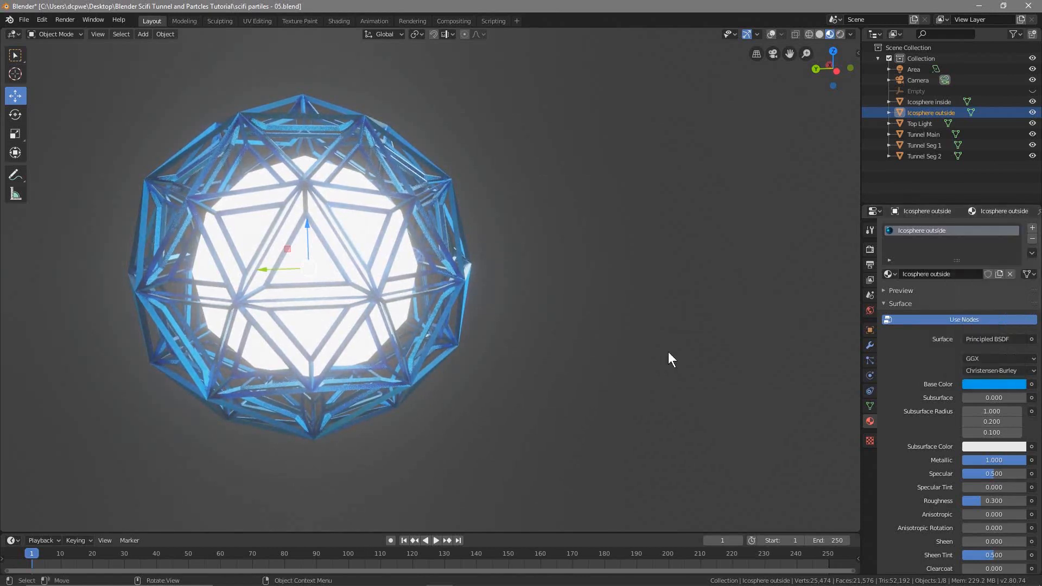
left_click(841, 34)
middle_click_drag(590, 353, 553, 352)
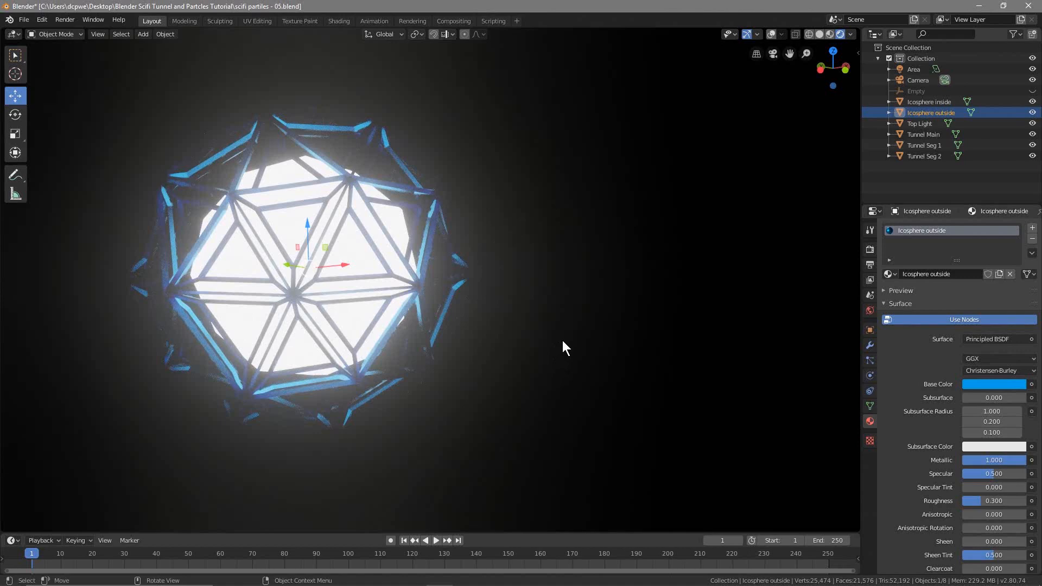
Step: Look through the camera and set its clip end distance to 20 m
key("KP_0")
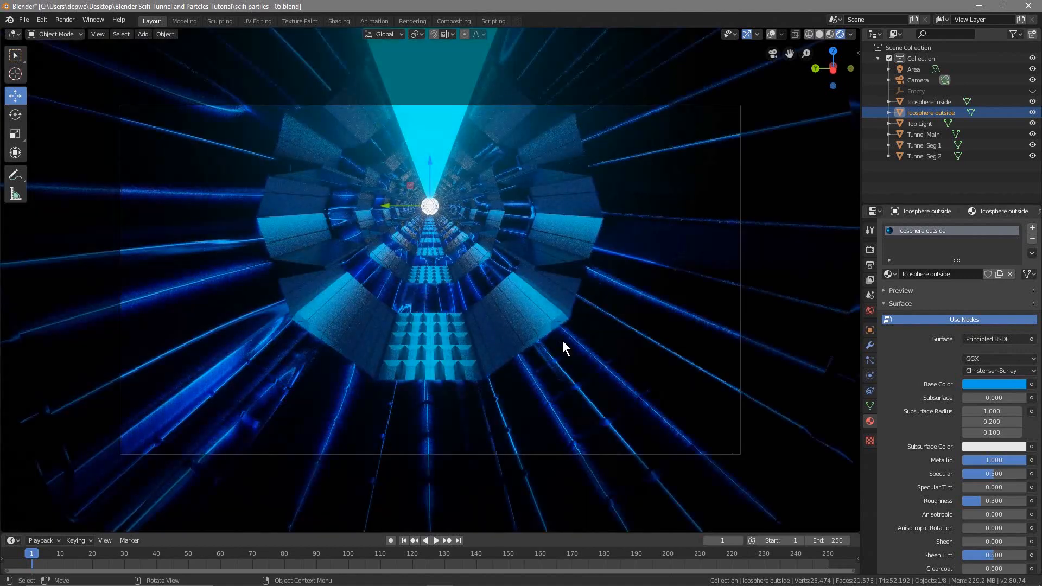
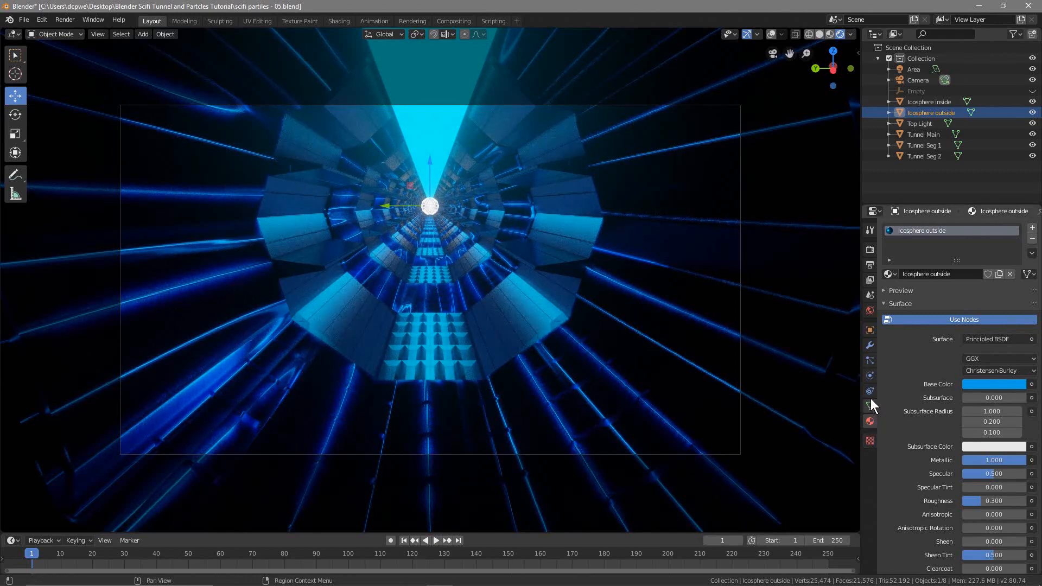
left_click(917, 81)
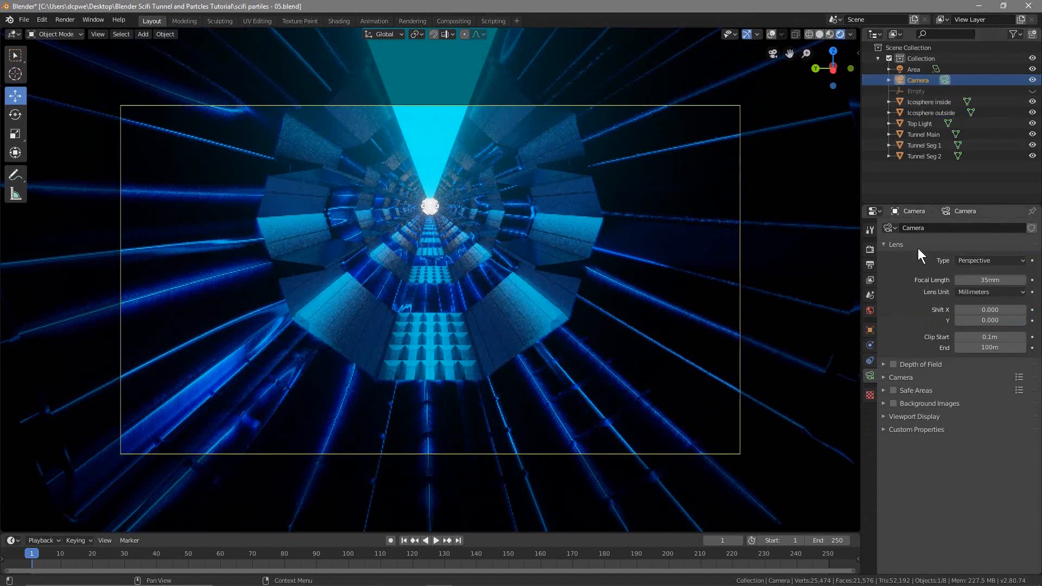
left_click_drag(989, 349, 934, 349)
left_click(995, 344)
type("20")
key("Return")
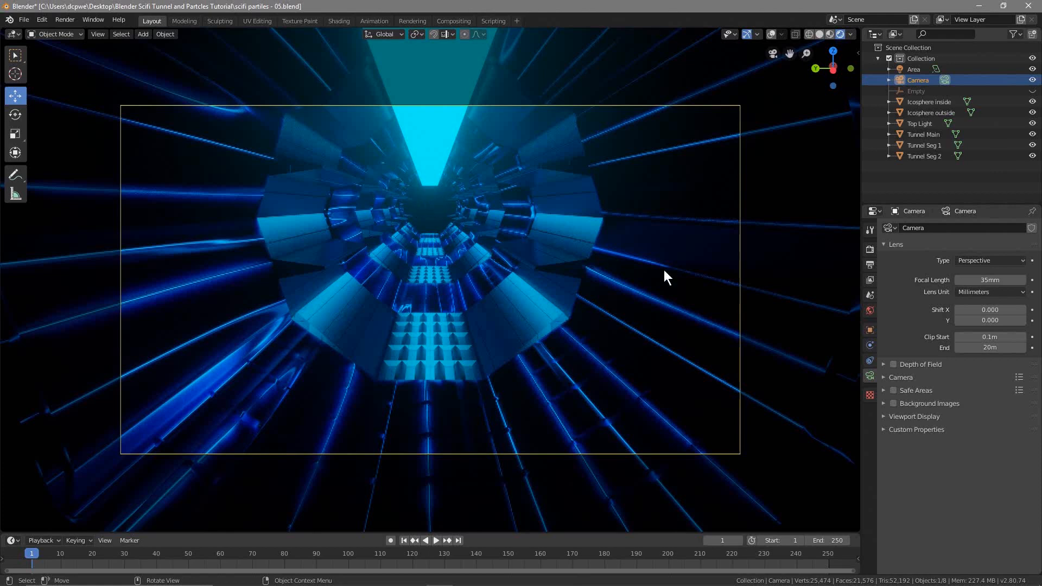
Step: Save the file and save an incremented copy named scifi partiles - 06.blend
left_click(27, 23)
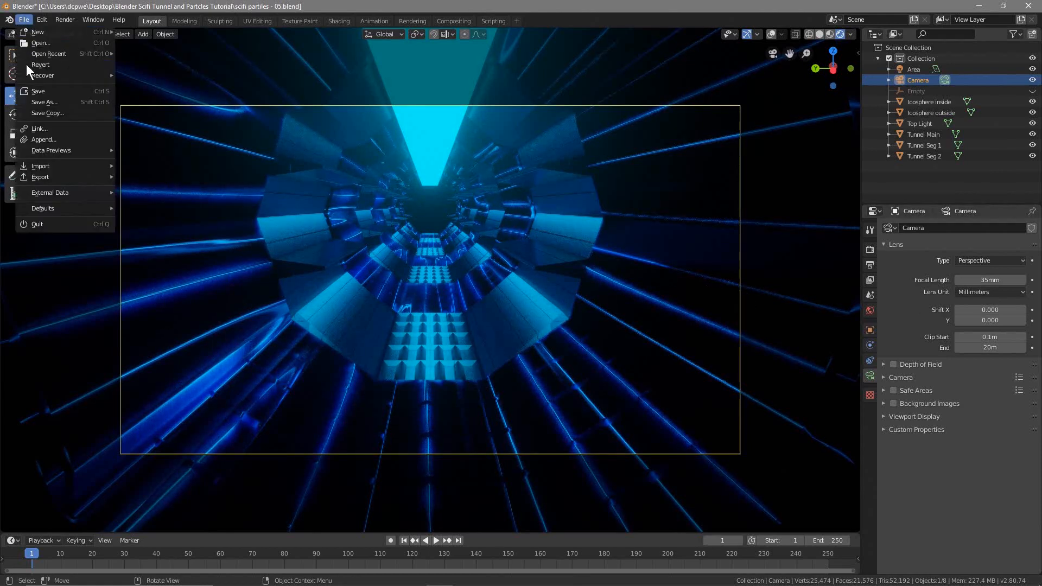
left_click(36, 89)
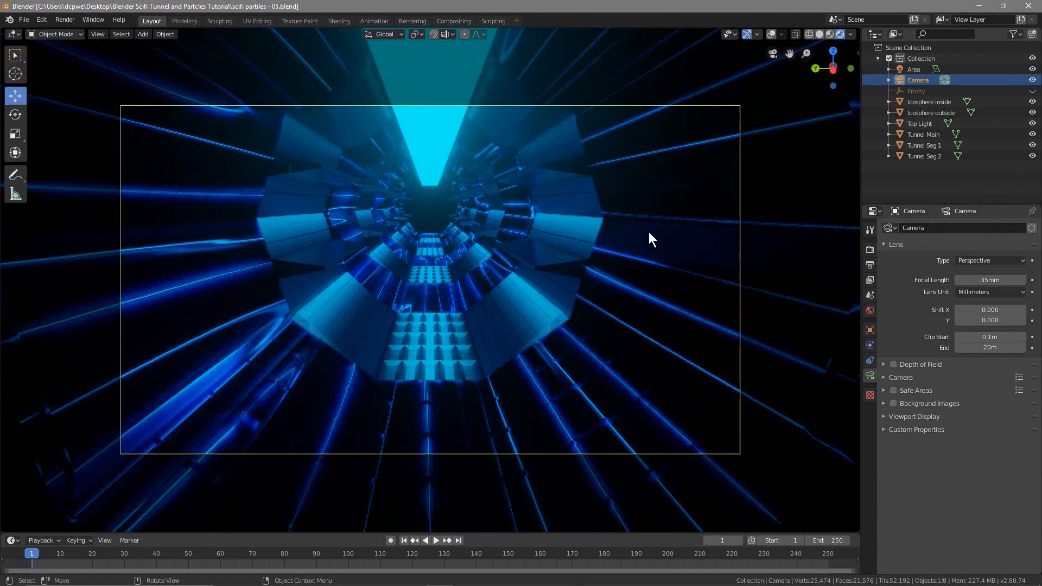
left_click(23, 19)
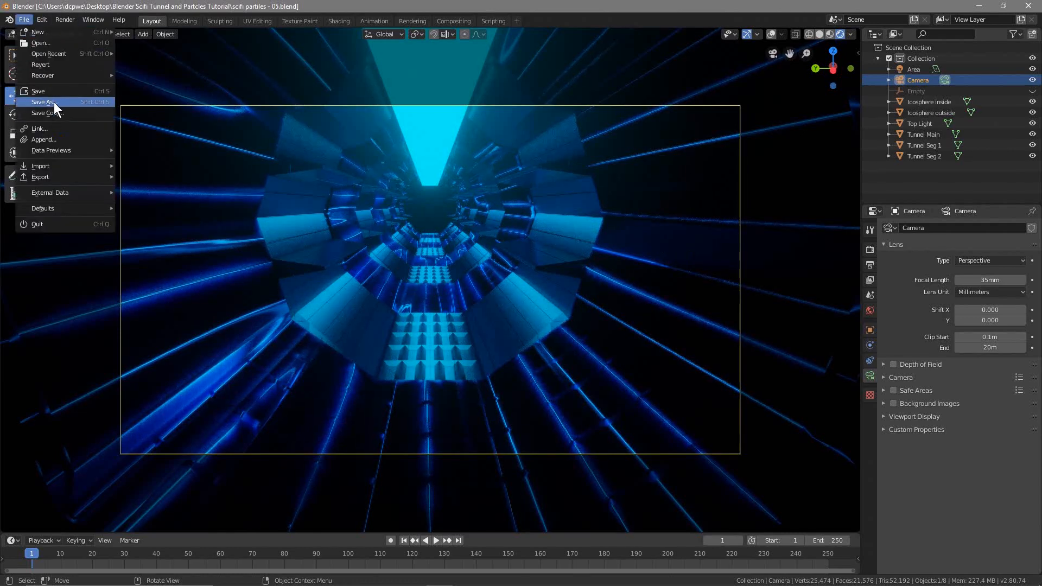
left_click(54, 102)
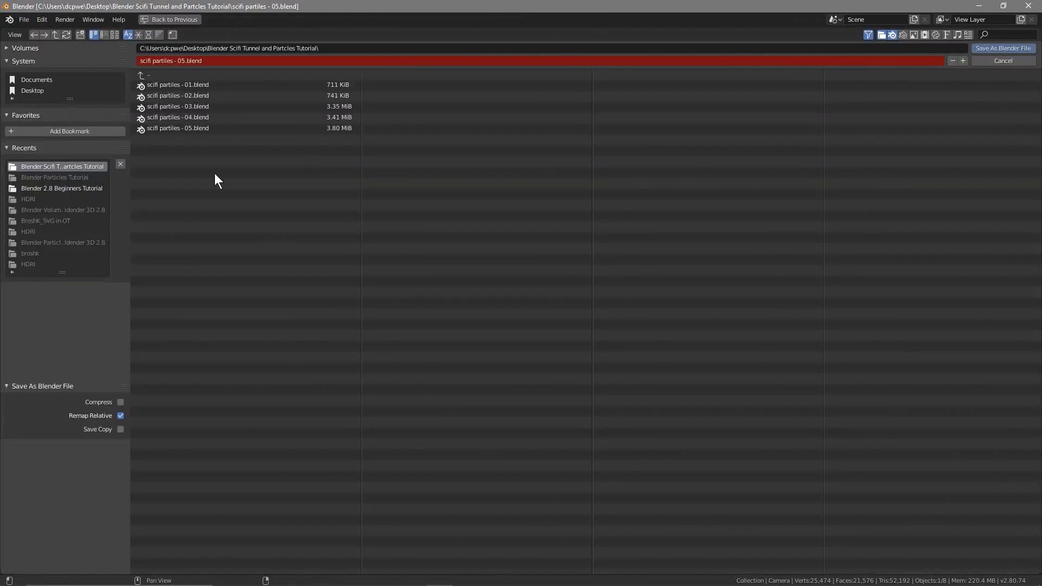
left_click(964, 61)
left_click(989, 49)
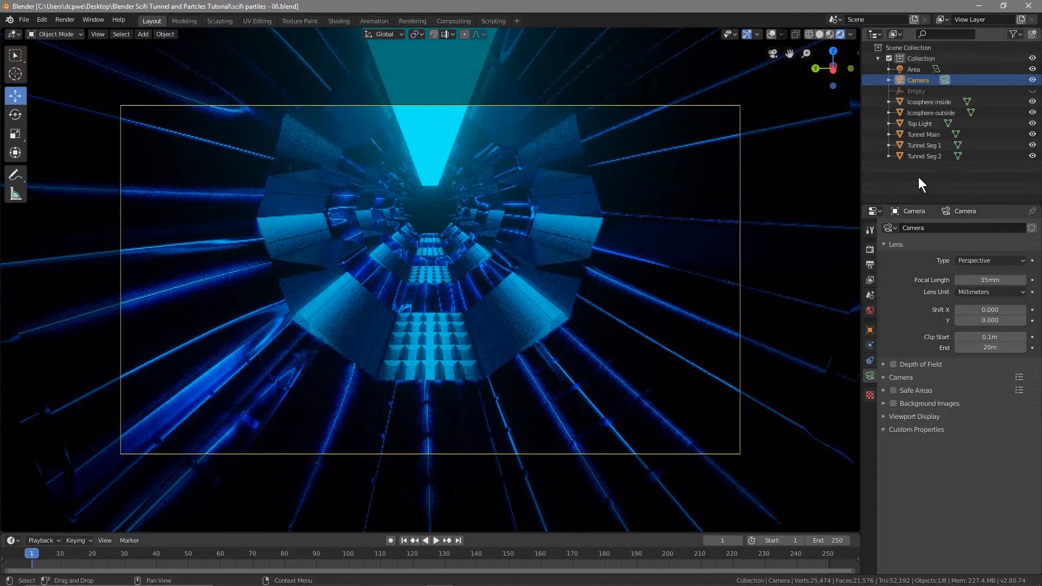
Step: Slide the camera along X to the ico sphere and back to location X -31.195 m, and save the file
left_click(926, 78)
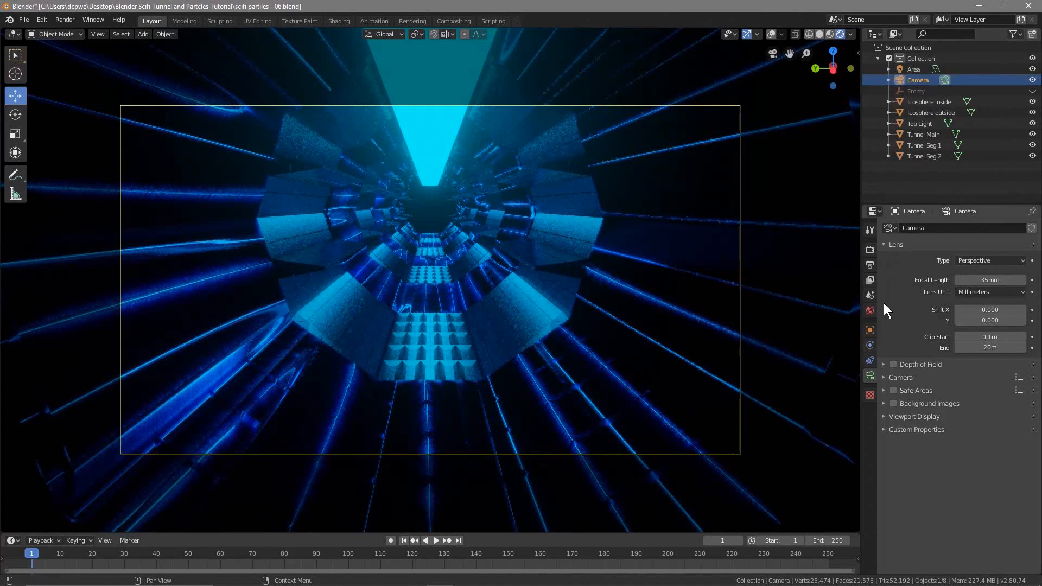
left_click(871, 330)
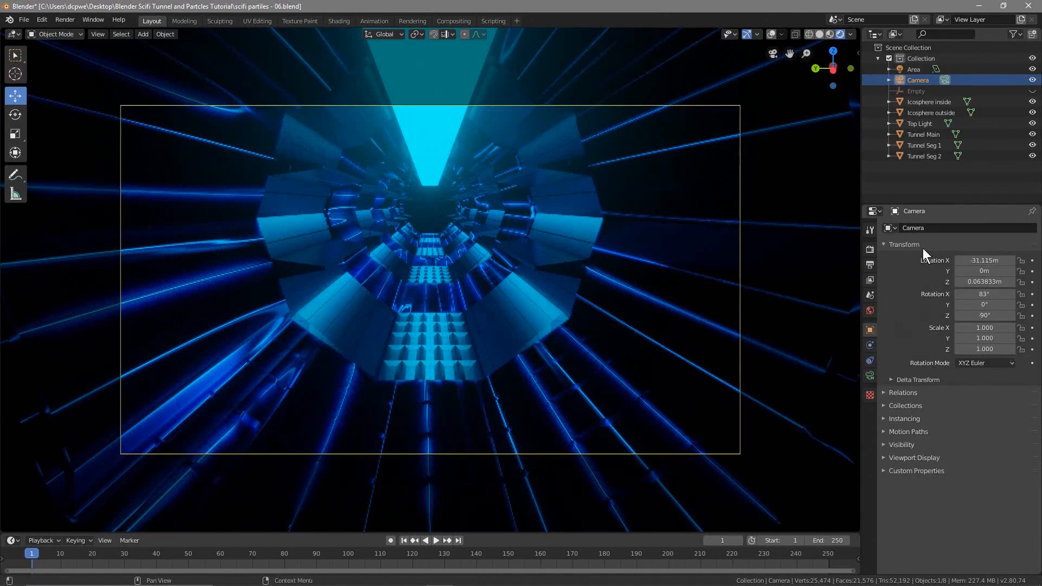
left_click_drag(969, 260, 985, 260)
left_click_drag(984, 260, 958, 261)
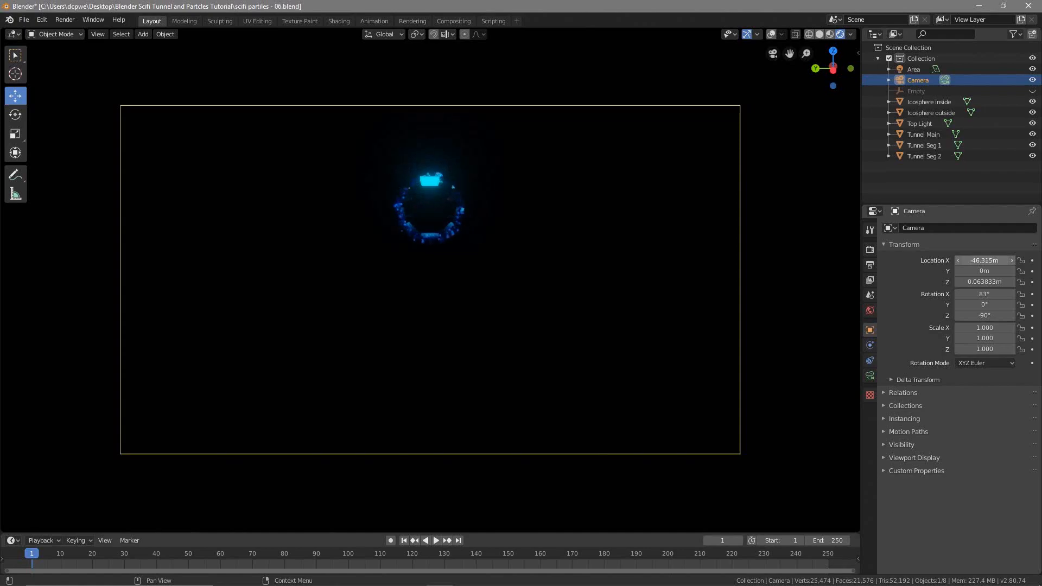
mouse_move(984, 261)
left_mouse_down()
mouse_move(1034, 261)
mouse_move(991, 260)
left_mouse_up()
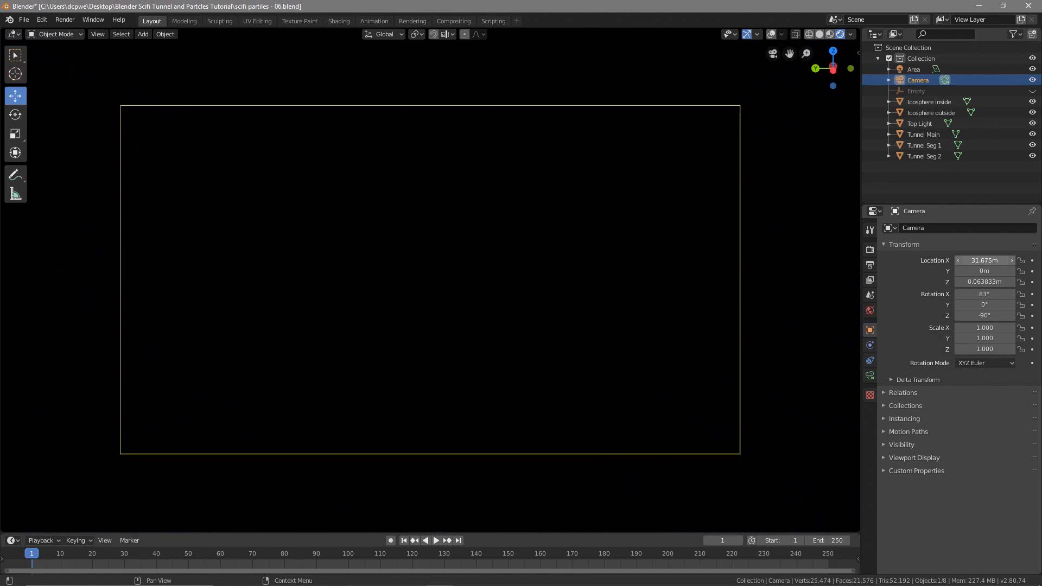
left_click_drag(984, 261, 980, 260)
left_click_drag(983, 260, 984, 260)
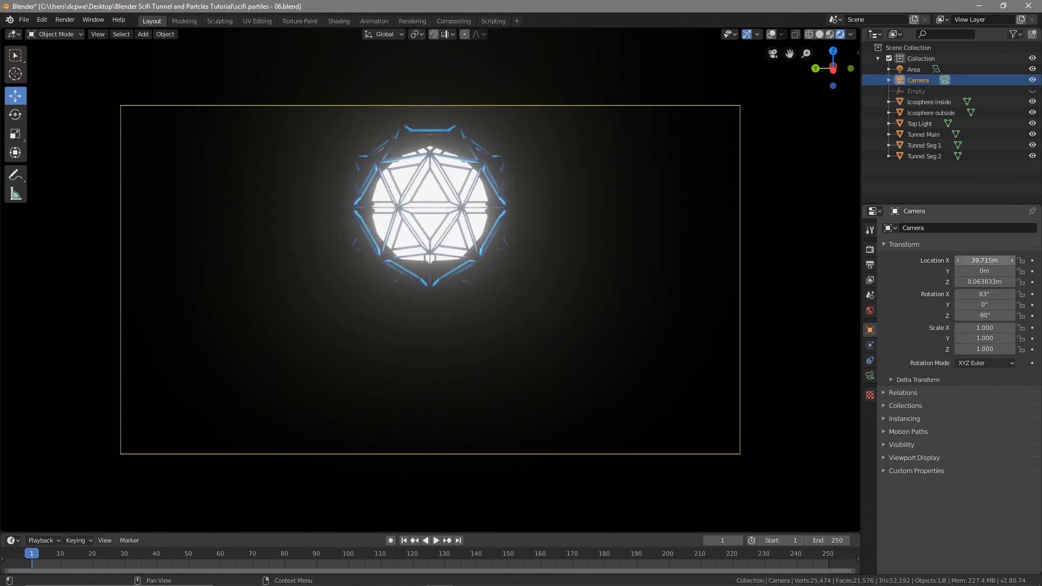
left_click_drag(985, 261, 955, 260)
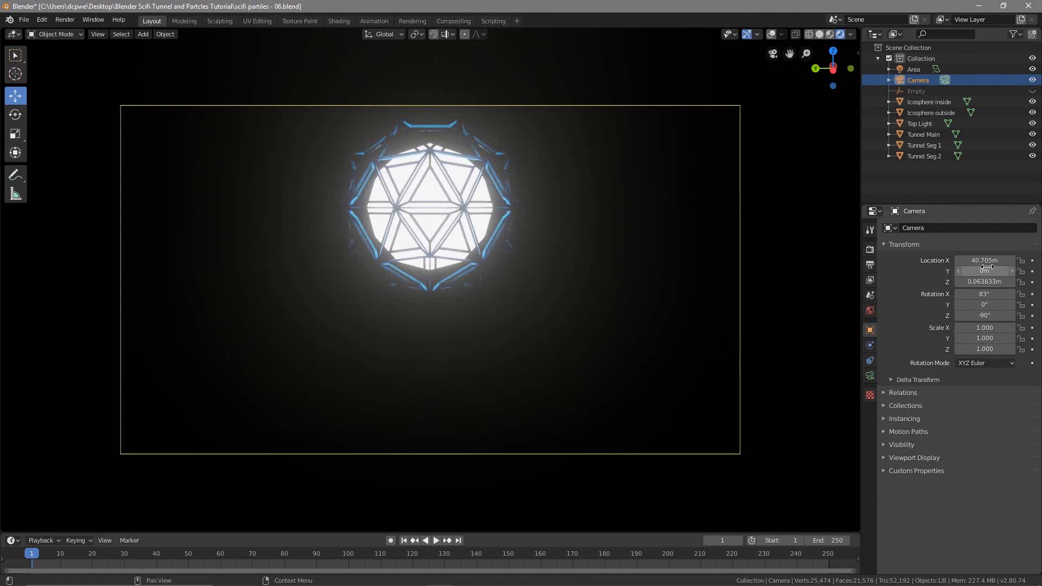
left_click_drag(985, 260, 839, 260)
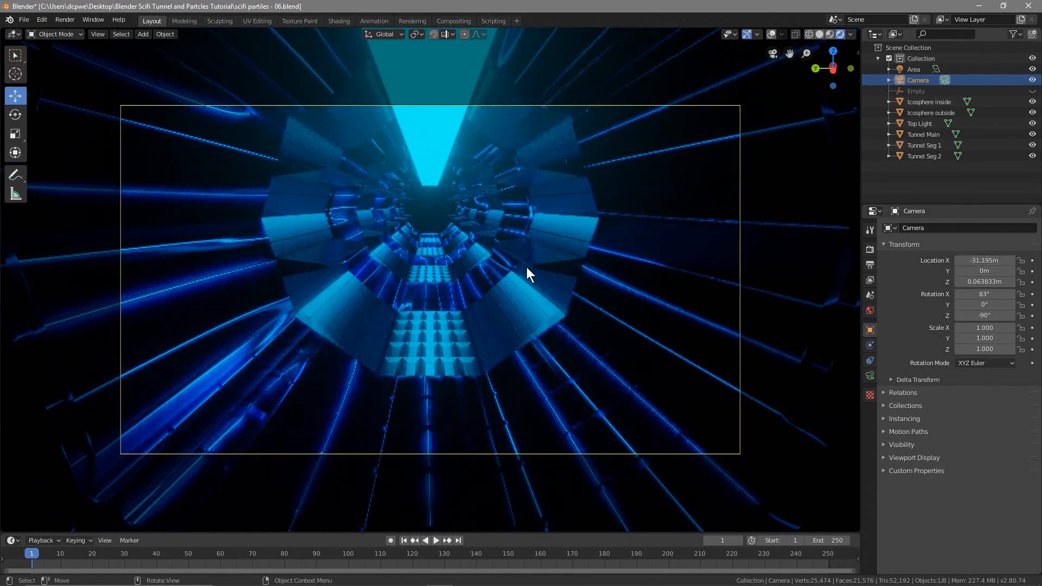
left_click(25, 20)
left_click(41, 92)
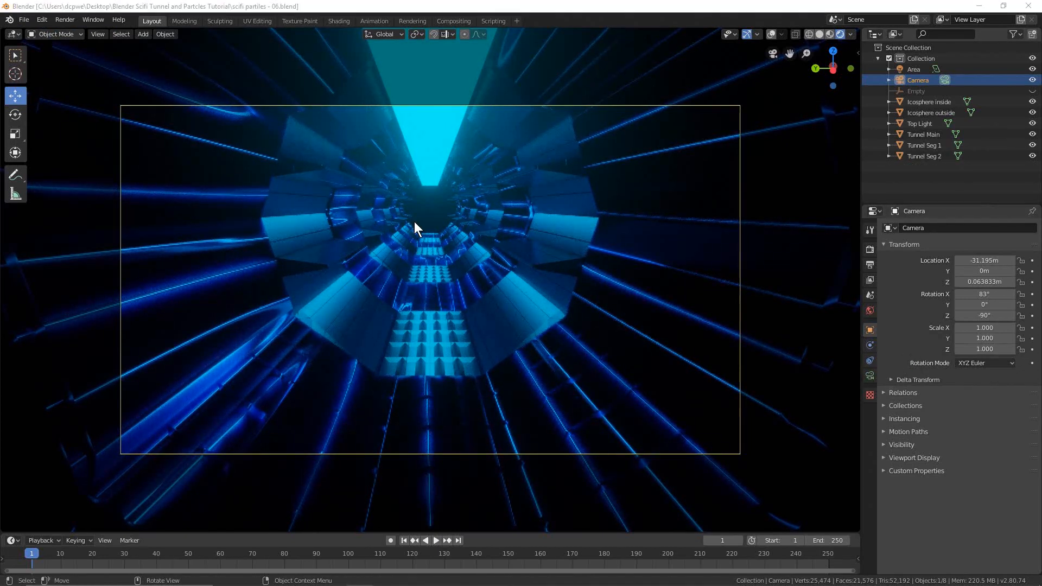
Step: Duplicate the outer wireframe sphere Icosphere outside in place, without moving the copy
middle_click_drag(418, 227, 491, 244)
scroll(478, 254, "down", 5)
mouse_move(438, 277)
middle_mouse_down()
mouse_move(416, 275)
mouse_move(417, 284)
mouse_move(487, 278)
mouse_move(408, 289)
mouse_move(510, 301)
mouse_move(516, 284)
mouse_move(529, 293)
middle_mouse_up()
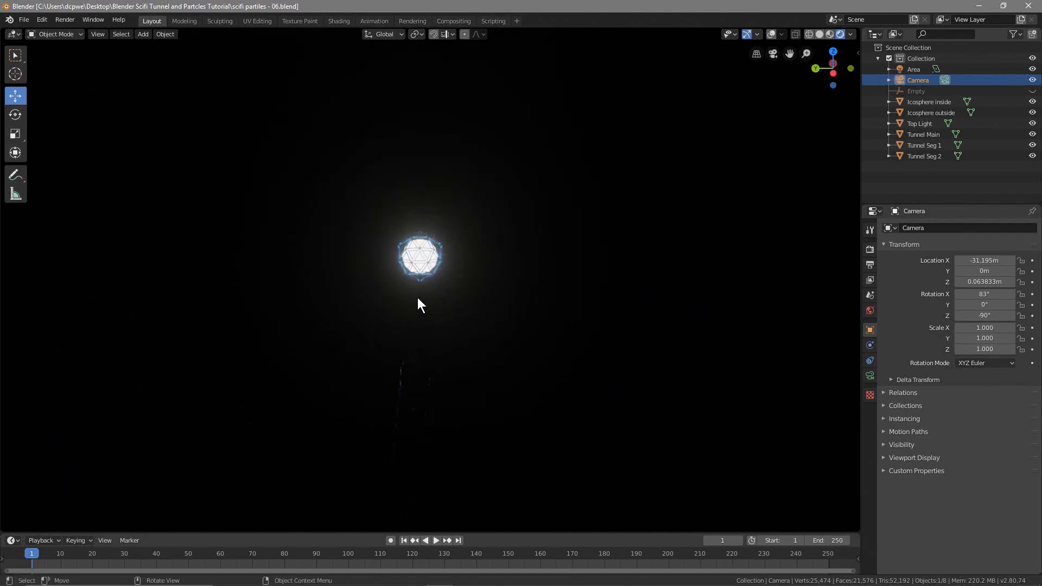
scroll(425, 275, "up", 8)
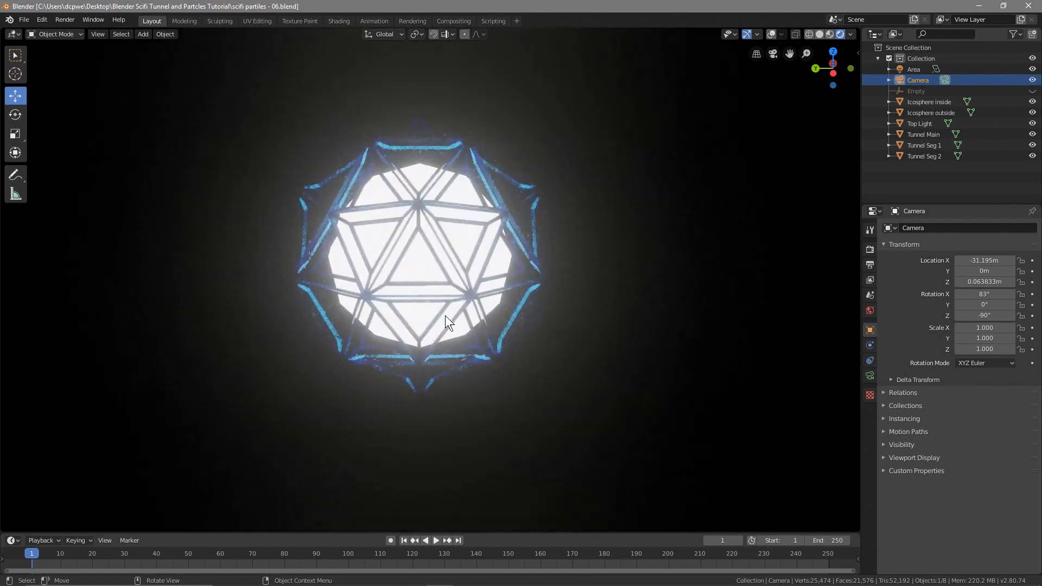
middle_click_drag(434, 351, 435, 338)
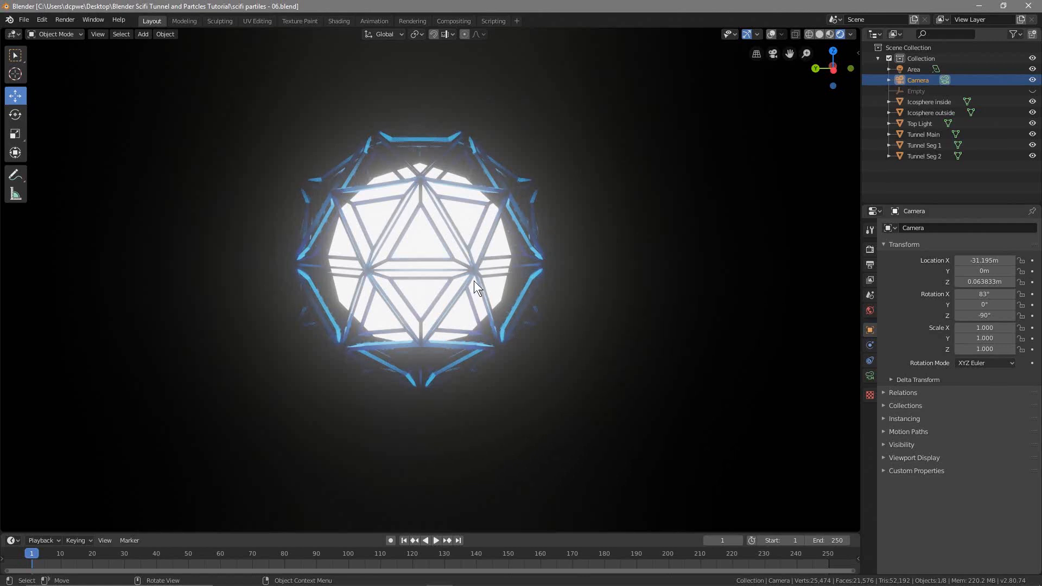
left_click(934, 113)
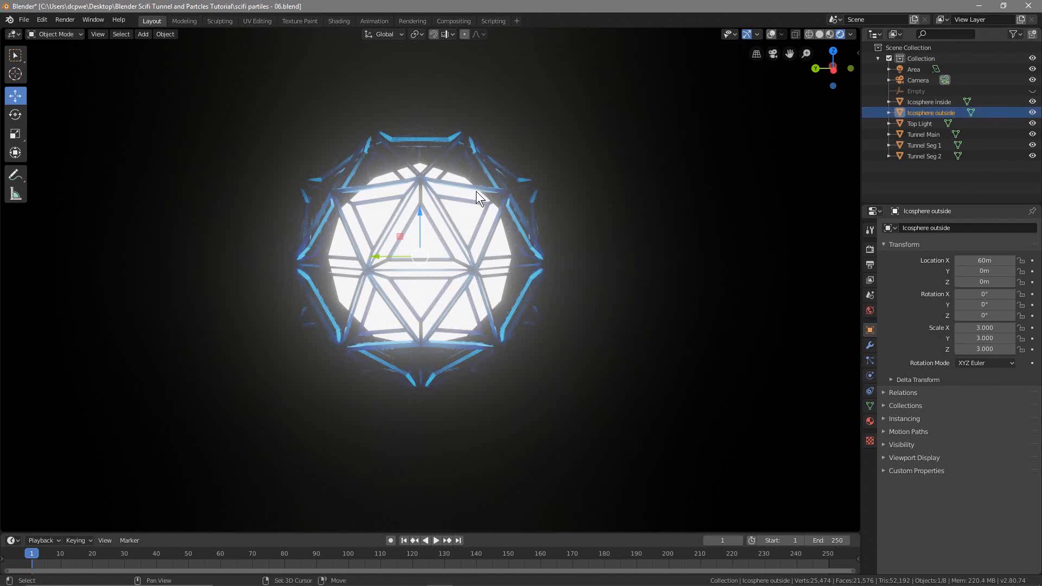
key("shift+d")
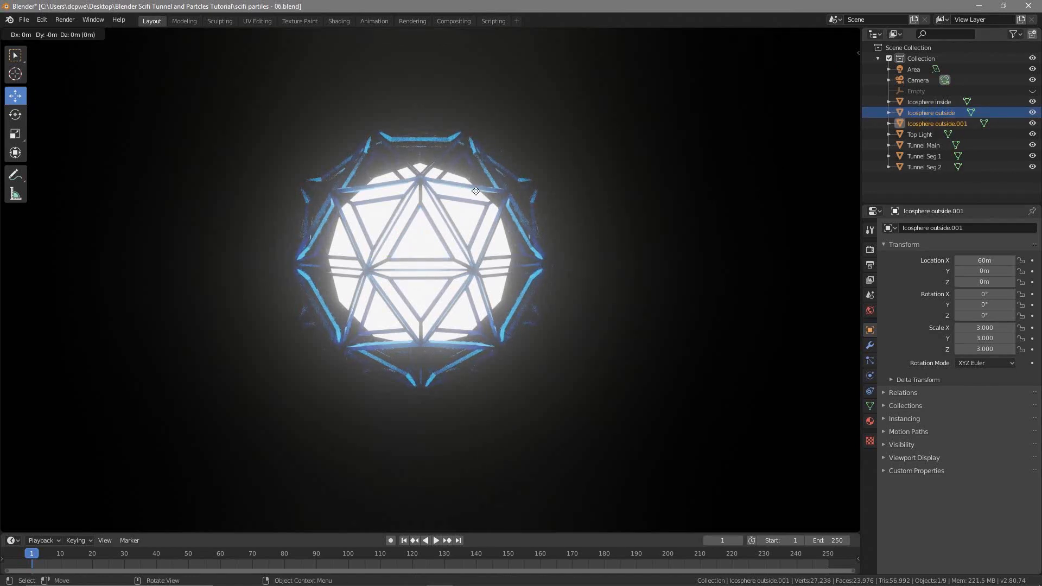
left_click(476, 191)
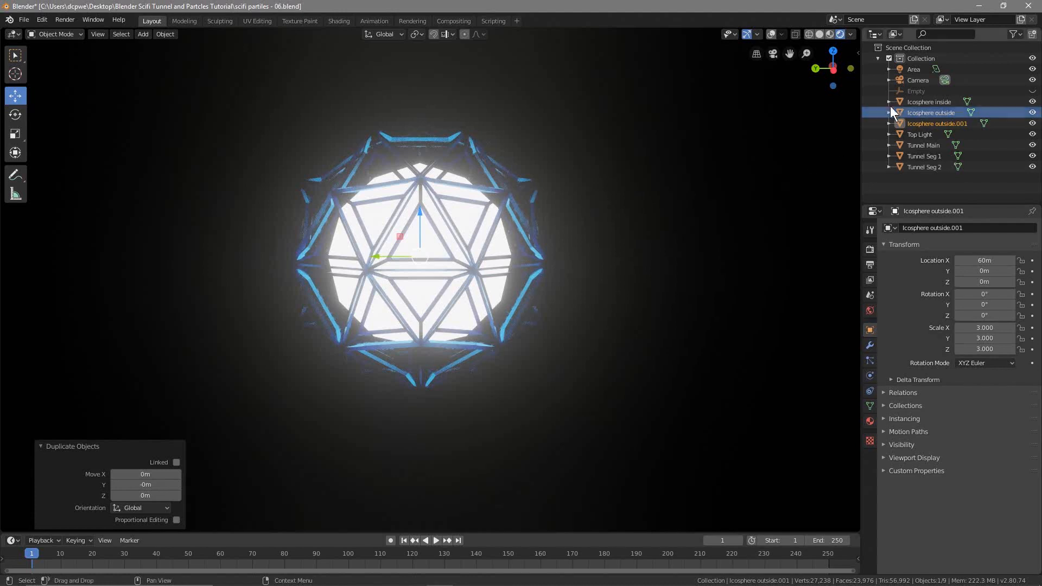
Step: Rename the duplicated wireframe sphere to Icosphere Emitter
left_click(936, 124)
double_click(949, 122)
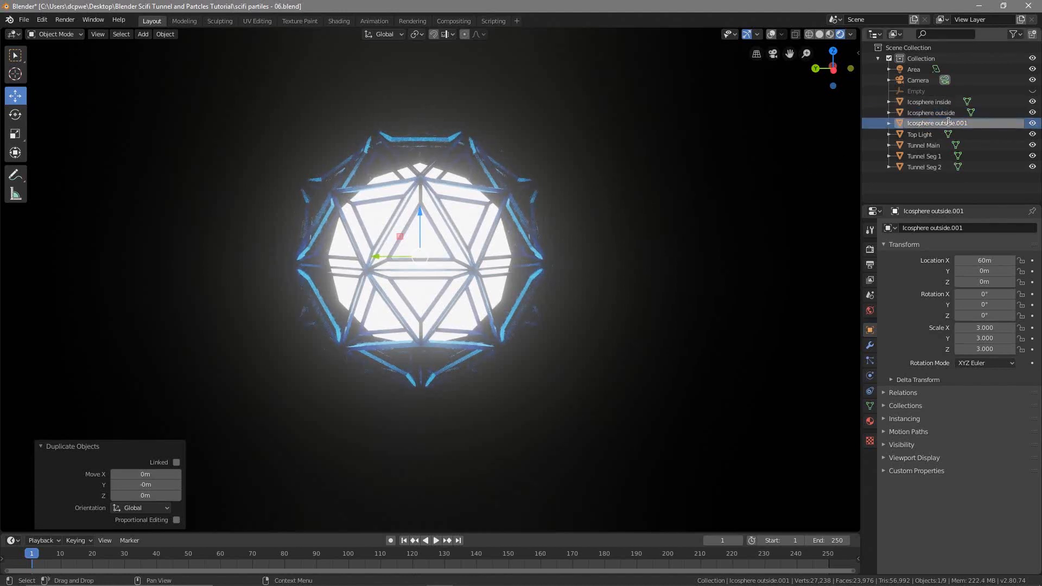
left_click_drag(936, 123, 1018, 123)
type("Emitter")
key("Return")
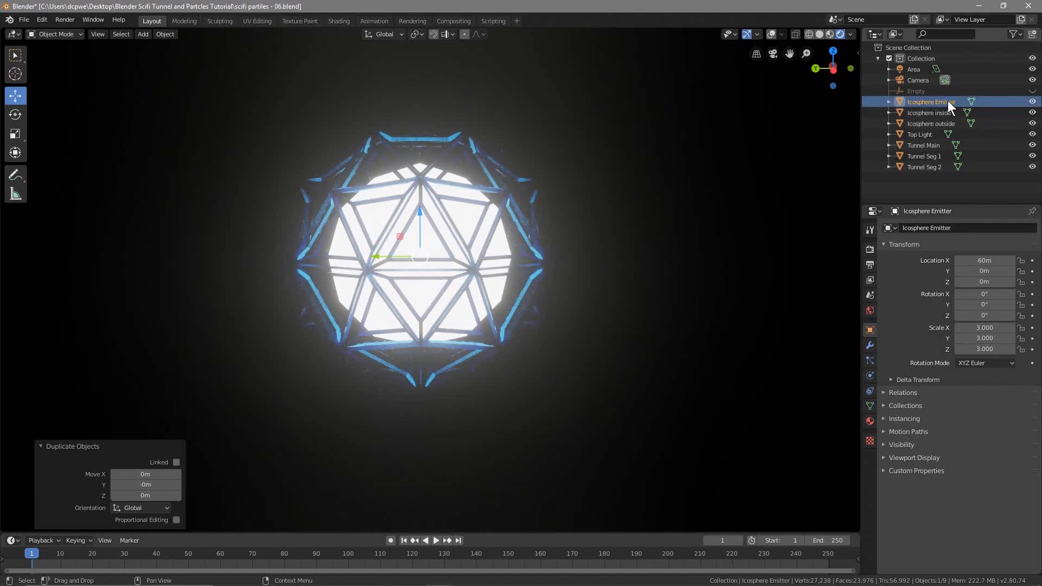
Step: Add a particle system to Icosphere Emitter and name its particle settings Icosphere Emitter, copying the object's name
left_click(870, 360)
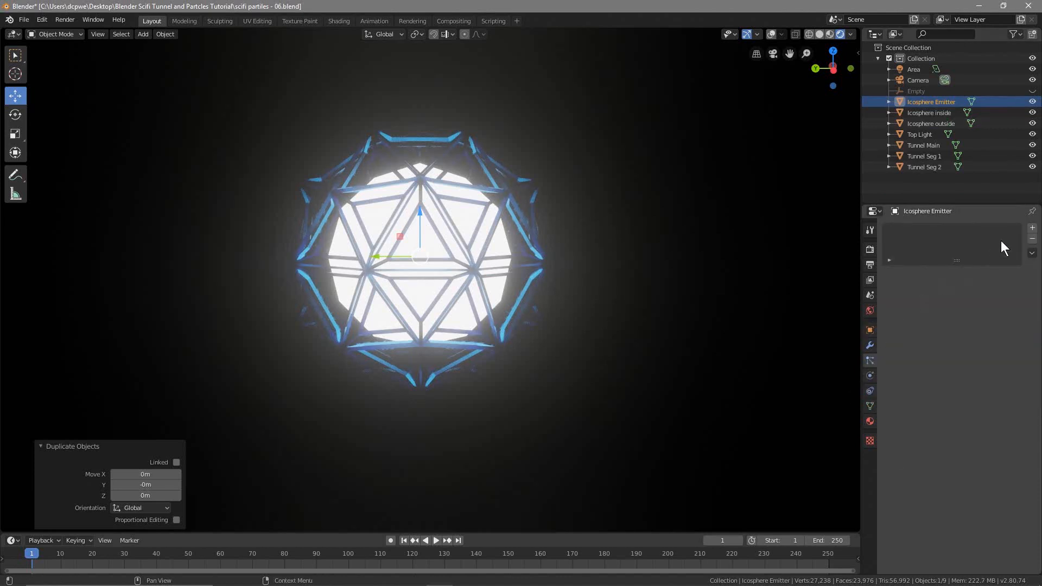
left_click(1033, 228)
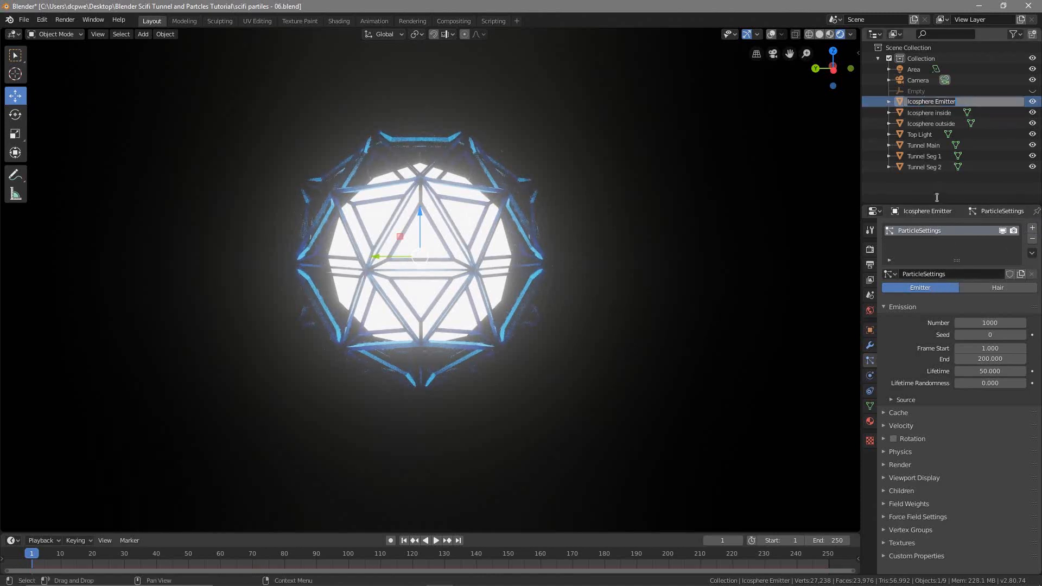
type("Icosphere Emitter")
double_click(967, 276)
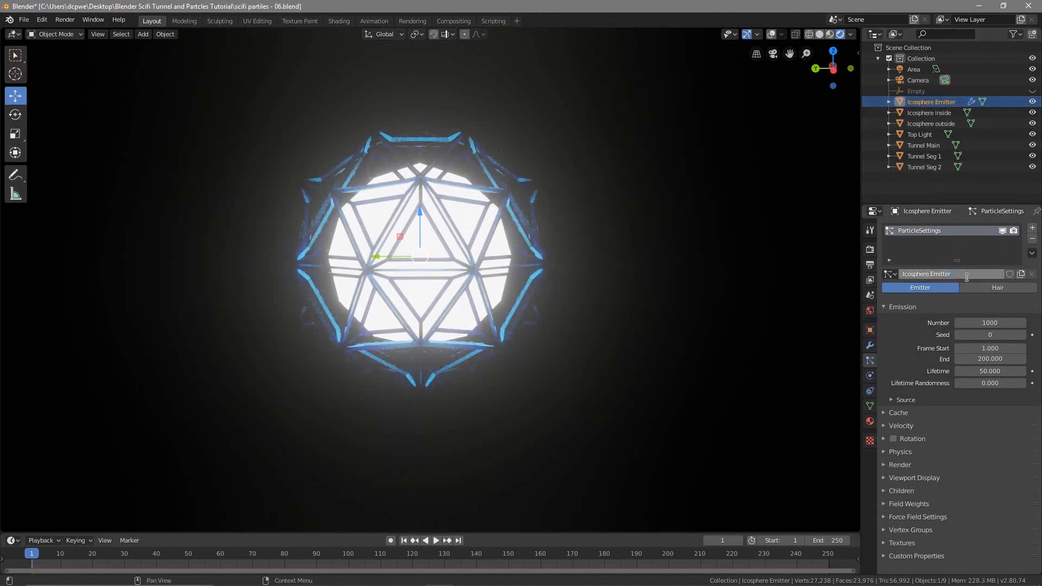
key("Return")
Step: Set the emitter's particle number to 5000 and play the simulation briefly
double_click(1020, 326)
type("5000")
key("Return")
left_click(437, 540)
left_click(436, 540)
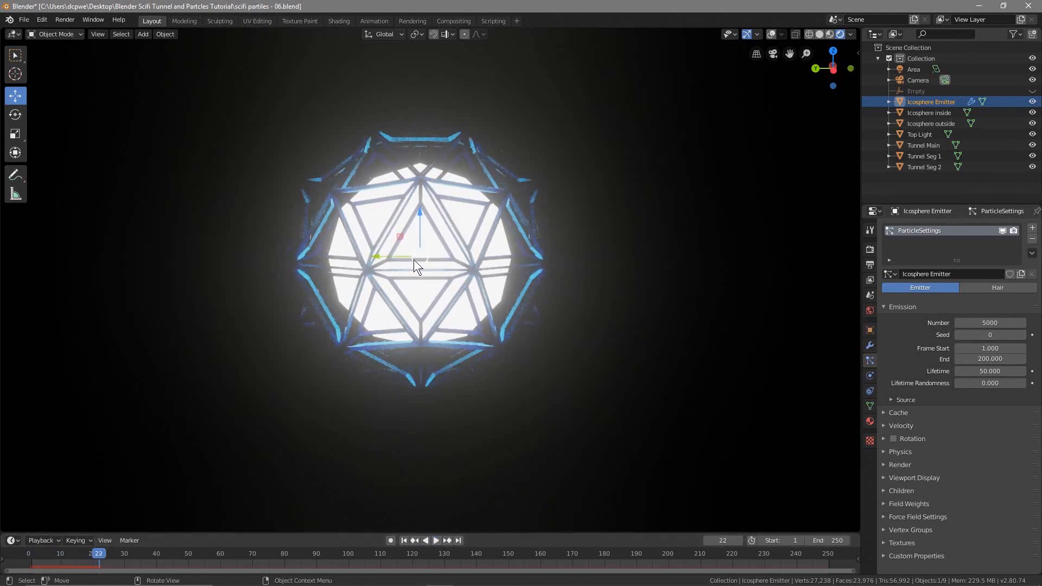
Step: Turn on the viewport overlays and replay the particle simulation from the first frame
left_click(771, 34)
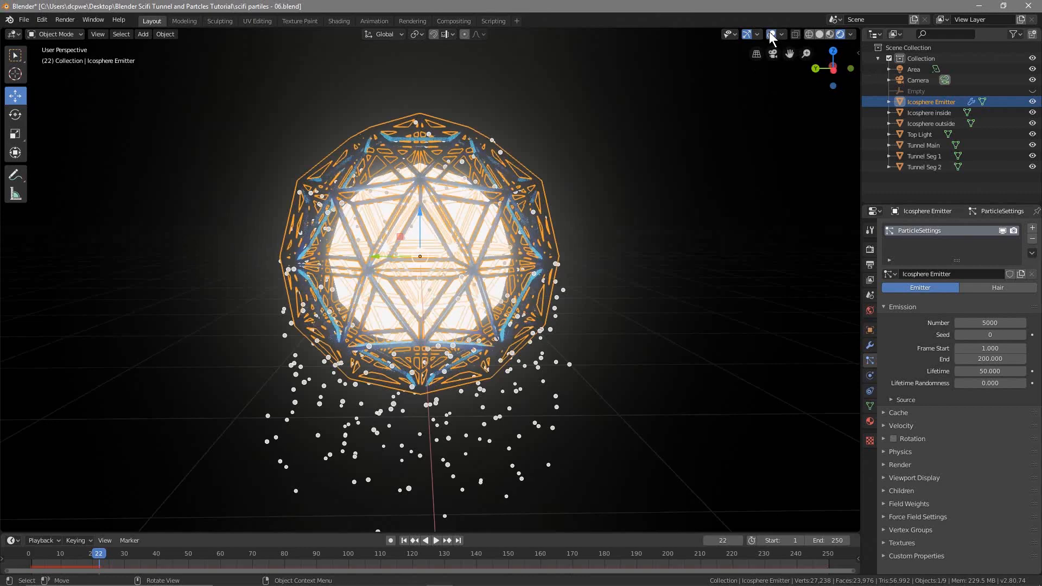
left_click(403, 541)
left_click(436, 540)
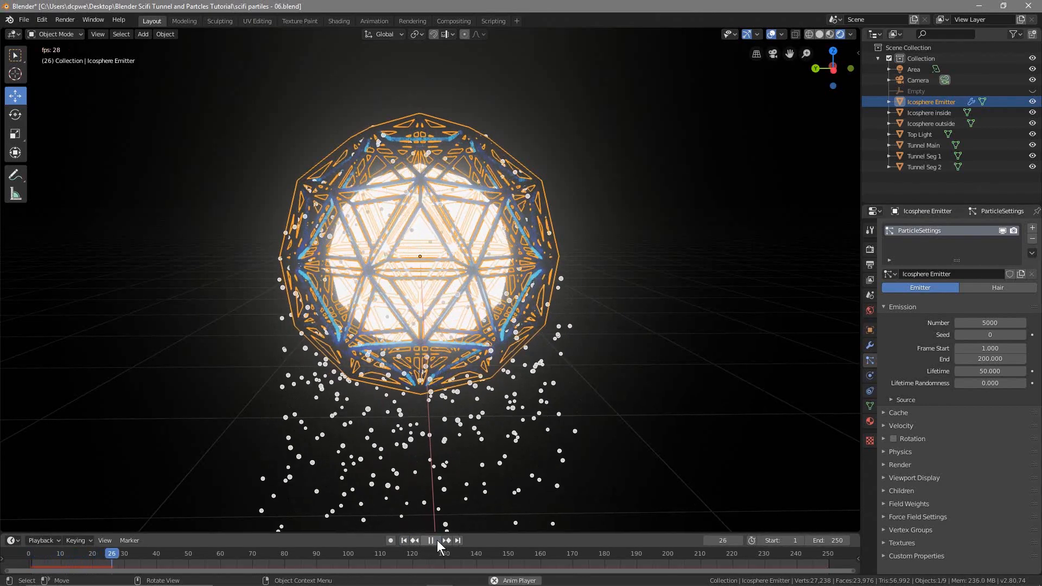
left_click(439, 538)
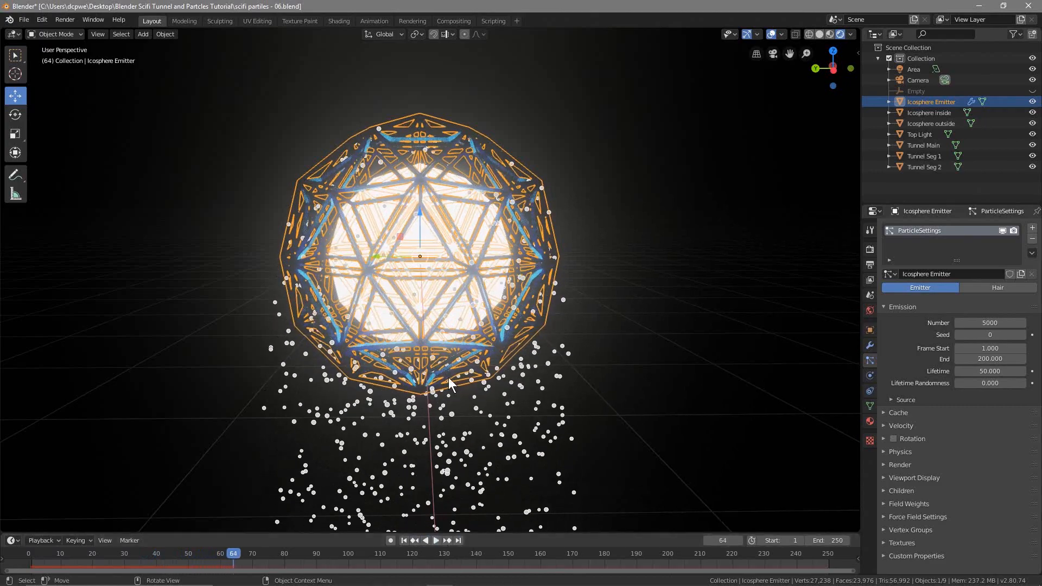
Step: Render the current frame from the camera to check the result, and close the render
key("F12")
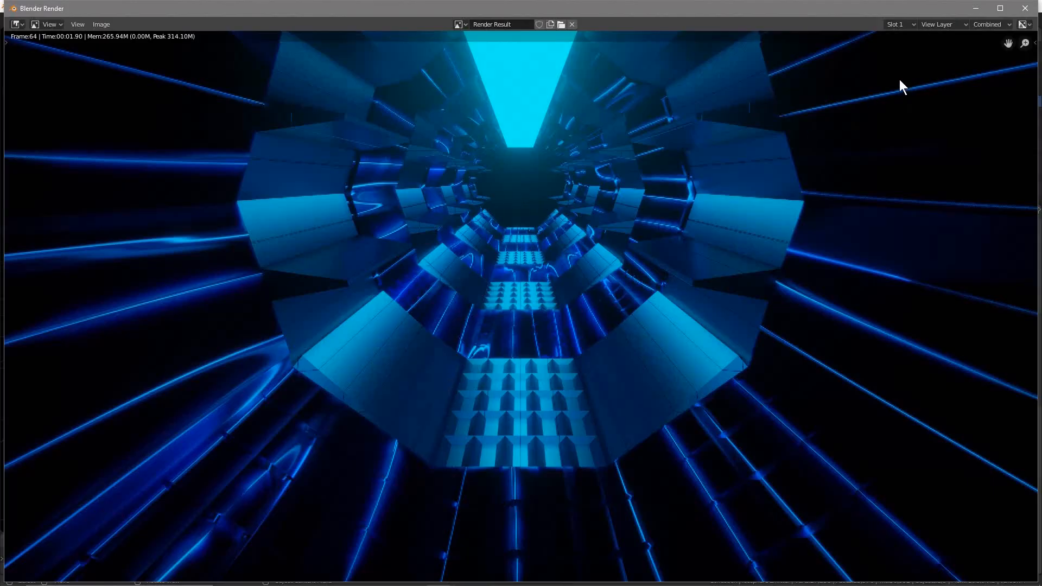
left_click(1025, 9)
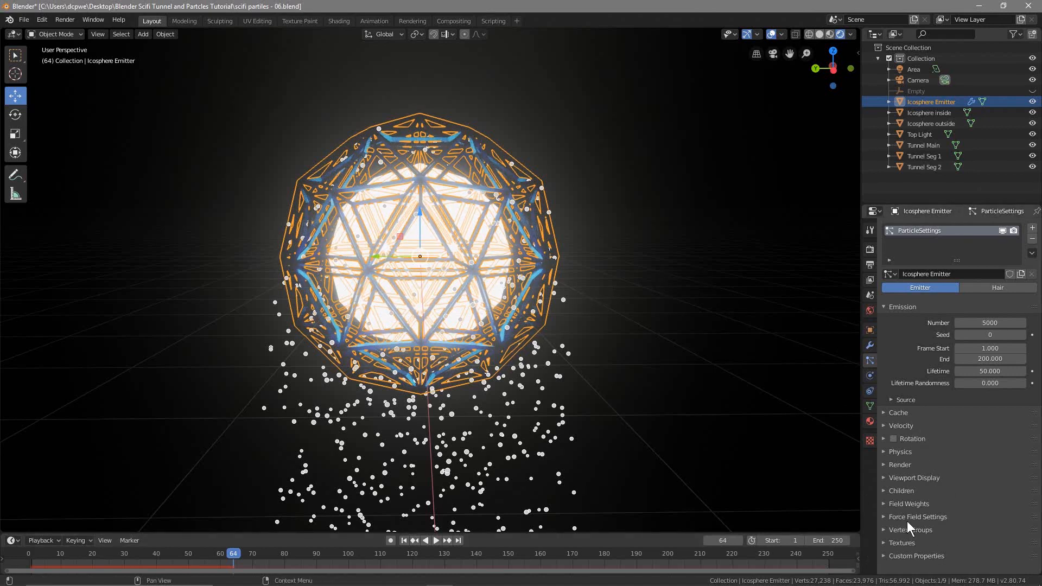
Step: Set the emitter particles' gravity field weight to 0, then play the simulation from the first frame and rewind it
left_click(882, 516)
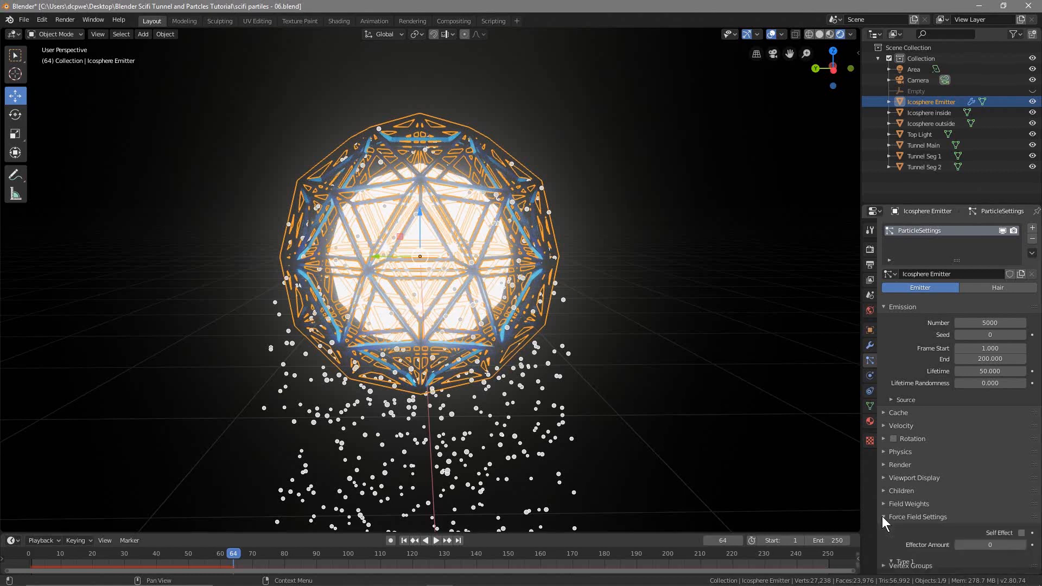
left_click(881, 515)
left_click(886, 505)
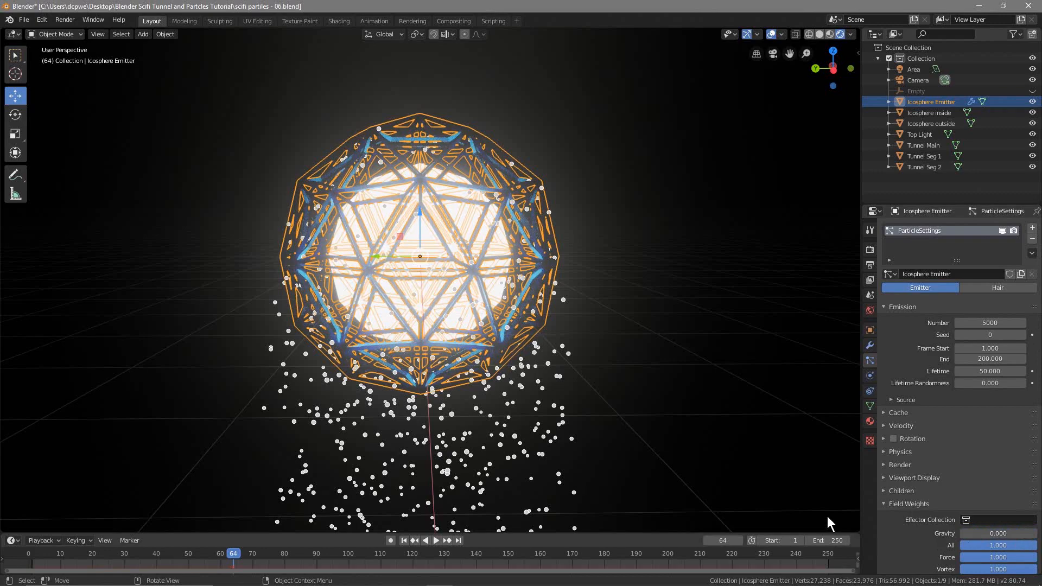
left_click(404, 540)
left_click(436, 540)
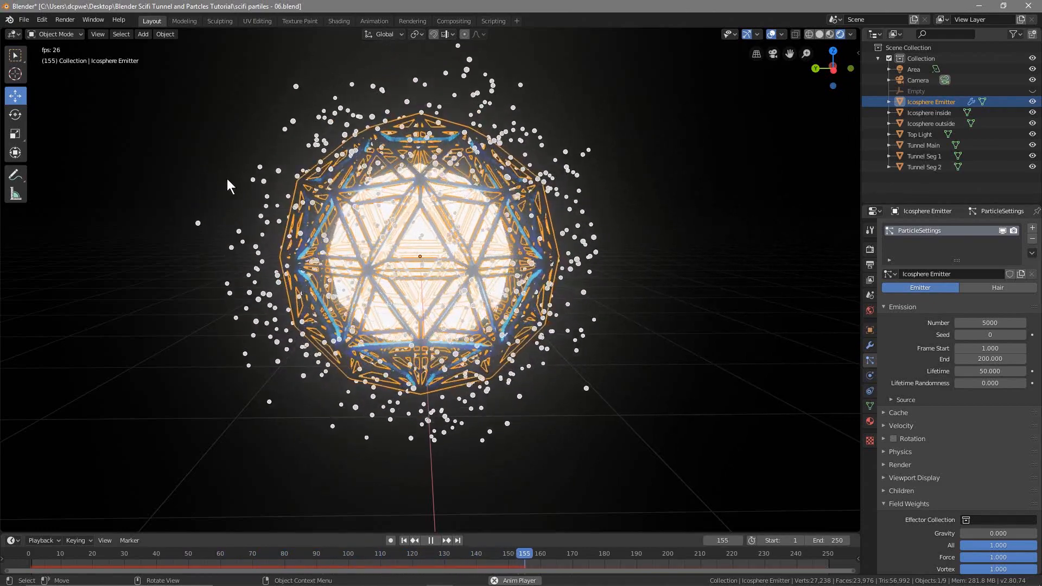
left_click(431, 541)
left_click(404, 541)
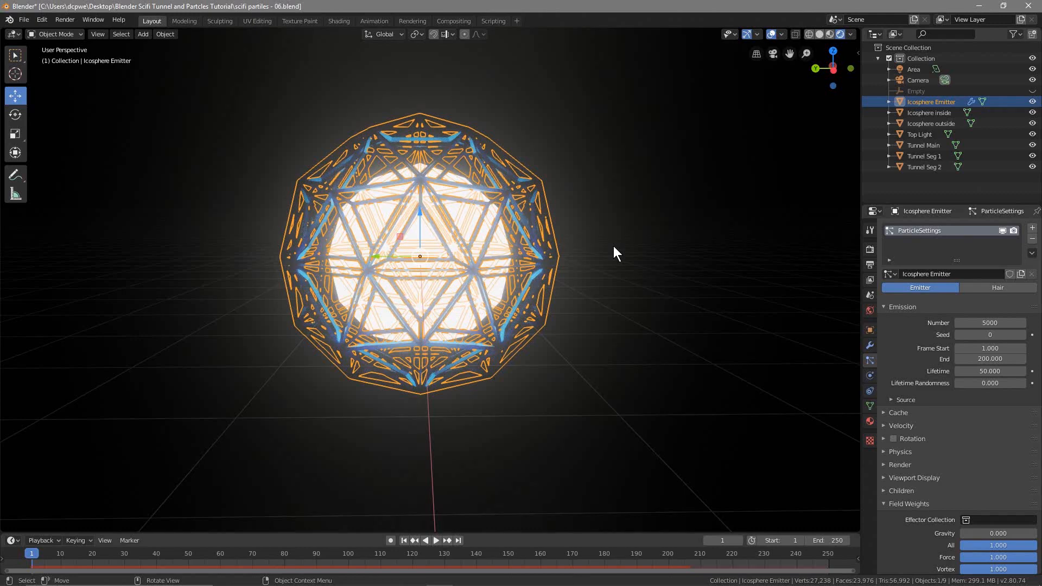
Step: Switch the viewport to Look Dev shading and add a UV sphere at the world origin
scroll(614, 246, "down", 10)
middle_click_drag(578, 325, 489, 332)
middle_click_drag(400, 361, 514, 391, "shift")
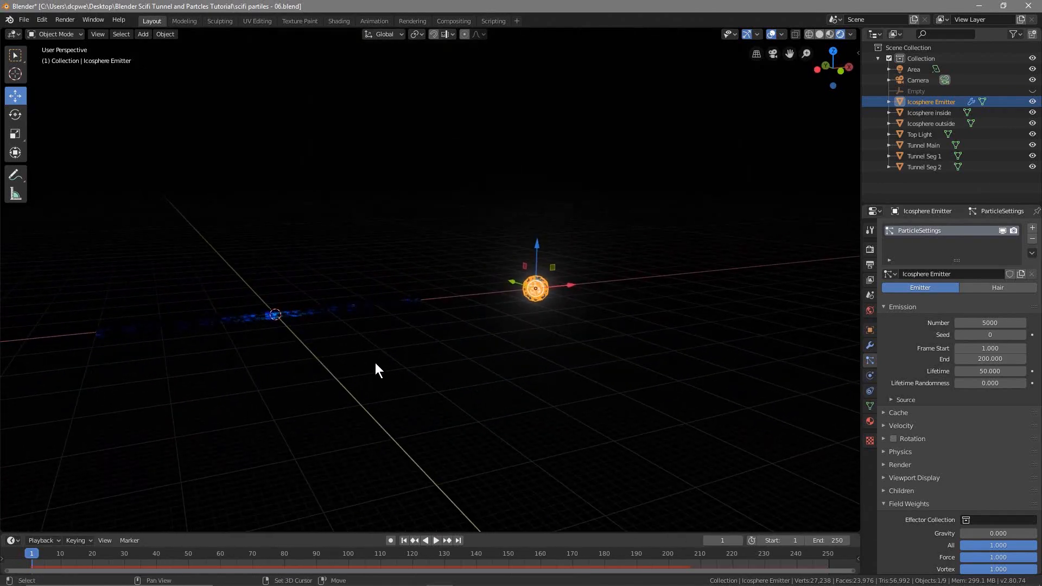
key("shift+a")
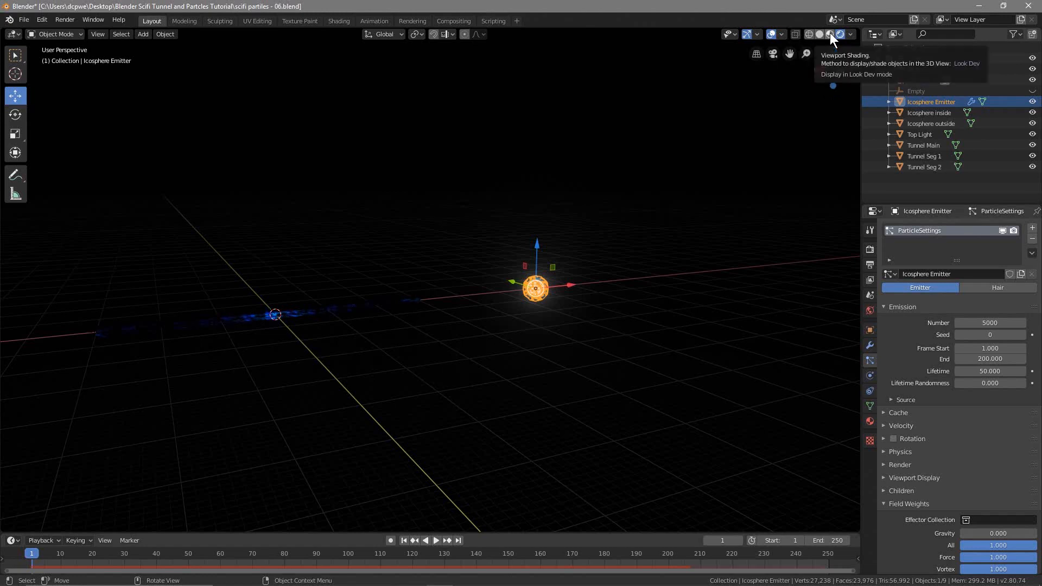
left_click(830, 34)
middle_click_drag(426, 305, 367, 323)
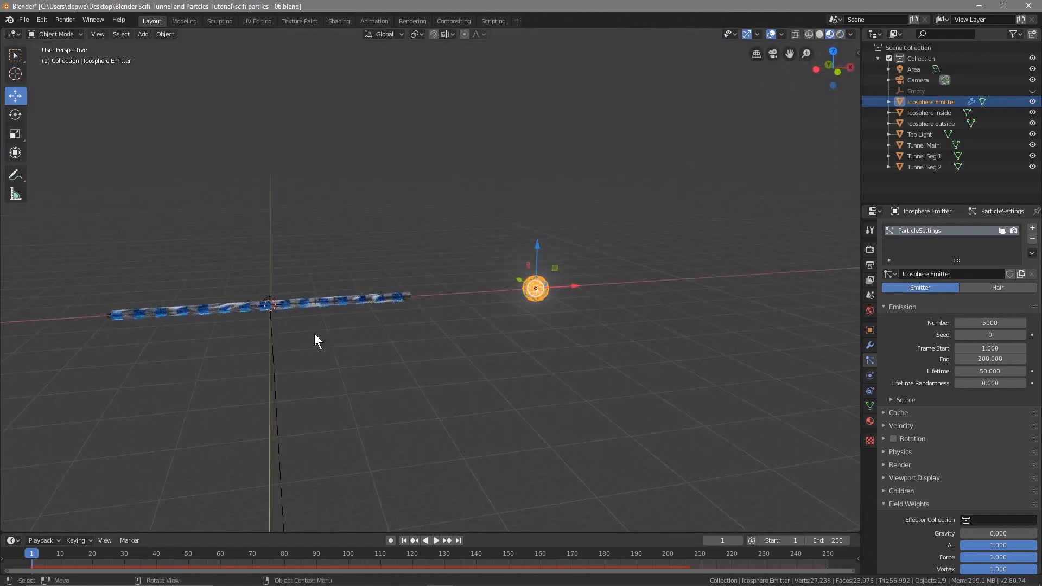
scroll(535, 283, "up", 3)
mouse_move(325, 360)
middle_mouse_down()
mouse_move(469, 364)
mouse_move(251, 365)
mouse_move(343, 366)
middle_mouse_up()
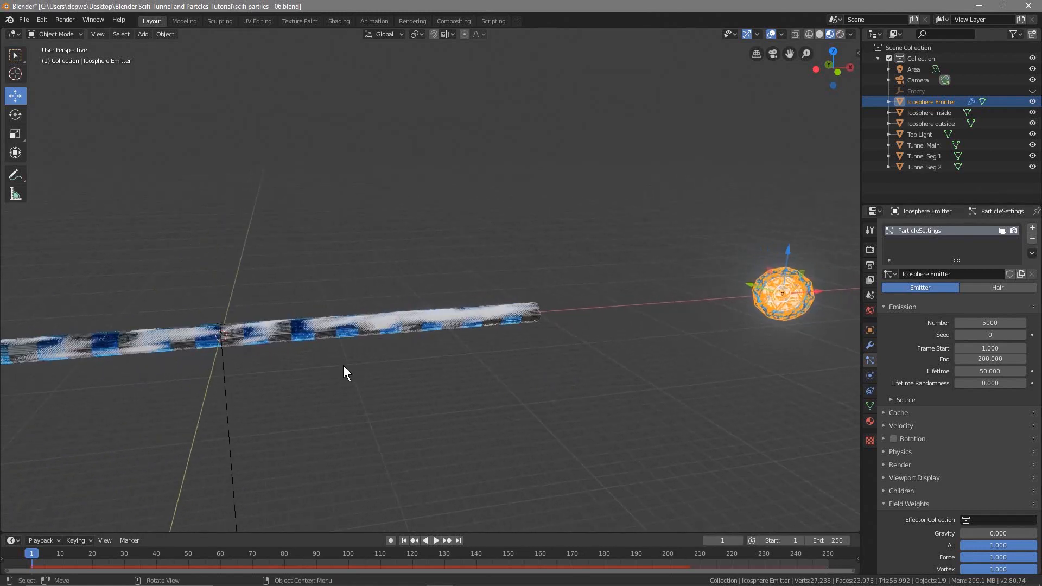
key("shift+a")
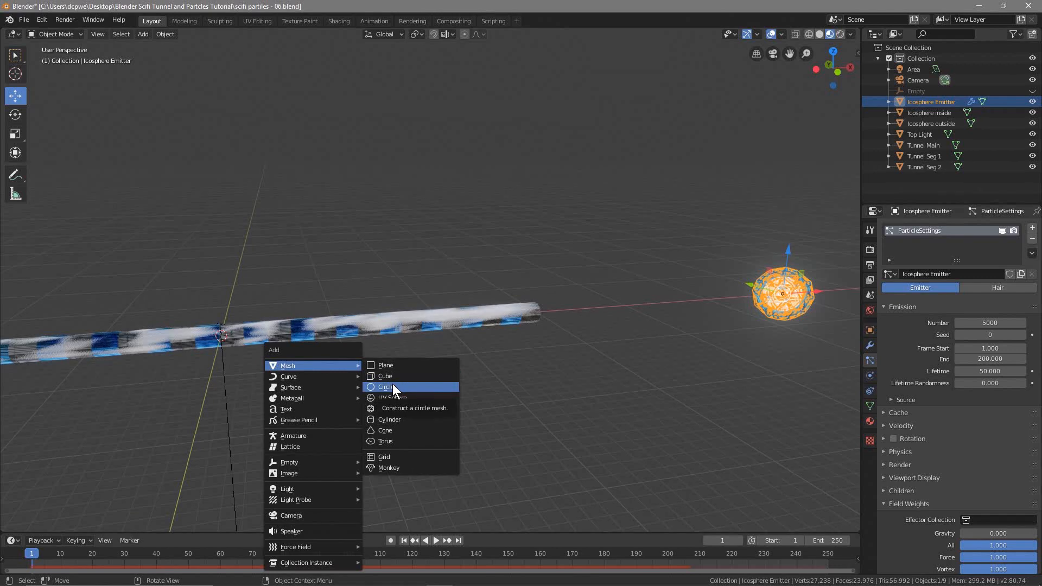
left_click(393, 399)
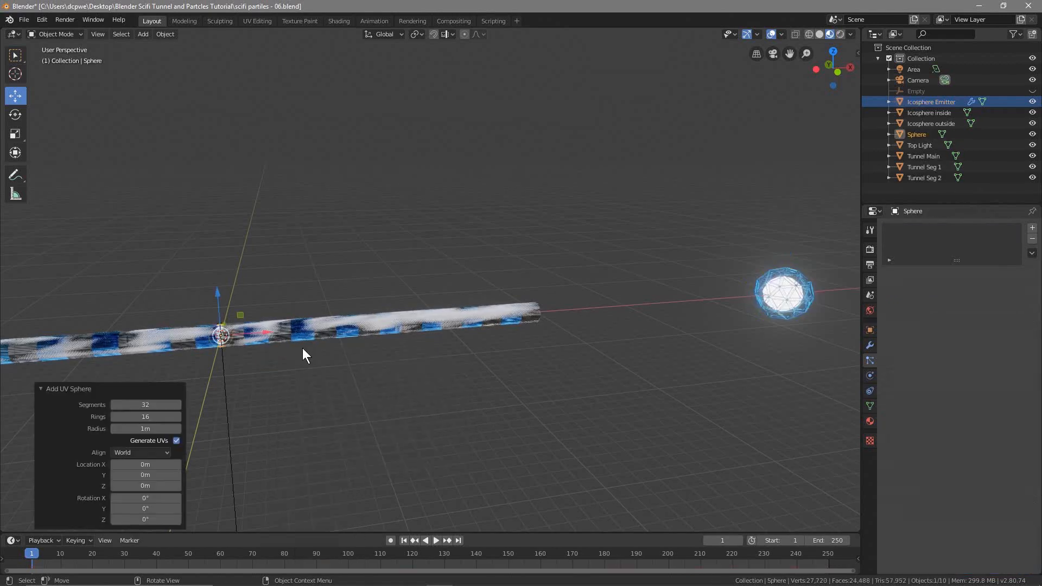
Step: Move the new sphere about 52.5 m along X and 5.73 m along Y, placing it beside the glowing ico sphere
left_click_drag(264, 333, 777, 310)
middle_click_drag(715, 314, 776, 321)
scroll(777, 321, "up", 7)
middle_click_drag(748, 369, 572, 306)
key("g")
key("y")
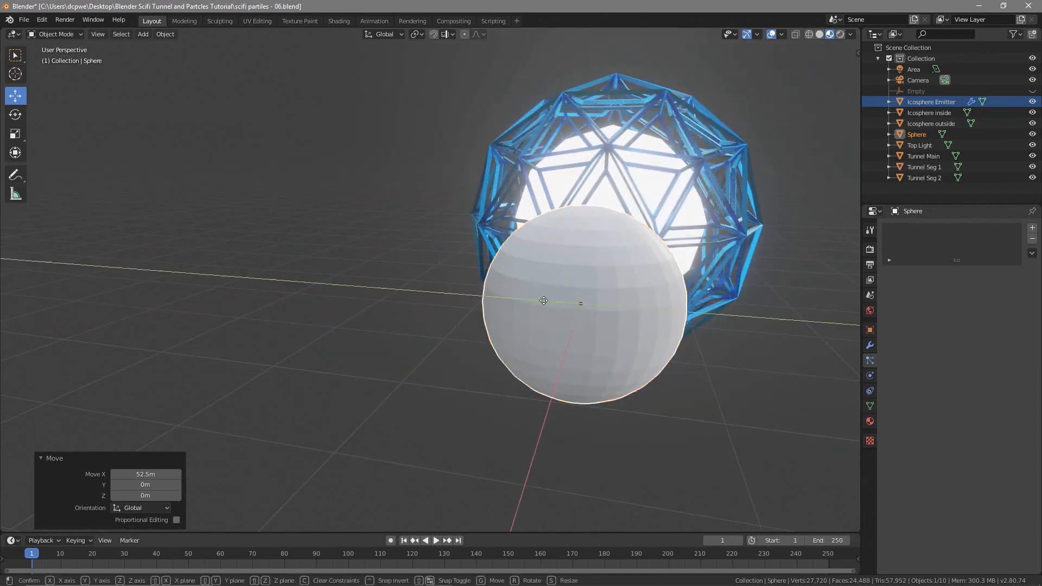
left_click(197, 357)
middle_click_drag(197, 357, 394, 346)
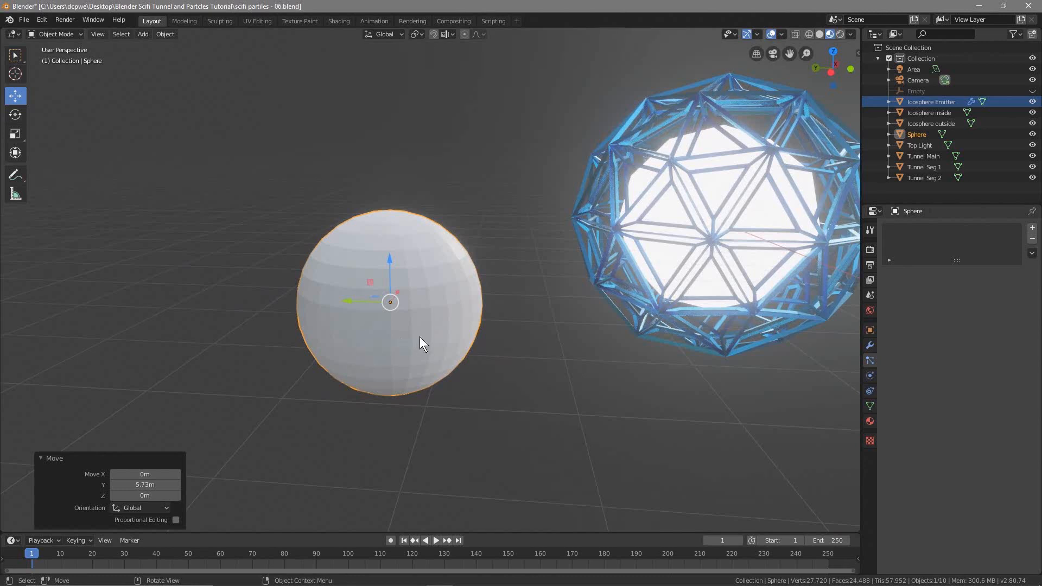
Step: Duplicate the UV sphere and move the copy about 2.42 m along Y, away from the original
left_click(426, 278)
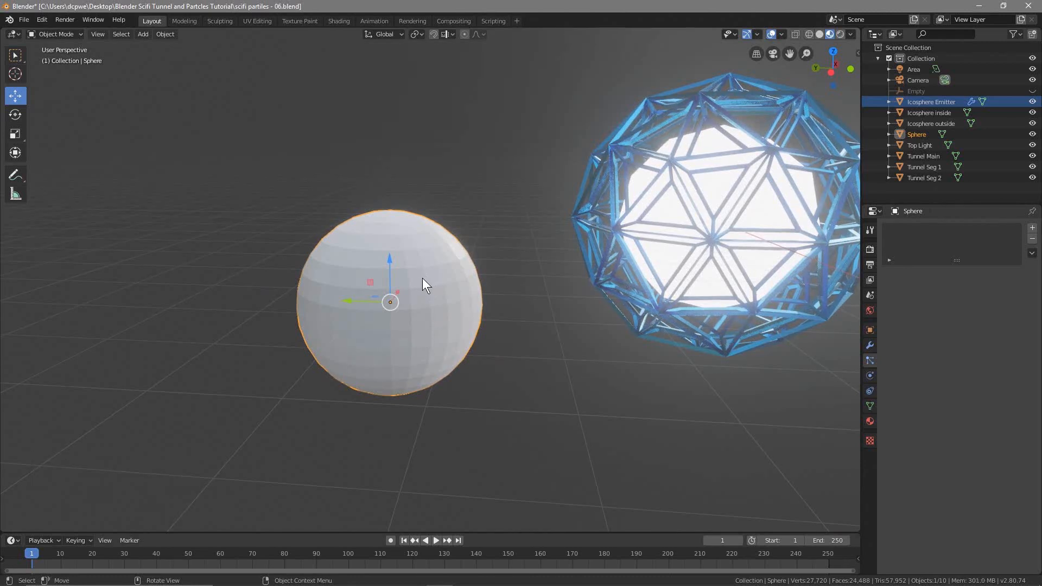
key("shift+d")
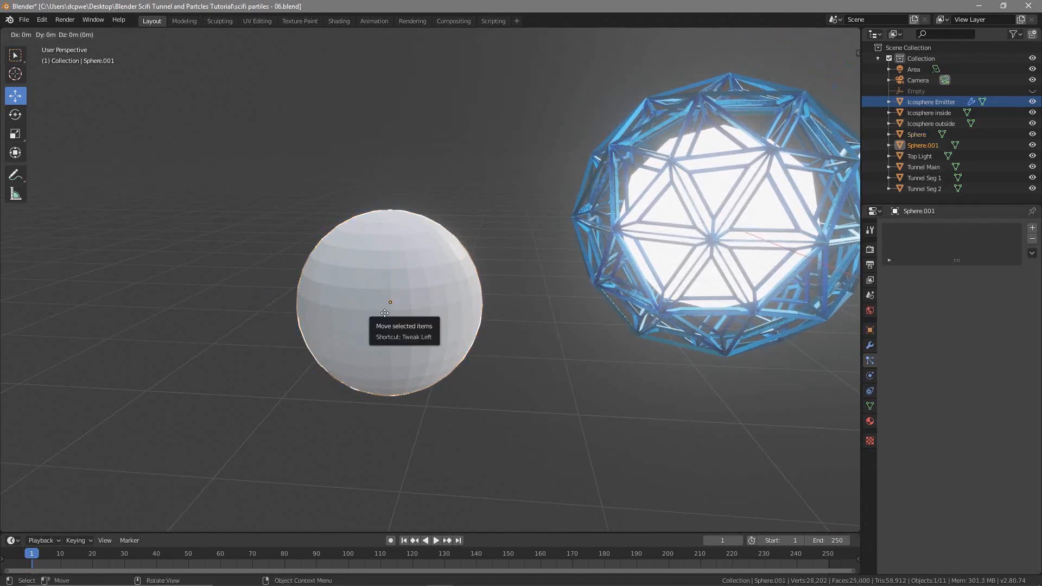
right_click(385, 313)
left_click_drag(362, 300, 145, 305)
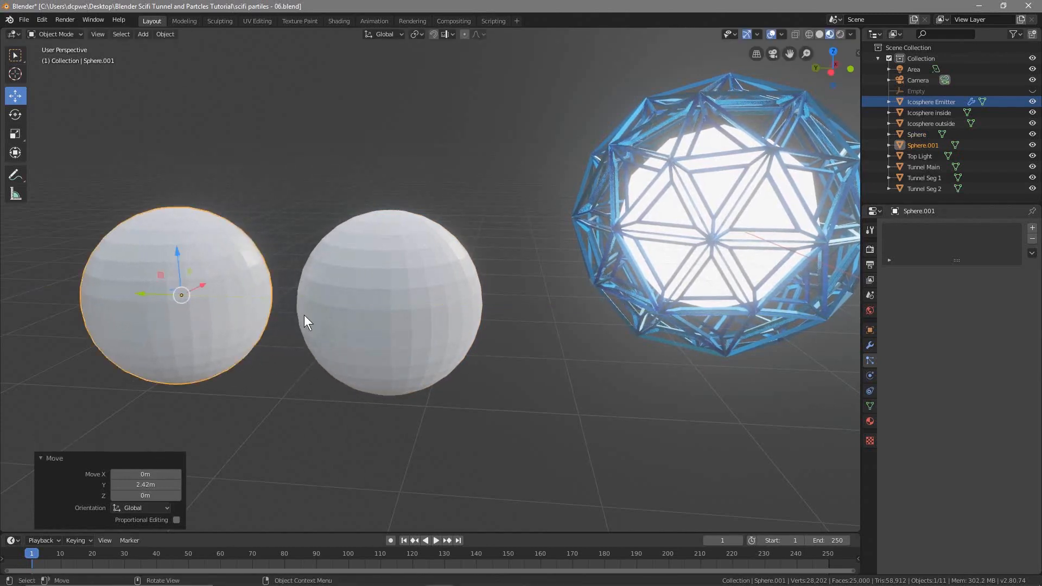
left_click(220, 303)
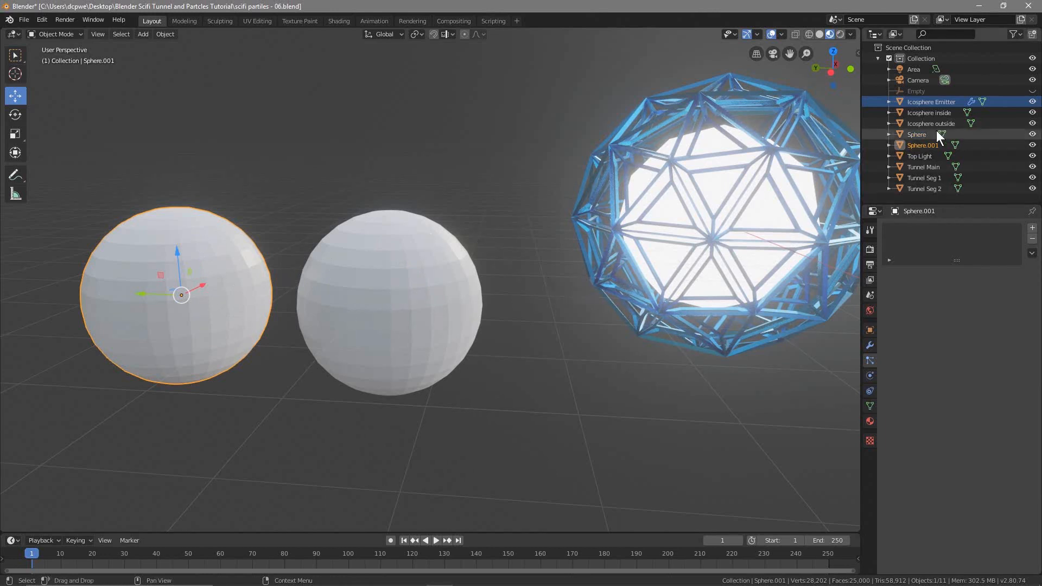
Step: Create a new collection under the Scene Collection and name it Particles
right_click(910, 45)
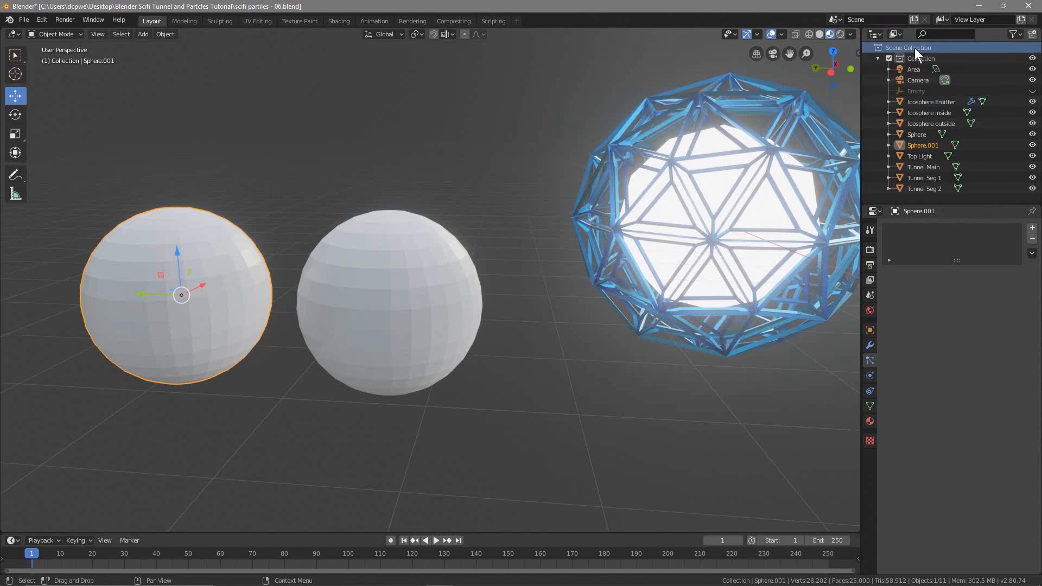
right_click(914, 48)
left_click(888, 48)
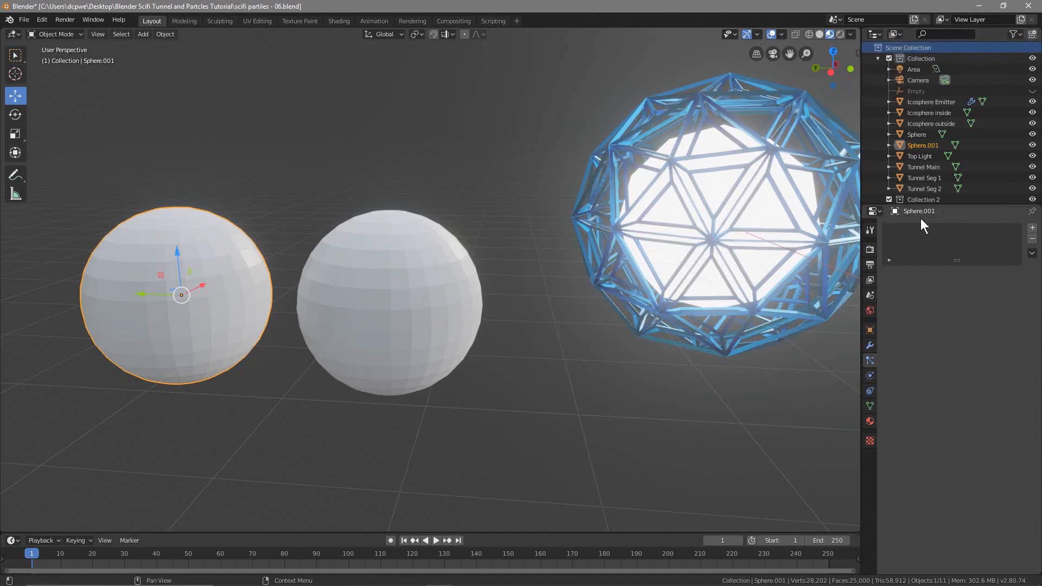
double_click(923, 200)
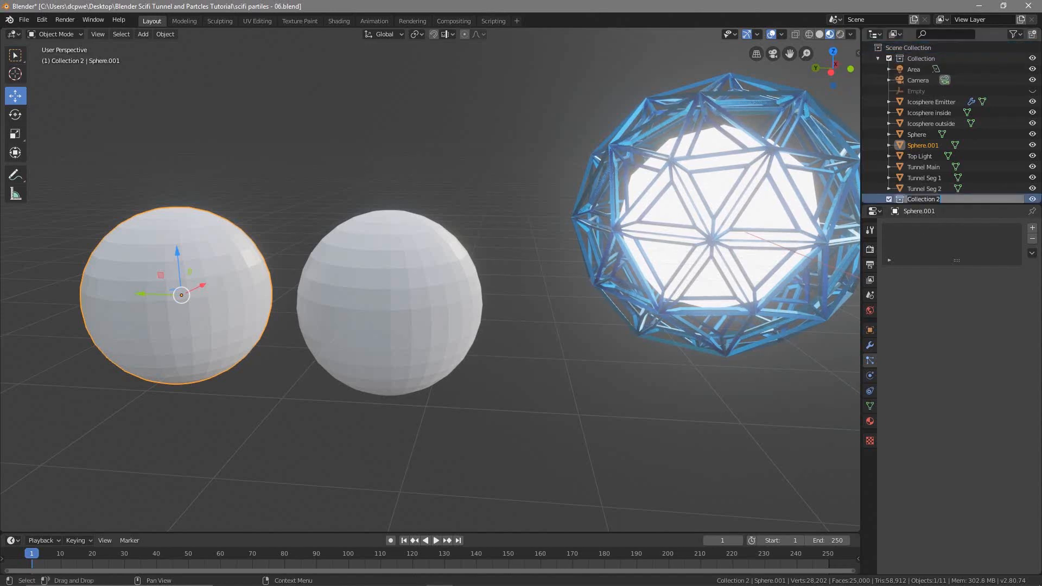
type("Particles")
key("Return")
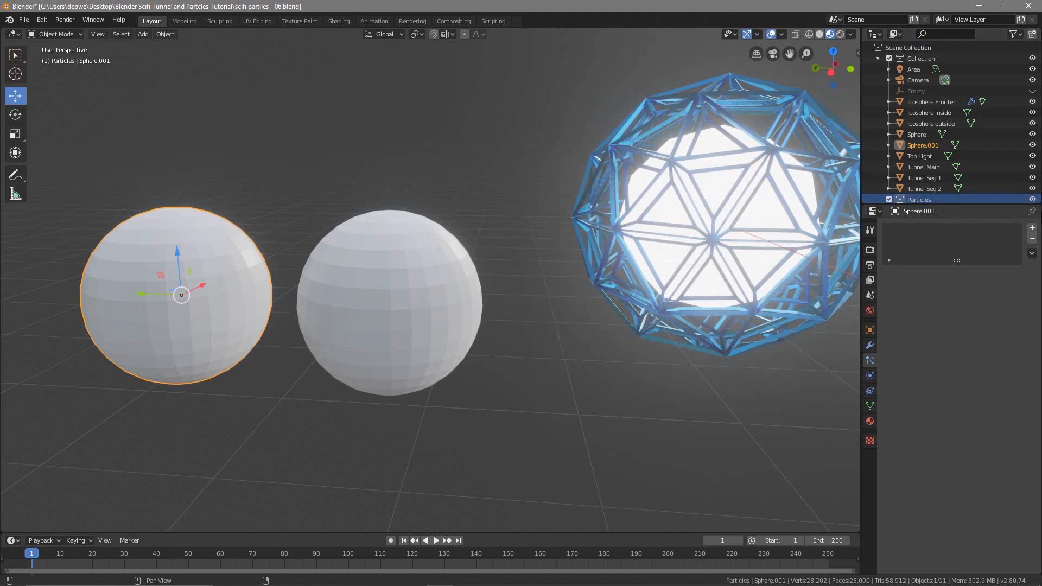
Step: Rename the original UV sphere as particle 1
left_click(917, 137)
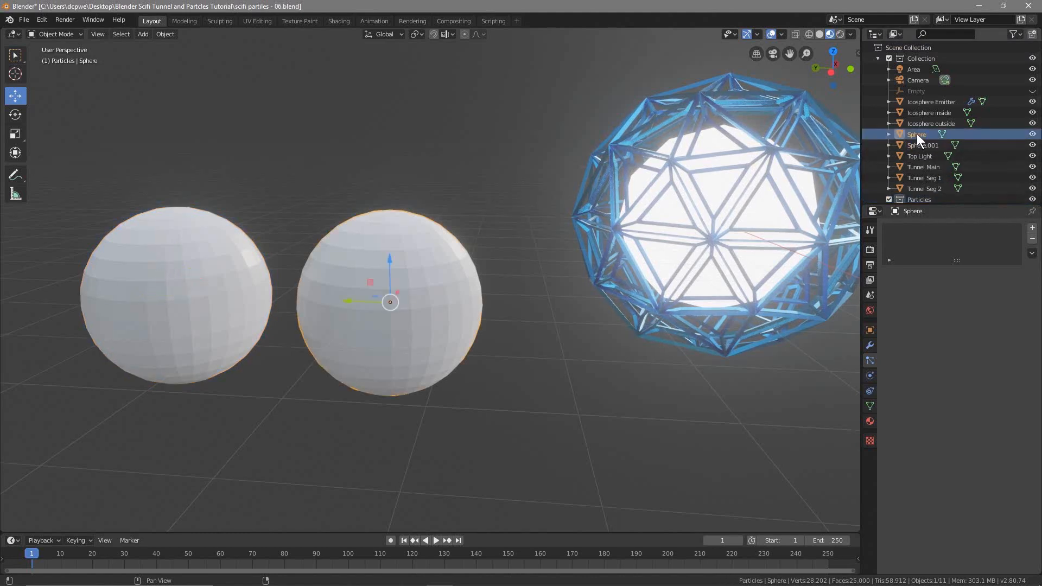
double_click(917, 135)
type("particle 1")
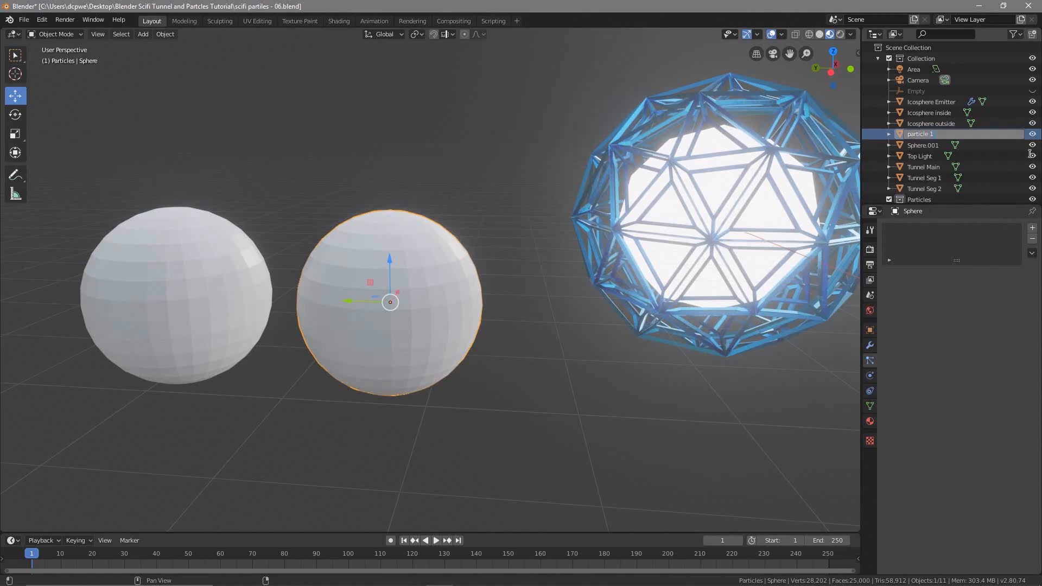
key("Return")
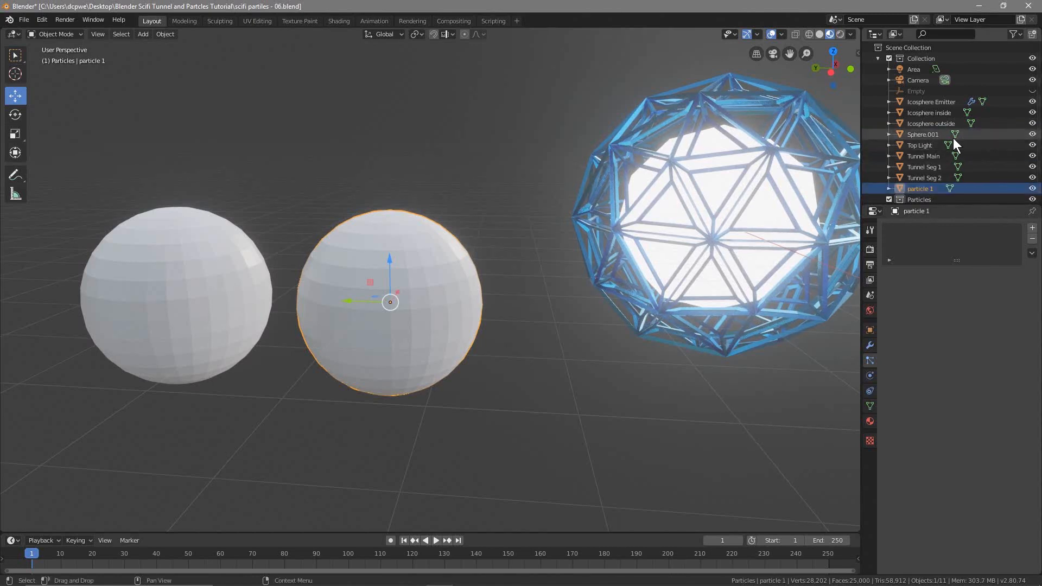
Step: Rename the duplicated sphere, Sphere.001, as particle 2
left_click(927, 137)
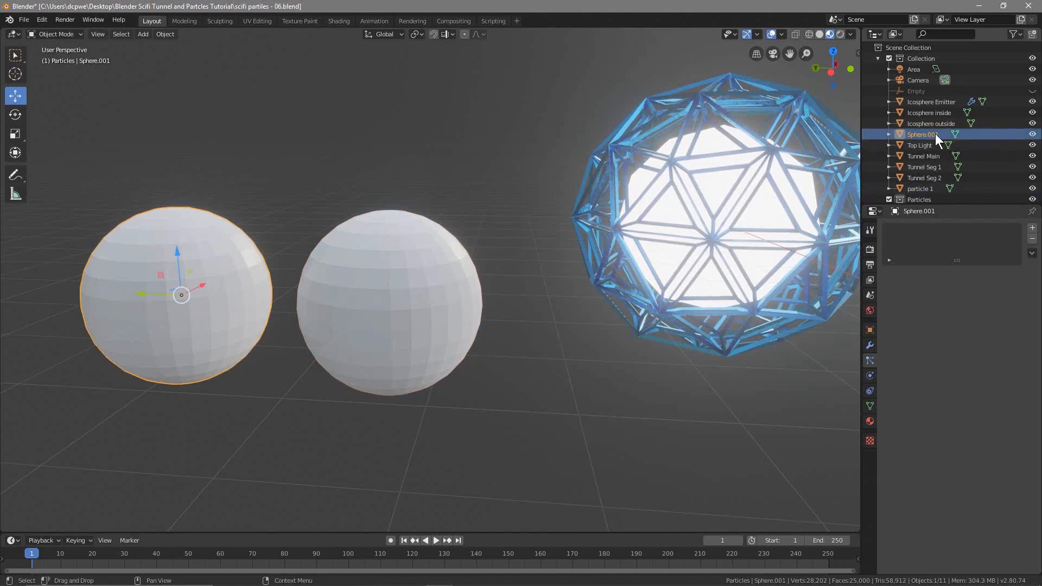
double_click(924, 134)
type("particle 1")
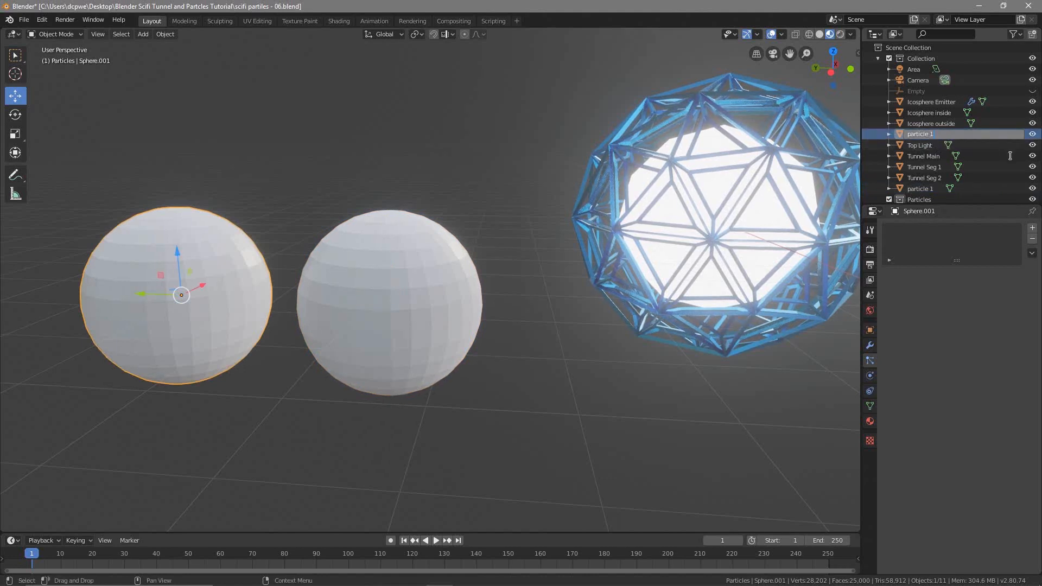
key("BackSpace")
type("2")
key("Return")
Step: Select particle 1 and particle 2 together and move them into the Particles collection
left_click(925, 177)
left_click(928, 189)
left_click(923, 179)
left_click(926, 187)
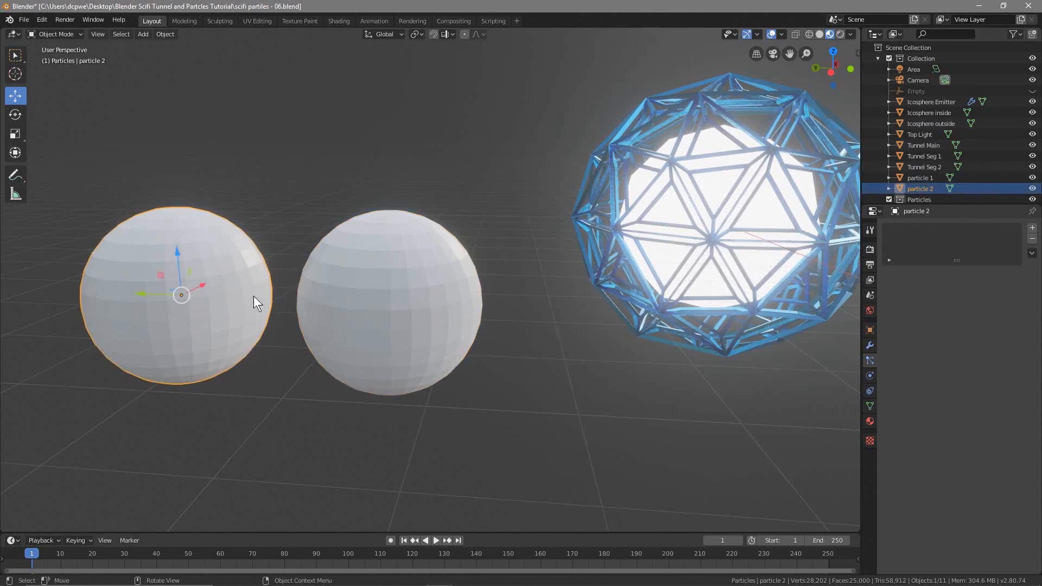
left_click(924, 178)
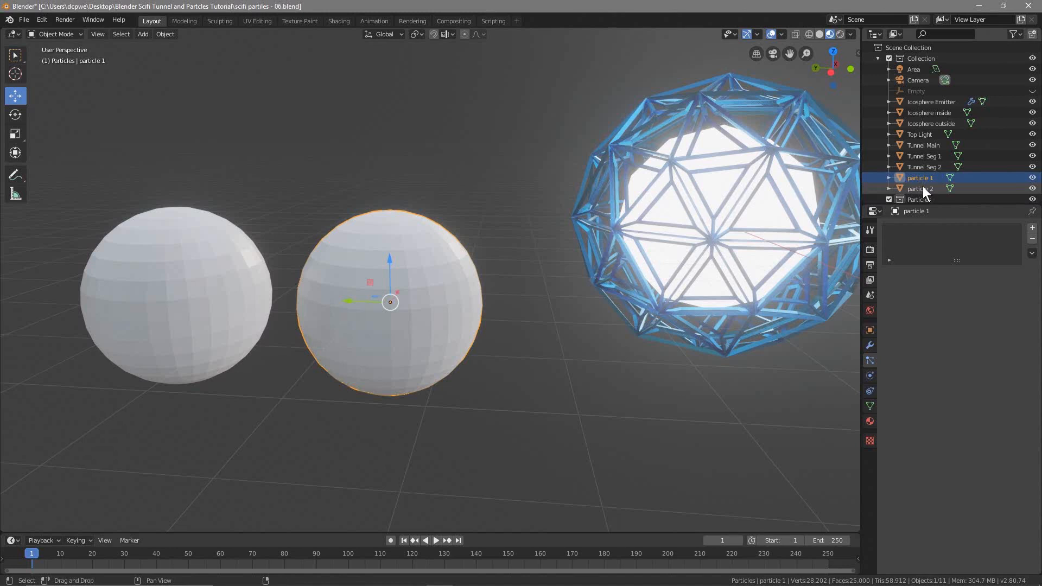
left_click(922, 188, "ctrl")
mouse_move(922, 187)
left_mouse_down()
mouse_move(917, 175)
mouse_move(917, 201)
left_mouse_up()
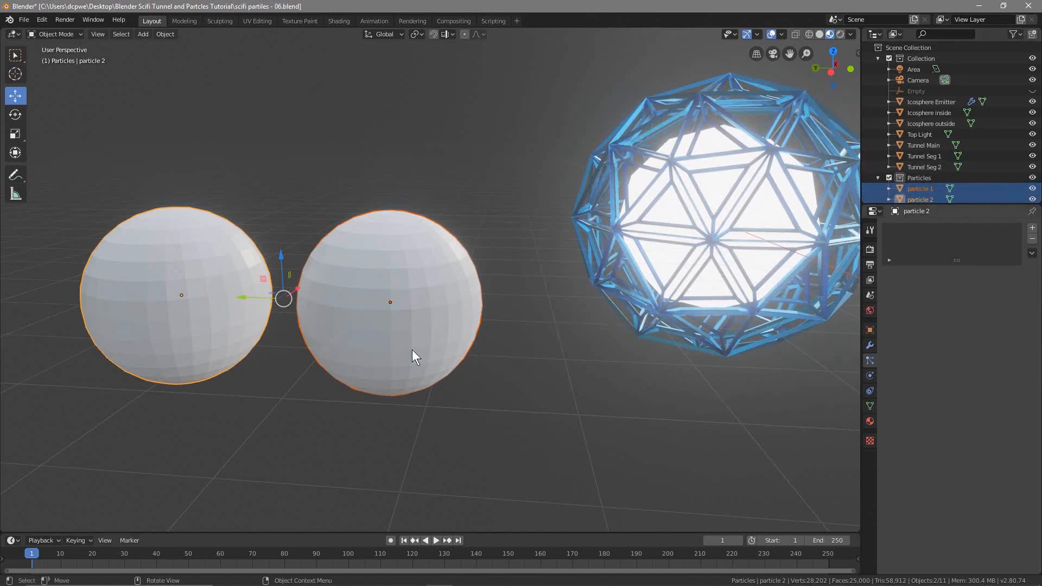
Step: Add a new material to the particle 1 sphere and name it particle 1, copying the object's name
left_click(186, 262)
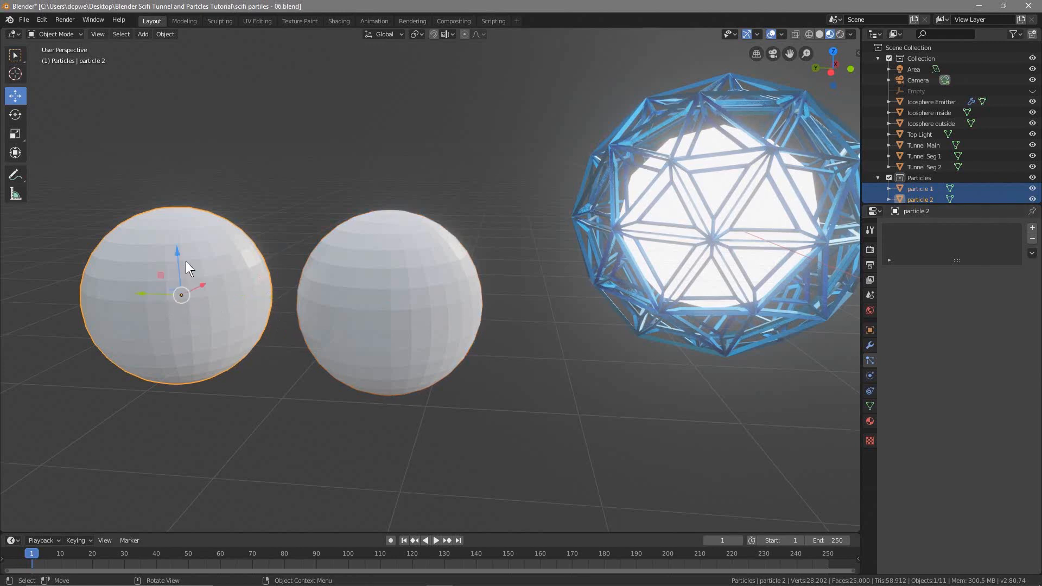
left_click(929, 195)
double_click(923, 191)
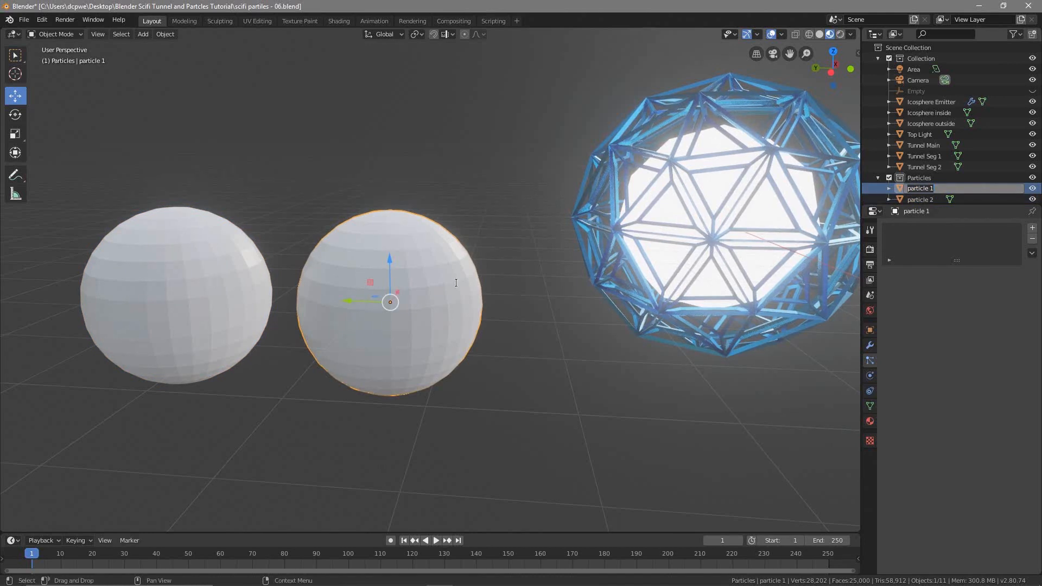
left_click(931, 188)
left_click_drag(936, 188, 908, 190)
key("ctrl+c")
left_click(872, 417)
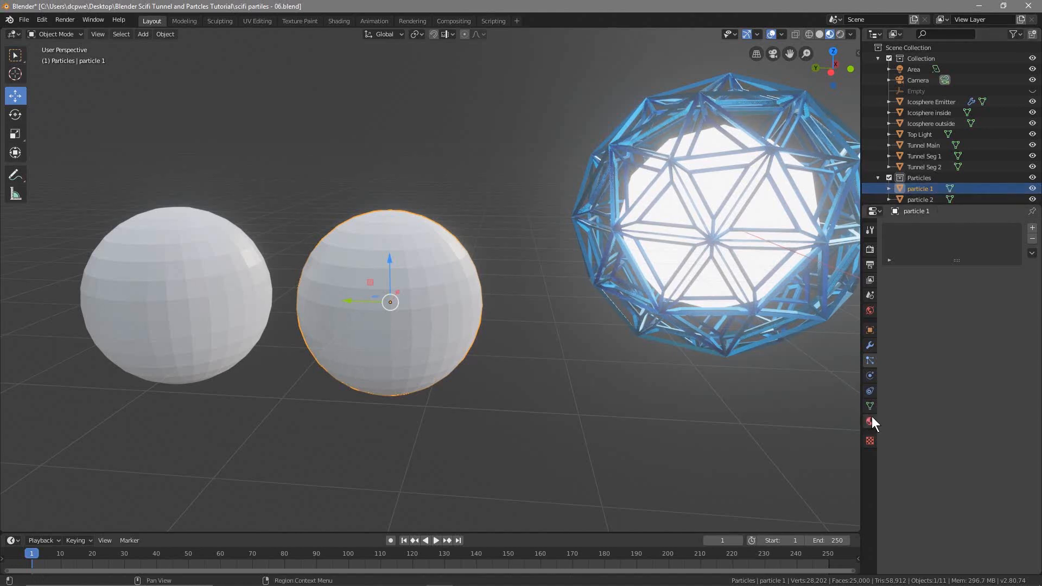
left_click(871, 416)
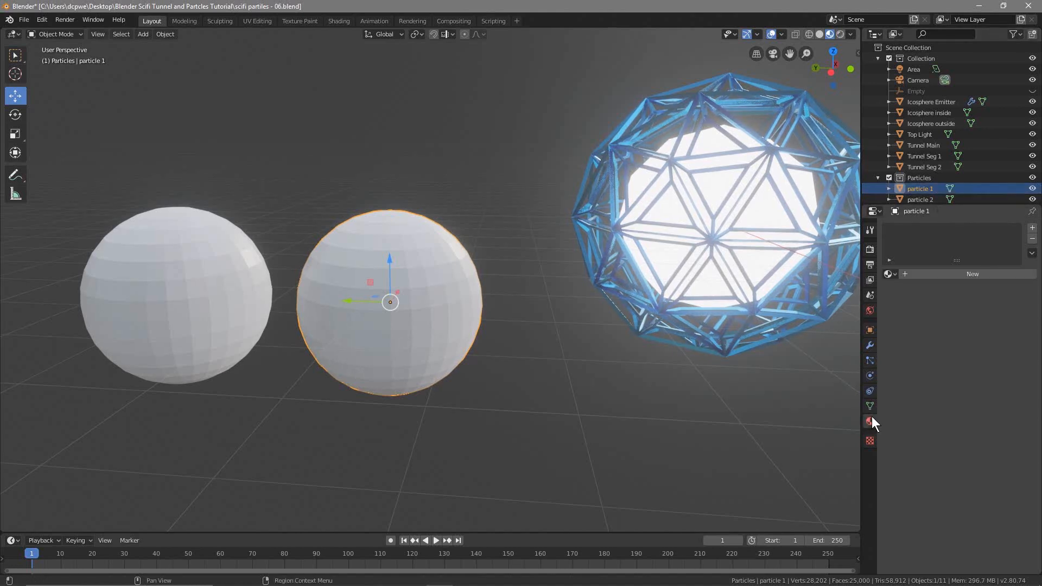
left_click(943, 275)
double_click(930, 274)
key("ctrl+v")
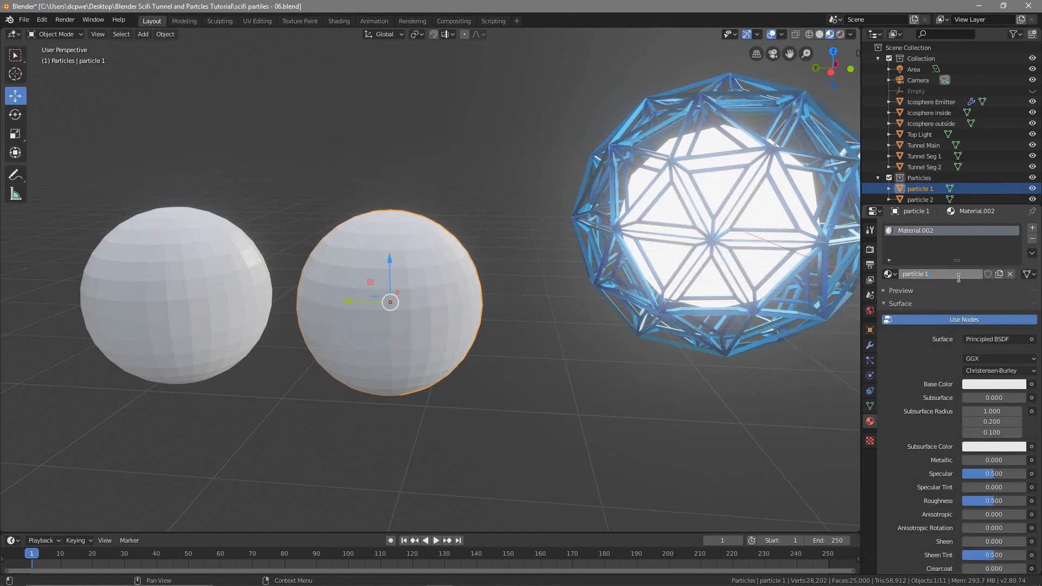
key("Return")
Step: Change the particle 1 material's surface to Emission and set its strength to 4
left_click(982, 340)
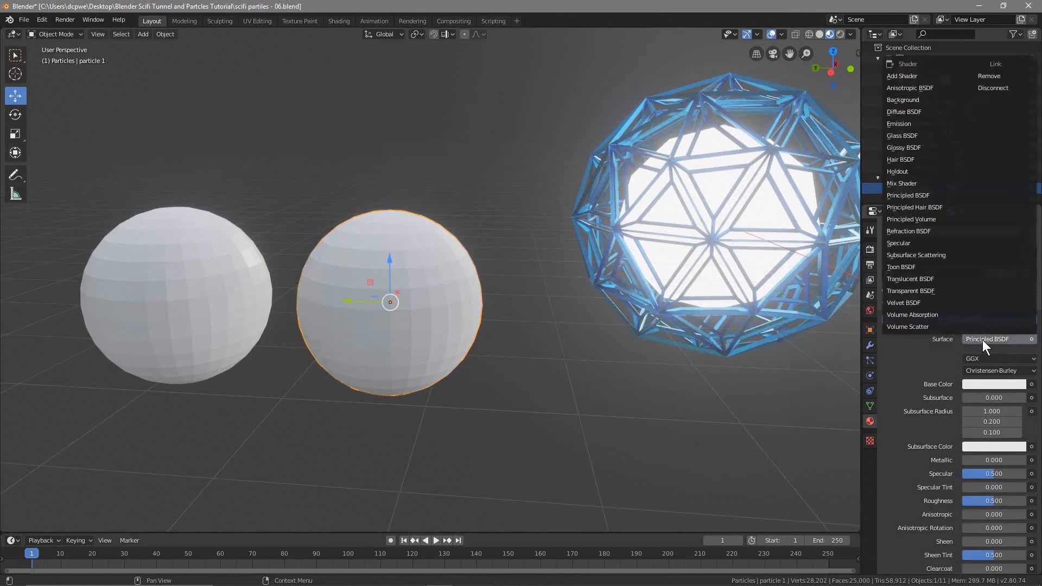
left_click(910, 124)
left_click(986, 375)
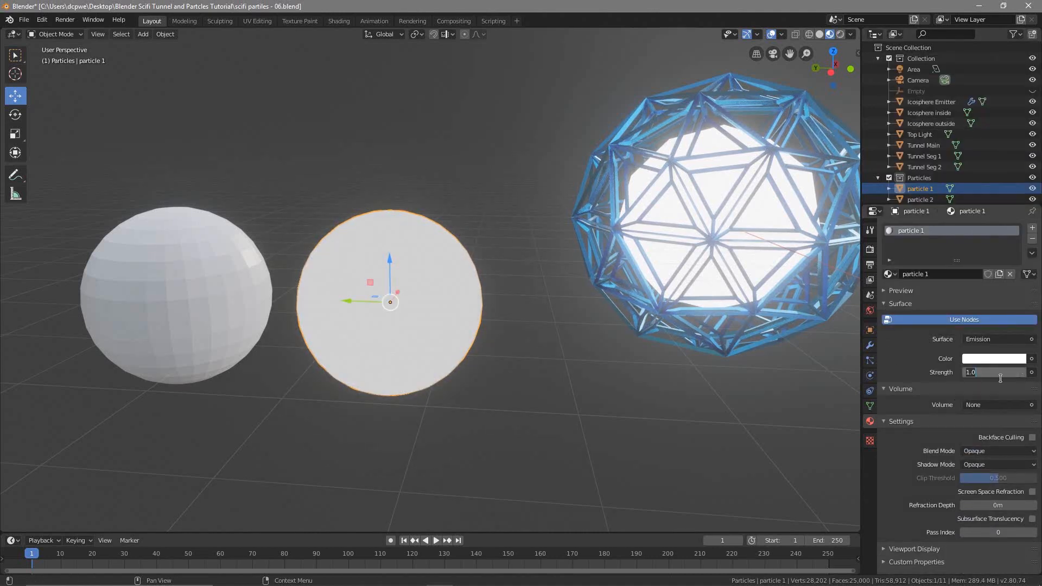
type("4")
key("Return")
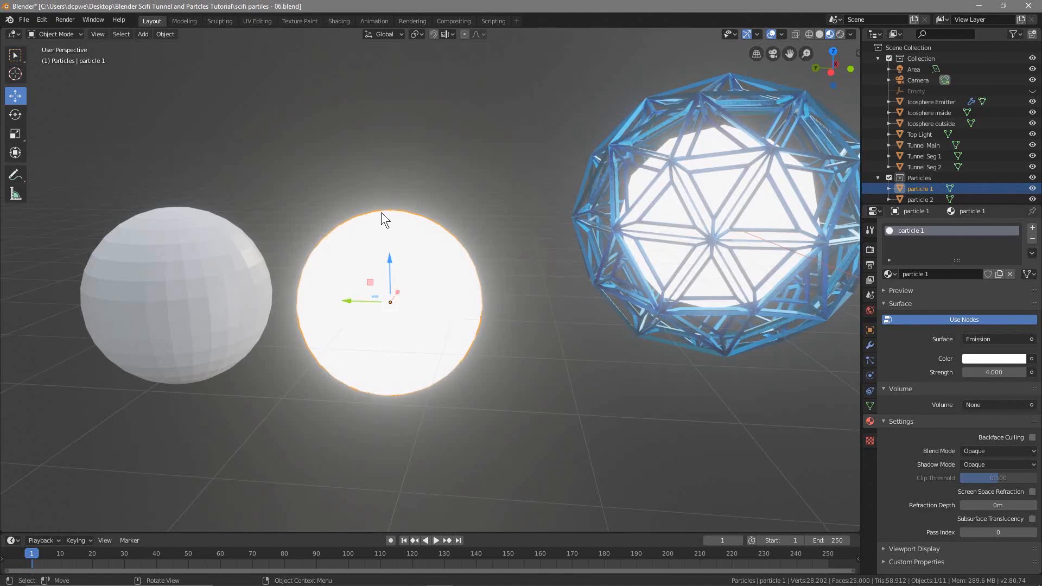
Step: Add a new material to the particle 2 sphere and name it particle 2
left_click(161, 278)
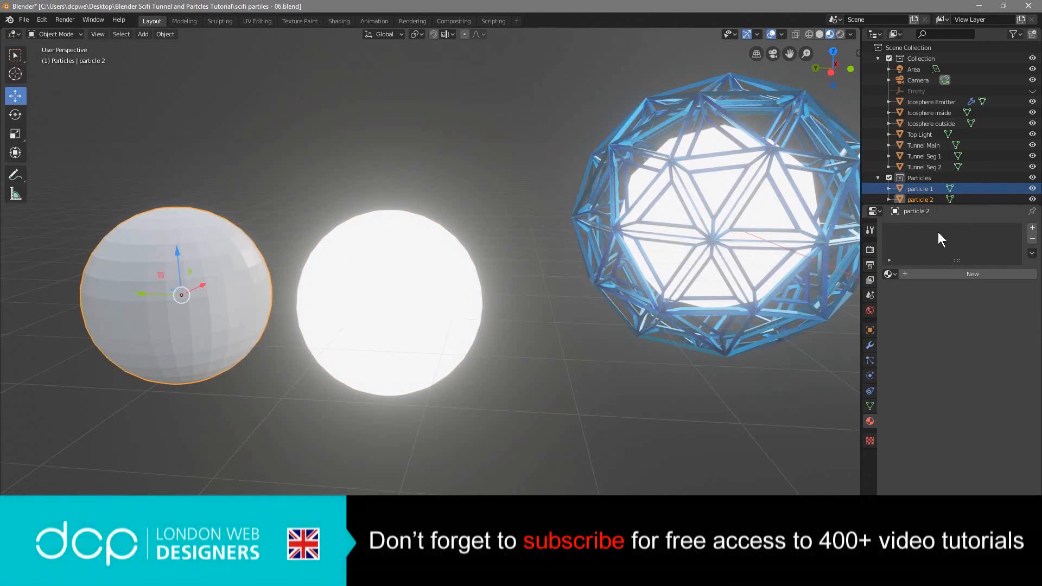
left_click(920, 197)
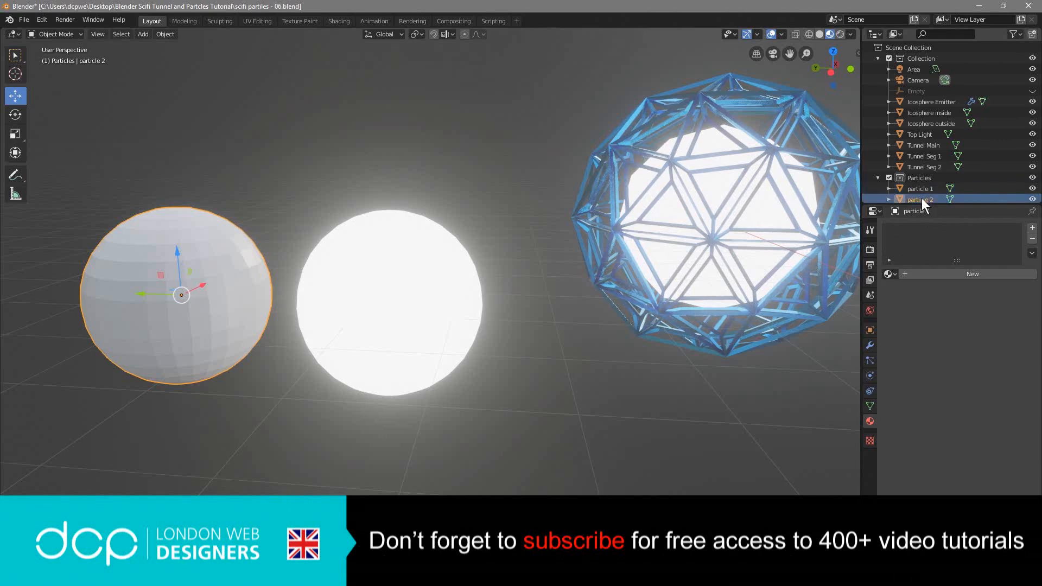
left_click(967, 276)
double_click(942, 275)
key("ctrl+v")
key("BackSpace")
type("2")
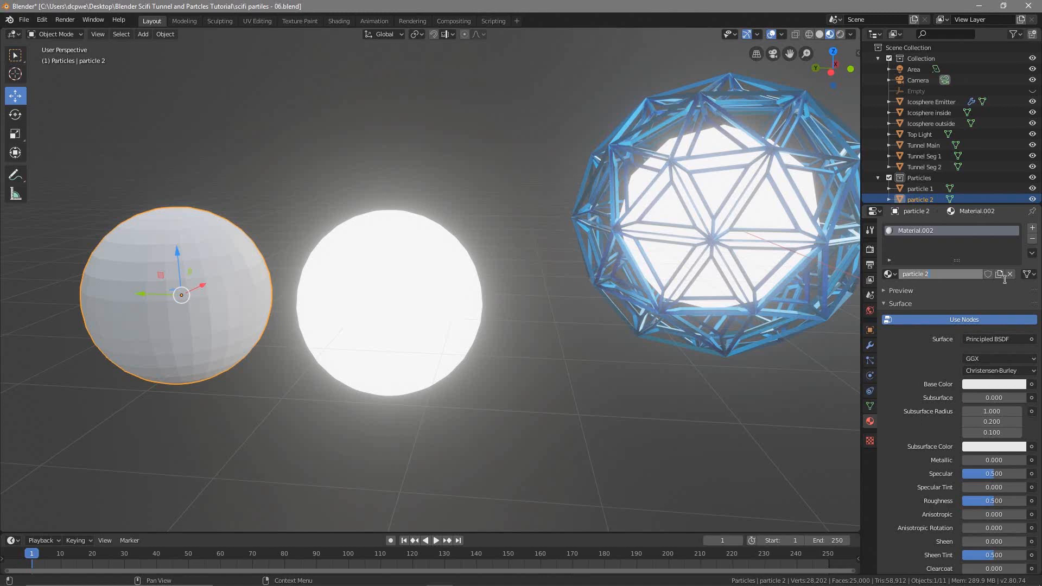
key("Return")
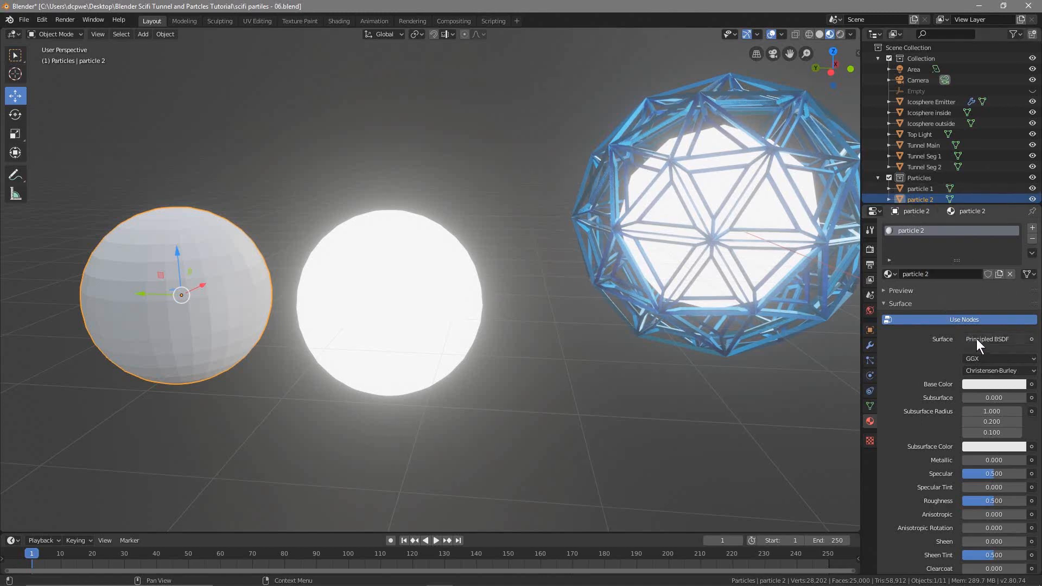
Step: Make the particle 2 material an Emission surface with a bright blue colour (about H 0.537, S 0.986, V 1) and strength 4
left_click(987, 338)
left_click(901, 125)
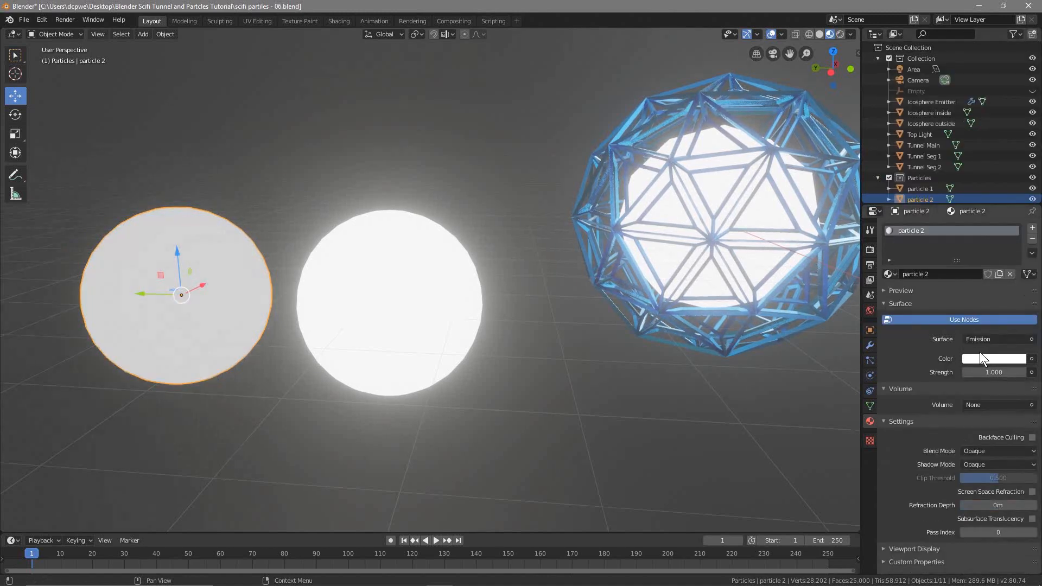
left_click(991, 357)
left_click_drag(969, 242, 977, 204)
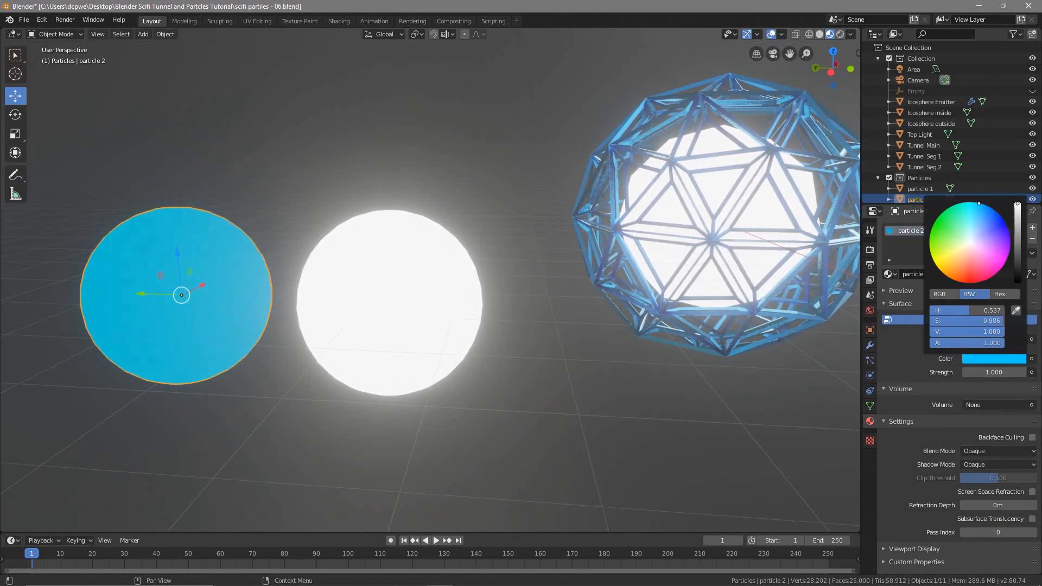
left_click(975, 372)
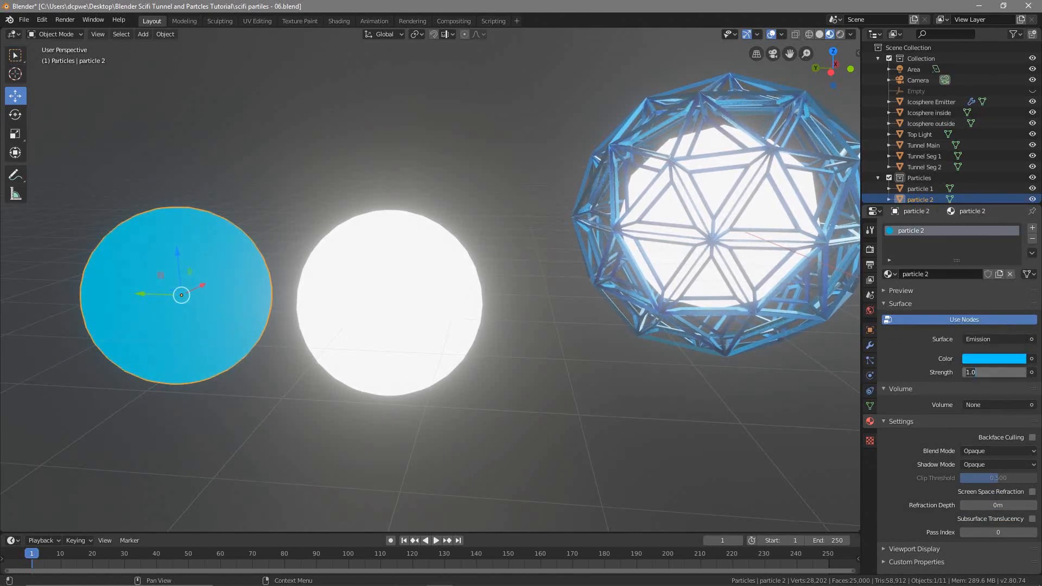
type("4")
key("Return")
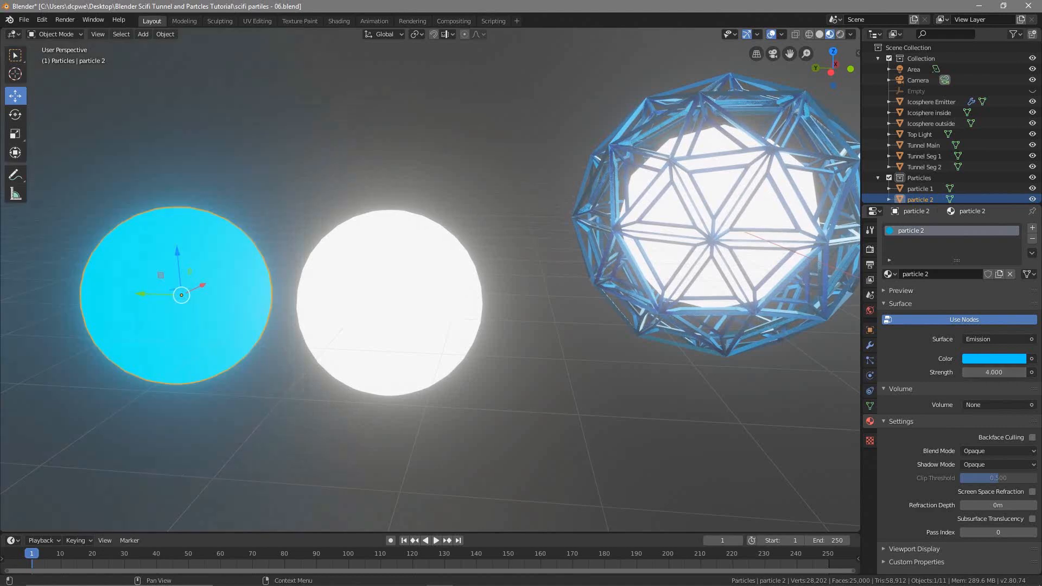
left_click(422, 292)
left_click(181, 300)
left_click(380, 306)
left_click(203, 297)
left_click(376, 298)
left_click(211, 298)
left_click(359, 298)
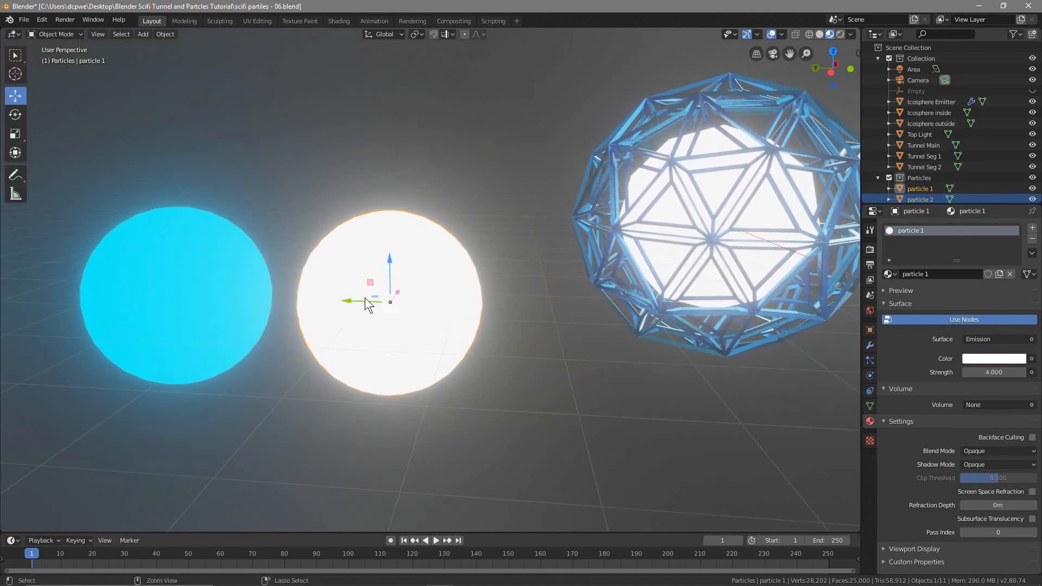
Step: Select particle 1 and particle 2 together and move them about 99.9 m along the Y axis, away from the tunnel
scroll(364, 297, "down", 10)
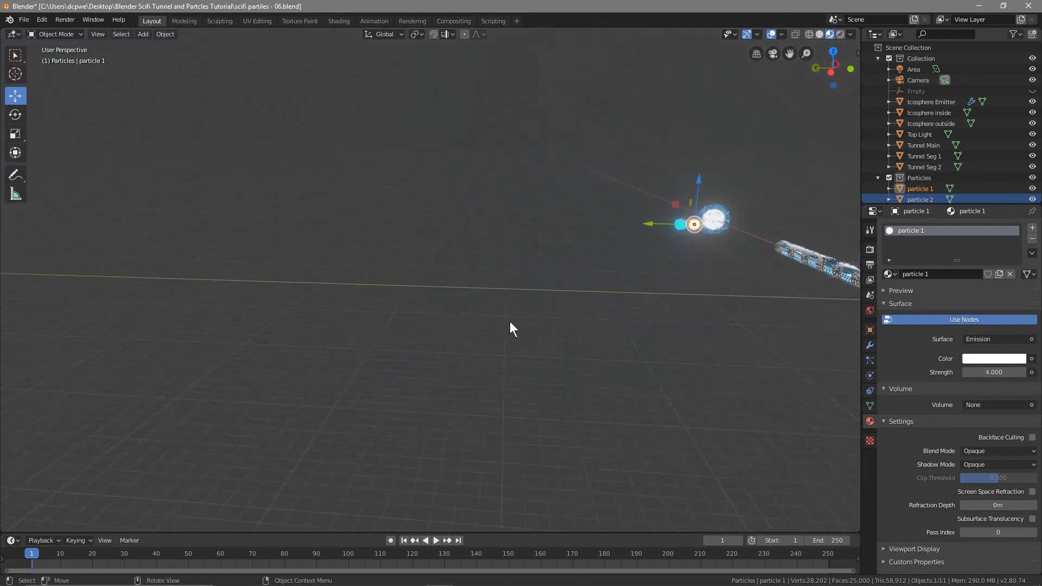
middle_click_drag(639, 300, 530, 345, "shift")
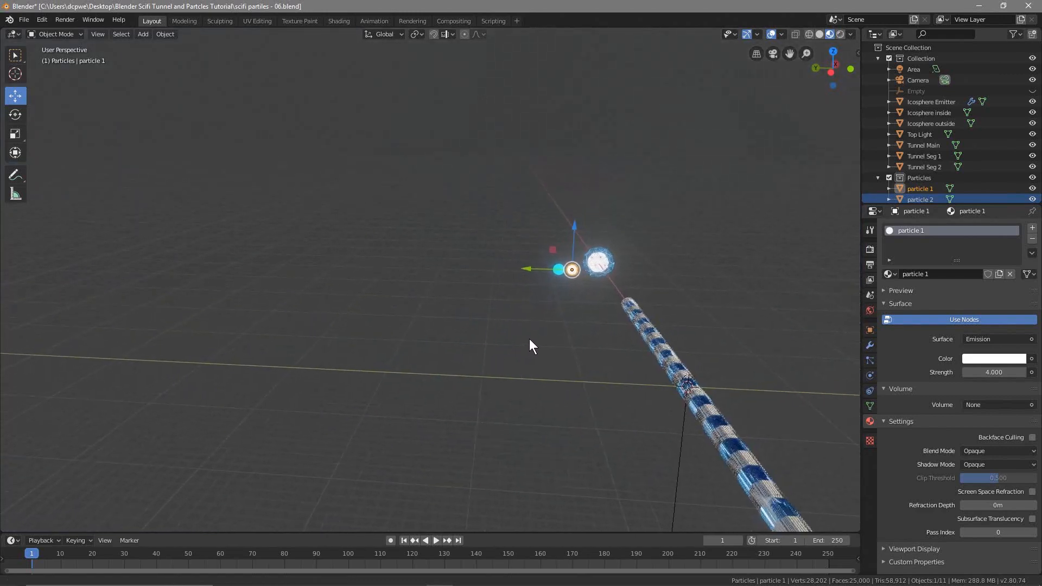
left_click(556, 272)
left_click(909, 191)
left_click(919, 200, "ctrl")
left_click_drag(528, 275, 25, 265)
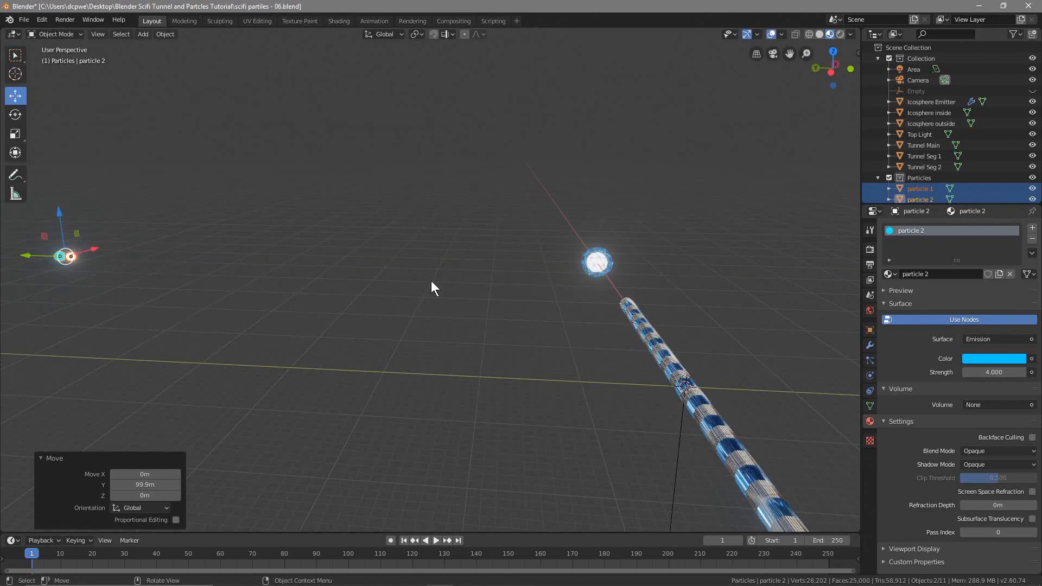
Step: Set the Icosphere Emitter's particle system to render as a collection, with Particles as the instance collection
scroll(619, 294, "up", 11)
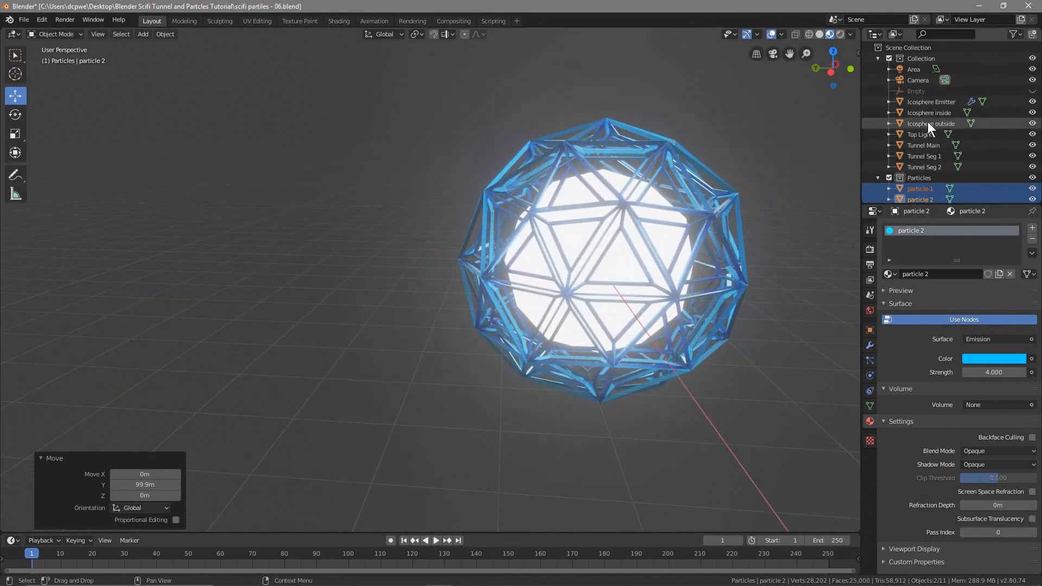
left_click(925, 102)
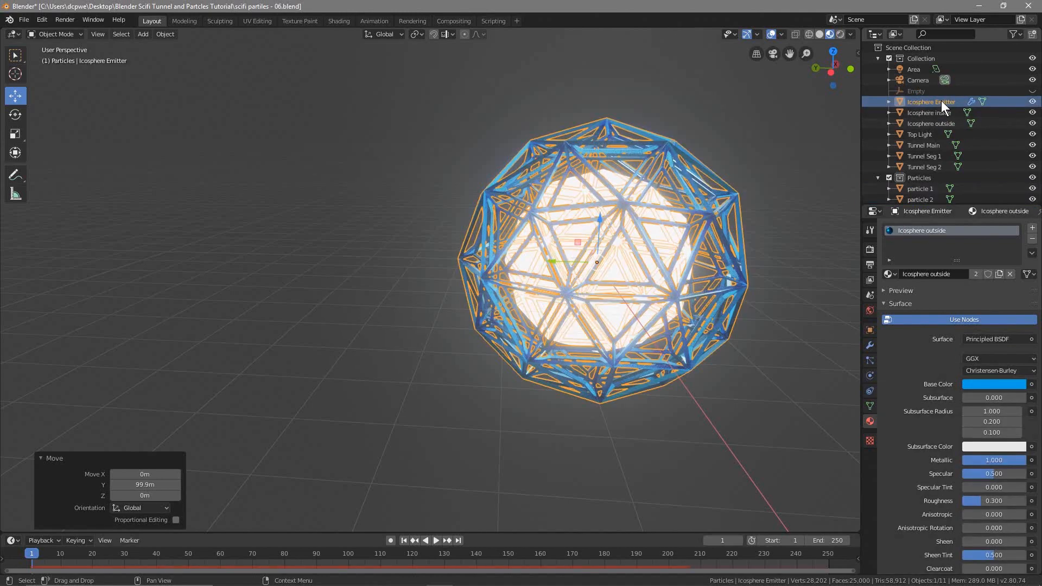
left_click(873, 363)
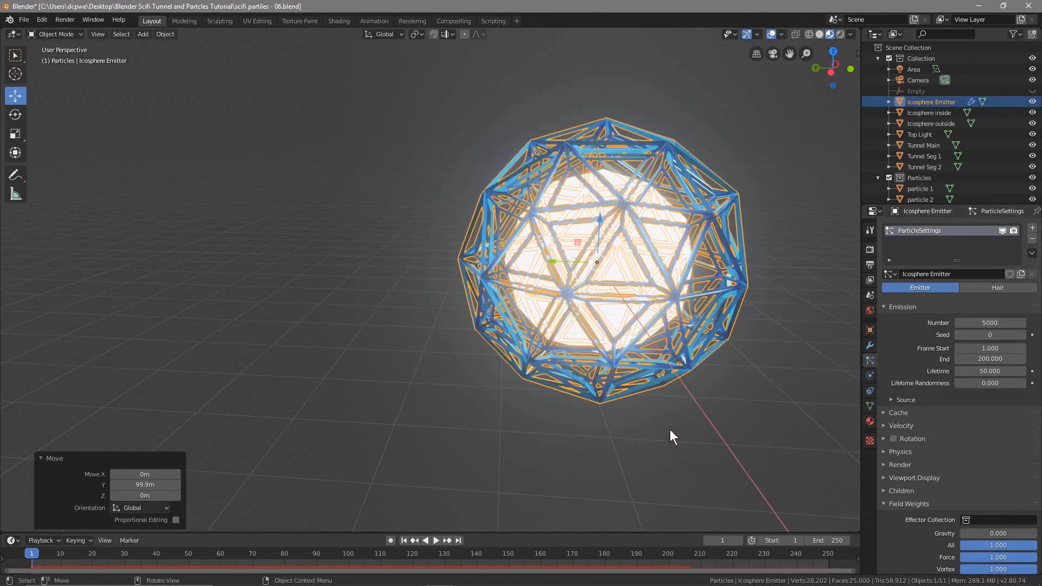
middle_click_drag(680, 409, 562, 397, "shift")
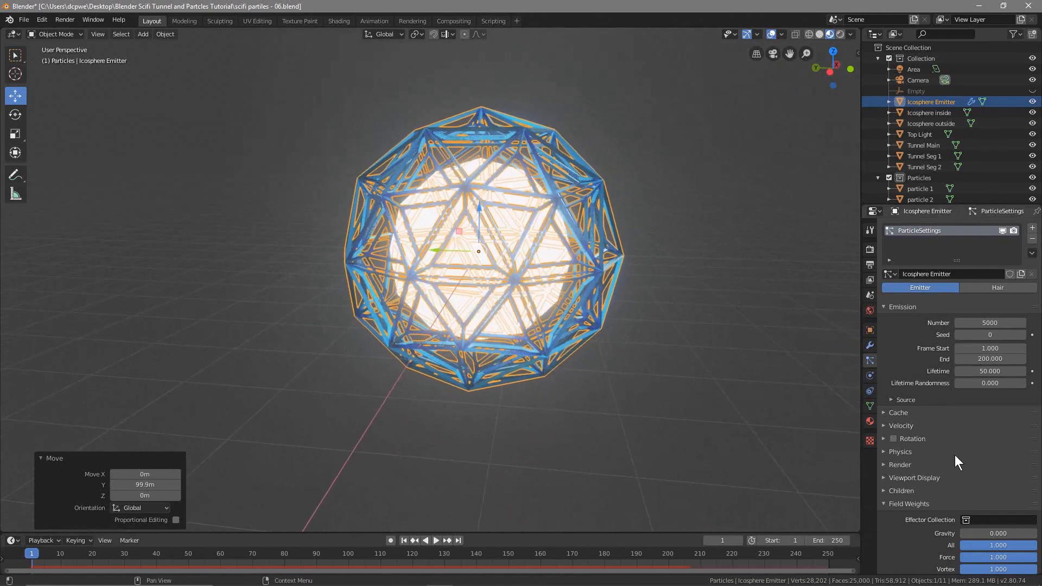
left_click(886, 465)
scroll(1001, 487, "down", 2)
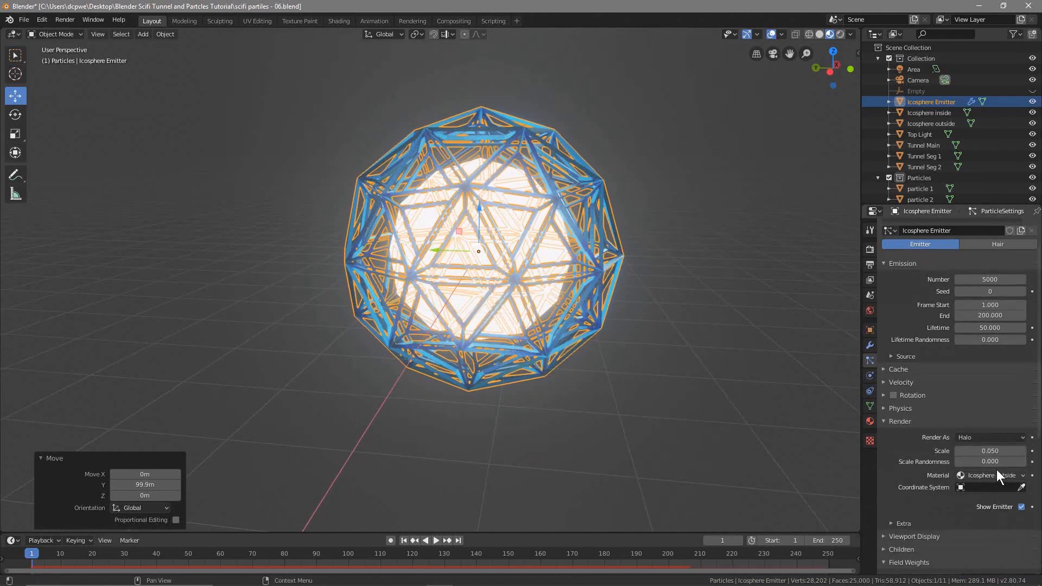
left_click(975, 438)
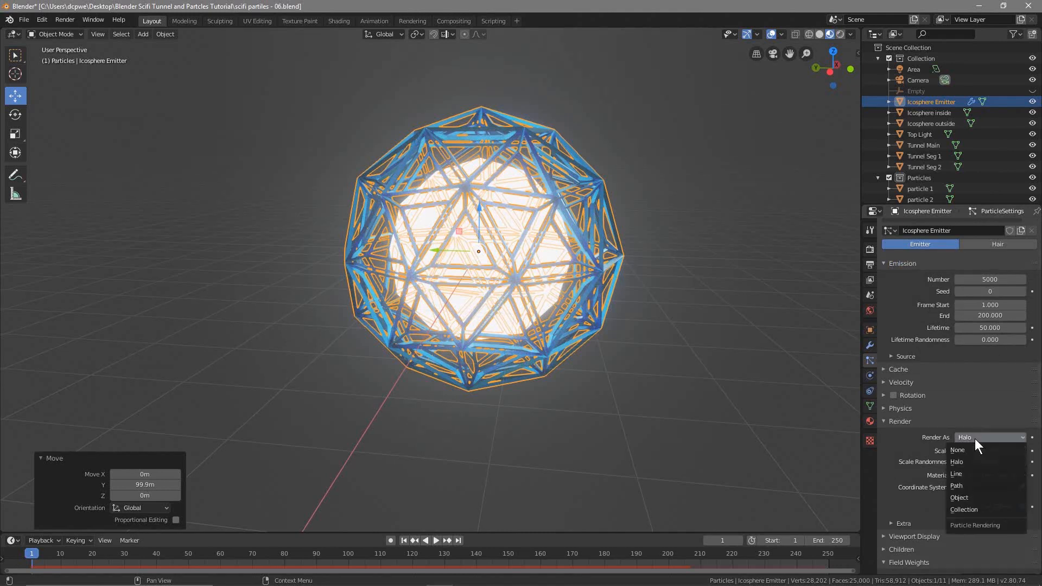
left_click(972, 511)
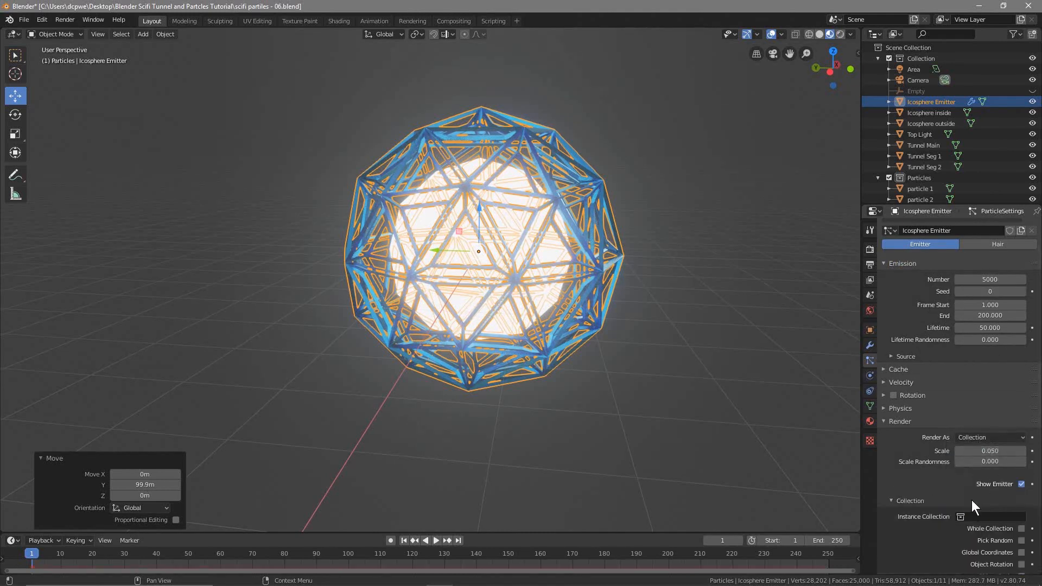
left_click(972, 517)
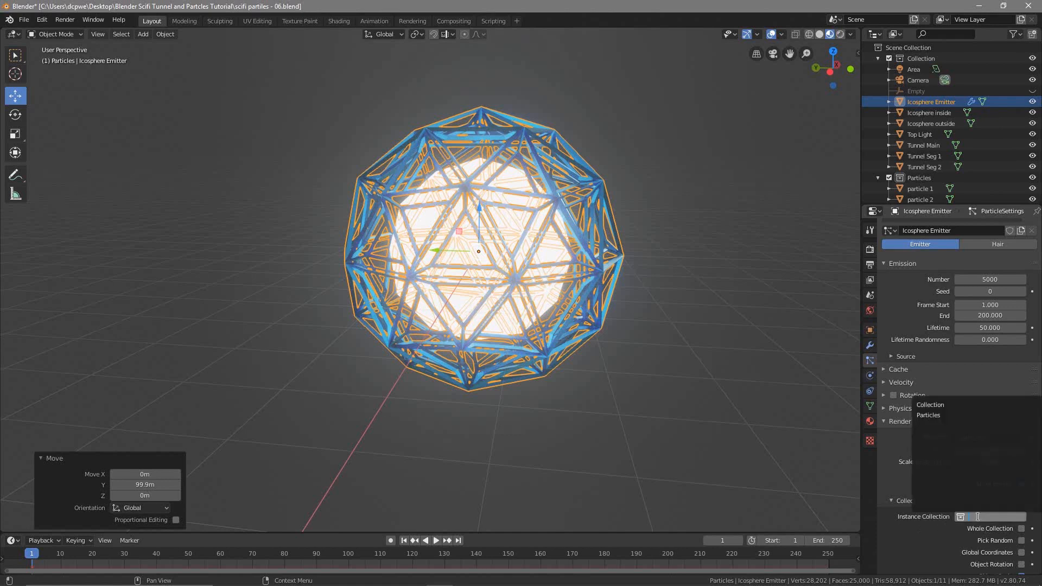
left_click(934, 416)
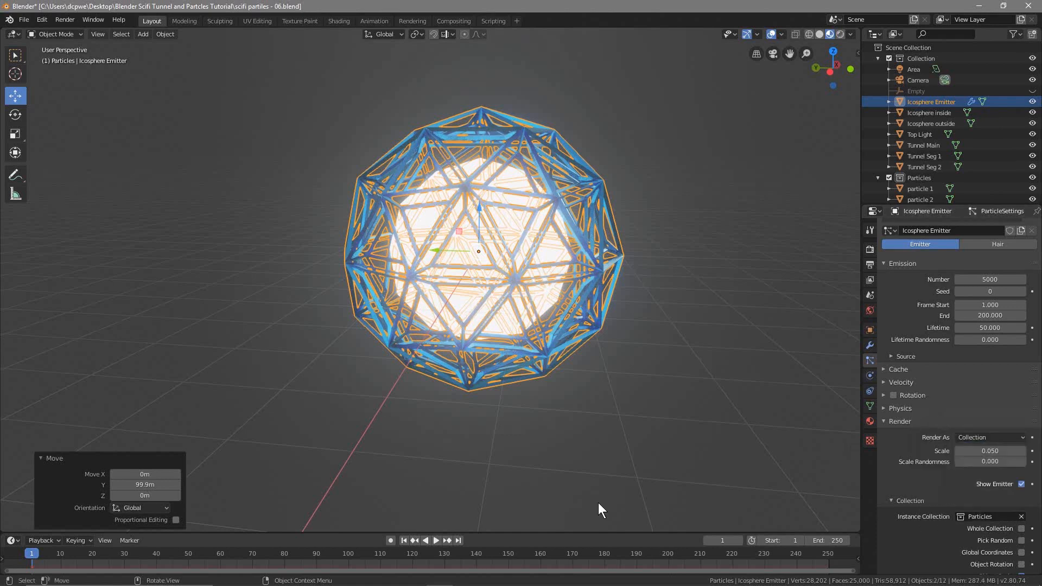
Step: Switch the viewport to rendered shading with overlays hidden and play the particle animation from the first frame
left_click(406, 539)
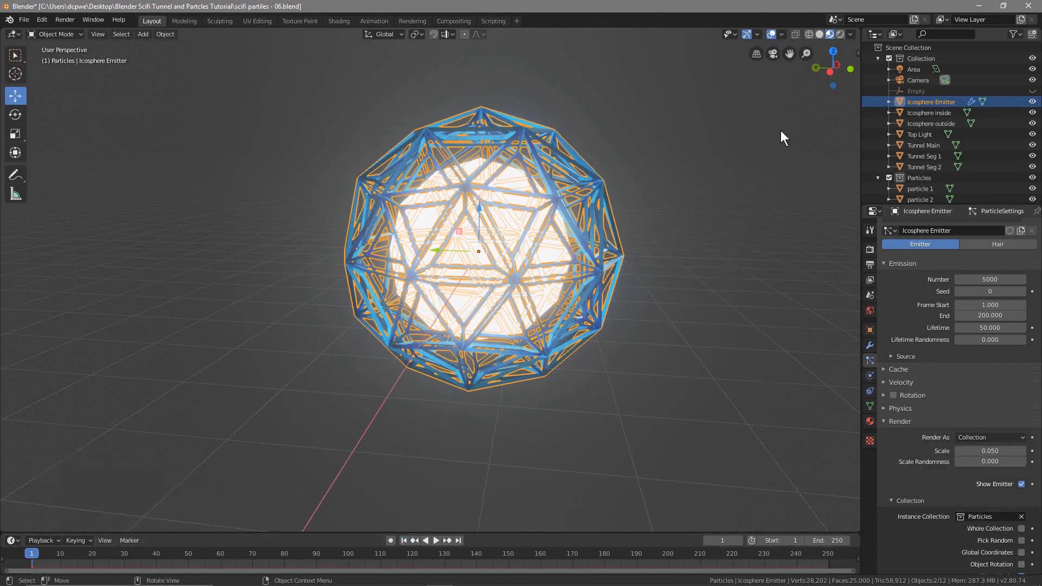
left_click(840, 34)
left_click(770, 35)
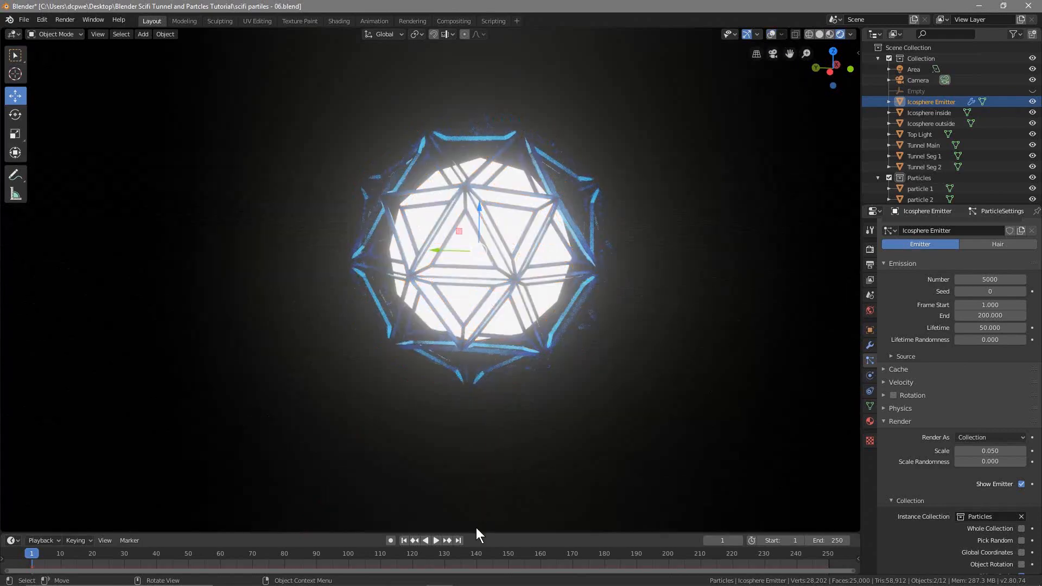
left_click(435, 540)
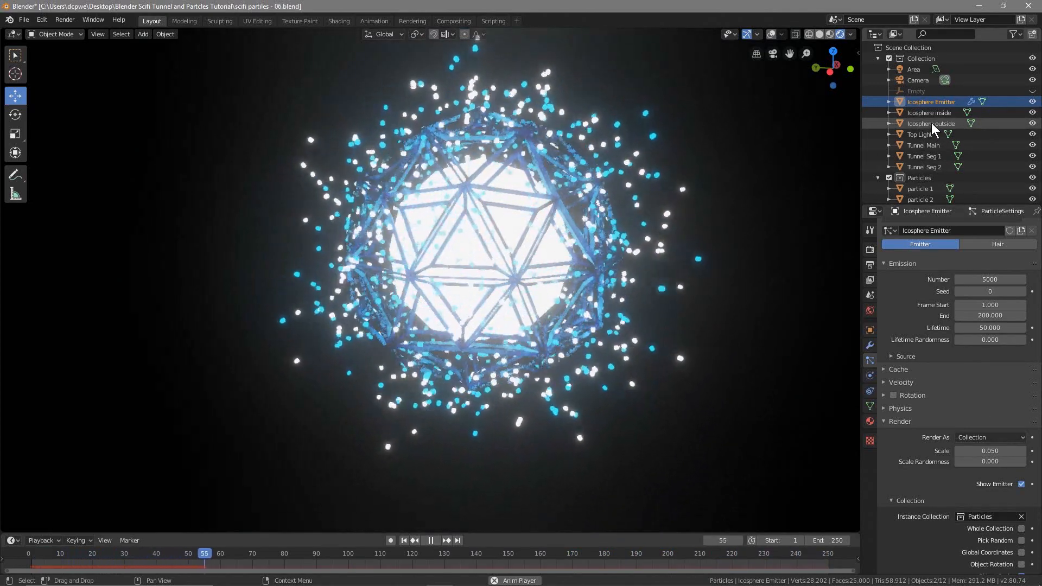
Step: Reduce the render scale of the Icosphere Emitter's particles to 0.02
left_click(931, 123)
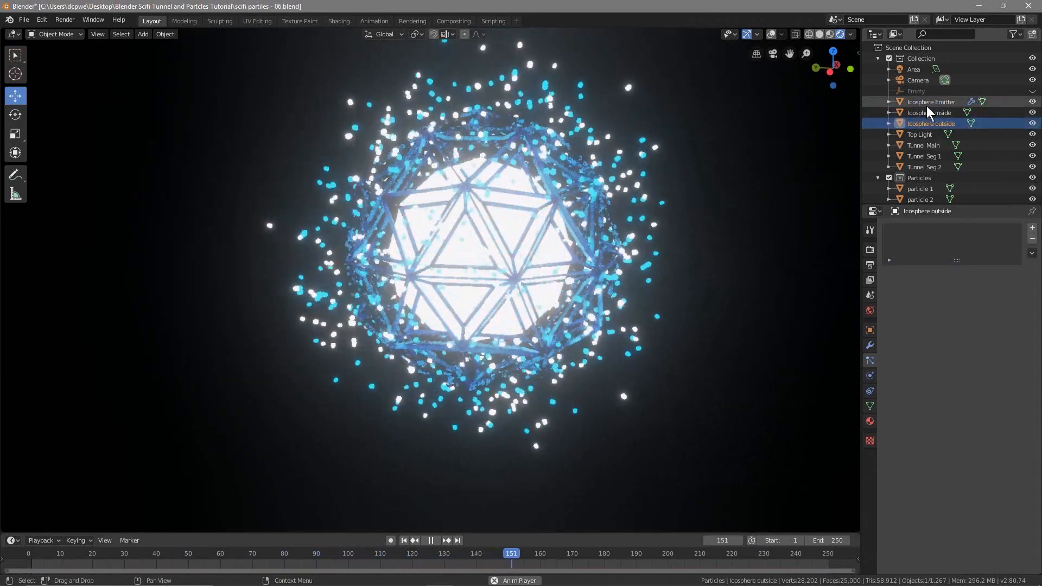
left_click(928, 104)
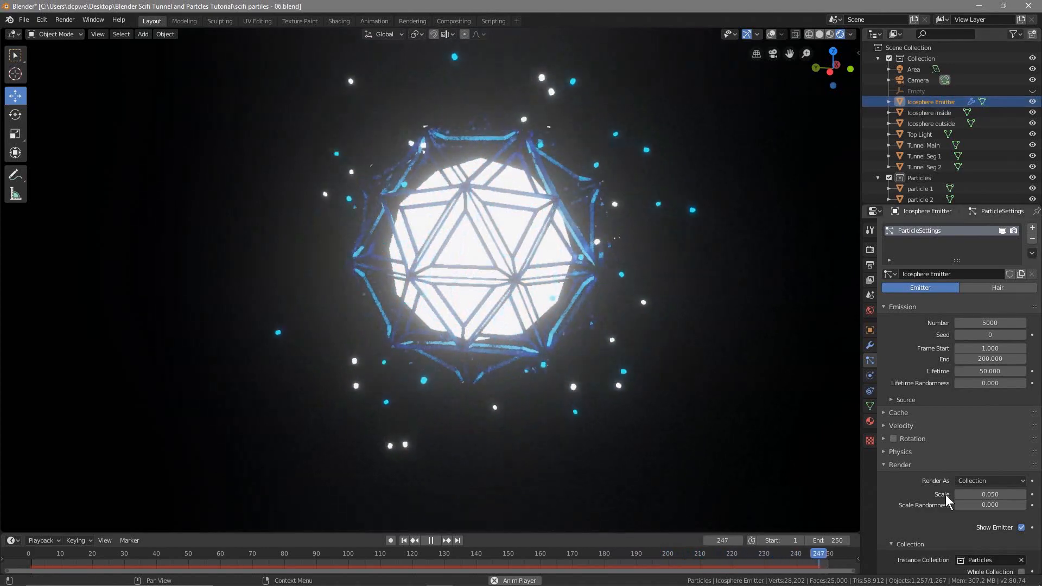
scroll(934, 454, "down", 4)
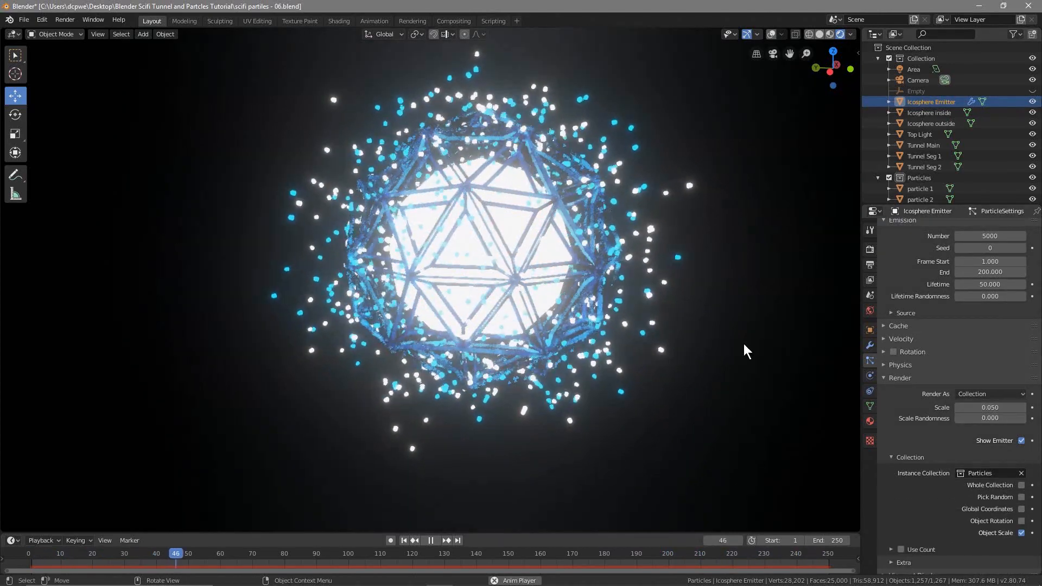
left_click_drag(989, 408, 975, 407)
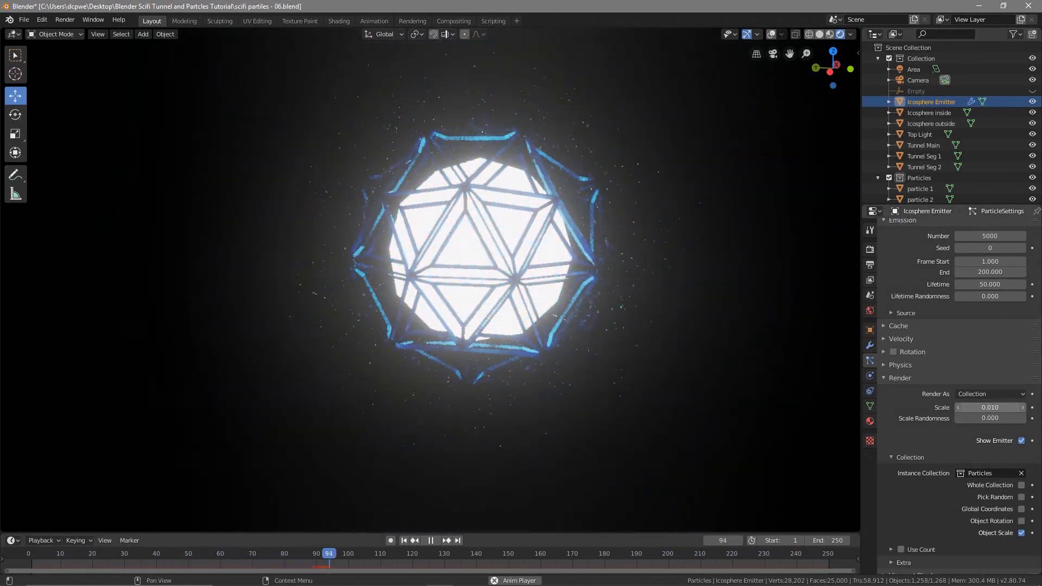
left_click(1023, 407)
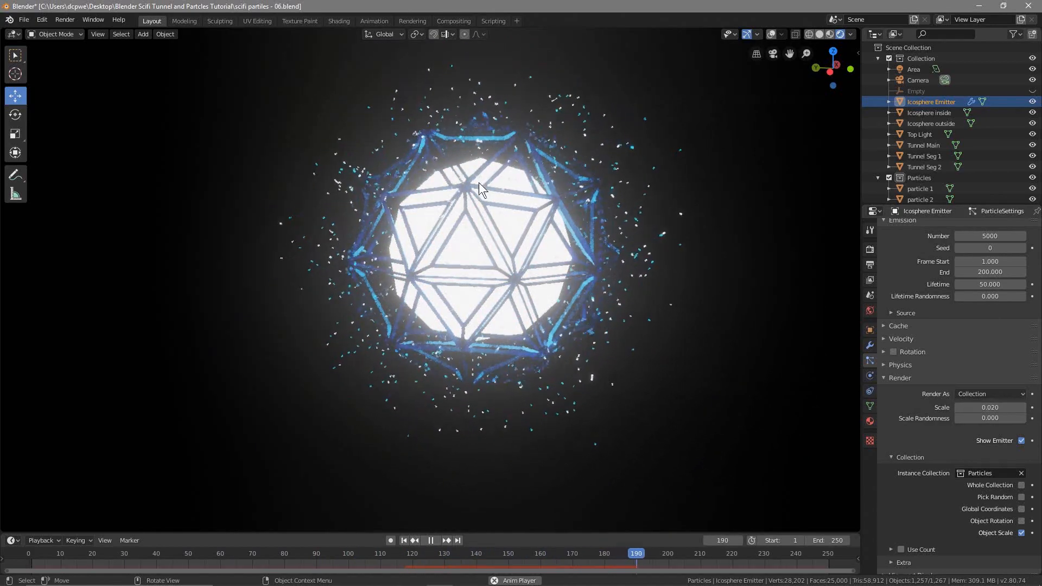
Step: Set the particles' scale randomness to 1 and enable random picking of objects from the instance collection
left_click_drag(978, 418, 1029, 424)
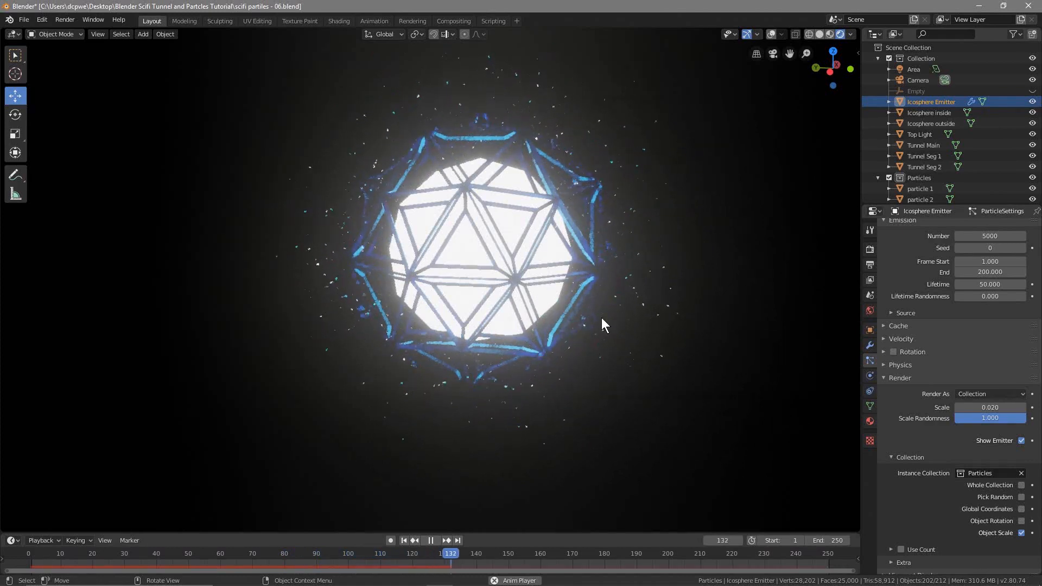
scroll(963, 466, "down", 2)
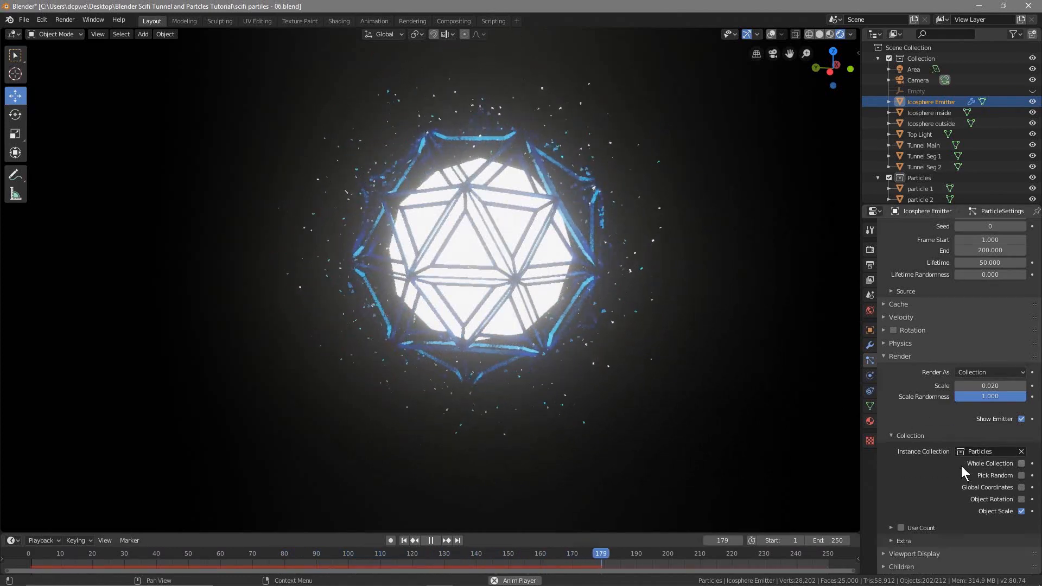
left_click(1020, 476)
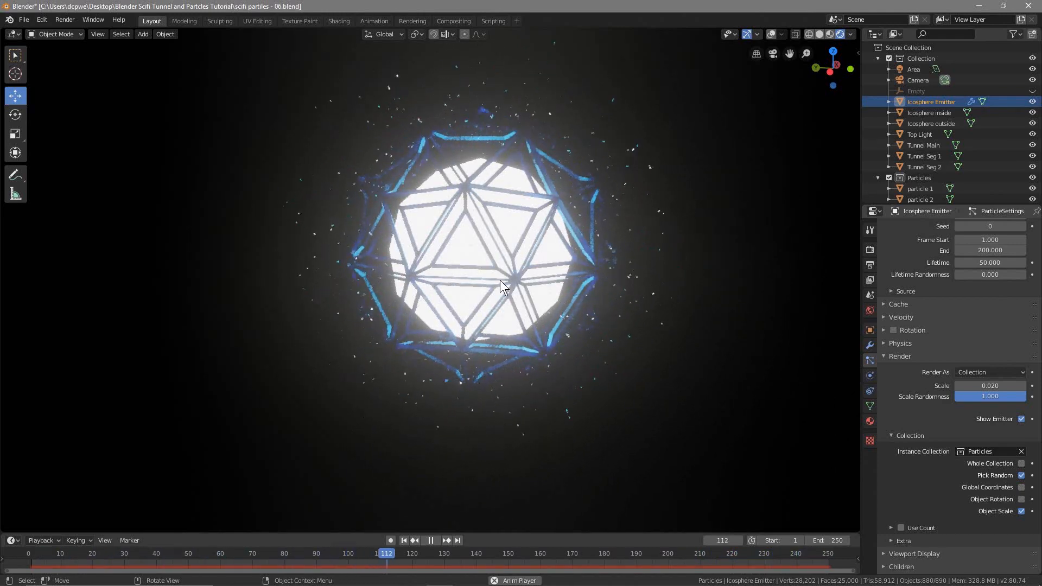
Step: Examine the randomly sized particles around the icosphere up close during playback, and stop the animation
scroll(500, 280, "up", 3)
scroll(500, 280, "up", 1)
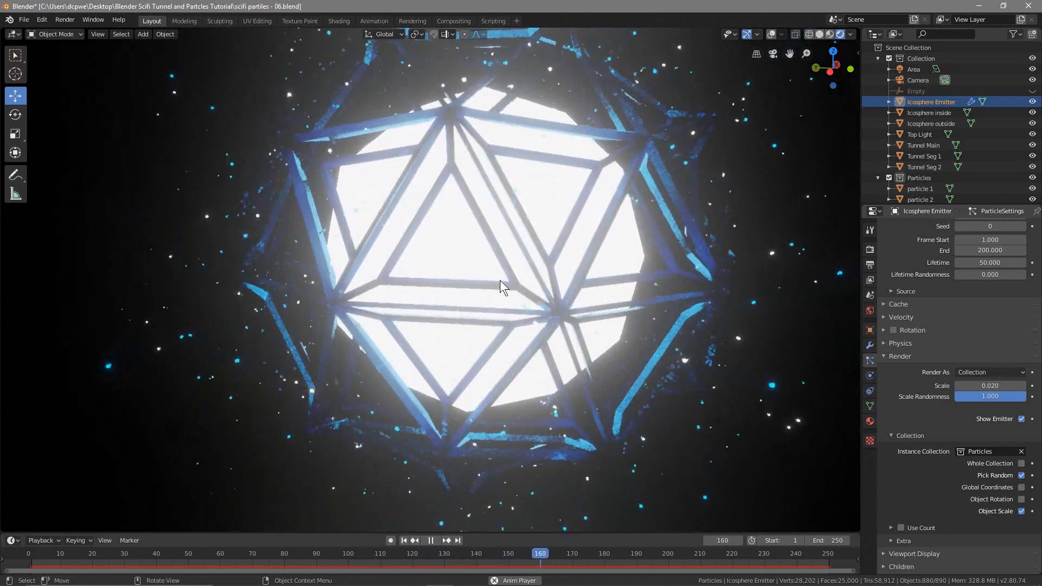
scroll(500, 280, "down", 3)
scroll(511, 310, "down", 1)
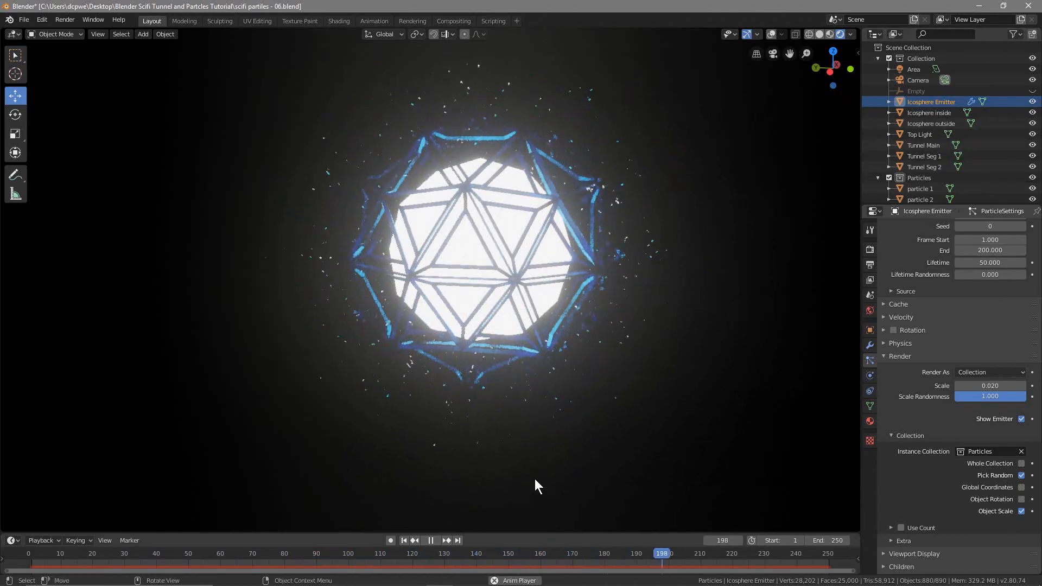
left_click(430, 540)
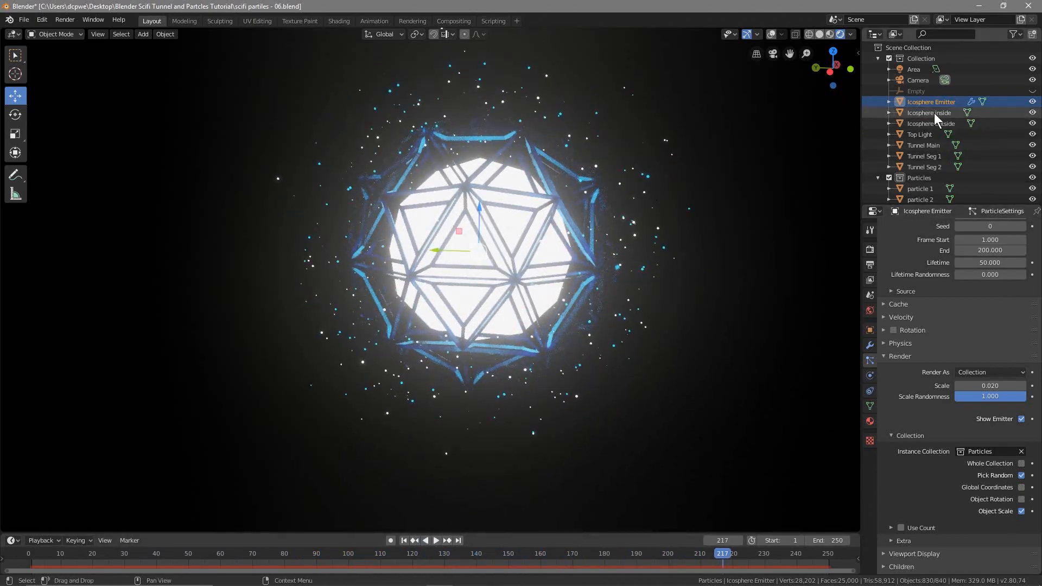
Step: Save the file and save a new incremental version as scifi partiles - 07.blend
left_click(21, 21)
left_click(45, 90)
left_click(22, 20)
left_click(41, 97)
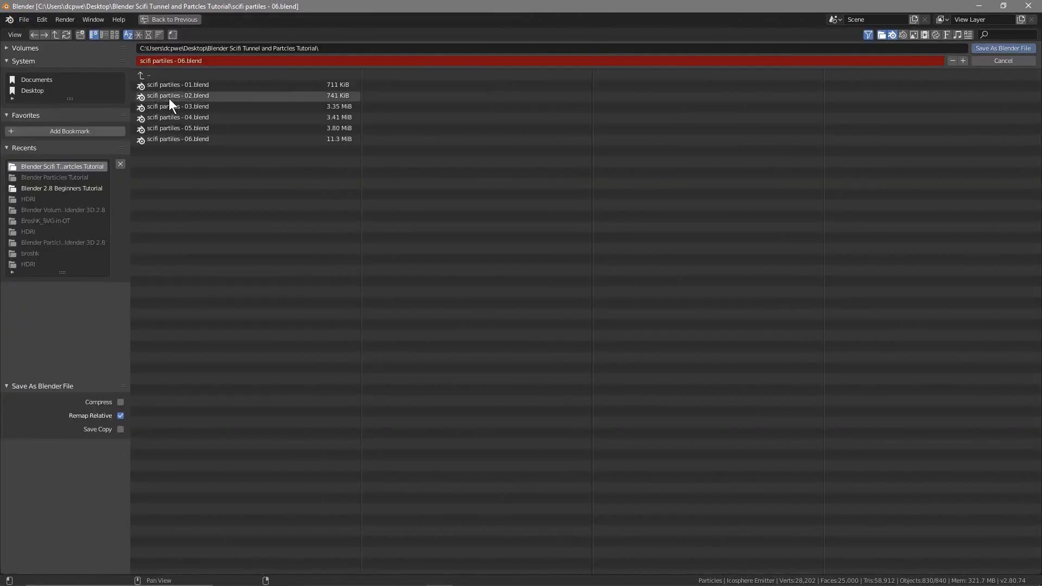
left_click(961, 62)
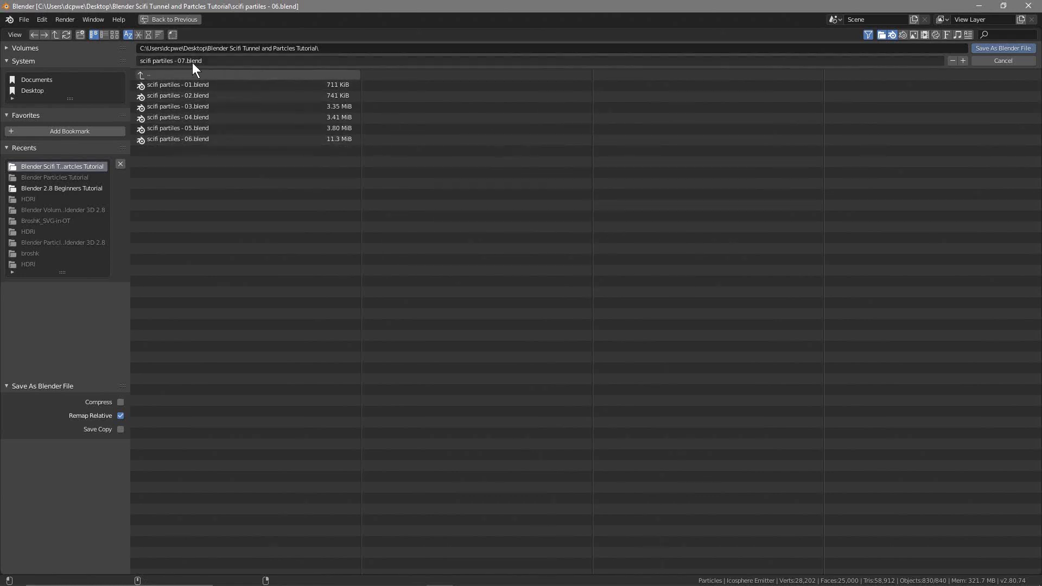
left_click(994, 48)
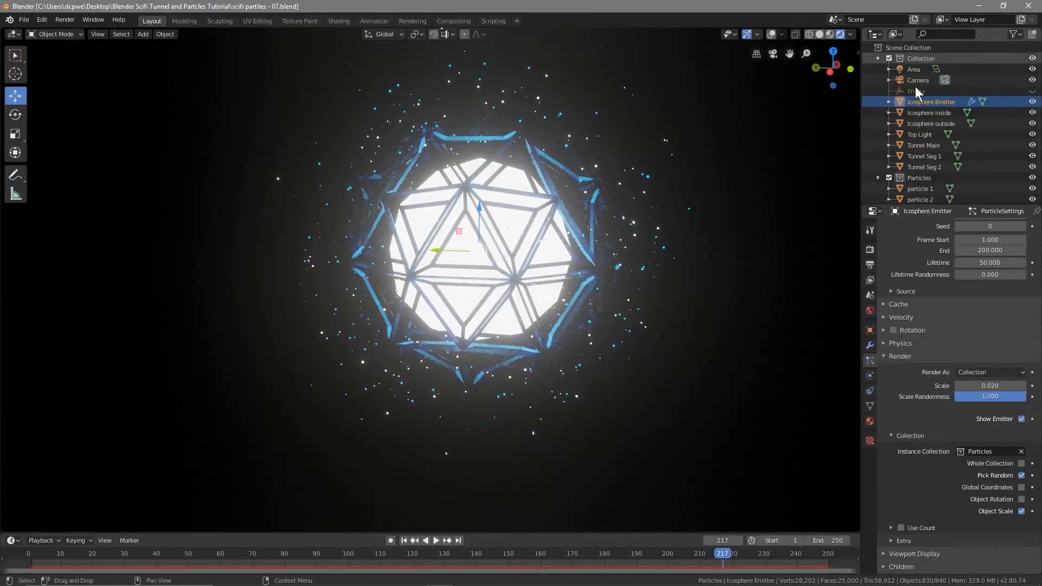
Step: Check which mesh is the Icosphere Emitter by selecting the icosphere objects and toggling the emitter's visibility
left_click(922, 124)
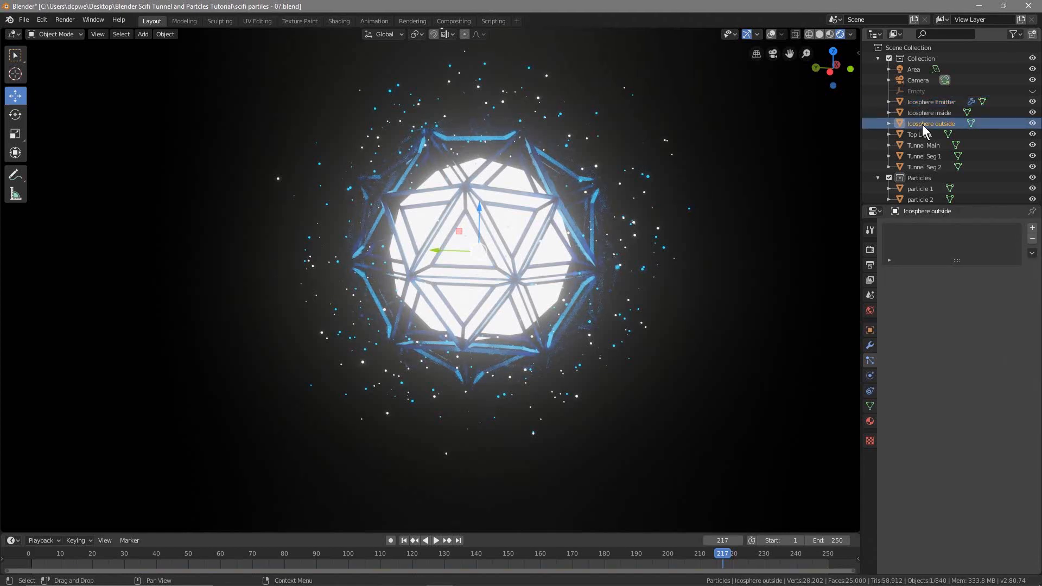
left_click(920, 109)
left_click(920, 102)
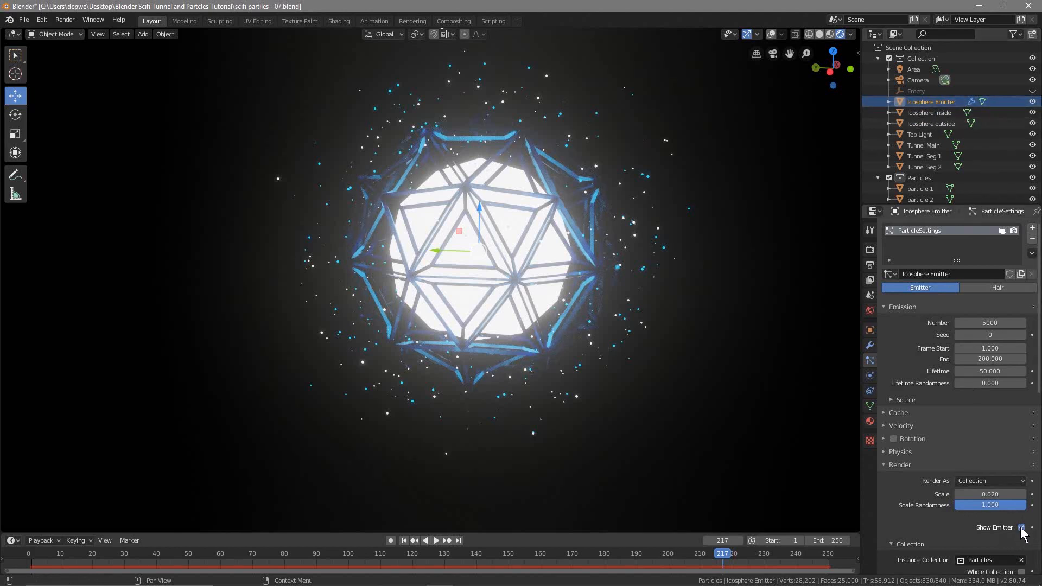
left_click(1034, 103)
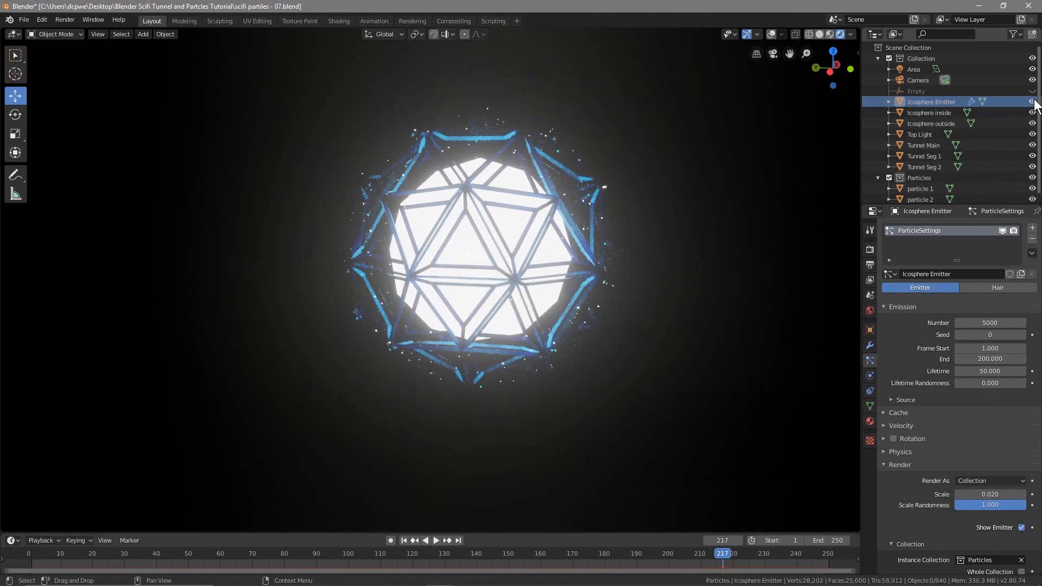
Step: Scale the Icosphere outside object up by 1.2 and show its object transform properties
left_click(937, 125)
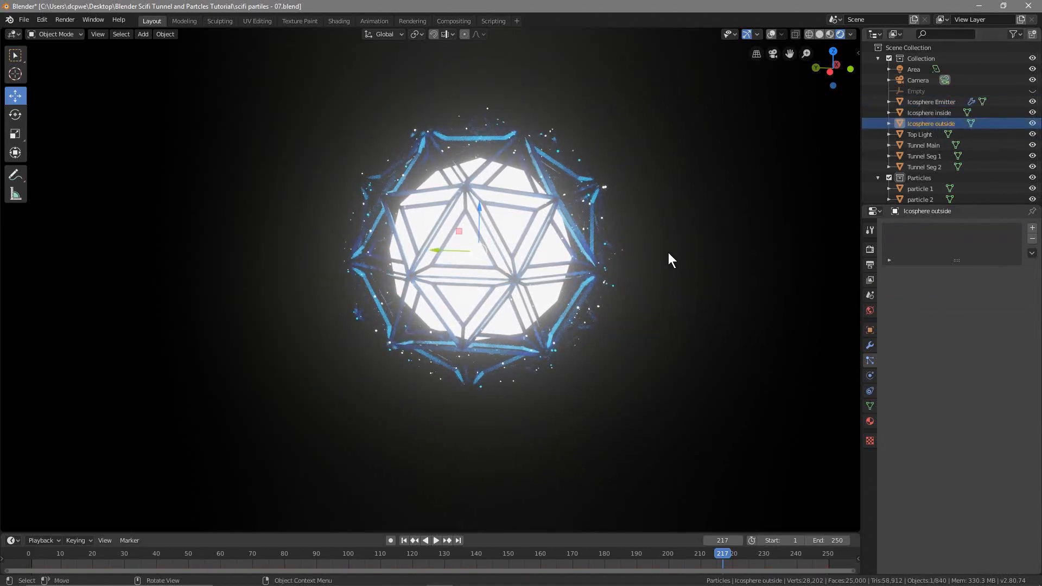
key("s")
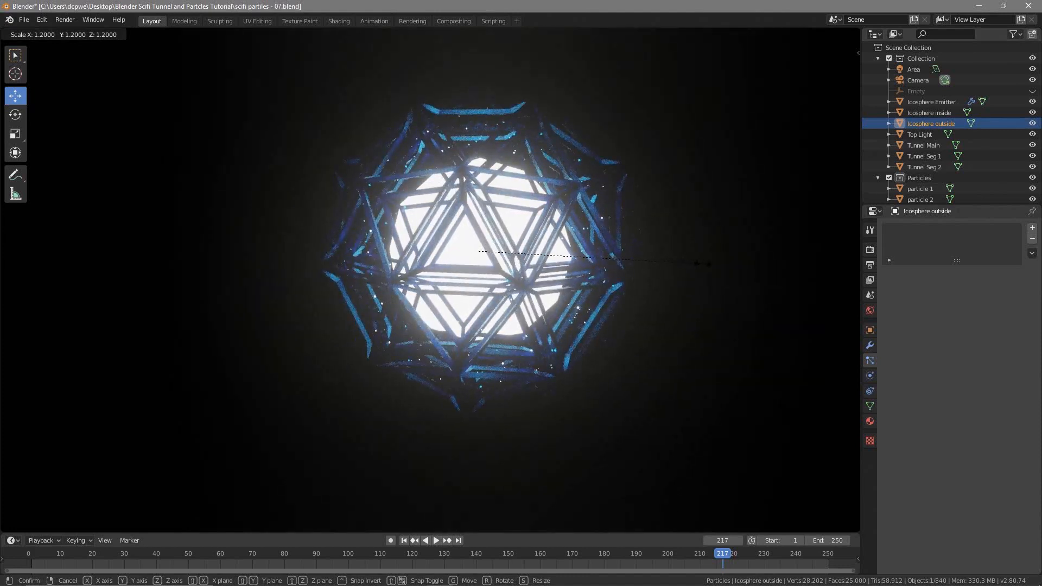
left_click(704, 264)
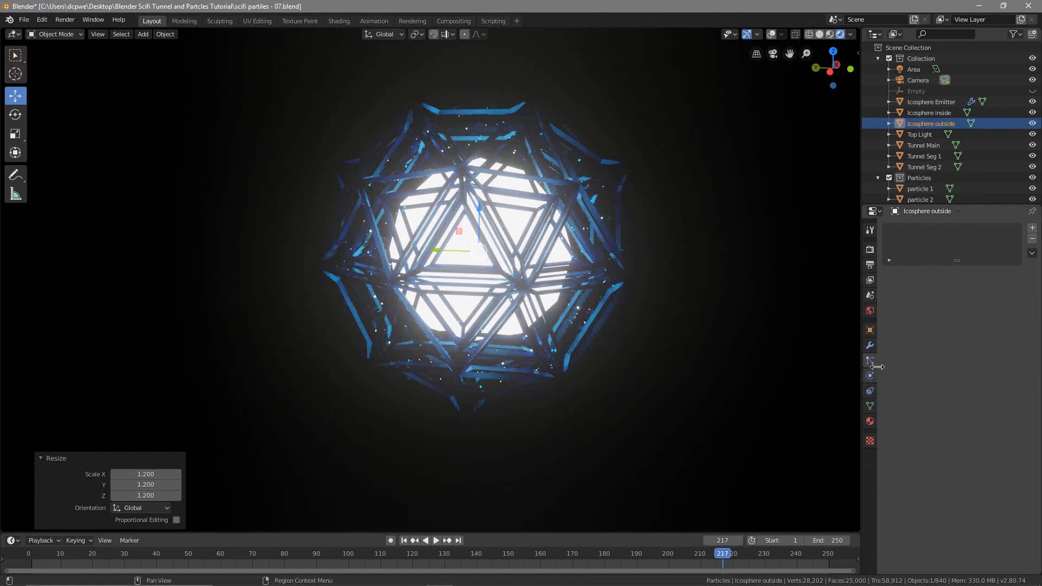
left_click(871, 330)
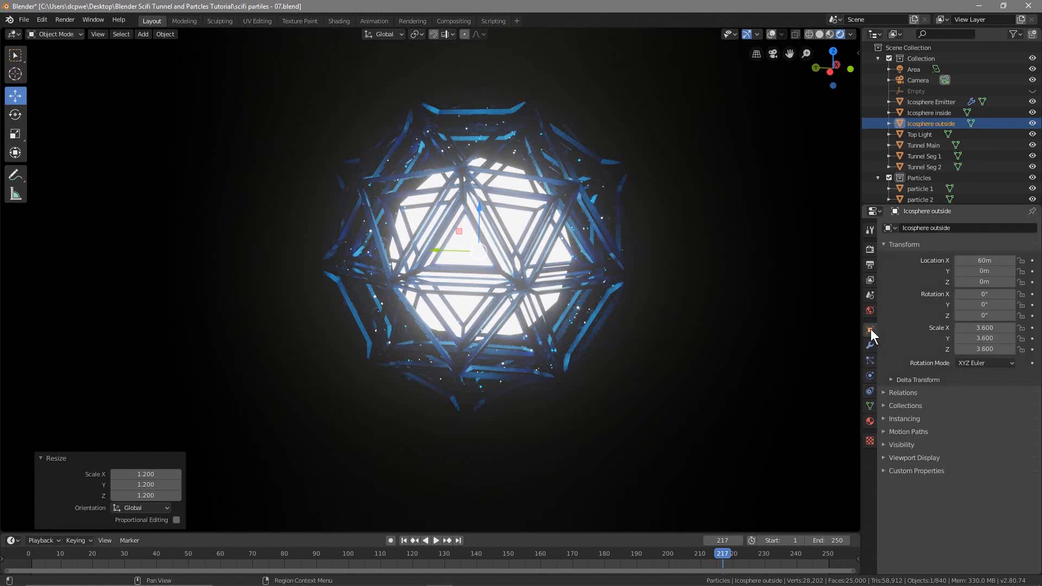
Step: Replace the shared material on Icosphere outside with a new material named Icosphere outside 02
left_click(870, 421)
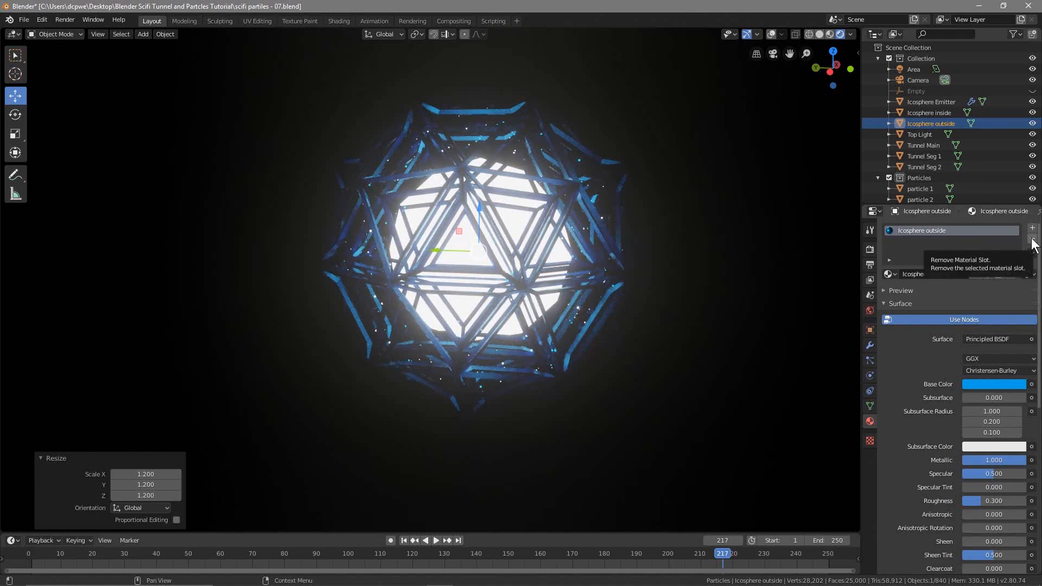
left_click(1032, 239)
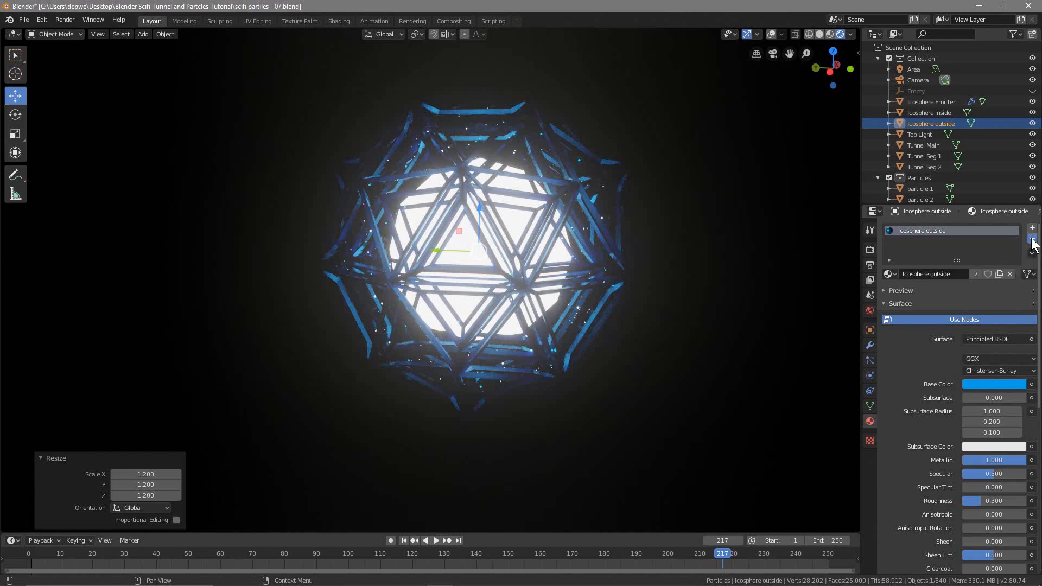
double_click(949, 125)
key("ctrl+c")
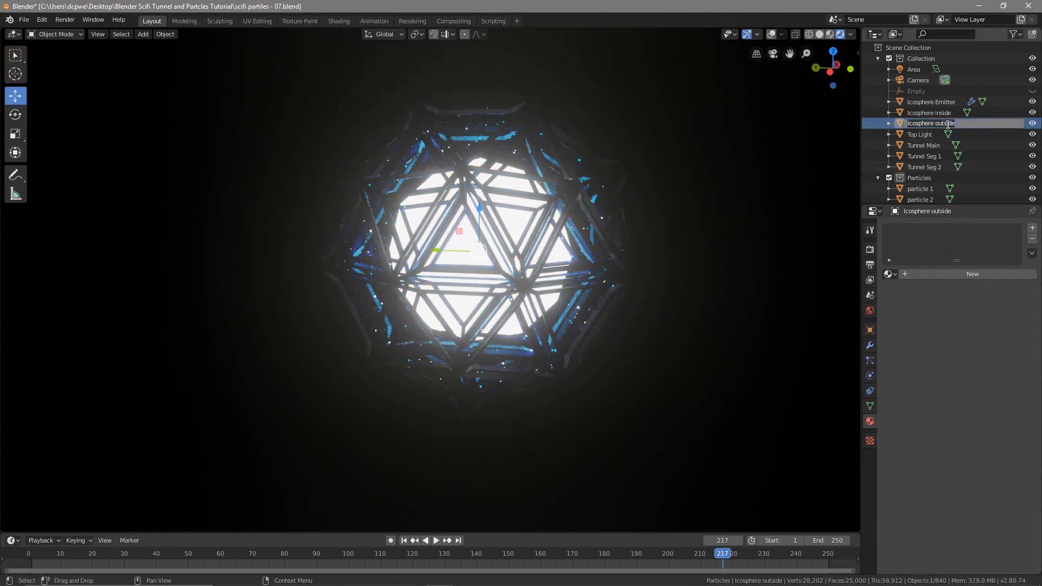
left_click(961, 278)
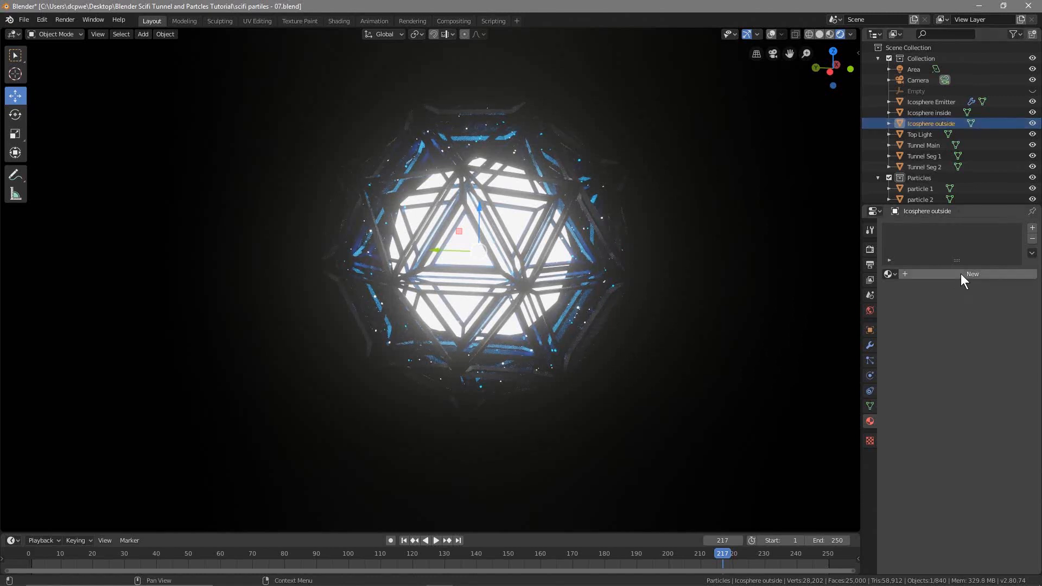
left_click(969, 276)
double_click(933, 272)
key("ctrl+v")
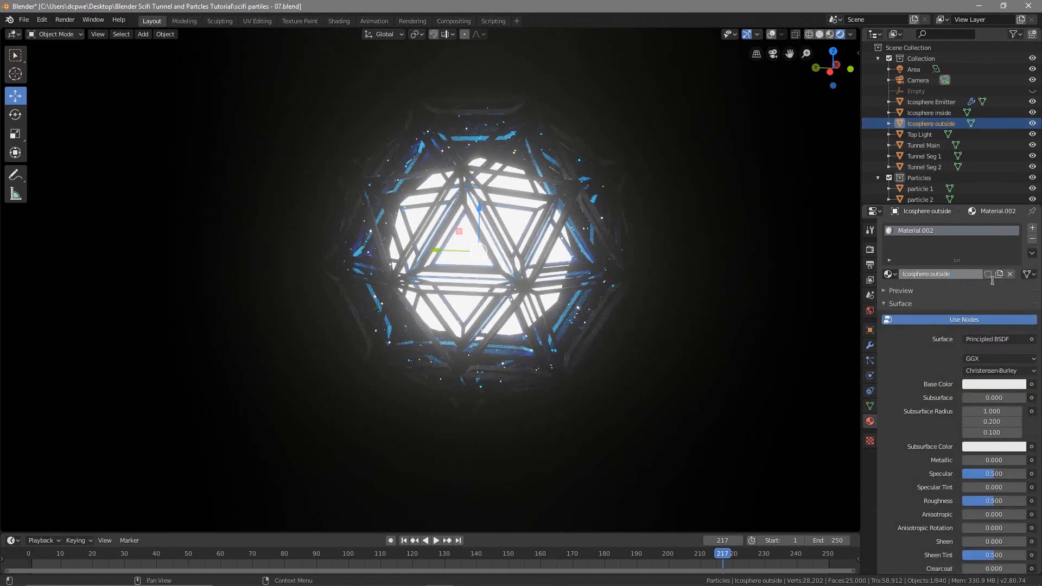
key("Return")
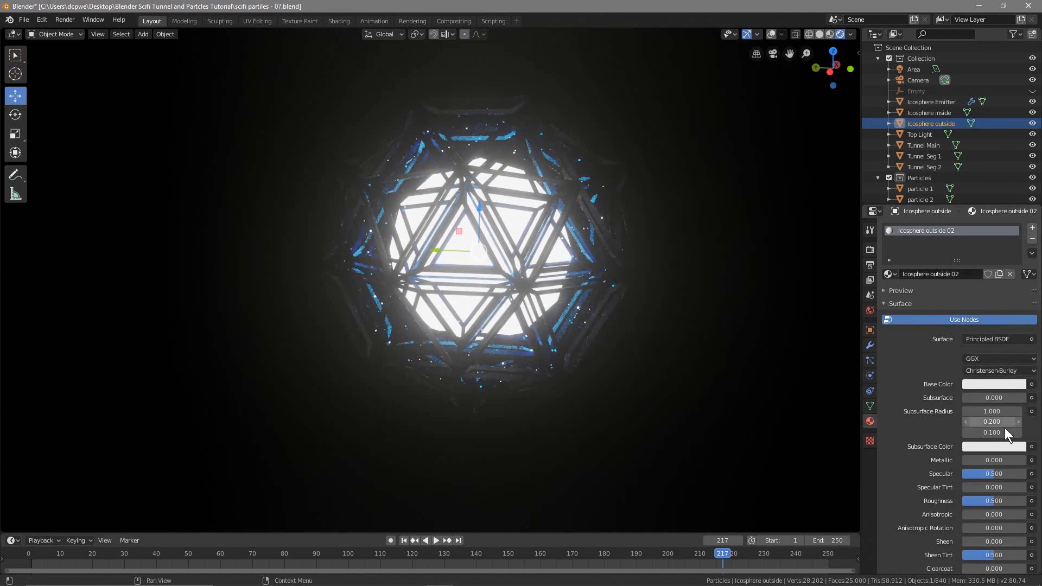
Step: Try a blue Emission surface on the Icosphere outside 02 material and return it to Principled BSDF
left_click(993, 337)
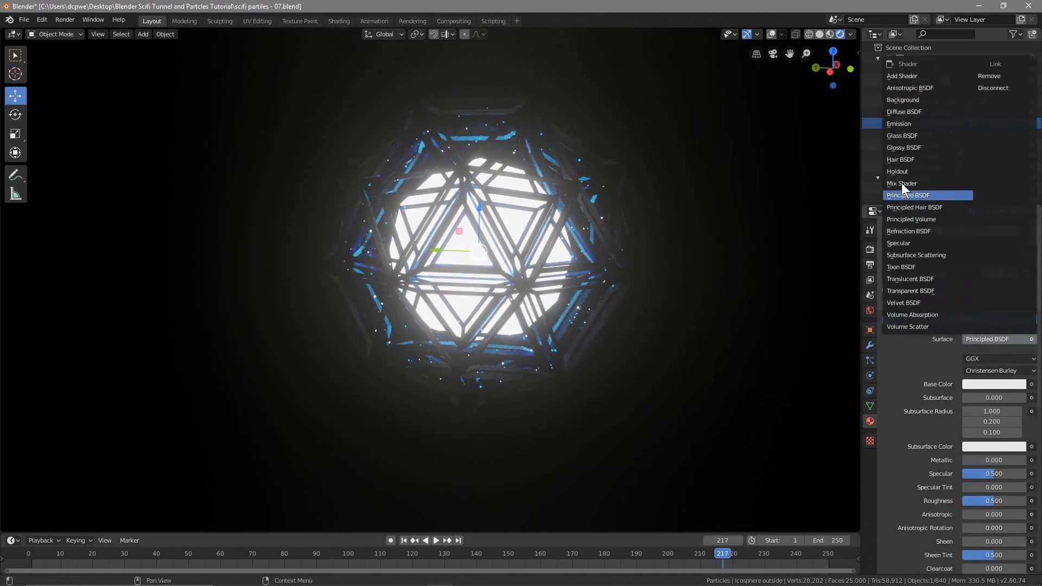
left_click(904, 118)
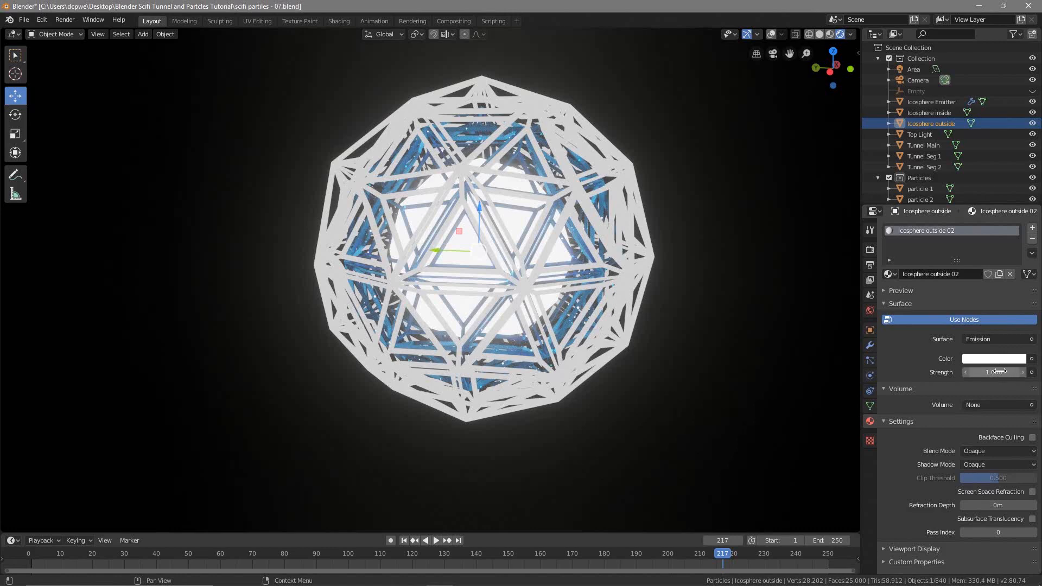
left_click(992, 356)
left_click_drag(971, 242, 982, 204)
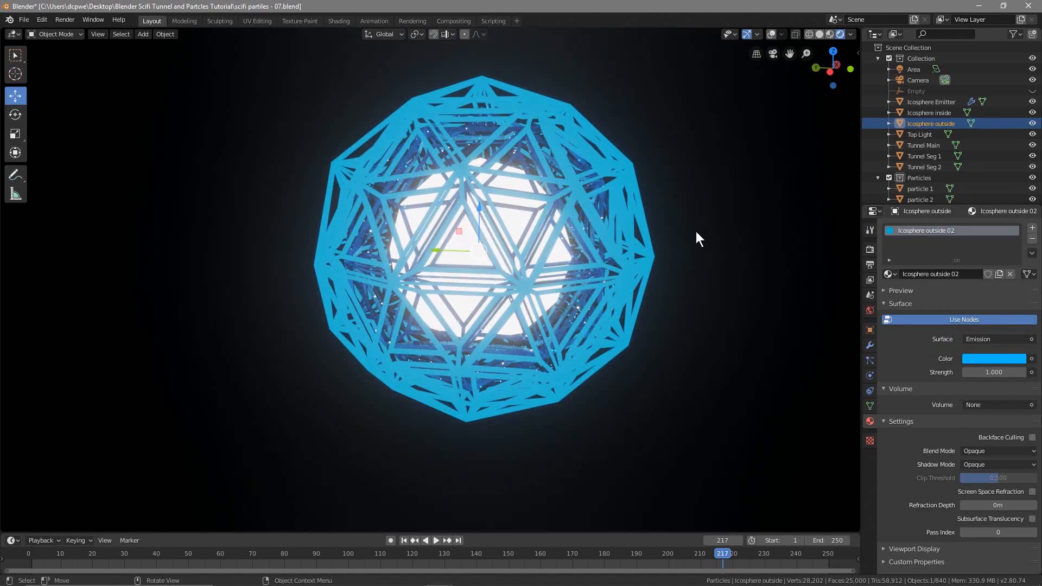
left_click(987, 338)
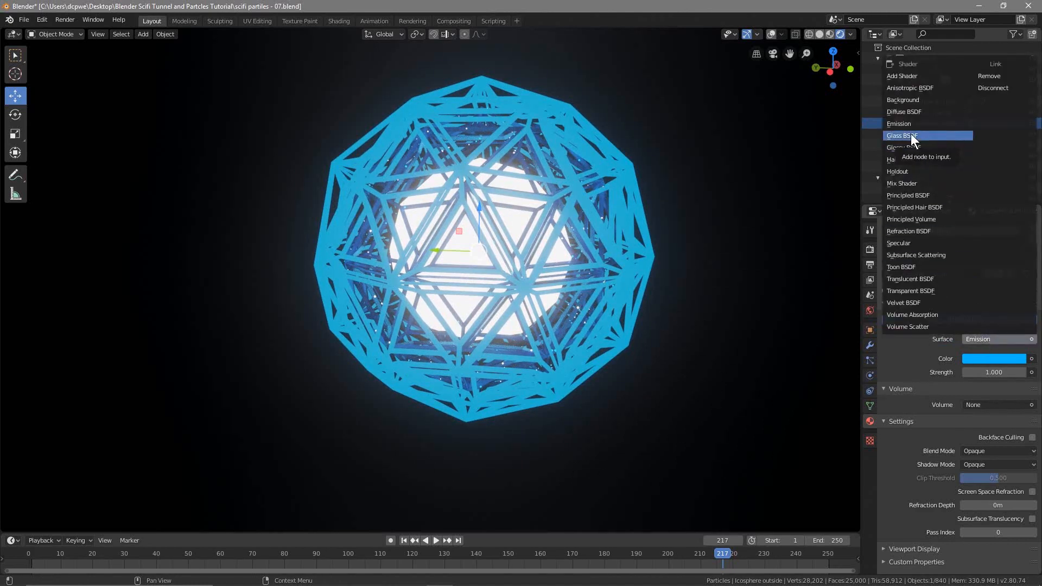
left_click(912, 197)
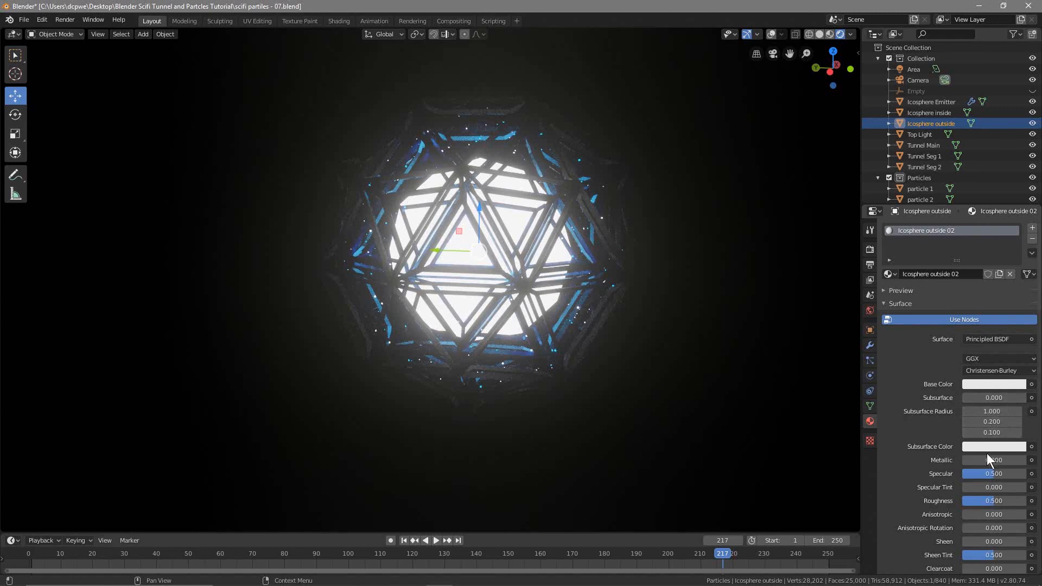
Step: Give the Icosphere outside 02 material a metallic value of 1, a roughness of 0.35 and a purple base color
left_click_drag(972, 460, 1025, 461)
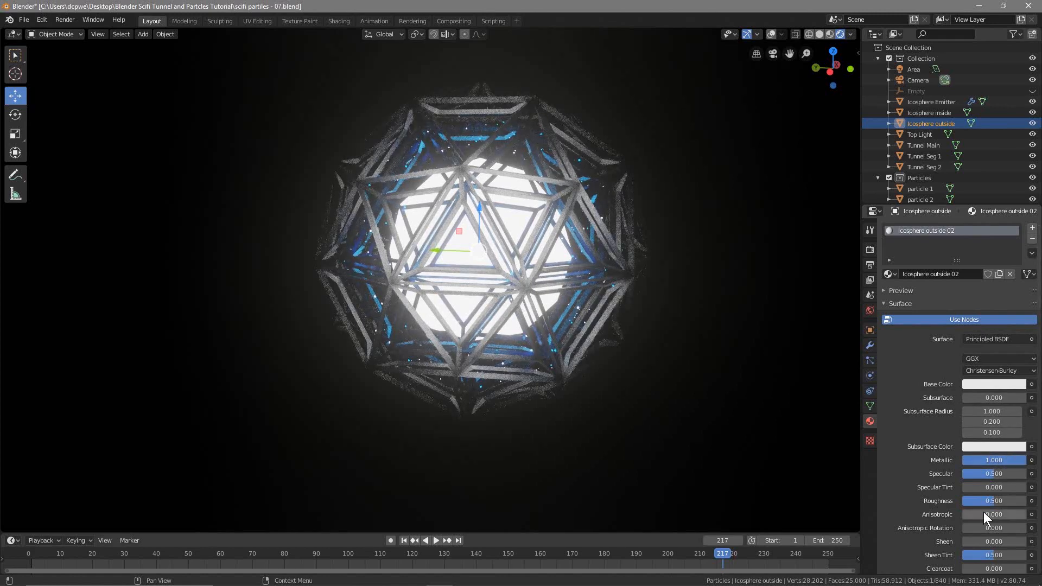
mouse_move(991, 504)
left_mouse_down()
mouse_move(1020, 504)
mouse_move(984, 501)
left_mouse_up()
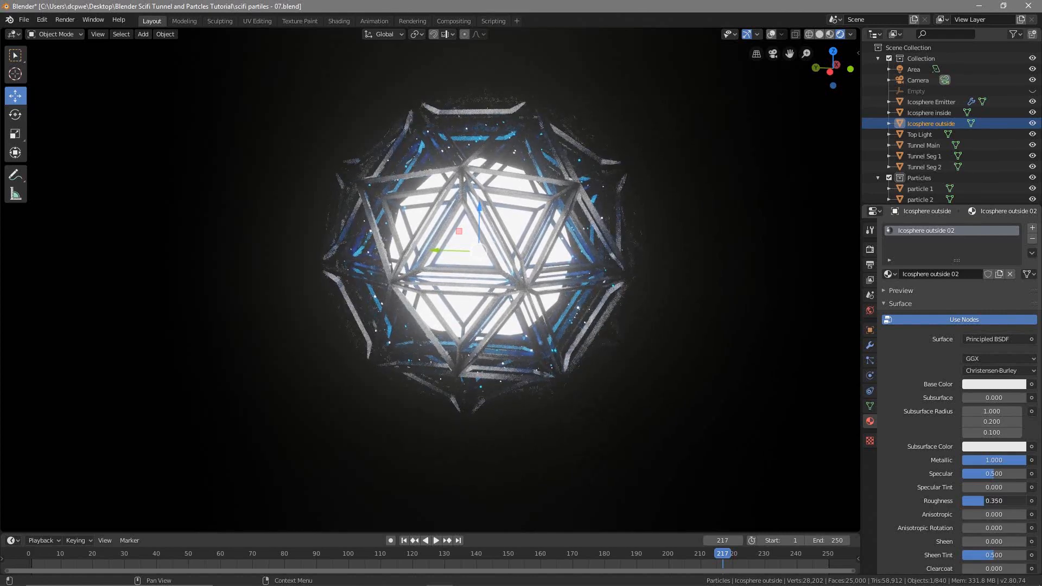
left_click(1000, 383)
mouse_move(970, 266)
left_mouse_down()
mouse_move(939, 251)
mouse_move(947, 242)
mouse_move(1006, 248)
mouse_move(1008, 282)
left_mouse_up()
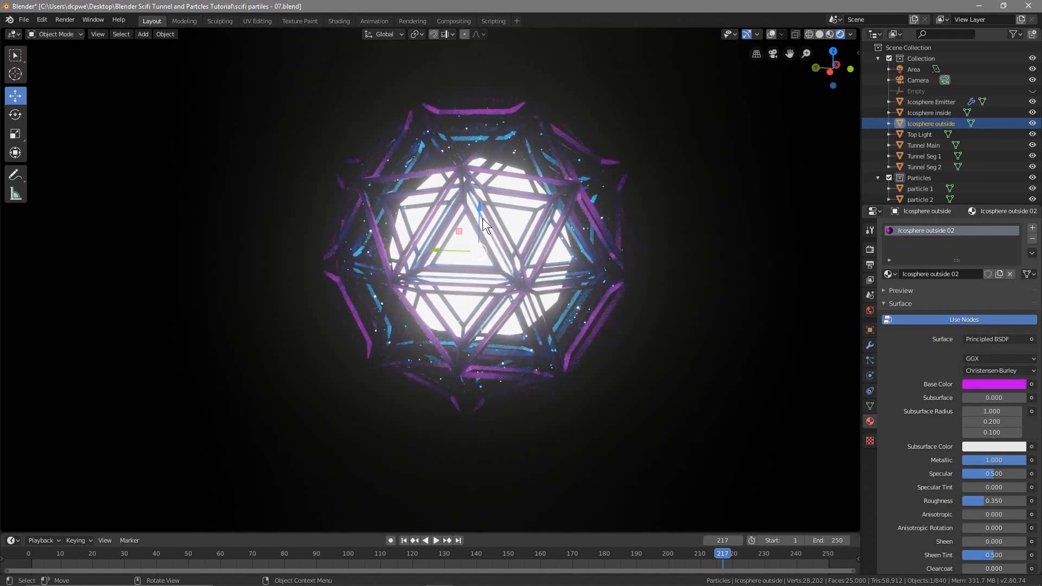
Step: Fine-tune the Icosphere inside material's emission to a near-white color with a strength of 12.1
left_click(940, 102)
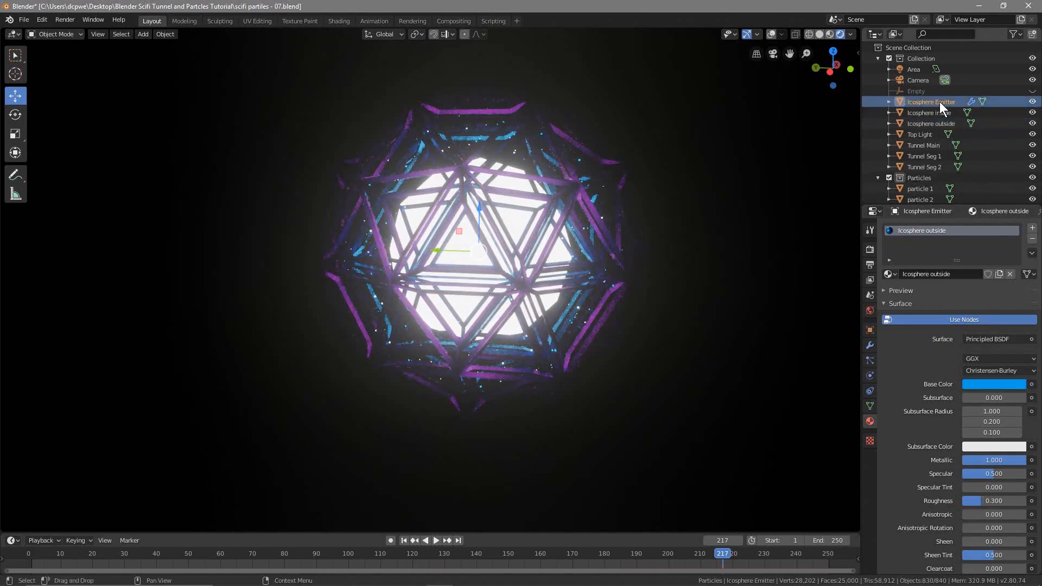
left_click(943, 112)
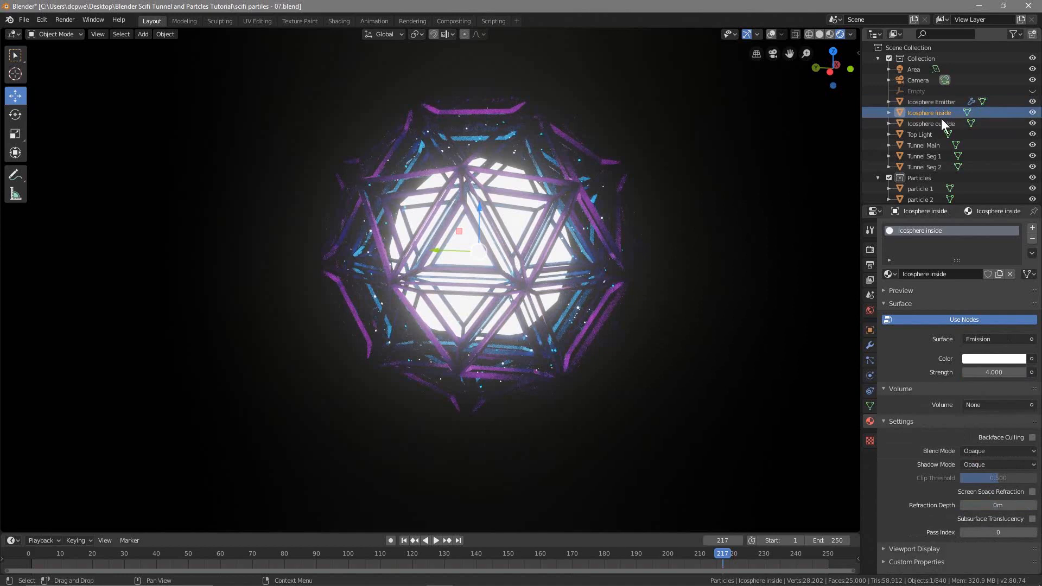
left_click(987, 360)
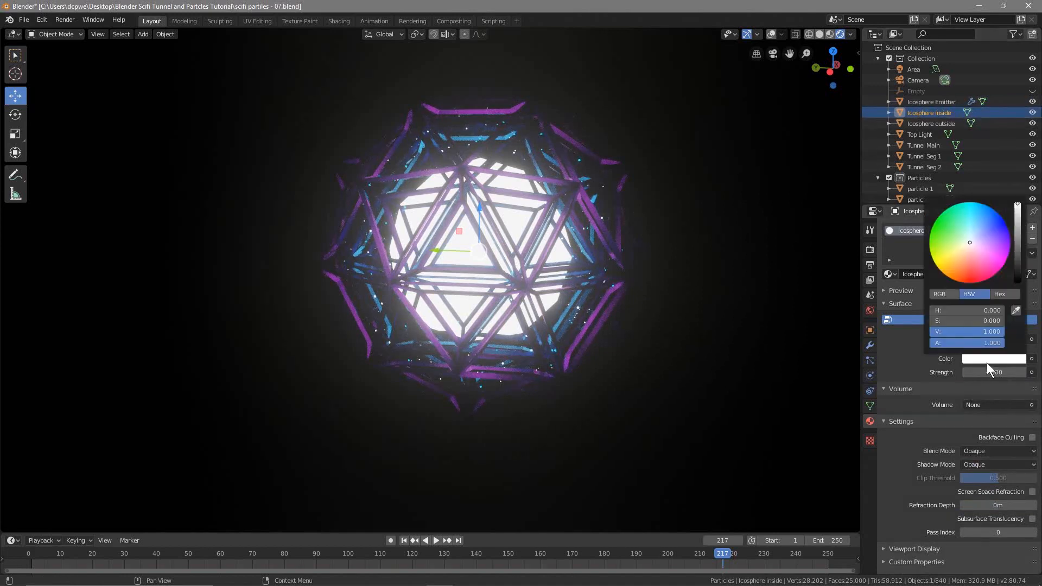
mouse_move(981, 248)
left_mouse_down()
mouse_move(996, 228)
mouse_move(989, 220)
mouse_move(996, 227)
mouse_move(974, 231)
mouse_move(956, 214)
mouse_move(933, 225)
mouse_move(938, 266)
mouse_move(954, 280)
mouse_move(998, 273)
mouse_move(970, 241)
left_mouse_up()
mouse_move(1016, 205)
left_mouse_down()
mouse_move(1017, 281)
mouse_move(1018, 204)
left_mouse_up()
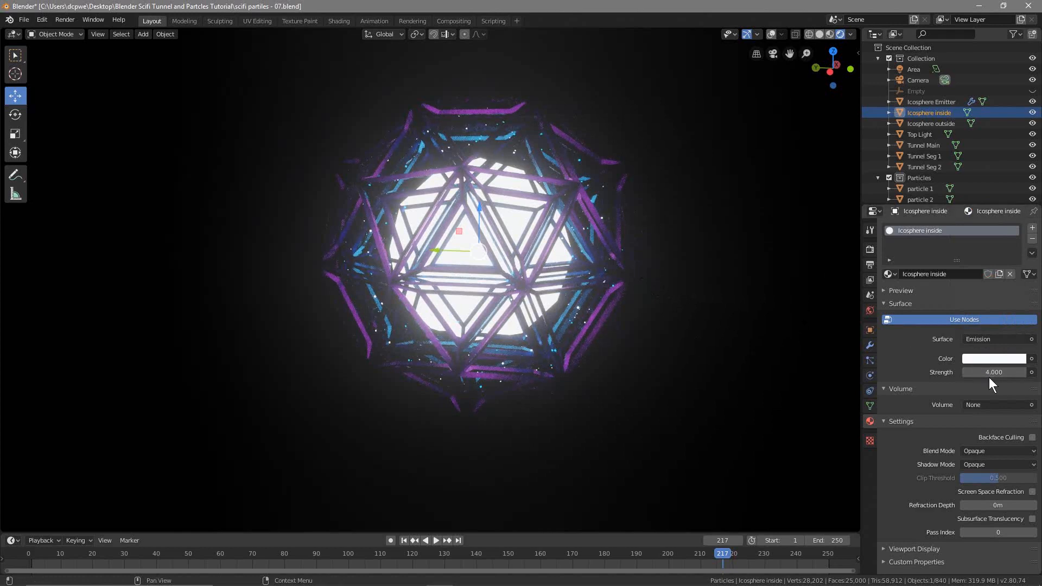
left_click_drag(991, 373, 1013, 373)
Step: Play the animation from the first frame and inspect the particles with Icosphere inside temporarily hidden
middle_click_drag(646, 405, 670, 400)
scroll(670, 400, "down", 2)
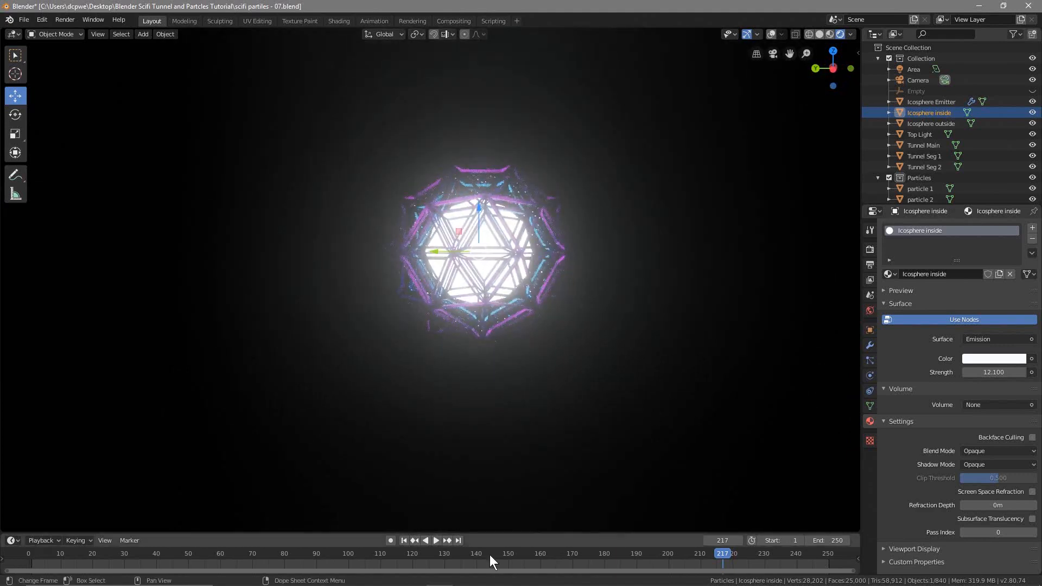
left_click(404, 541)
left_click(436, 540)
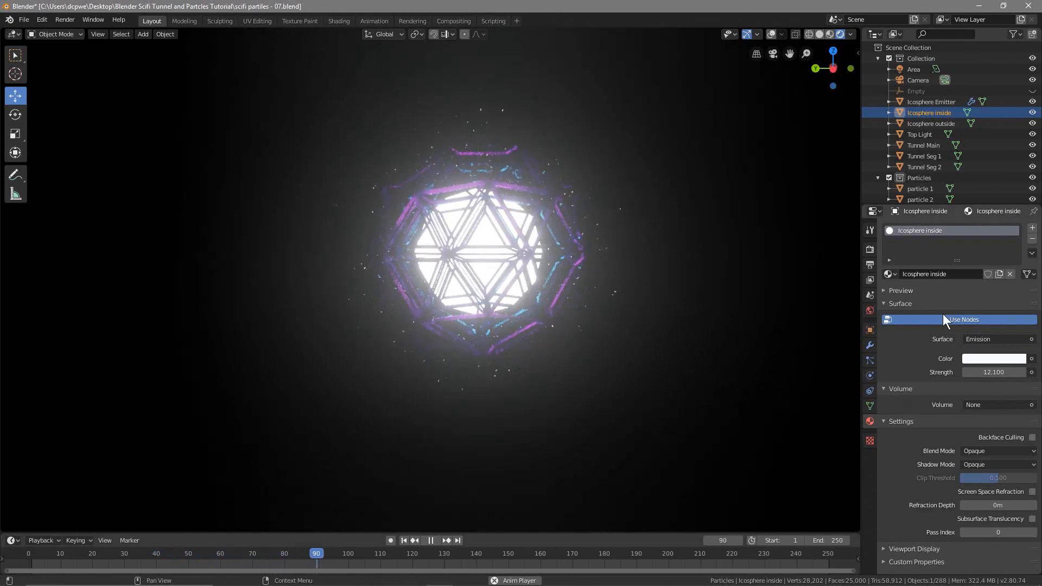
left_click(1033, 112)
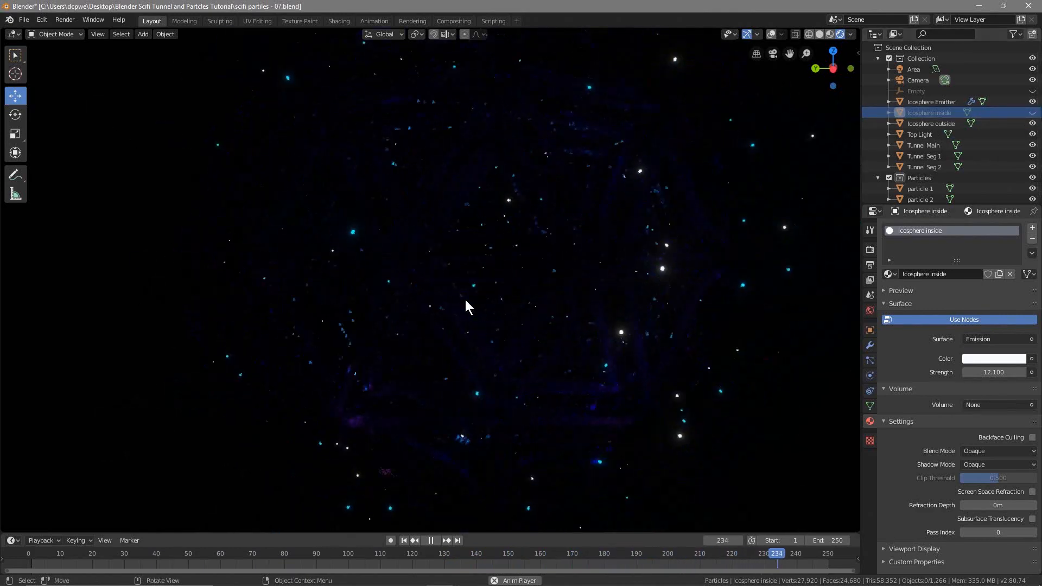
left_click(1032, 112)
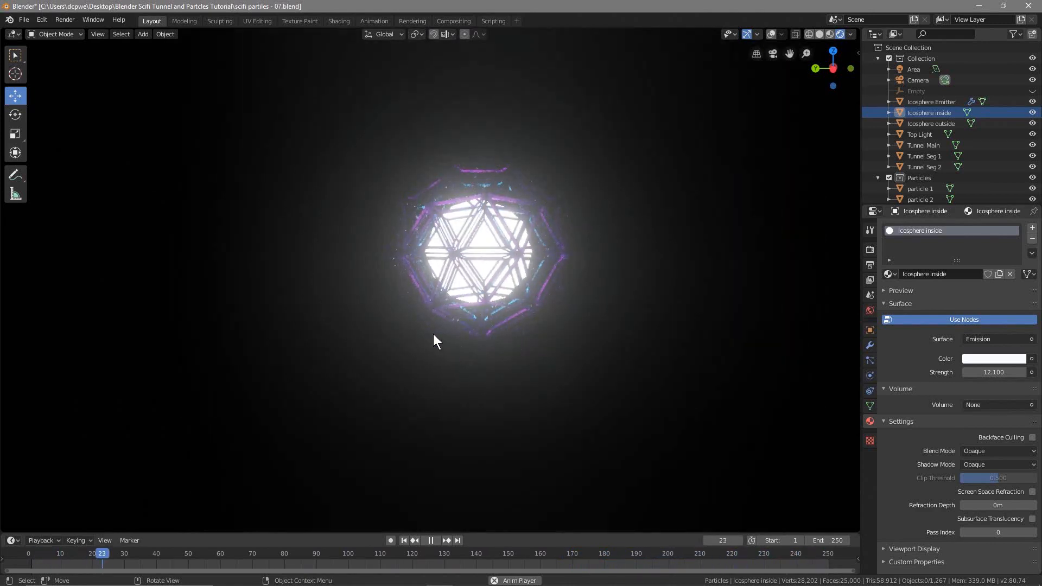
Step: Save the scene file
left_click(24, 20)
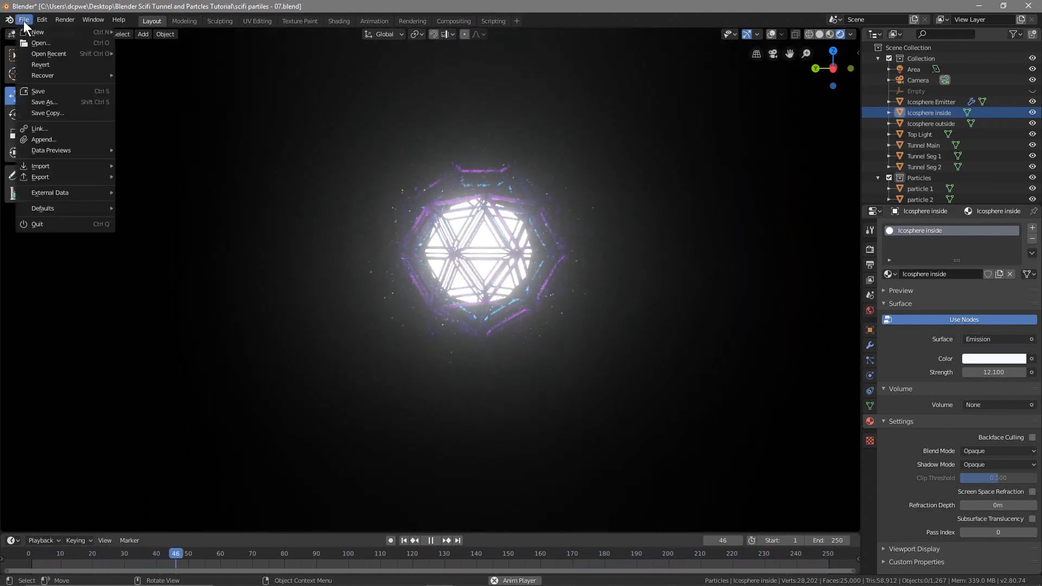
Step: Save the scene file and stop the animation playback
left_click(55, 92)
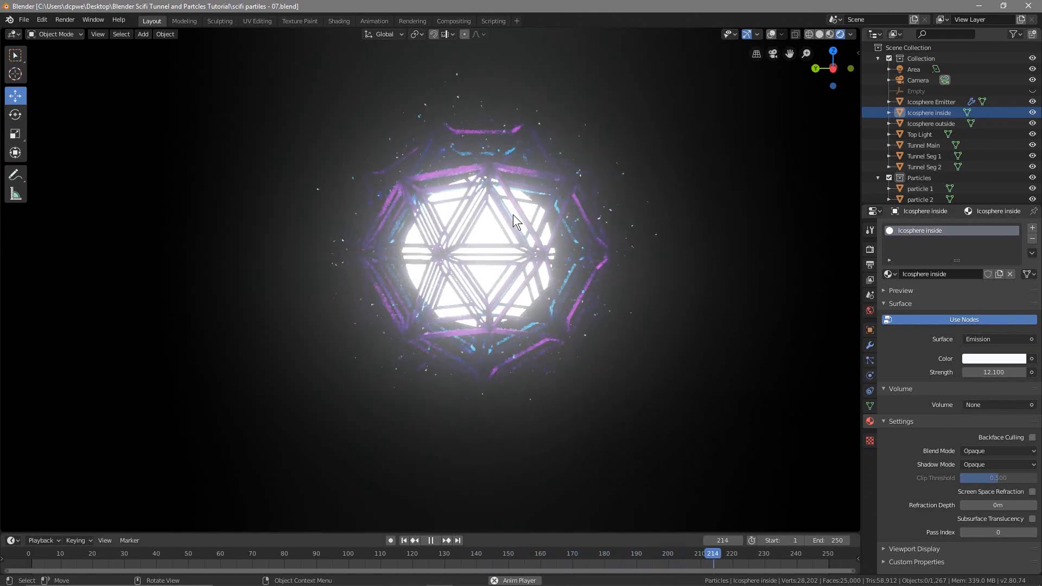
left_click(427, 539)
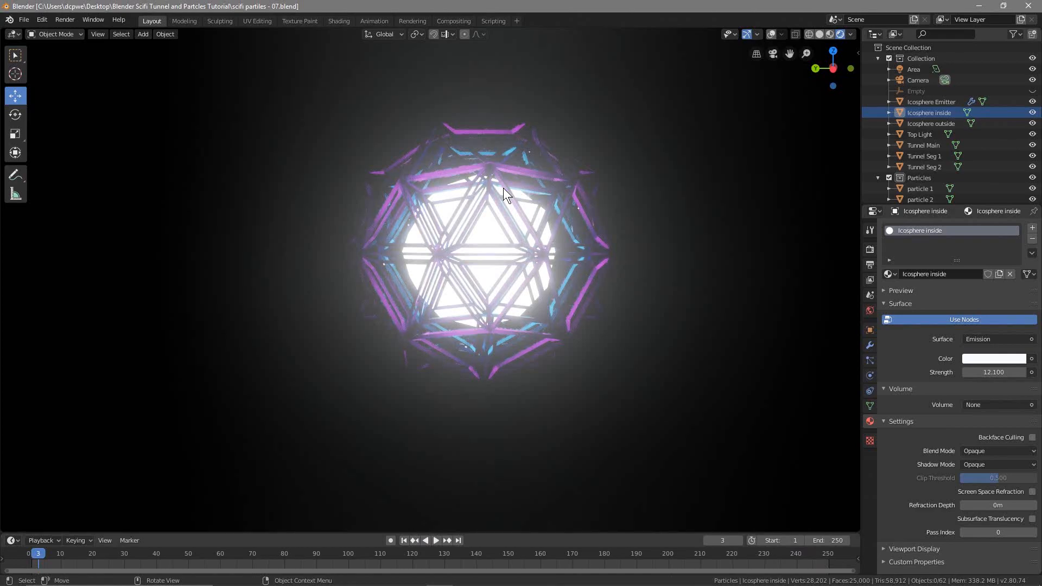
Step: Look through the camera and set the camera's X location to -51 m, outside the tunnel entrance
key("KP_0")
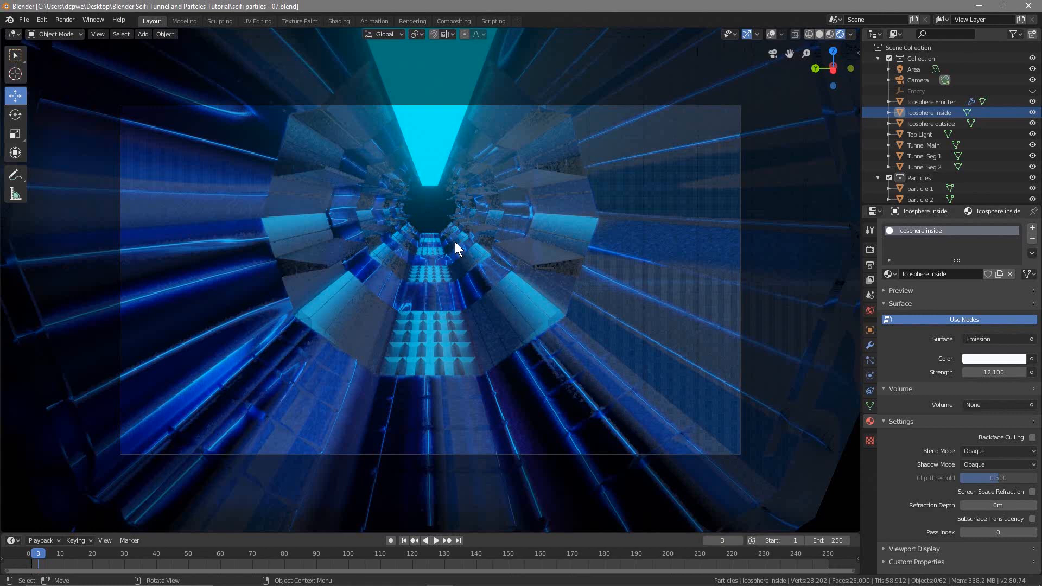
left_click(870, 330)
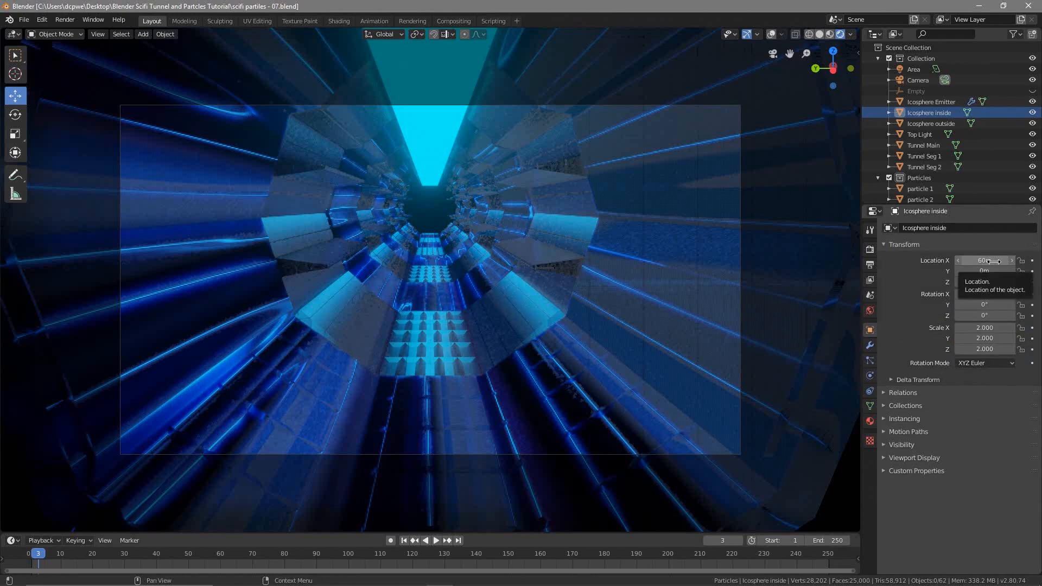
left_click(913, 79)
left_click_drag(985, 261, 937, 261)
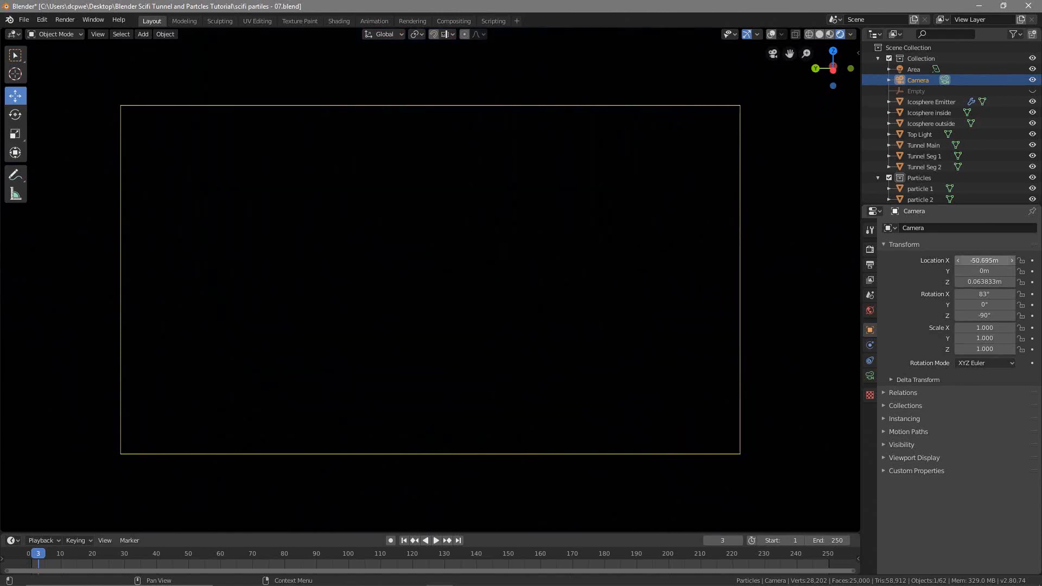
mouse_move(937, 260)
left_mouse_down()
mouse_move(961, 260)
mouse_move(935, 261)
left_mouse_up()
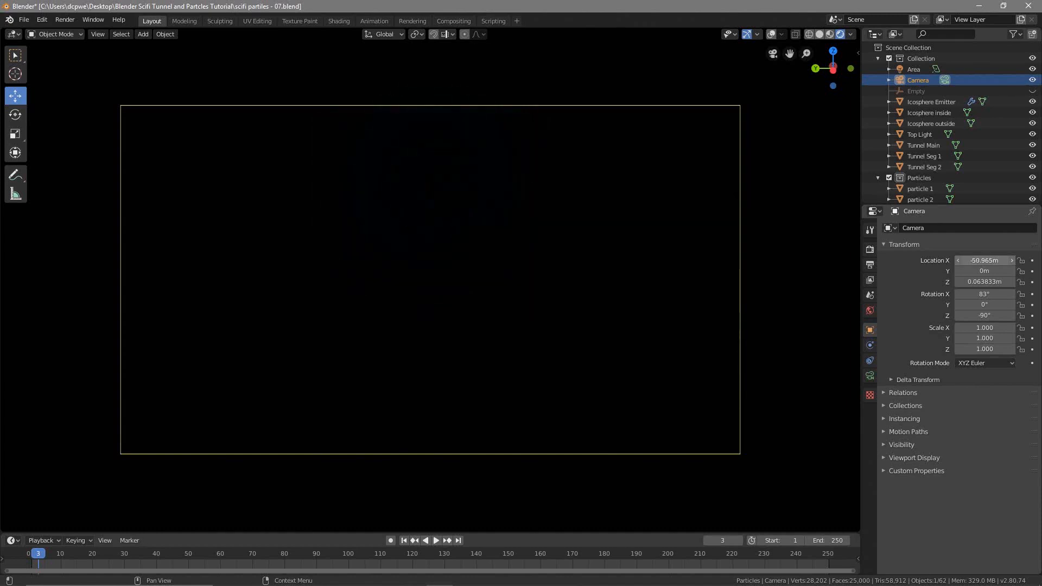
left_click(968, 261)
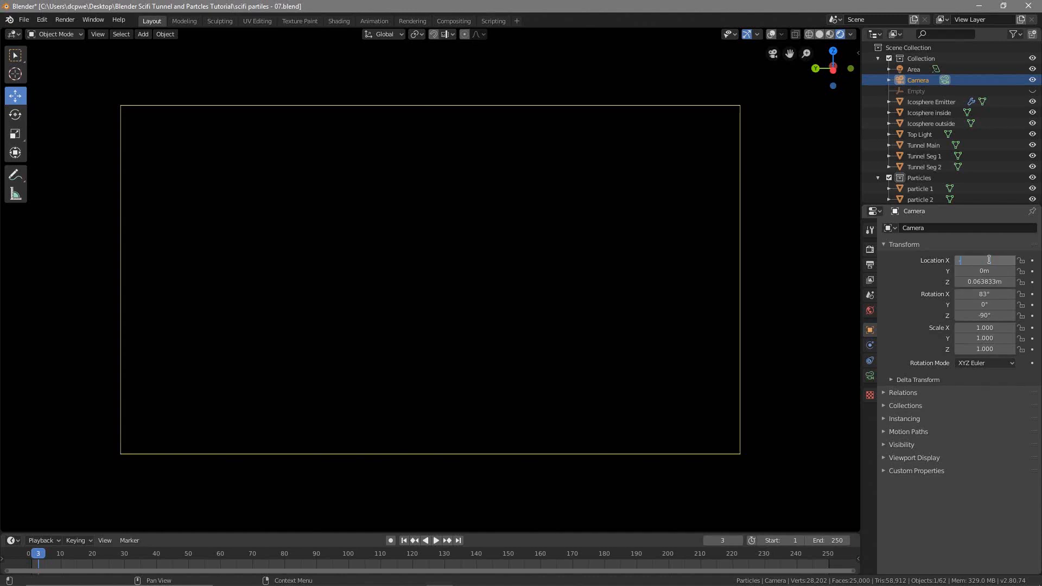
key("Return")
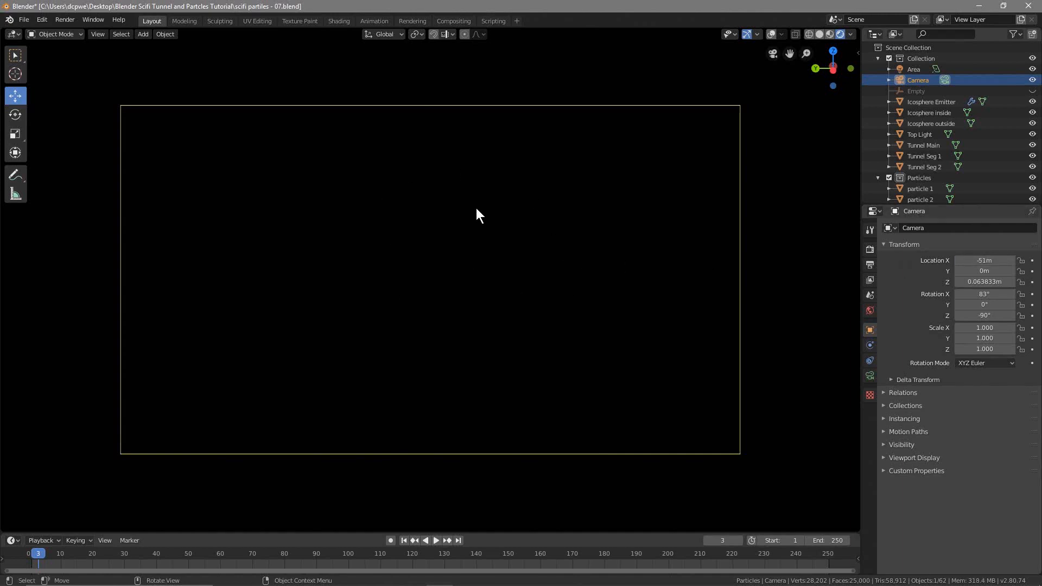
left_click_drag(985, 261, 989, 261)
left_click(974, 260)
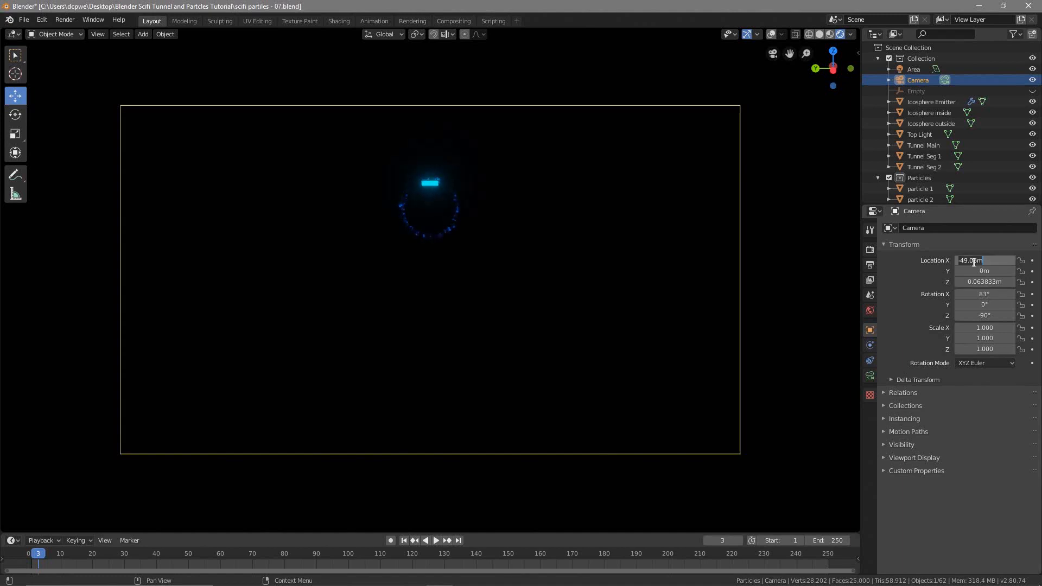
key("BackSpace")
key("Return")
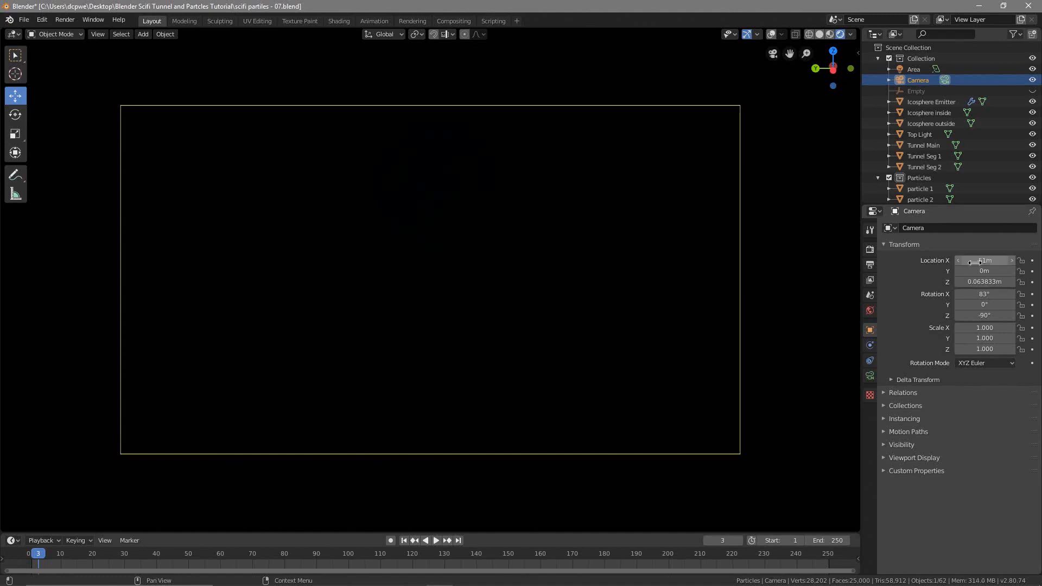
Step: Return the timeline to frame 1 and save the file
left_click_drag(39, 549, 31, 555)
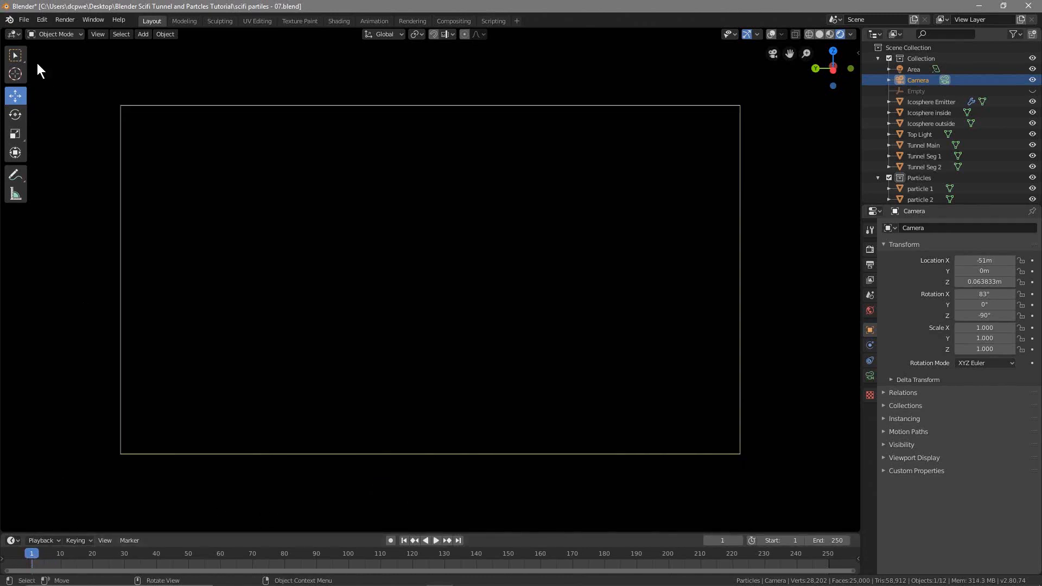
left_click(22, 20)
left_click(29, 90)
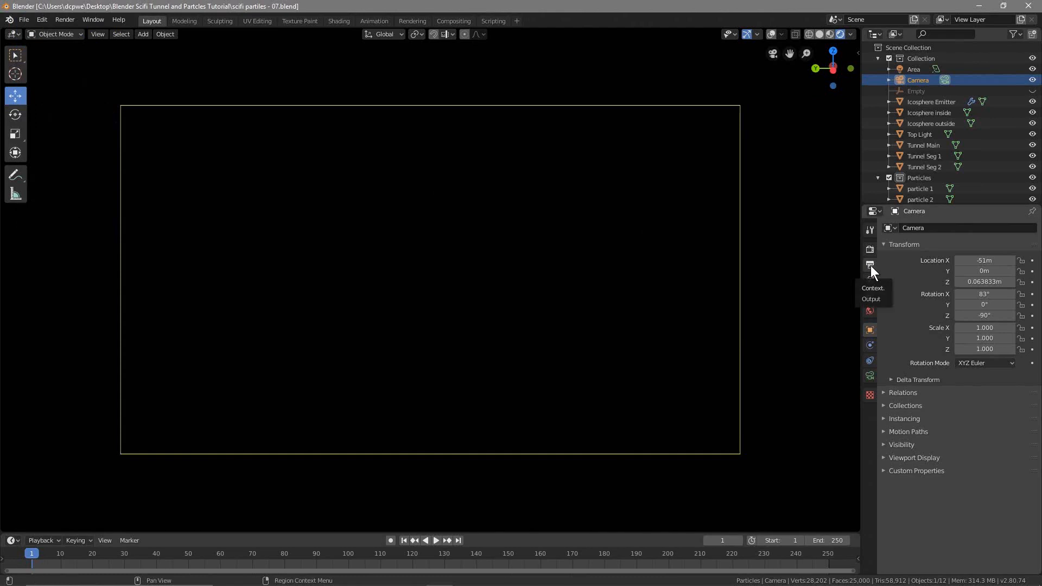
Step: Set the output frame rate to 30 fps
left_click(871, 265)
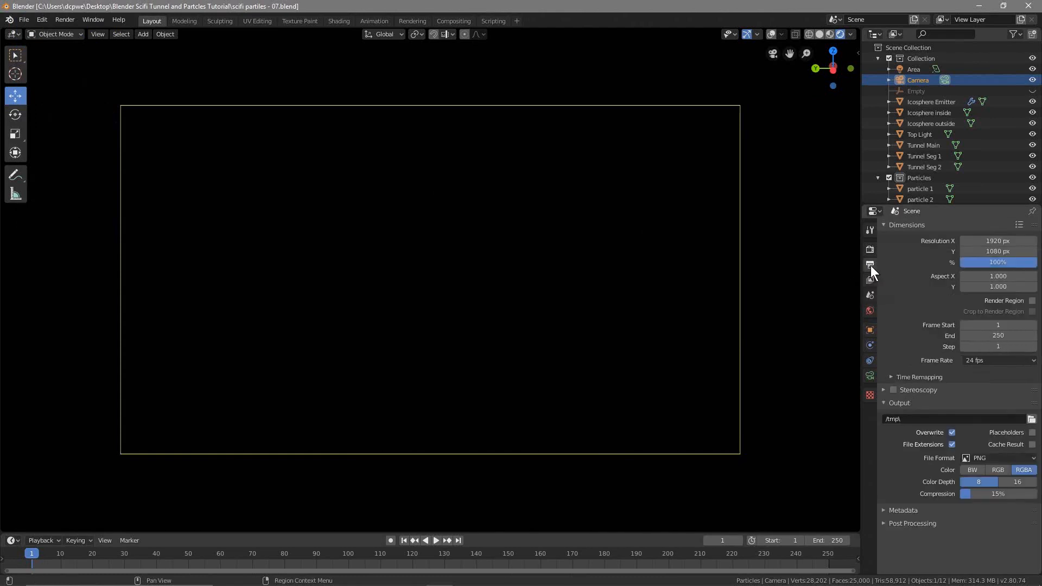
left_click(995, 360)
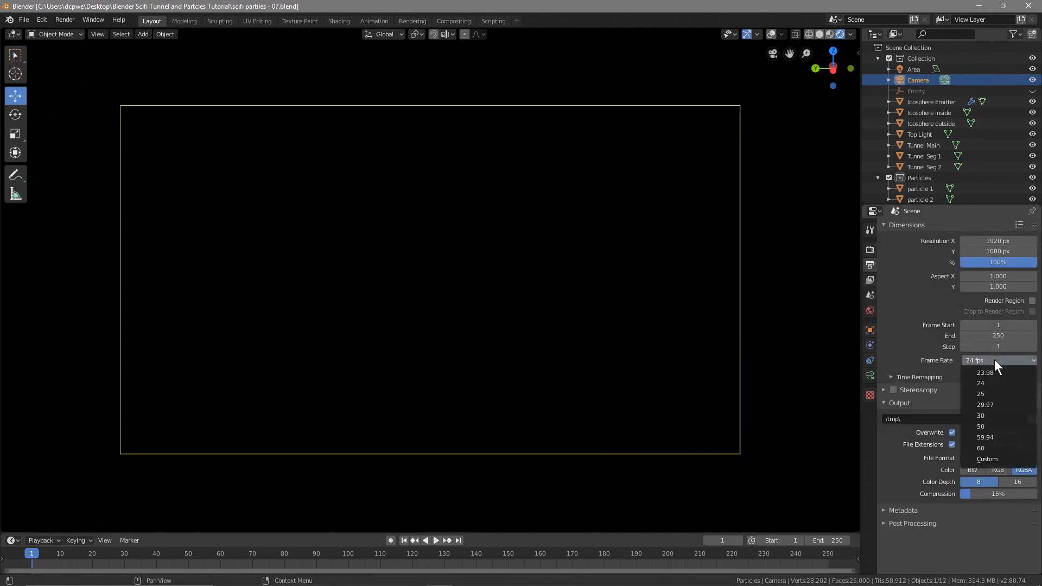
left_click(991, 415)
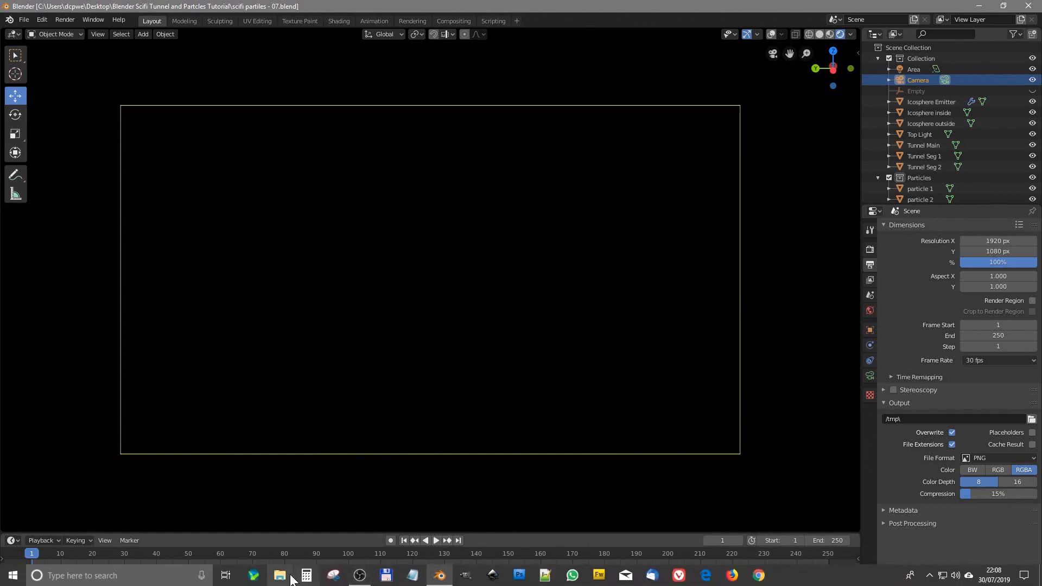
Step: Switch to Calculator, divide 250 frames by 30 to get the clip length in seconds, and close it
left_click(306, 577)
type("252")
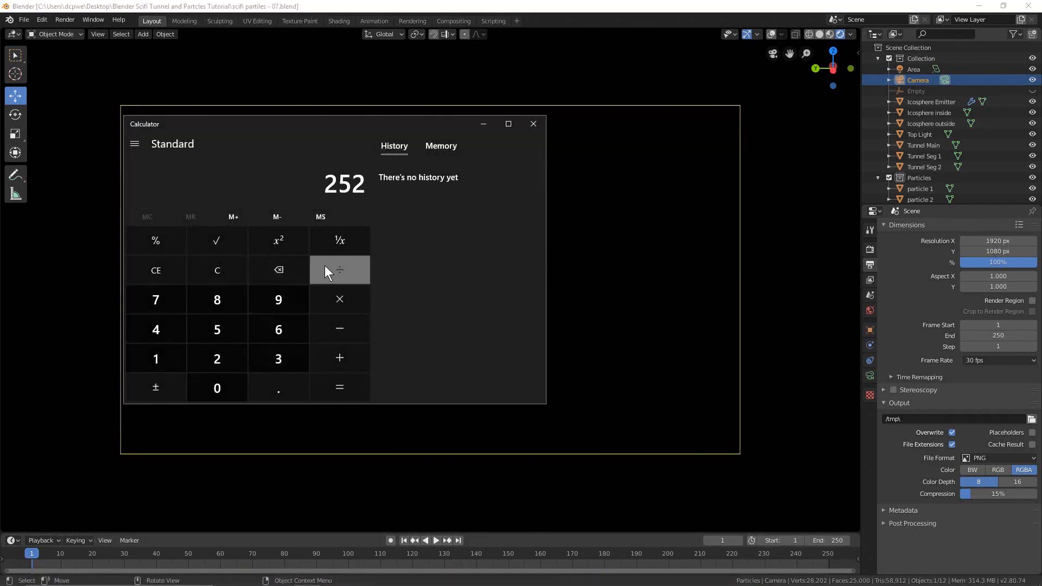
left_click(219, 268)
left_click(235, 361)
left_click(217, 331)
left_click(230, 382)
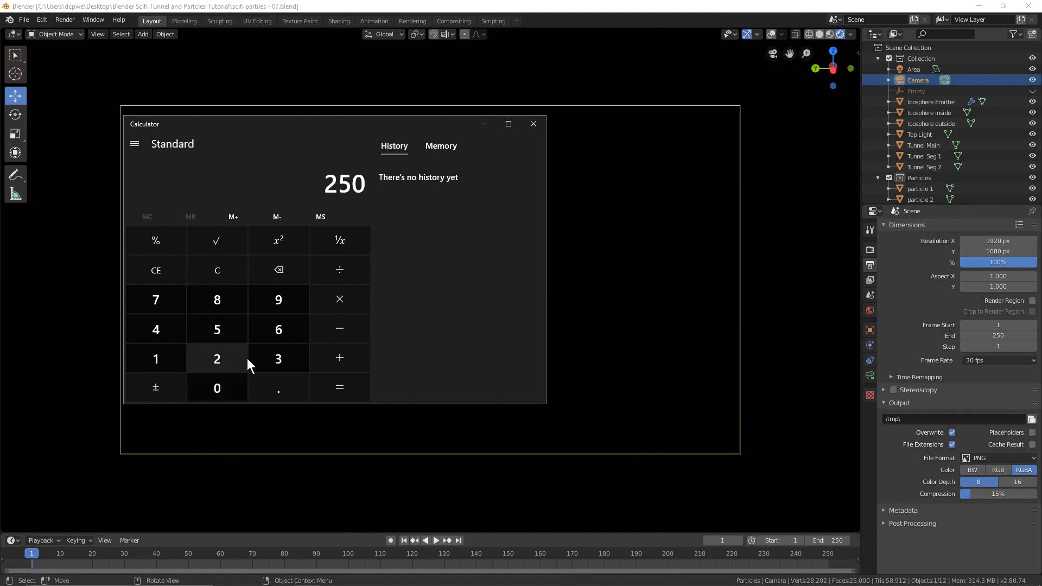
left_click(338, 278)
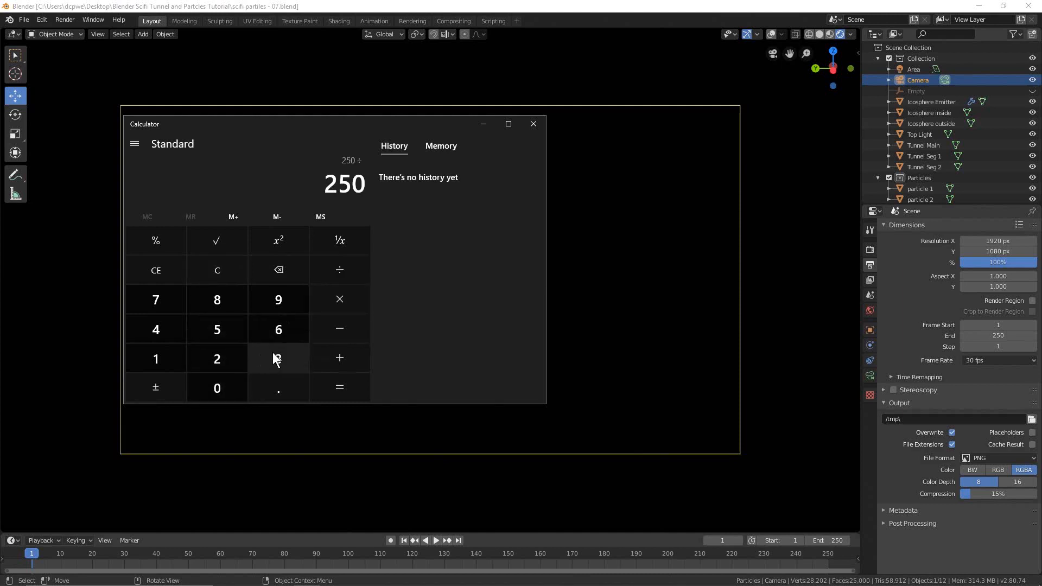
left_click(274, 357)
left_click(219, 389)
left_click(336, 387)
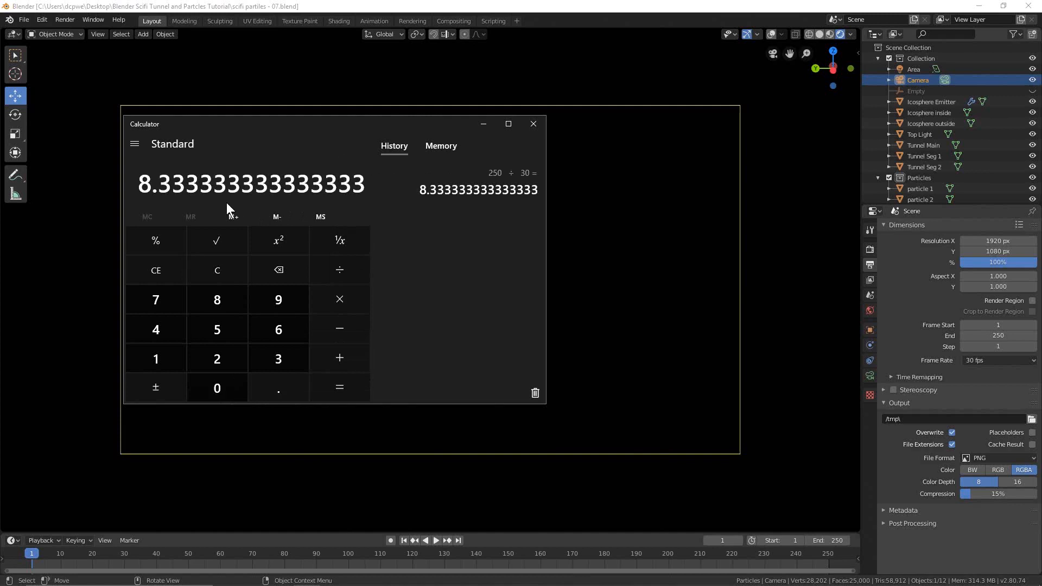
left_click(533, 124)
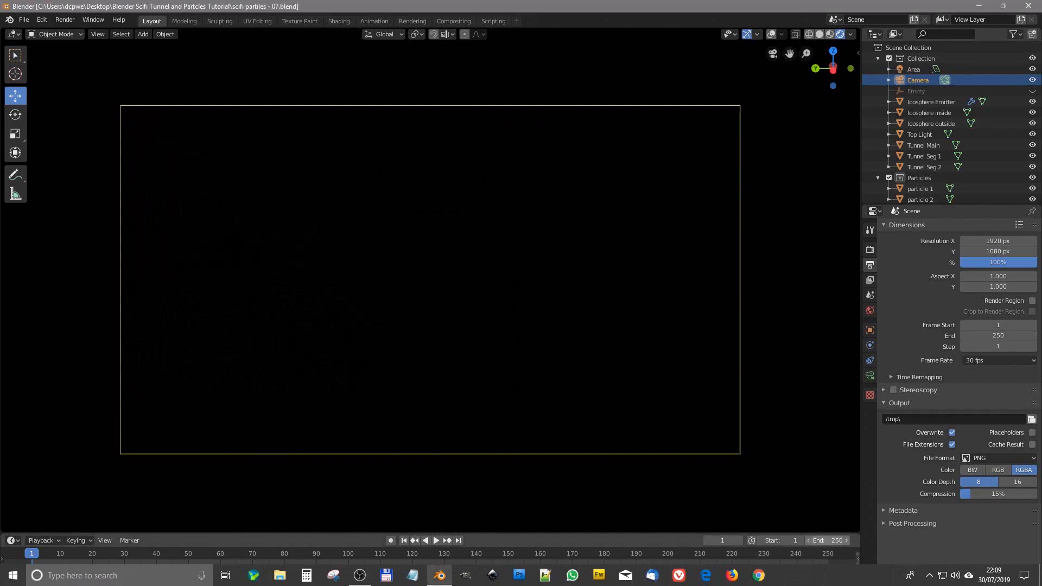
Step: Set the animation's end frame to 300 and fit the whole frame range in the timeline
left_click(836, 541)
type("300")
key("Return")
scroll(469, 561, "down", 4)
scroll(469, 562, "up", 2)
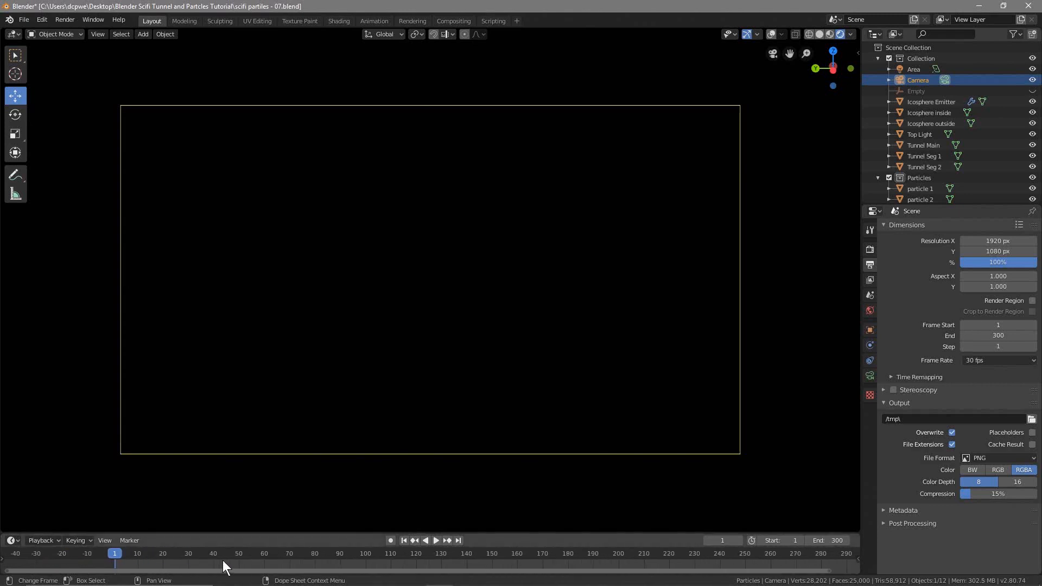
middle_click_drag(282, 563, 219, 565)
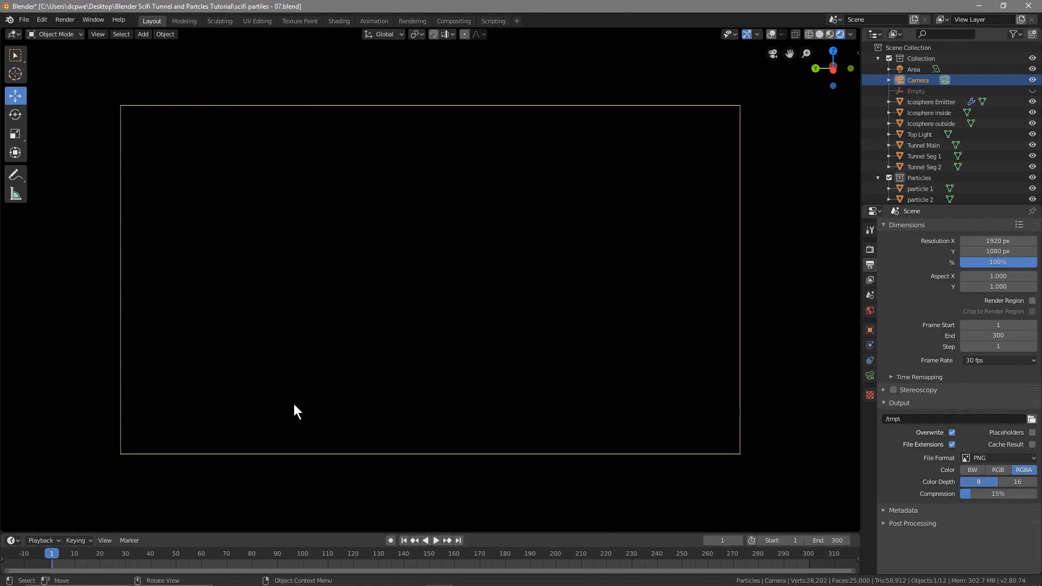
Step: Enable automatic keyframing and keyframe the camera's location and rotation at frame 1
left_click(391, 541)
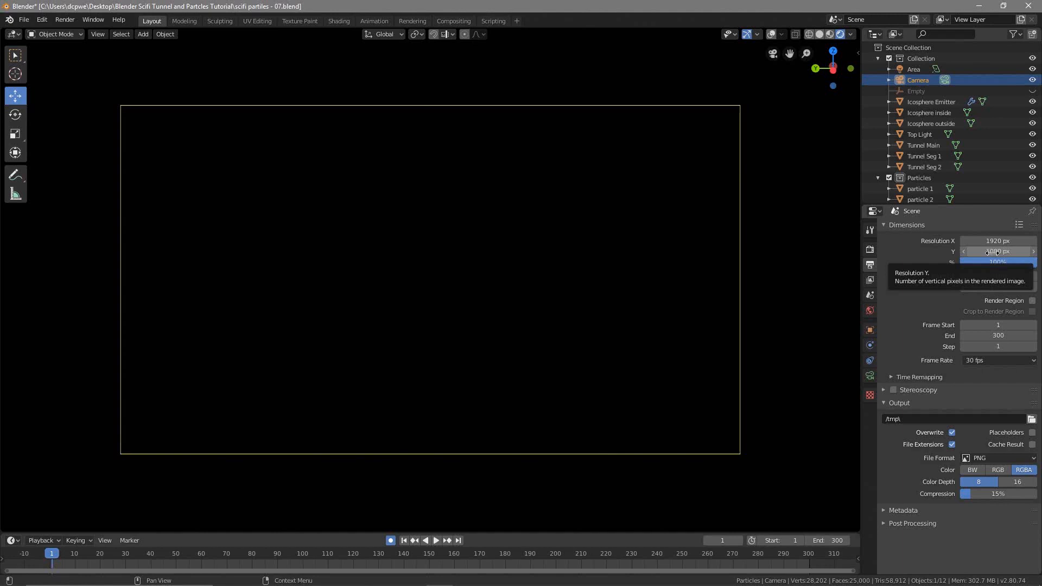
left_click(869, 329)
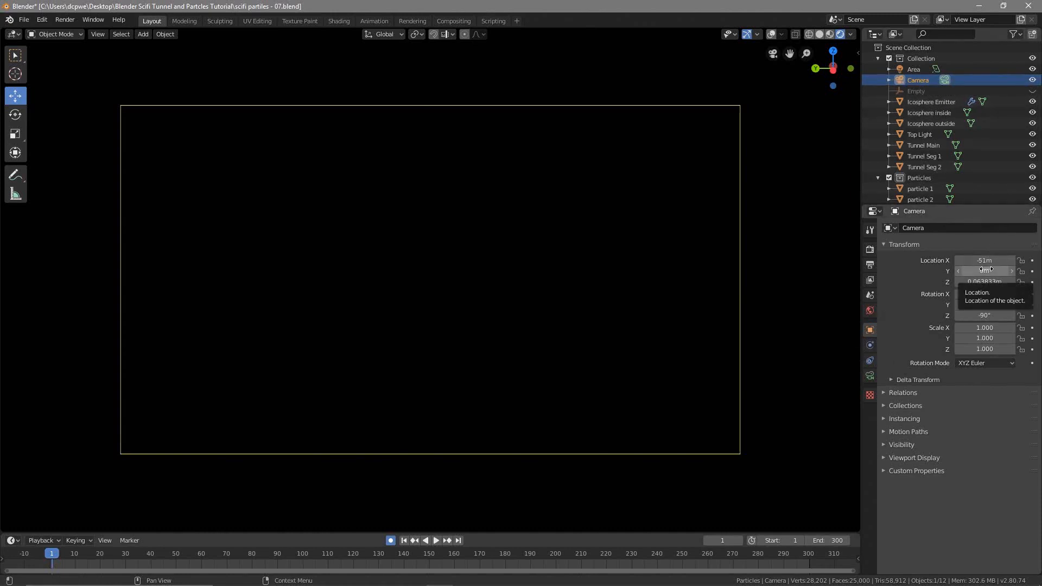
key("i")
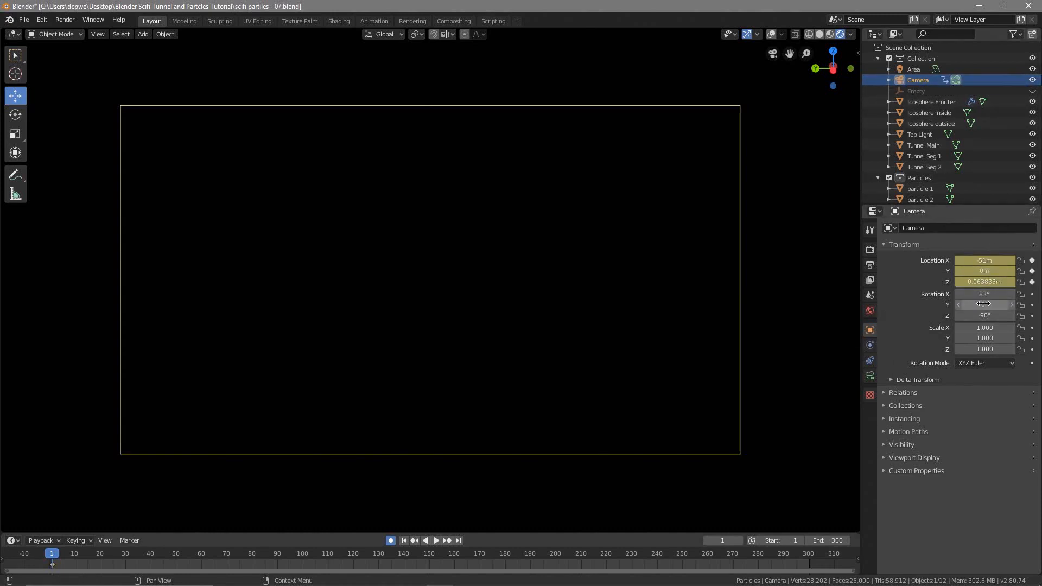
key("i")
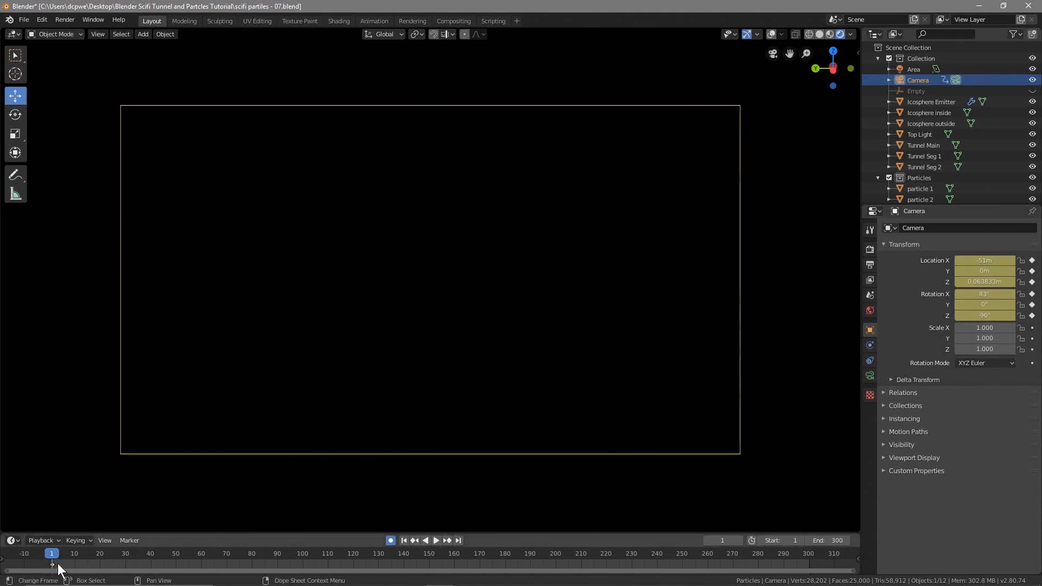
Step: Keyframe the camera's X location at 29 m on frame 90
key("space")
left_click_drag(52, 554, 278, 567)
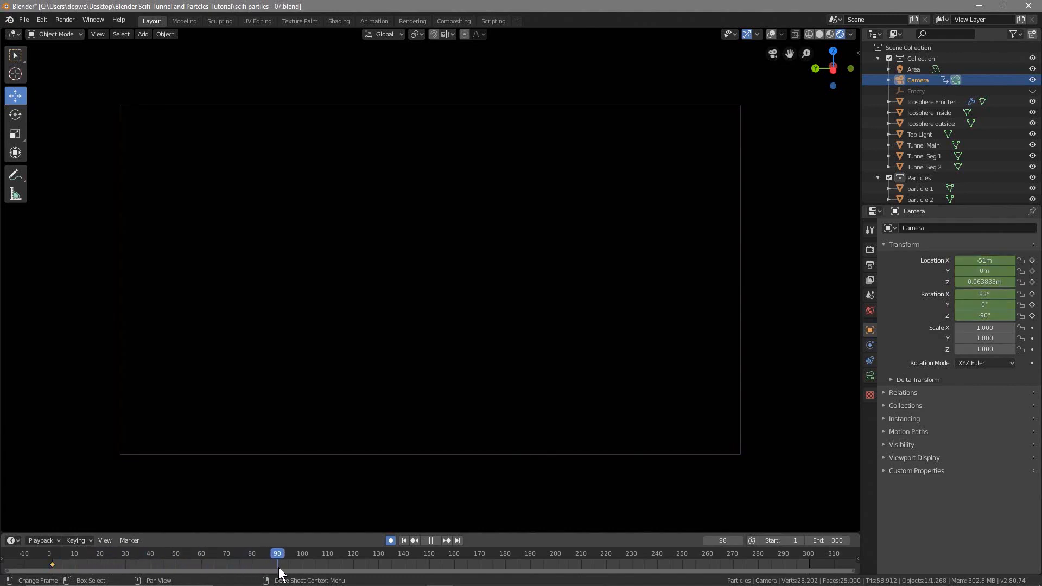
left_click_drag(979, 260, 1010, 261)
key("i")
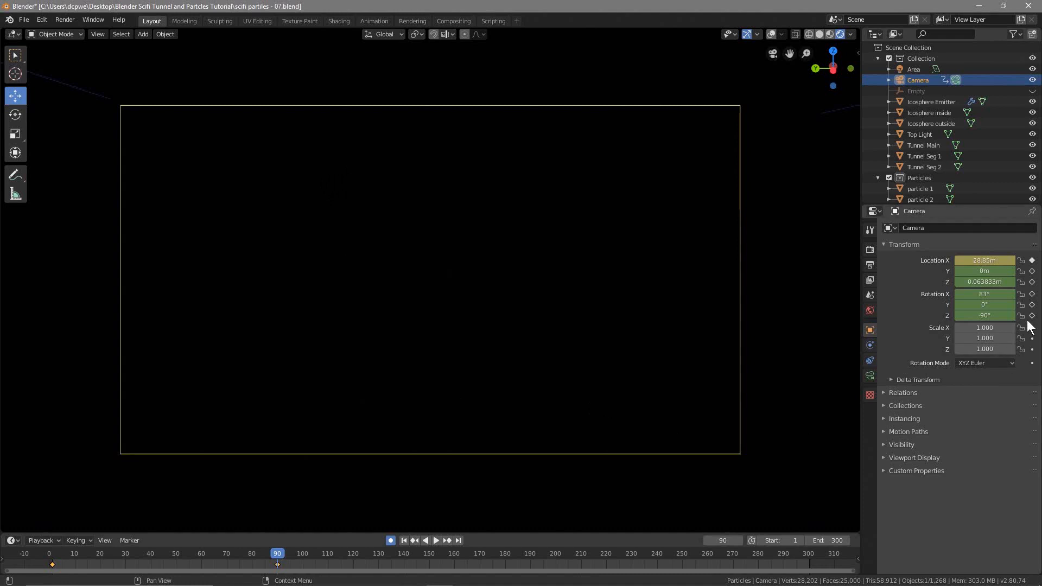
left_click_drag(984, 260, 988, 260)
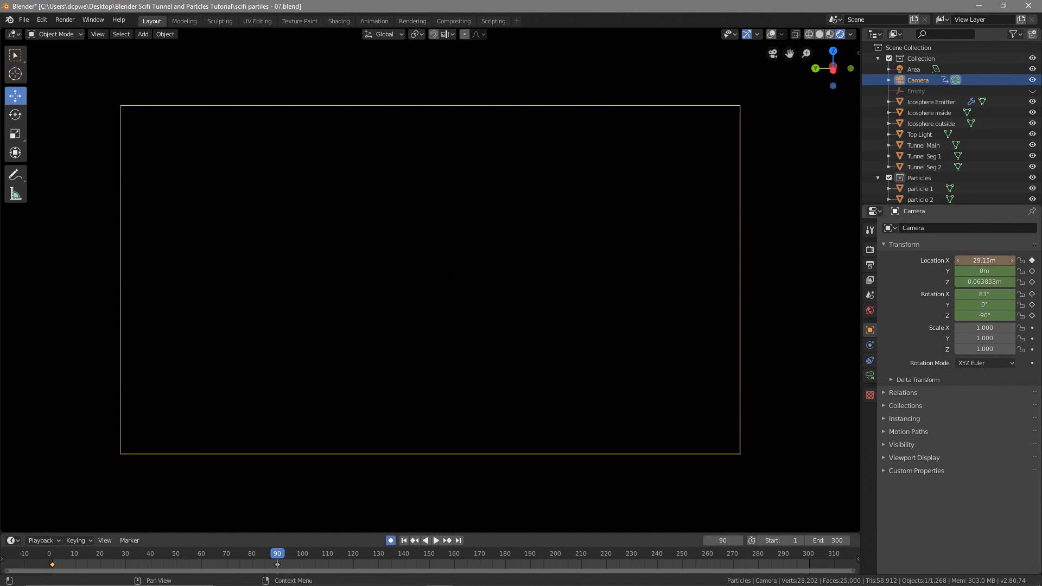
left_click(984, 261)
type("29")
key("Return")
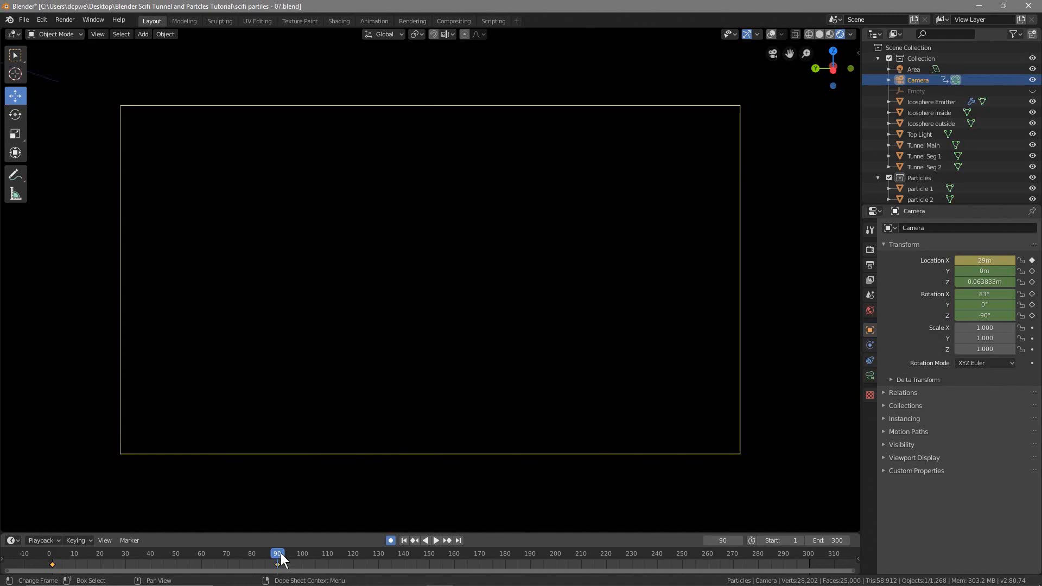
Step: Keyframe the camera's location at frame 150, with X at about 40.36 m and Z at about 2.22 m to centre the icosphere
key("space")
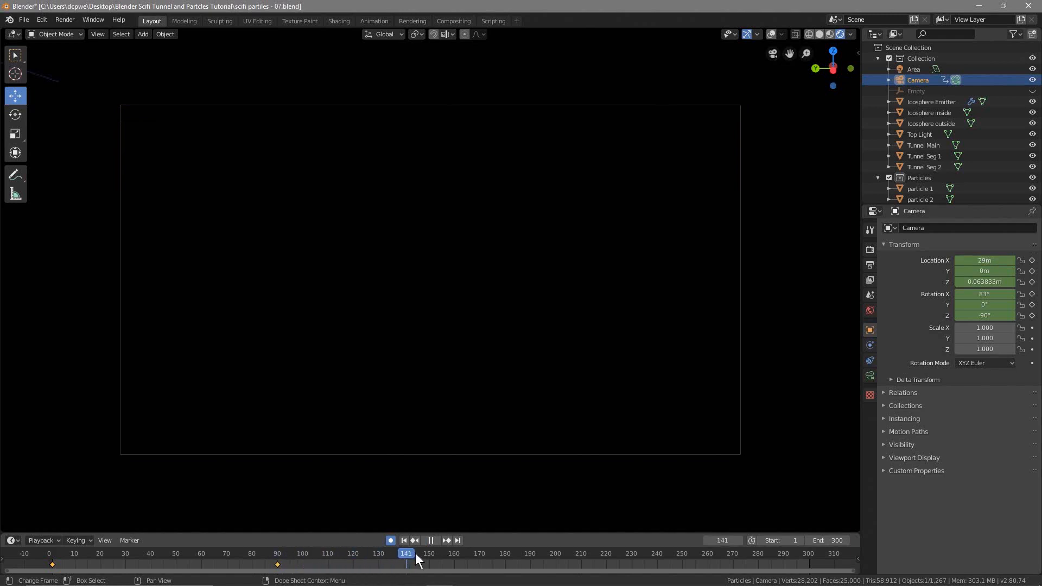
key("space")
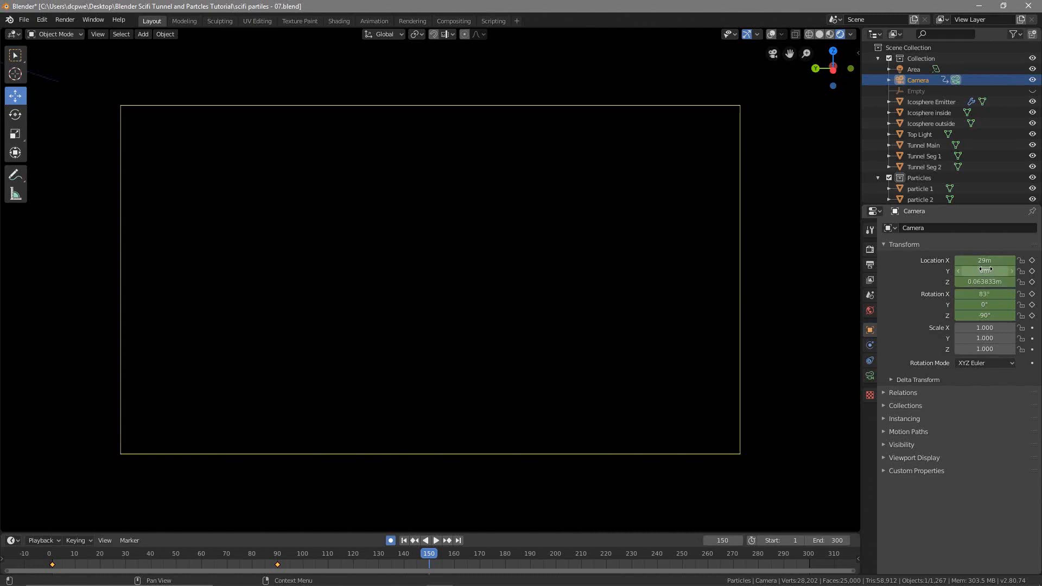
key("i")
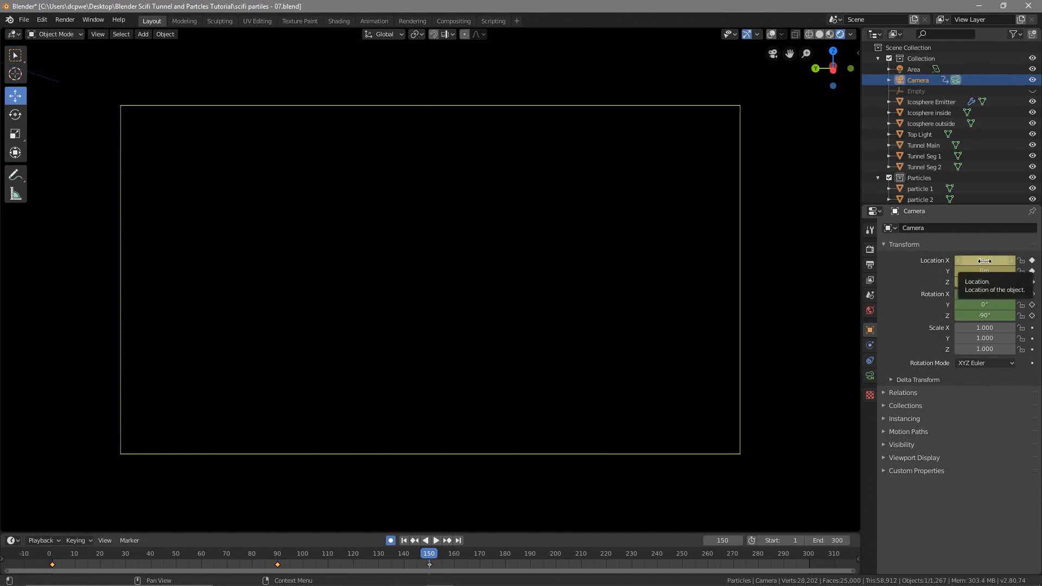
left_click_drag(984, 261, 1004, 260)
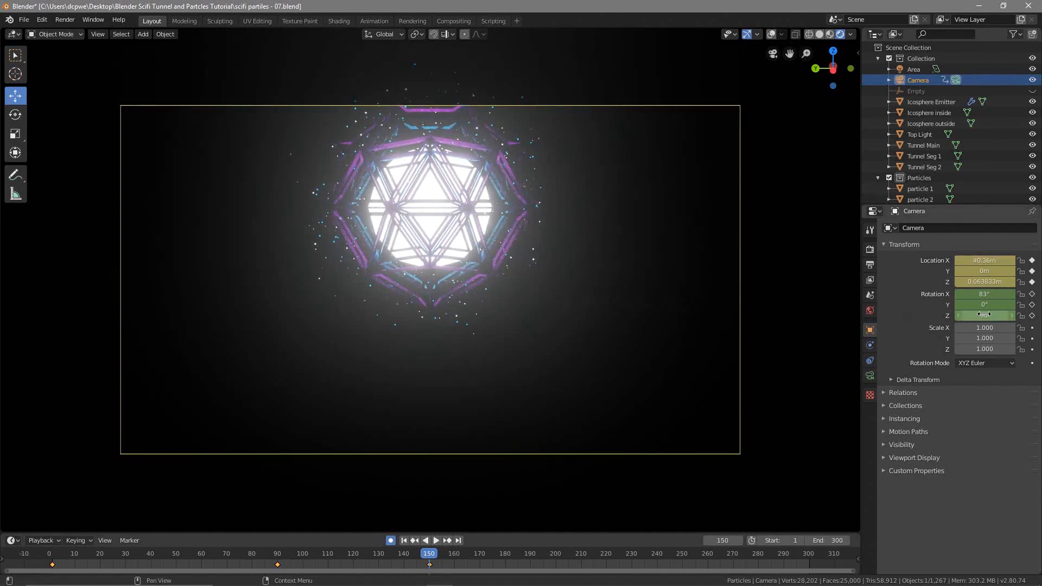
left_click_drag(986, 277, 1011, 281)
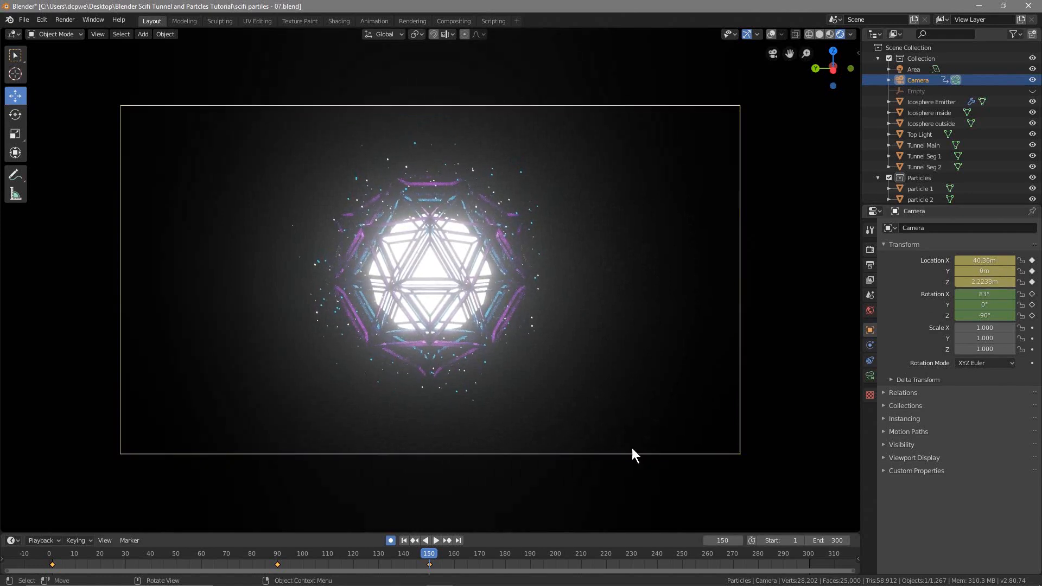
Step: Return to the start of the timeline and save a new version of the file as "scifi partiles - 08.blend"
mouse_move(429, 560)
left_mouse_down()
mouse_move(279, 559)
mouse_move(441, 553)
mouse_move(45, 545)
left_mouse_up()
left_click(24, 25)
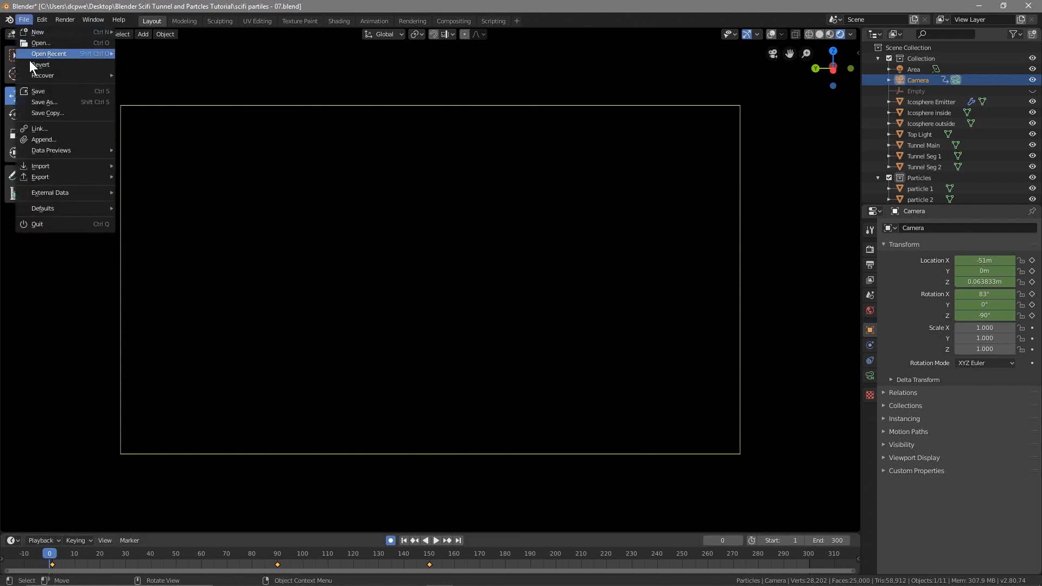
left_click(48, 98)
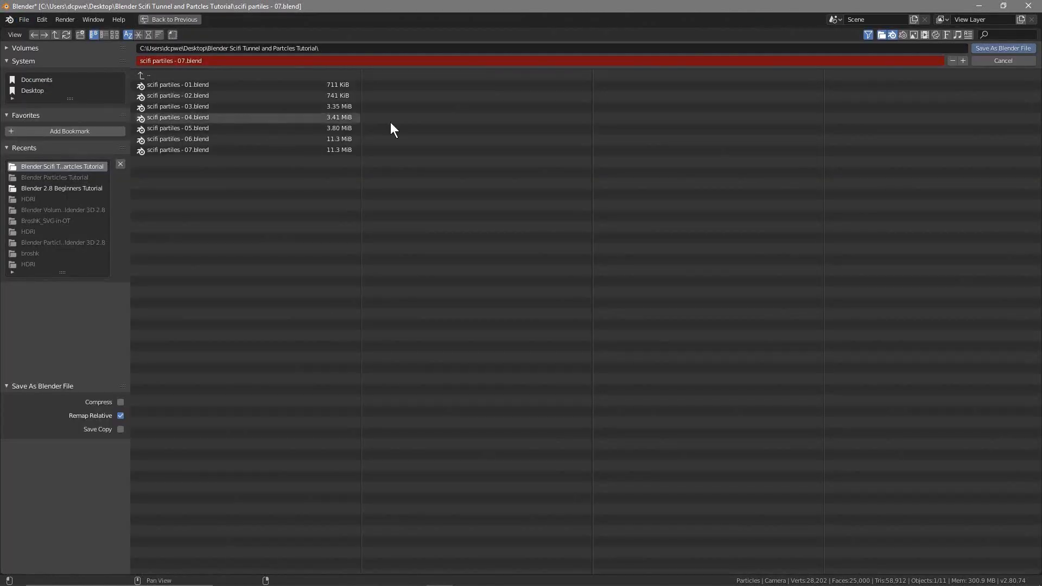
left_click(963, 60)
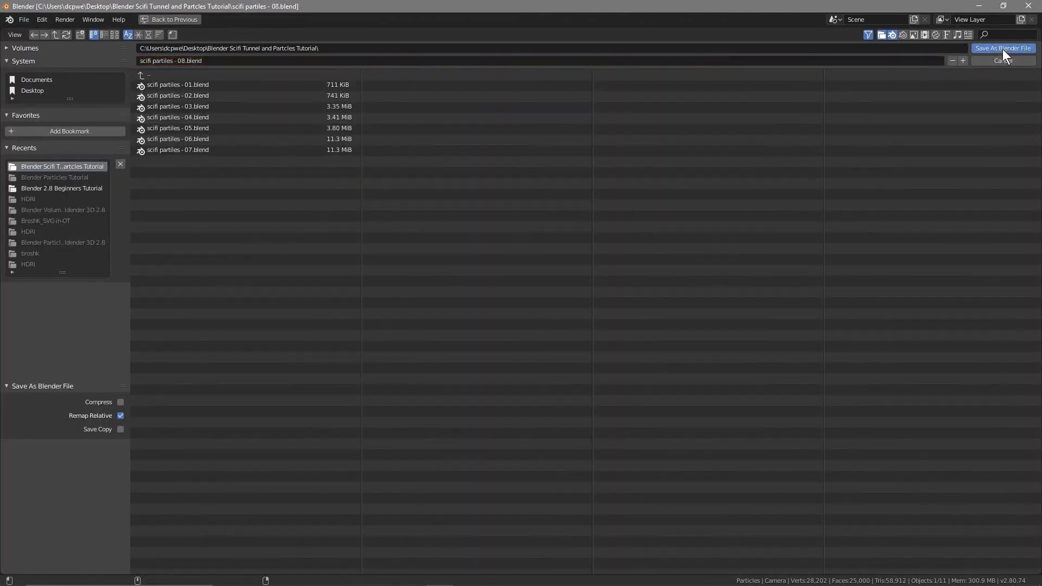
left_click(1002, 48)
Step: Turn off automatic keyframing, play back the camera flight and check the camera's position at frame 90
left_click(395, 541)
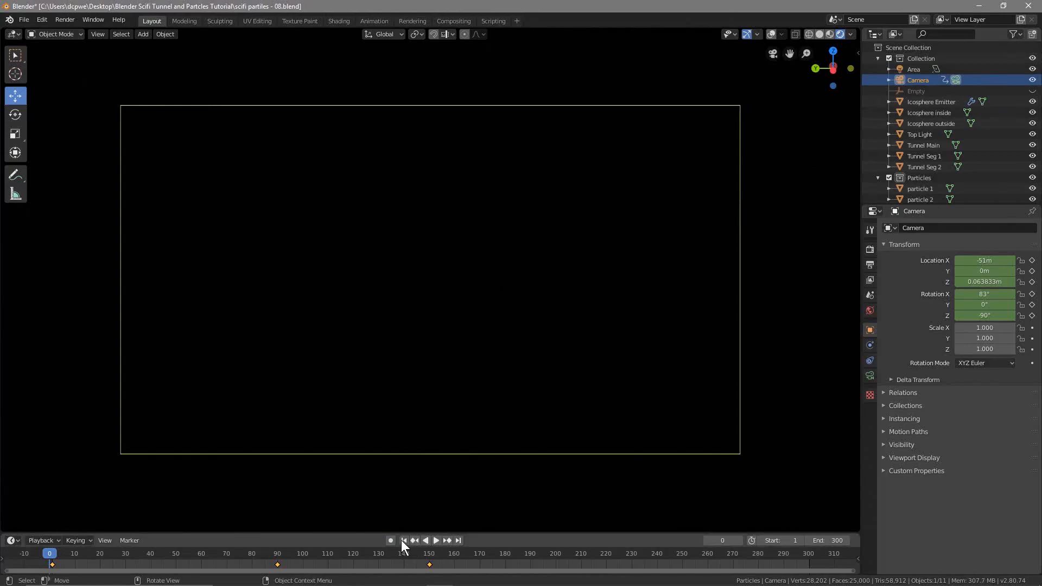
left_click(434, 541)
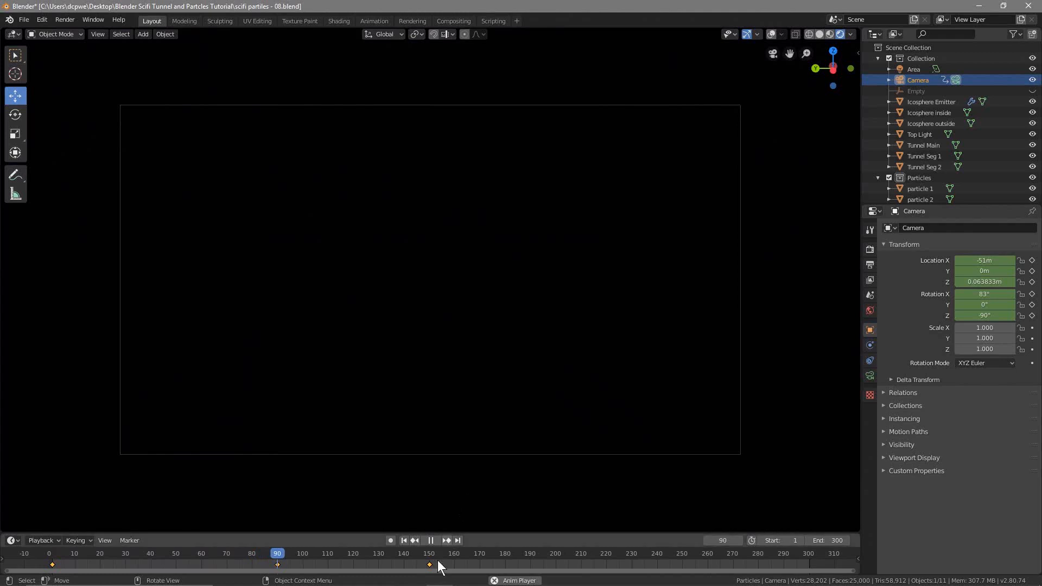
left_click(435, 541)
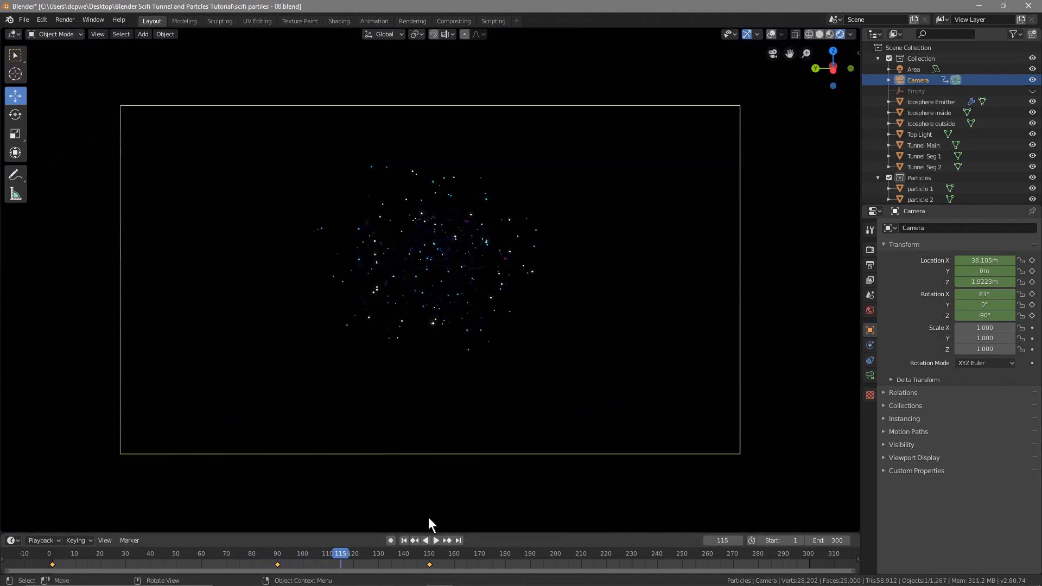
left_click_drag(337, 555, 277, 562)
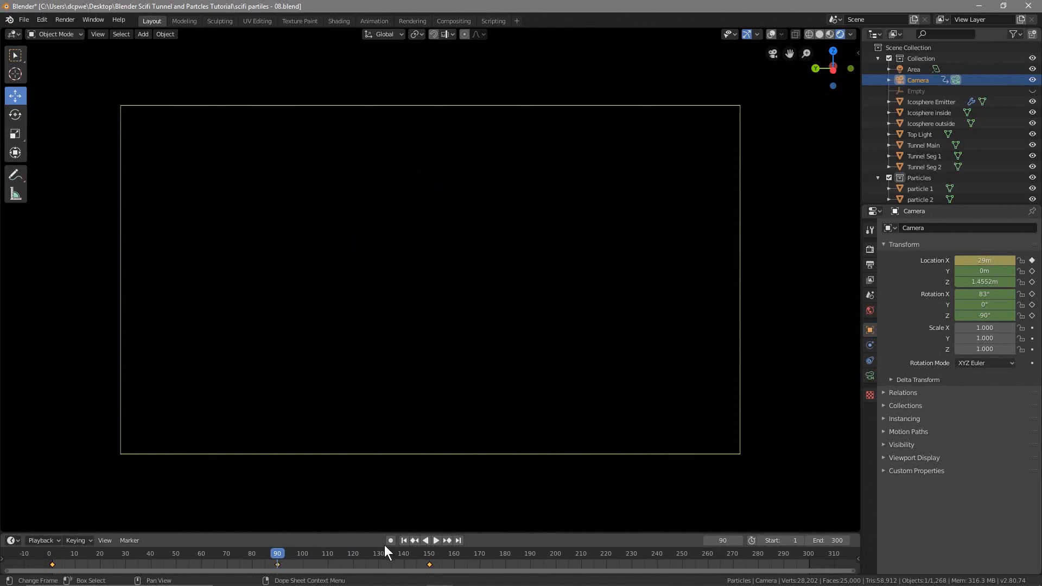
key("space")
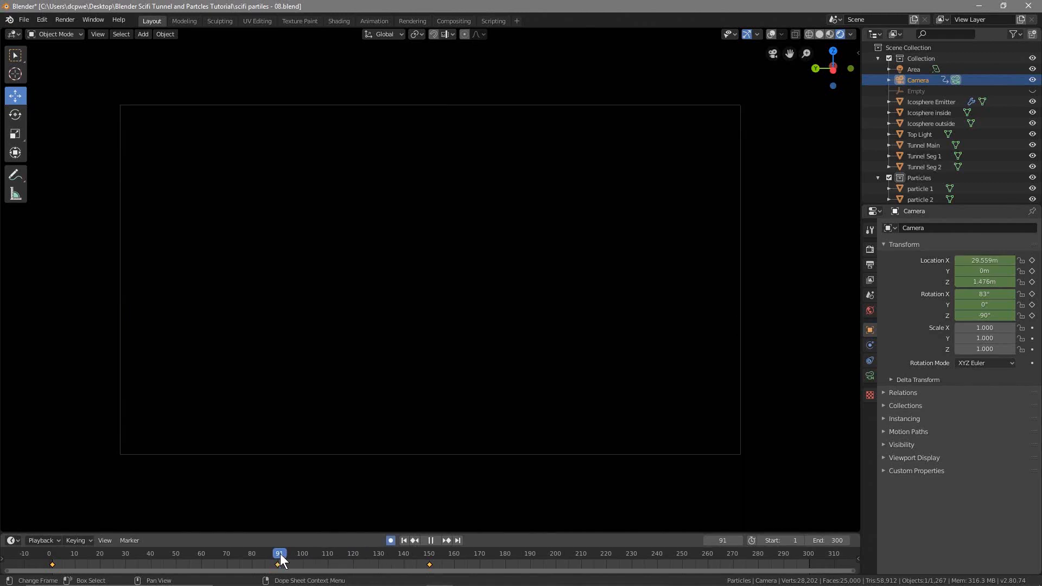
Step: Go to frame 1 with automatic keyframing on and copy the camera's Z location value
left_click_drag(279, 553, 90, 558)
left_click_drag(65, 566, 53, 570)
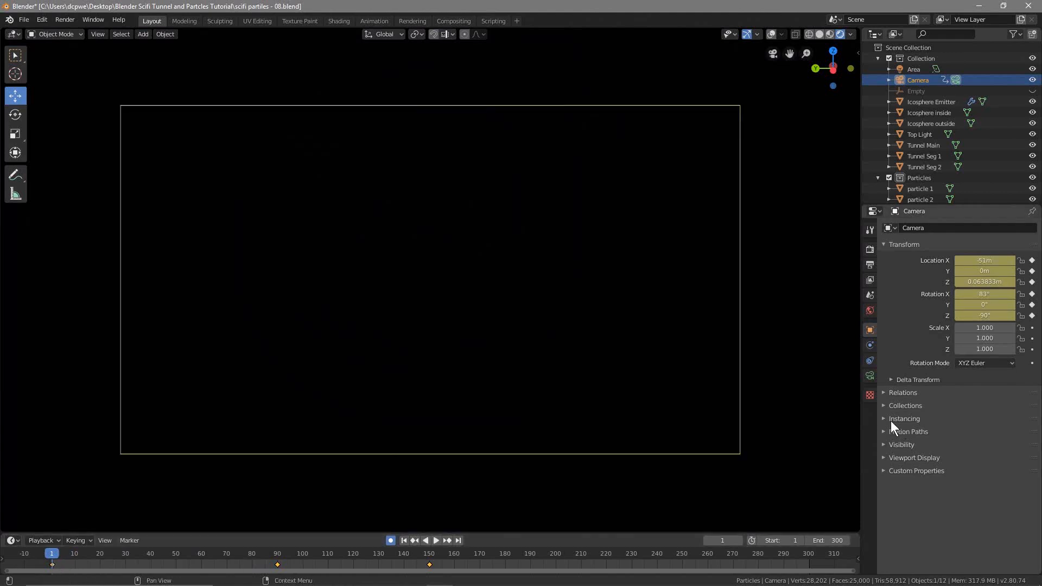
left_click(995, 282)
key("ctrl+c")
key("Return")
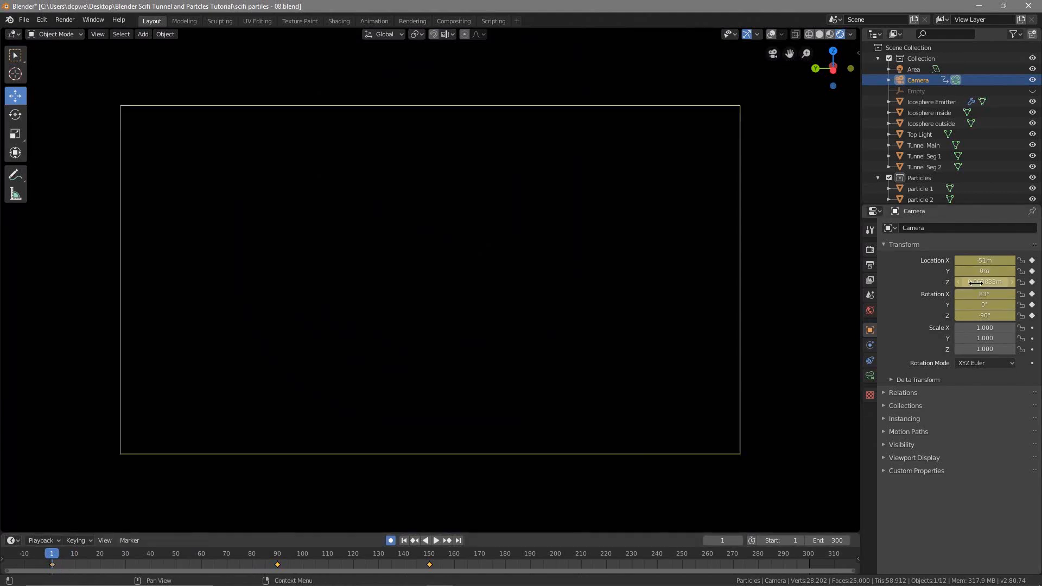
left_click(976, 283)
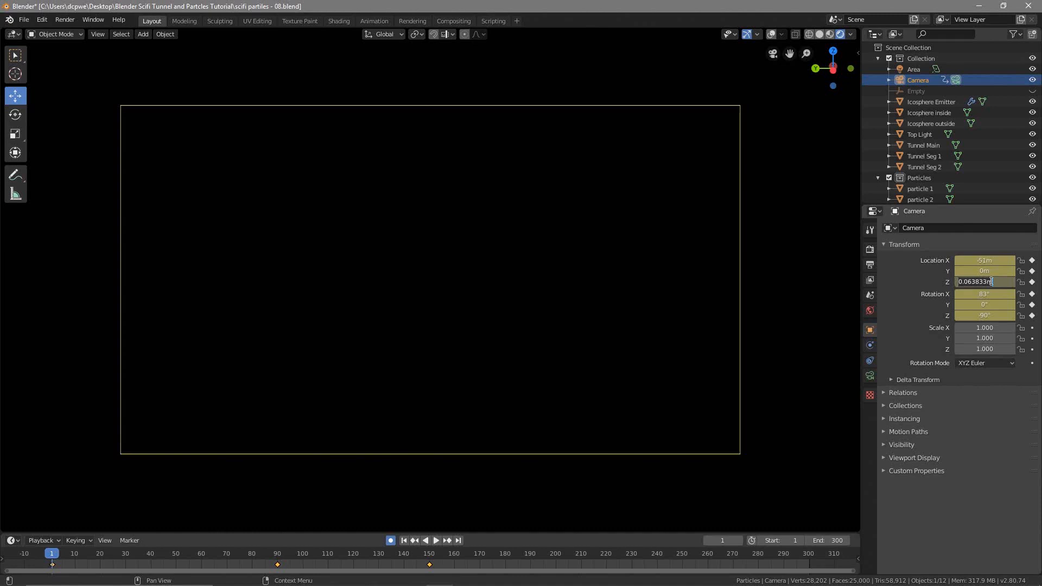
Step: Keyframe the camera's Z location at frame 90 with the copied value of 0.063833 m
left_click(278, 564)
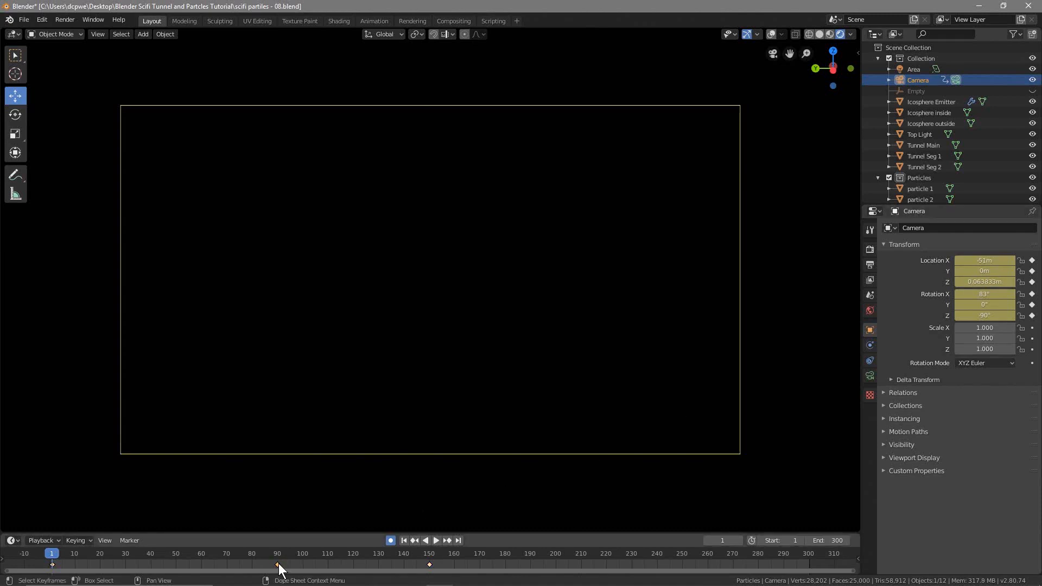
right_click(278, 568)
left_click(279, 556)
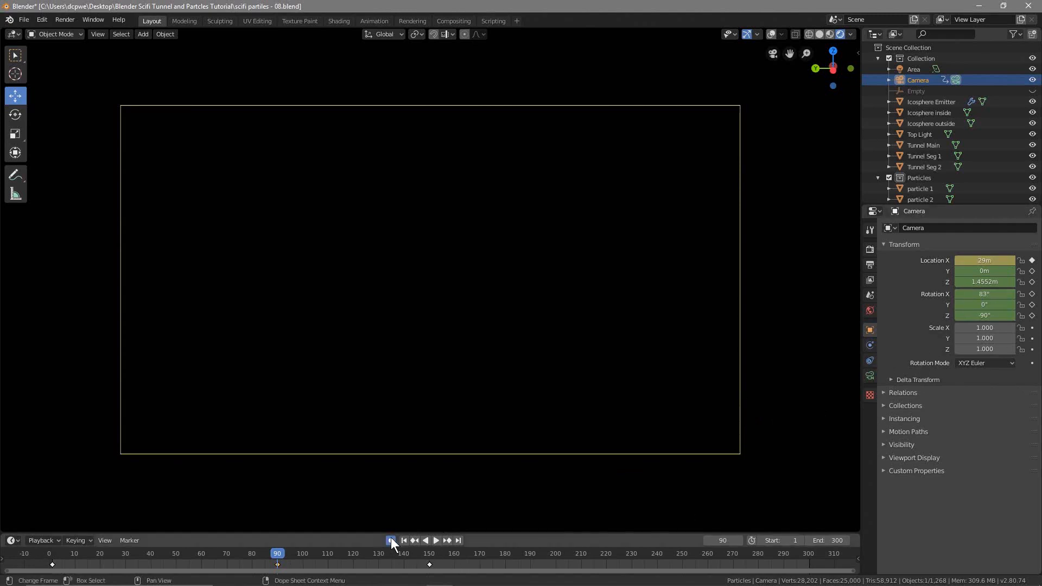
double_click(985, 282)
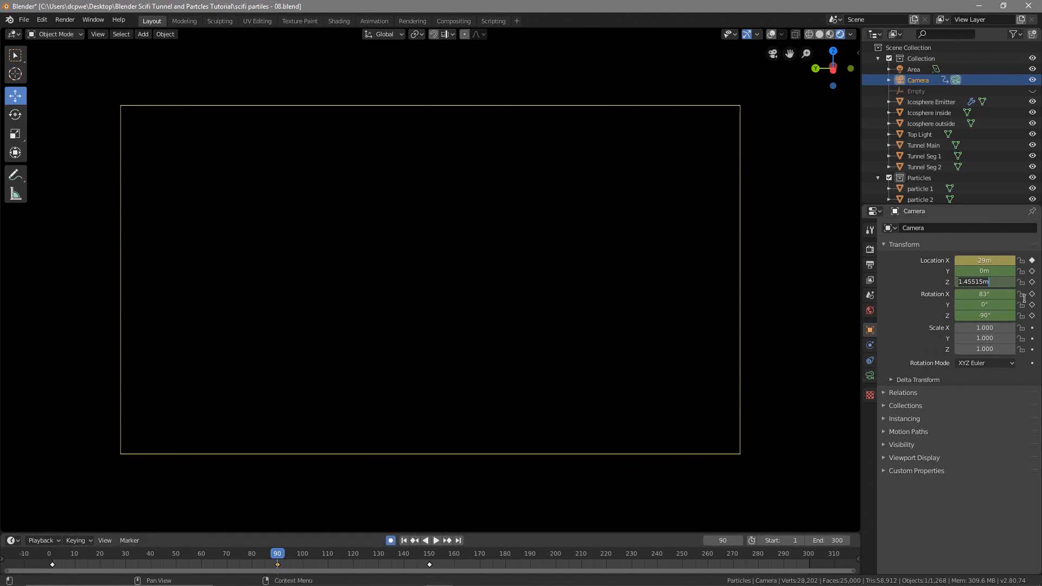
key("ctrl+v")
key("Return")
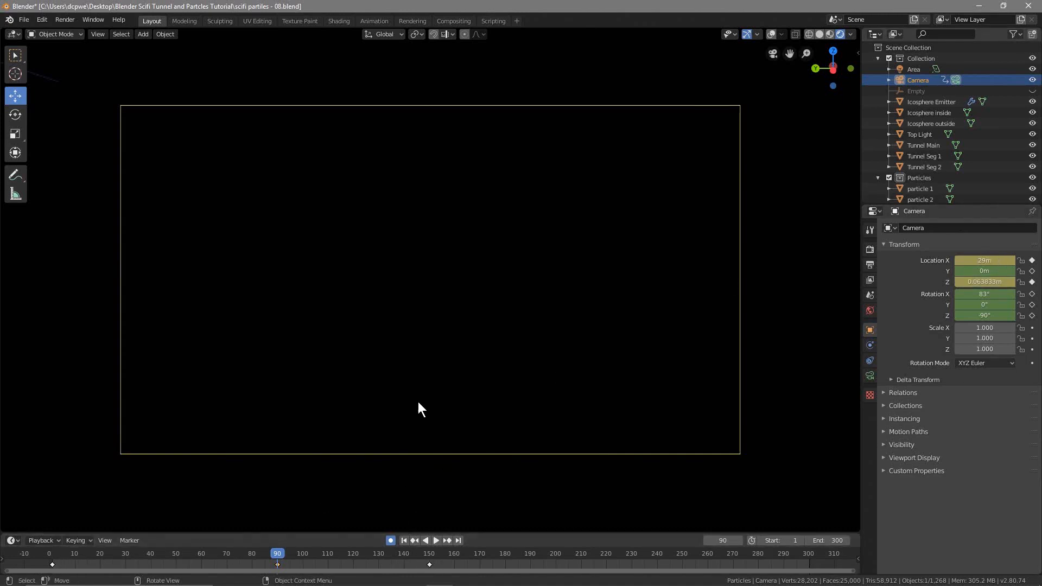
Step: Return to the start of the timeline and save the file
left_click_drag(281, 552, 48, 552)
left_click(24, 19)
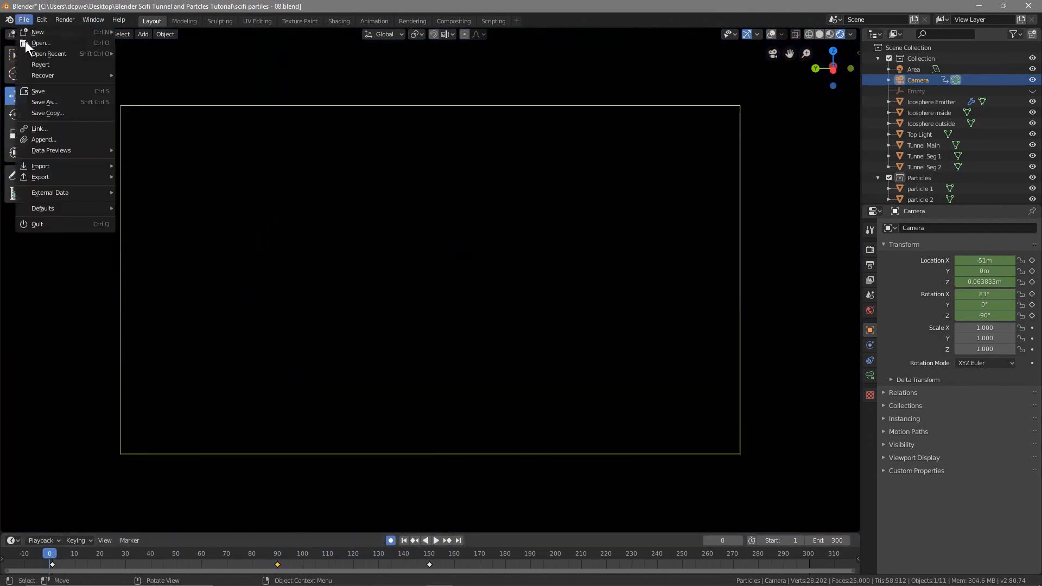
left_click(38, 92)
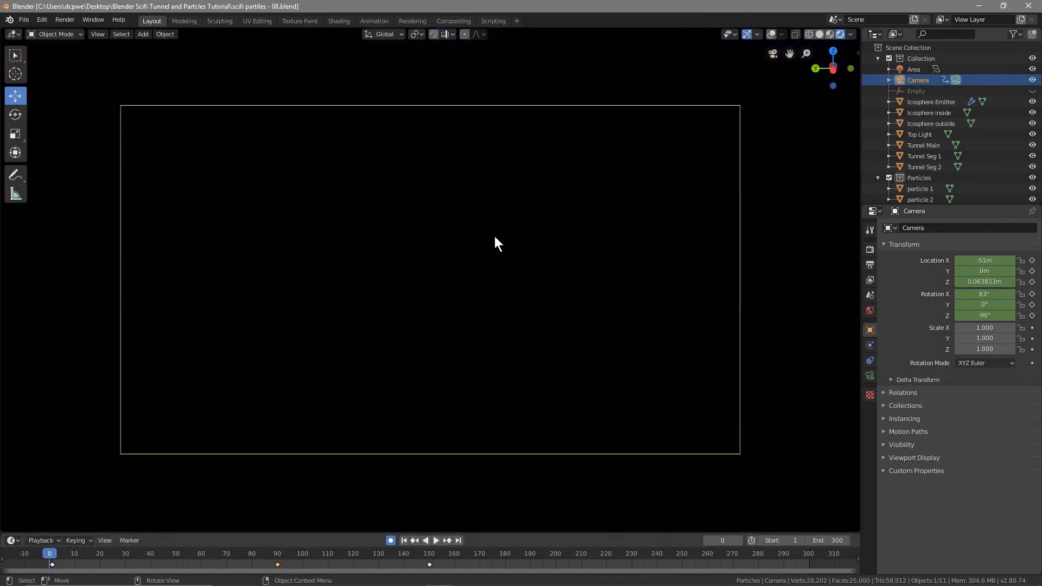
Step: Play the camera flight from the start, stop at frame 51 and test-render that frame
left_click(436, 540)
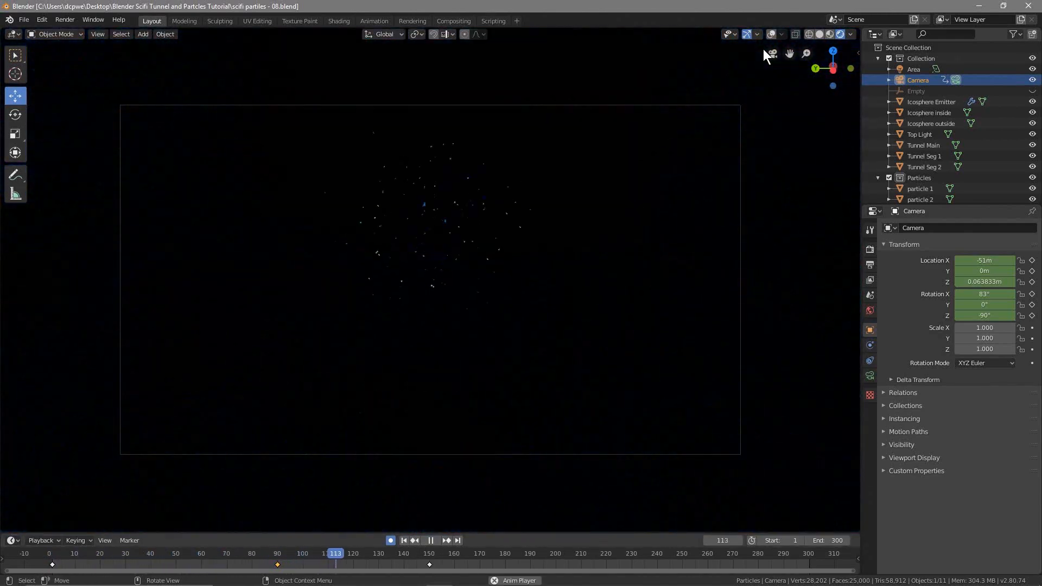
left_click(403, 540)
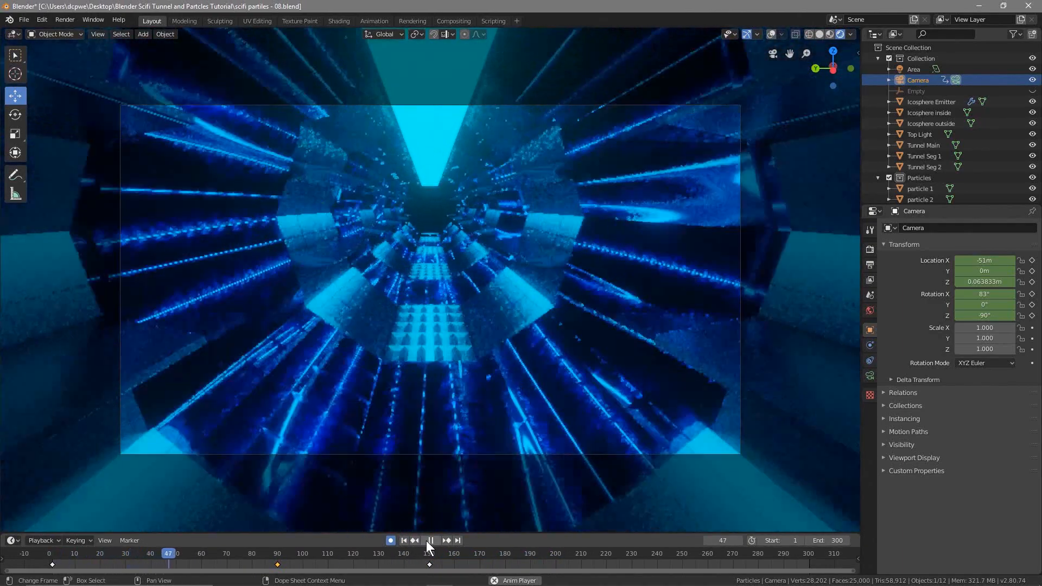
left_click(428, 541)
key("F12")
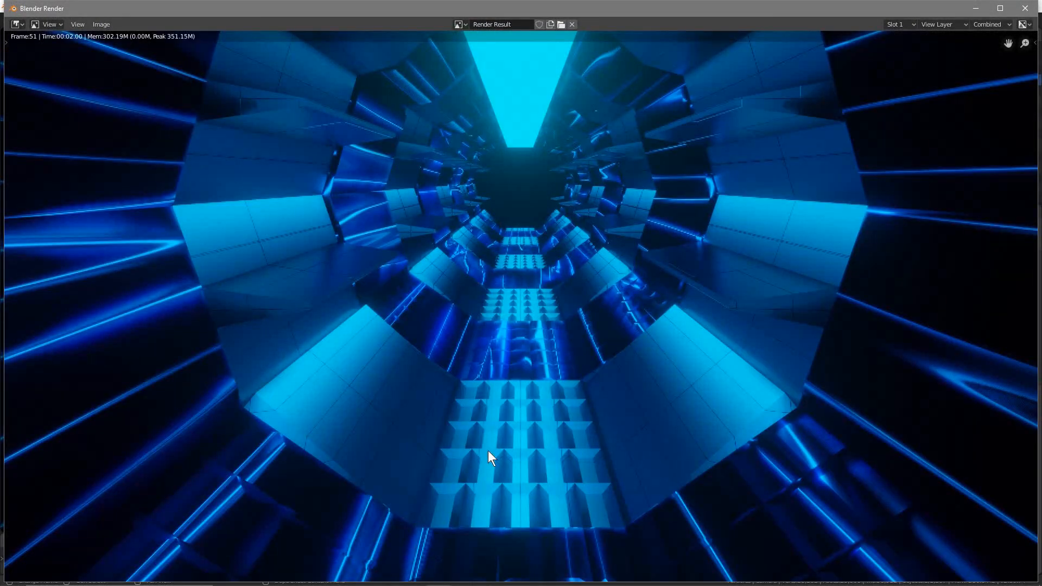
left_click(1025, 8)
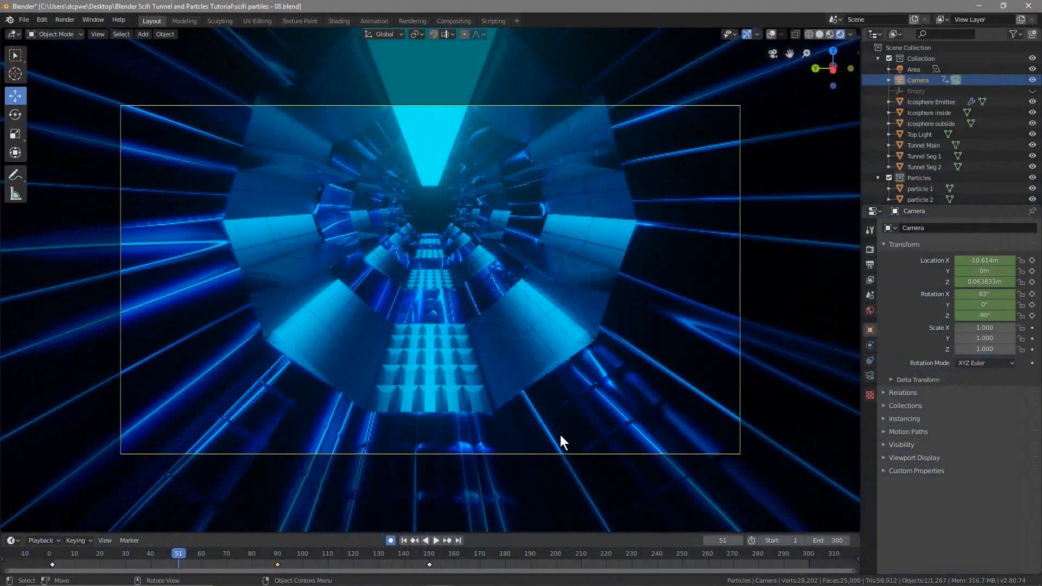
Step: Go to frame 150, turn off automatic keyframing and save the file
left_click_drag(180, 550, 428, 565)
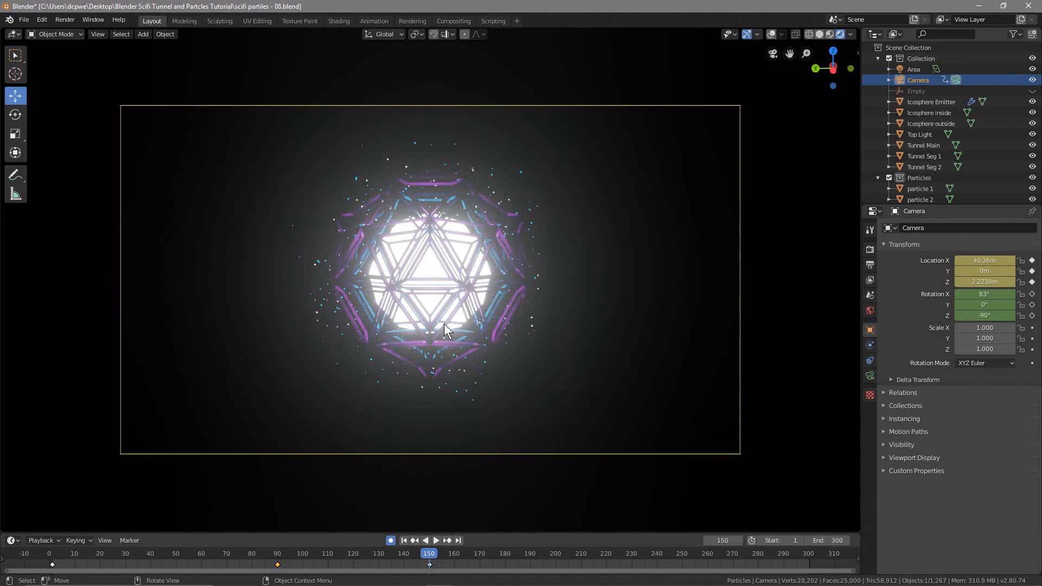
left_click(391, 540)
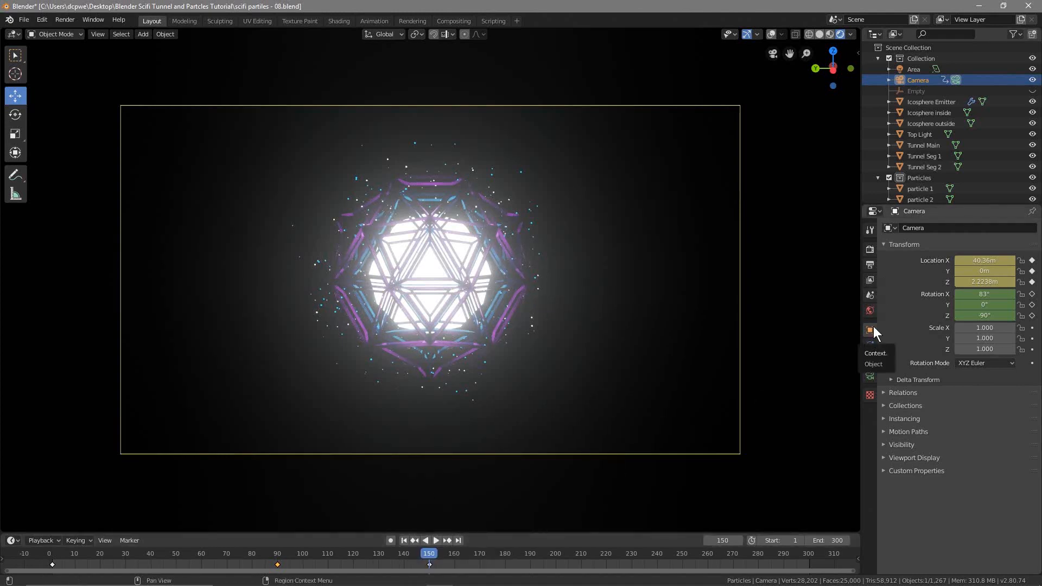
left_click(24, 20)
left_click(38, 91)
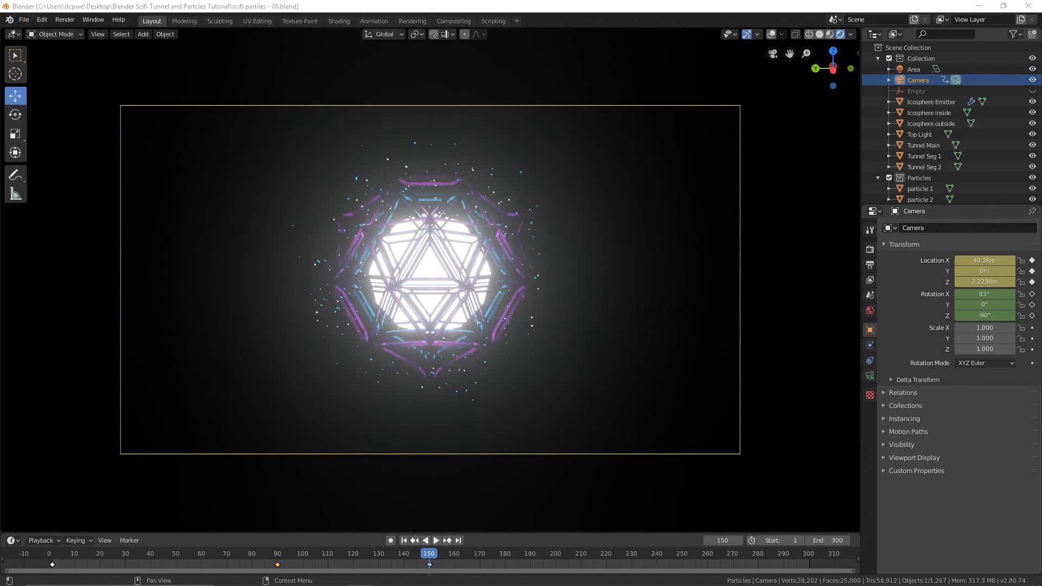
Step: Set the Icosphere Emitter's particle emission to start at frame 150
mouse_move(430, 552)
left_mouse_down()
mouse_move(312, 548)
mouse_move(428, 565)
left_mouse_up()
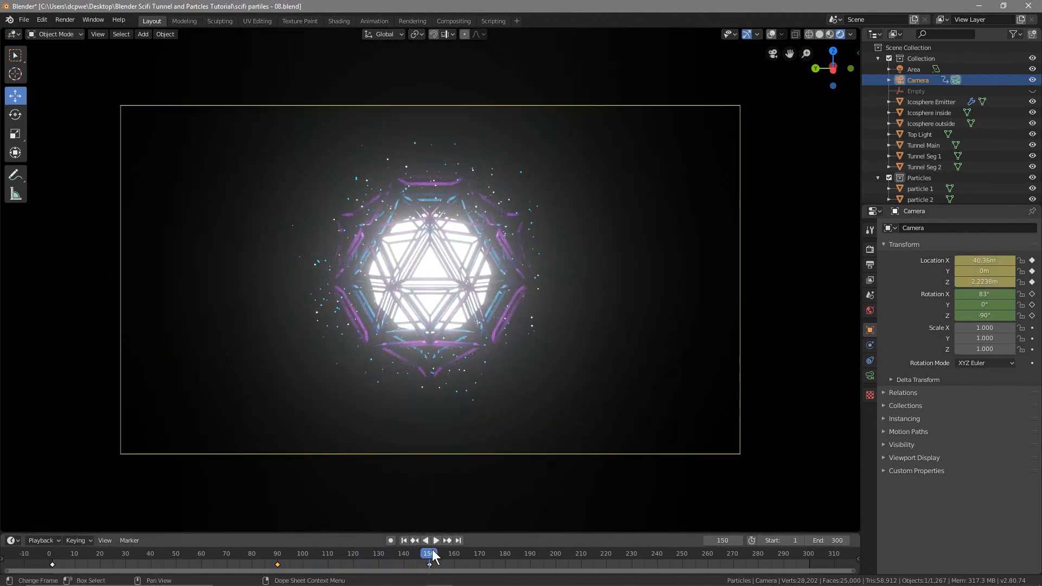
left_click(926, 105)
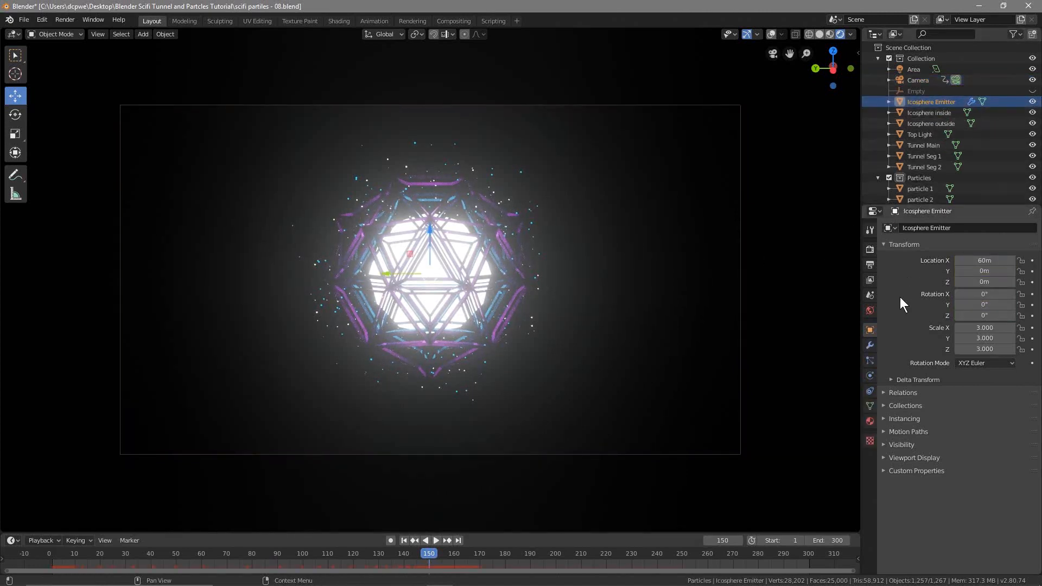
left_click(871, 361)
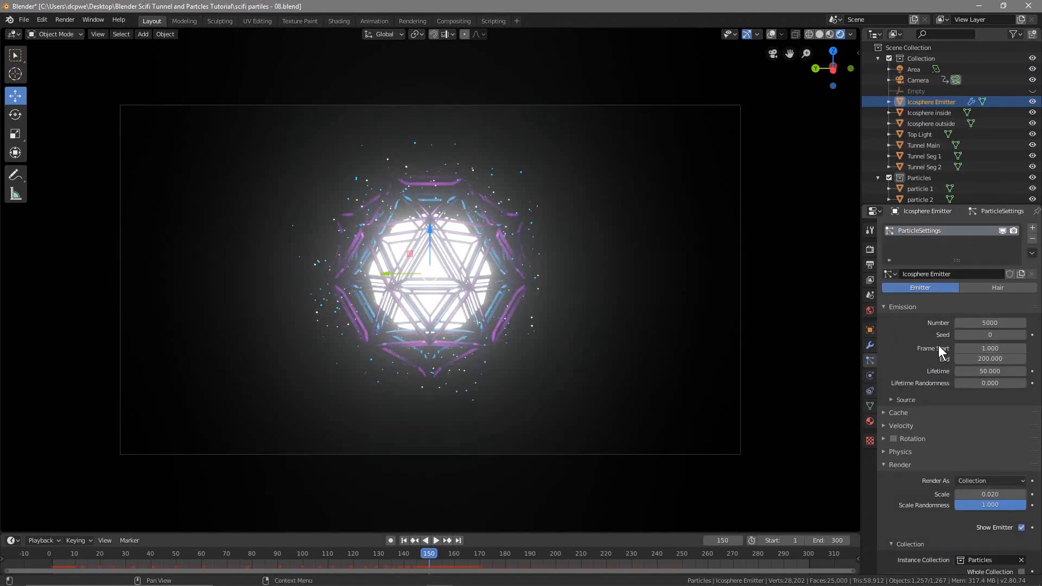
left_click(983, 349)
type("150")
key("Return")
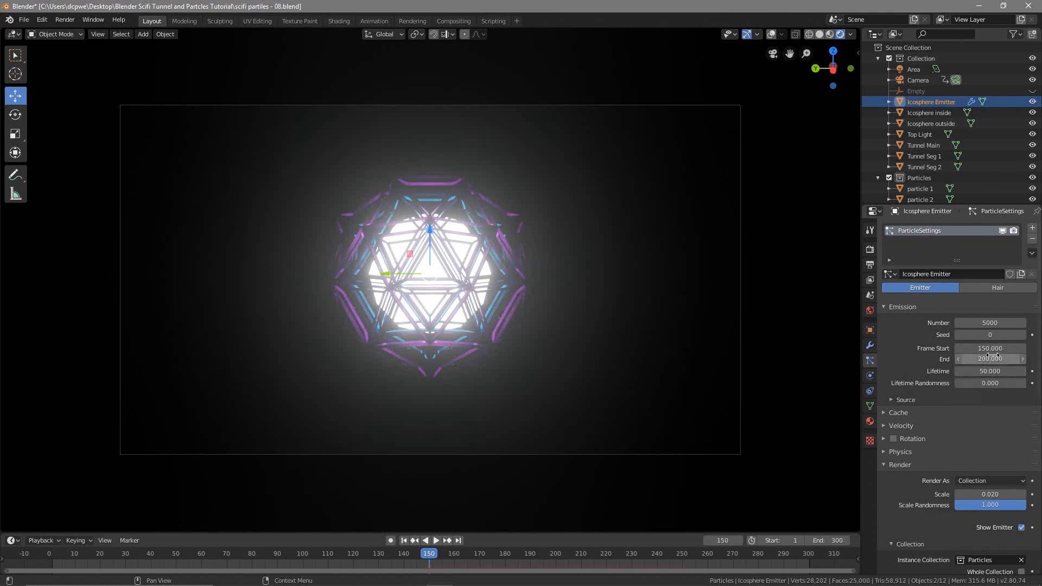
Step: Set the Icosphere Emitter's particle lifetime randomness to 0.3
left_click_drag(976, 384, 995, 383)
double_click(995, 383)
type("0.3")
key("Return")
Step: Play and scrub the timeline around frame 150 to check the particle emission and the icosphere's approach
key("space")
left_click_drag(484, 552, 697, 565)
left_click_drag(768, 564, 429, 560)
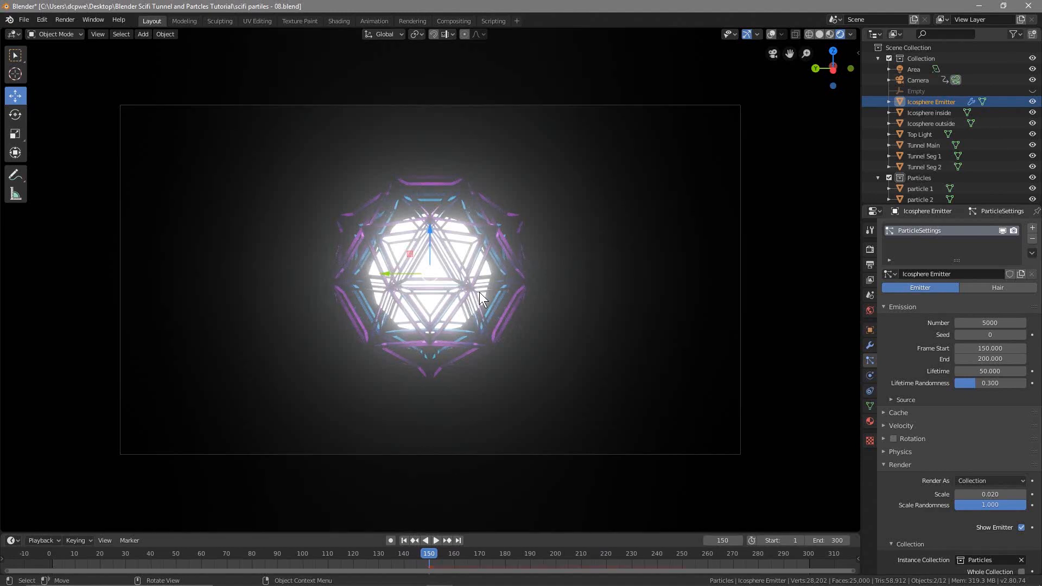
key("space")
left_click(334, 549)
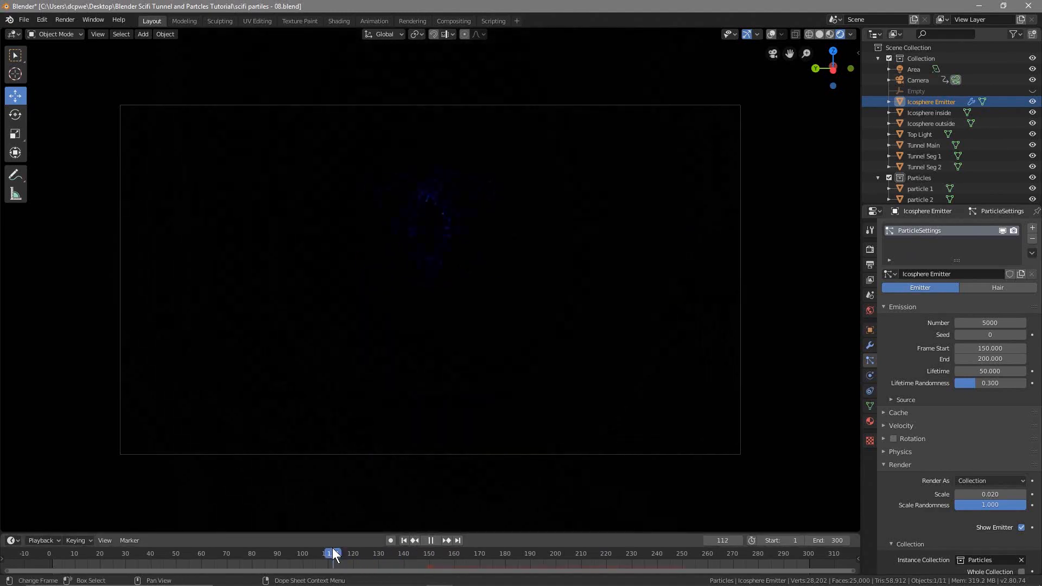
left_click_drag(336, 551, 408, 549)
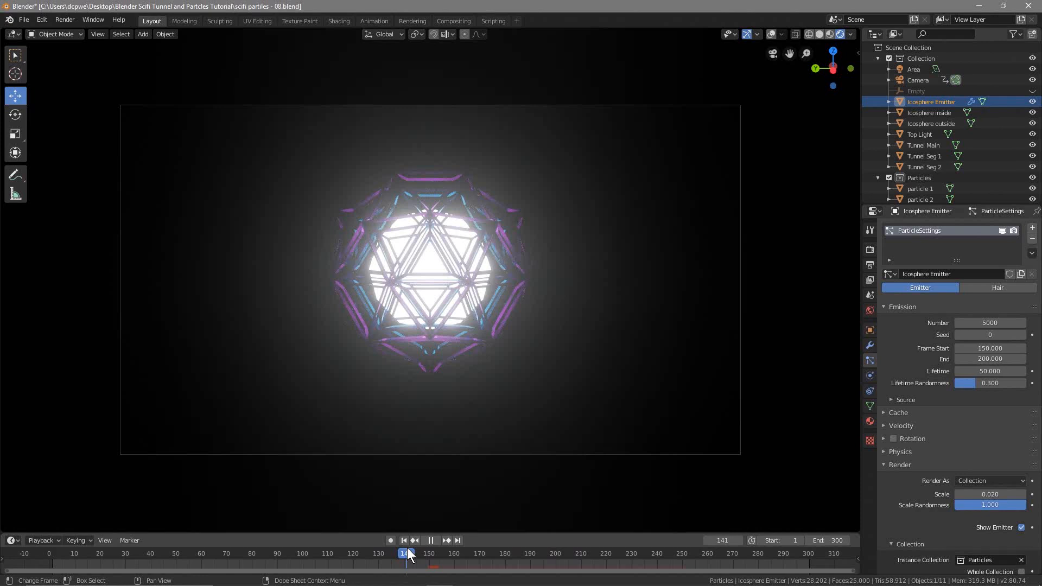
left_click_drag(407, 548, 407, 549)
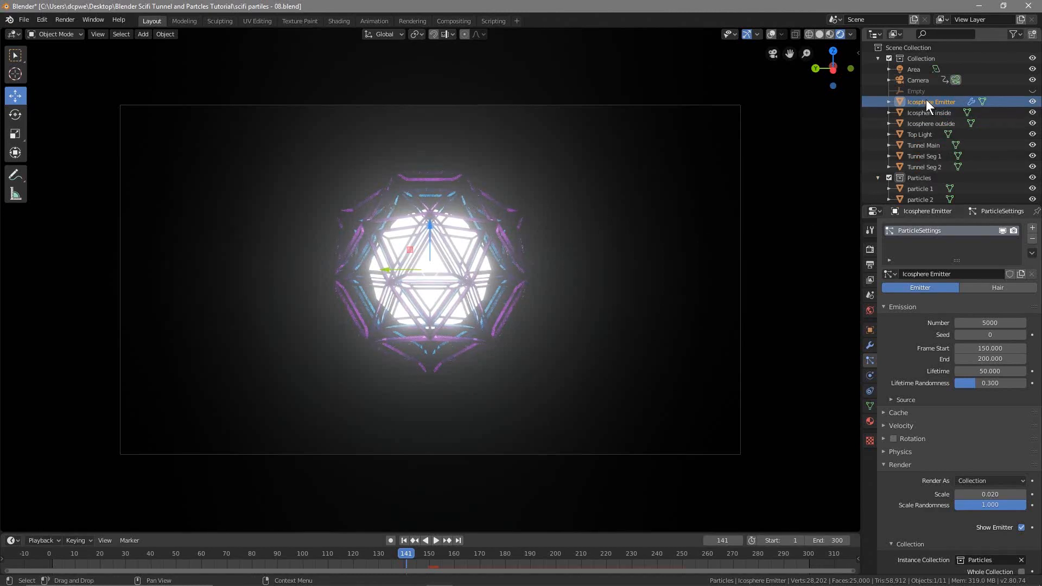
Step: Go to frame 120, turn on automatic keyframing and keyframe the Icosphere Emitter's rotation at 0°
left_click_drag(406, 555, 353, 558)
left_click(390, 540)
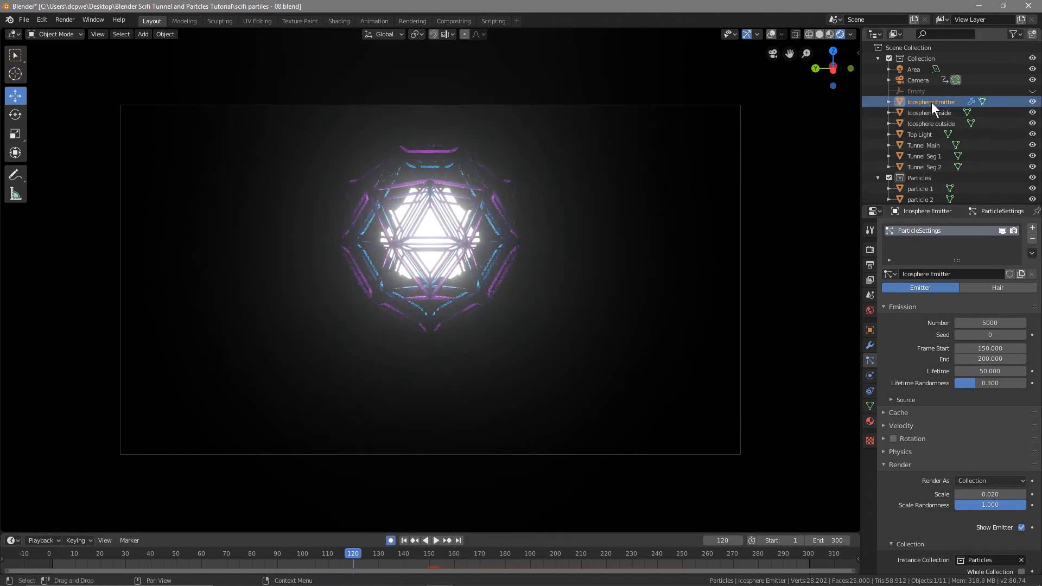
left_click(931, 103)
scroll(548, 273, "up", 2)
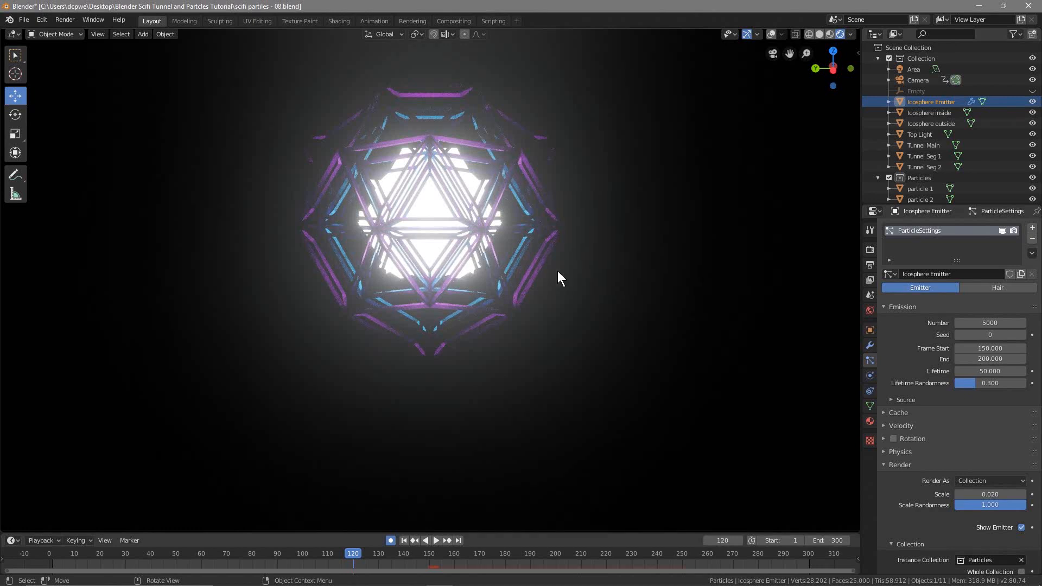
scroll(558, 271, "up", 2)
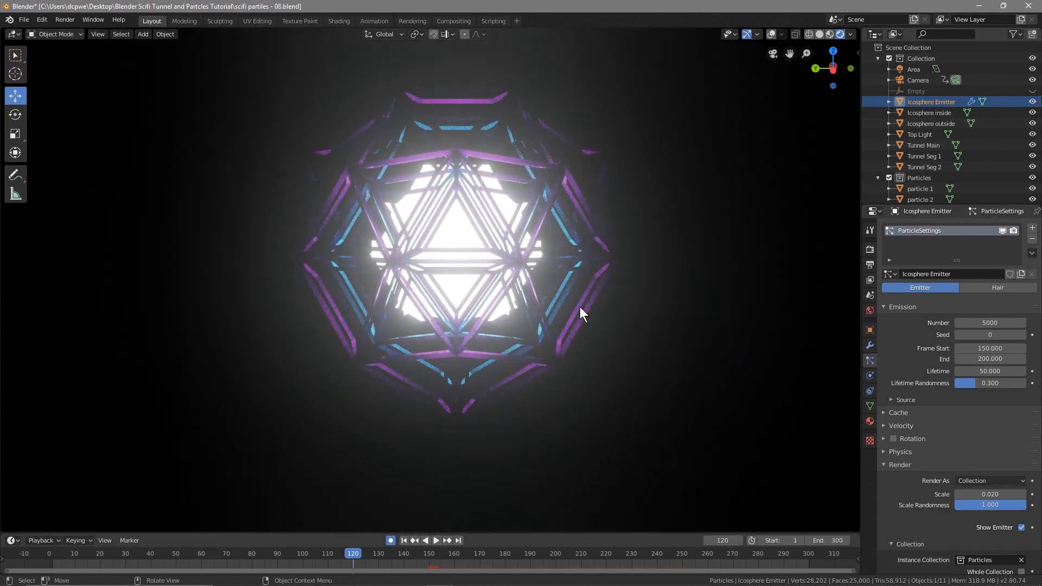
left_click(871, 331)
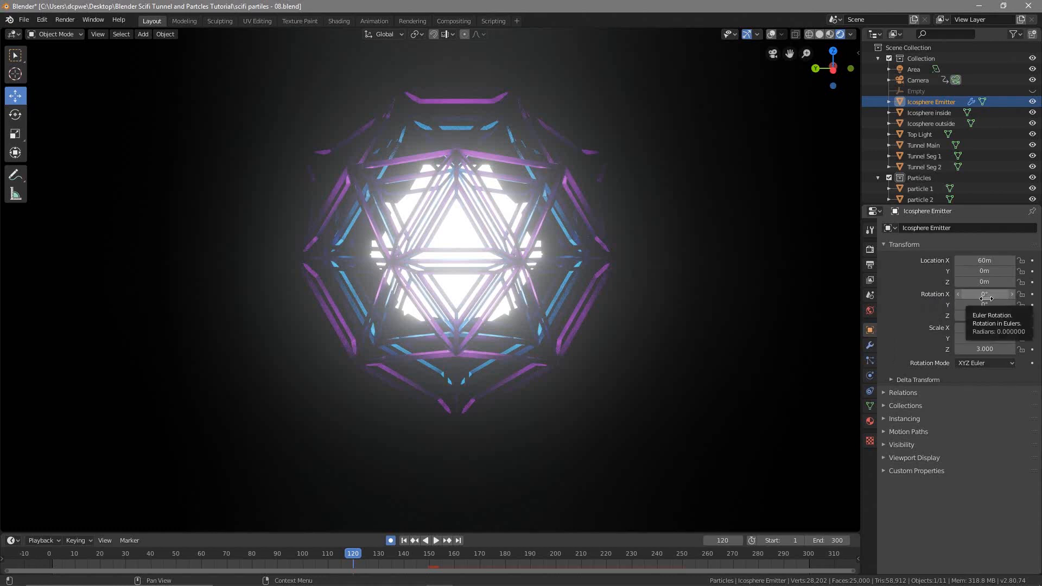
key("i")
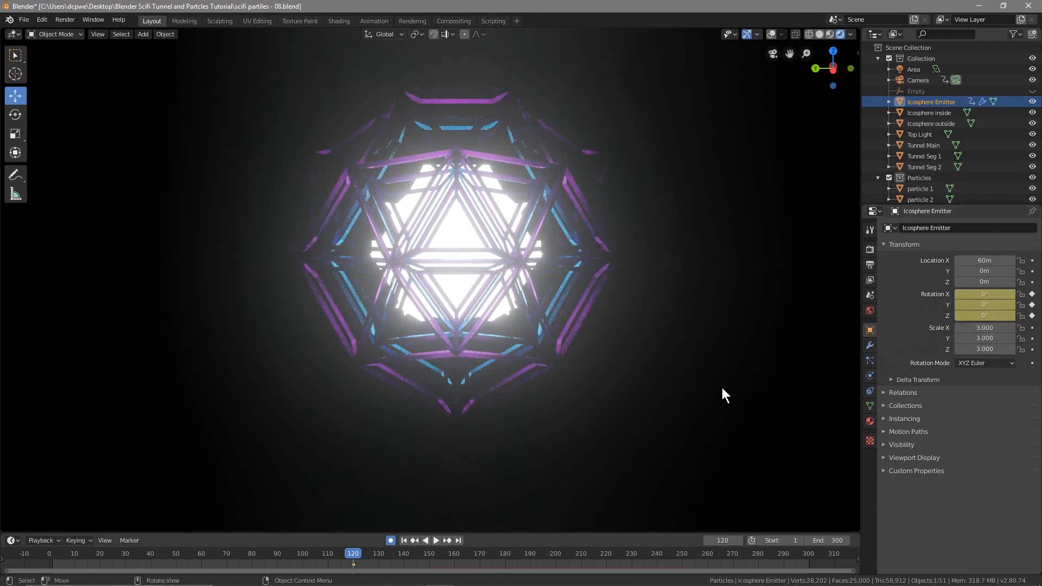
Step: Keyframe the Icosphere Emitter's rotation at frame 280 with the Z rotation set to 720°
key("space")
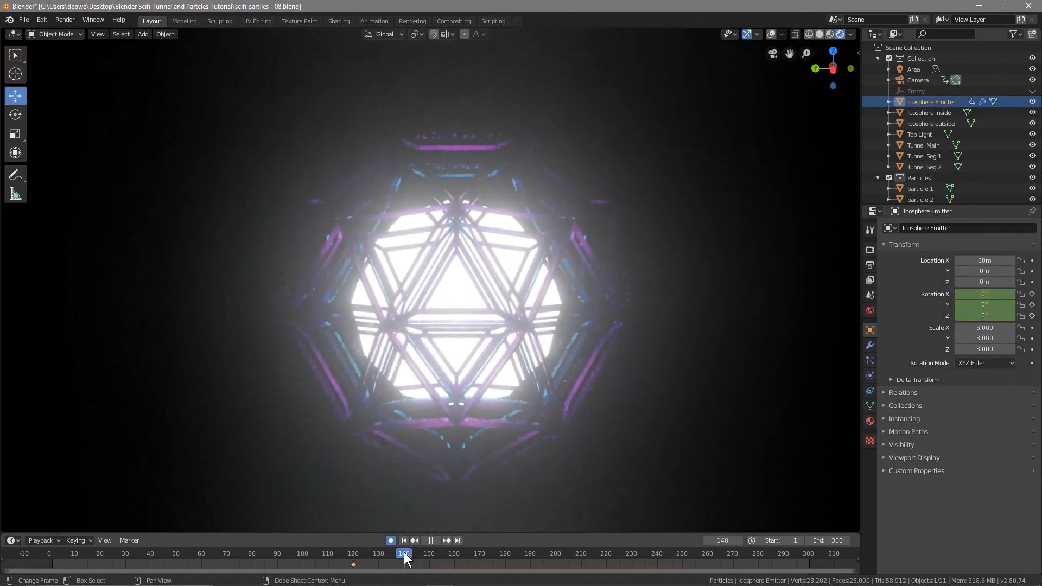
left_click_drag(532, 563, 754, 562)
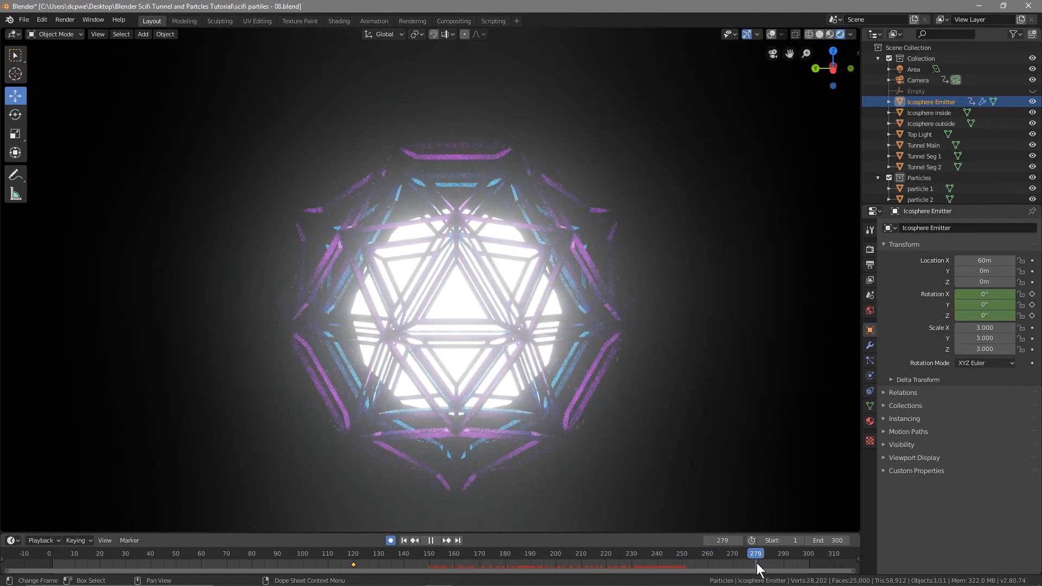
key("space")
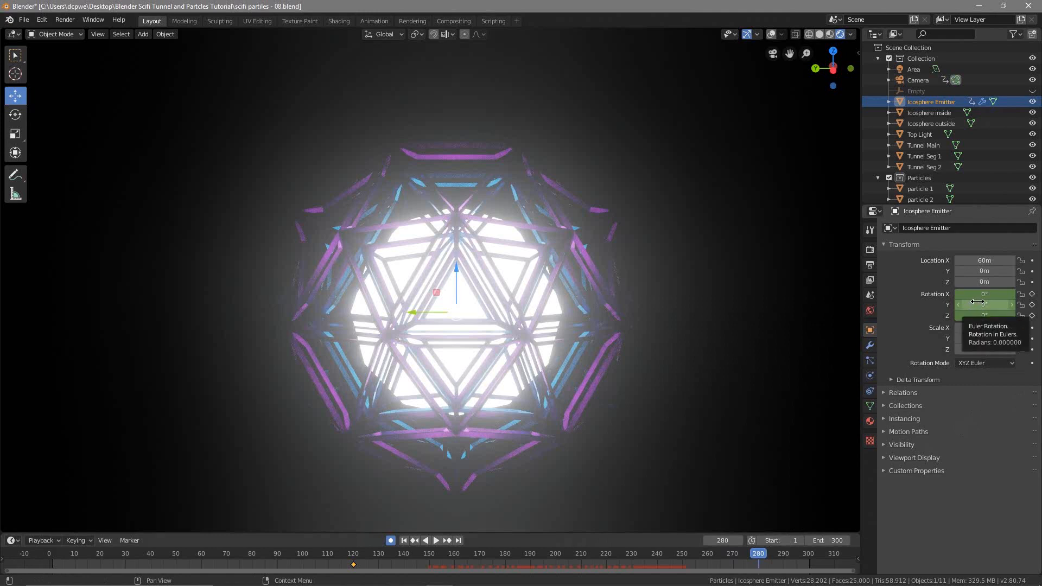
key("i")
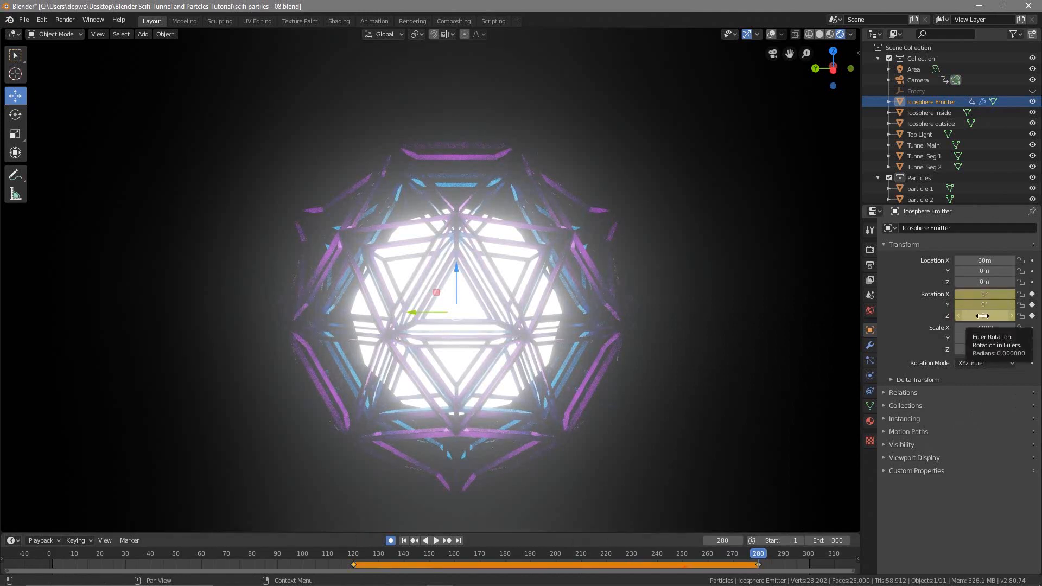
mouse_move(982, 316)
left_mouse_down()
mouse_move(1006, 316)
mouse_move(986, 320)
left_mouse_up()
left_click(982, 316)
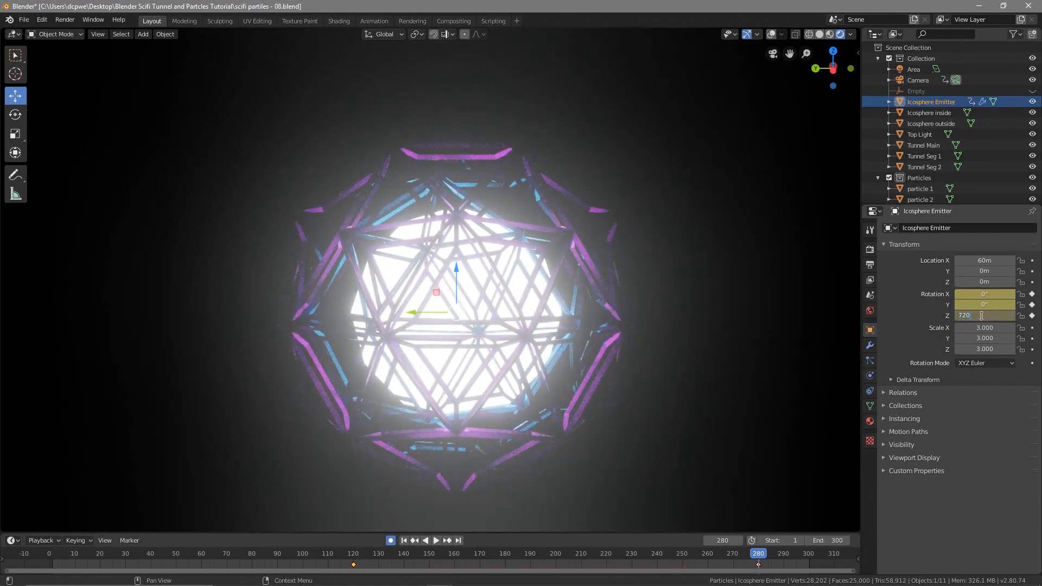
type("720")
key("Return")
Step: Play the animation from about frame 115 to check the Icosphere Emitter's spin
left_click_drag(764, 553, 340, 554)
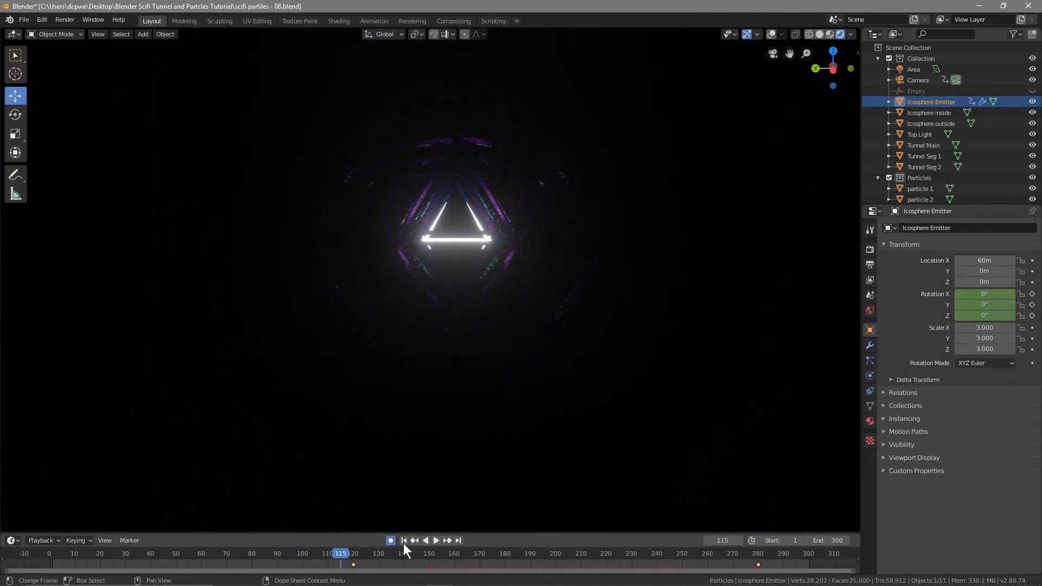
left_click(436, 541)
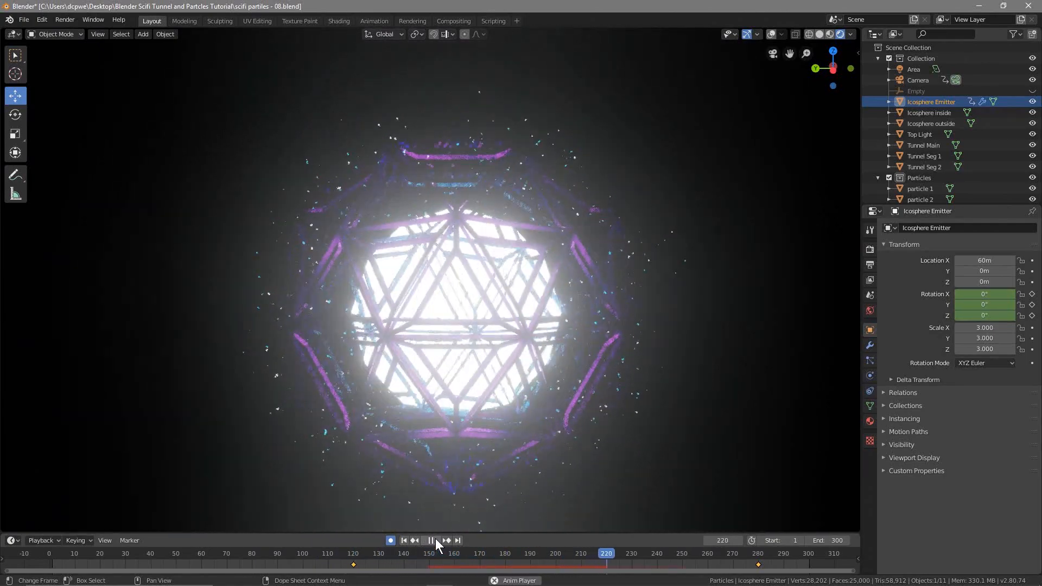
left_click(435, 538)
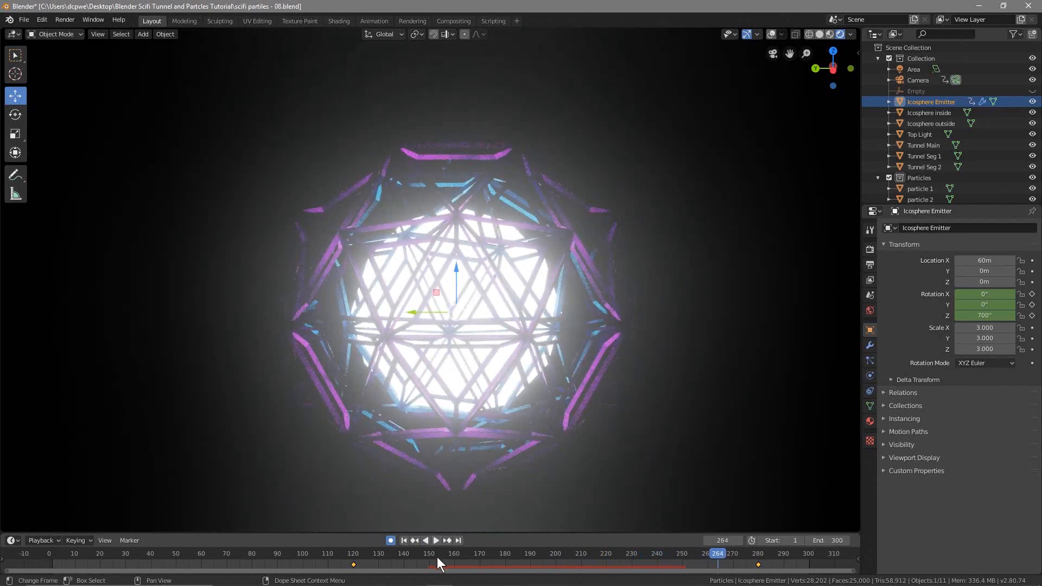
Step: Keyframe the Icosphere outside's rotation at 0° on frame 120
left_click_drag(713, 558, 353, 561)
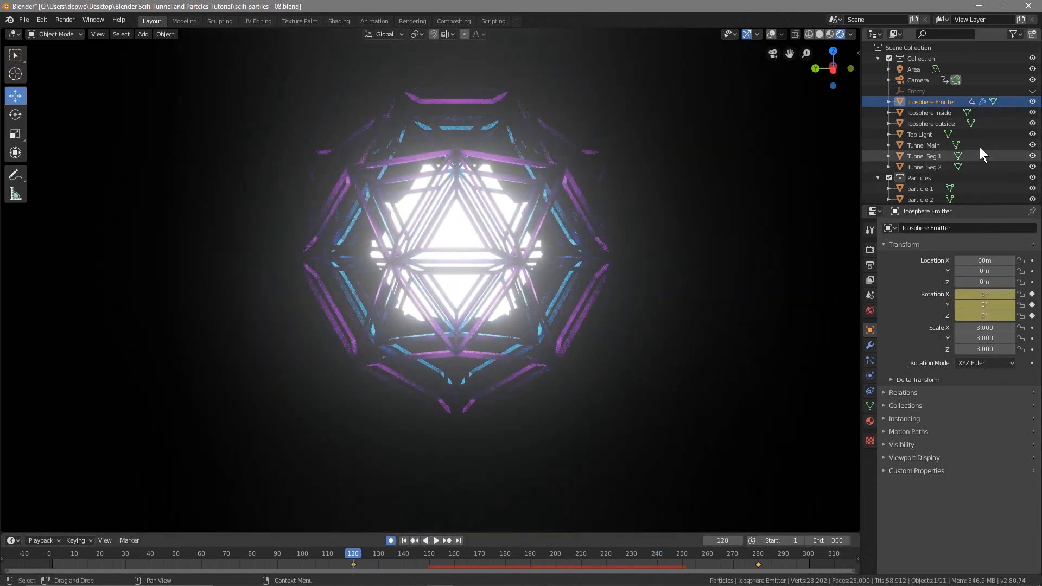
left_click(943, 123)
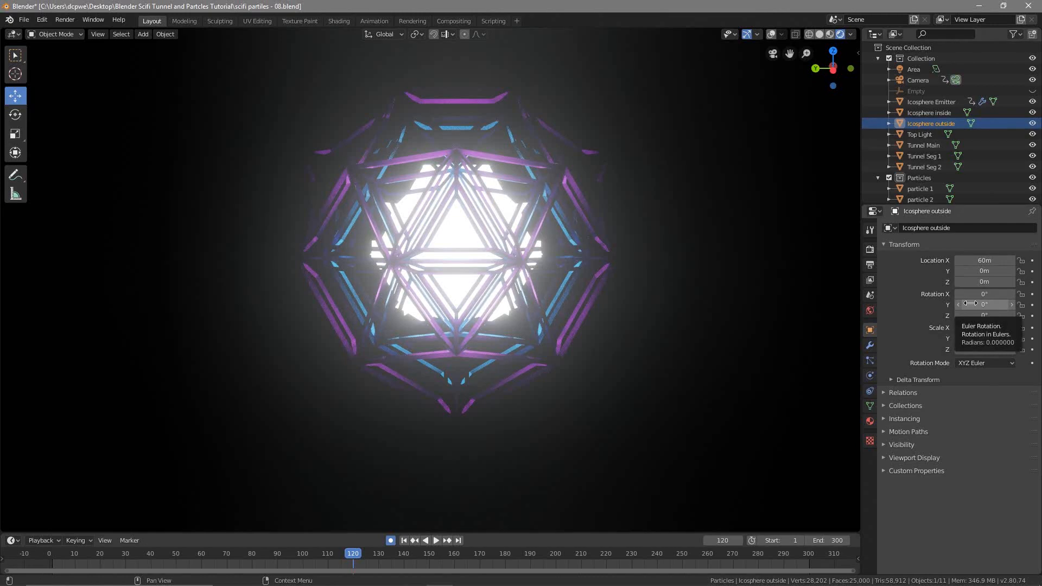
key("i")
Step: Keyframe the Icosphere outside's rotation at frame 280 with Z set to -720°, and play back the counter-rotation
key("space")
left_click_drag(353, 557, 759, 555)
key("space")
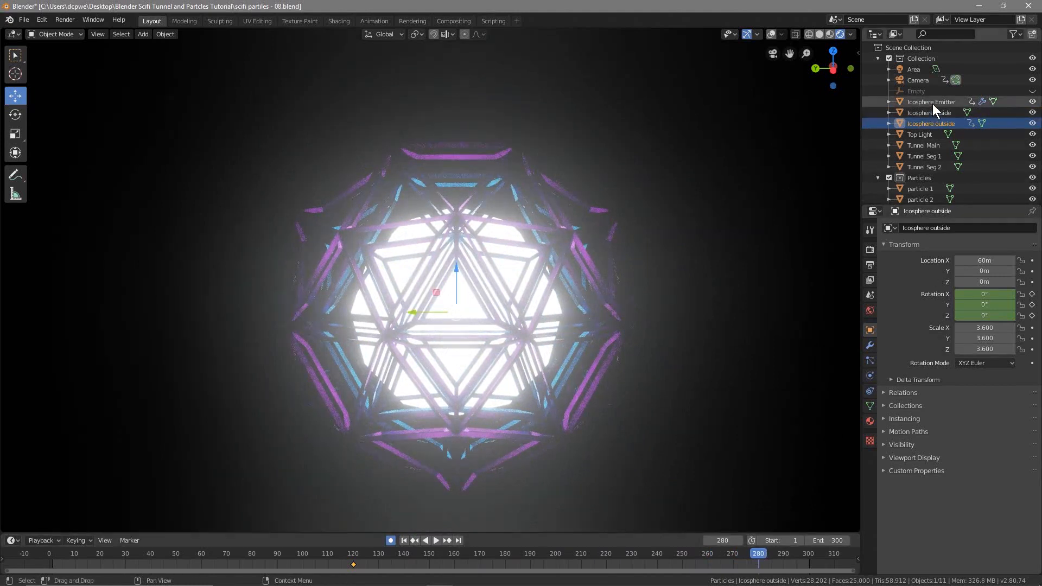
left_click(932, 103)
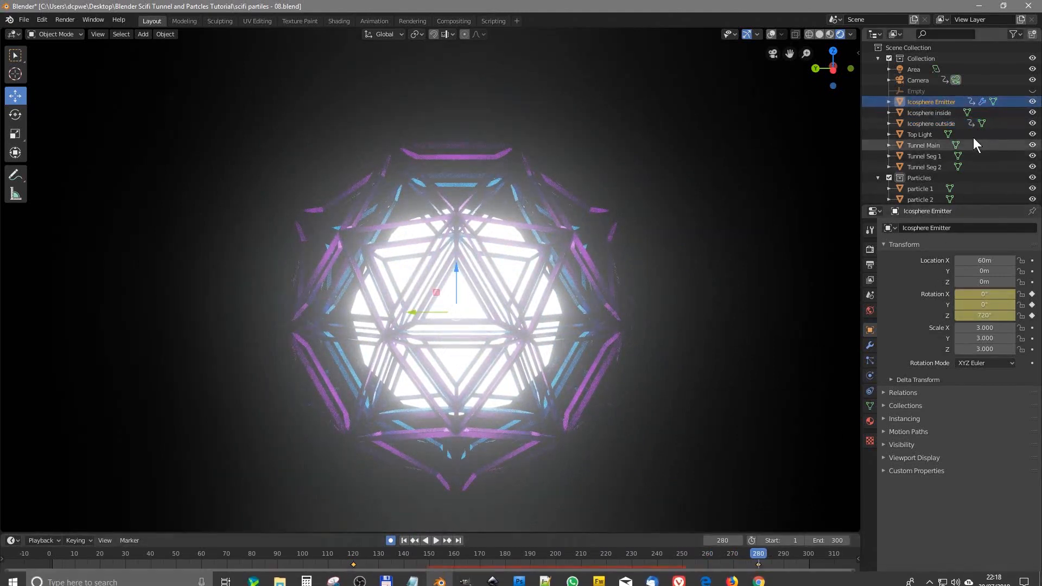
left_click(953, 122)
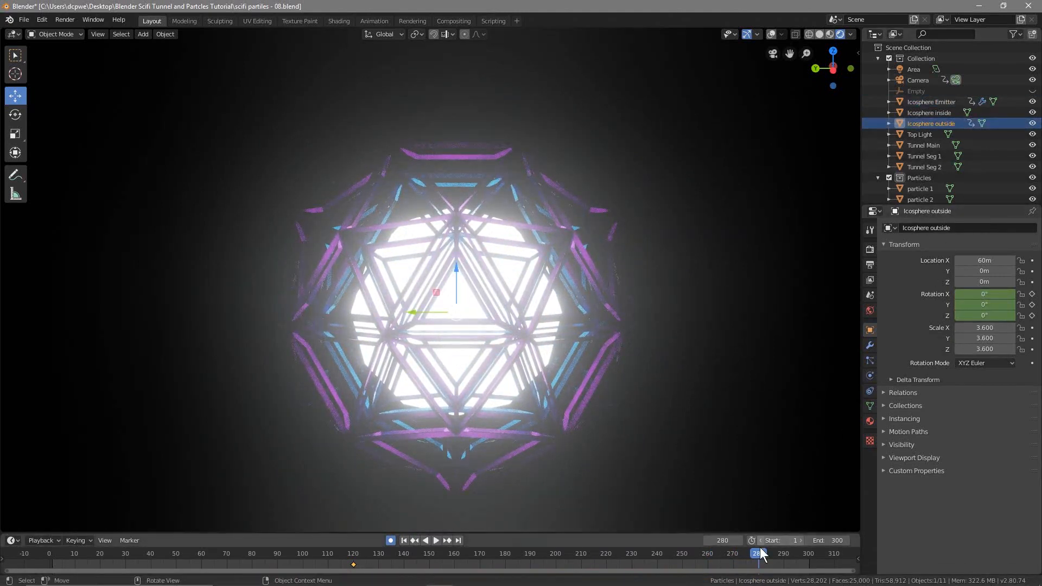
key("i")
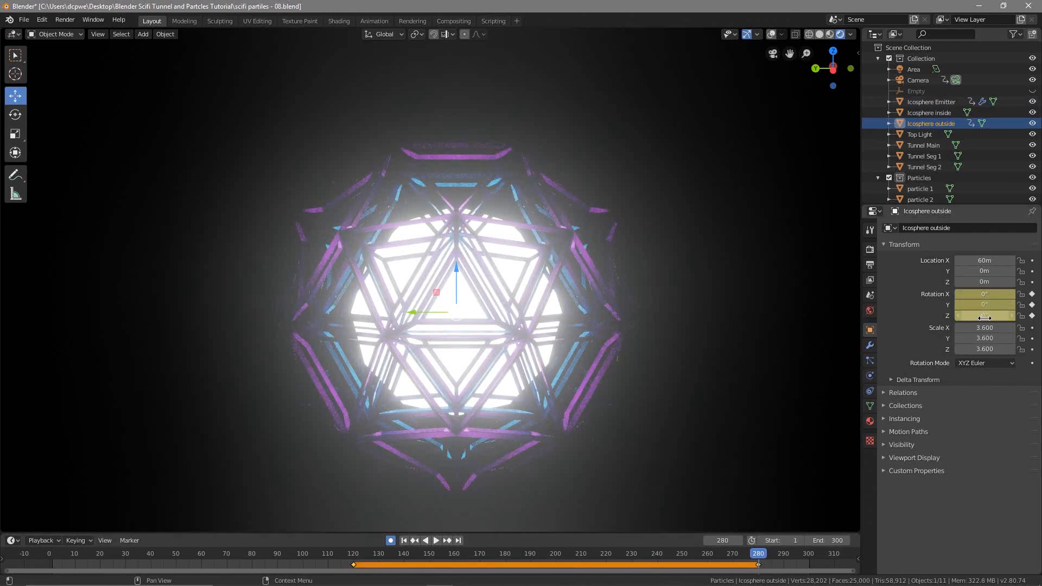
left_click(985, 317)
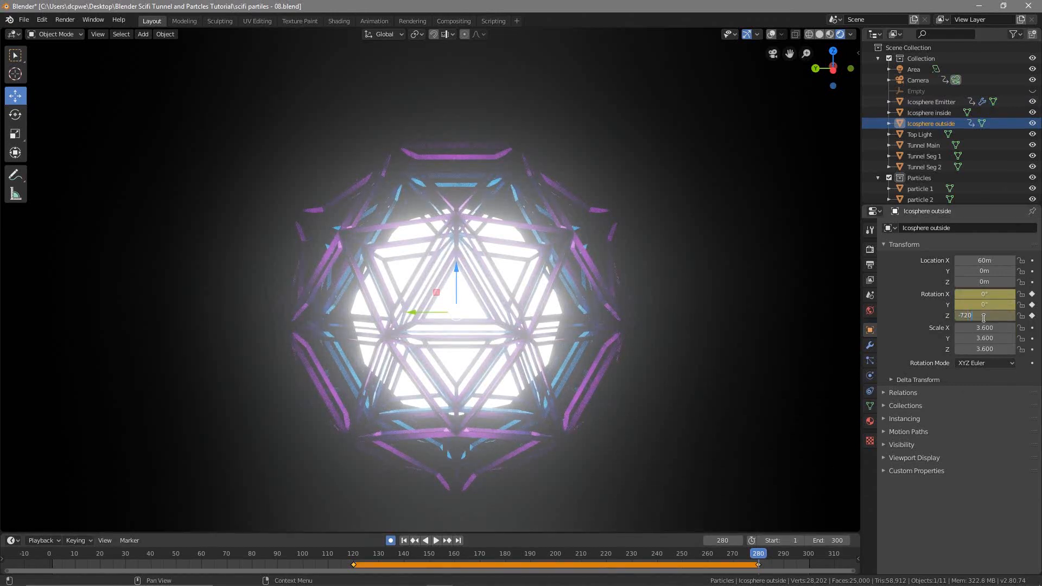
type("-720")
key("Return")
left_click_drag(758, 553, 431, 582)
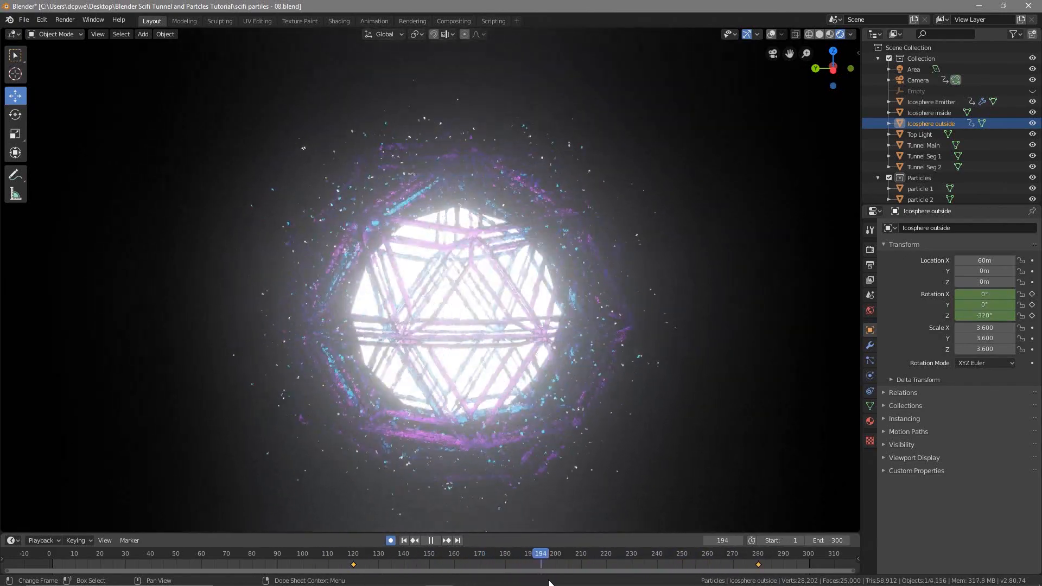
key("space")
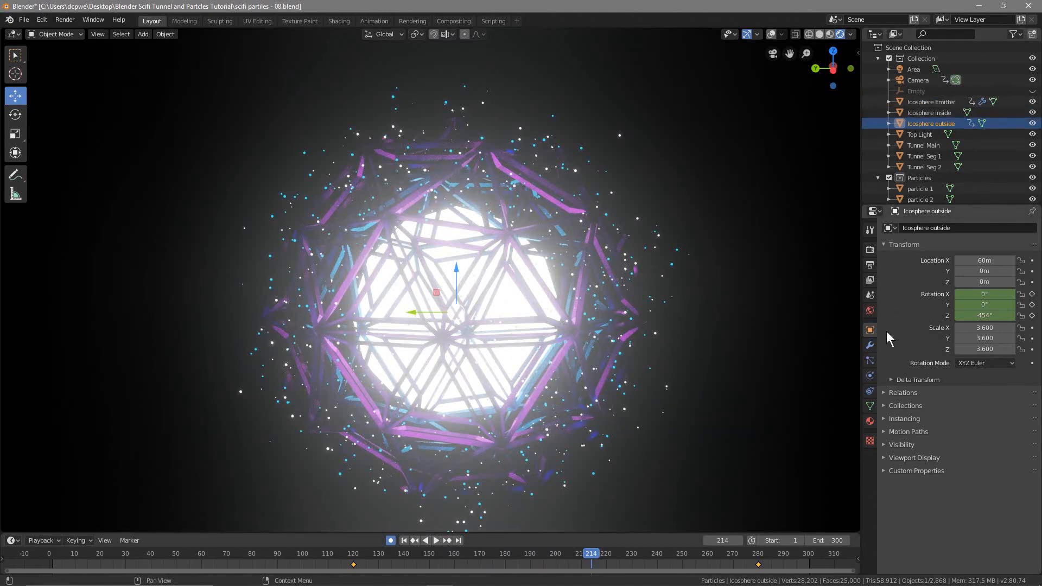
Step: Set the emission strength of the Icosphere inside material to 0
left_click(936, 112)
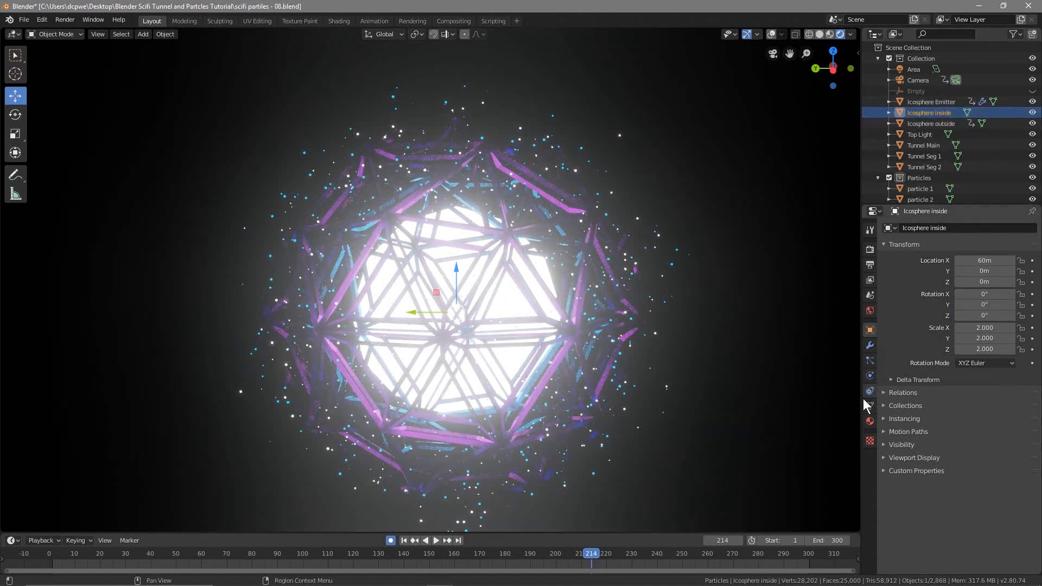
left_click(869, 421)
left_click_drag(1021, 373, 971, 372)
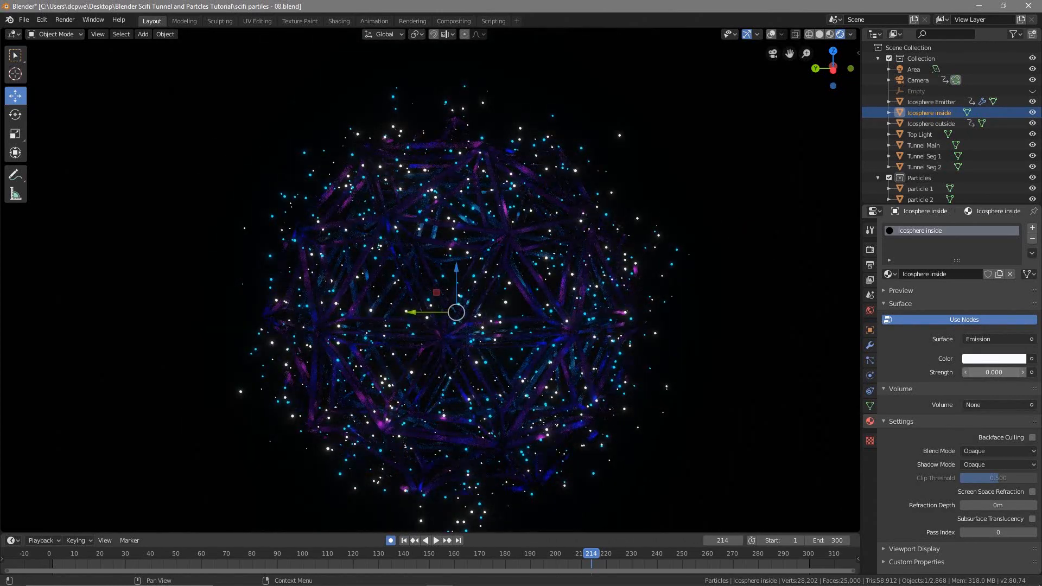
Step: Scrub and play from frame 100 to 220 to examine the icosphere and particles without the inner glow
left_click_drag(575, 551, 304, 546)
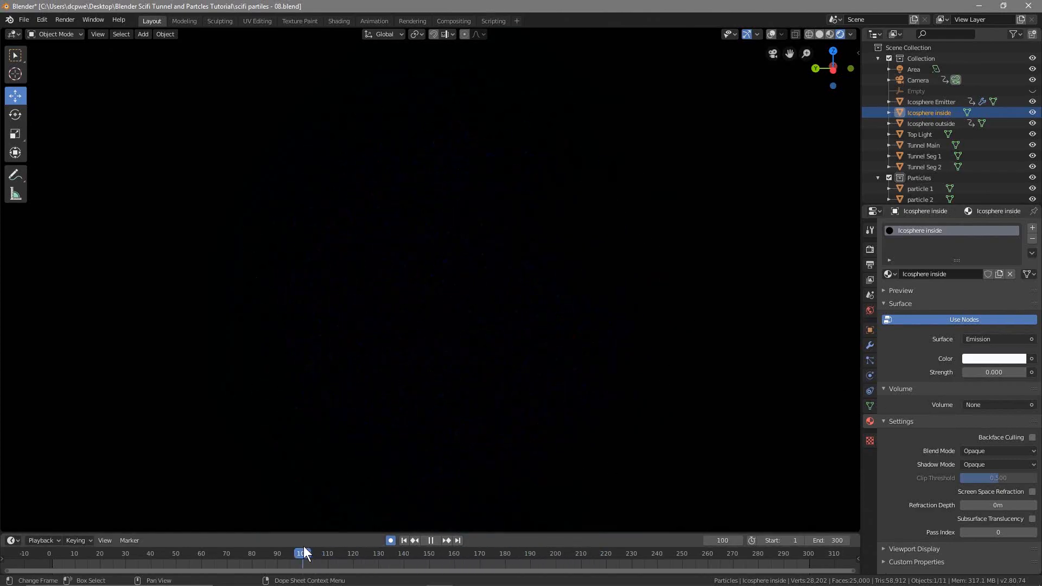
left_click_drag(405, 542, 468, 539)
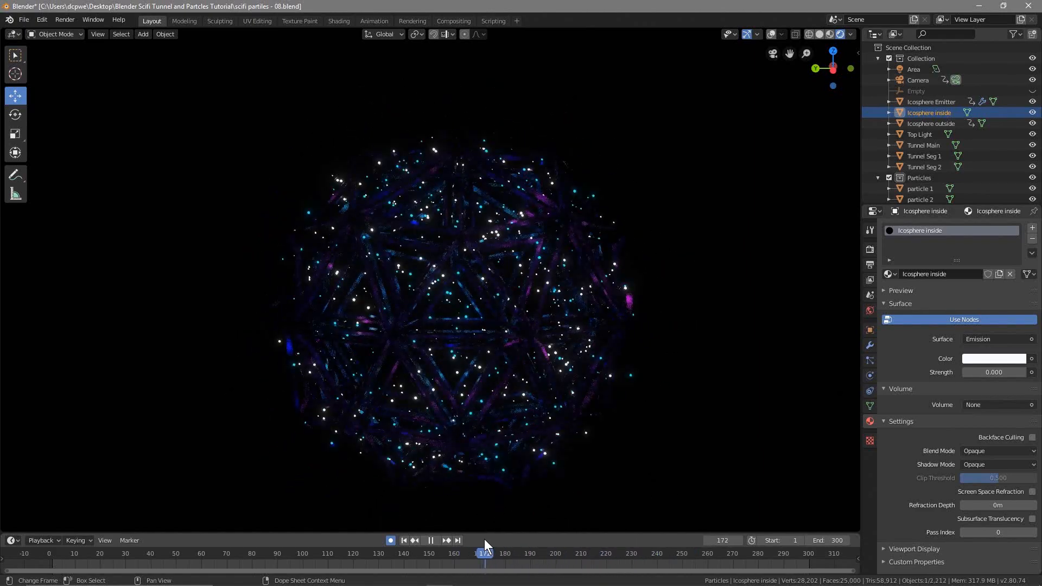
left_click_drag(484, 539, 525, 536)
left_click_drag(448, 538, 487, 546)
left_click_drag(625, 545, 605, 560)
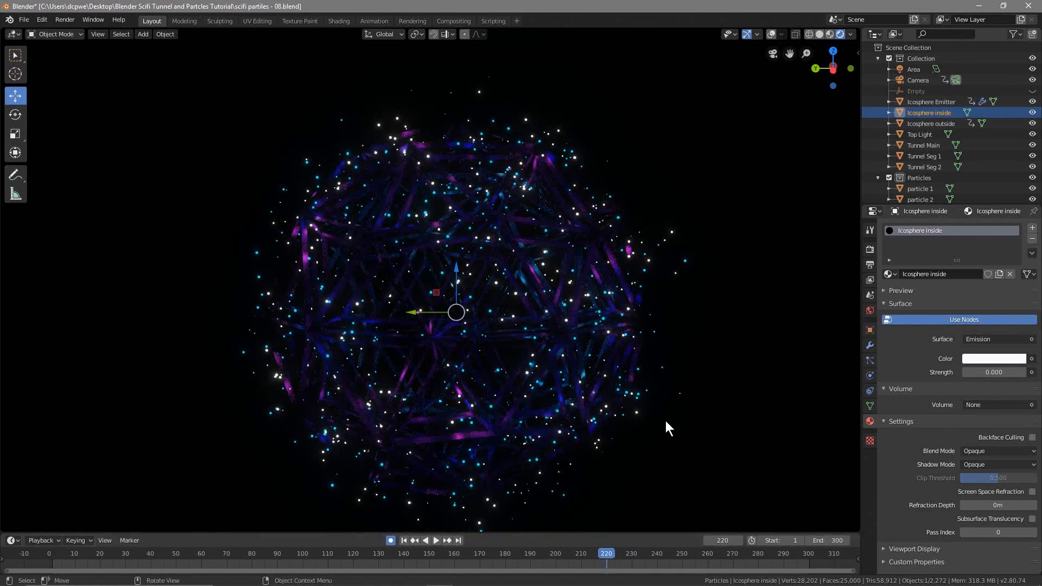
Step: Switch the viewport to solid shading and add a spot light at the world origin
left_click(818, 34)
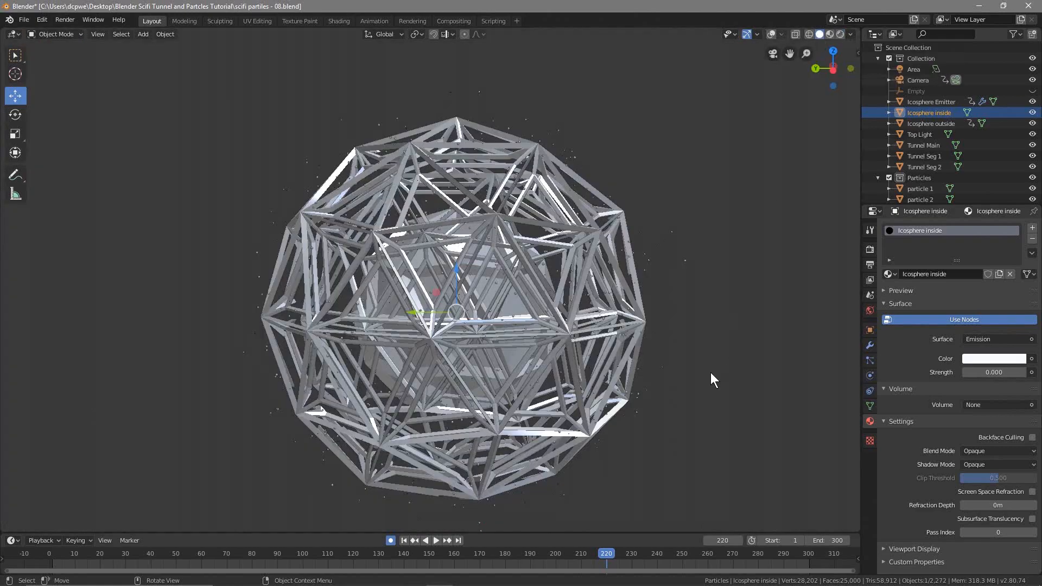
middle_click_drag(712, 384, 531, 380)
scroll(686, 388, "down", 4)
scroll(681, 389, "down", 5)
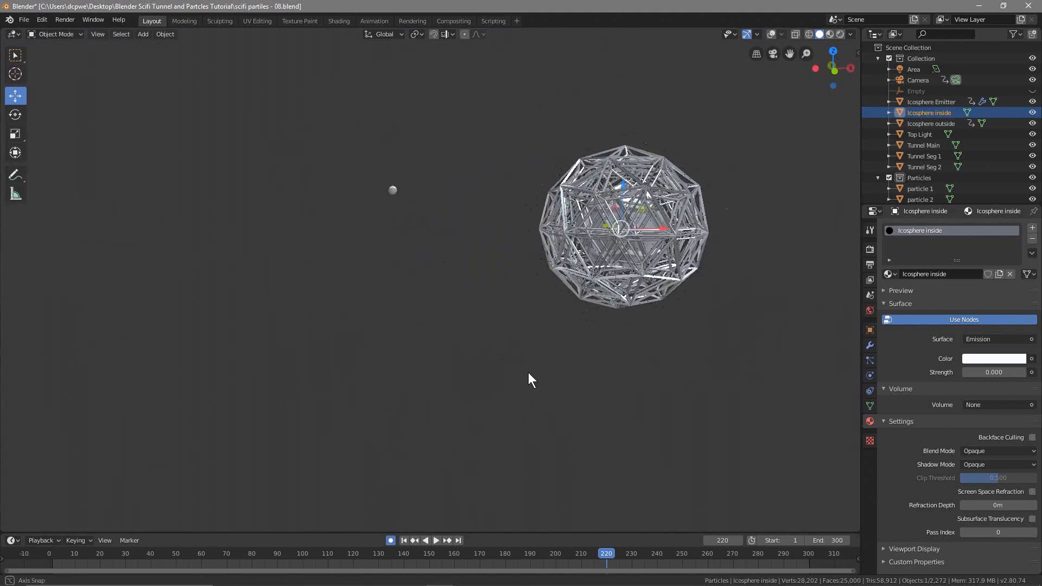
scroll(519, 376, "down", 6)
middle_click_drag(482, 353, 513, 361)
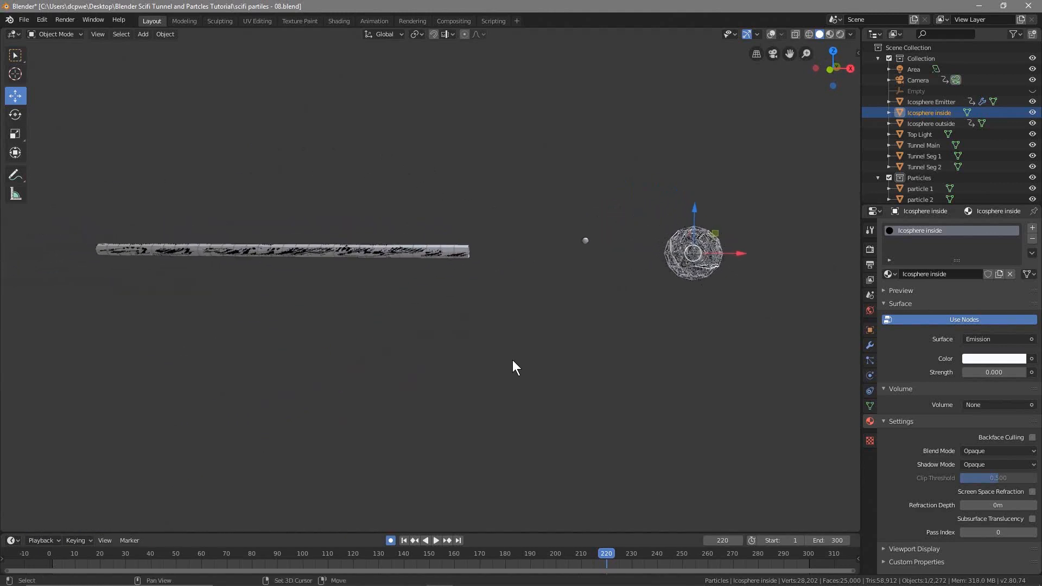
key("shift+a")
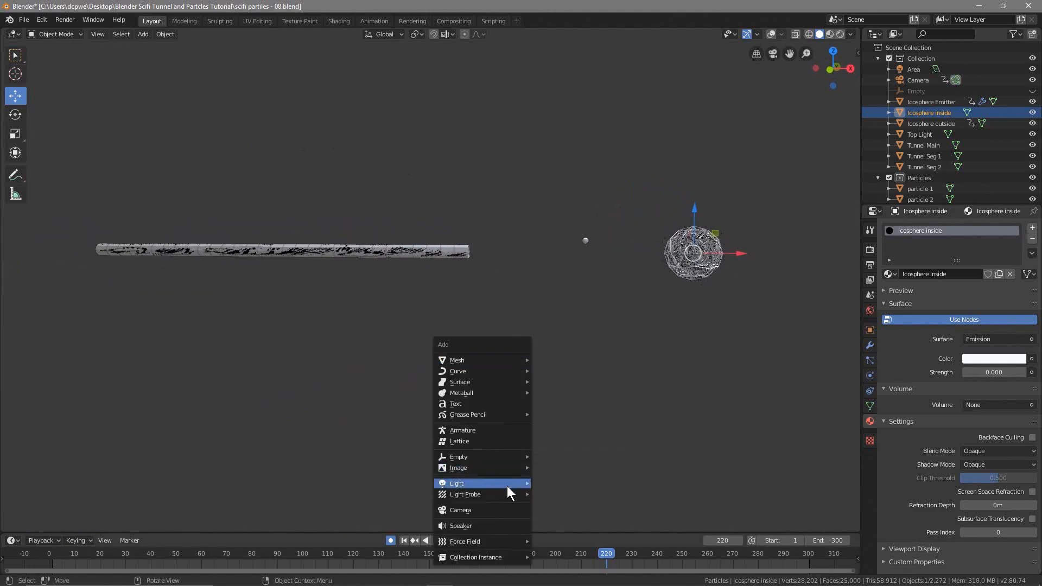
mouse_move(510, 484)
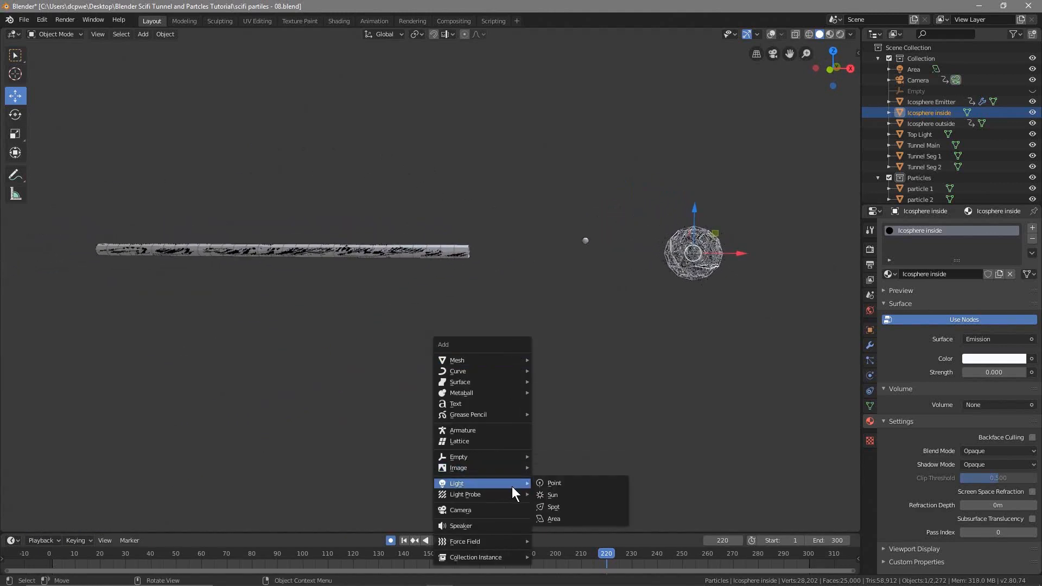
left_click(565, 510)
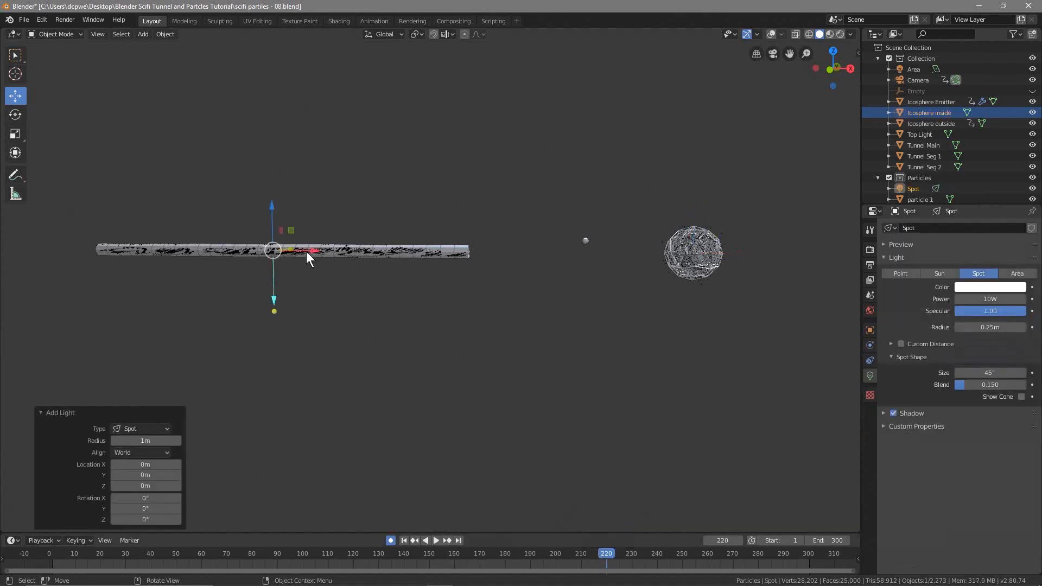
Step: Move the spot light along the X axis to the icosphere's centre, at about X 60.175 m
key("g")
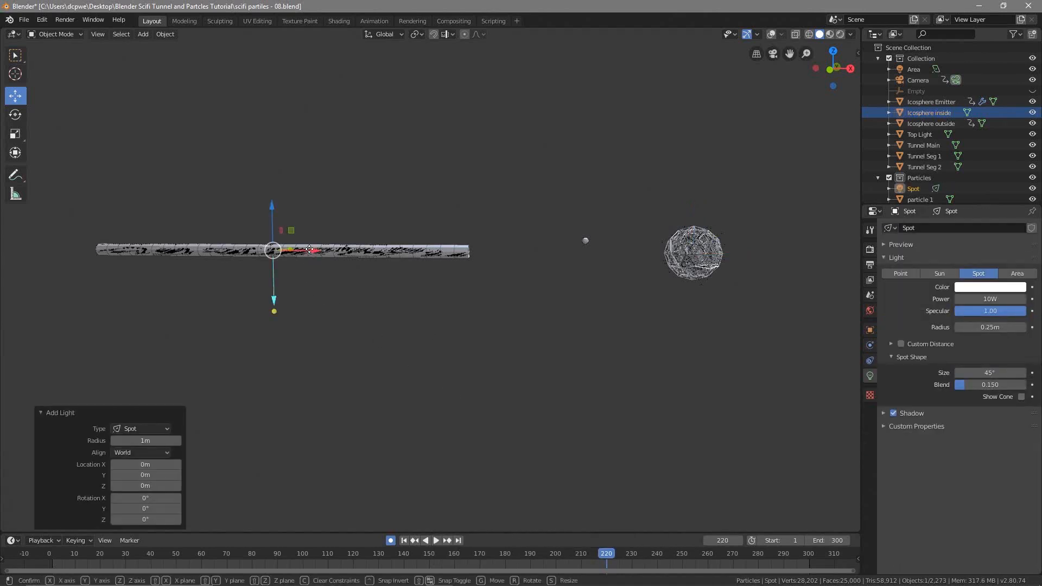
key("x")
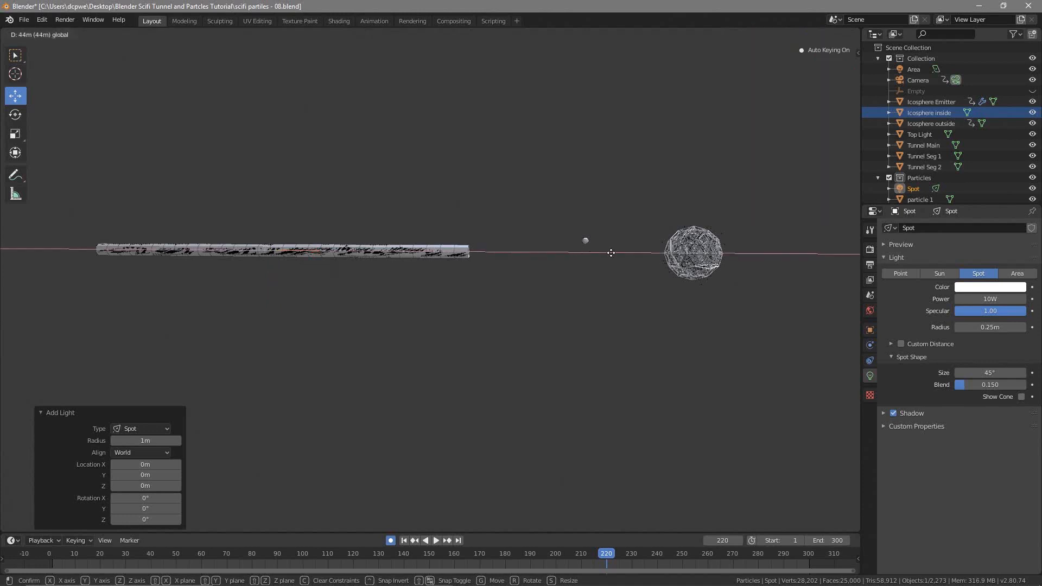
left_click(363, 252)
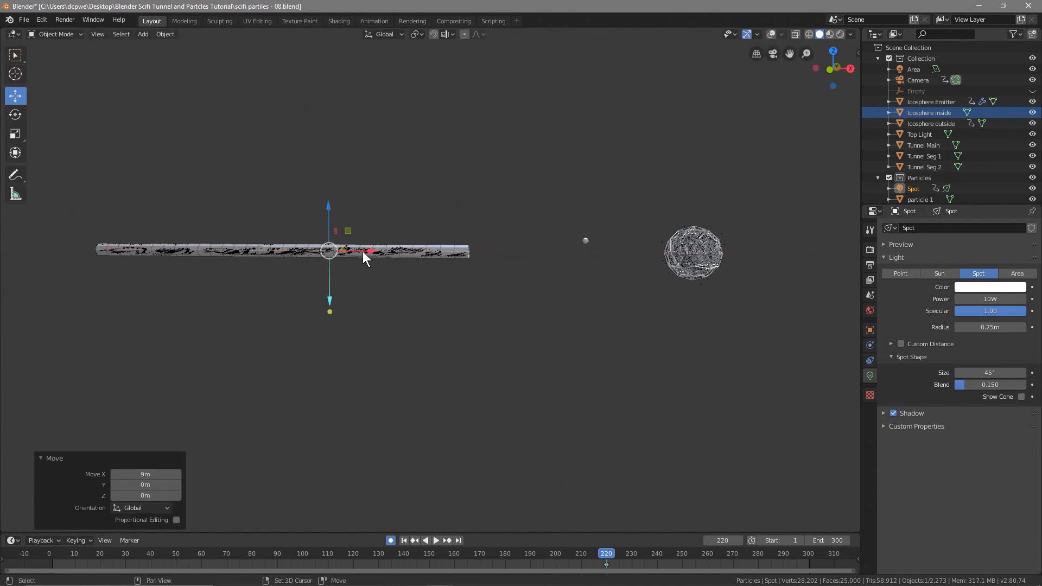
key("g")
key("x")
left_click(636, 260)
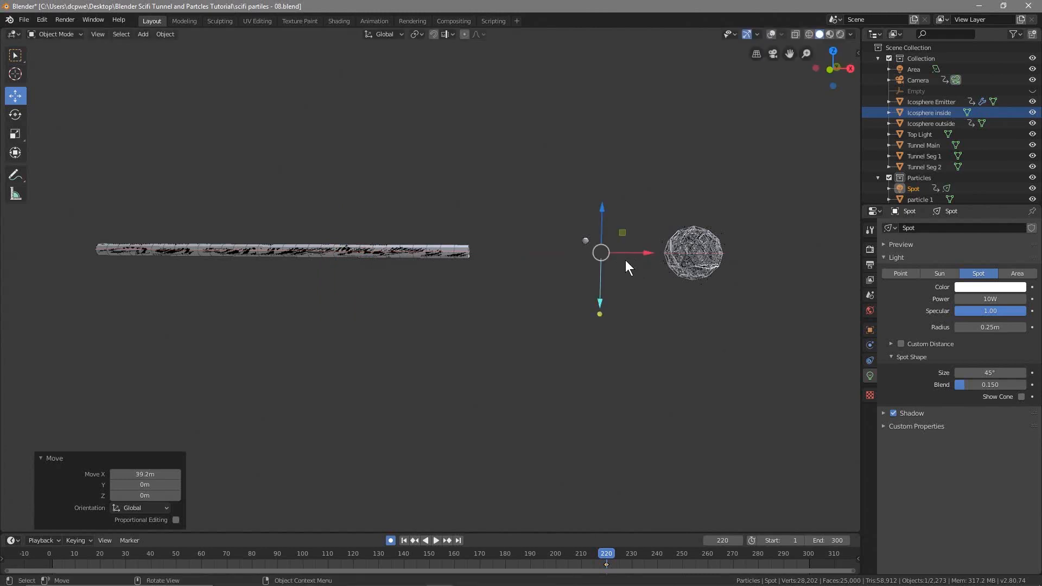
key("g")
key("x")
left_click(719, 255)
key("g")
key("x")
left_click(727, 255)
key("g")
key("x")
left_click(731, 257)
scroll(713, 263, "up", 10)
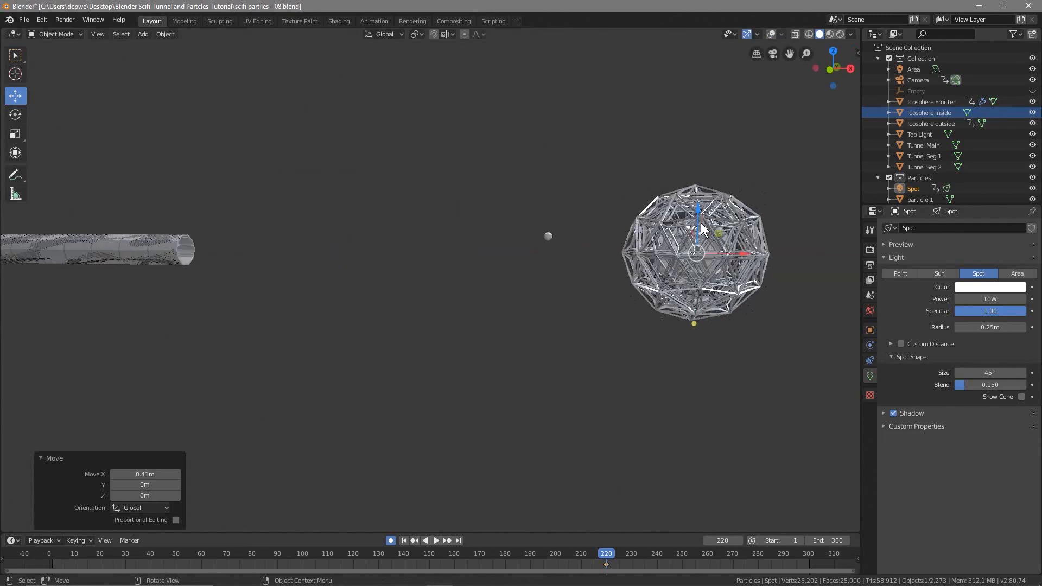
Step: Lower the spot light along the Z axis by about 5.77 m so it sits beneath the icosphere
scroll(729, 239, "up", 2)
scroll(722, 233, "down", 6)
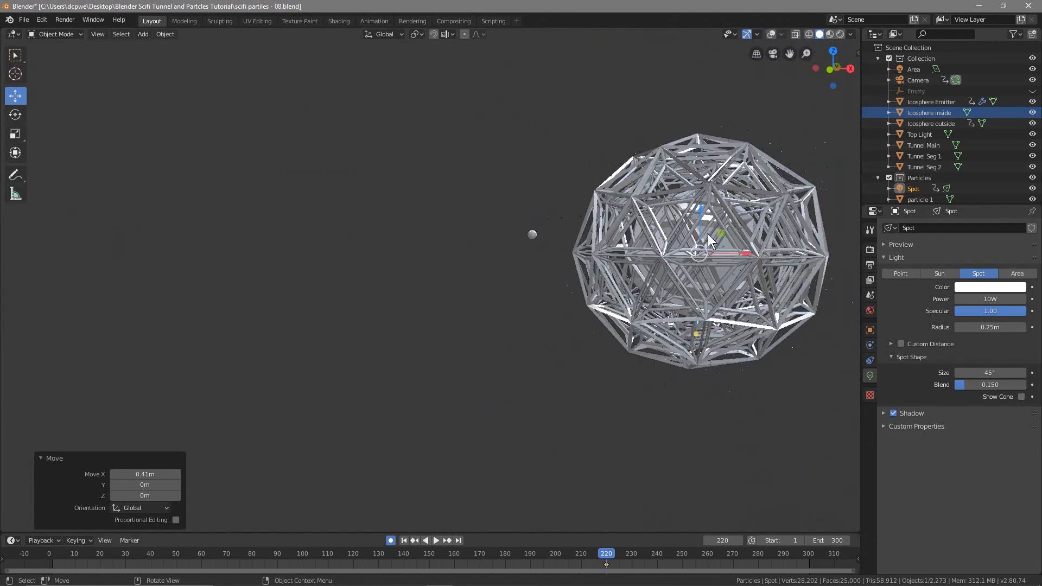
key("g")
key("z")
left_click(691, 390)
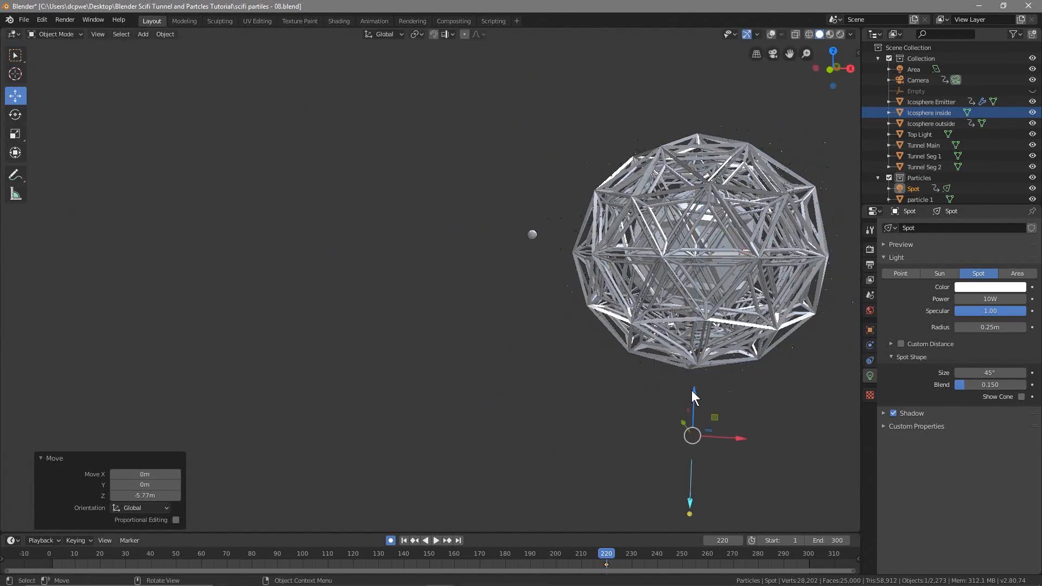
scroll(719, 448, "up", 4)
middle_click_drag(738, 502, 692, 239, "shift")
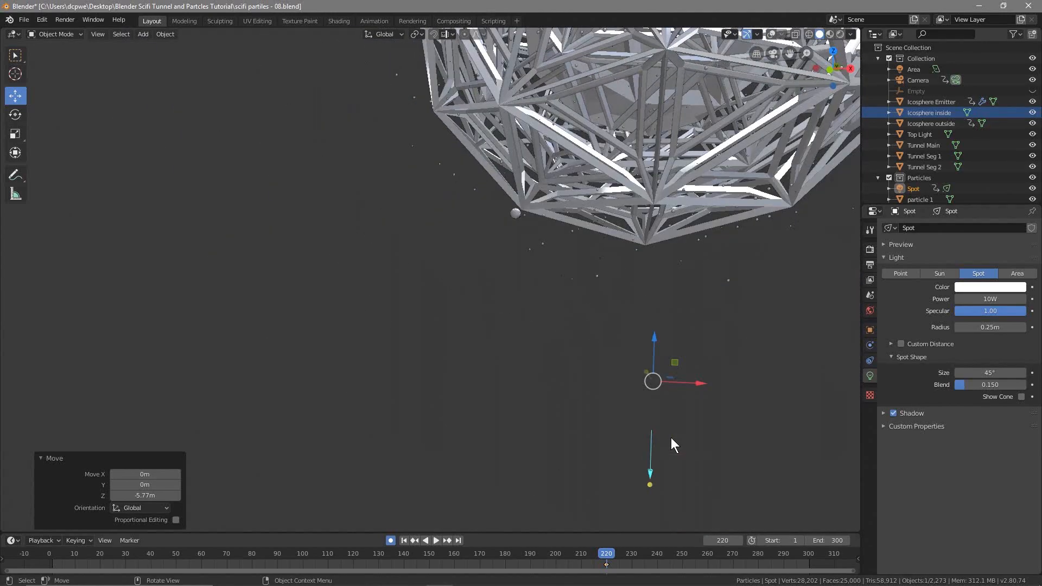
scroll(660, 401, "up", 1)
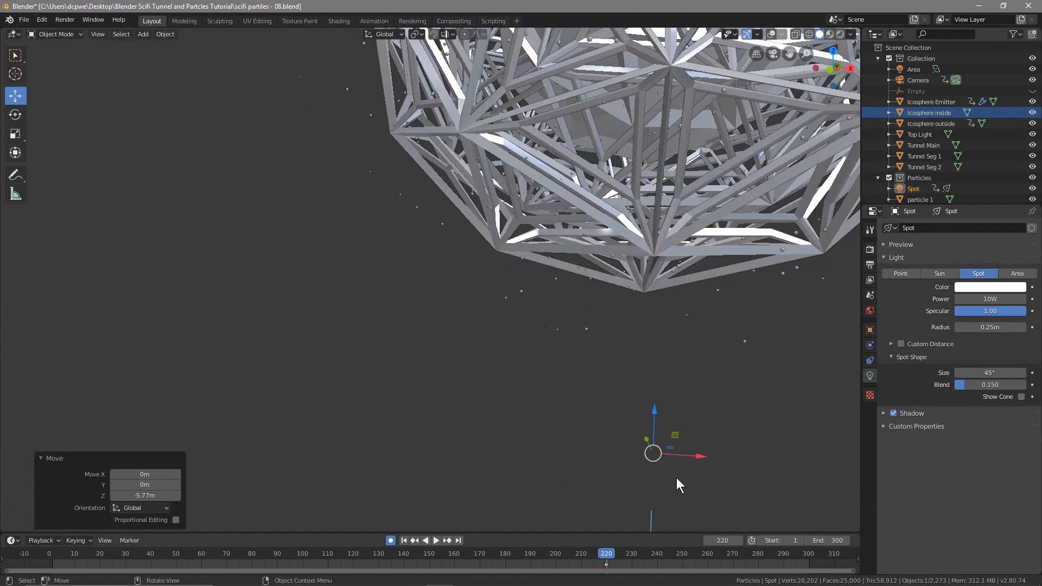
scroll(677, 478, "up", 3)
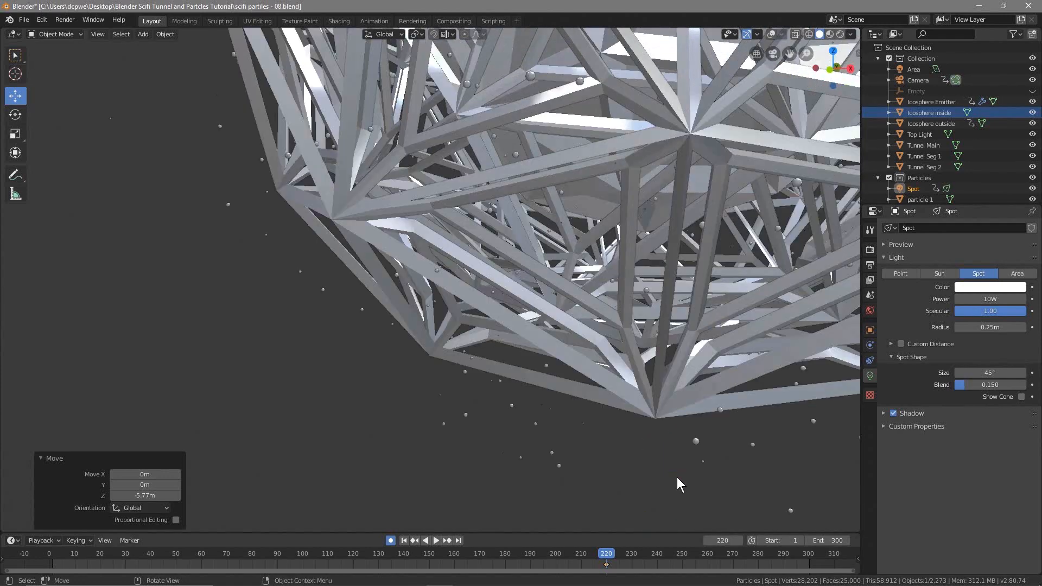
Step: Show the viewport overlays and move the Spot light from the Particles collection into the main Collection
left_click(771, 34)
scroll(657, 397, "down", 3)
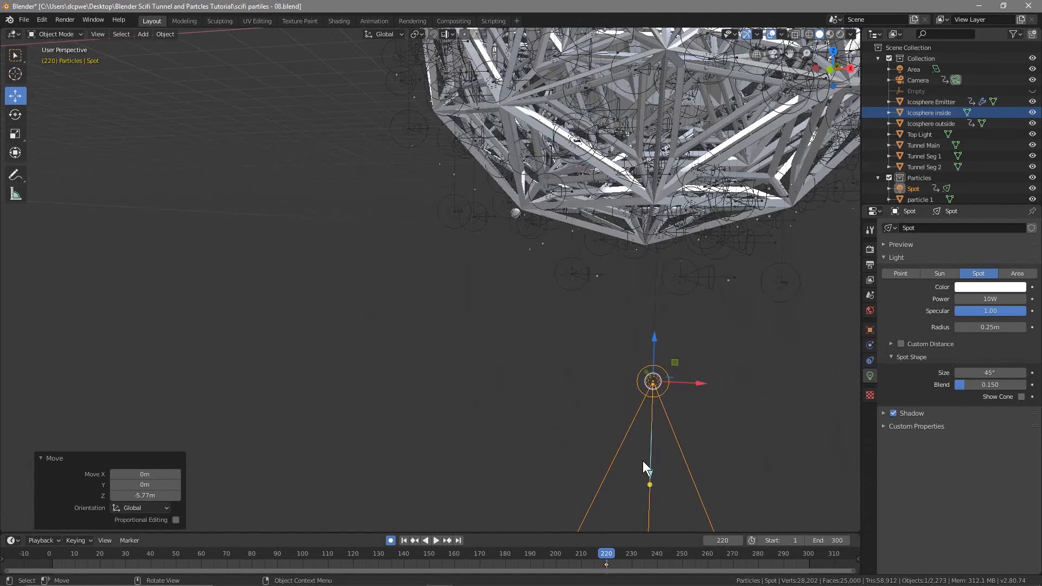
scroll(643, 460, "down", 2)
scroll(643, 461, "up", 1)
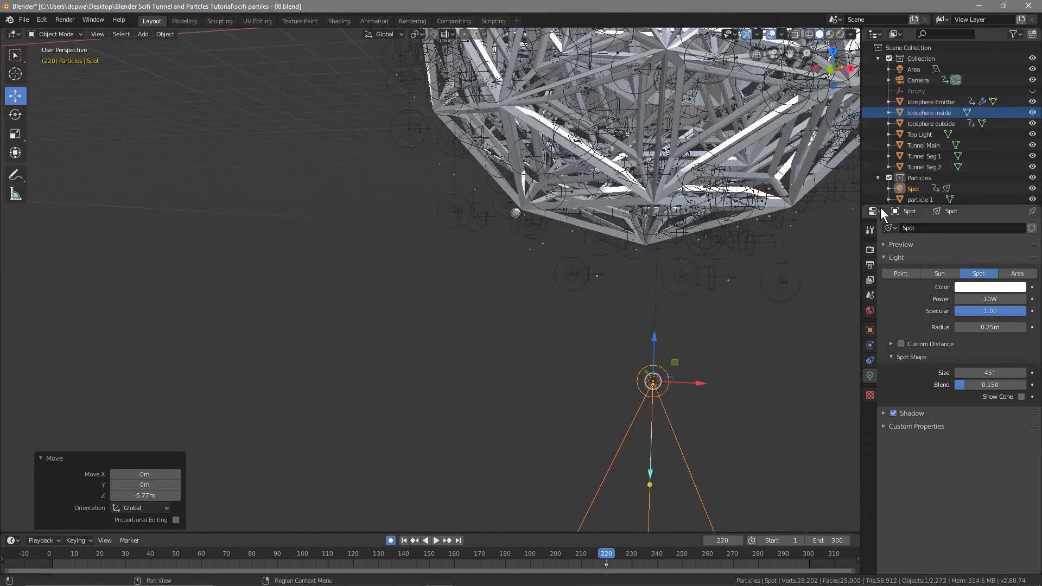
scroll(924, 194, "down", 1)
left_click(920, 171)
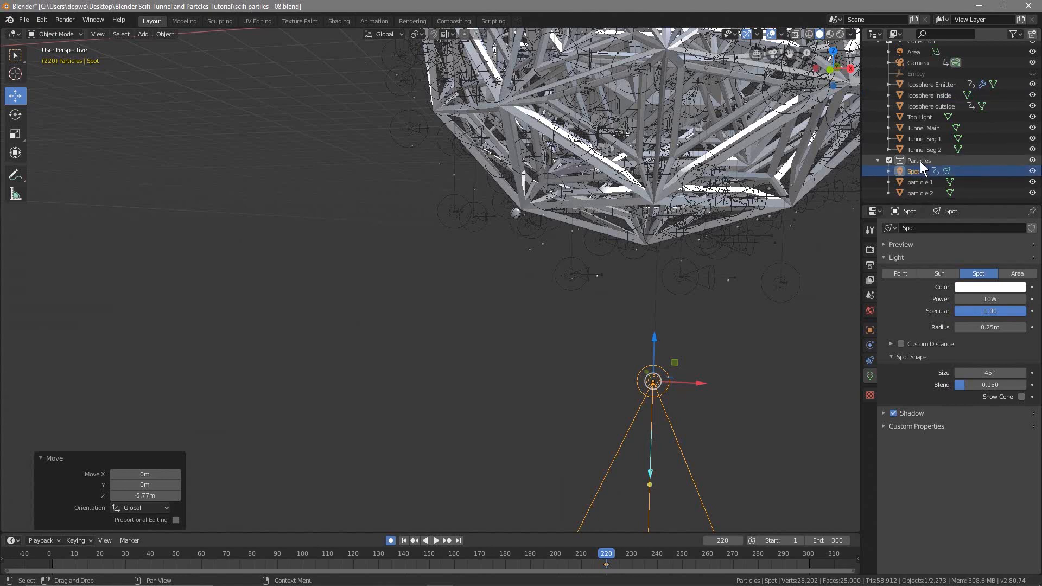
left_click_drag(914, 170, 920, 58)
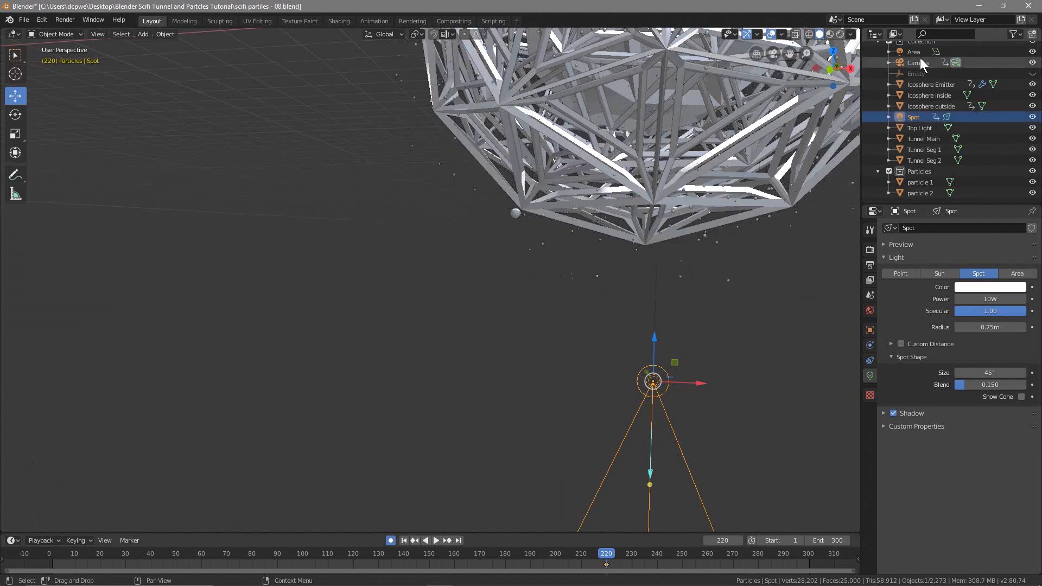
scroll(917, 54, "up", 1)
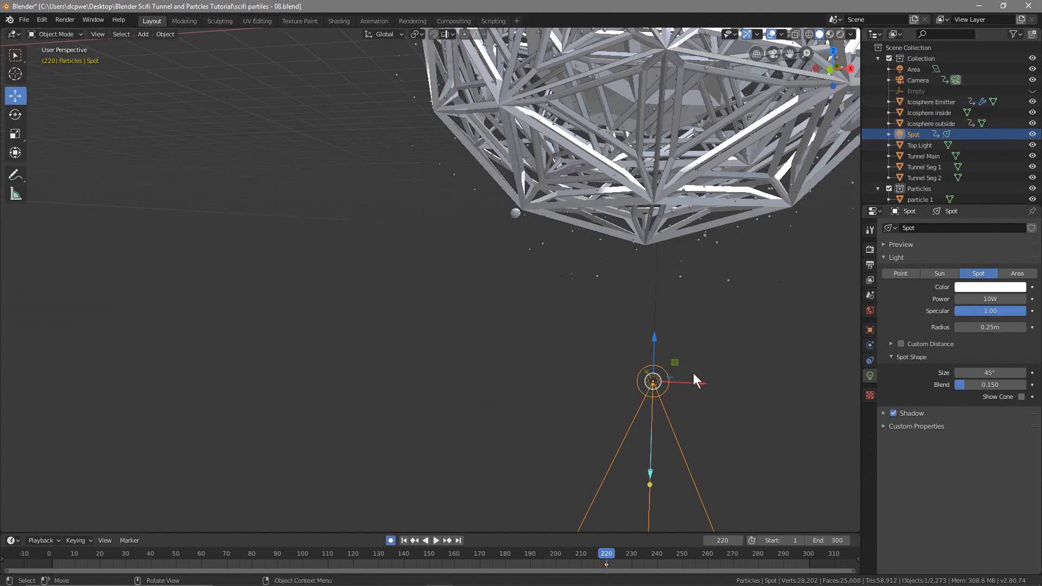
left_click(921, 190)
scroll(920, 194, "down", 1)
left_click(915, 116)
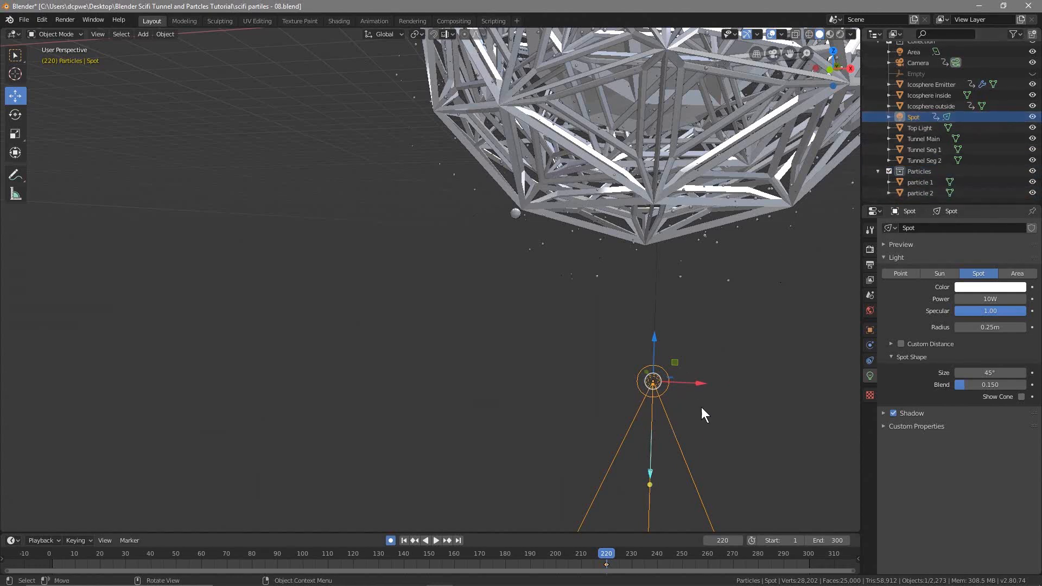
Step: Turn off auto keying and set the Spot light's X rotation to 180° so it points up at the icosphere
scroll(656, 399, "up", 3)
scroll(668, 418, "down", 2)
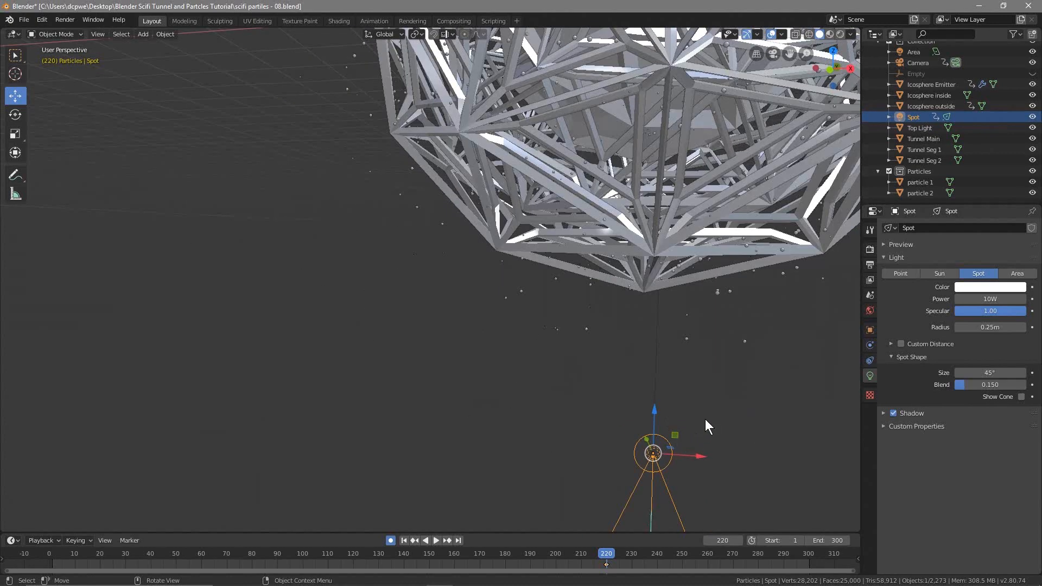
key("KP_Decimal")
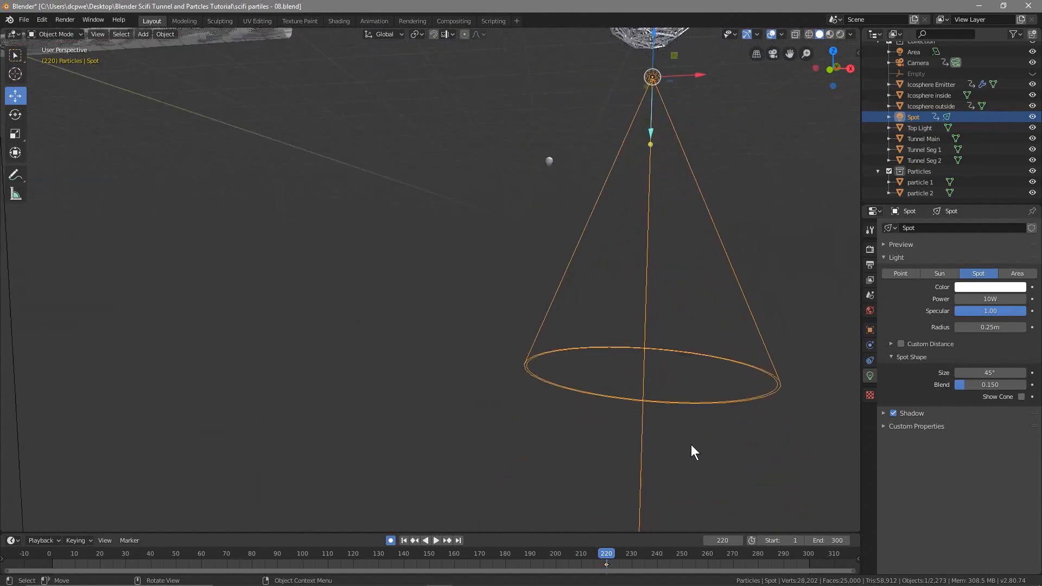
scroll(679, 393, "down", 2)
scroll(669, 300, "up", 3)
scroll(670, 301, "down", 2)
middle_click_drag(669, 301, 647, 470)
middle_click_drag(643, 249, 650, 242, "shift")
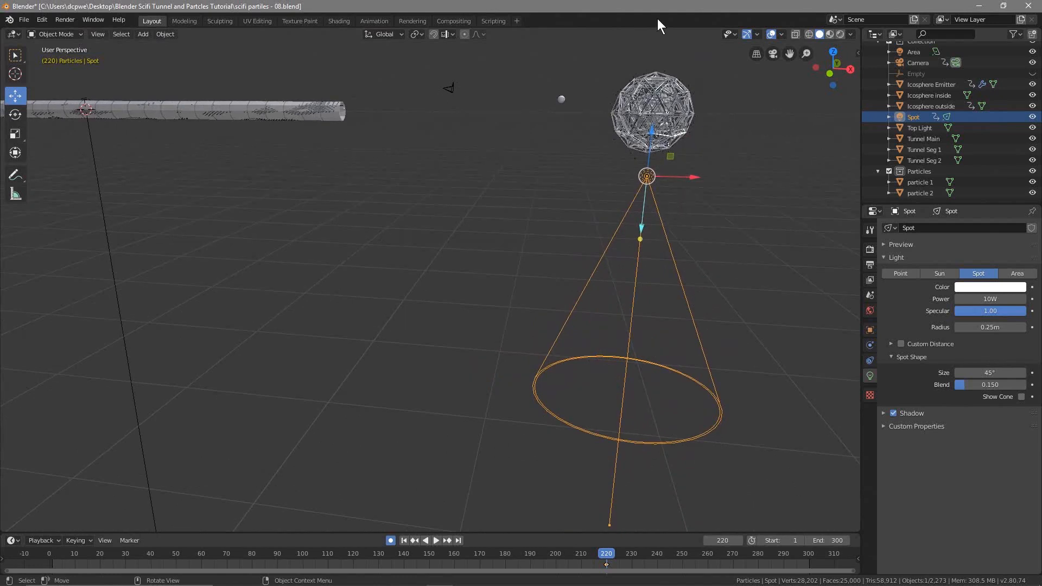
left_click(870, 330)
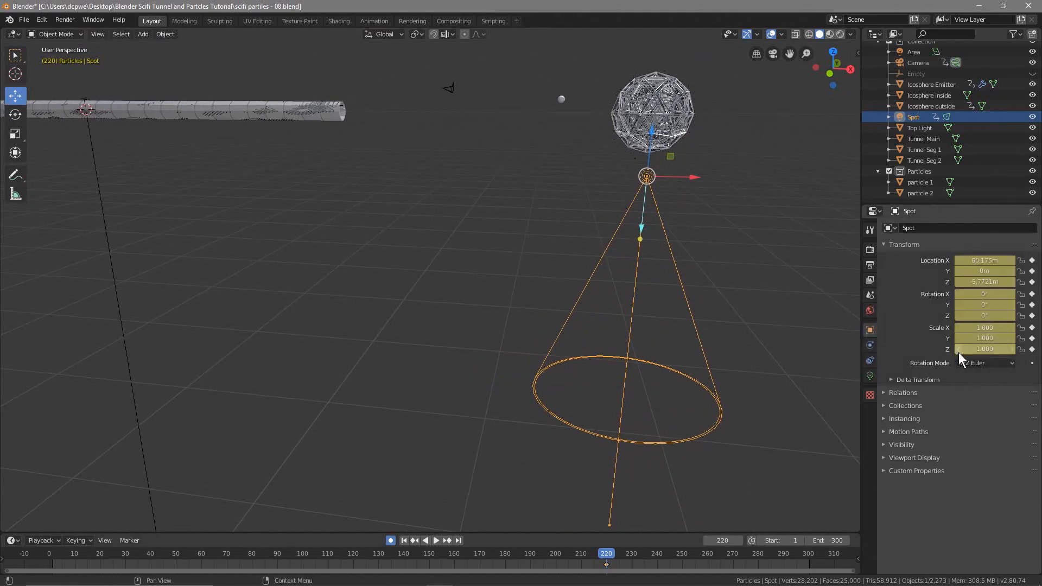
left_click(390, 541)
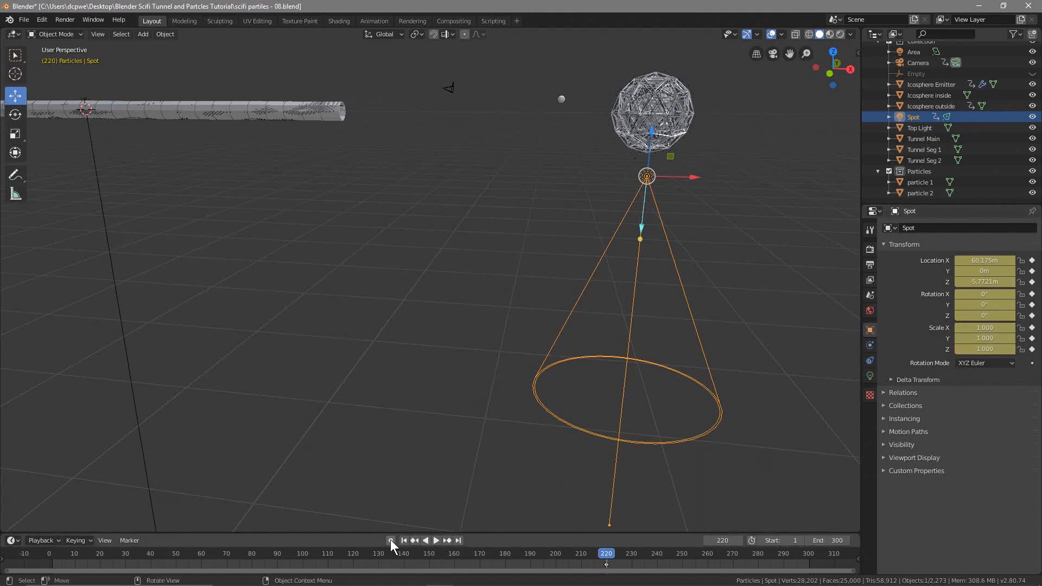
left_click(982, 316)
left_click_drag(982, 315, 1039, 294)
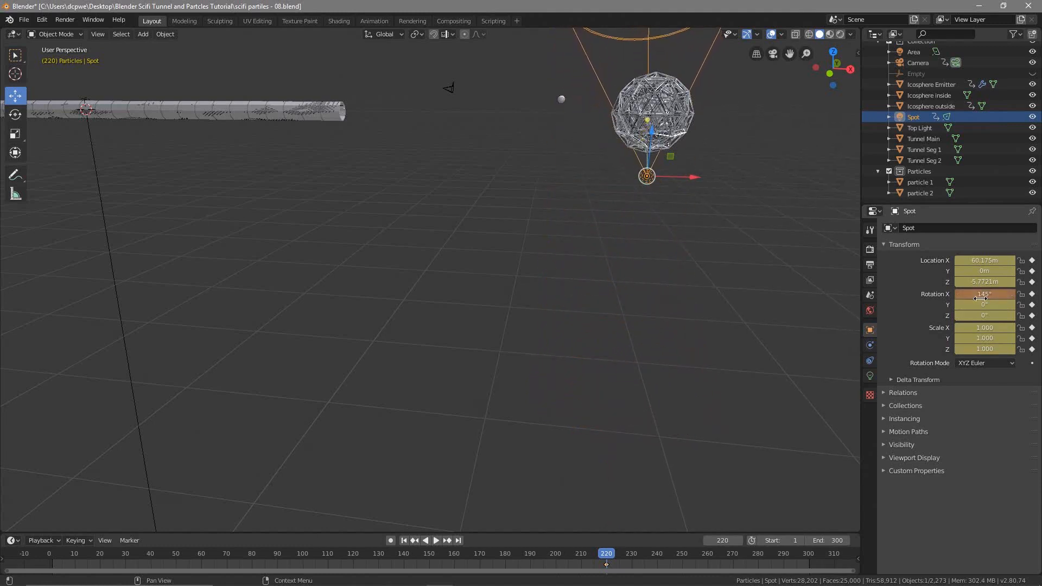
key("Return")
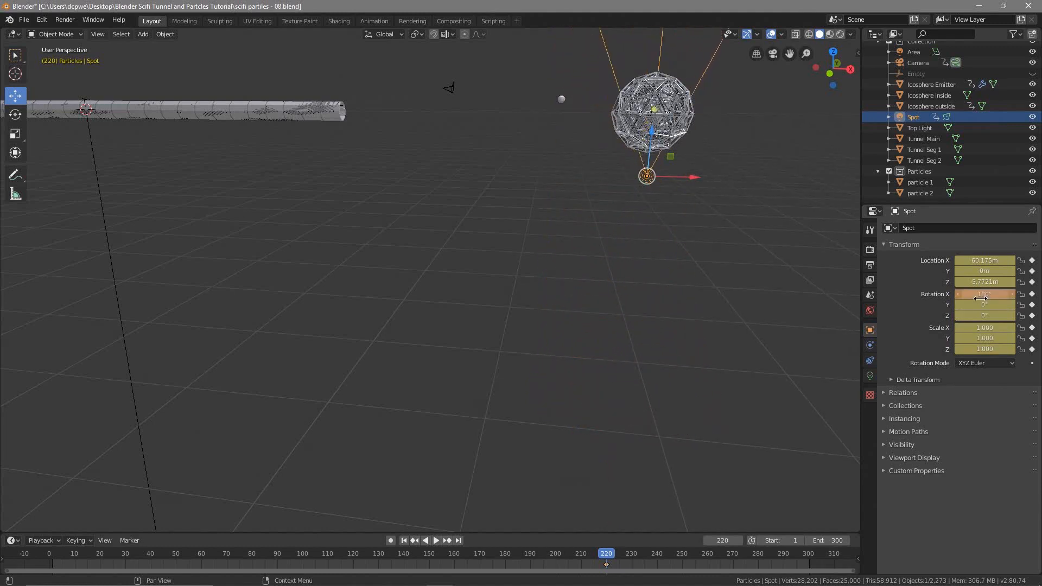
Step: Widen the spot light's cone to about 84.5° and lower the light by about 1.12 m along Z
mouse_move(650, 134)
left_mouse_down()
mouse_move(656, 146)
mouse_move(654, 115)
left_mouse_up()
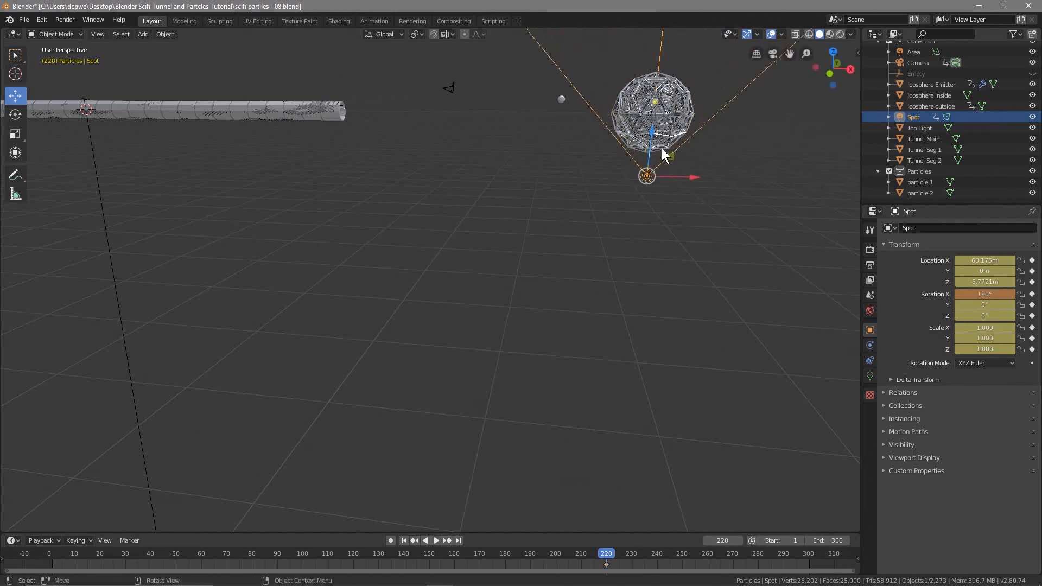
scroll(660, 149, "up", 2)
middle_click_drag(650, 174, 637, 200)
mouse_move(644, 177)
left_mouse_down()
mouse_move(638, 221)
mouse_move(642, 197)
left_mouse_up()
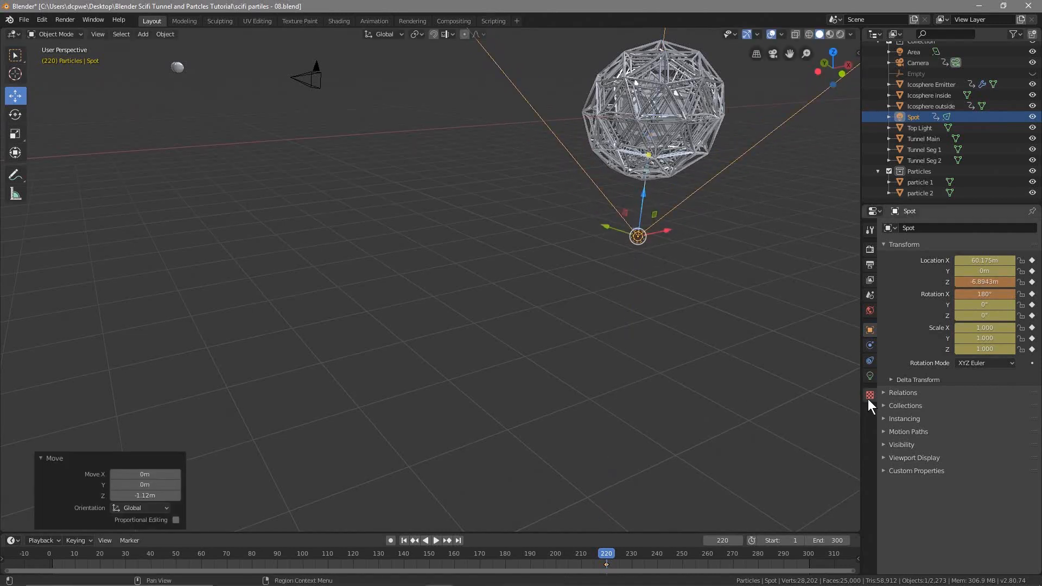
Step: Set the Spot light's power to 900 W
left_click(871, 376)
left_click(983, 298)
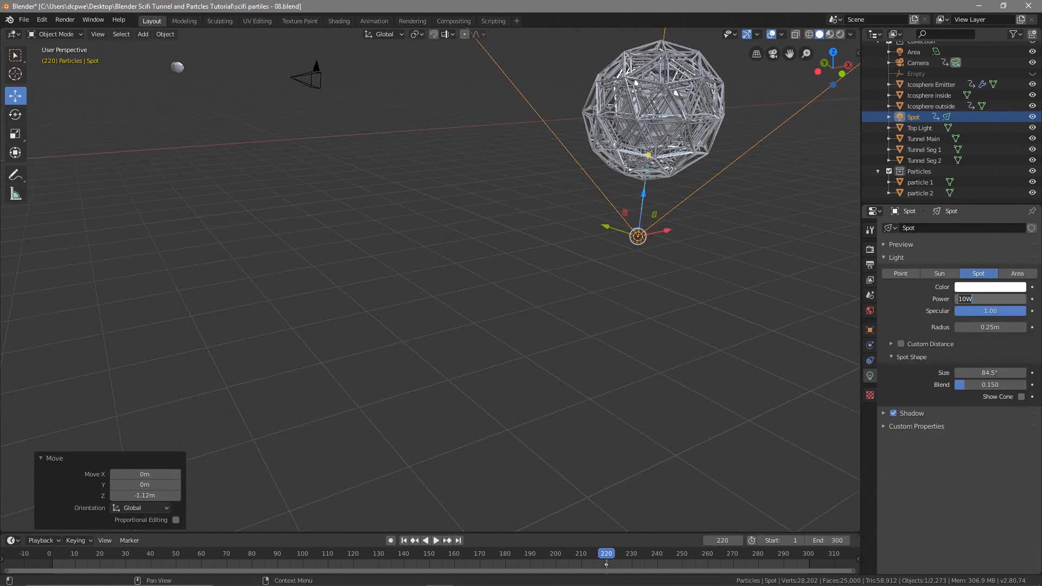
type("900")
key("Return")
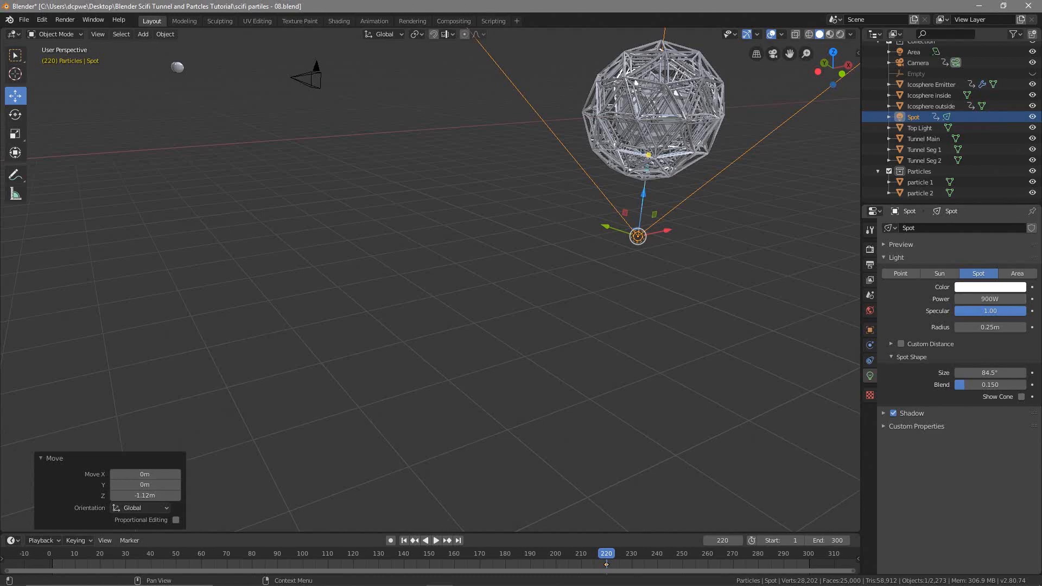
Step: Switch the viewport to rendered shading and view the spot-lit icosphere through the camera
left_click(839, 34)
mouse_move(640, 181)
middle_mouse_down()
mouse_move(647, 204)
mouse_move(672, 204)
mouse_move(654, 191)
middle_mouse_up()
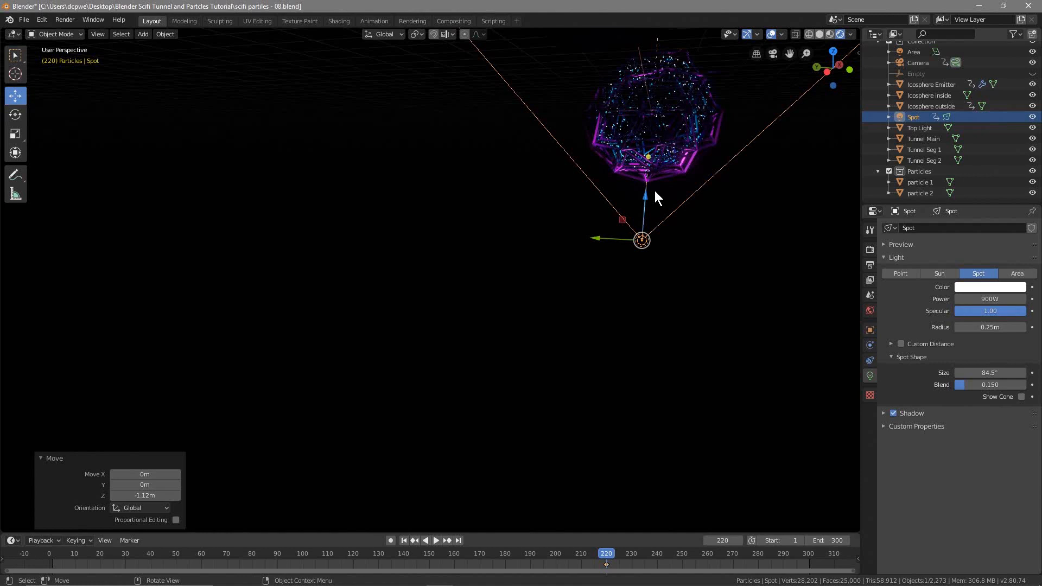
key("KP_0")
scroll(643, 365, "down", 3)
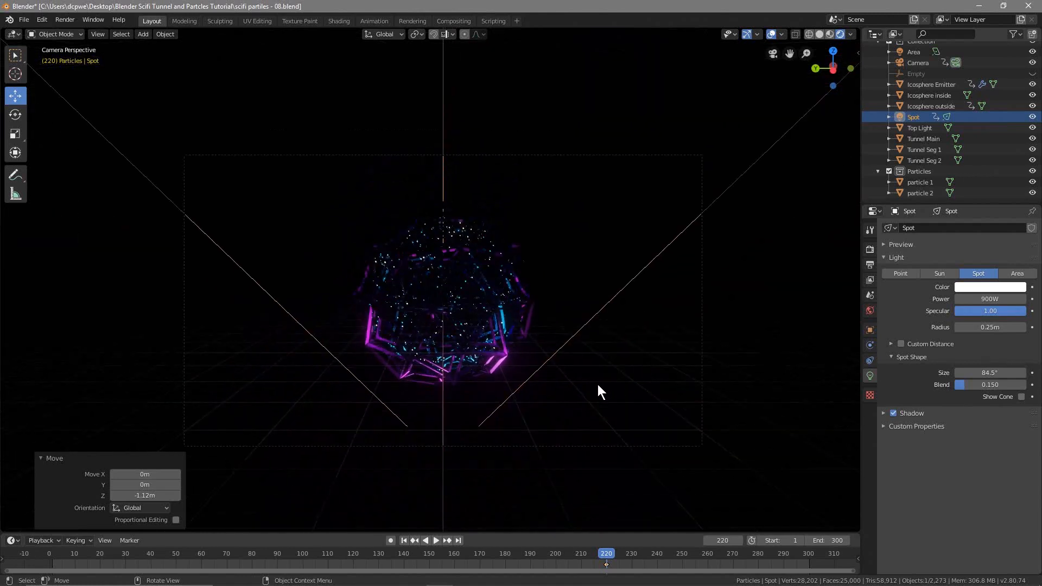
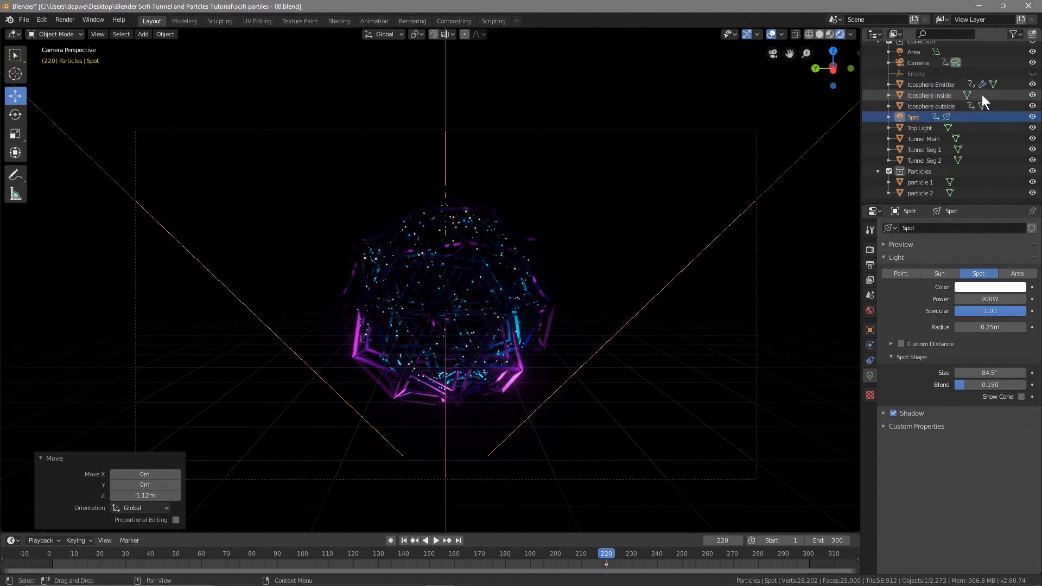
Step: Try an emission strength of 3.8 on the Icosphere inside material and change its surface shader to Principled BSDF
left_click(935, 95)
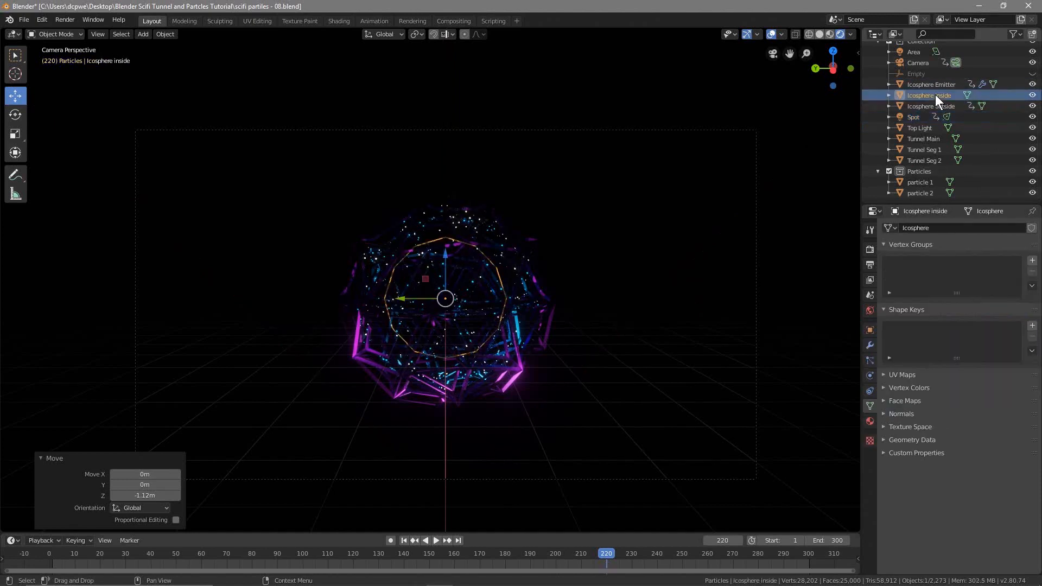
left_click(870, 420)
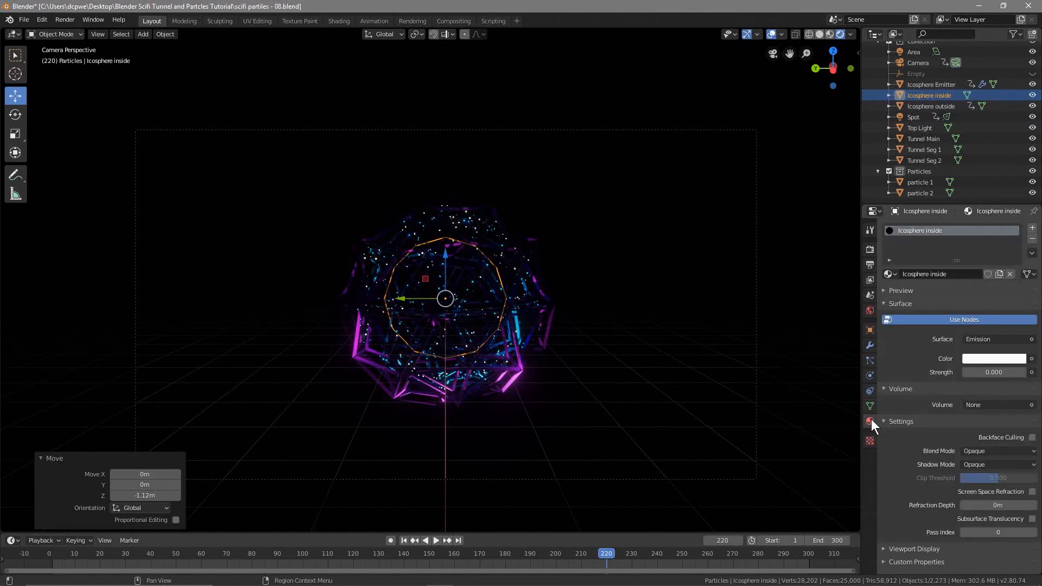
left_click_drag(1001, 372, 1029, 372)
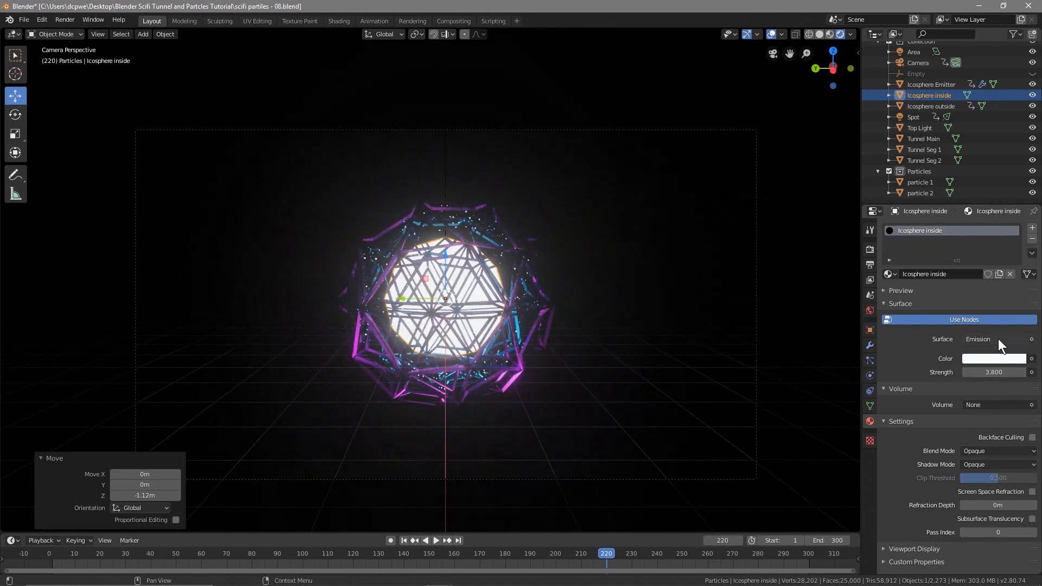
left_click(993, 341)
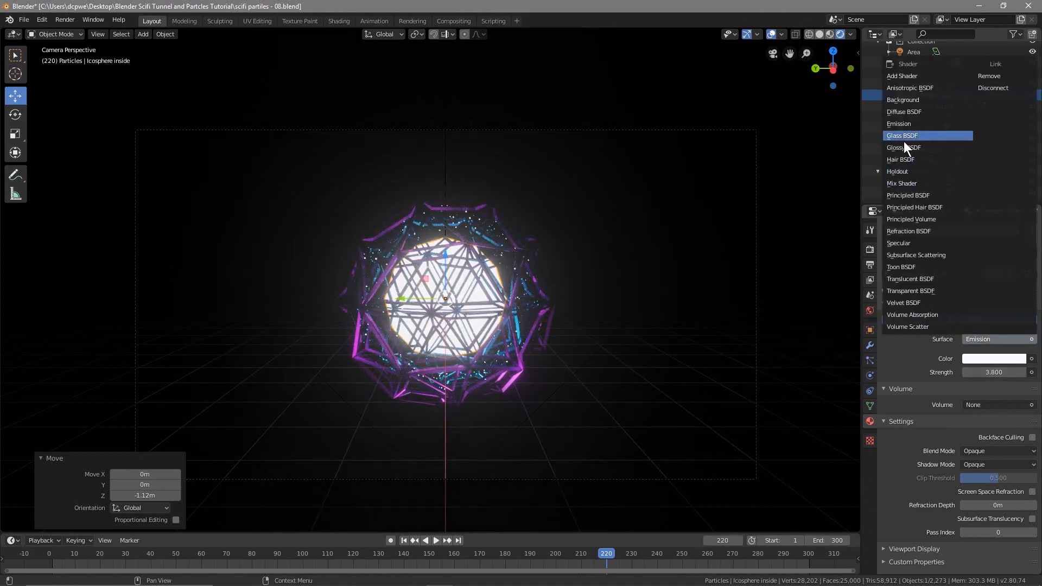
left_click(907, 195)
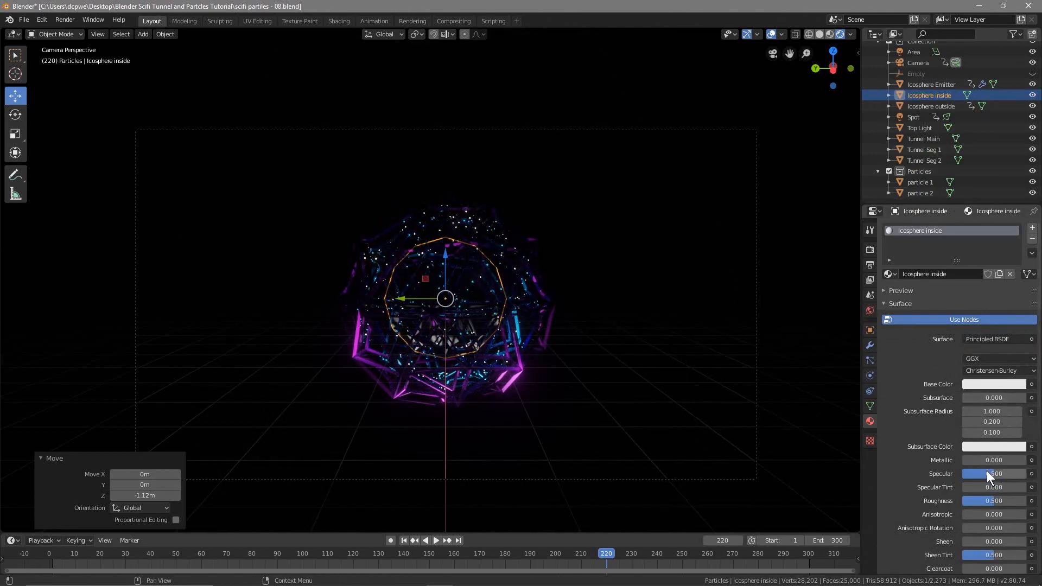
Step: Set the Icosphere inside material's metallic value to 1.000 and hide the viewport overlays
left_click_drag(976, 459, 1025, 460)
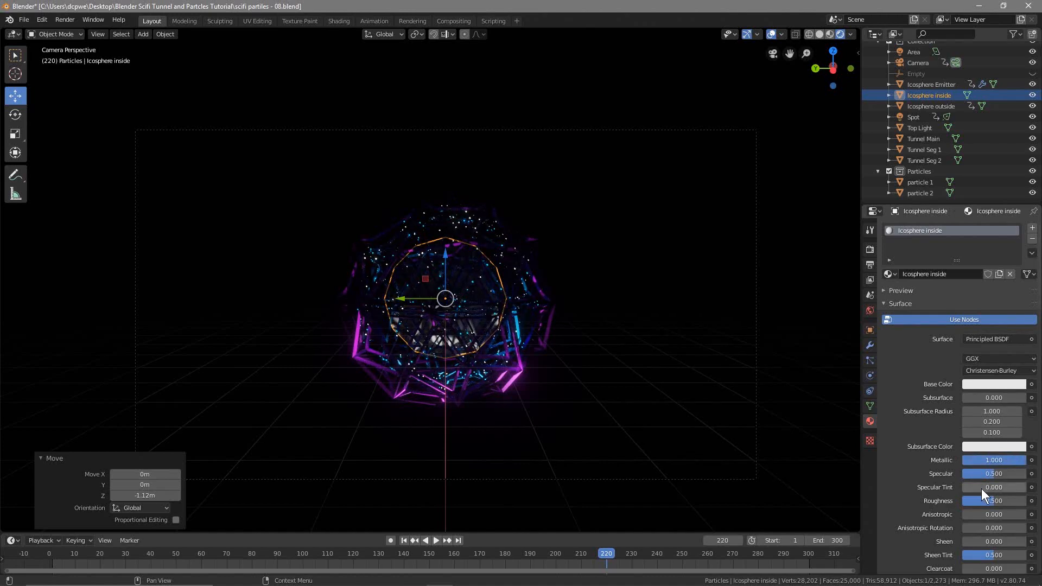
scroll(552, 405, "up", 5)
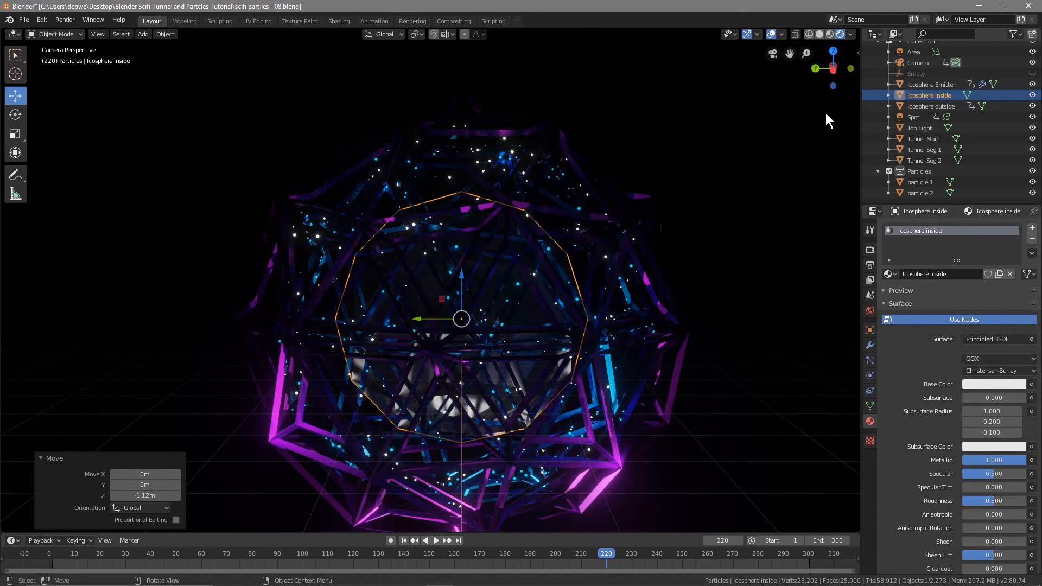
left_click(771, 34)
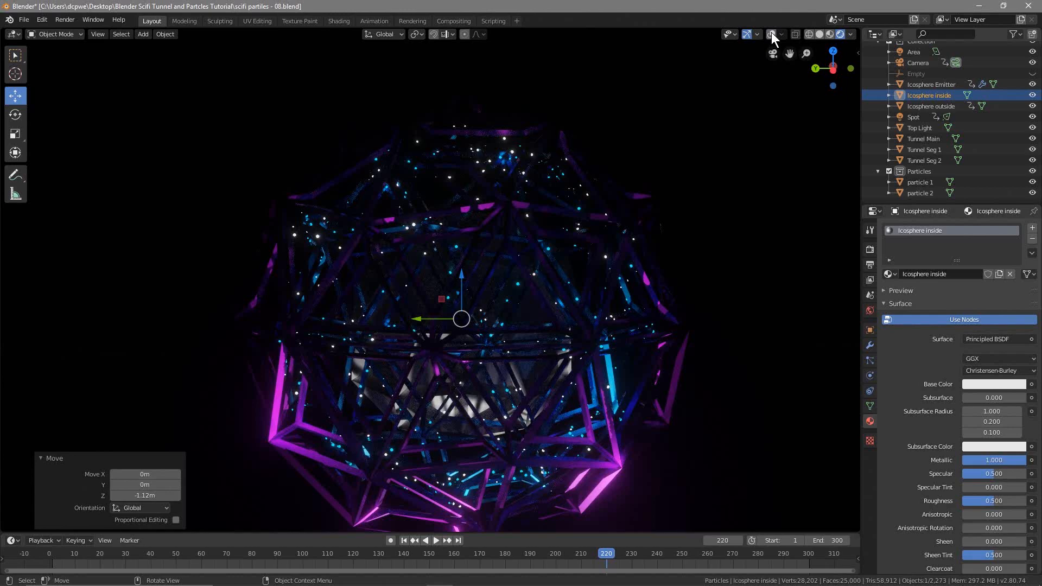
left_click(771, 33)
left_click(772, 33)
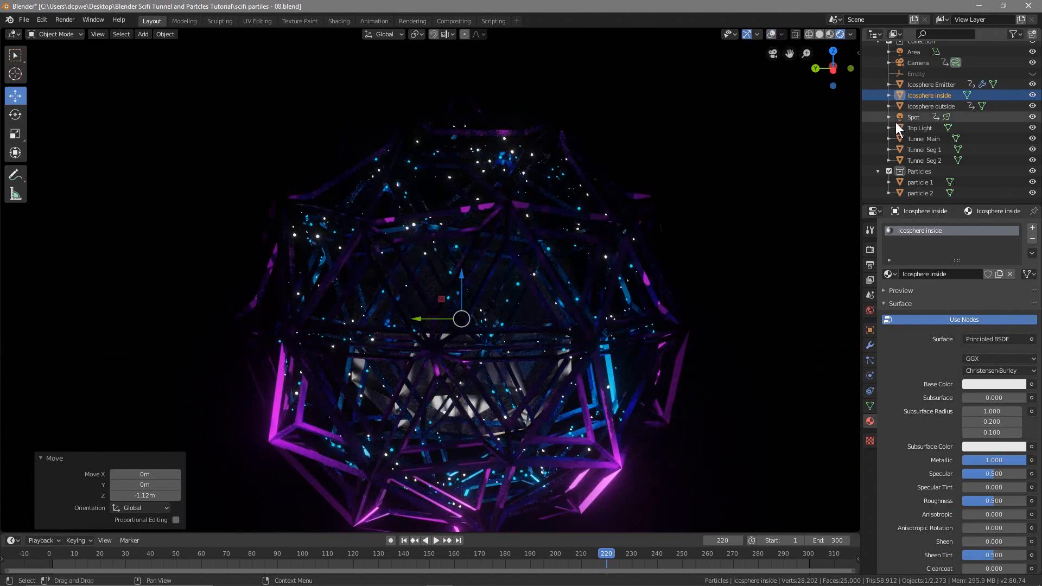
Step: Hide the Icosphere inside object in the viewport and advance the timeline to frame 221
left_click(1032, 96)
left_click(1032, 96)
left_click(1033, 96)
left_click(1032, 95)
left_click(1032, 96)
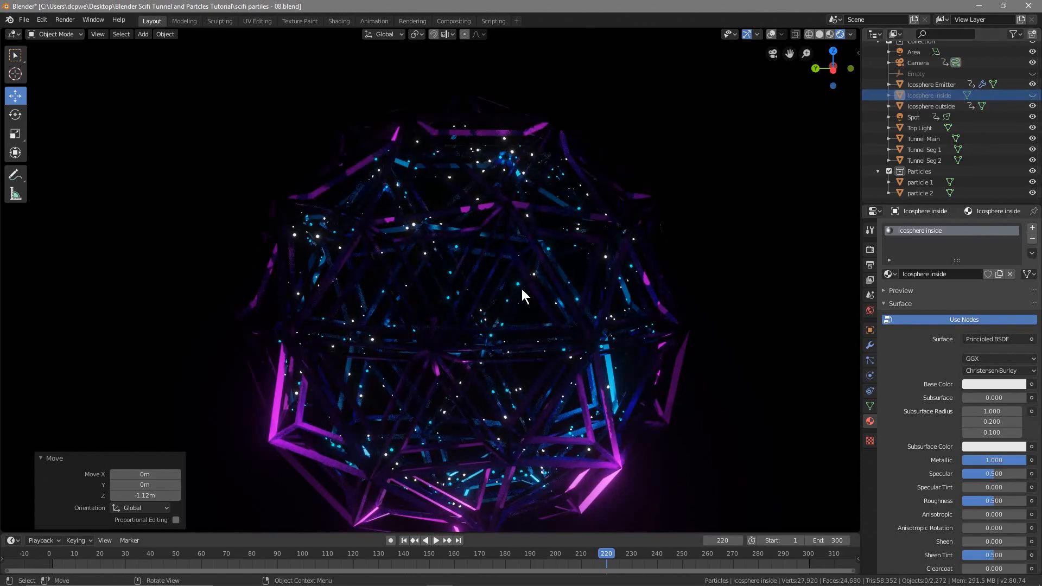
scroll(515, 320, "down", 1)
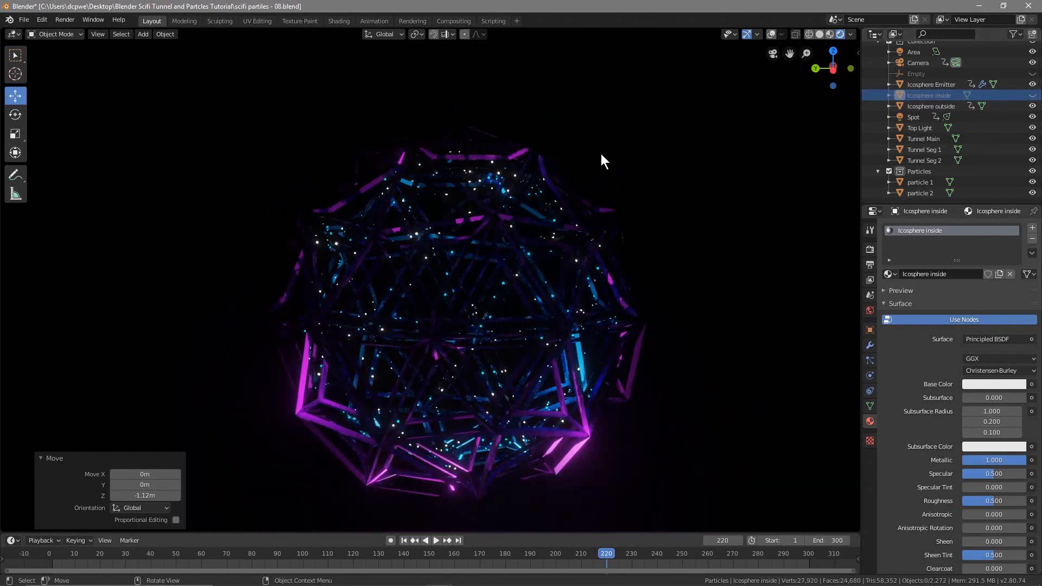
scroll(437, 320, "down", 1)
mouse_move(609, 556)
left_mouse_down()
mouse_move(419, 550)
mouse_move(663, 535)
mouse_move(608, 543)
left_mouse_up()
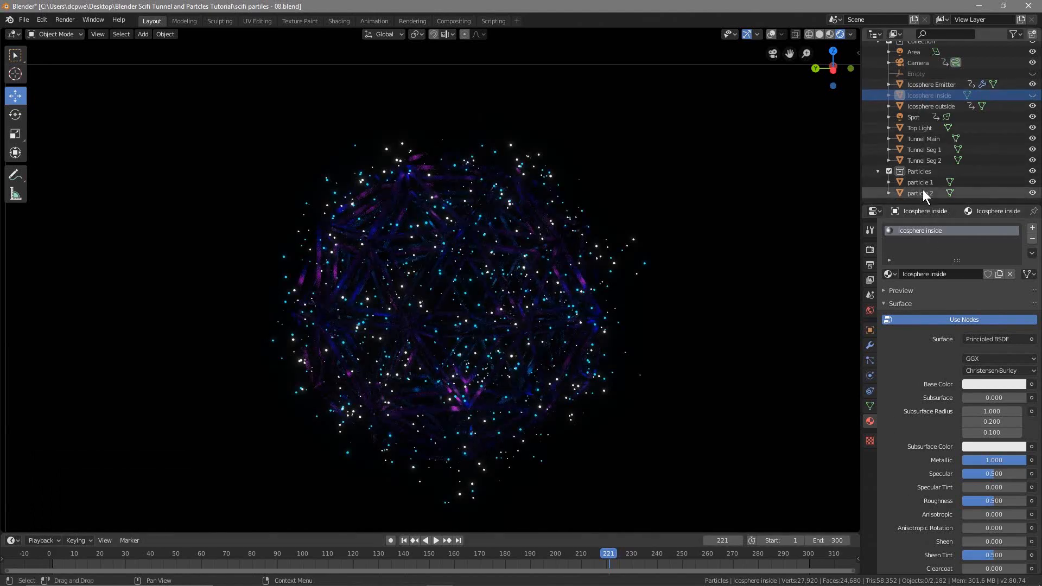
Step: Try different power values on the Spot light, including 1315.1 W, 2500 W and 11.8 W
left_click(914, 116)
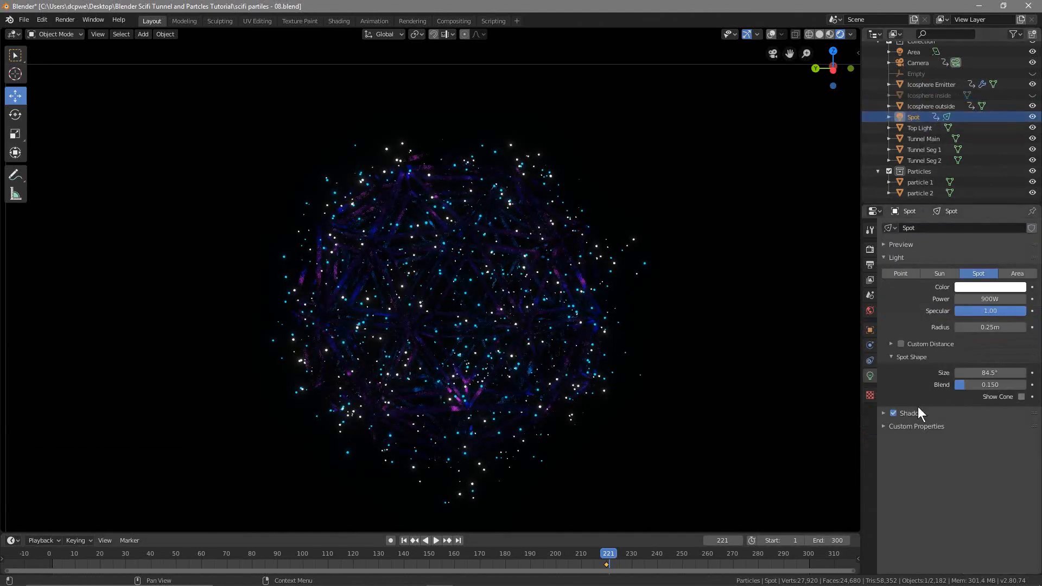
left_click_drag(986, 299, 1016, 299)
scroll(452, 294, "up", 3)
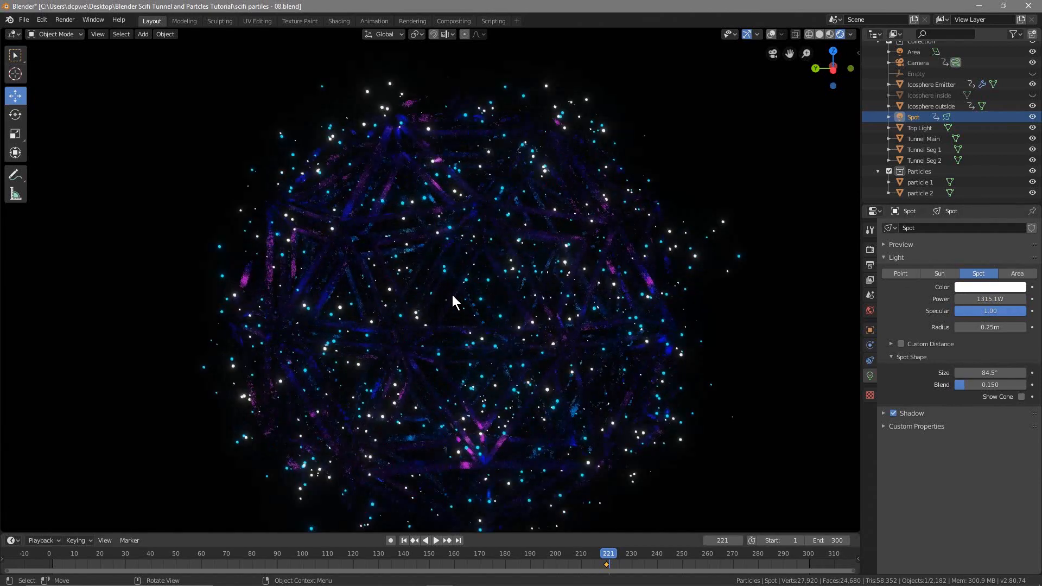
scroll(452, 295, "down", 2)
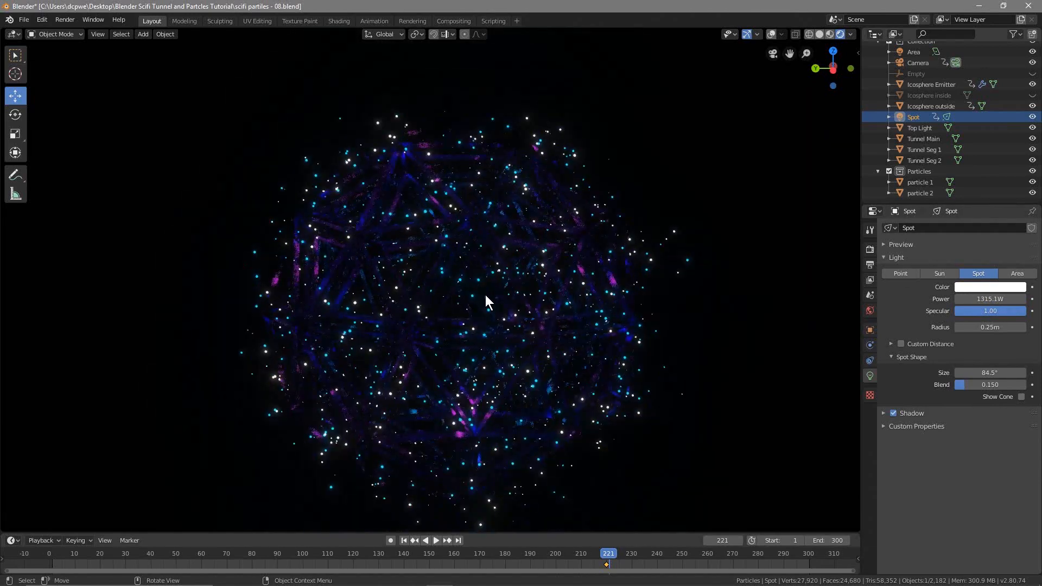
left_click(999, 299)
type("2500")
key("Return")
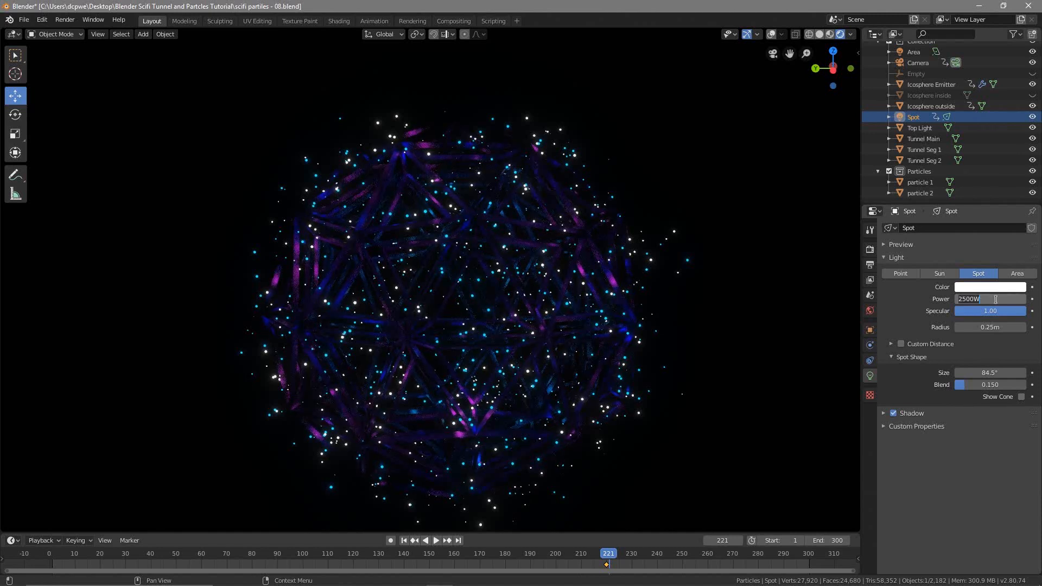
key("Return")
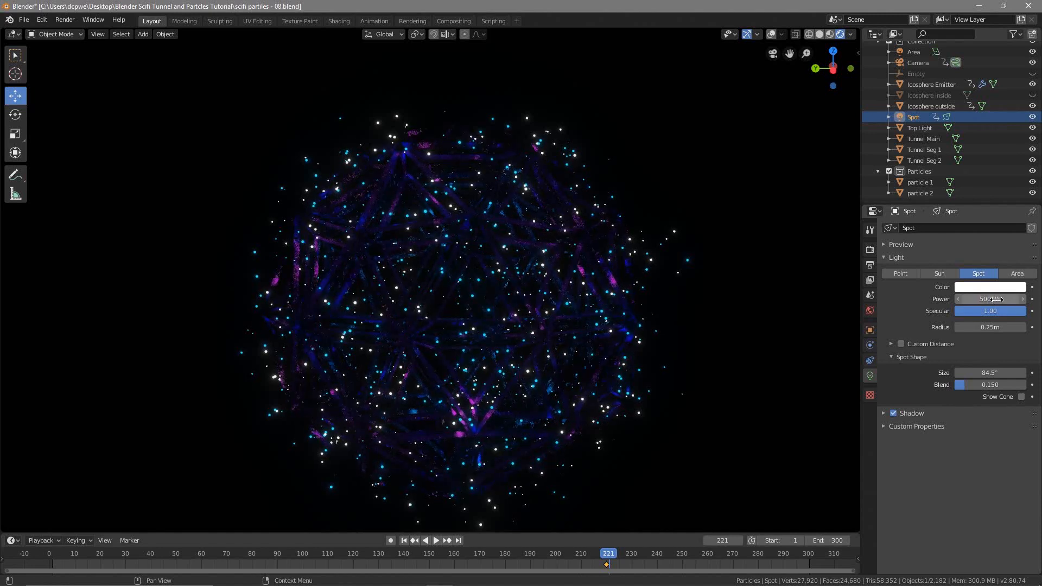
left_click(995, 299)
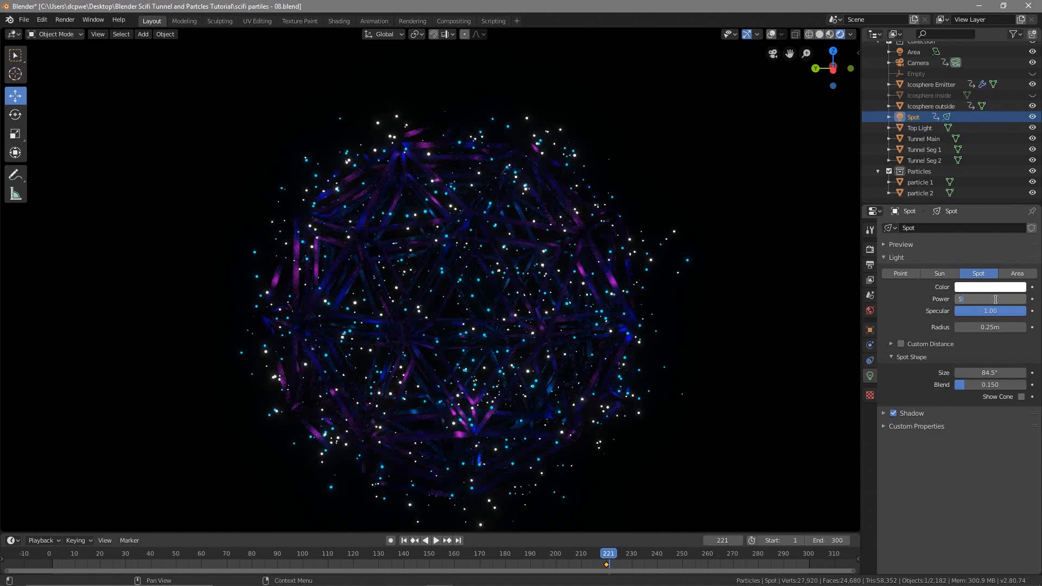
key("Return")
left_click_drag(993, 299, 971, 299)
Step: Examine the Spot light's position and direction beneath the icosphere from outside the camera, in material preview and rendered shading
key("KP_0")
scroll(674, 408, "down", 1)
scroll(631, 405, "up", 3)
mouse_move(631, 404)
middle_mouse_down()
mouse_move(536, 397)
mouse_move(638, 395)
middle_mouse_up()
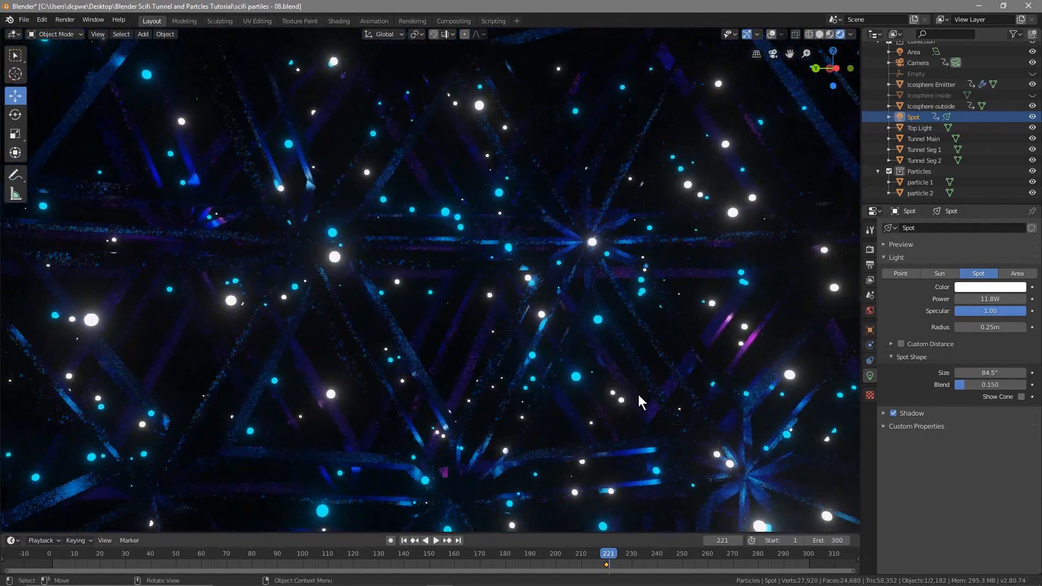
scroll(639, 395, "down", 4)
scroll(638, 395, "down", 4)
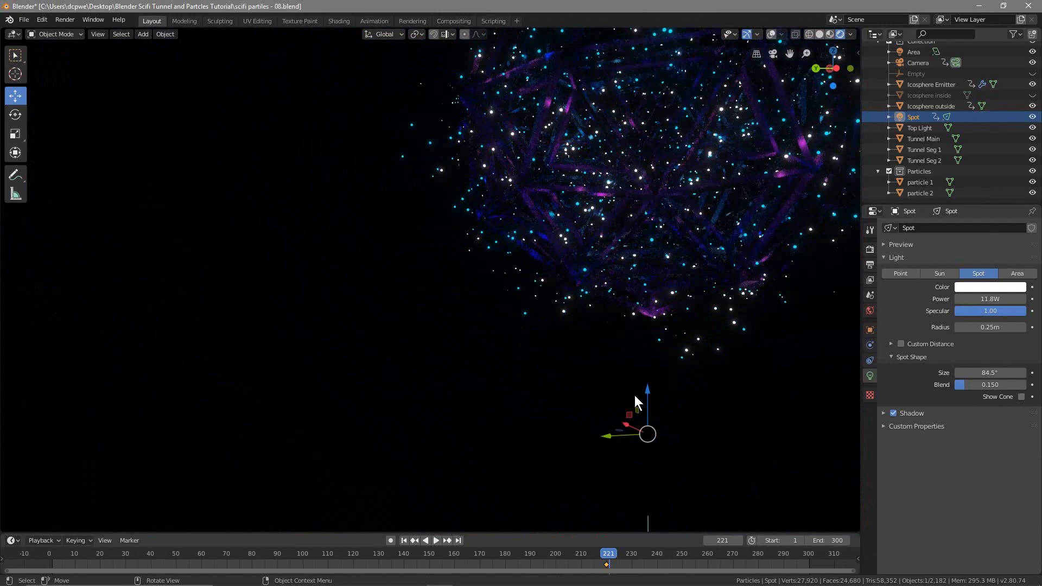
middle_click_drag(685, 398, 718, 393)
scroll(718, 393, "down", 3)
middle_click_drag(707, 440, 682, 428)
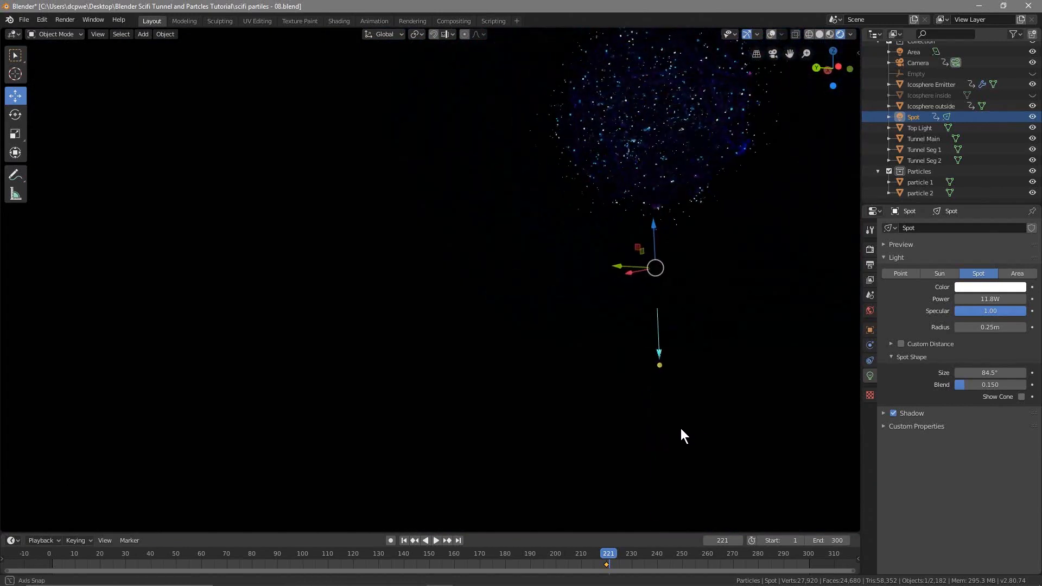
left_click(830, 34)
mouse_move(685, 284)
middle_mouse_down()
mouse_move(623, 302)
mouse_move(635, 298)
middle_mouse_up()
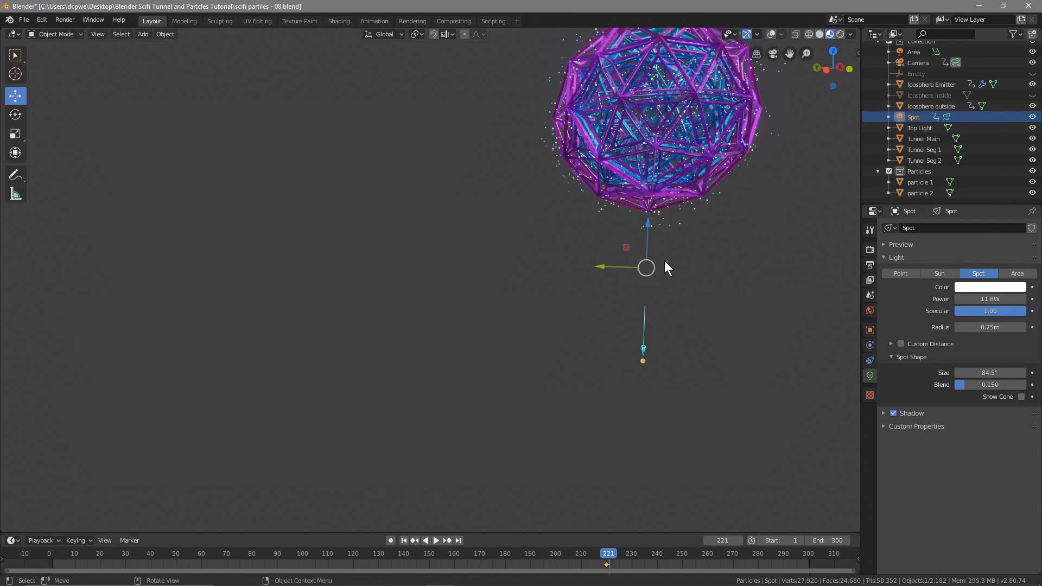
scroll(678, 271, "down", 2)
middle_click_drag(721, 206, 676, 353, "shift")
scroll(678, 260, "down", 1)
middle_click_drag(700, 277, 584, 274)
scroll(656, 334, "up", 3)
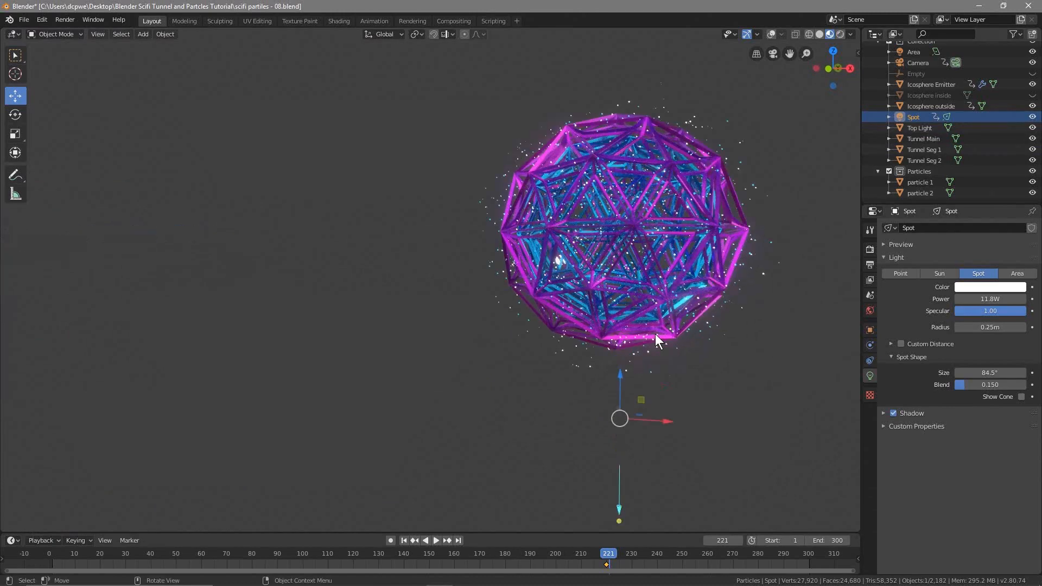
left_click(842, 34)
middle_click_drag(591, 332, 748, 329)
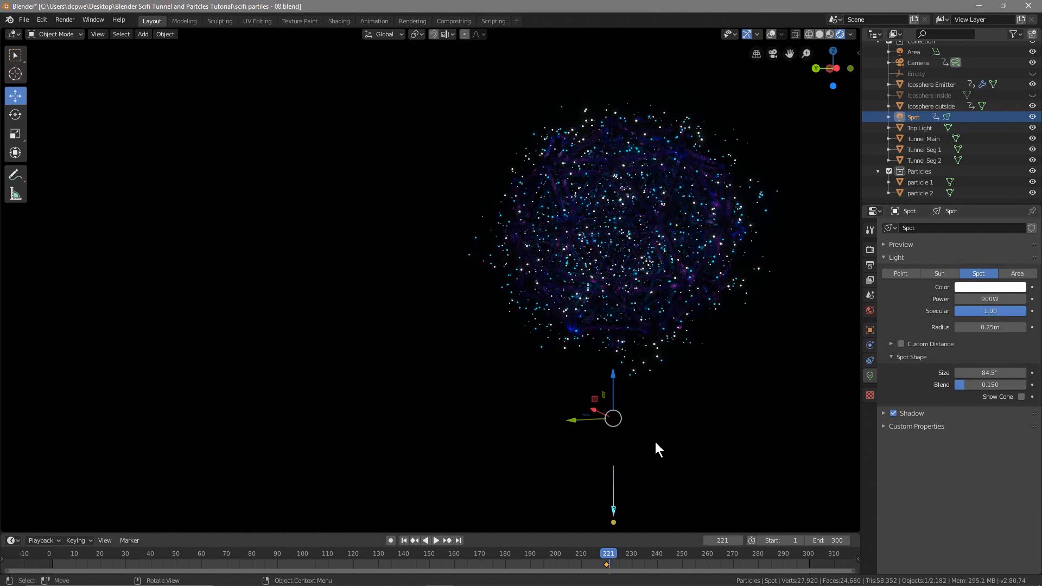
Step: Try raising the Spot light about 2.87 m along Z, check it through the camera and show the viewport overlays again
left_click_drag(614, 379, 650, 288)
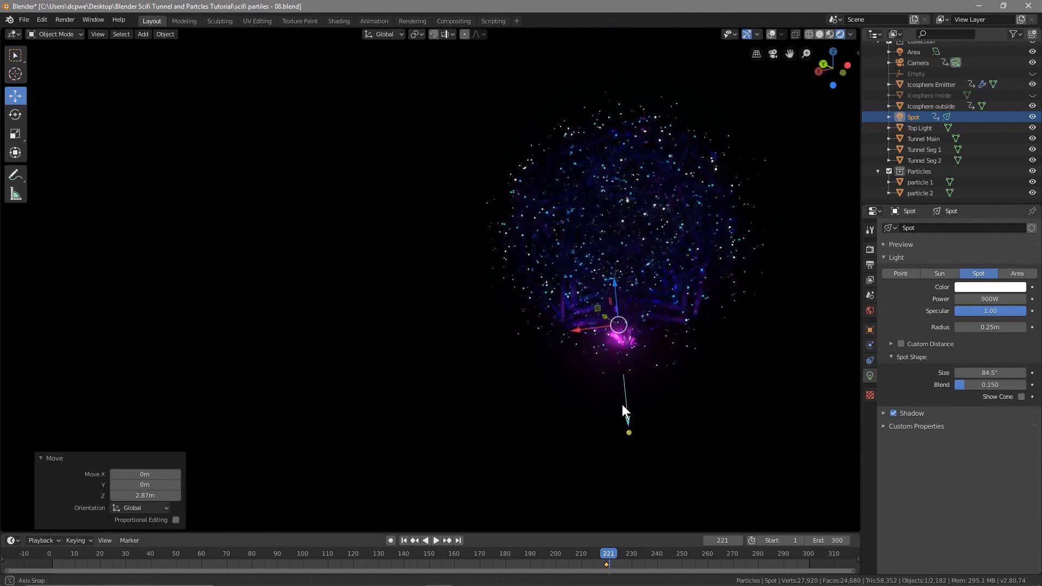
key("KP_0")
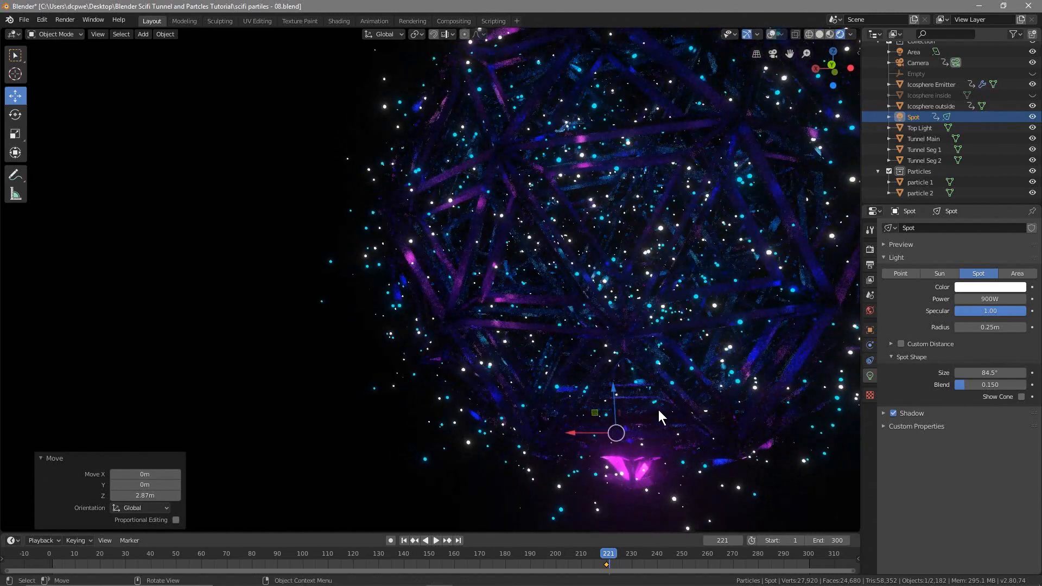
scroll(506, 415, "up", 3)
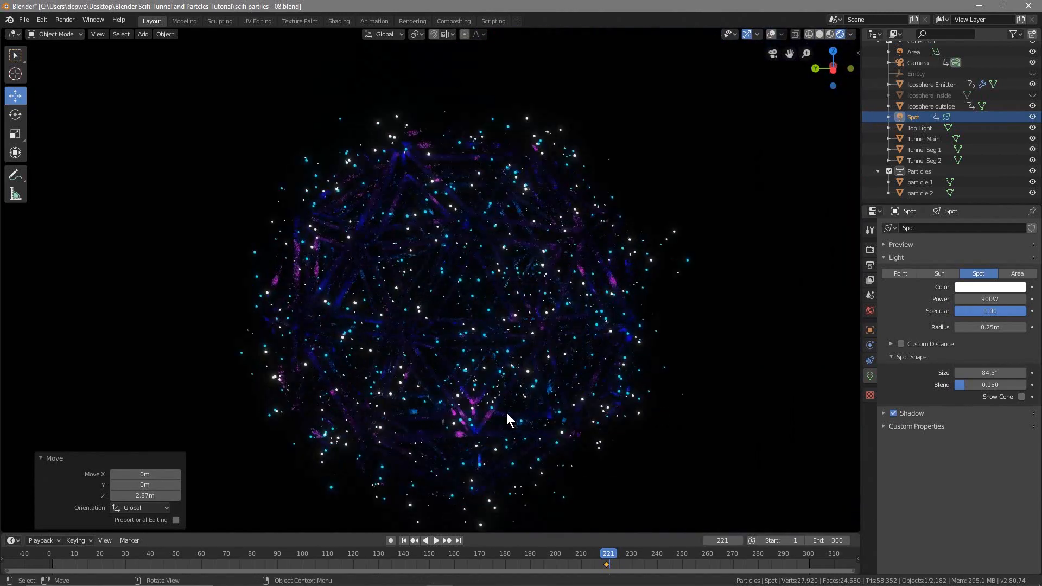
scroll(496, 327, "down", 1)
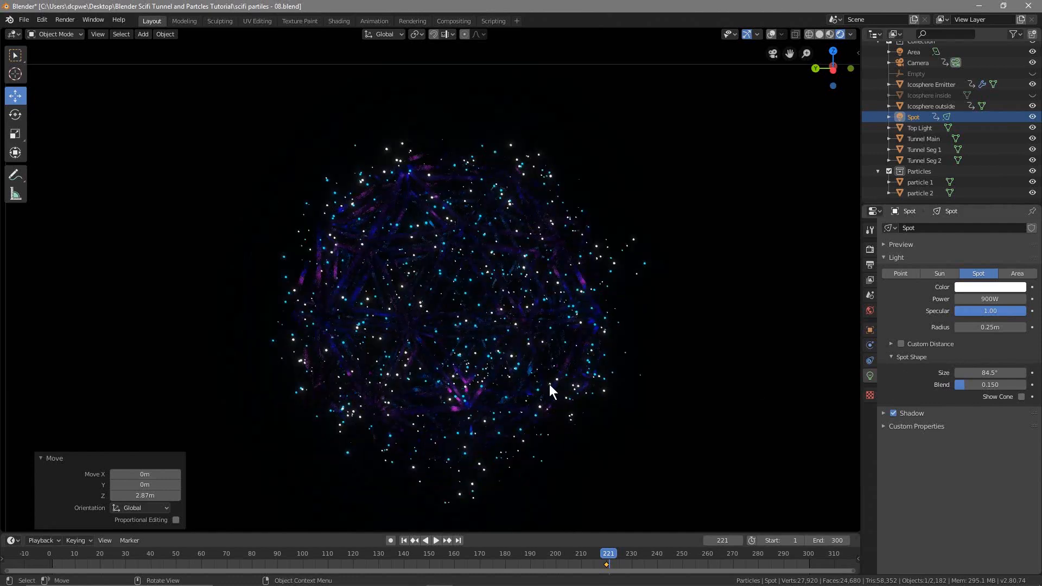
left_click(772, 34)
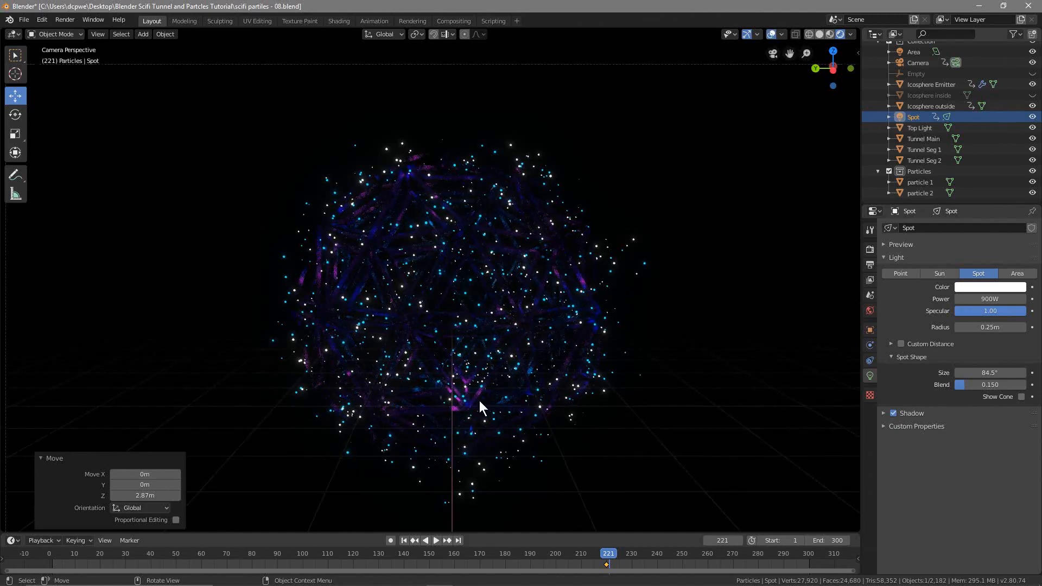
scroll(428, 383, "down", 1)
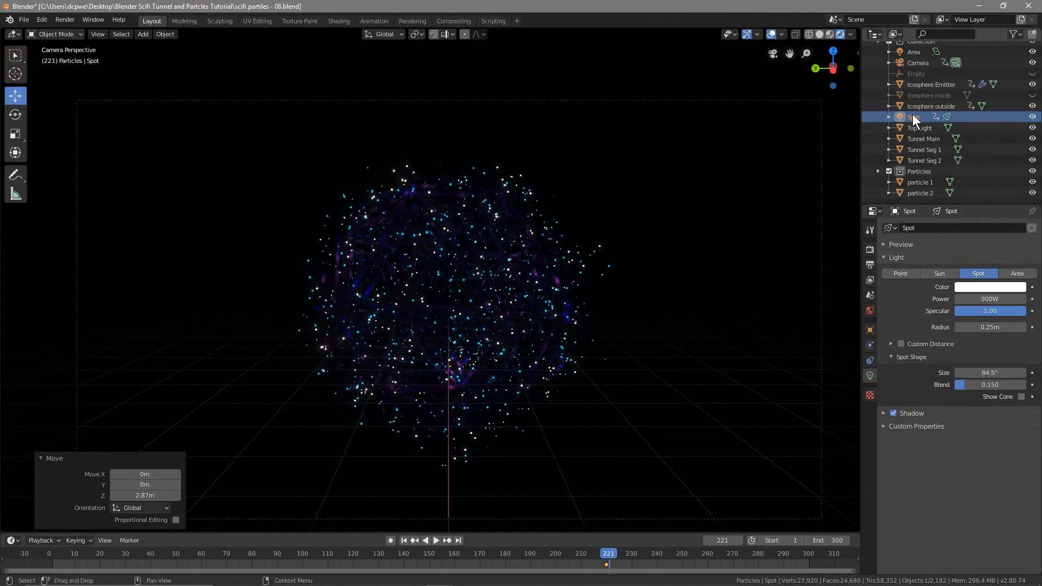
Step: Try raising the Spot light about 10.9 m along Z to above the icosphere and inspect its cone
middle_click_drag(611, 351, 617, 421)
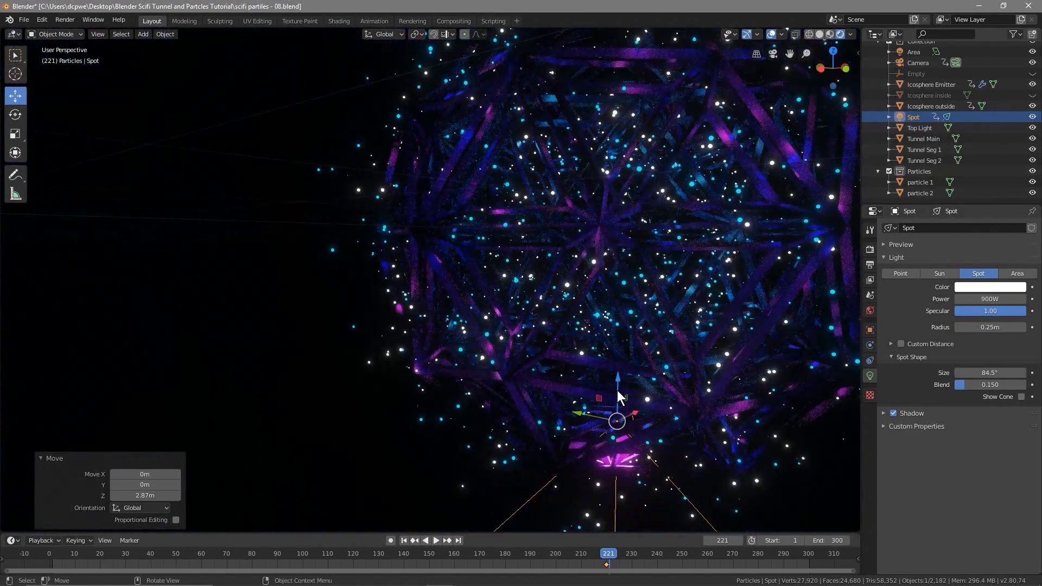
key("g")
key("z")
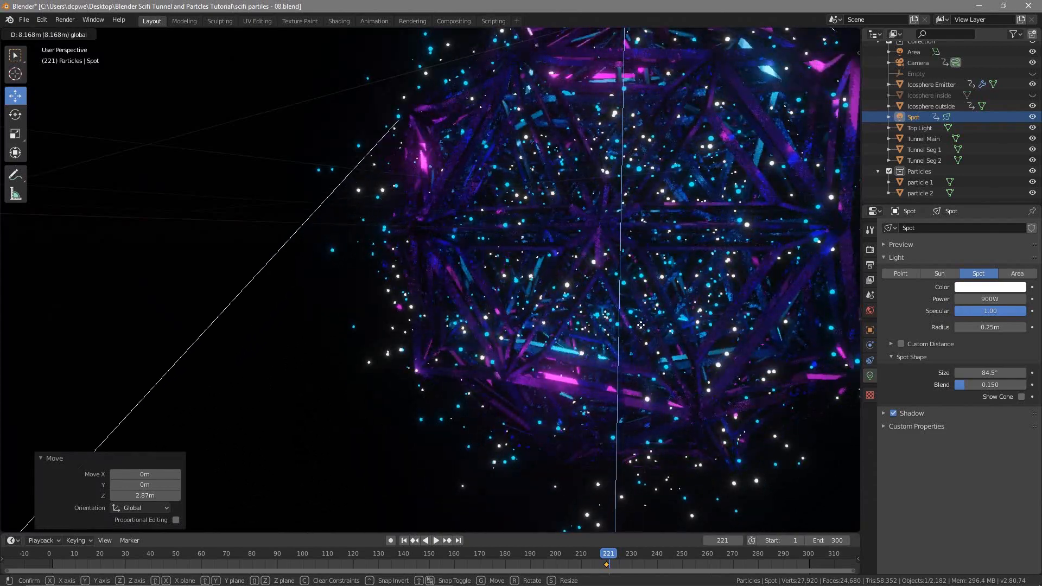
left_click(665, 144)
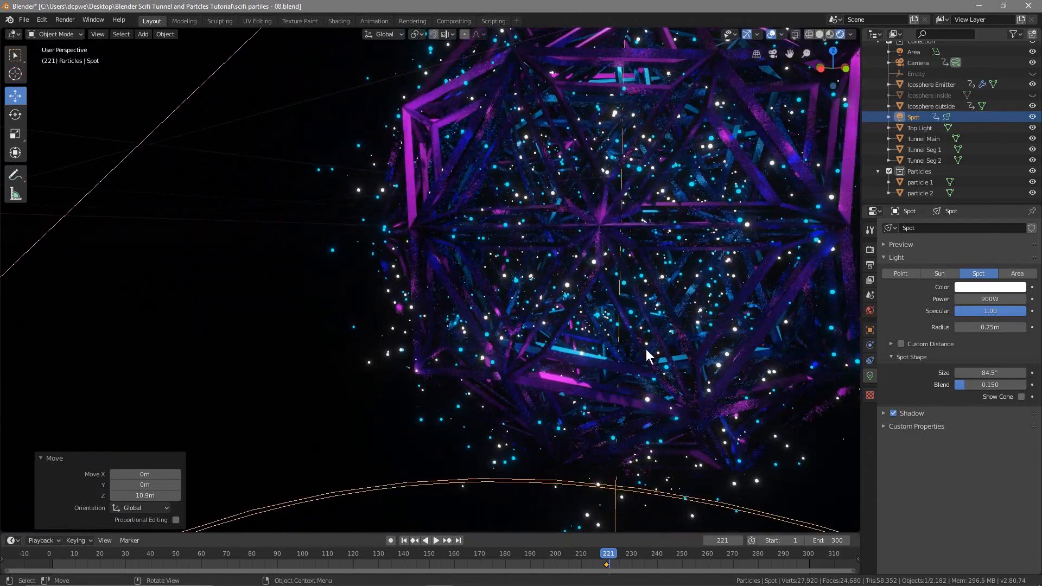
scroll(646, 356, "down", 6)
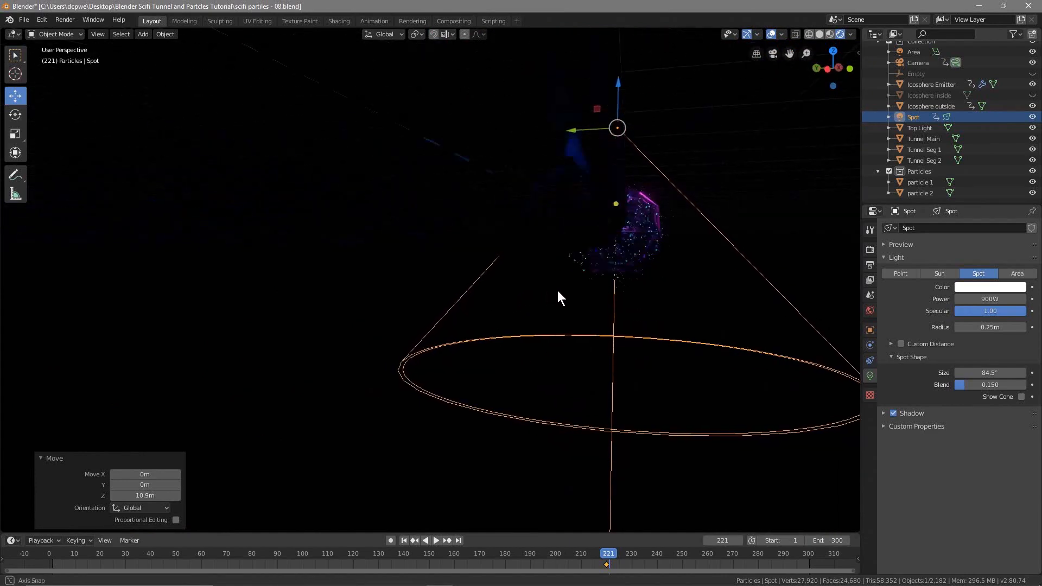
middle_click_drag(579, 295, 451, 307)
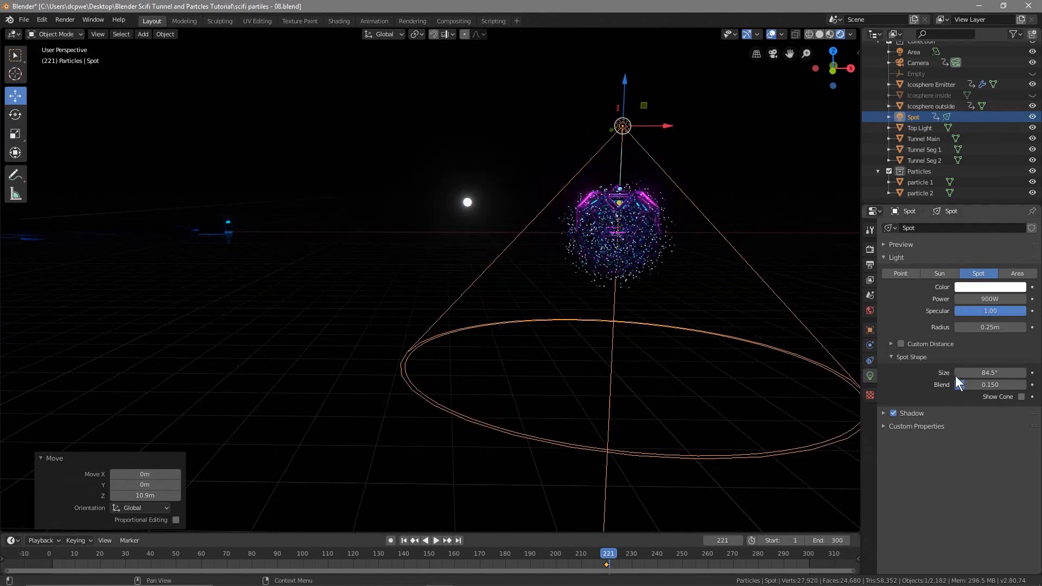
Step: Compare the icosphere's lighting with the Spot light's power at 0 W and restored to 900 W
left_click_drag(988, 299, 958, 299)
left_click(996, 300)
type("0")
key("Return")
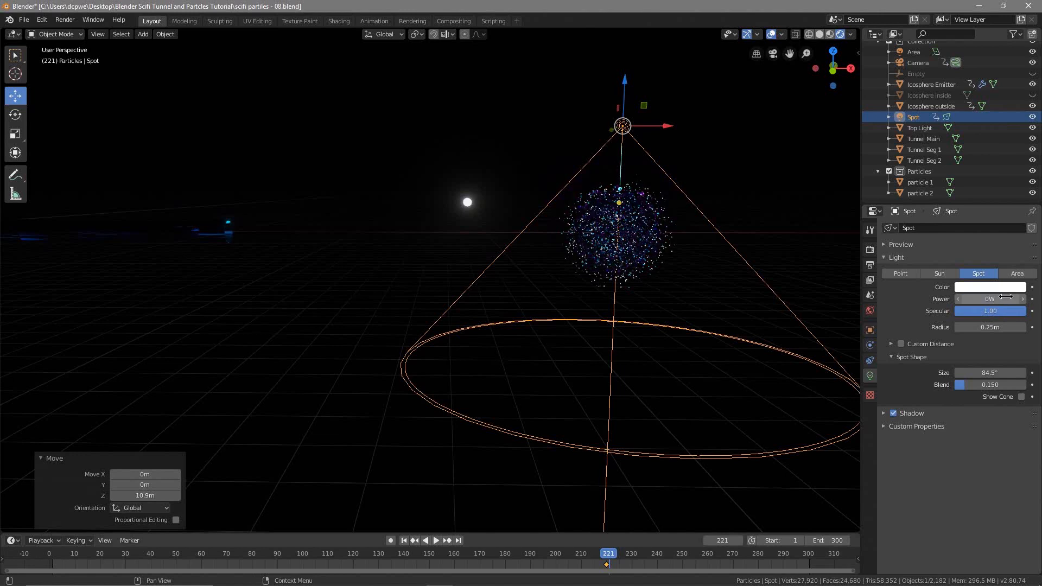
scroll(708, 263, "up", 4)
scroll(707, 262, "down", 2)
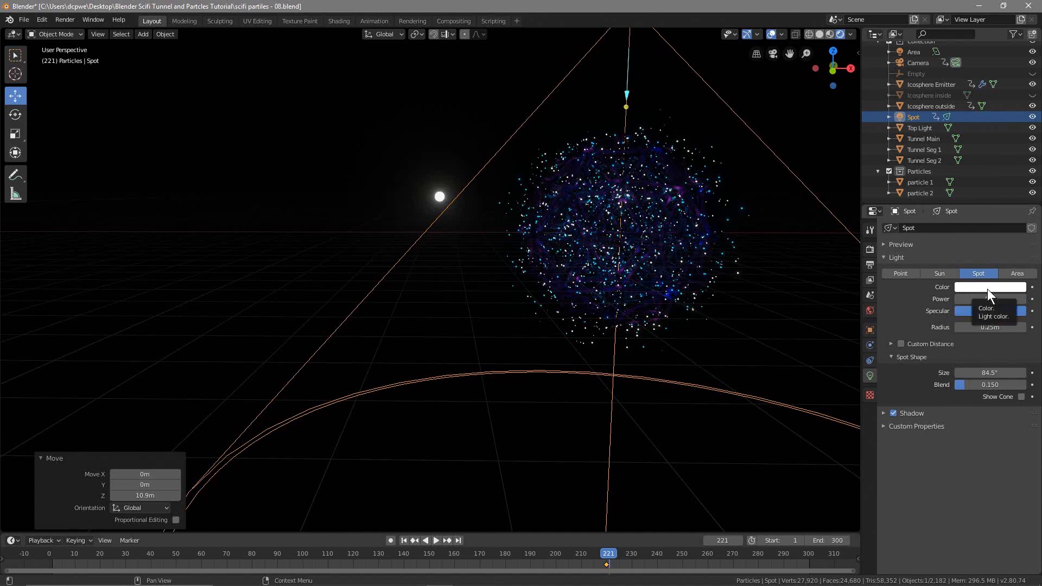
double_click(986, 299)
type("900")
key("Return")
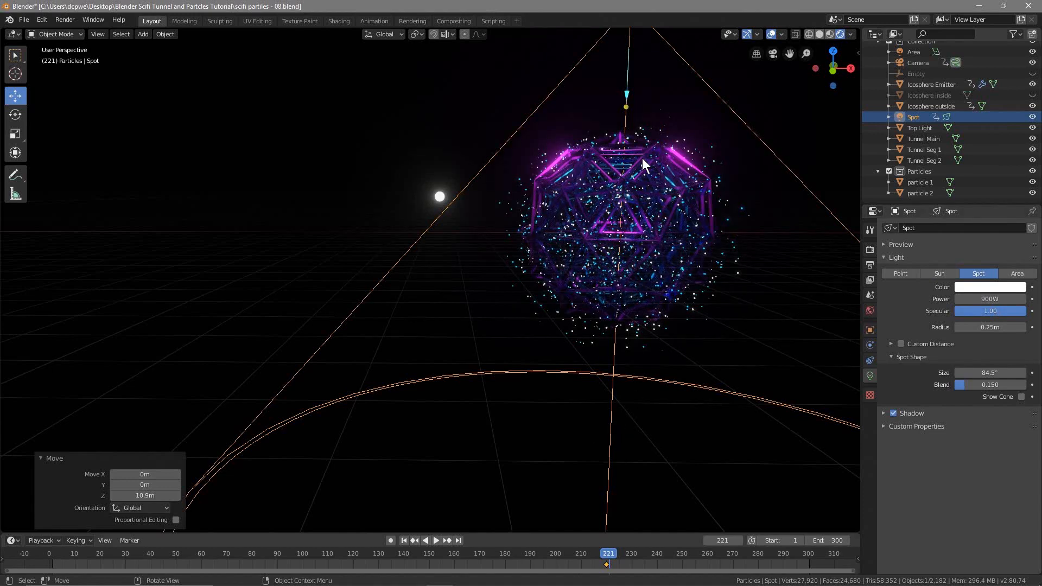
Step: Lower the Spot light about 13.4 m along Z, show its transform properties and return to frame 220
scroll(643, 158, "down", 3)
left_click_drag(627, 36, 616, 288)
left_click(870, 329)
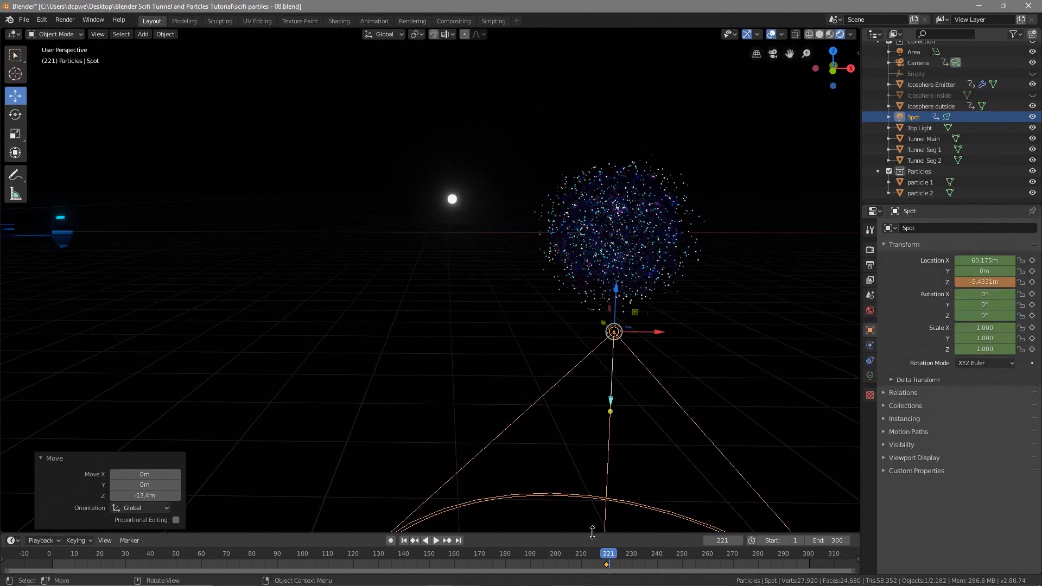
left_click(606, 554)
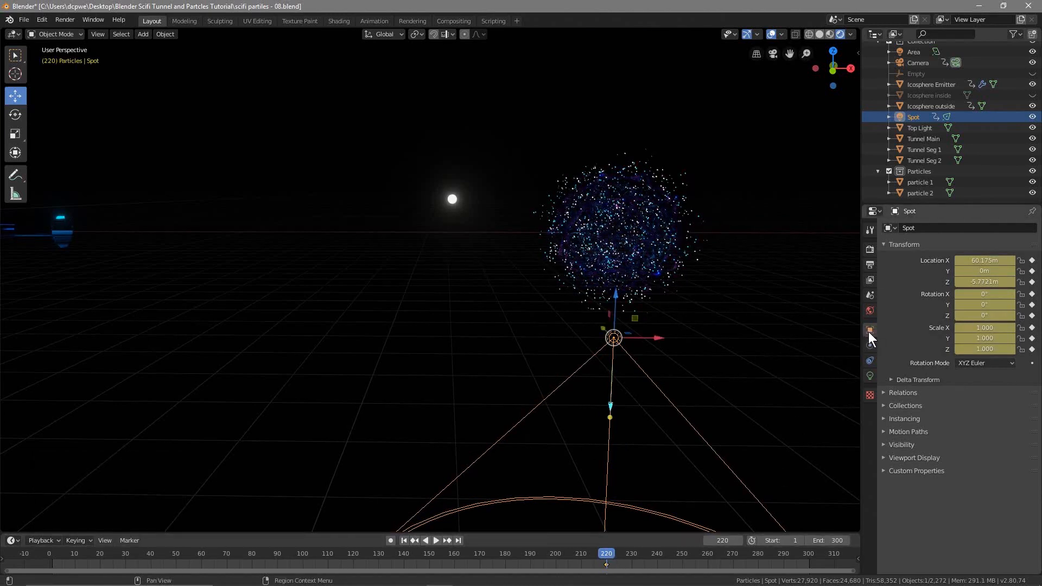
Step: Set the Spot light's X rotation to 180° so that it points up at the icosphere
left_click_drag(984, 293, 1034, 294)
left_click(984, 294)
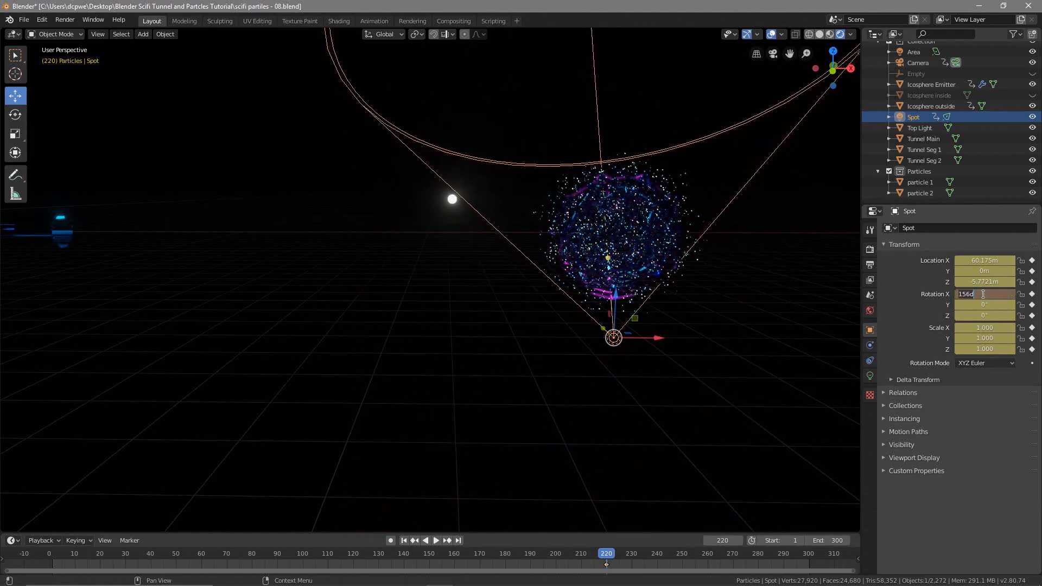
type("18")
key("Return")
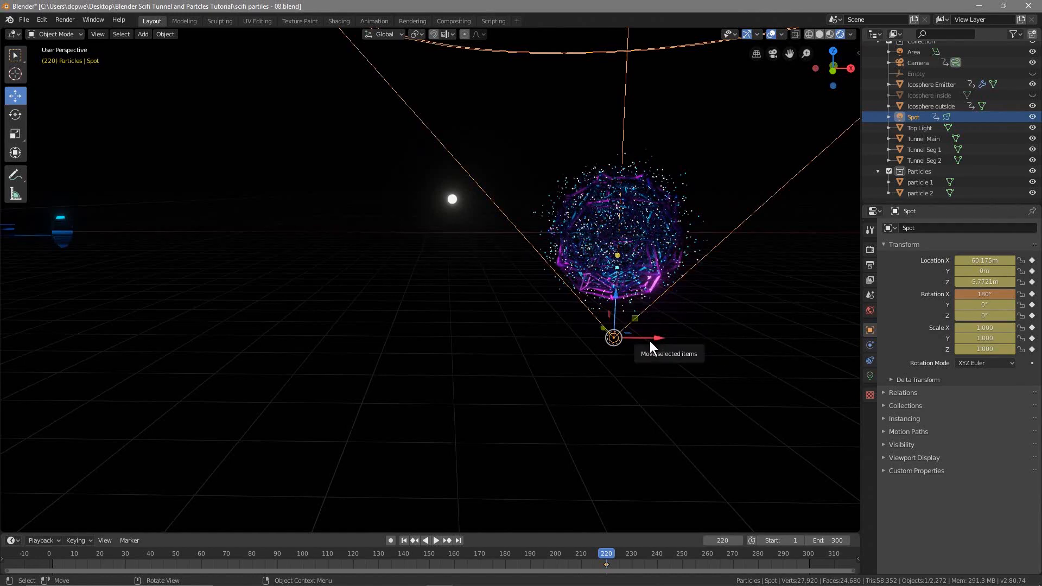
Step: Lower the Spot light about 2.21 m along Z and check the icosphere's lighting through the camera
scroll(646, 338, "up", 4)
left_click_drag(614, 442, 623, 27)
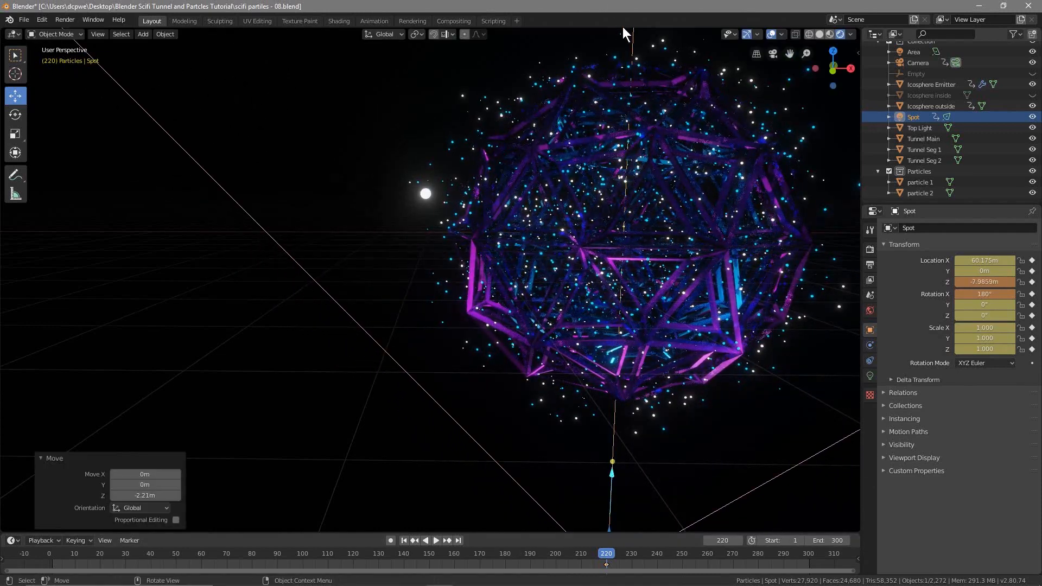
key("KP_0")
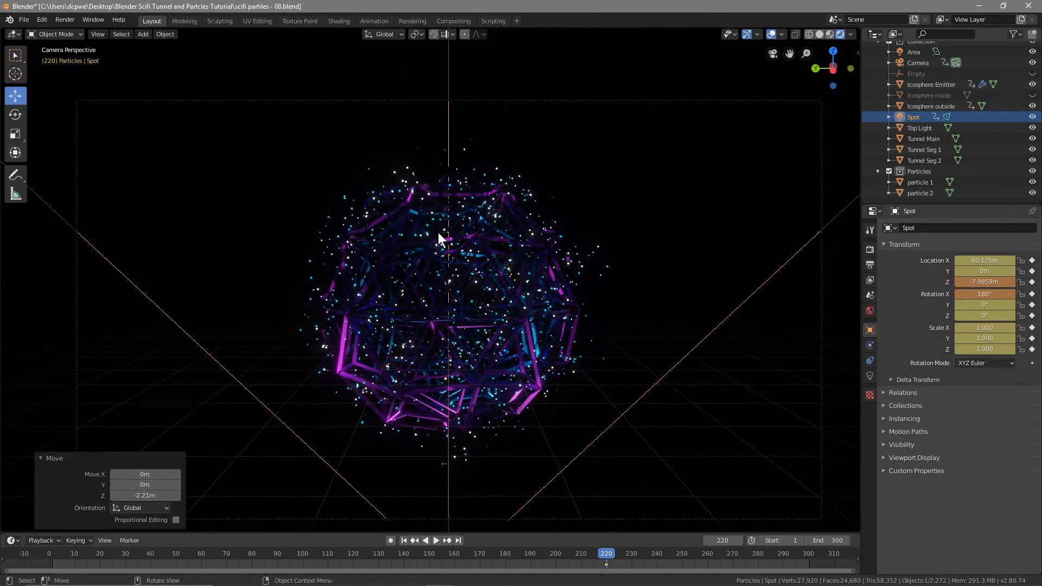
scroll(490, 187, "down", 5)
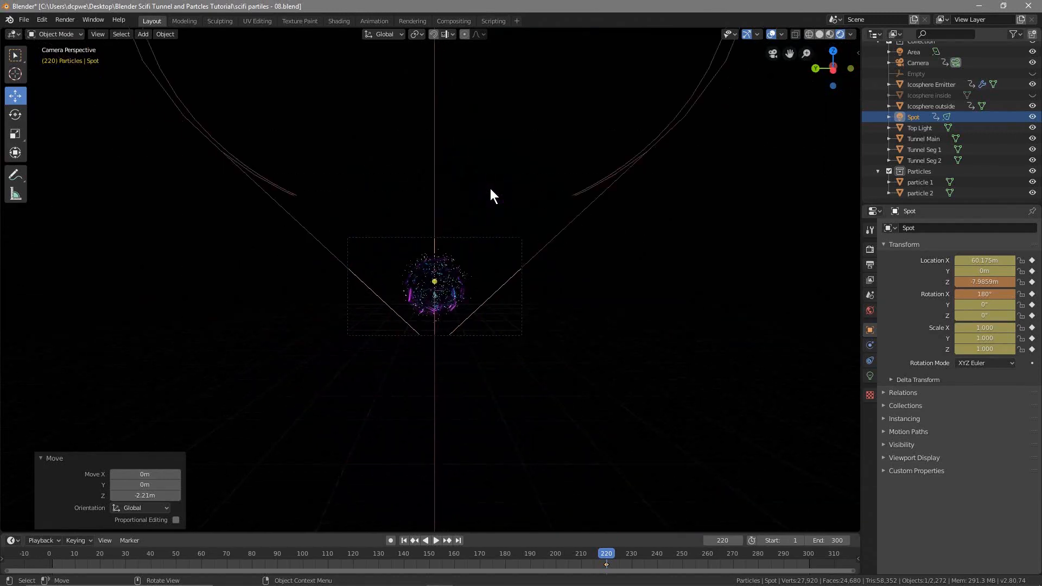
scroll(490, 187, "up", 5)
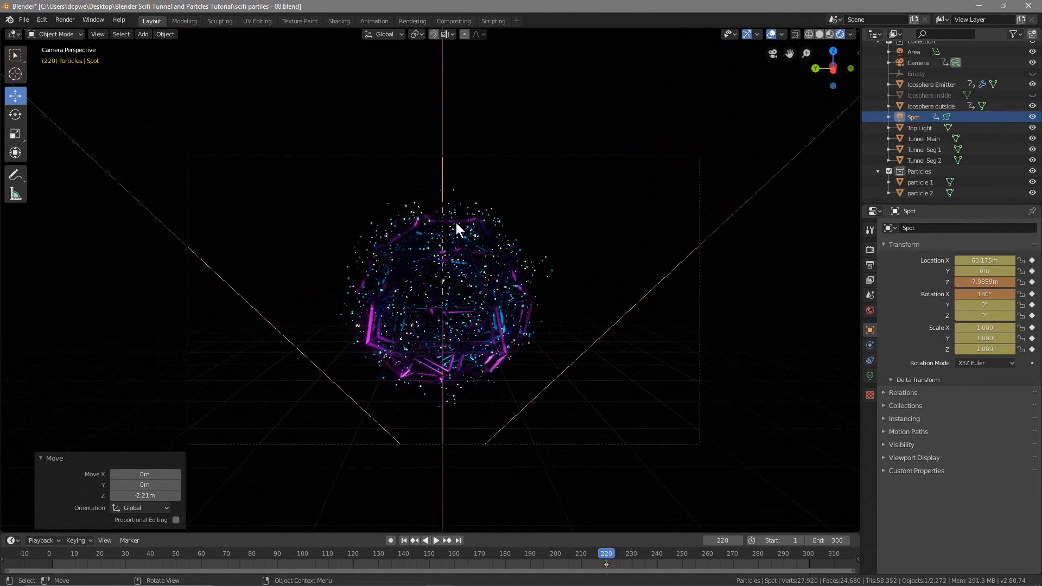
Step: Narrow the Spot light's cone size to 68.5° and view the icosphere through the camera
middle_click_drag(501, 181, 572, 211)
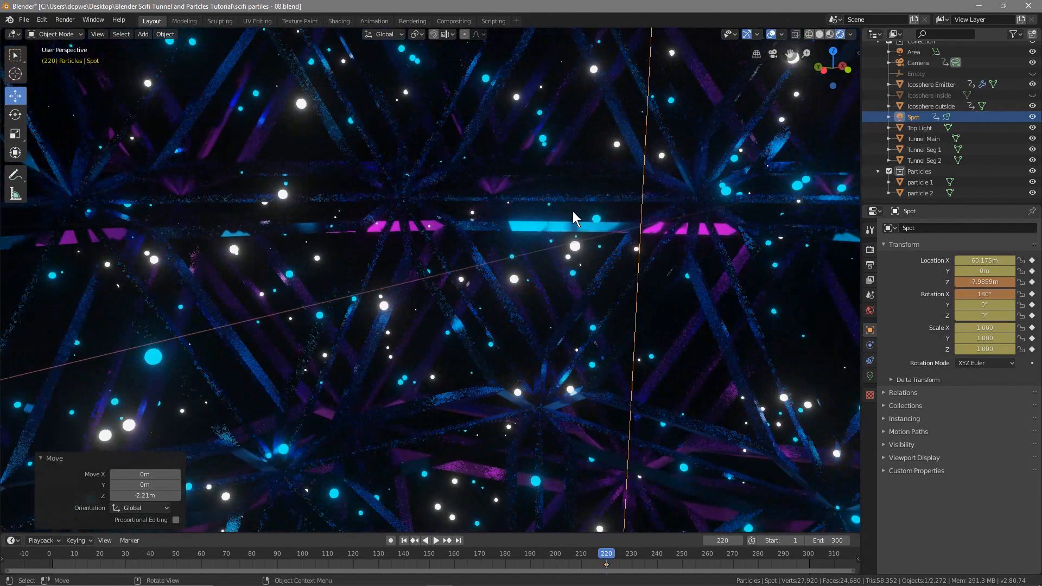
scroll(572, 217, "down", 2)
scroll(573, 231, "down", 10)
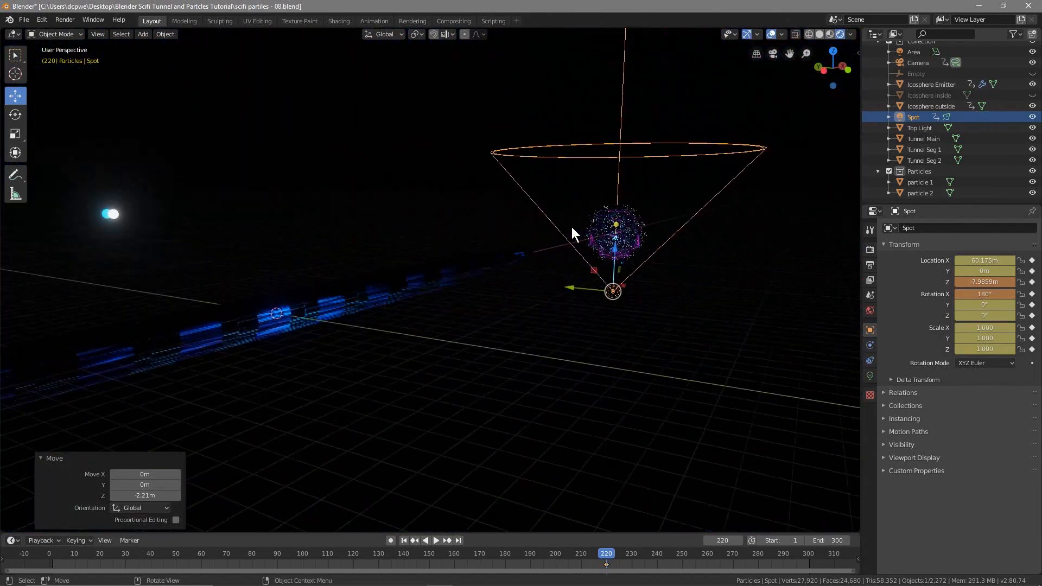
scroll(571, 227, "up", 2)
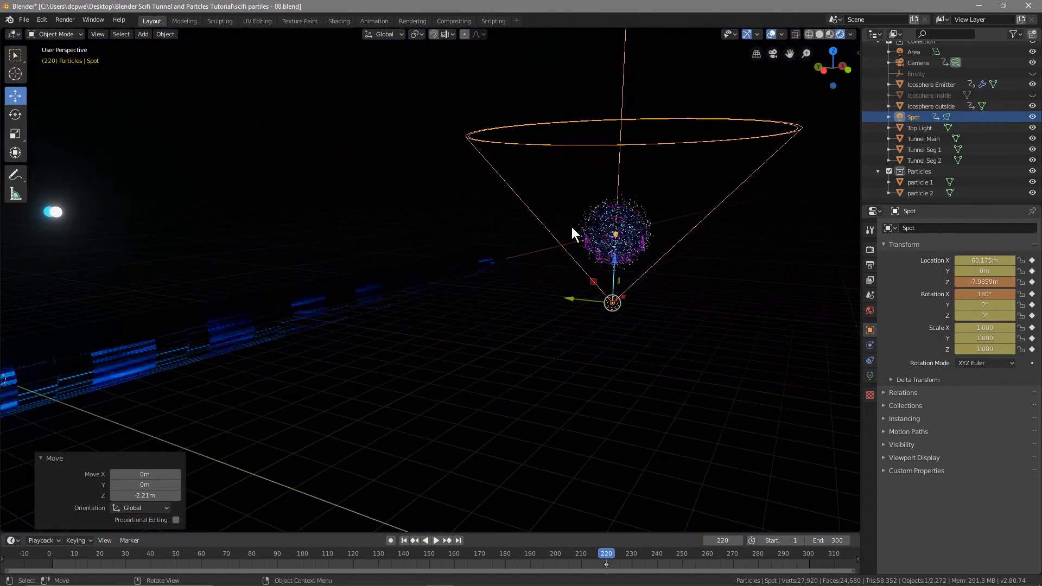
left_click(870, 375)
mouse_move(986, 373)
left_mouse_down()
mouse_move(923, 373)
mouse_move(971, 373)
left_mouse_up()
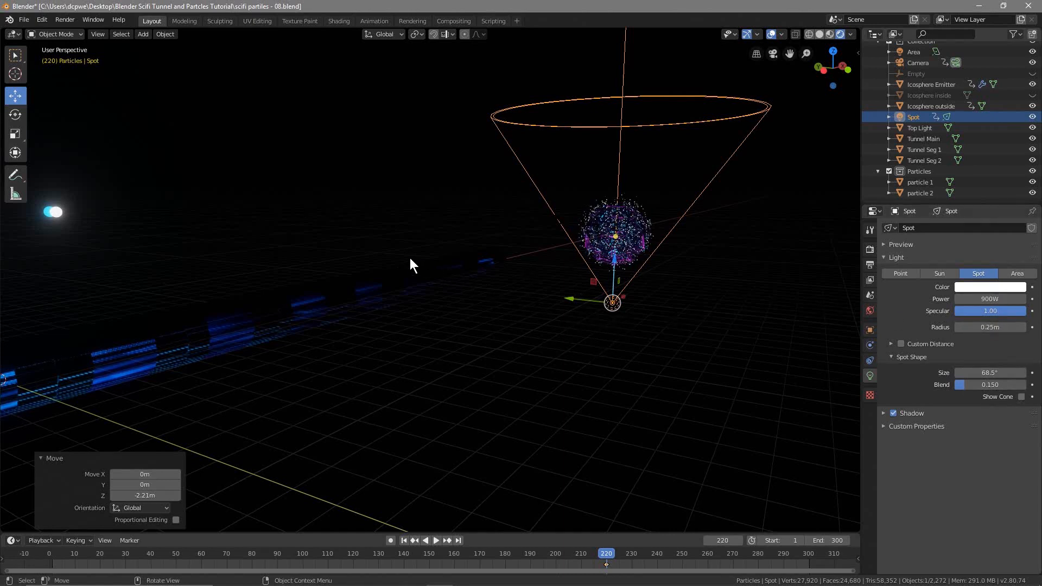
key("KP_0")
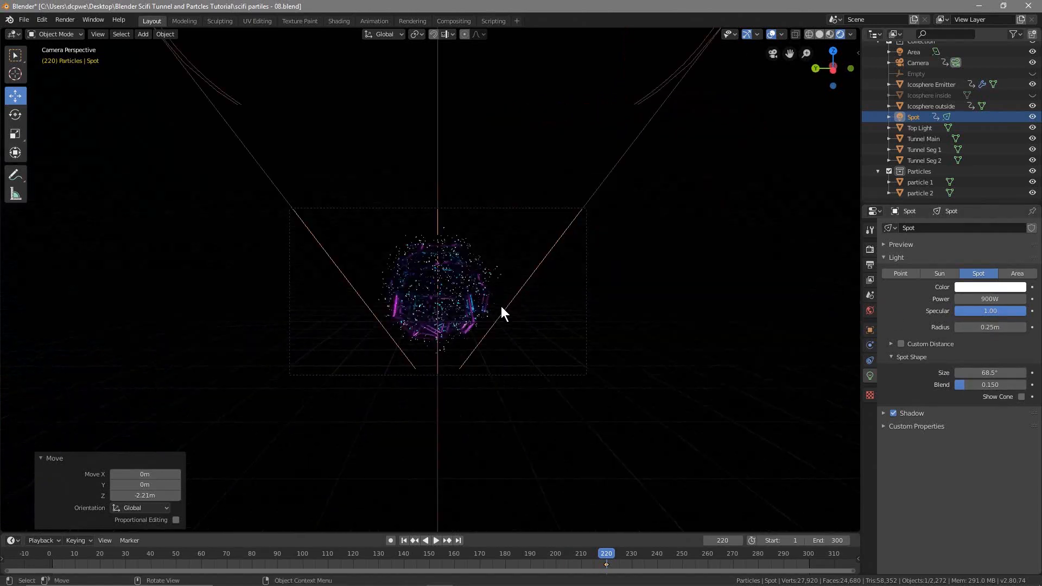
Step: Switch to the Shading workspace, show the World shader nodes and display the rendered camera view
left_click(331, 20)
left_click(197, 341)
left_click(211, 370)
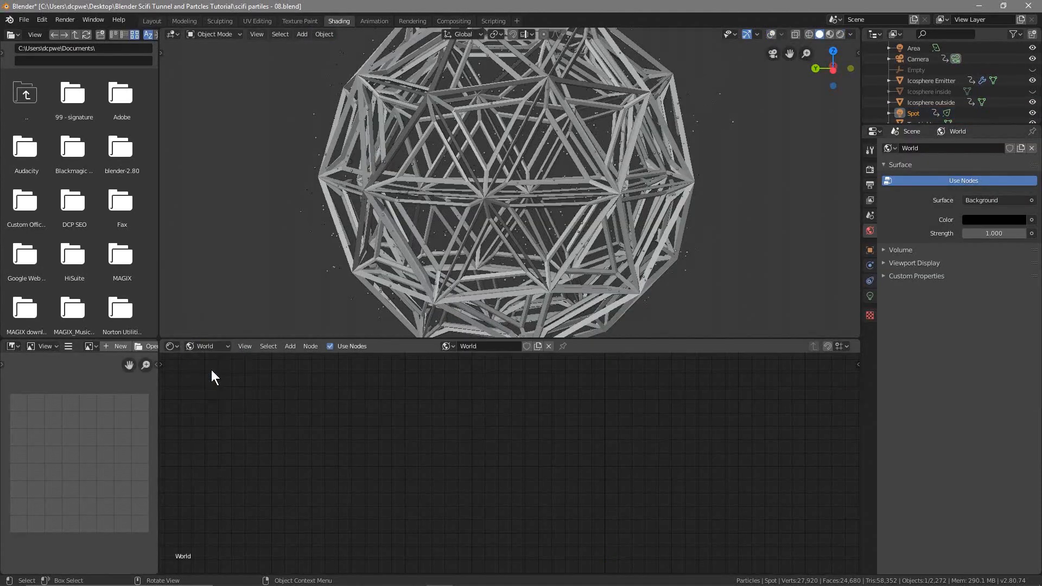
left_click(840, 34)
key("KP_0")
key("KP_0")
scroll(588, 197, "down", 4)
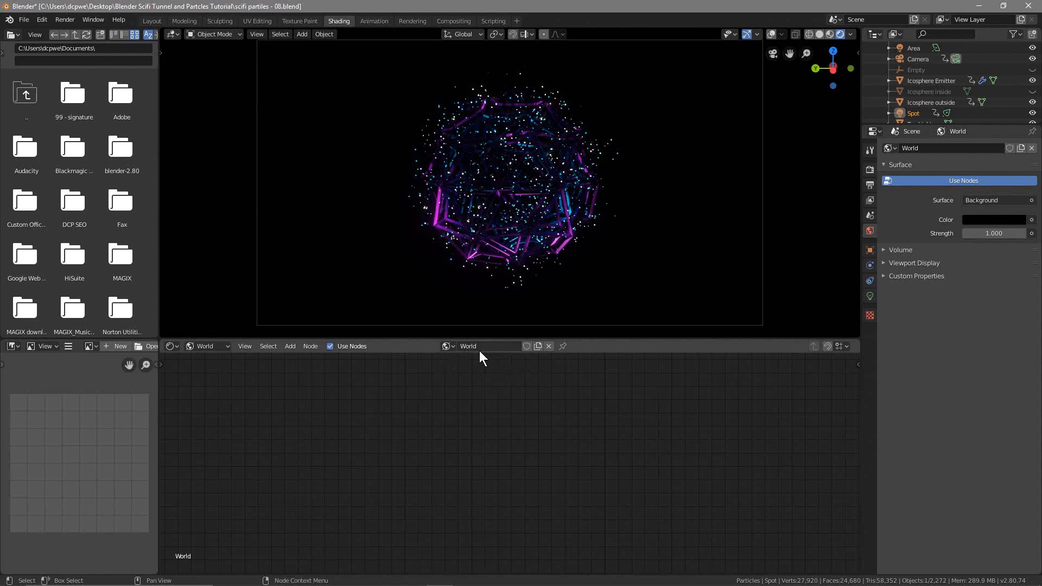
Step: Add a Volume Scatter shader to the World nodes and connect it to the World Output's Volume input
scroll(565, 409, "down", 10)
middle_click_drag(565, 408, 398, 487)
scroll(598, 483, "up", 5)
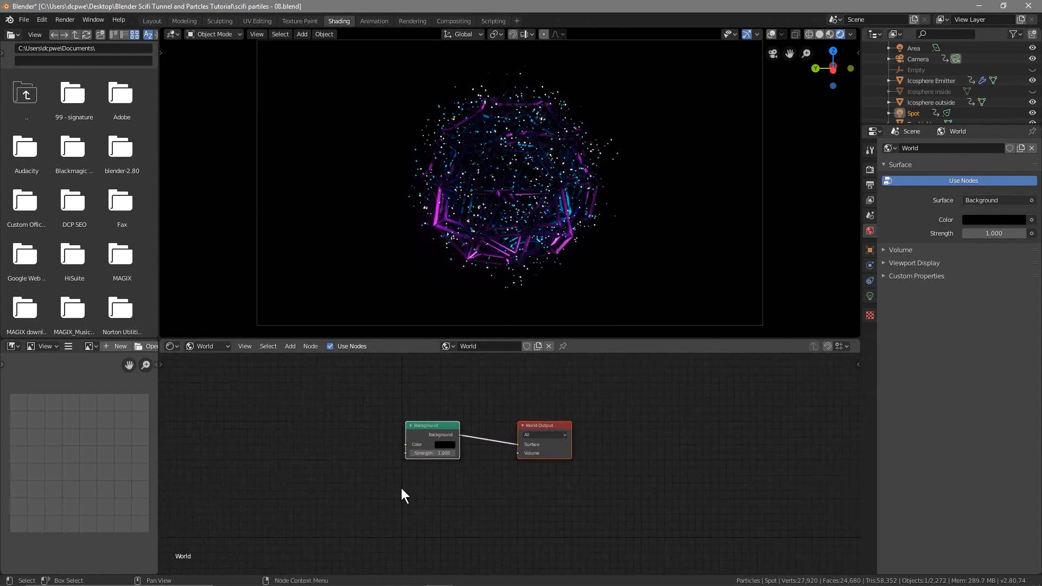
scroll(471, 490, "up", 5)
middle_click_drag(465, 478, 516, 498)
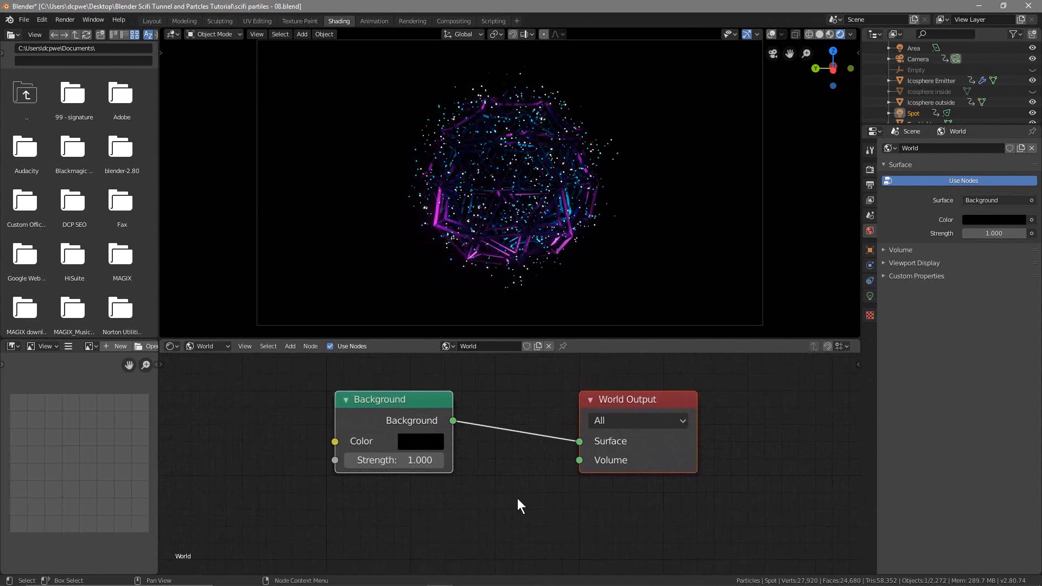
key("shift+a")
mouse_move(517, 498)
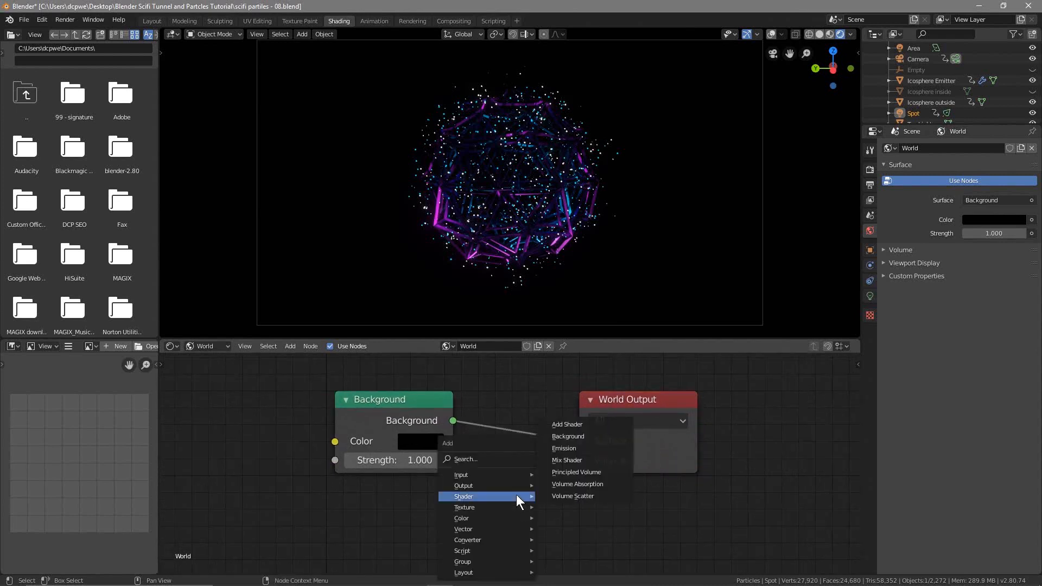
left_click(585, 494)
left_click(452, 469)
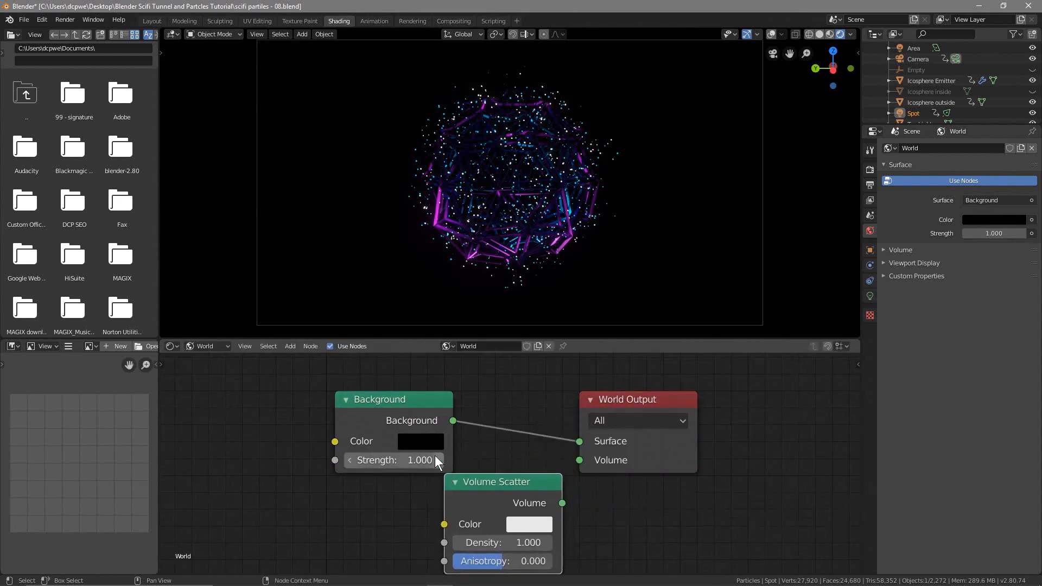
left_click_drag(396, 406, 344, 381)
left_click_drag(478, 477, 446, 459)
left_click_drag(531, 484, 578, 462)
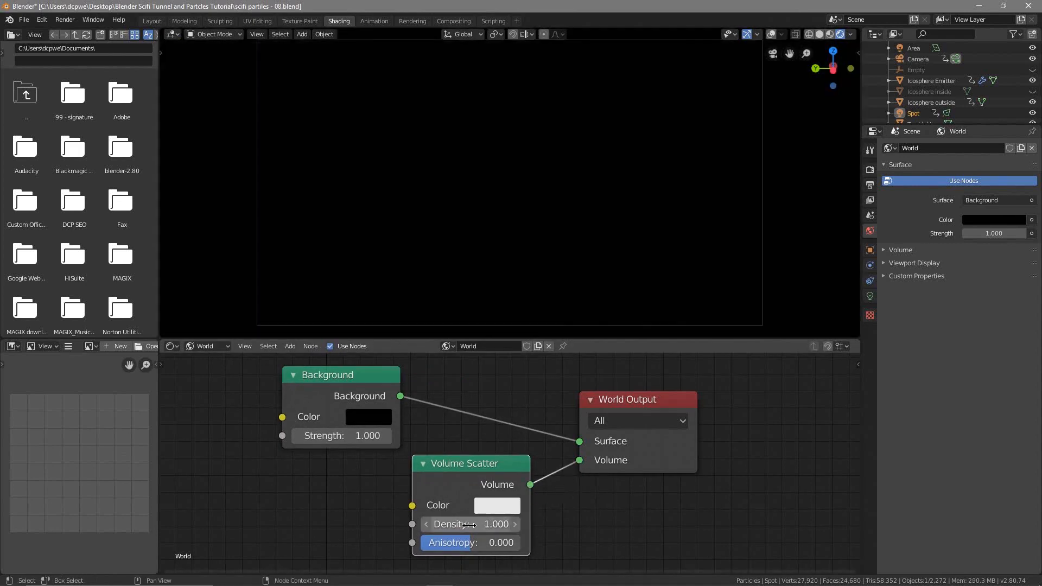
Step: Set the Volume Scatter's density to 0.015 and its anisotropy to 0.700
left_click(468, 525)
type("0.015")
key("Return")
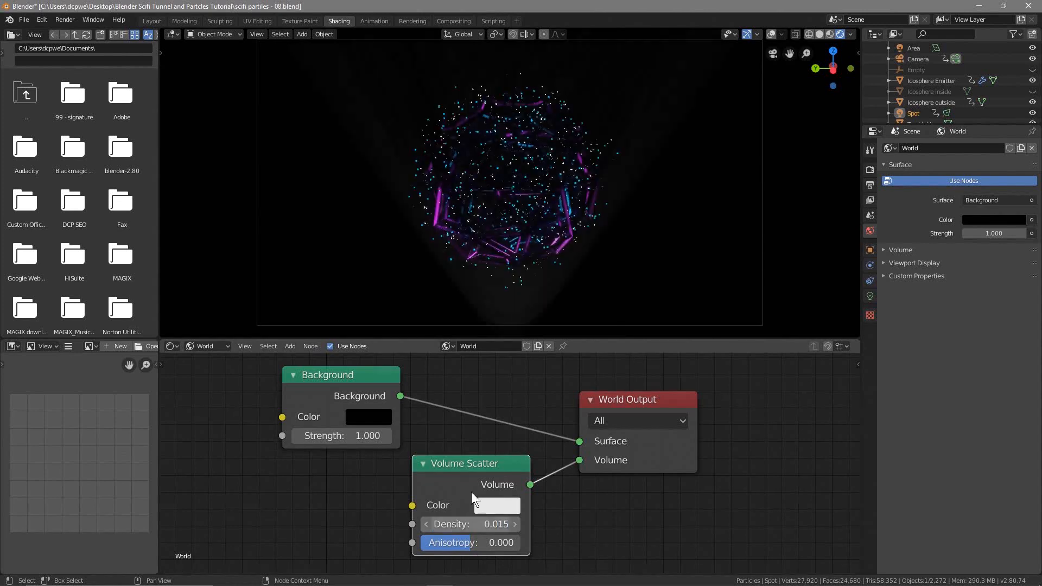
left_click_drag(470, 543, 505, 543)
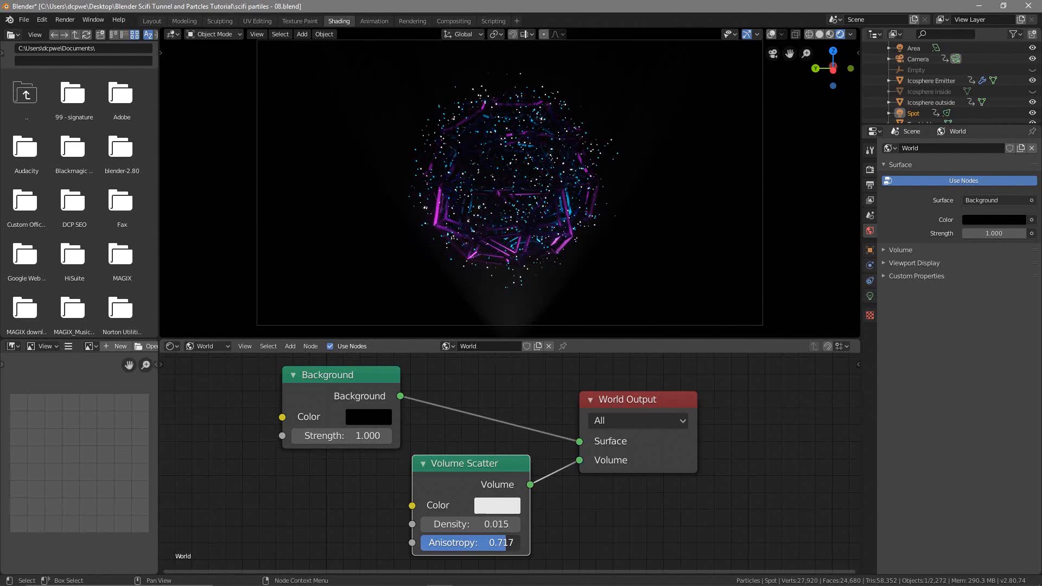
left_click_drag(505, 543, 505, 543)
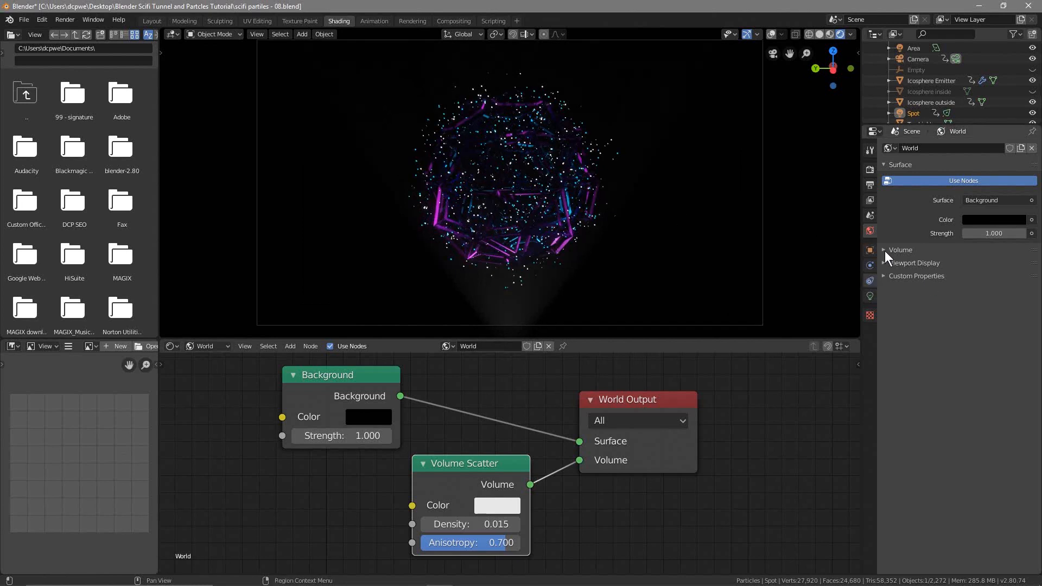
Step: Set the Spot light's power to 2500 W and its colour to magenta with hue 0.844 and saturation 1.000
left_click(869, 297)
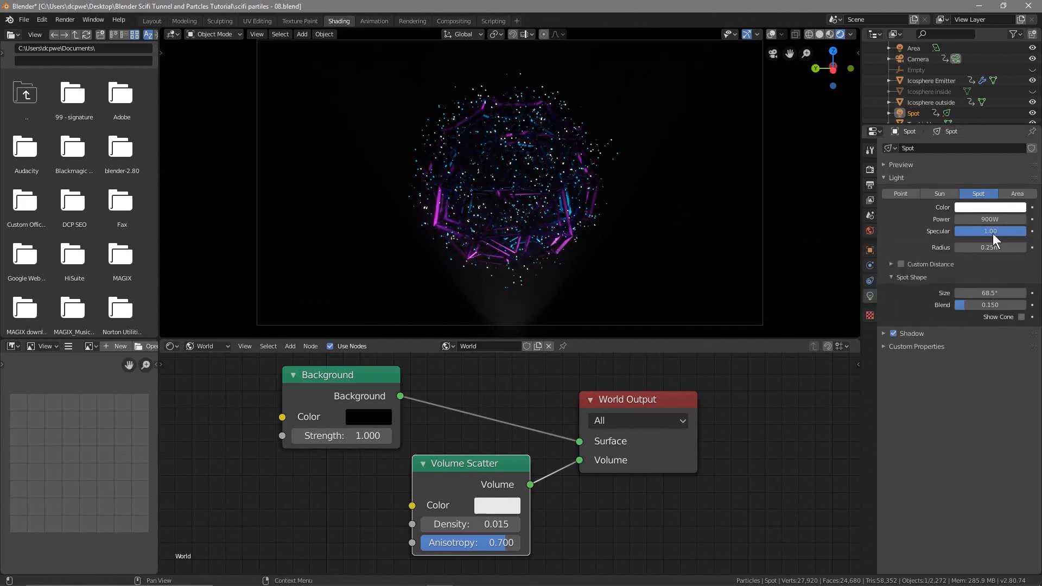
left_click_drag(984, 219, 1001, 218)
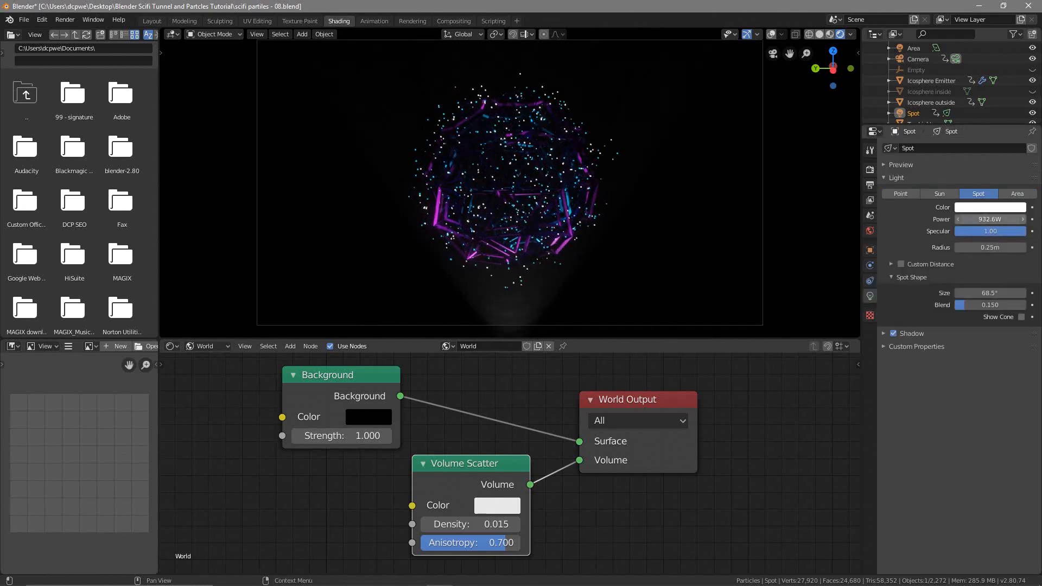
left_click(996, 219)
type("2500")
key("Return")
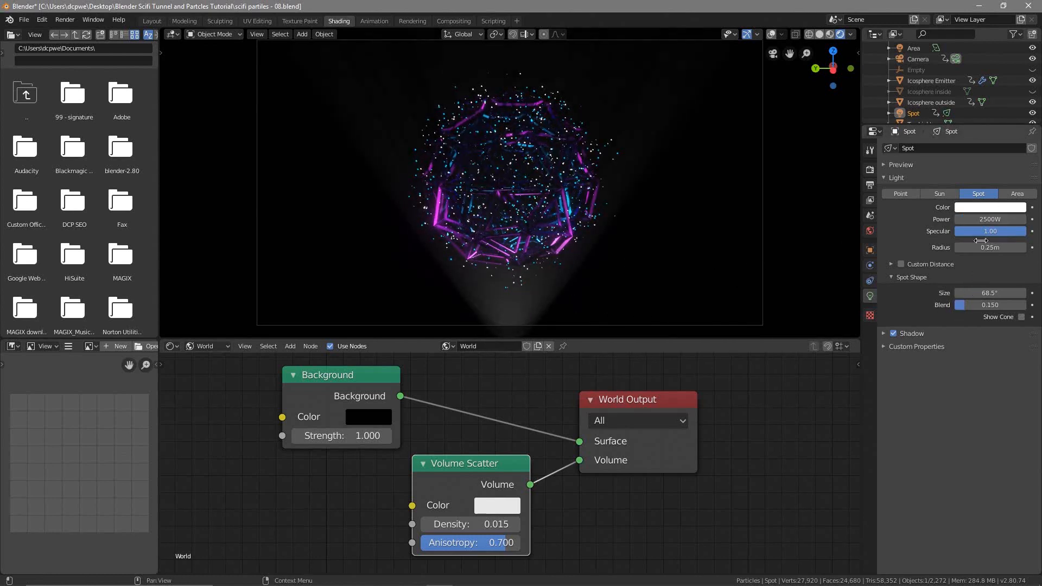
left_click(994, 207)
left_click_drag(970, 102, 1004, 124)
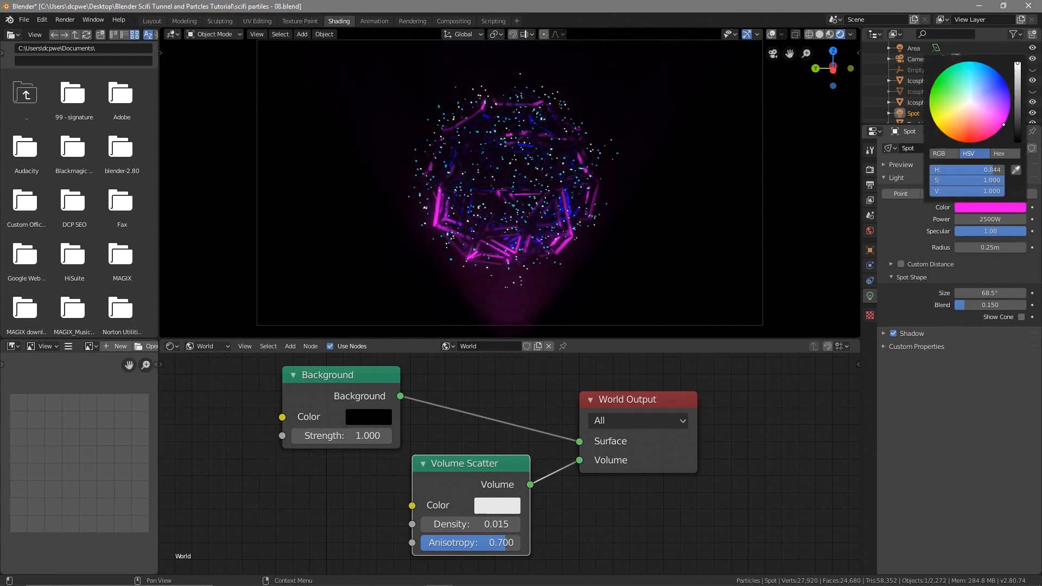
Step: Return to the Layout workspace and play the tunnel animation from frame 0 through the camera
left_click(151, 21)
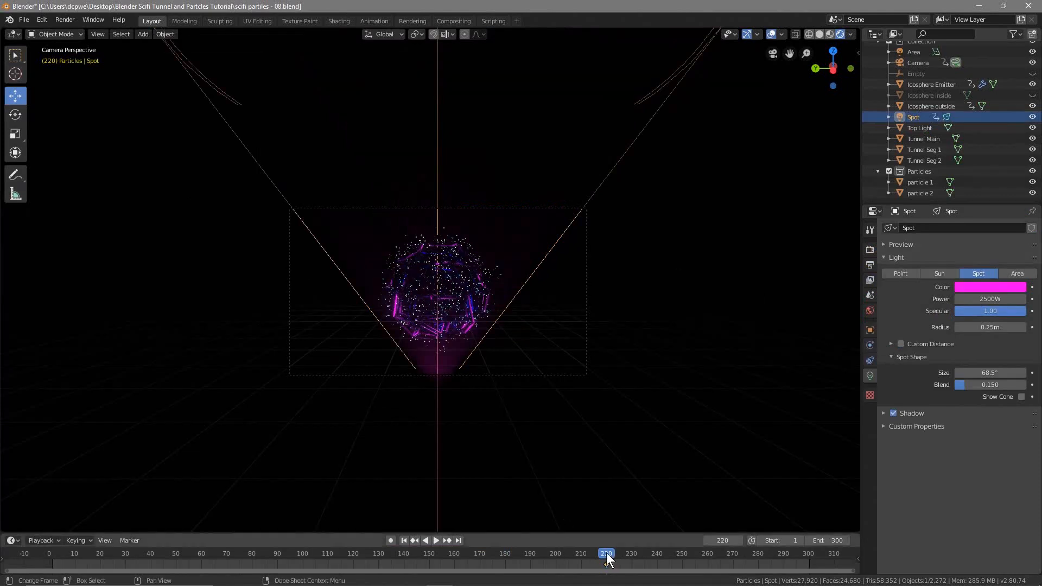
left_click(527, 552)
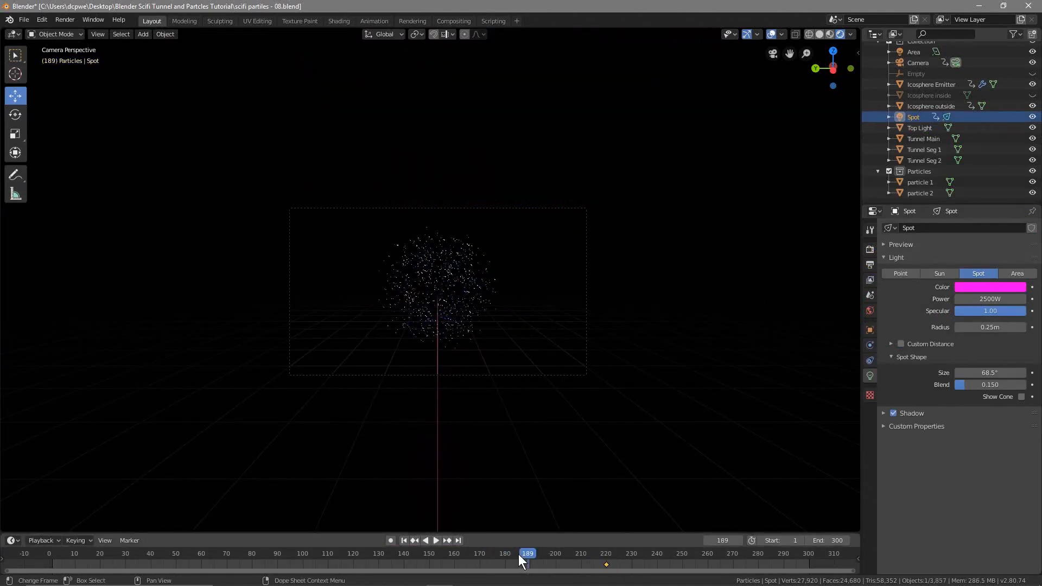
left_click(425, 541)
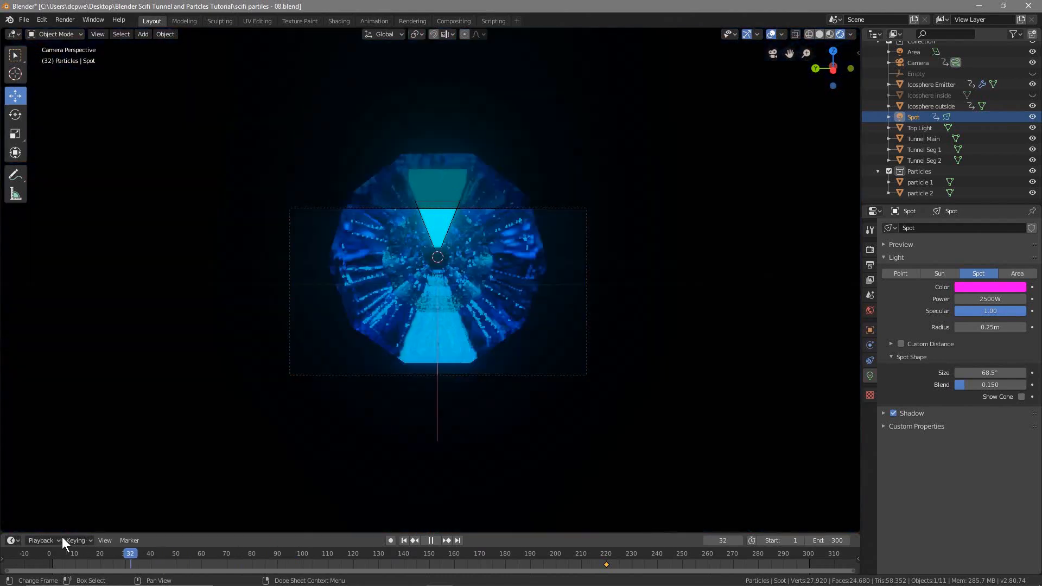
left_click_drag(62, 536, 47, 536)
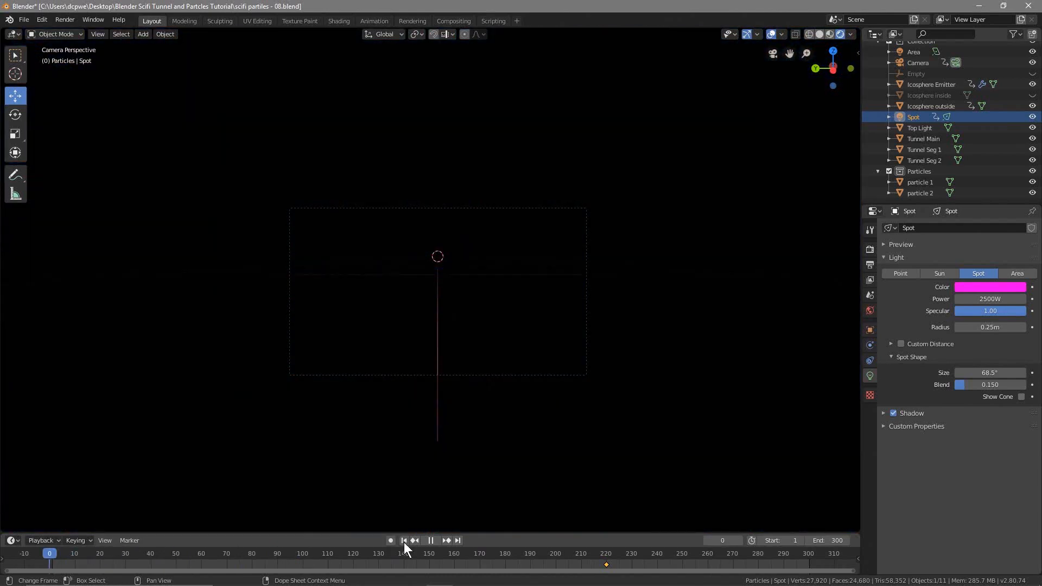
left_click(435, 540)
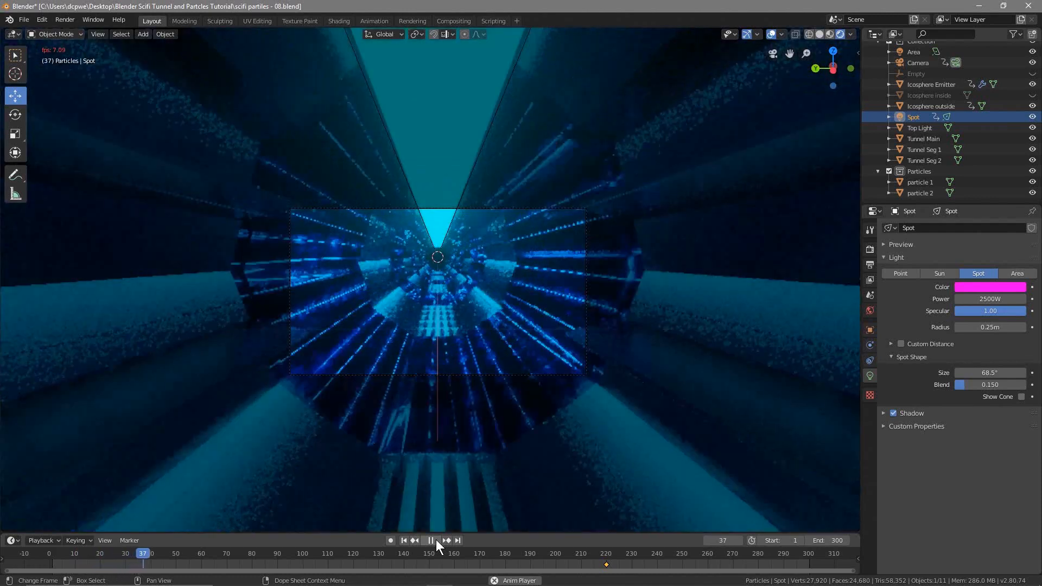
left_click(435, 540)
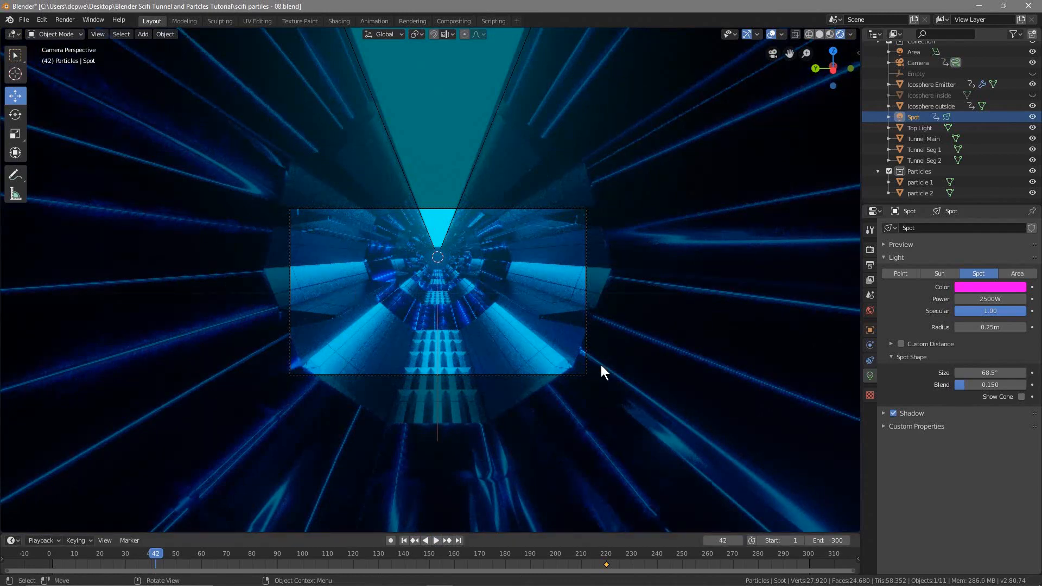
Step: Move to frame 208, render the particle icosphere as a still and close the render result
key("space")
left_click_drag(343, 555, 577, 562)
scroll(476, 411, "up", 5)
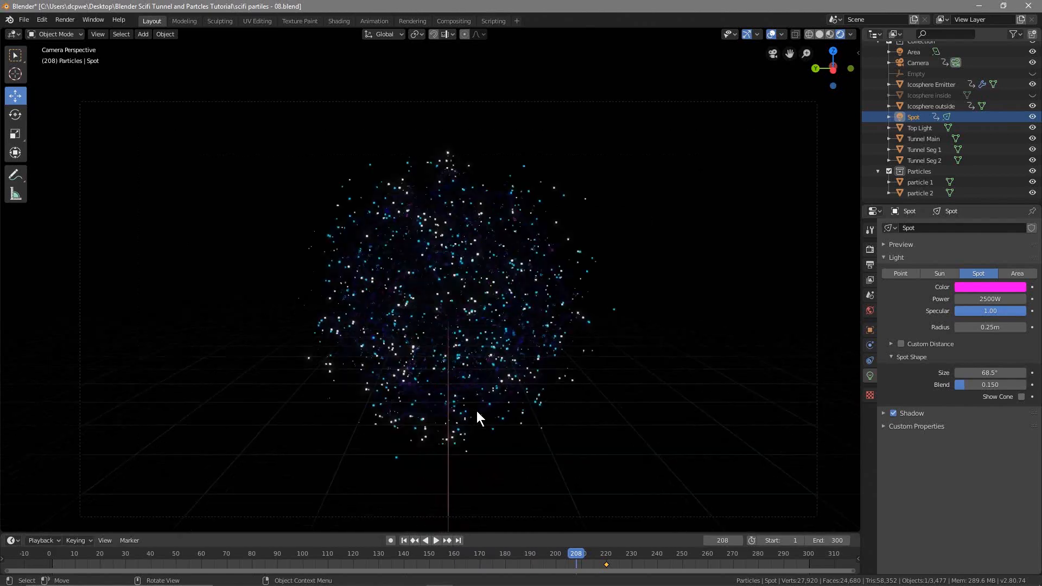
scroll(477, 411, "up", 3)
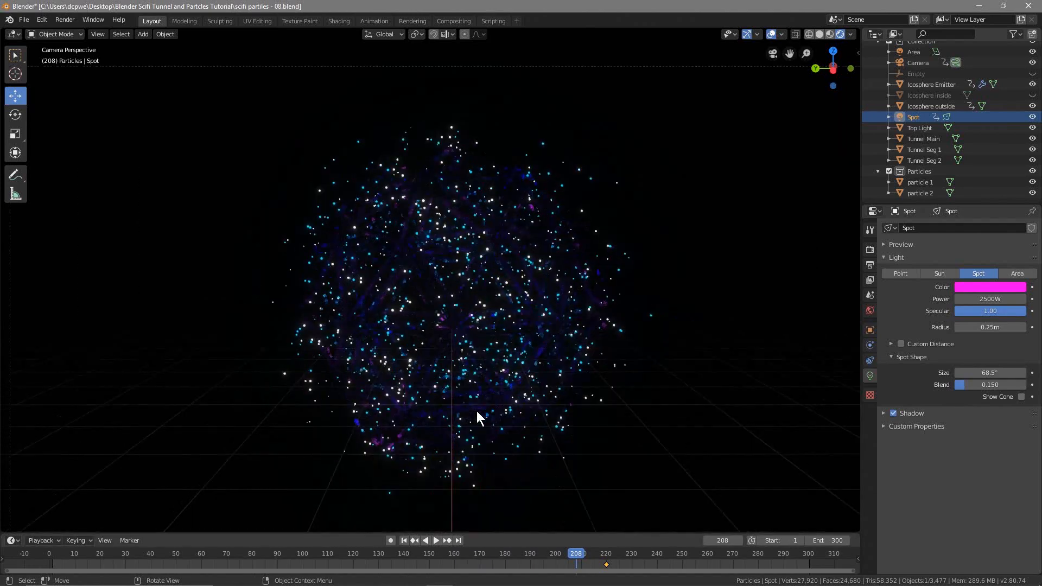
key("F12")
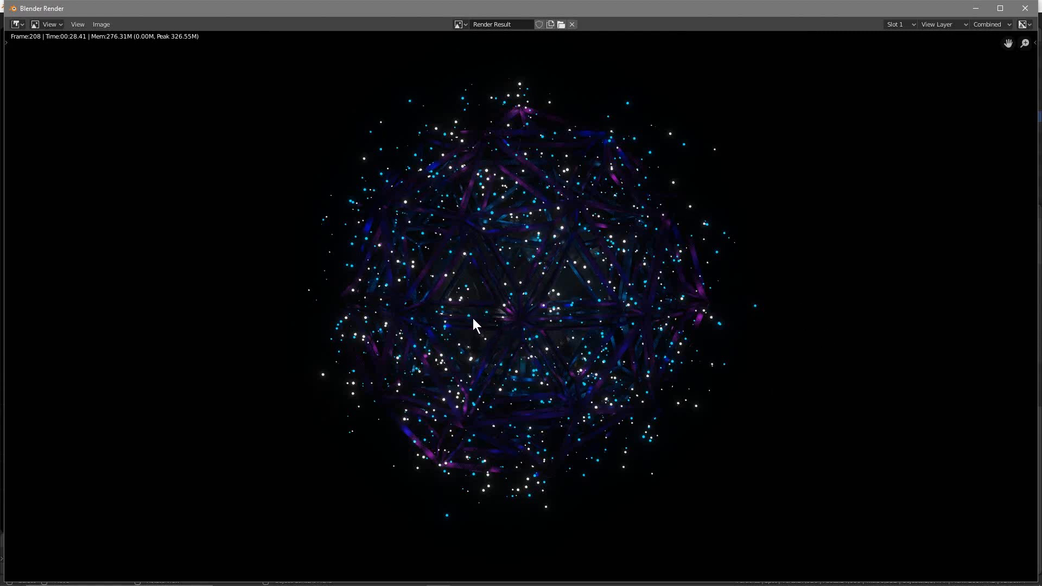
left_click(1025, 8)
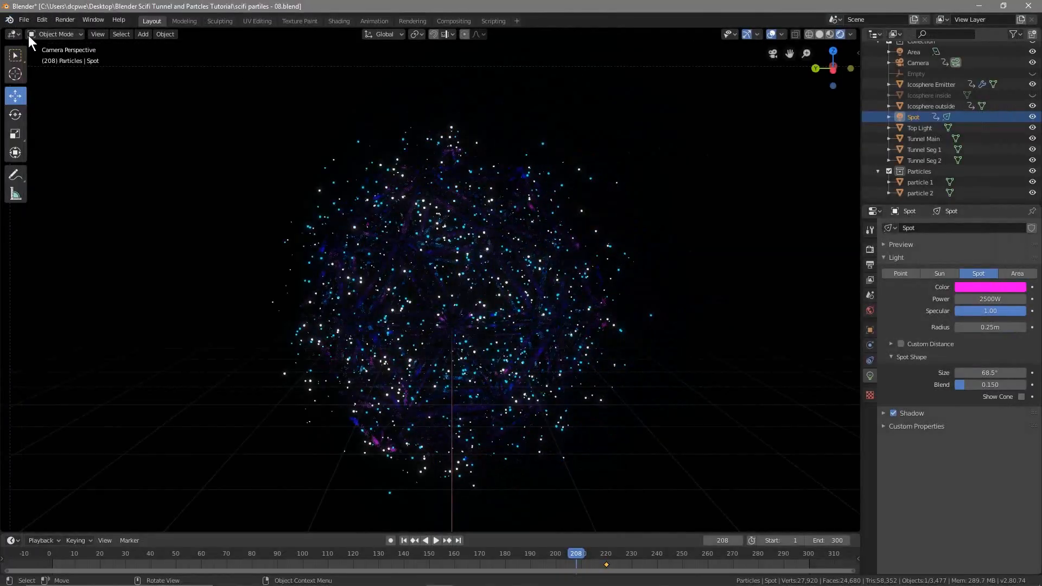
Step: Save the file, and in the render settings set the Volumetrics tile size to 8px
left_click(24, 19)
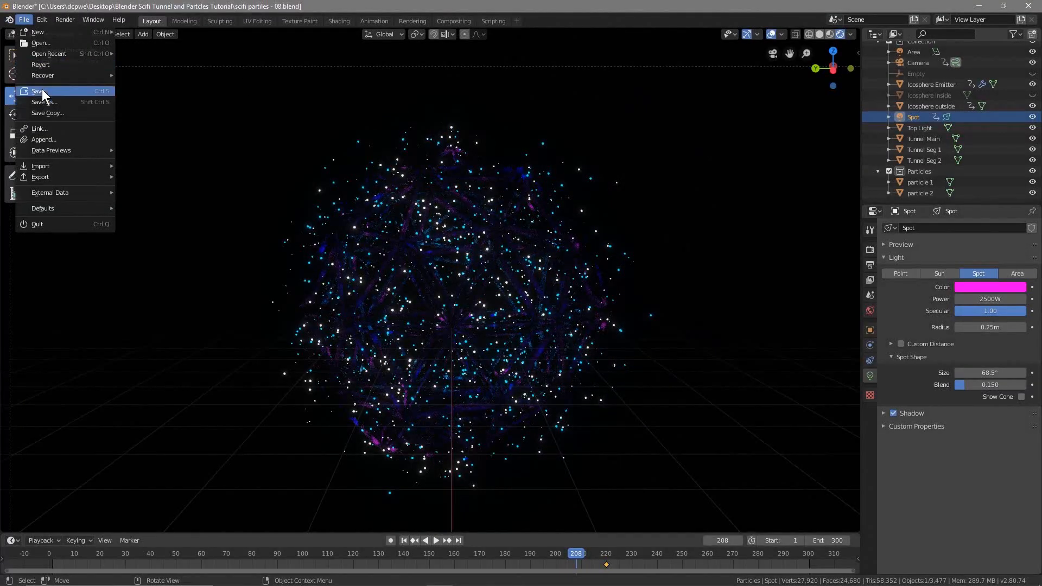
left_click(41, 91)
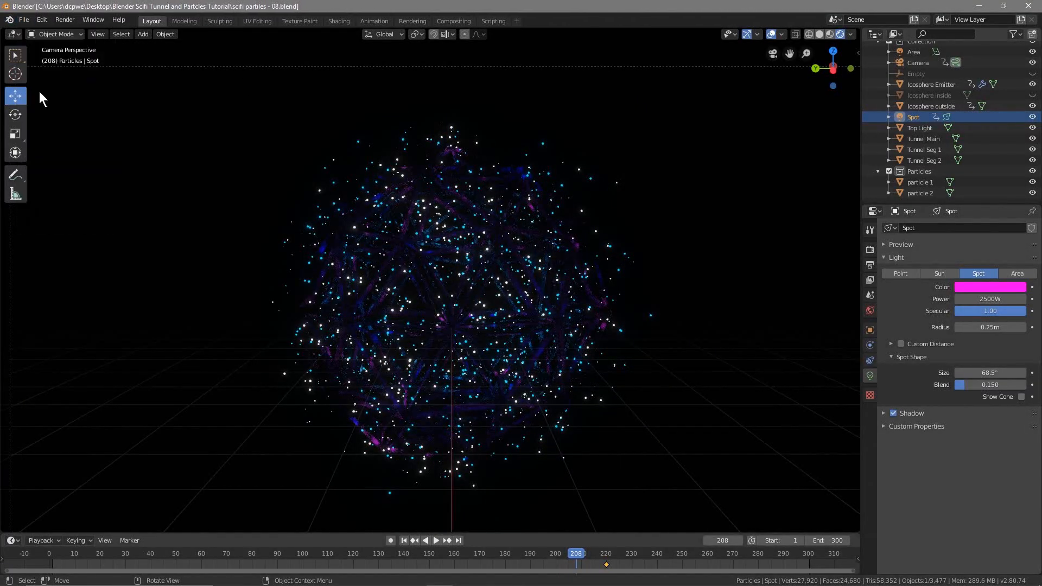
left_click(869, 247)
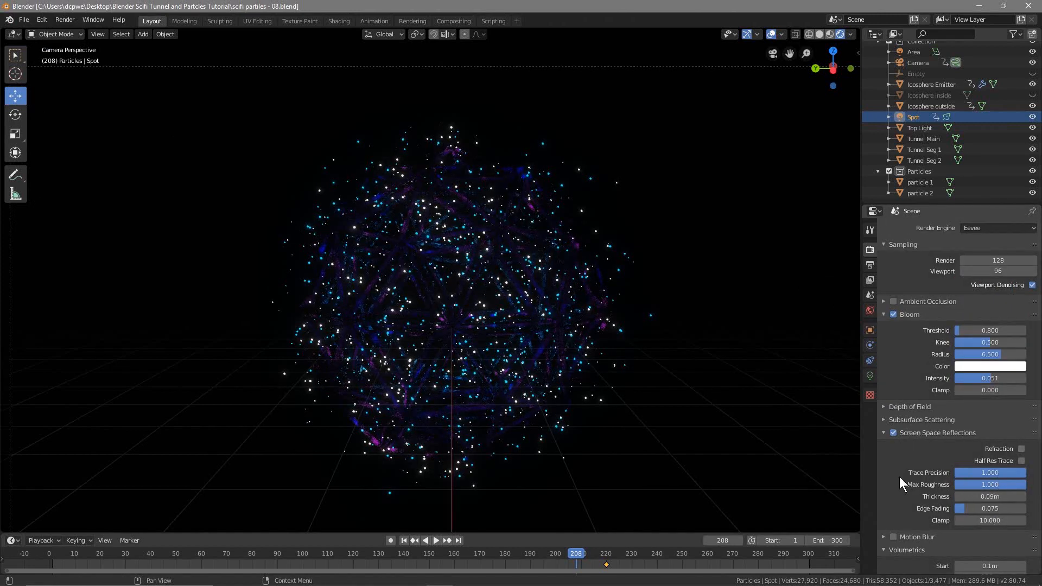
scroll(895, 523, "down", 3)
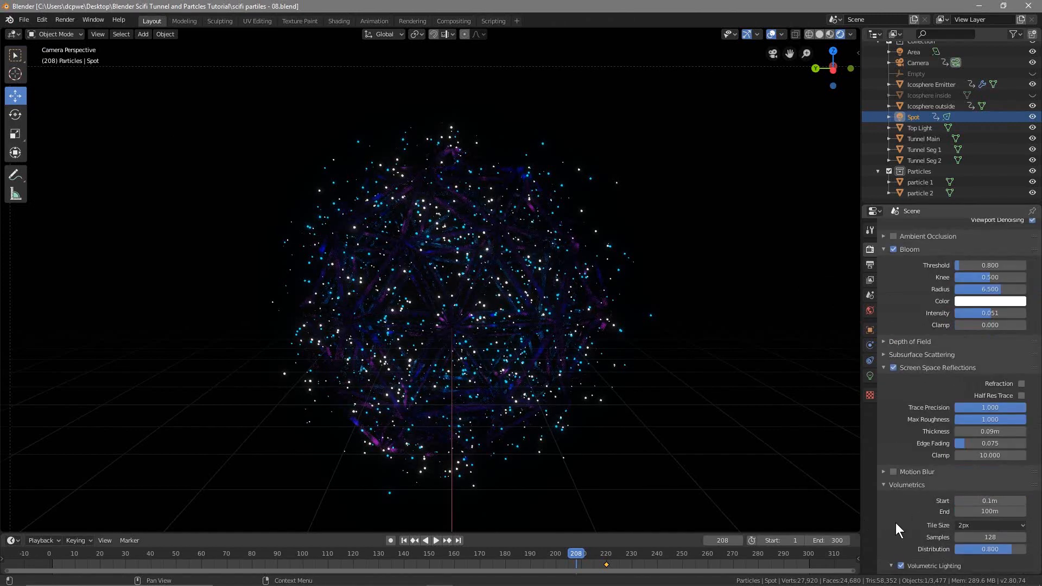
left_click(979, 526)
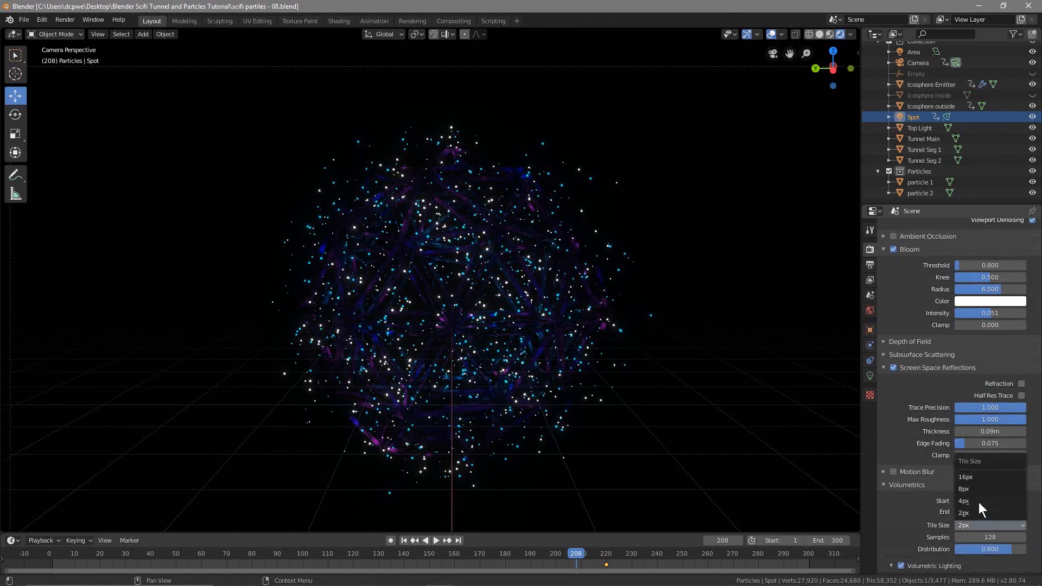
left_click(972, 489)
Step: Move the Spot light 12.7 m up along Z to above the icosphere and check its lighting through the camera
middle_click_drag(542, 356, 640, 402)
scroll(526, 354, "down", 5)
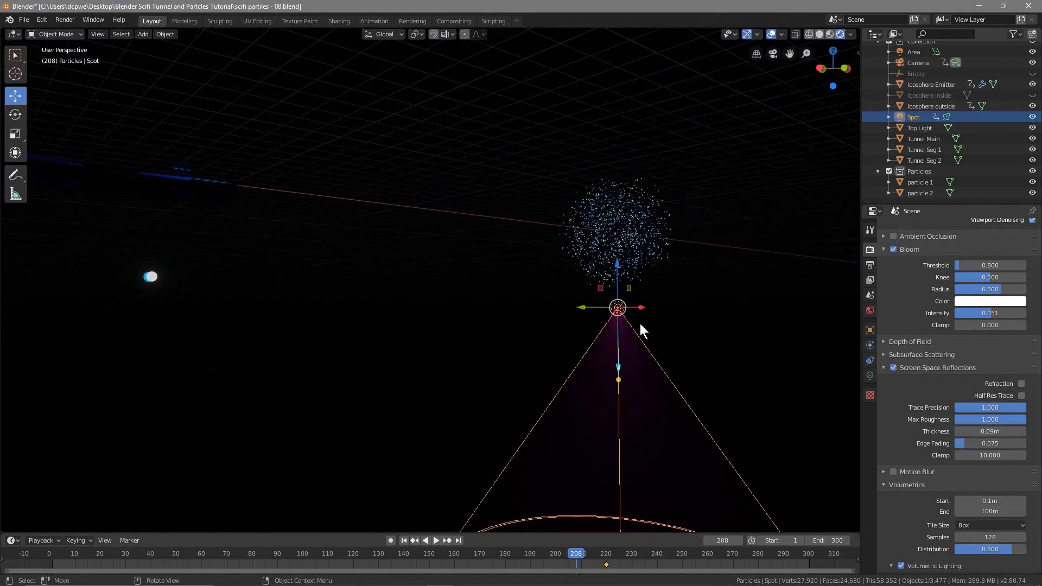
middle_click_drag(433, 344, 388, 116)
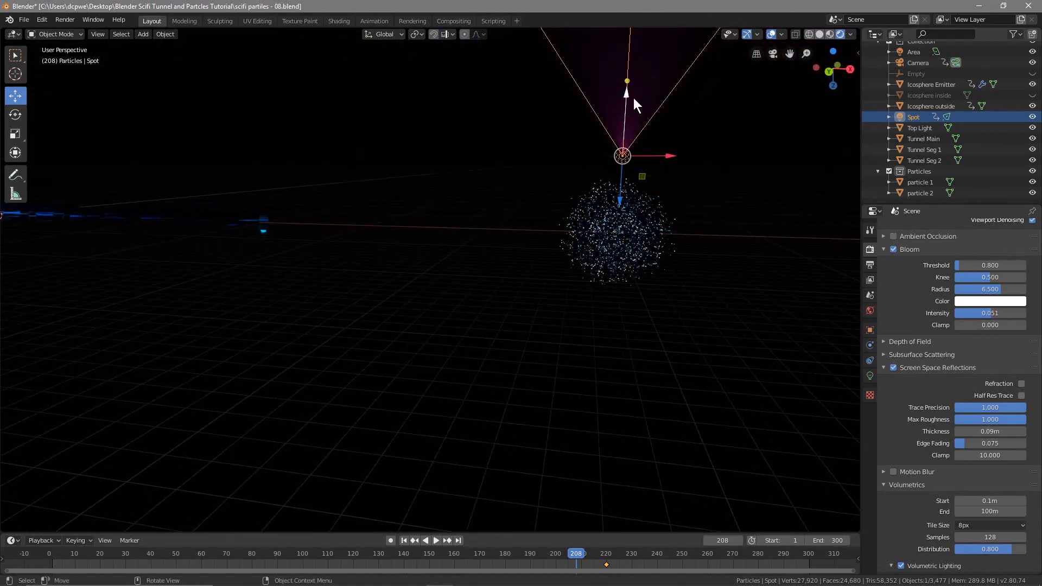
left_click_drag(621, 199, 604, 362)
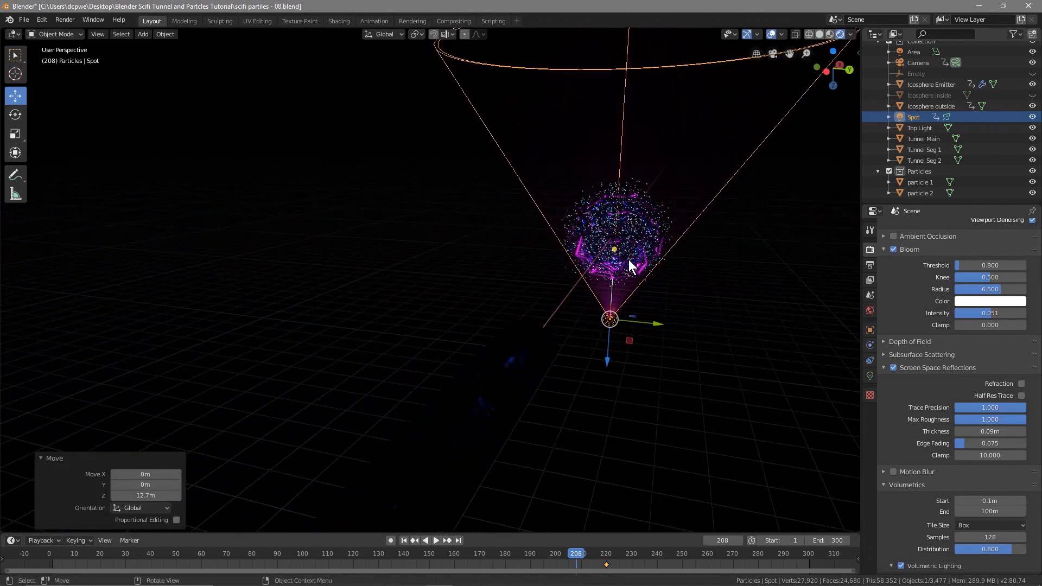
key("KP_0")
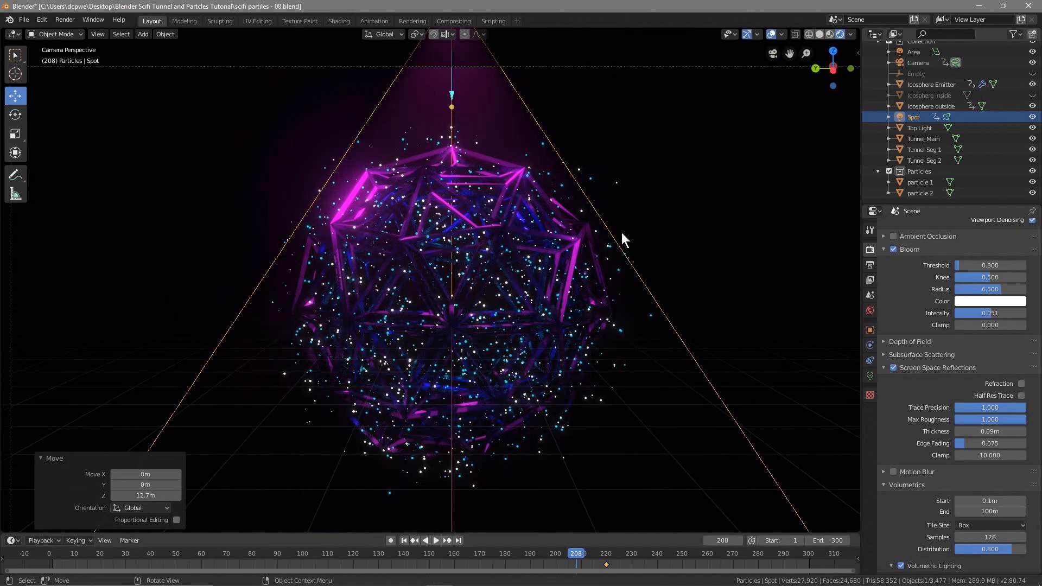
key("KP_0")
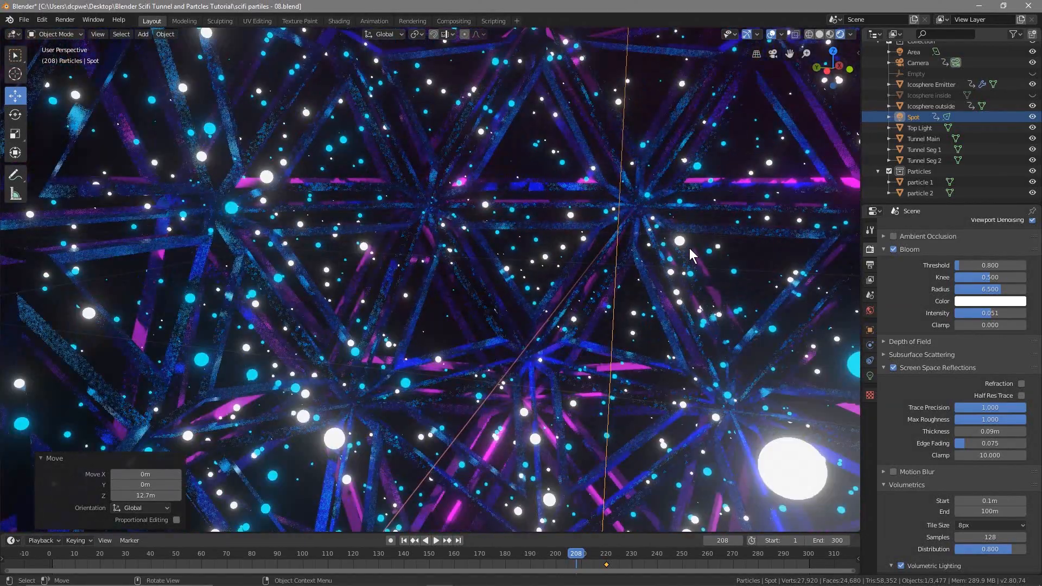
scroll(690, 249, "down", 10)
middle_click_drag(691, 252, 564, 523)
middle_click_drag(684, 422, 474, 323)
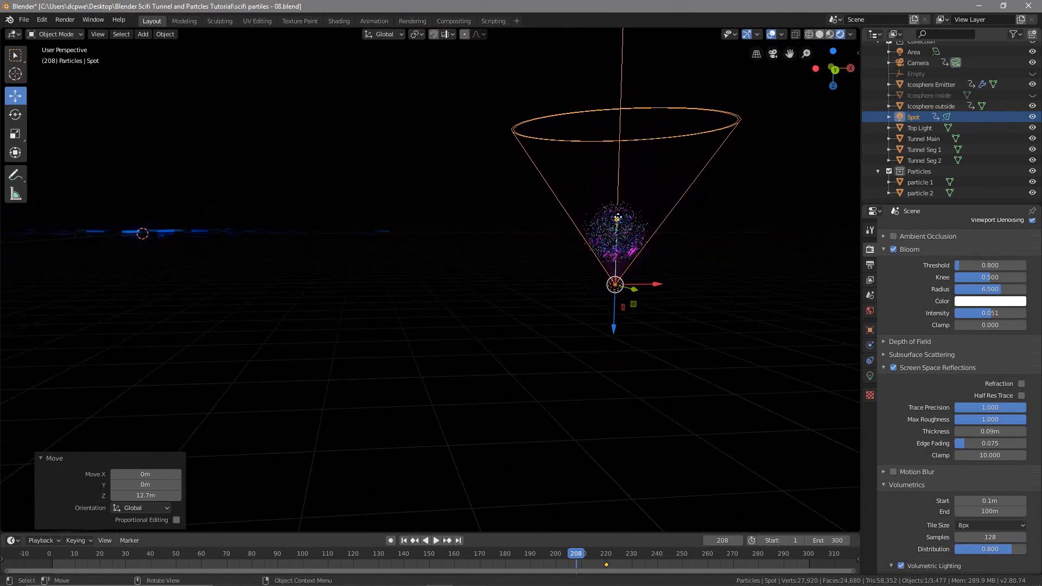
key("KP_0")
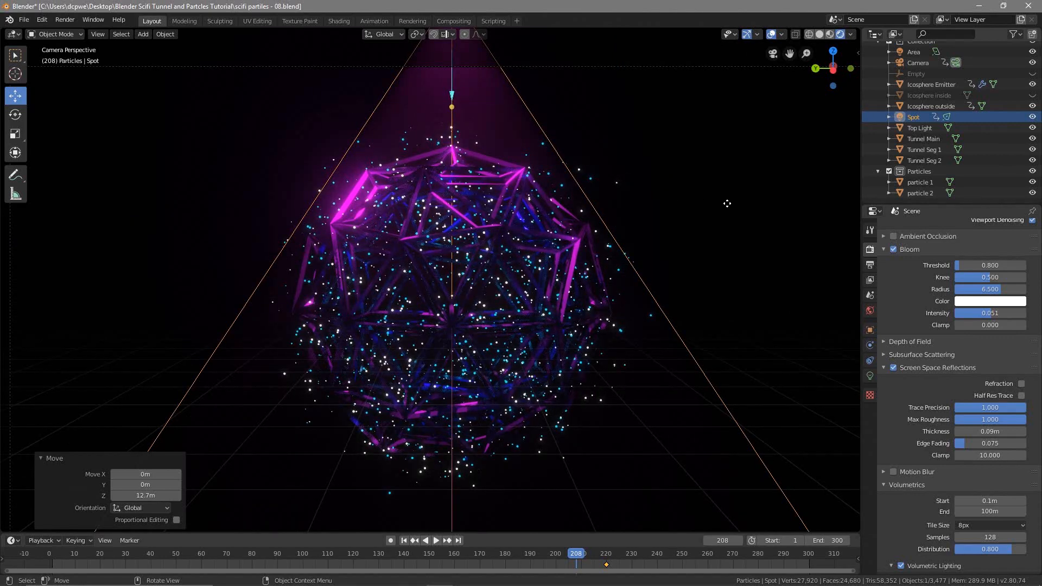
Step: Move the Spot light 13.6 m down along Z so it sits beneath the icosphere
middle_click_drag(728, 204, 716, 203)
scroll(714, 204, "down", 10)
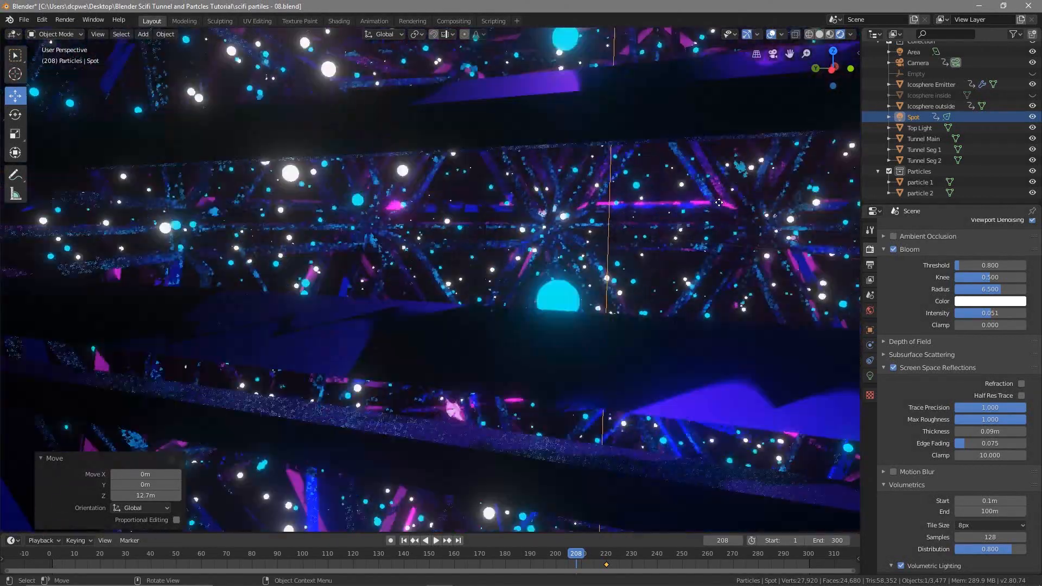
scroll(713, 204, "down", 6)
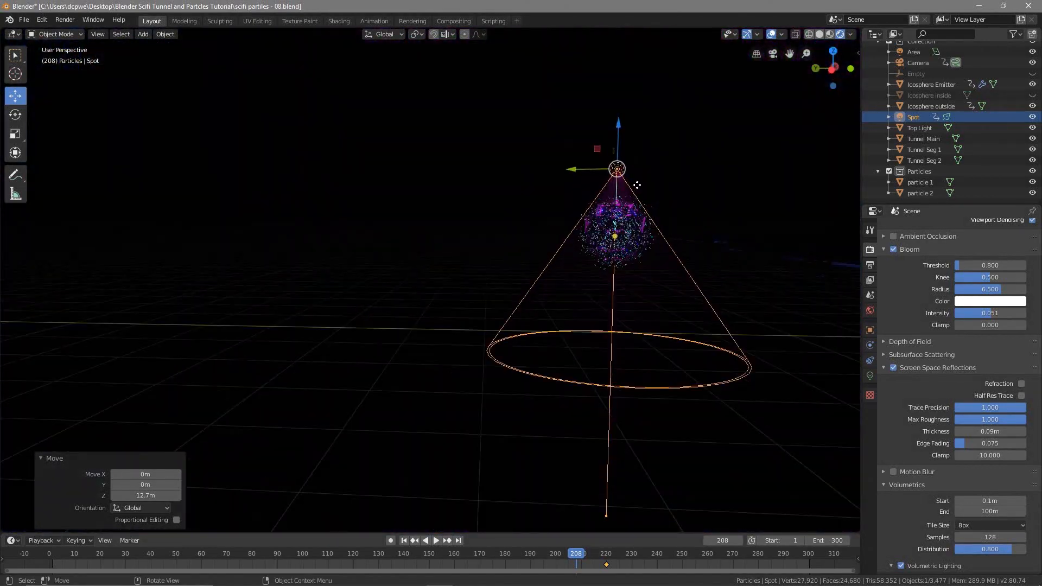
left_click_drag(618, 135, 620, 263)
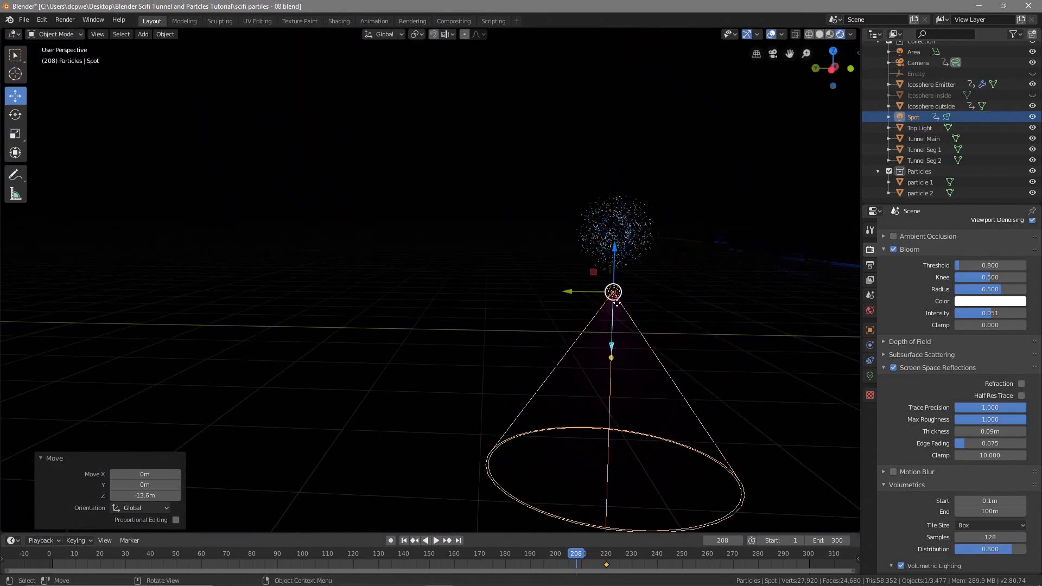
Step: Try setting the Spot light's X rotation to 180° at frame 208 and test it by running the timeline
left_click(869, 330)
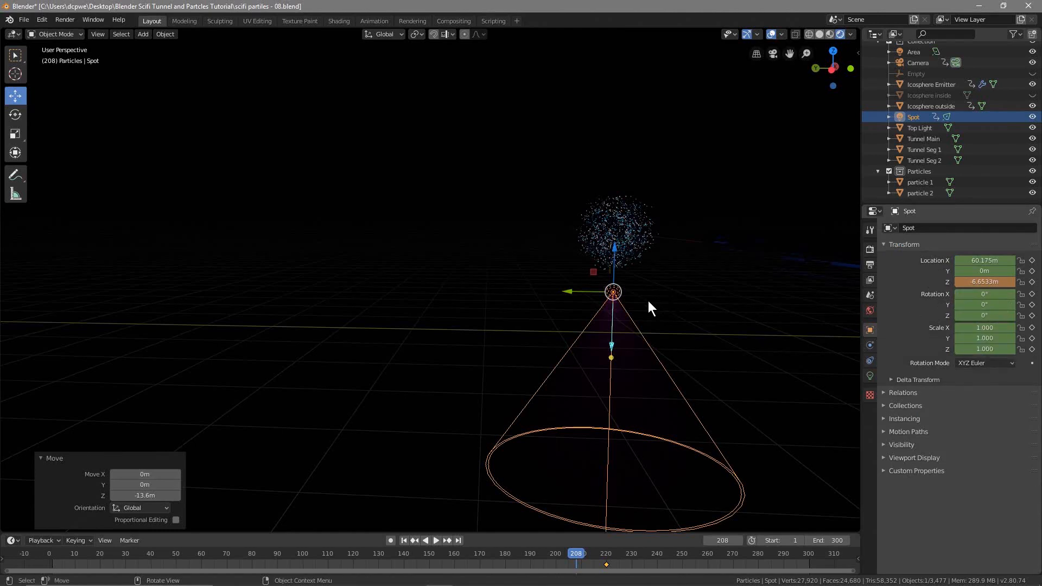
left_click(984, 293)
type("0d")
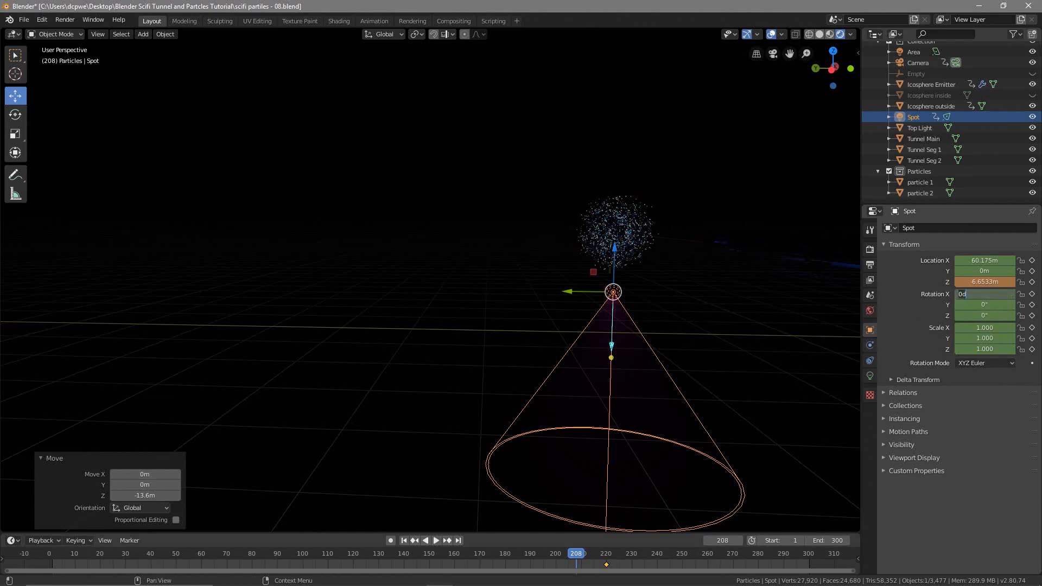
type("18")
key("Return")
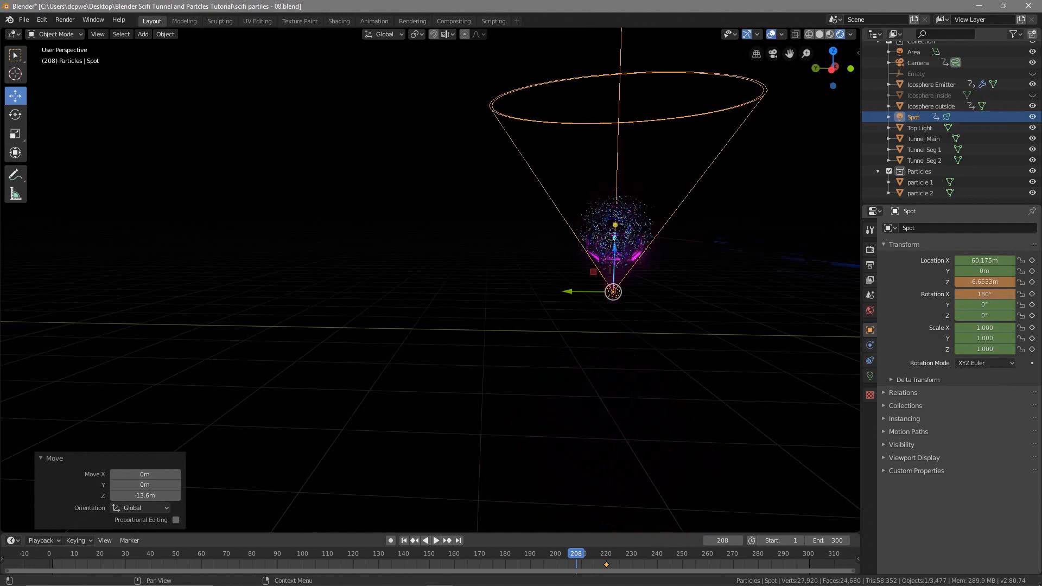
key("minus")
key("space")
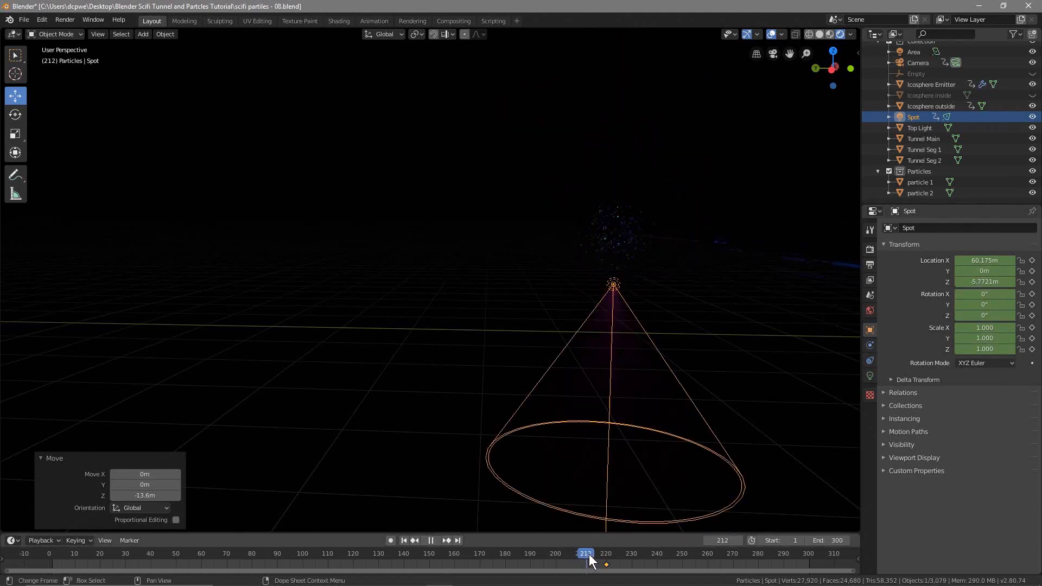
left_click(578, 555)
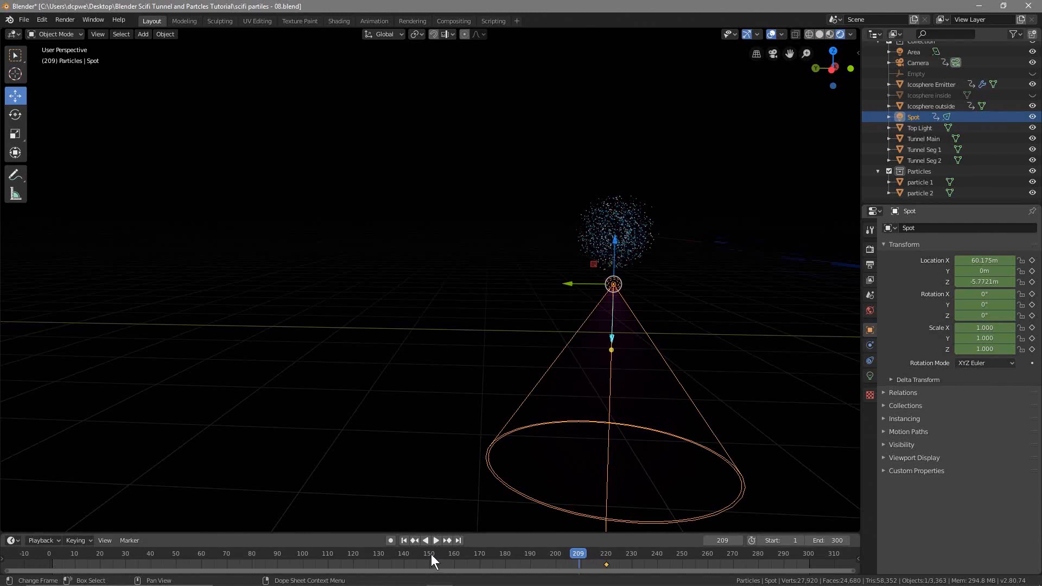
Step: Delete the Spot light's keyframe at frame 220 and set its X rotation to 180° so it points upward
right_click(606, 564)
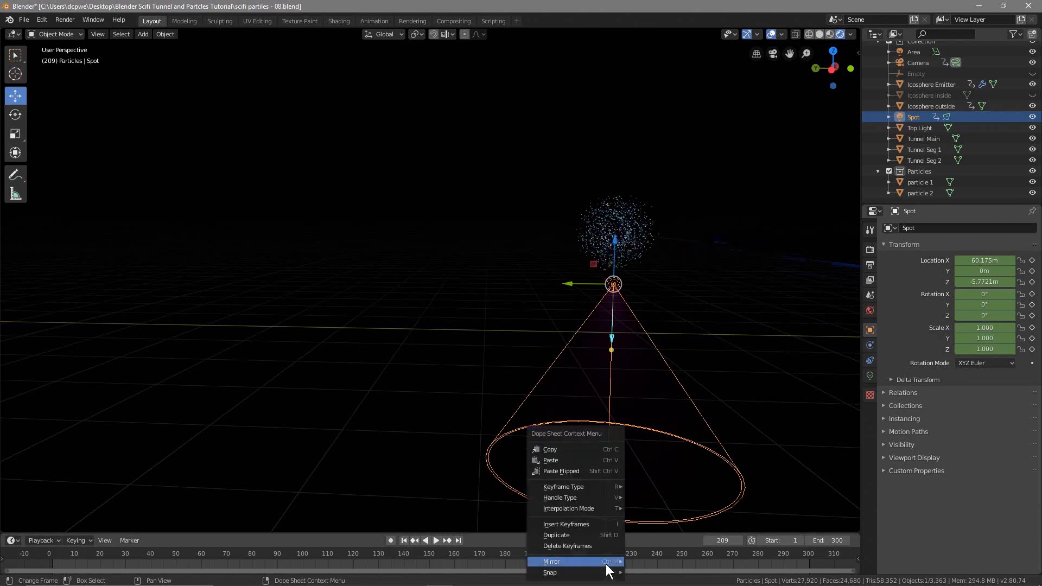
left_click(578, 545)
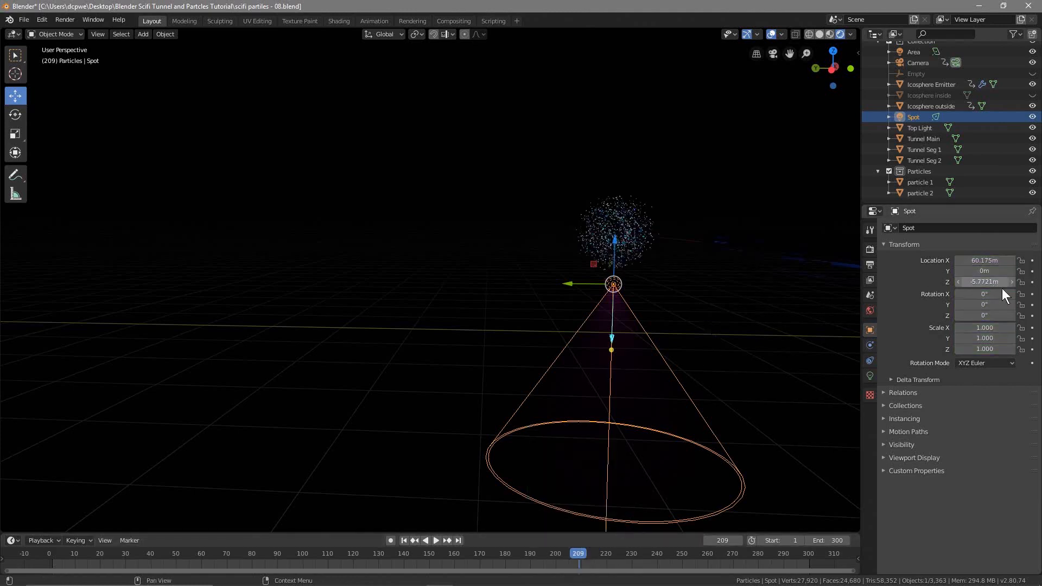
left_click(980, 295)
type("1")
key("Return")
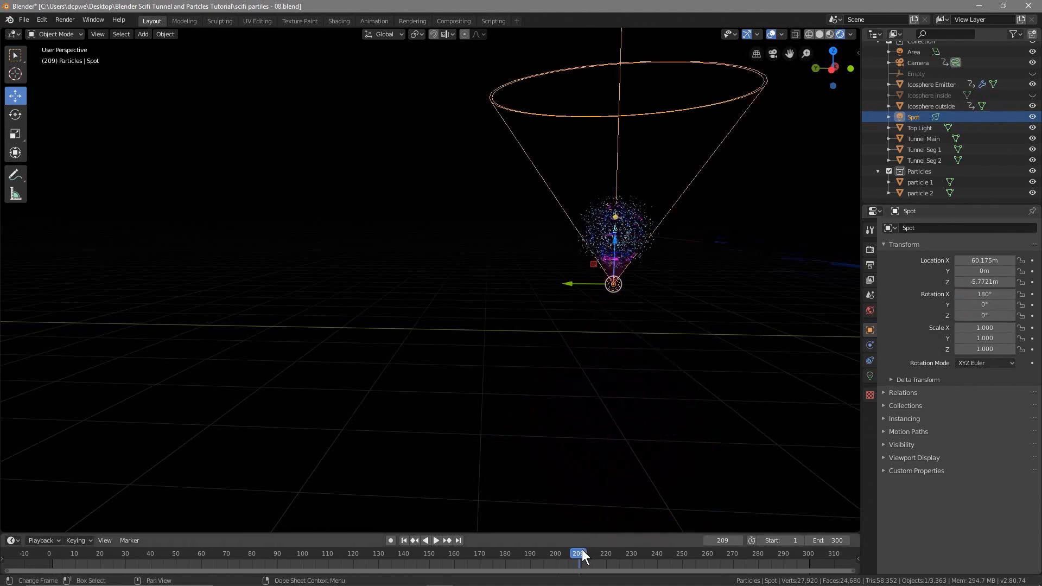
Step: Scrub the animation between frames 143 and 239 and review the upward spot lighting through the camera
left_click_drag(582, 552, 427, 552)
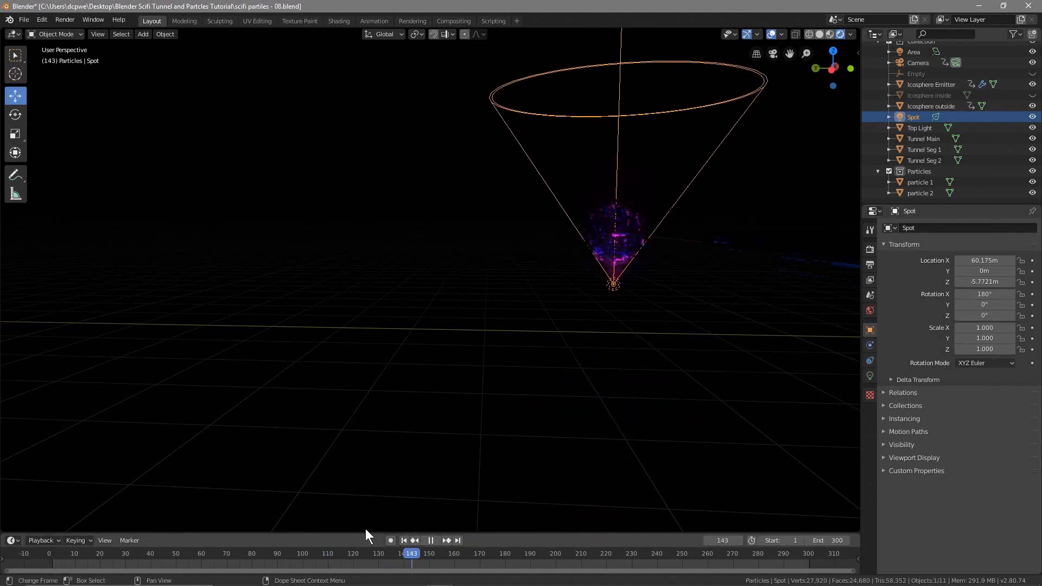
left_click_drag(243, 530, 478, 532)
key("KP_0")
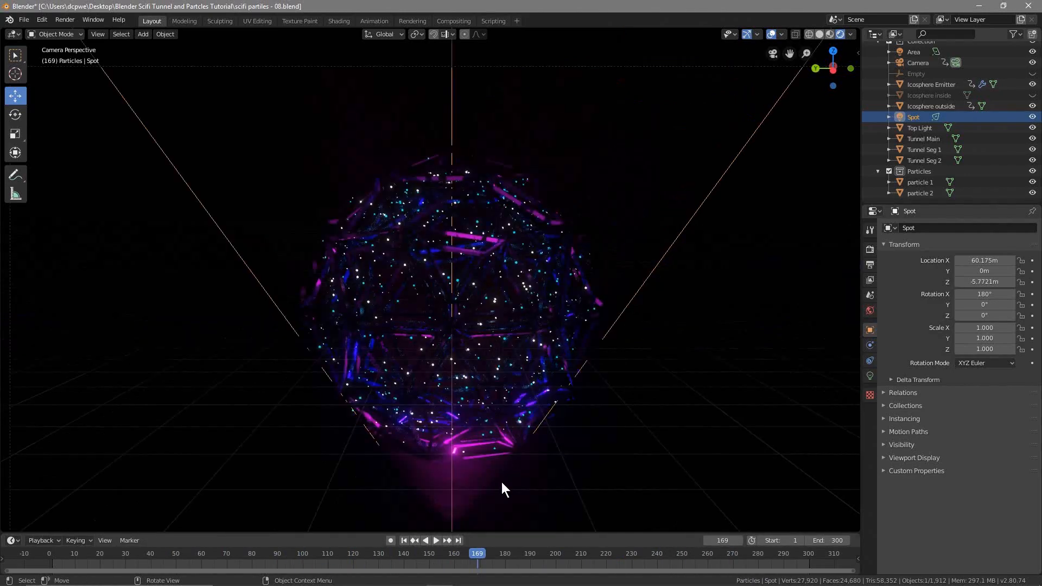
left_click_drag(477, 552, 654, 563)
key("space")
key("space")
Step: Go to frame 163 and examine the lit icosphere and the Spot's cone from outside the camera view
scroll(637, 397, "down", 3)
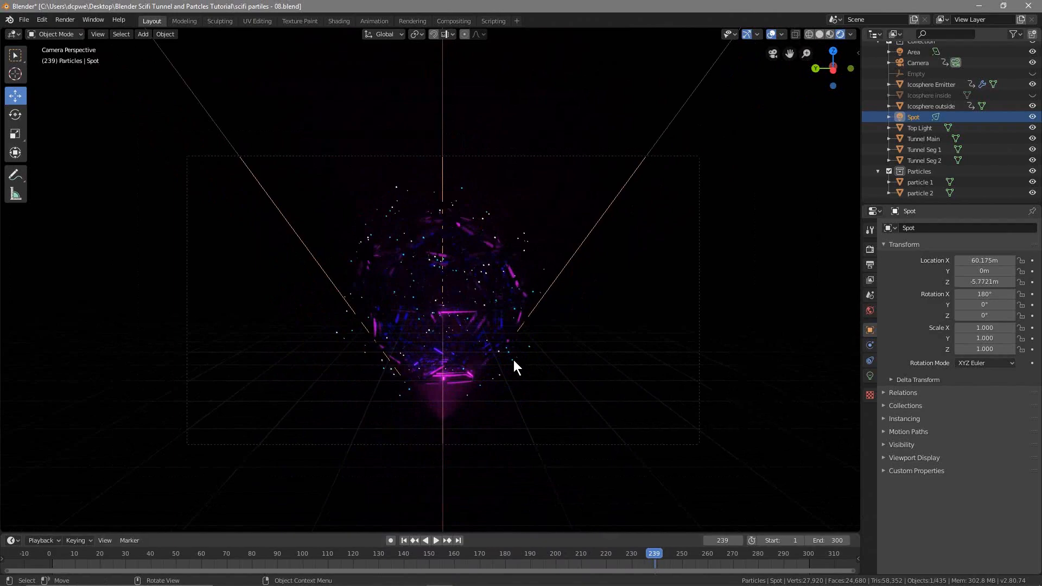
scroll(563, 252, "down", 5)
middle_click_drag(563, 252, 625, 325)
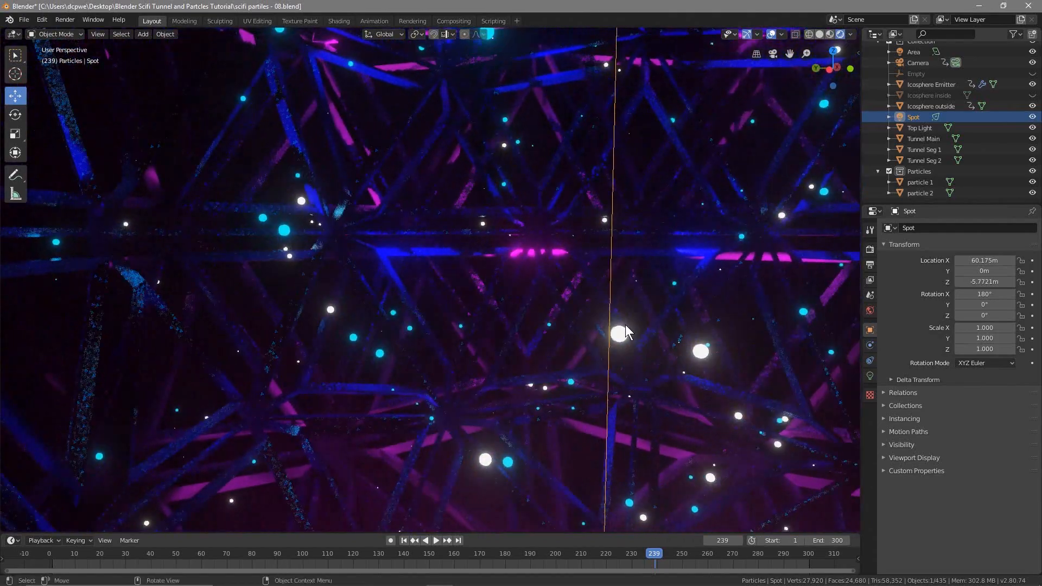
left_click_drag(654, 551, 461, 552)
key("space")
scroll(569, 435, "down", 12)
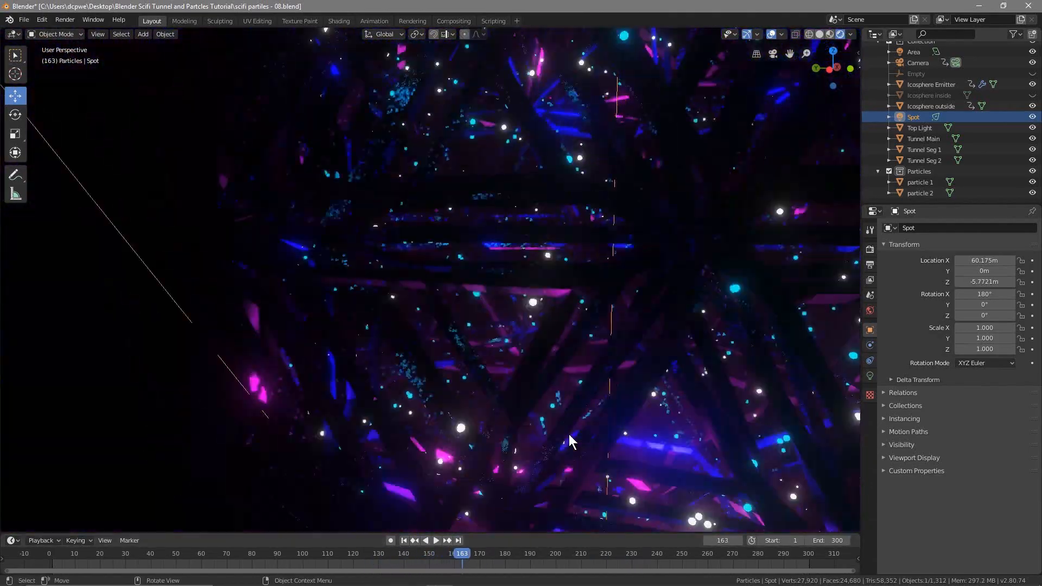
middle_click_drag(569, 435, 331, 435)
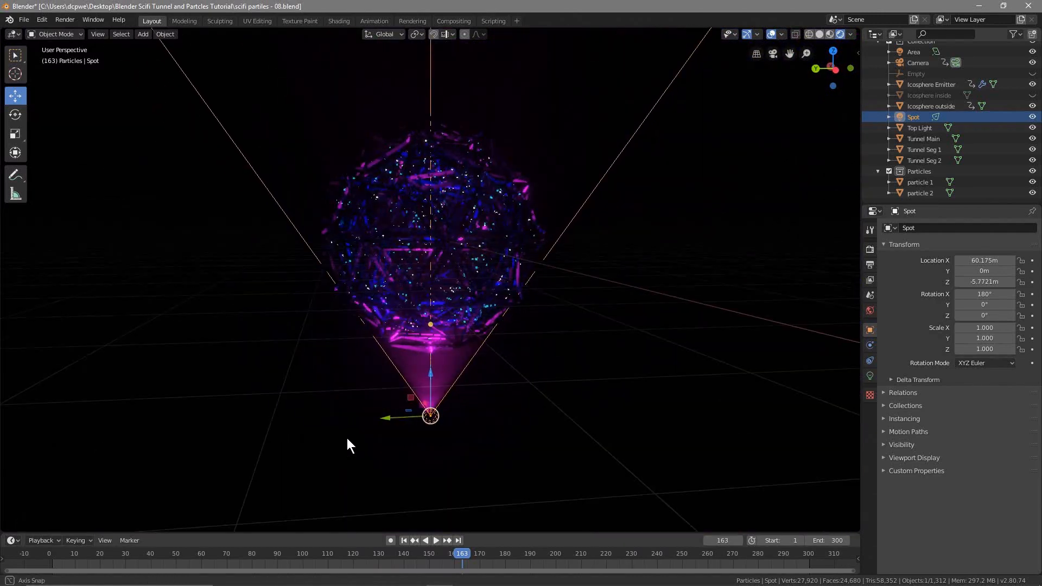
Step: Save the file, widen the Spot light's cone so its beam spreads broadly under the icosphere, and view it through the camera
left_click(24, 22)
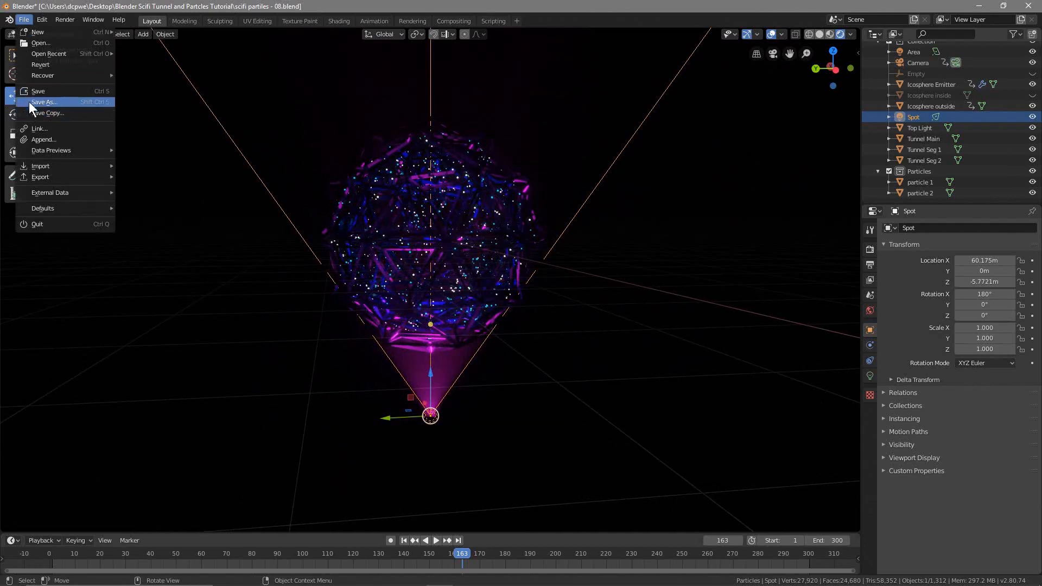
left_click(29, 91)
middle_click_drag(541, 397, 521, 400)
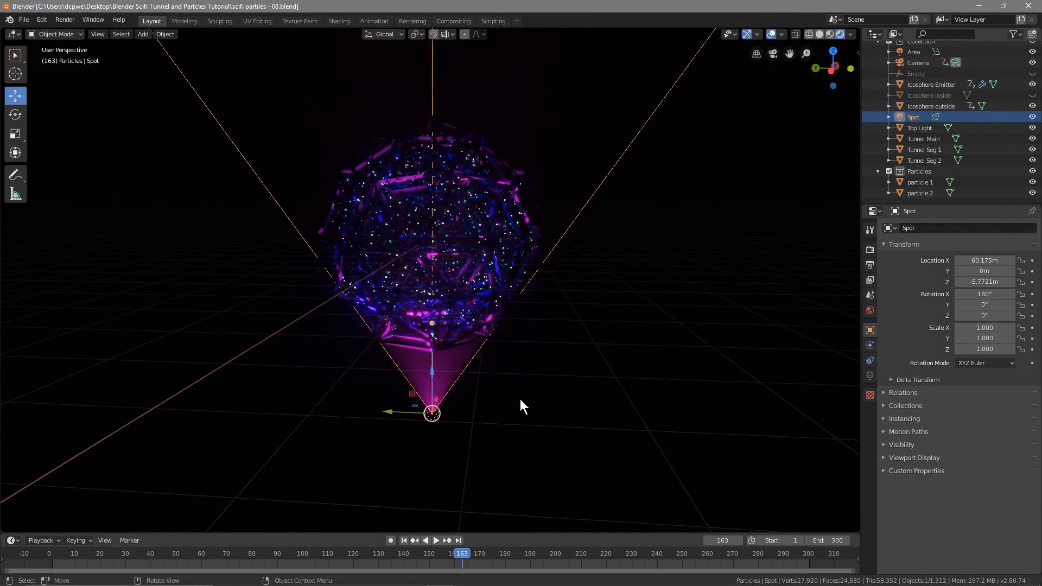
left_click_drag(432, 371, 454, 335)
key("KP_0")
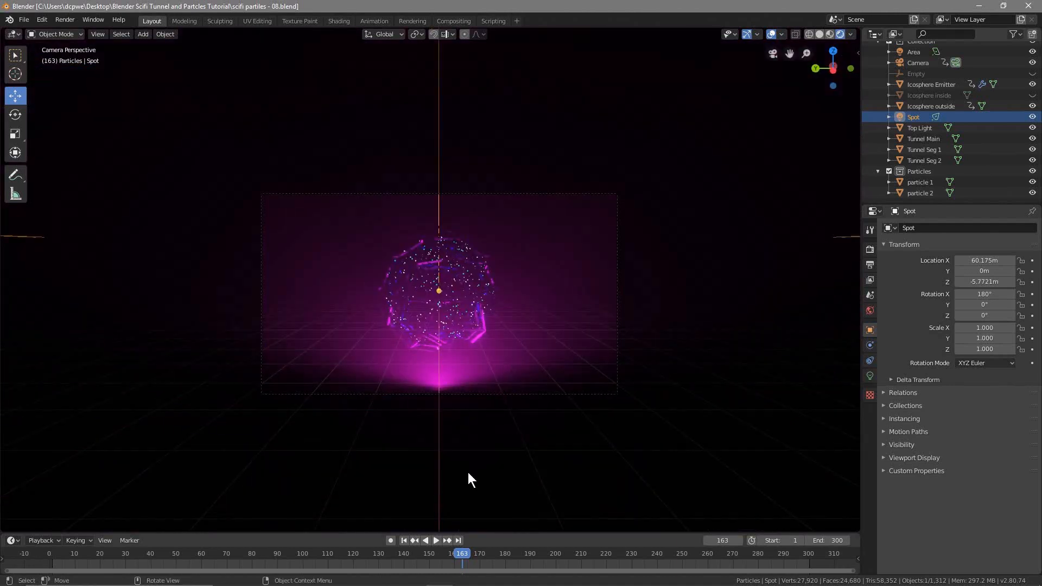
Step: Advance the animation to frame 204 and review the particles against the widened magenta light through the camera
left_click(464, 555)
scroll(450, 398, "up", 4)
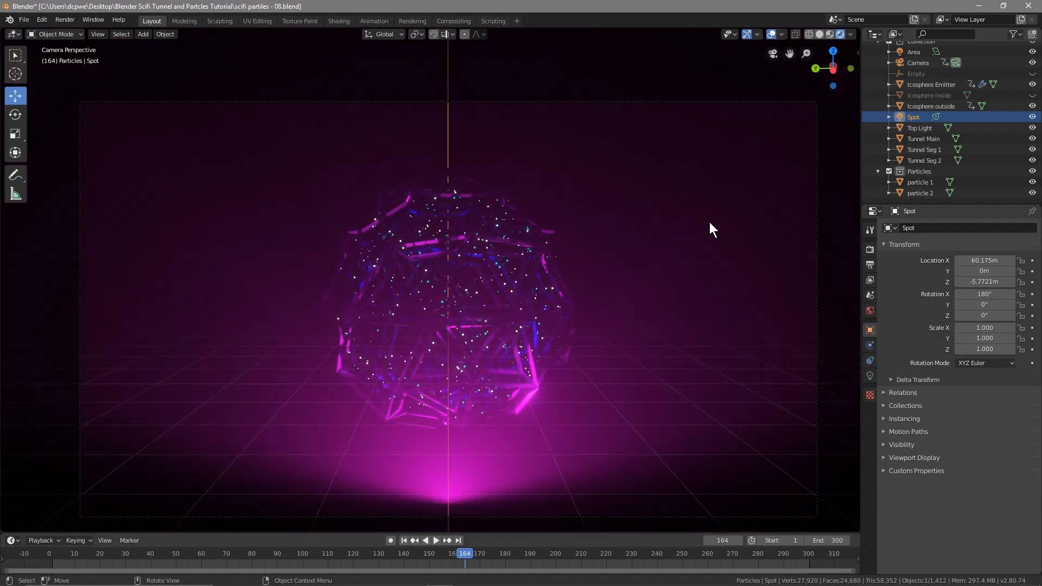
left_click_drag(465, 555, 497, 540)
left_click_drag(545, 542, 566, 554)
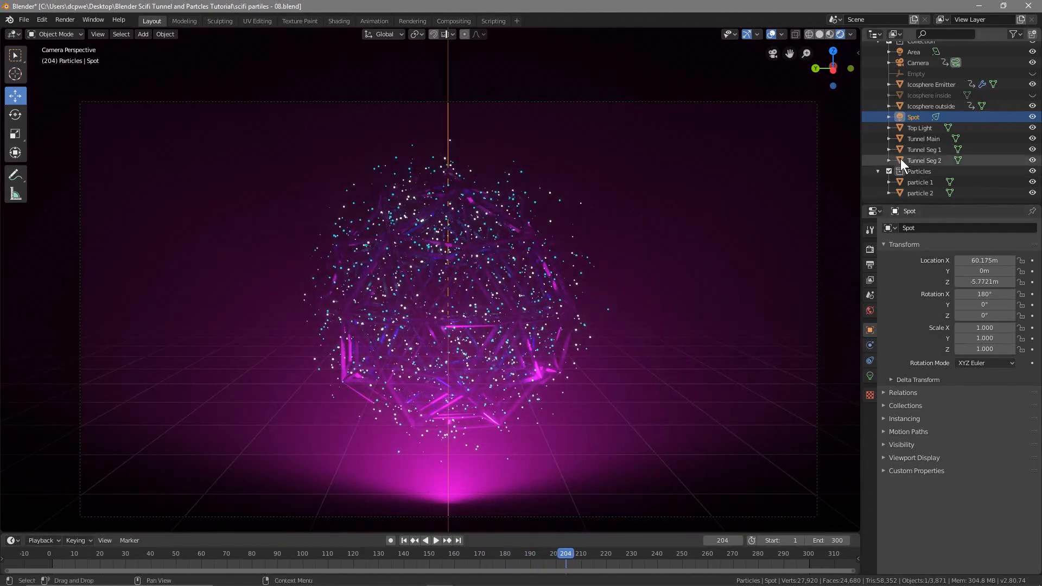
Step: Set the emission strength of the particle 1 material to 50
left_click(927, 181)
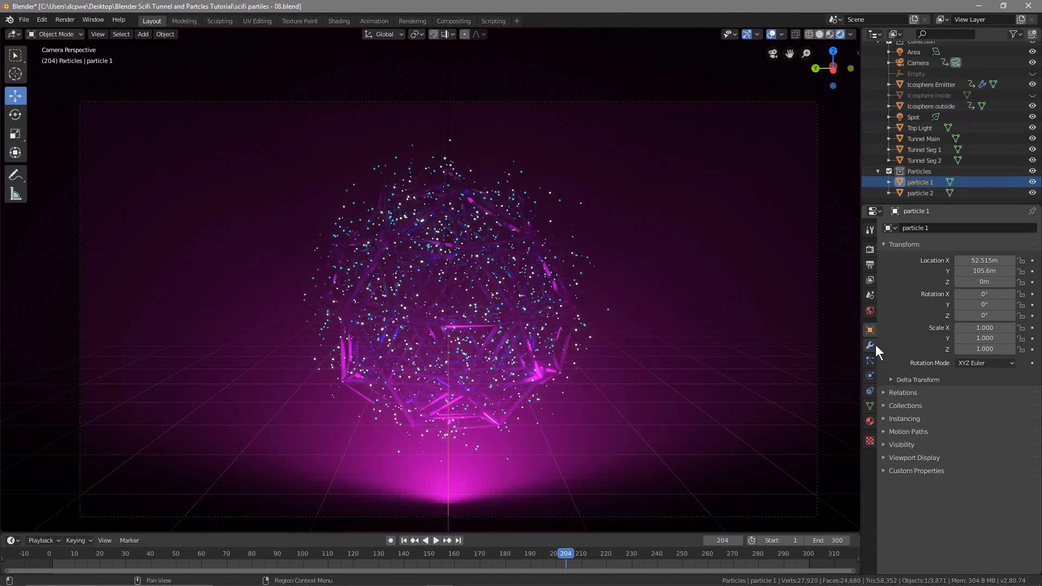
left_click(870, 421)
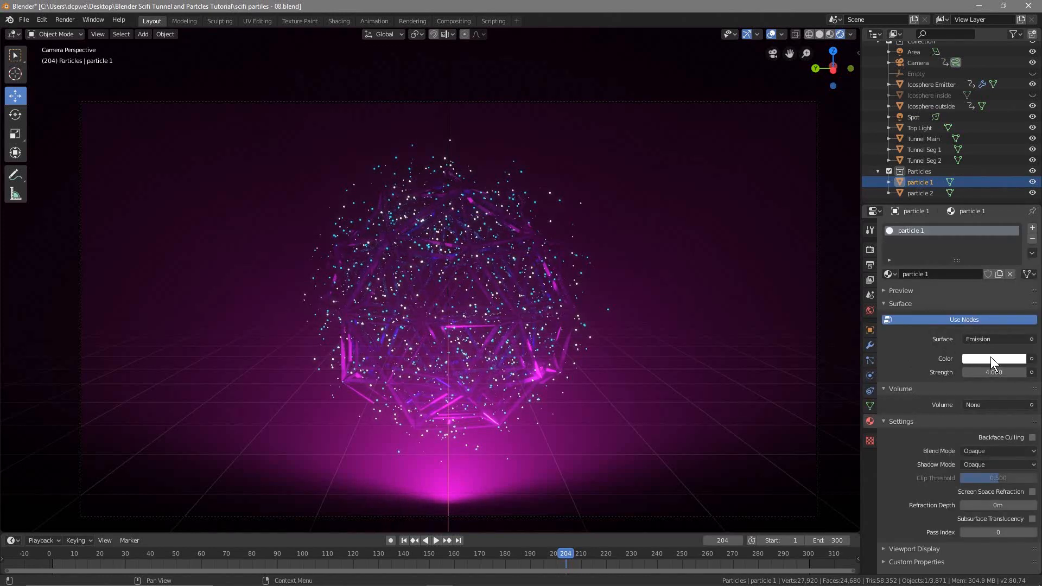
mouse_move(994, 372)
left_mouse_down()
mouse_move(1023, 373)
mouse_move(1008, 373)
left_mouse_up()
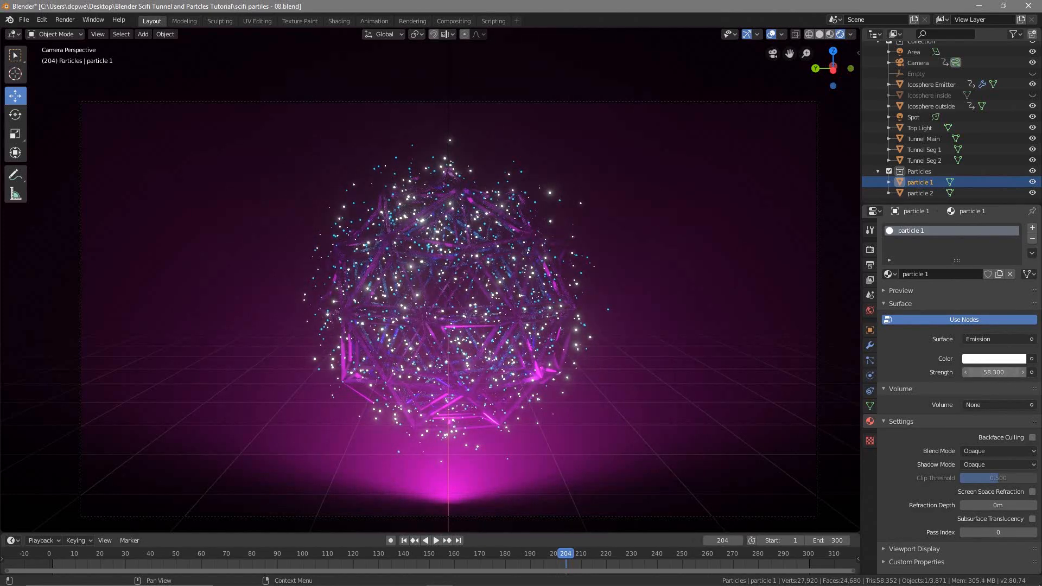
type("50")
key("Return")
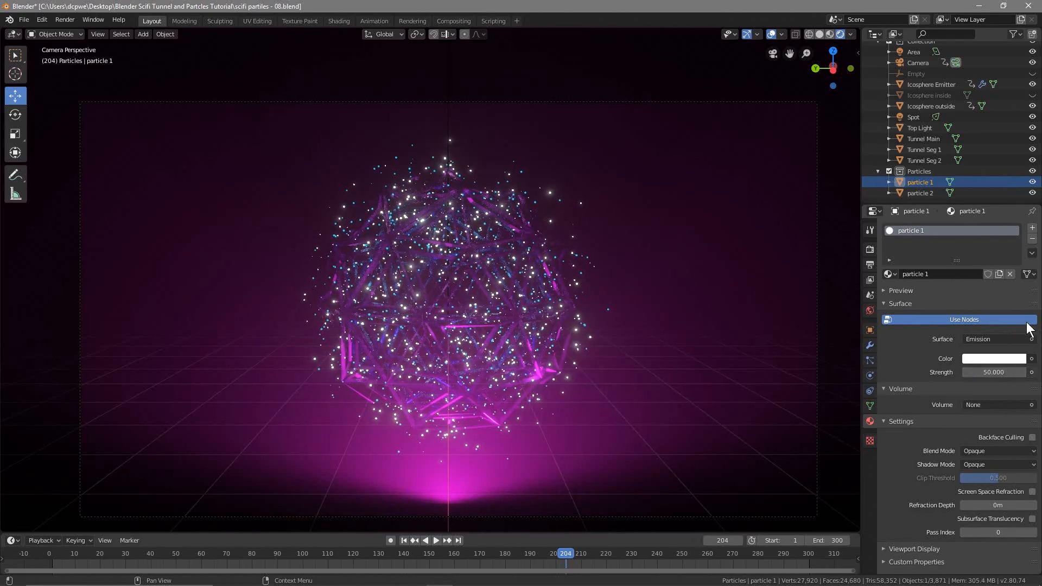
Step: Set the particle 2 material's emission strength to 50 and review the brighter particles at frames 253 and 238
left_click(925, 192)
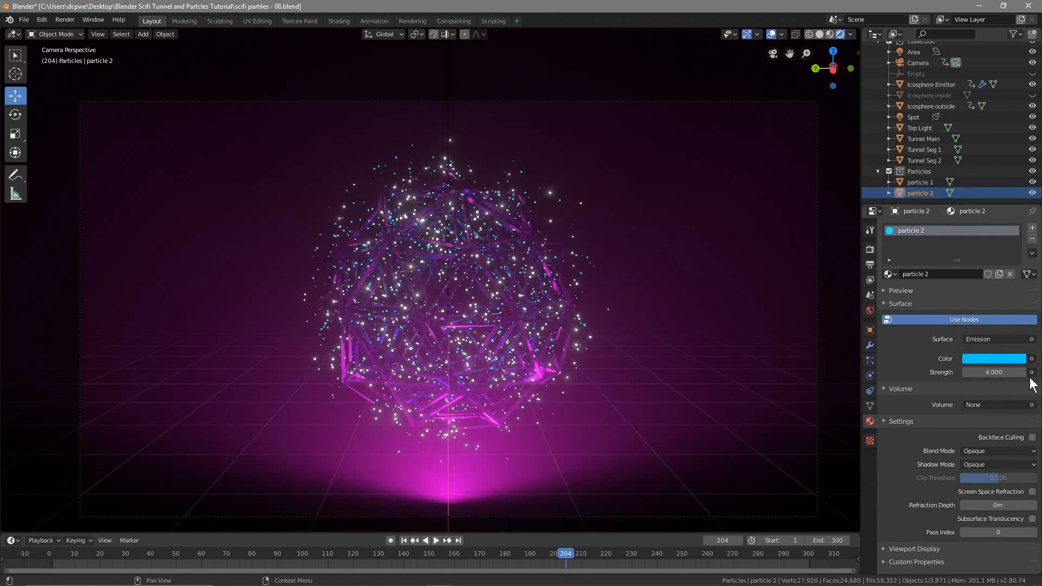
left_click(993, 371)
type("50")
key("Return")
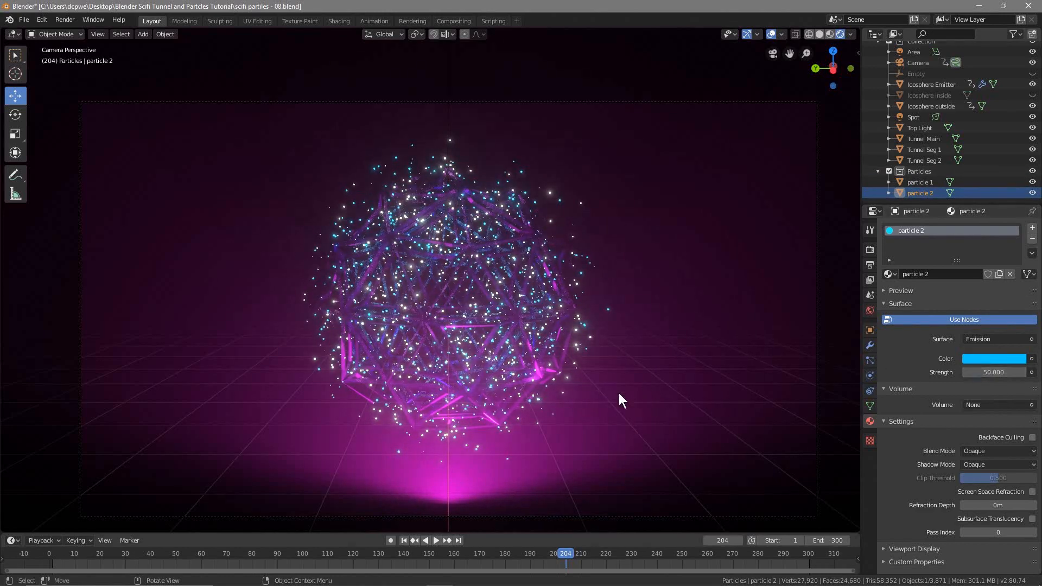
left_click_drag(565, 552, 689, 523)
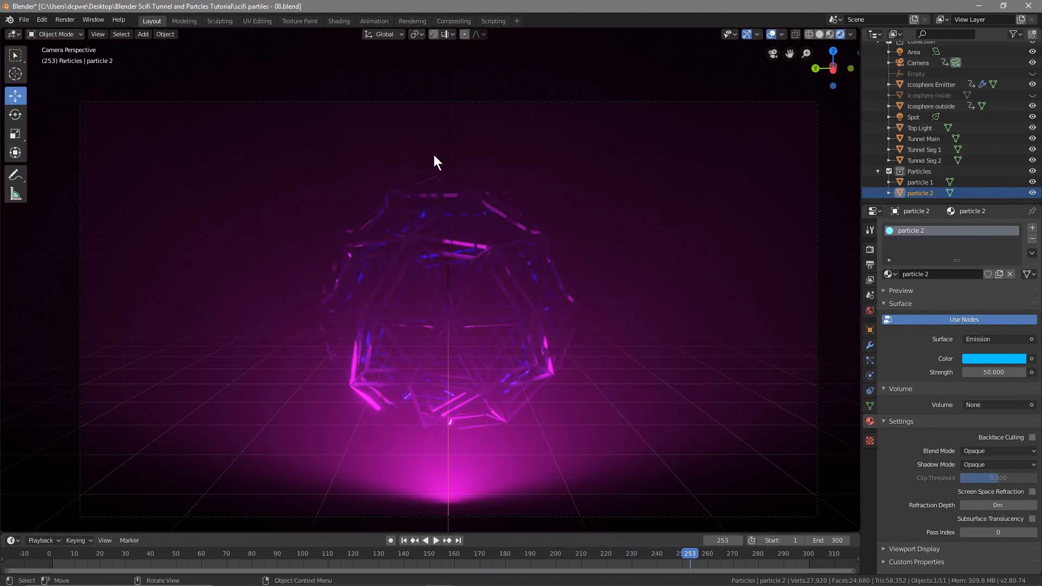
left_click(653, 555)
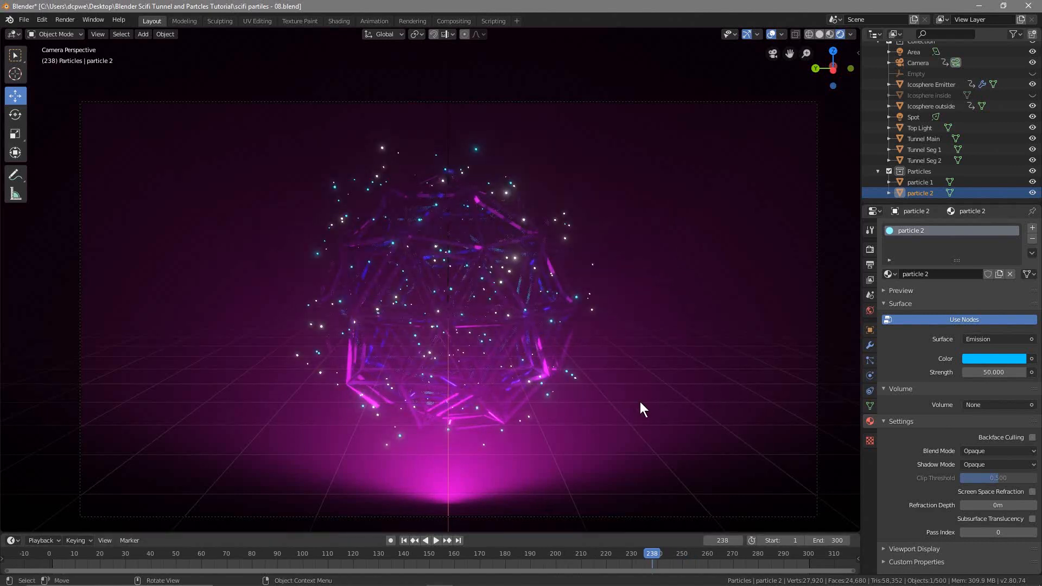
Step: Save the file, and save a new incremented version as scifi partiles - 09.blend
left_click(21, 20)
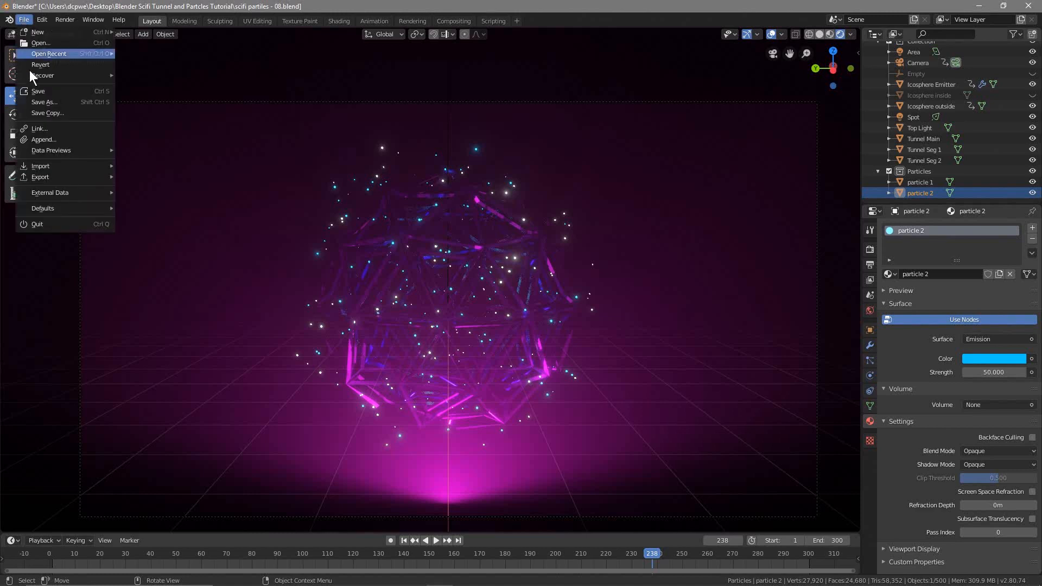
left_click(33, 91)
left_click(23, 20)
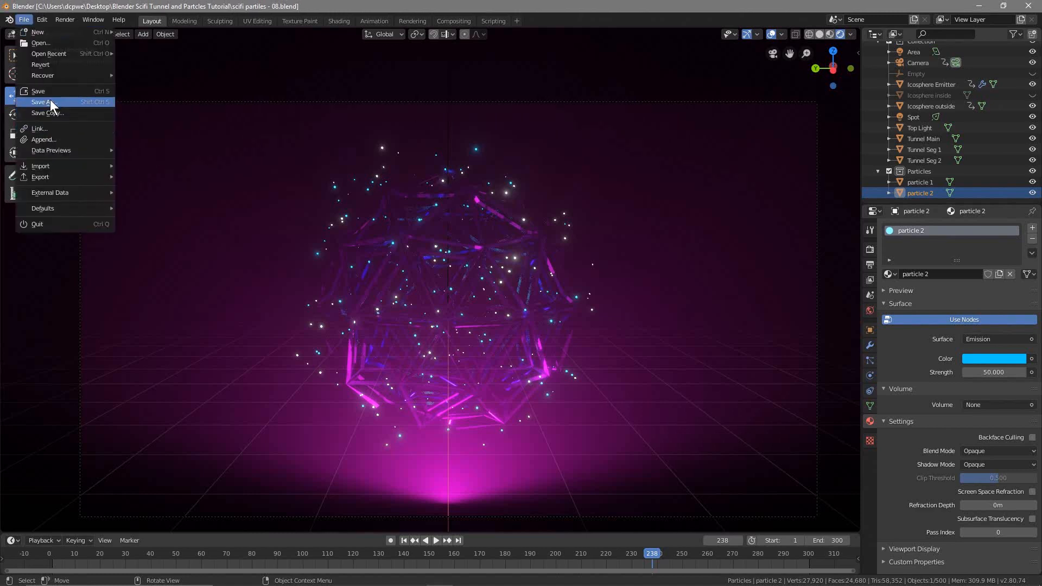
left_click(51, 102)
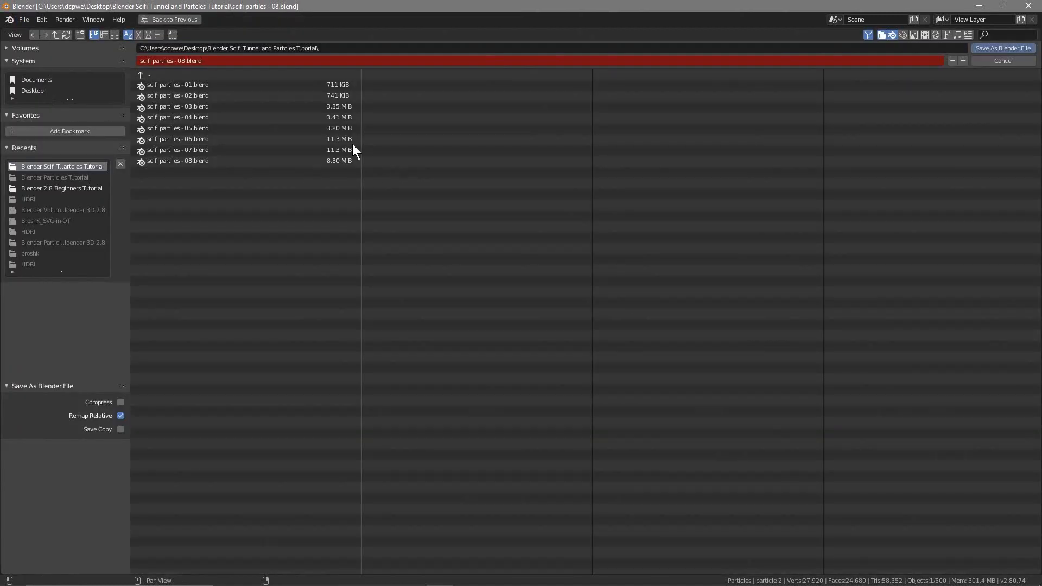
left_click(963, 59)
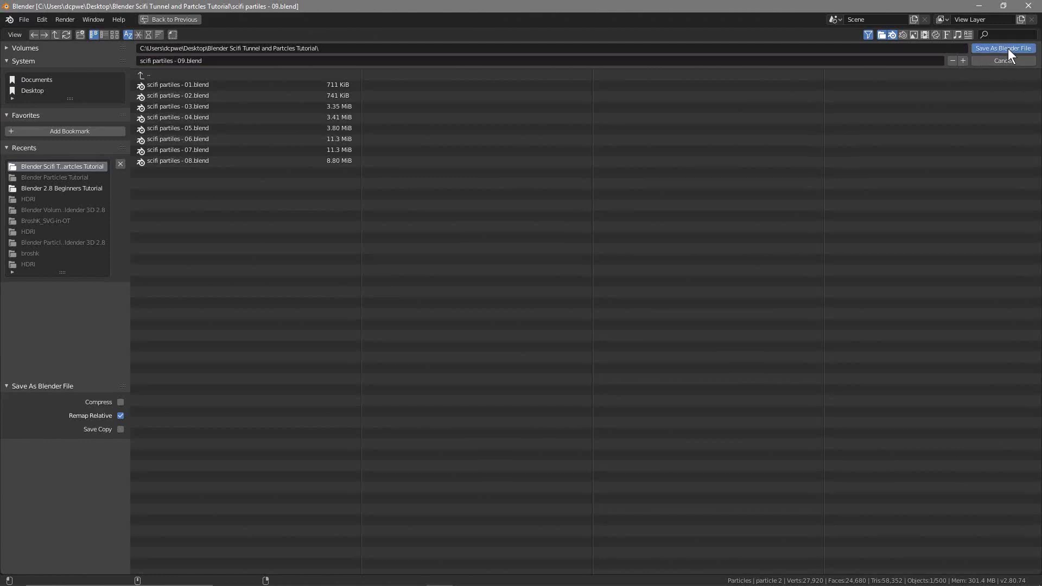
left_click(1008, 48)
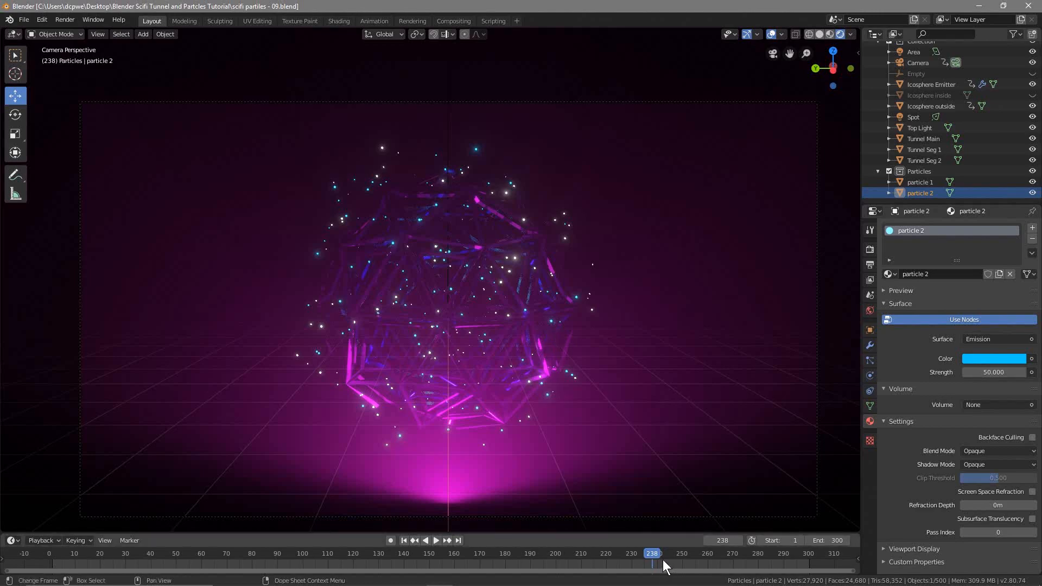
Step: Advance the animation from frame 238 to frame 300 and review the icosphere through the camera
left_click_drag(647, 555, 743, 575)
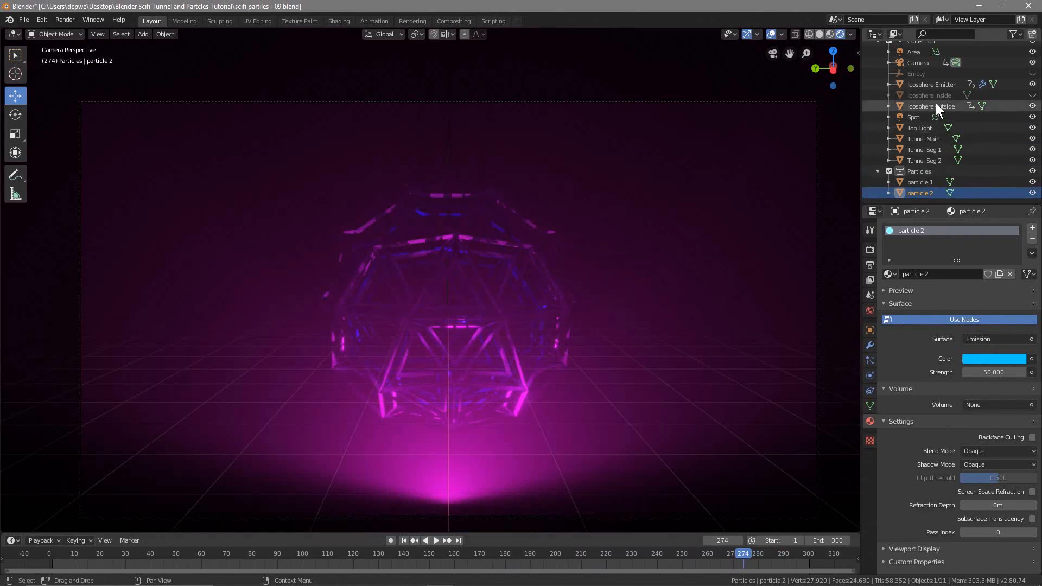
key("space")
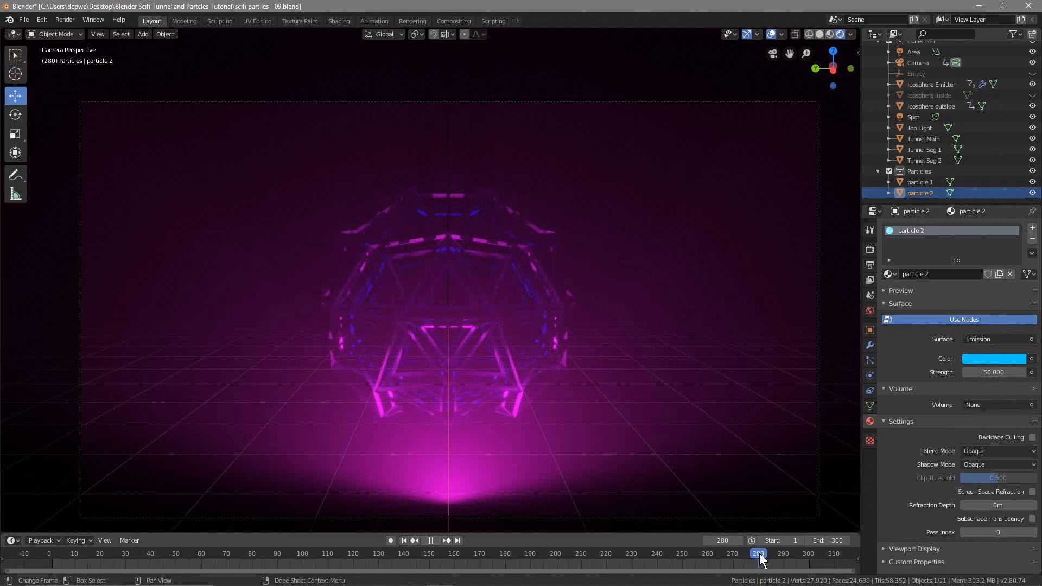
mouse_move(760, 552)
left_mouse_down()
mouse_move(480, 559)
mouse_move(764, 559)
left_mouse_up()
left_click_drag(817, 559, 805, 552)
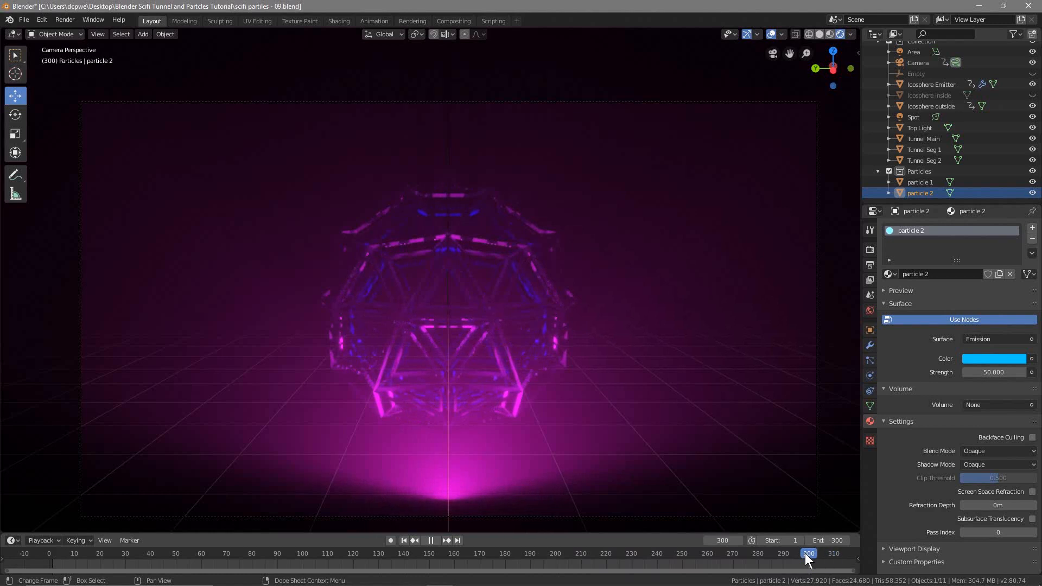
left_click_drag(808, 562, 808, 562)
Step: Turn on automatic keyframing and insert location and rotation keyframes for the Camera at frame 240
left_click(931, 62)
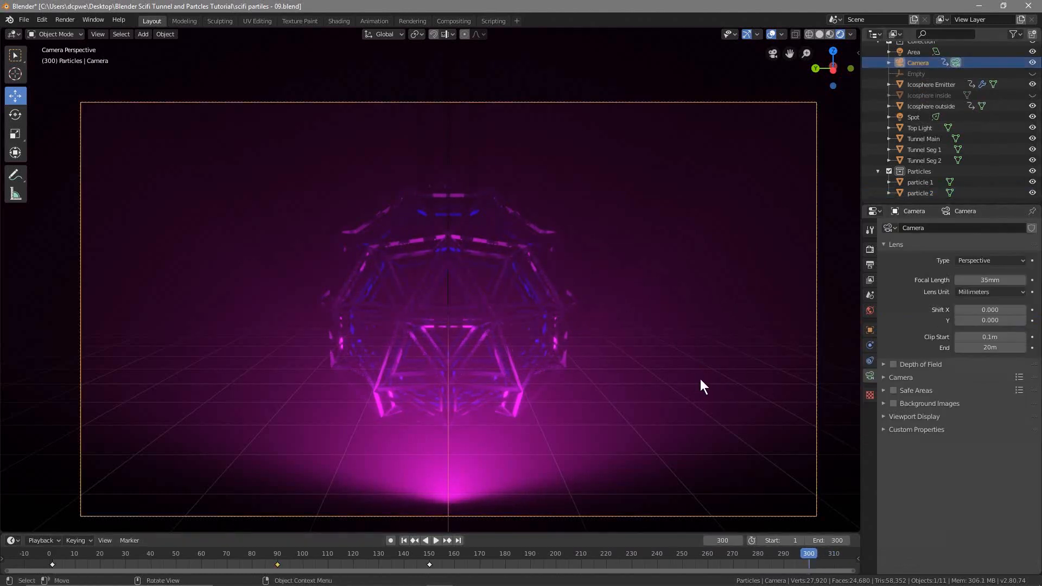
left_click(390, 540)
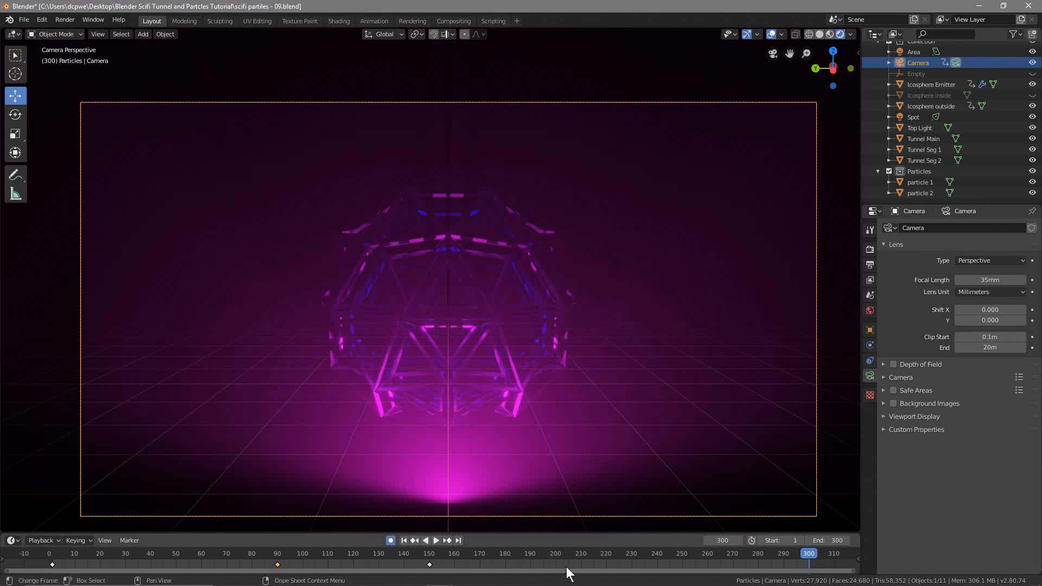
left_click_drag(808, 555, 658, 561)
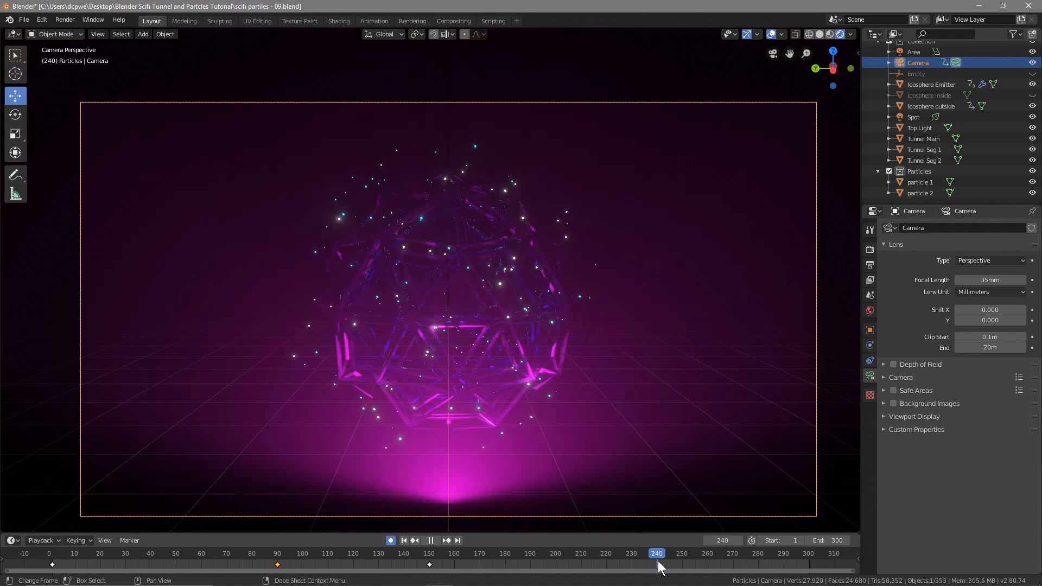
left_click(870, 330)
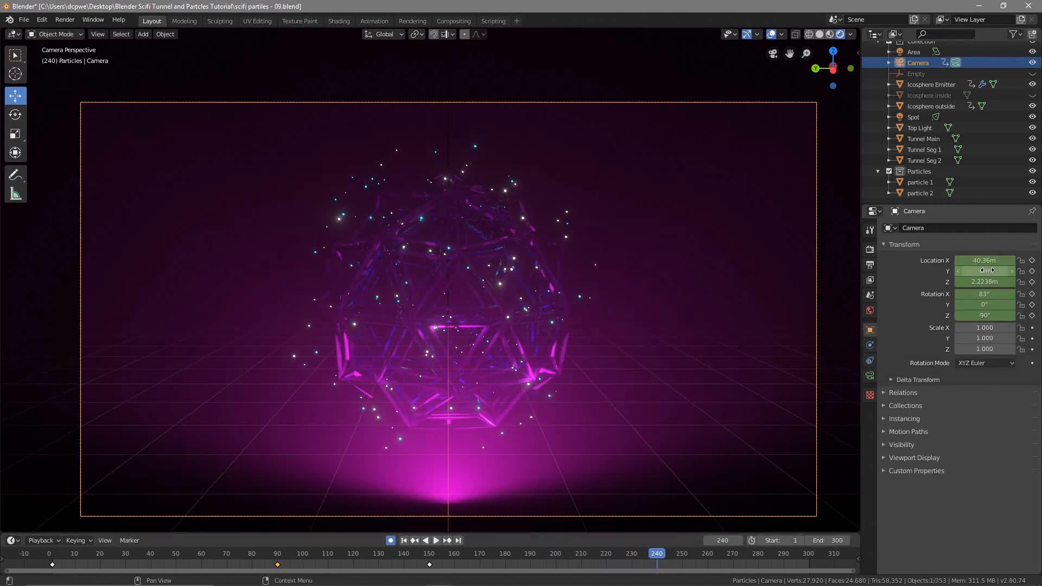
key("i")
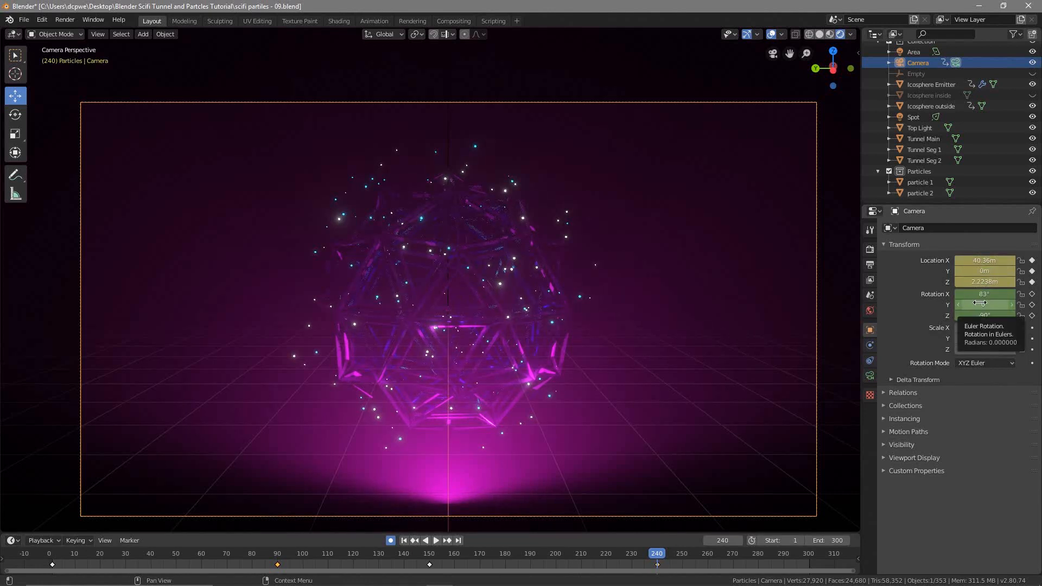
key("i")
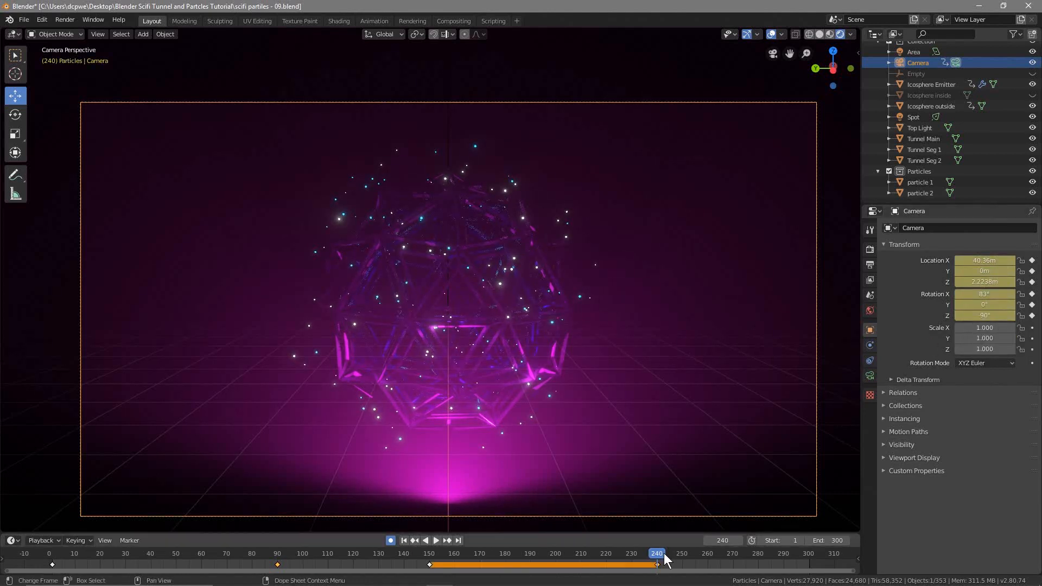
Step: At frame 240, lower the Camera's Z location to 1.7238 m and set its X rotation to 84.3°
mouse_move(659, 553)
left_mouse_down()
mouse_move(105, 550)
mouse_move(657, 564)
left_mouse_up()
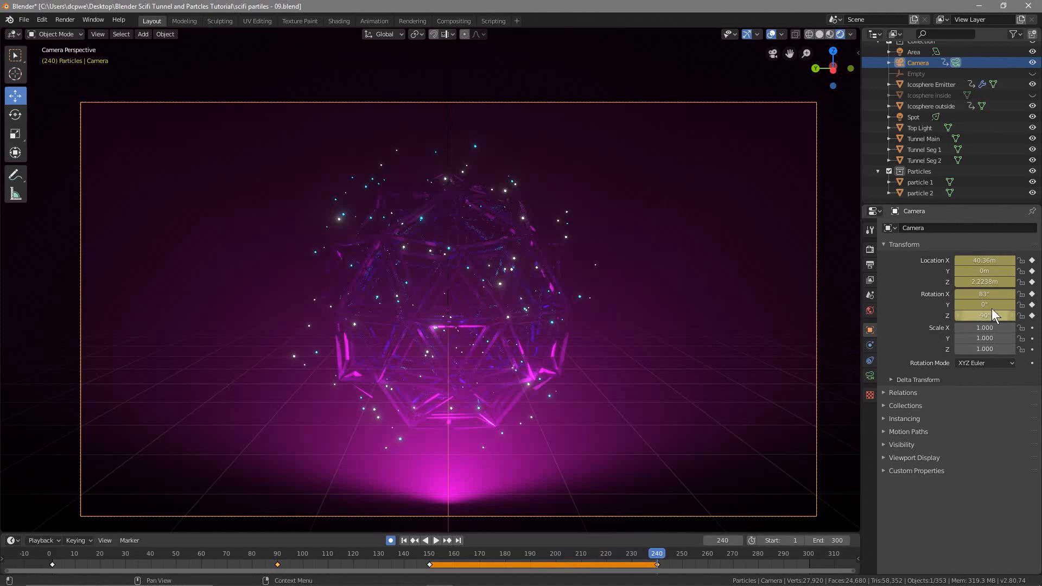
left_click_drag(986, 282, 958, 282)
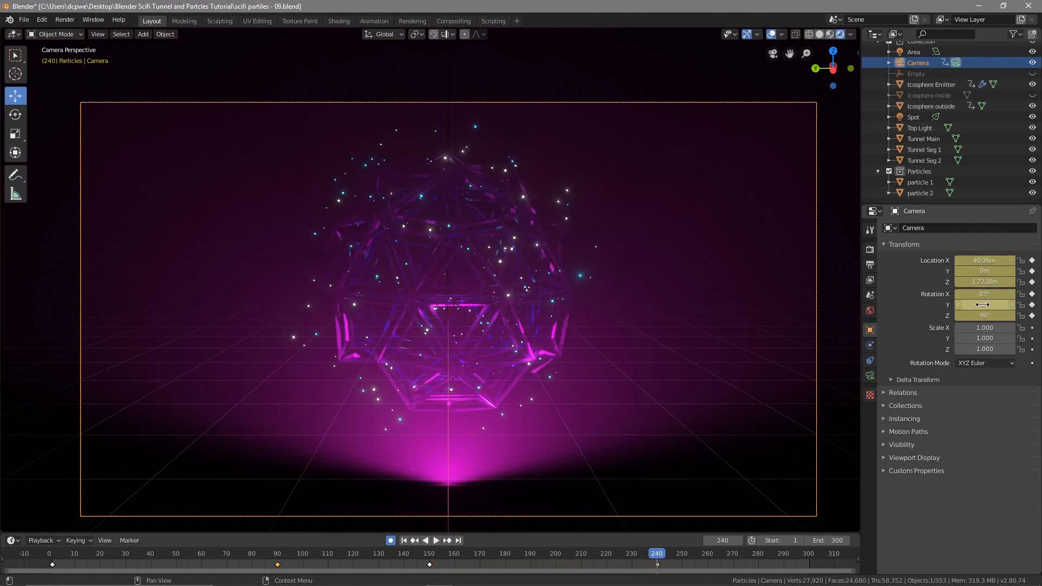
left_click_drag(985, 291, 978, 291)
mouse_move(652, 555)
left_mouse_down()
mouse_move(328, 552)
mouse_move(657, 568)
left_mouse_up()
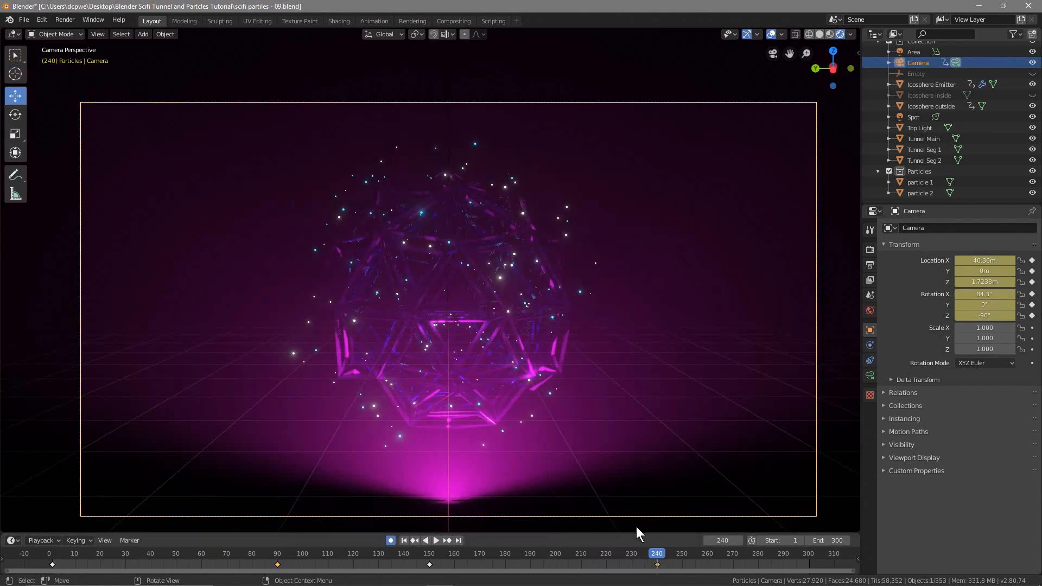
Step: Go to frame 300 and try a Camera Y rotation of 28.2° with an X location of 64.12 m
key("space")
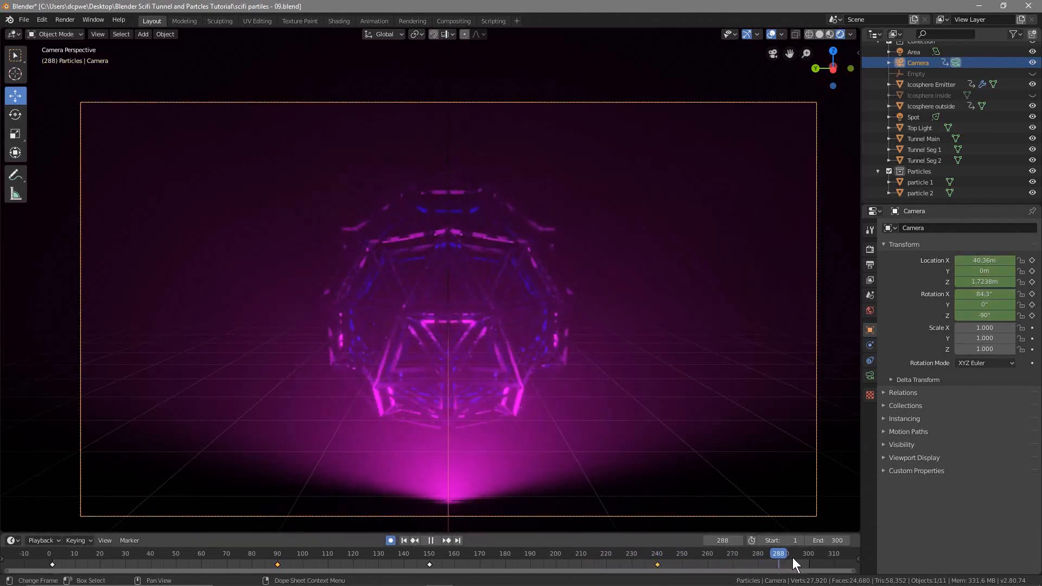
key("space")
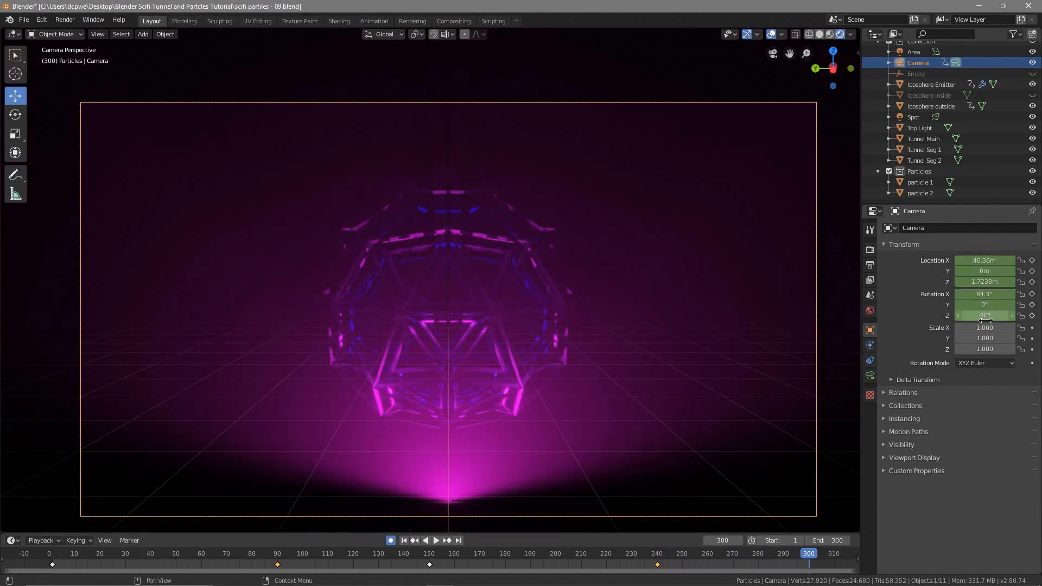
left_click_drag(984, 316, 1031, 305)
key("ctrl+z")
left_click_drag(984, 260, 1037, 260)
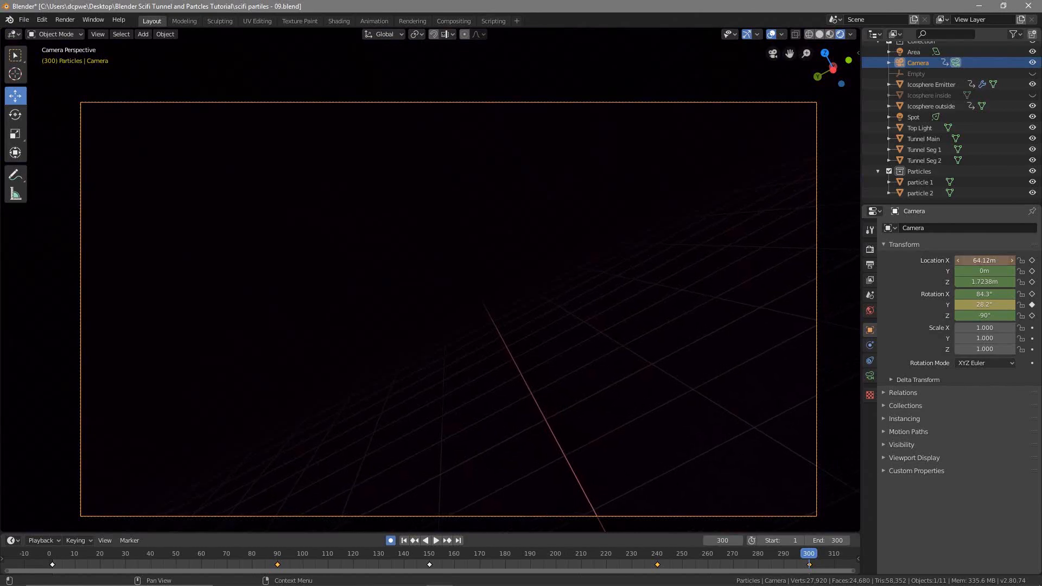
Step: Return to frame 239 and adjust the Spot light's beam angle so its cone spreads wide beneath the icosphere
left_click_drag(808, 557, 655, 560)
key("space")
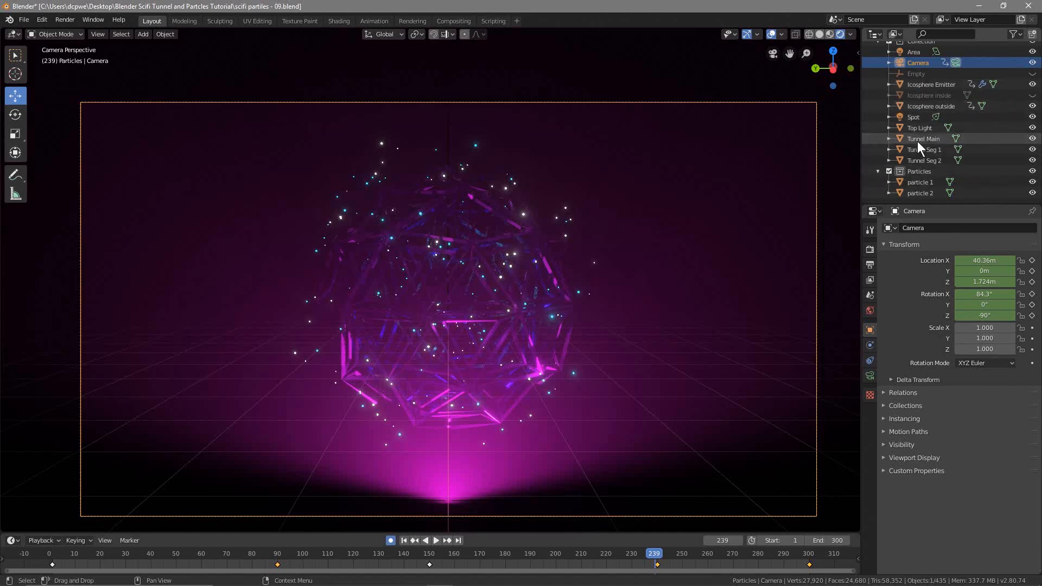
left_click(917, 117)
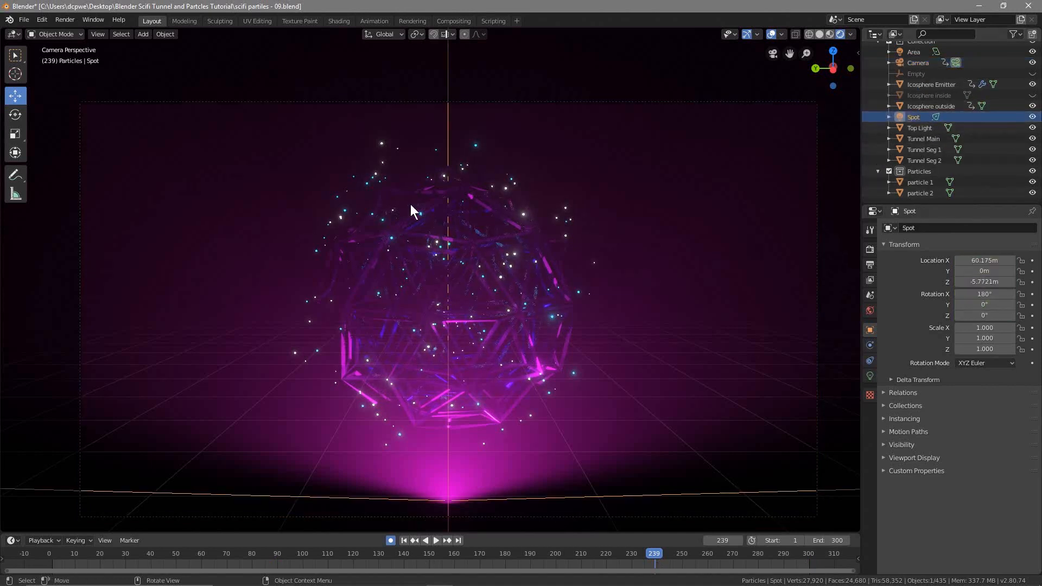
scroll(355, 243, "down", 4)
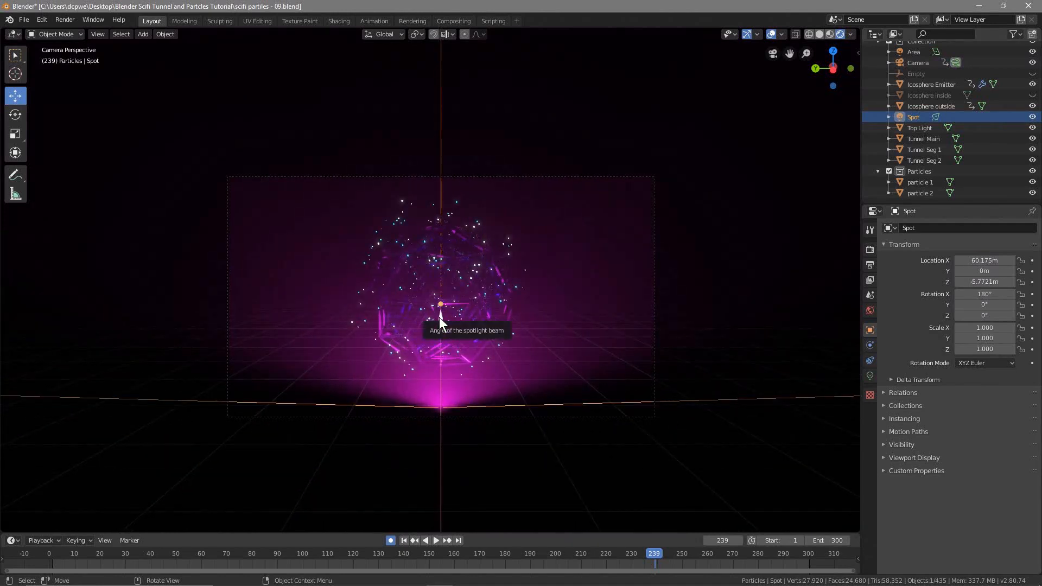
key("g")
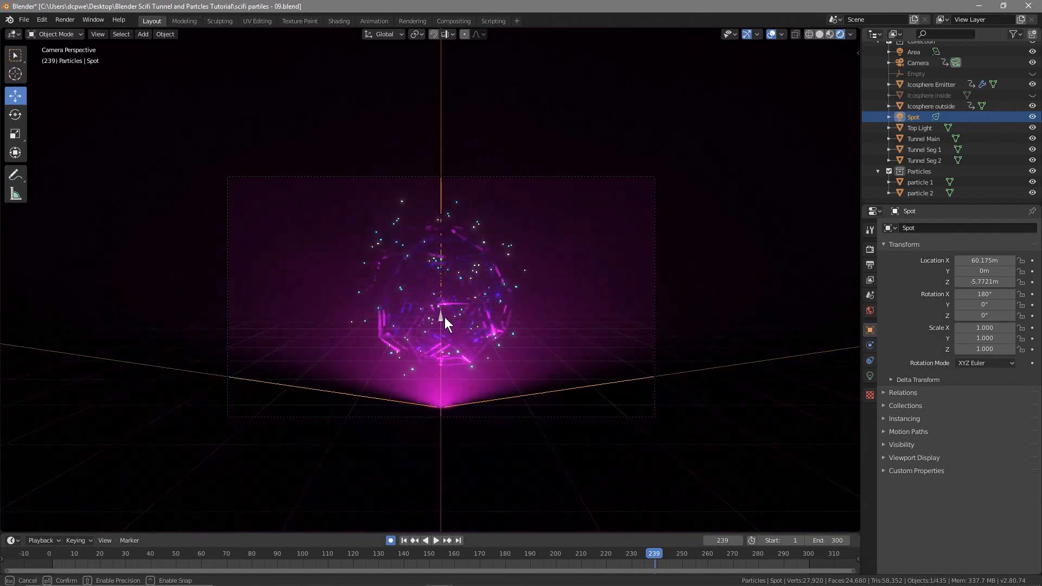
right_click(444, 321)
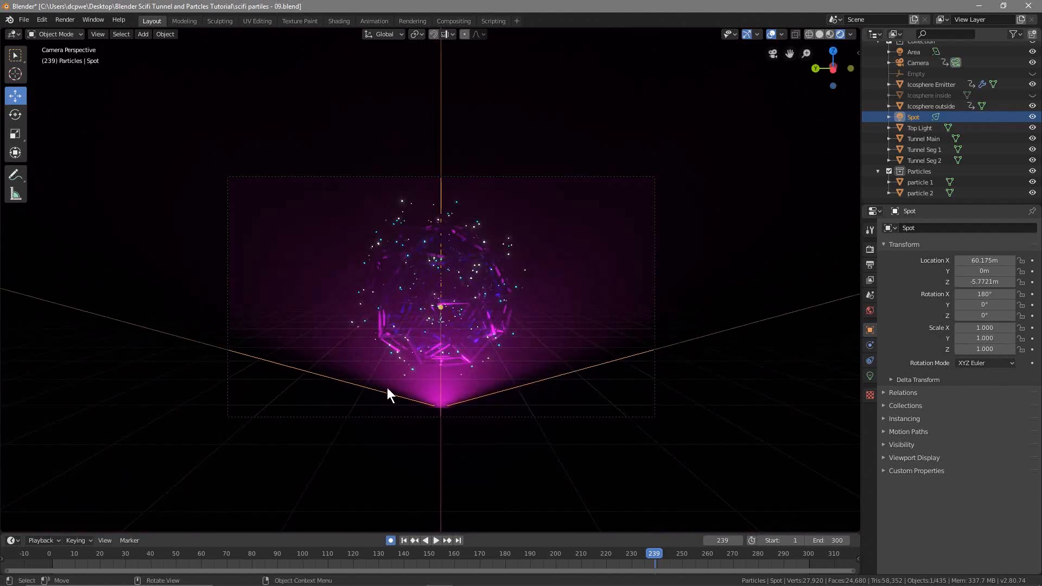
left_click_drag(442, 317, 442, 311)
Step: Move the Spot light down 0.387 m to a Z location of -6.159 m and check it through the camera
middle_click_drag(520, 366, 450, 466)
scroll(491, 378, "down", 5)
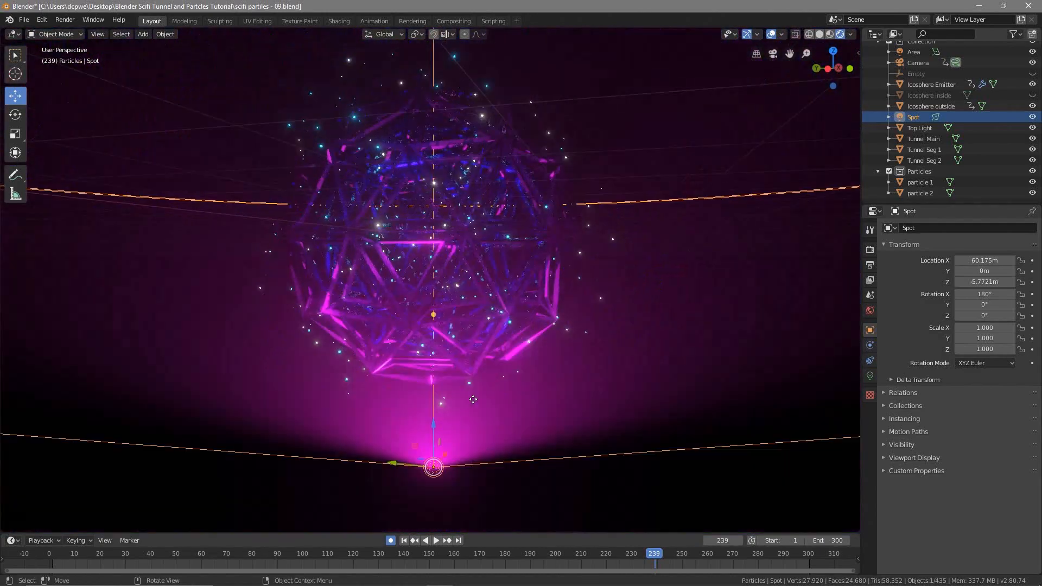
left_click_drag(433, 427, 430, 440)
key("KP_0")
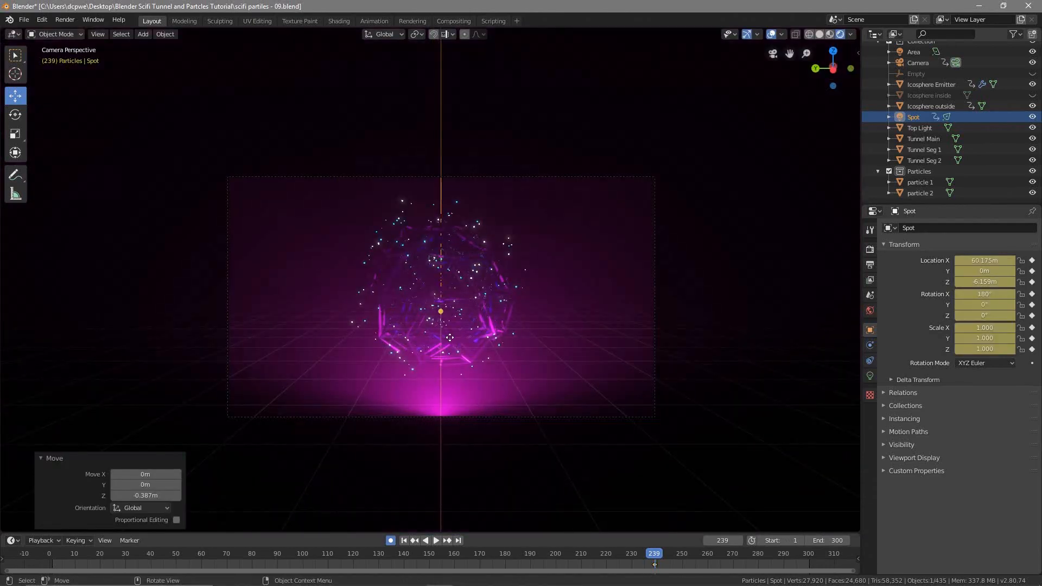
Step: Turn off automatic keyframing and play the animation from frame 1 through the camera to review the whole flight
left_click(403, 540)
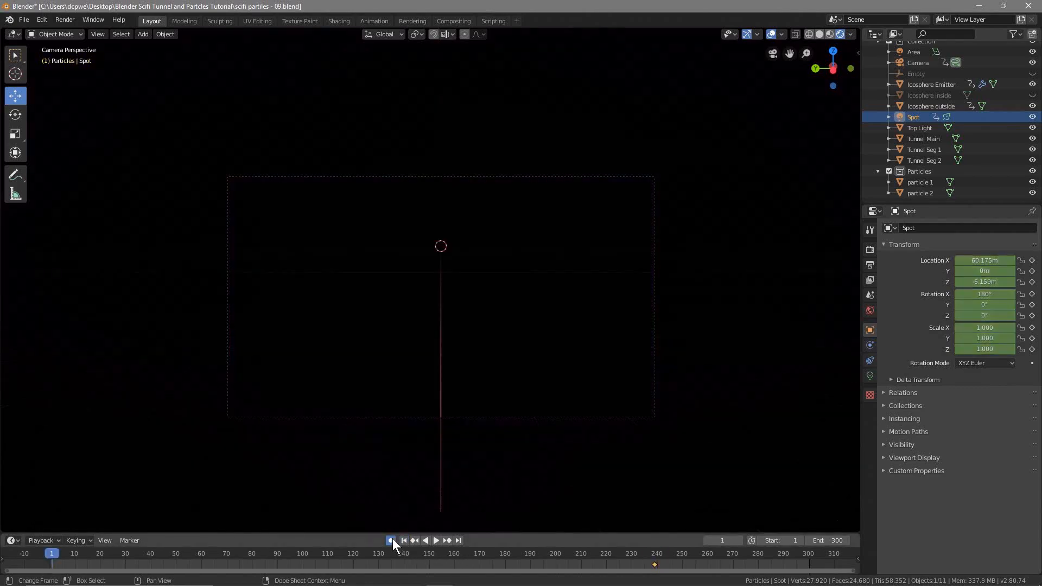
left_click(390, 540)
left_click(436, 541)
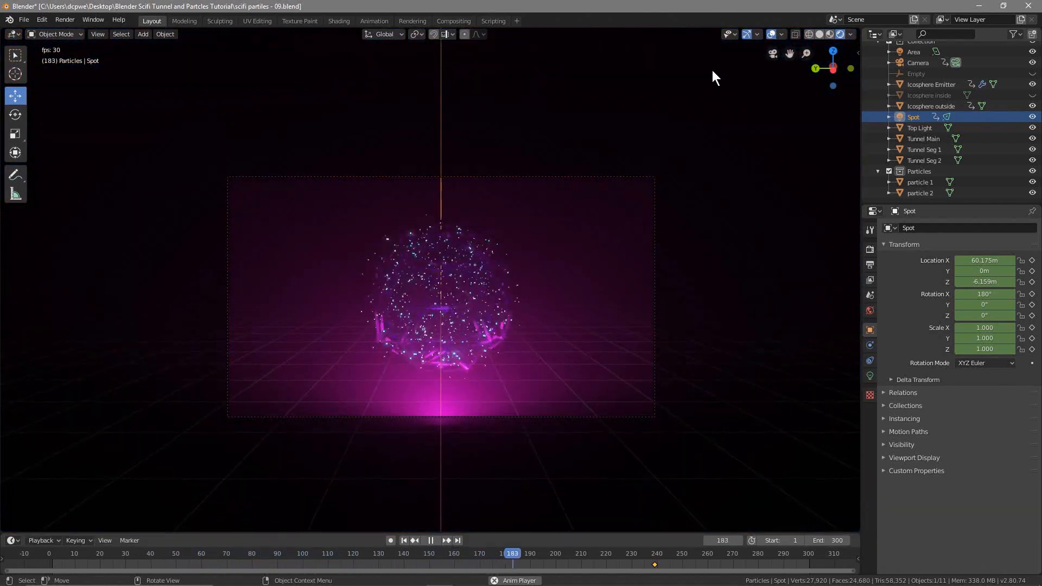
scroll(508, 340, "up", 2)
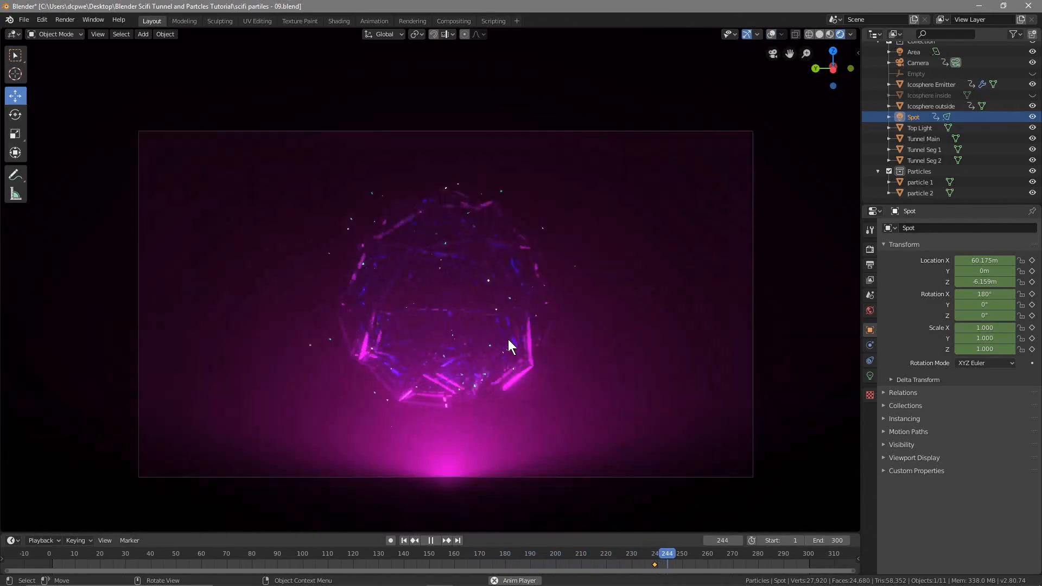
scroll(508, 340, "up", 1)
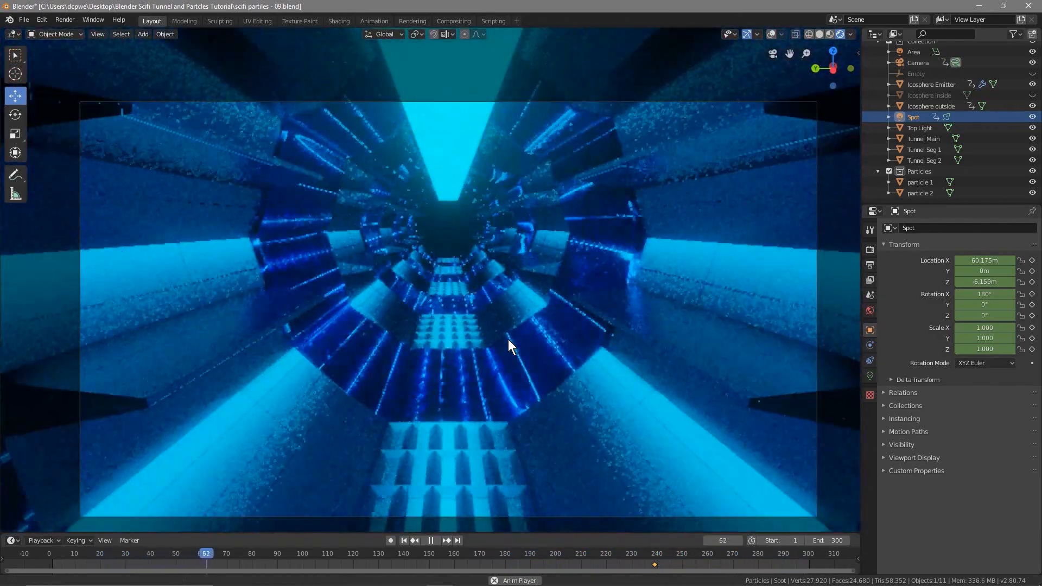
middle_click_drag(508, 340, 507, 330, "shift")
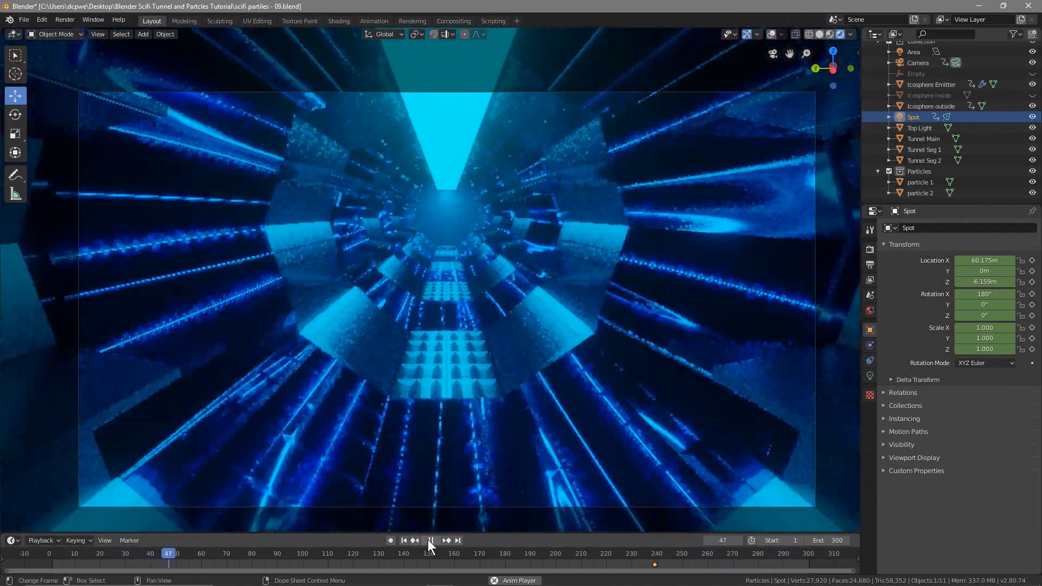
left_click(431, 541)
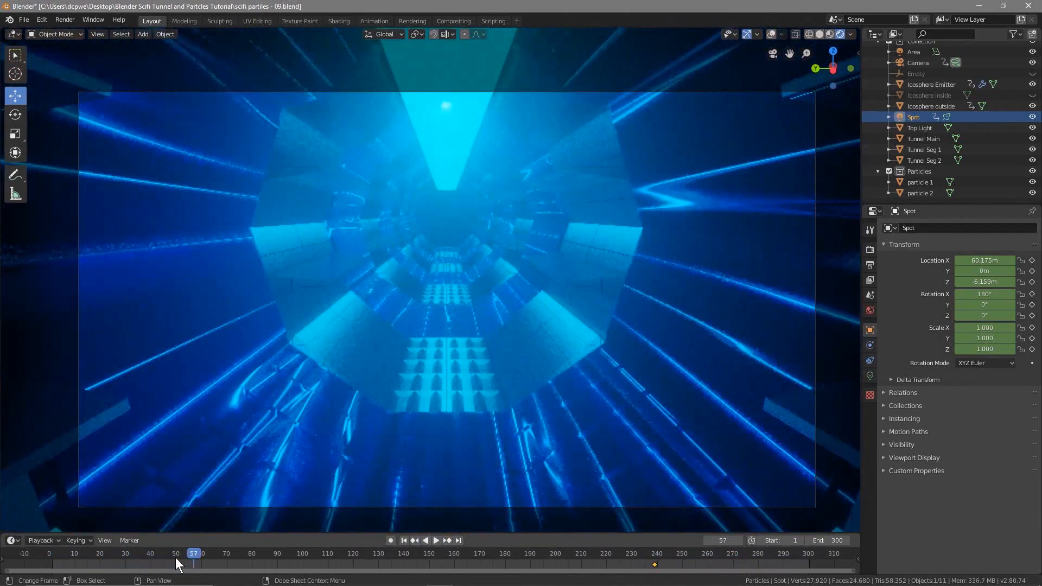
Step: Scrub the animation to frame 300 and back to frame 1, and save the file
left_click_drag(190, 554, 810, 556)
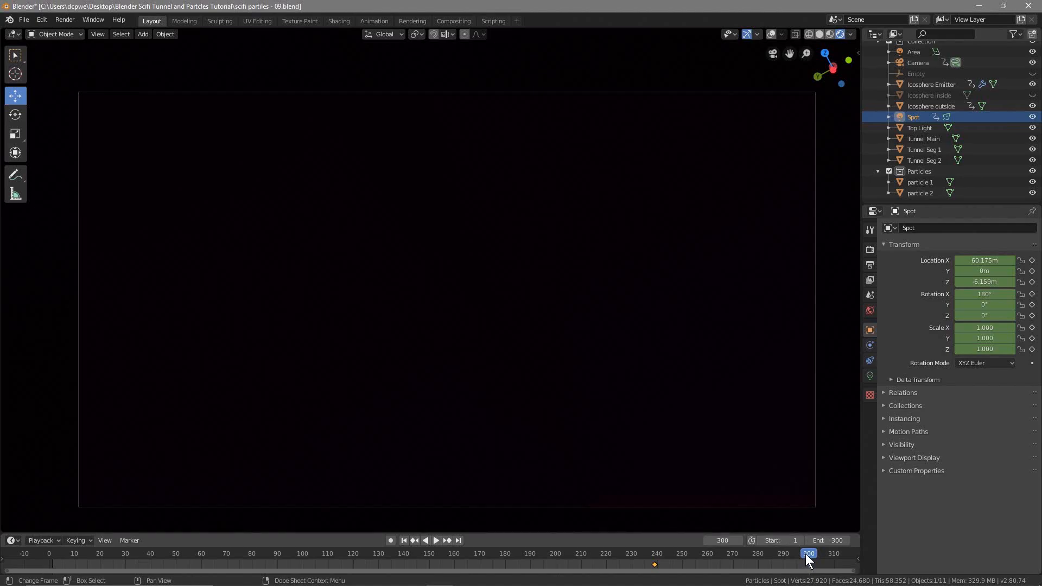
left_click_drag(805, 554, 52, 556)
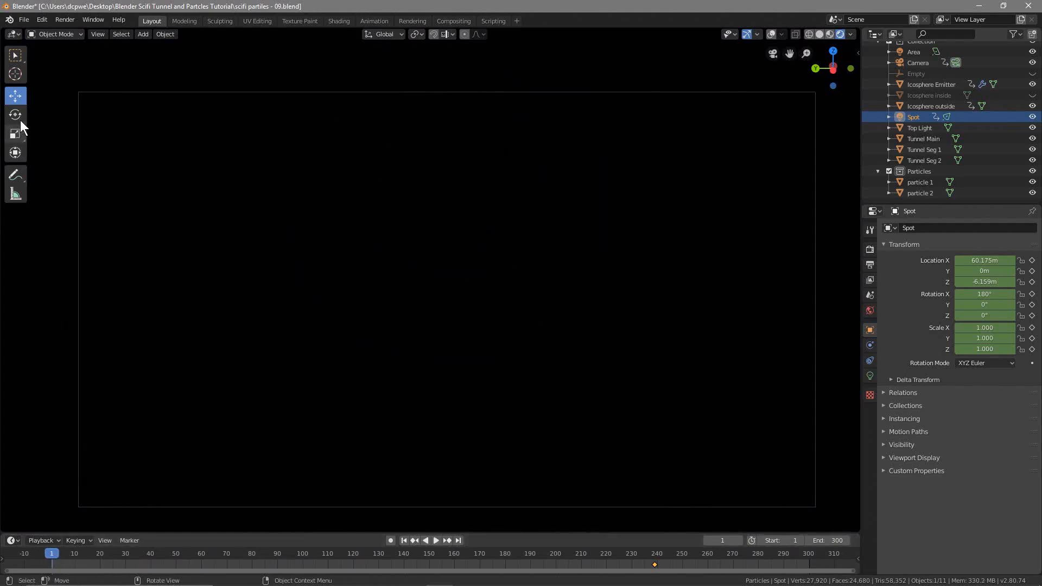
left_click(24, 19)
left_click(33, 93)
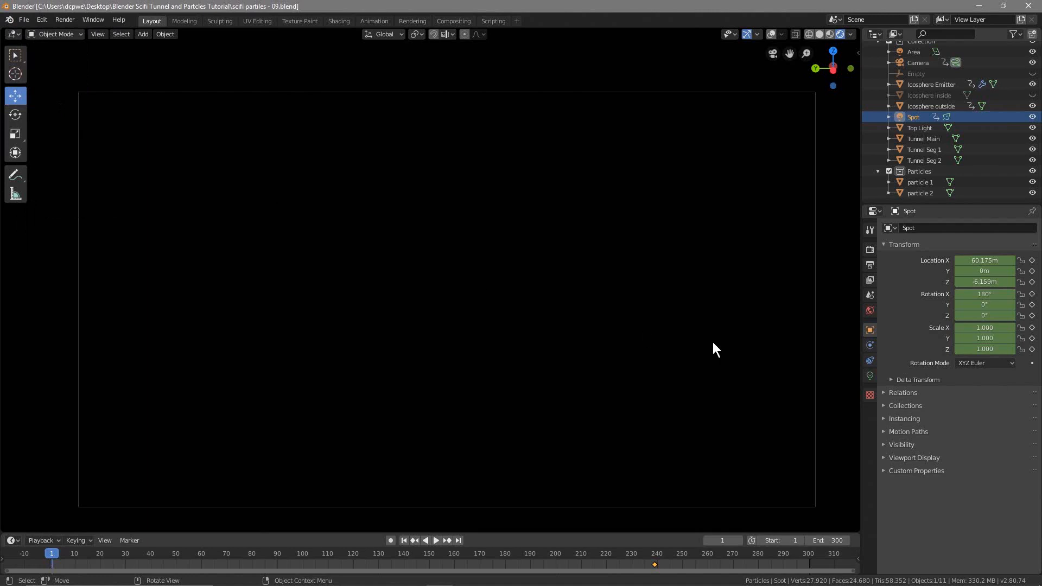
Step: In the render settings, set the volumetrics tile size to 4px and the samples to 96
left_click(871, 249)
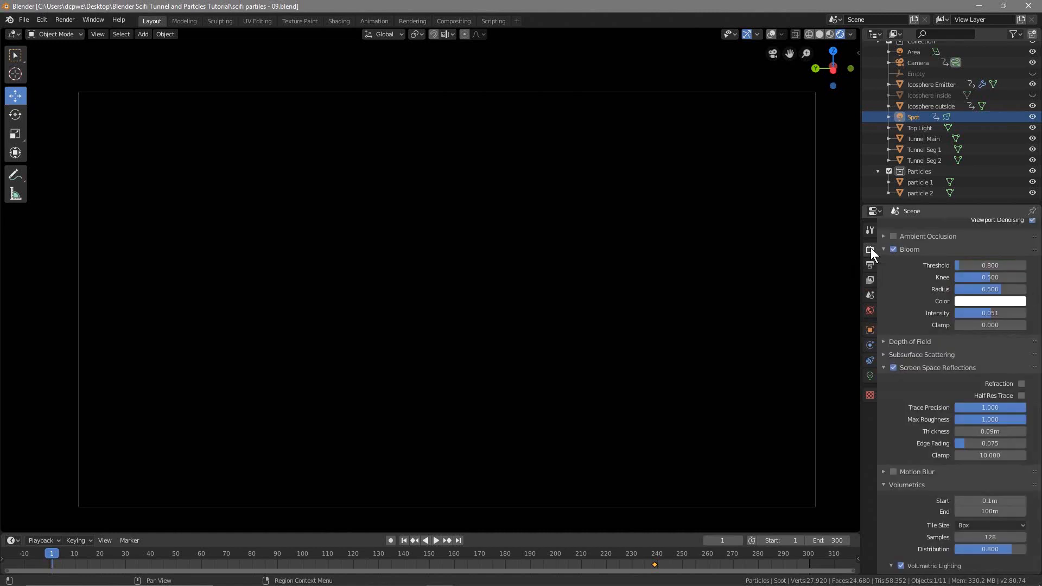
scroll(950, 498, "down", 5)
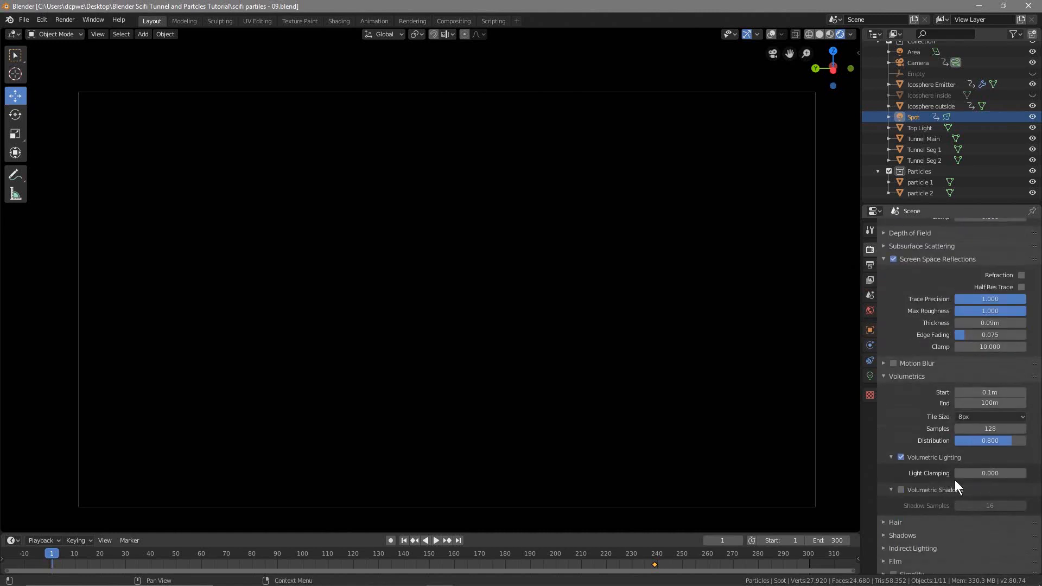
left_click(969, 417)
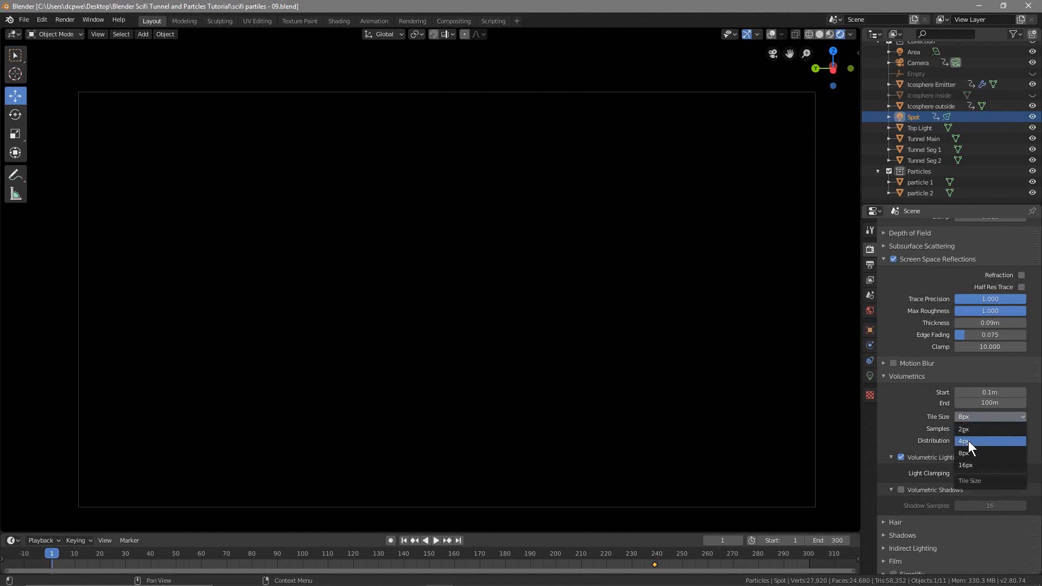
left_click(968, 441)
left_click(998, 430)
type("96")
key("Return")
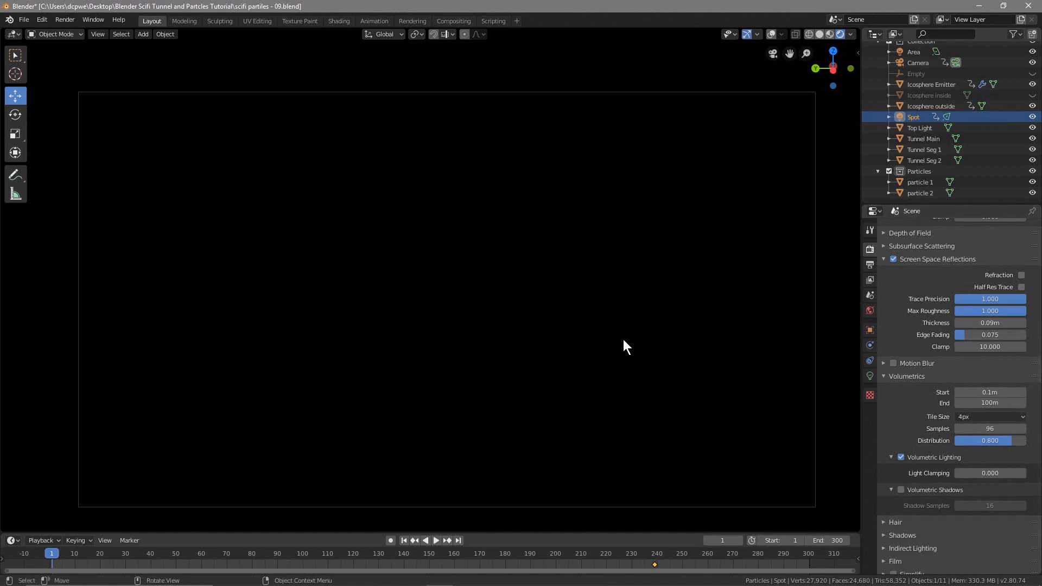
Step: Go to frame 179, render a test image of the icosphere, and close the render
right_click(499, 558)
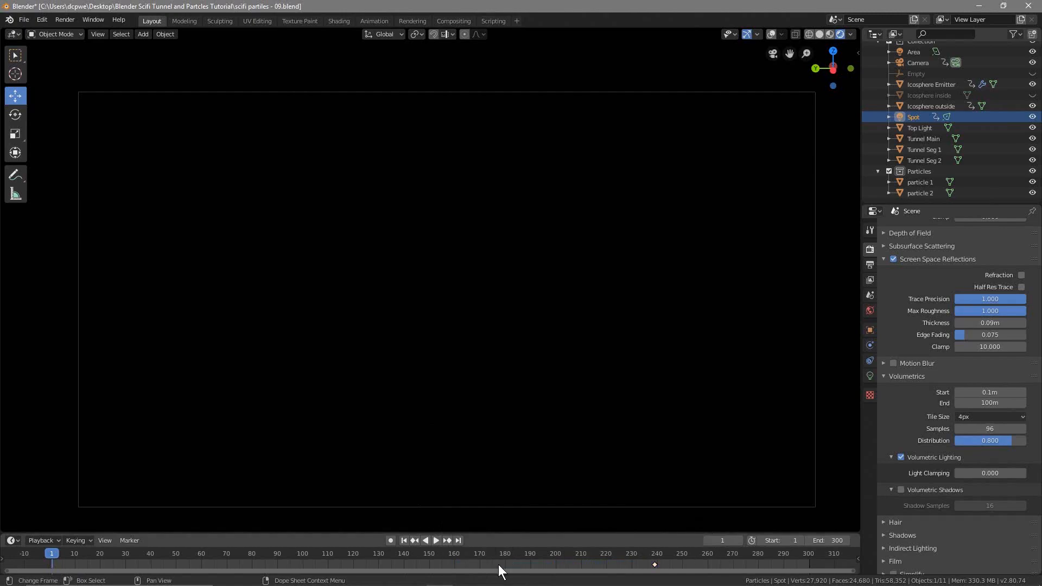
left_click(503, 556)
key("F12")
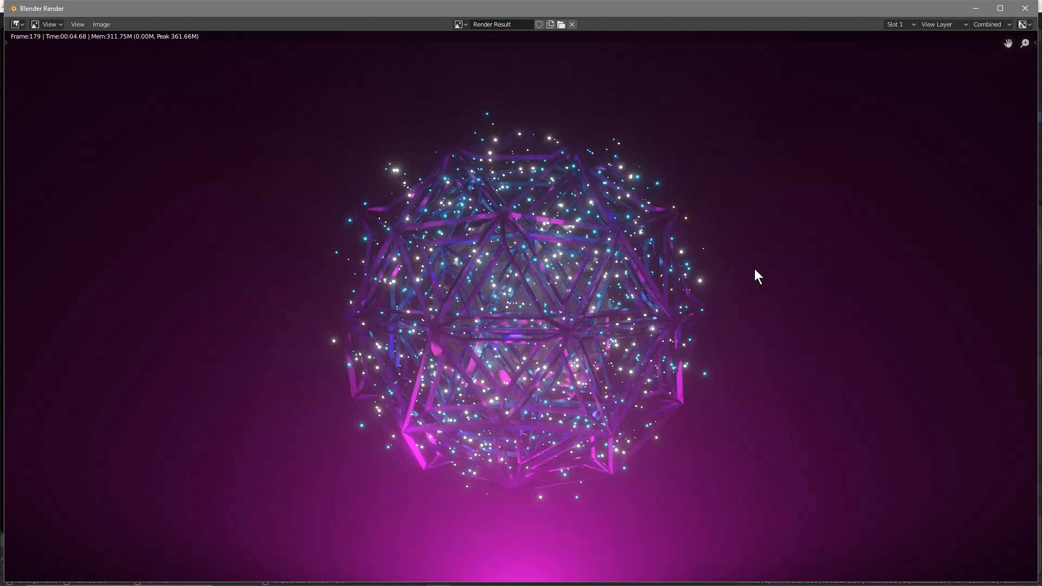
left_click(1025, 8)
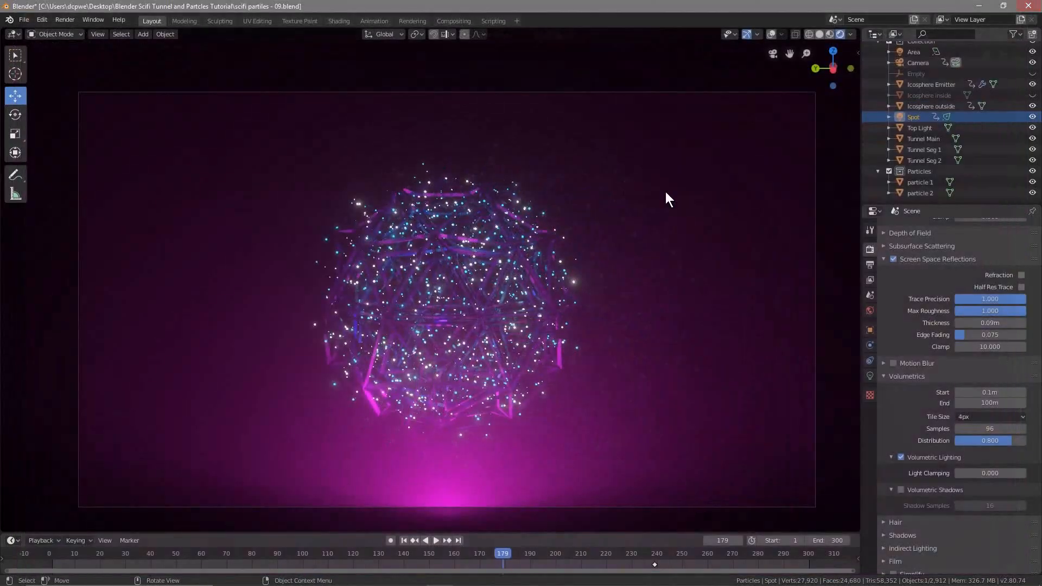
Step: In the World shader nodes, set the Volume Scatter anisotropy to 0.167
left_click(338, 21)
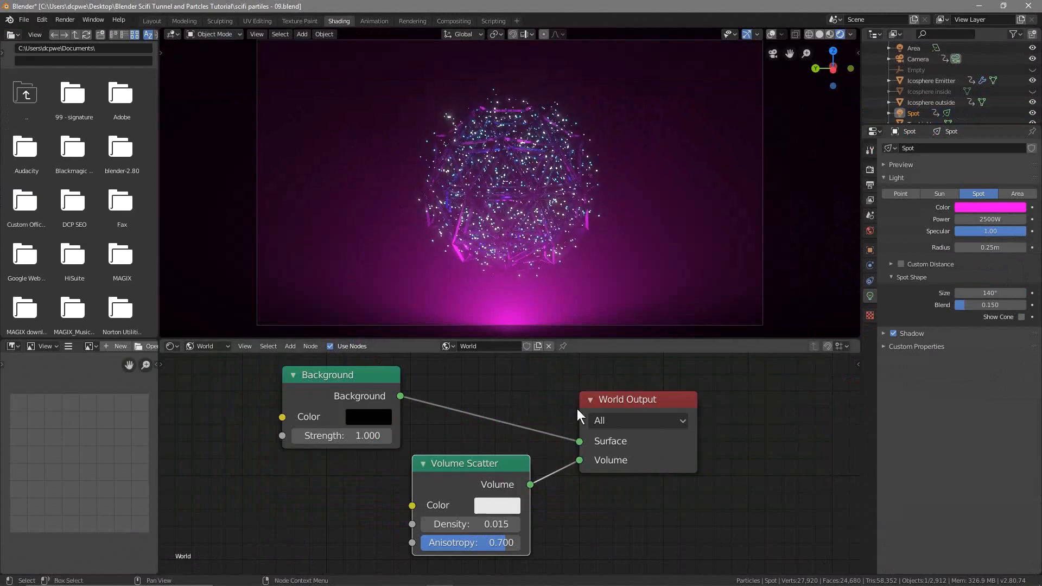
left_click(209, 346)
left_click(209, 371)
left_click_drag(505, 543, 478, 543)
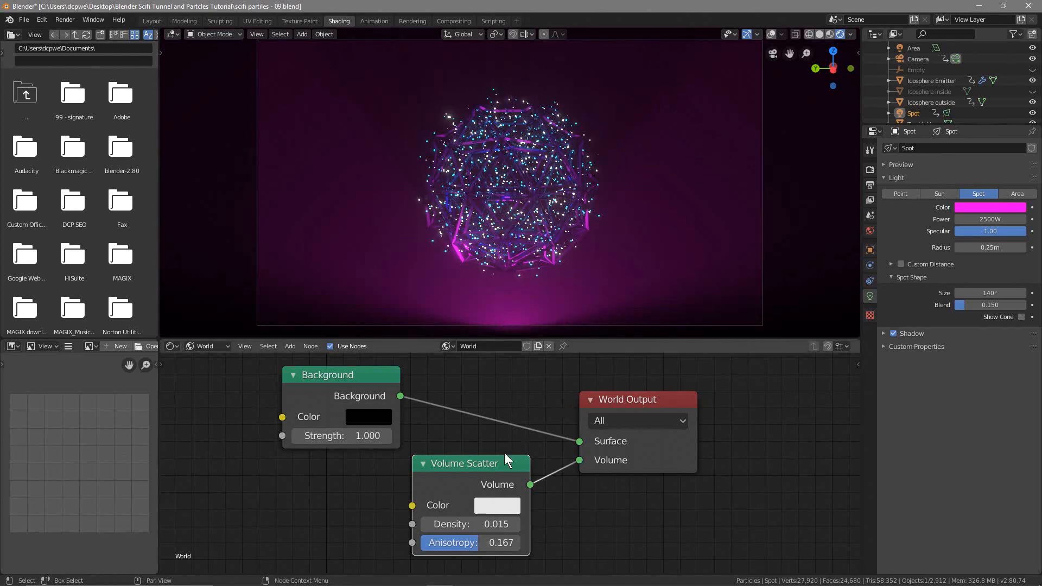
Step: Try Volume Scatter densities of 0, 0.010 and 0.015 for the world fog around the icosphere
left_click(517, 524)
left_click(426, 523)
left_click(427, 523)
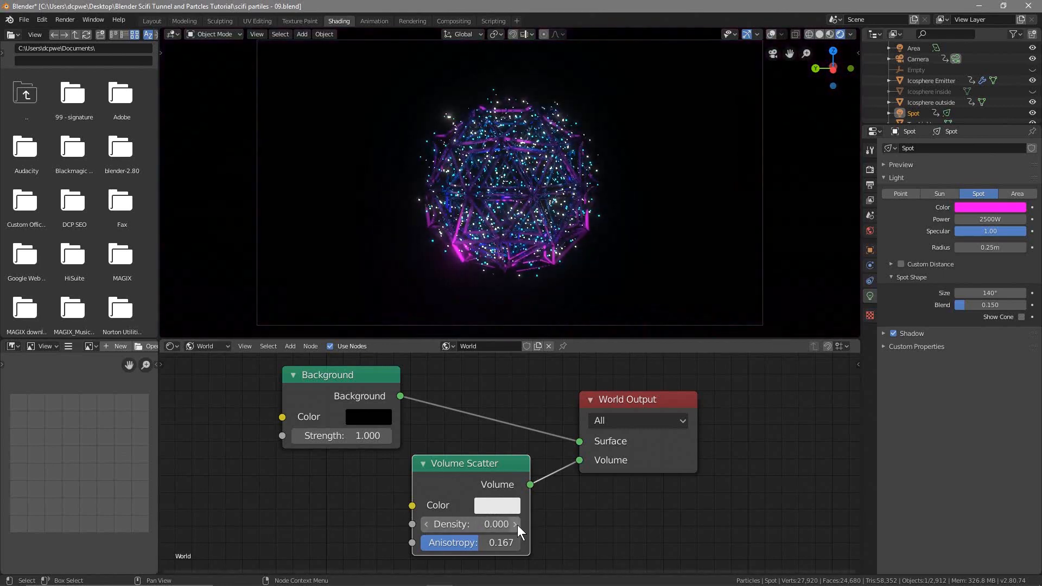
left_click(516, 524)
left_click(472, 525)
type("0")
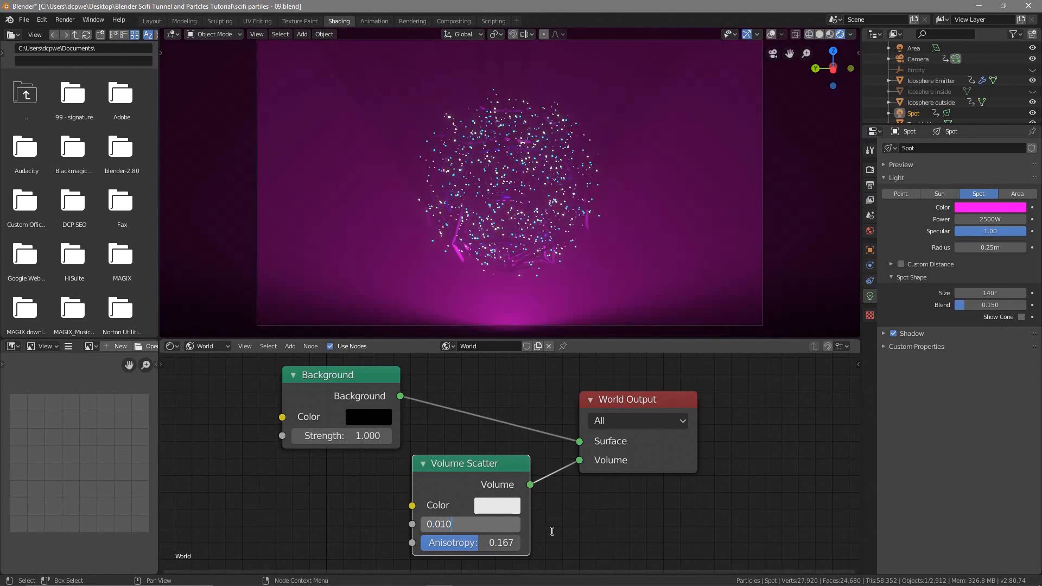
key("Return")
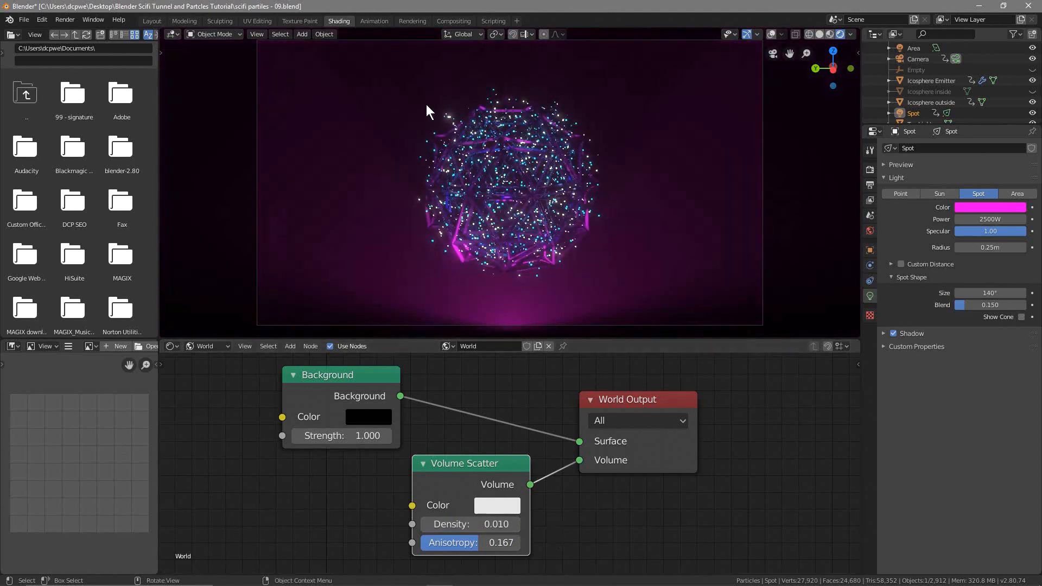
left_click(496, 521)
type("0")
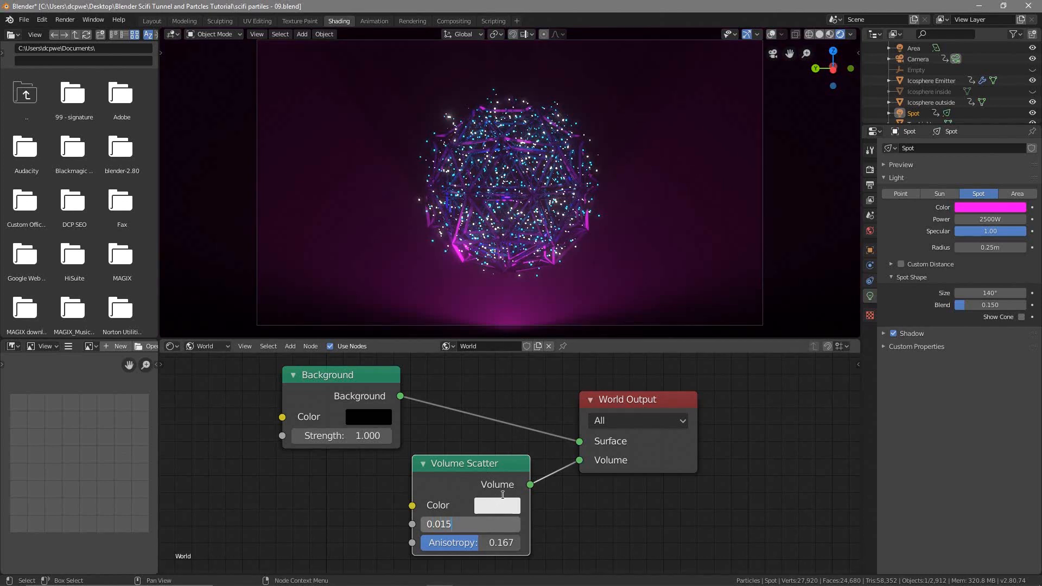
type(".015")
key("Return")
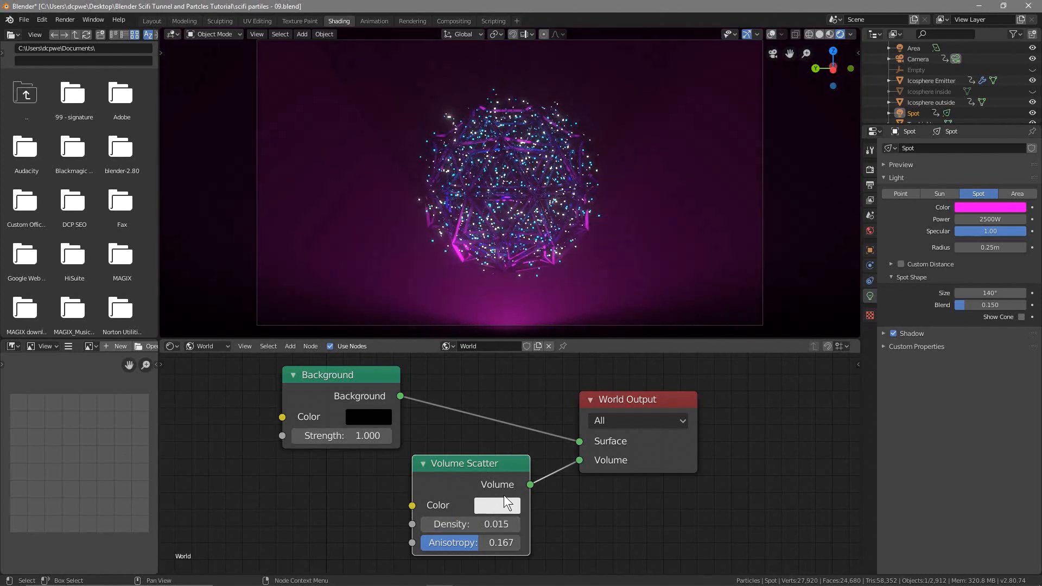
Step: Set the world's Volume Scatter density to 0.020
left_click(498, 523)
type("0")
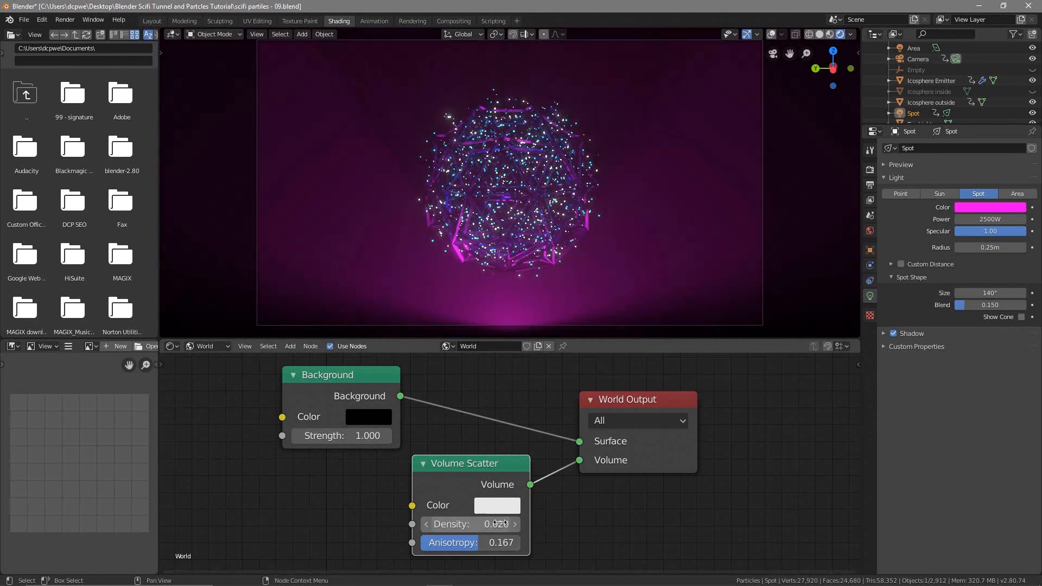
key("Return")
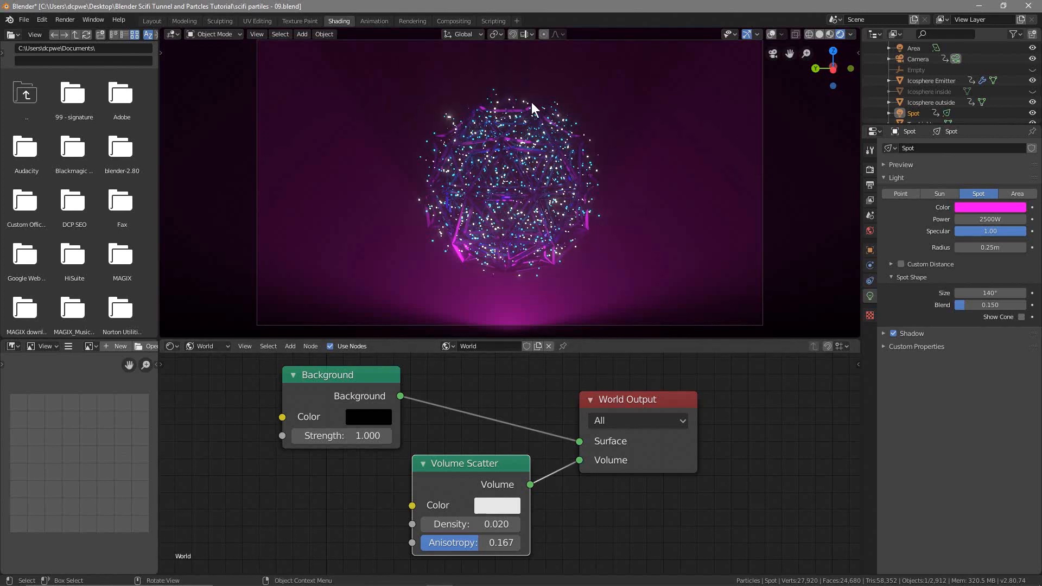
Step: Return to the Layout workspace, go back to frame 1, and save the file
left_click(151, 21)
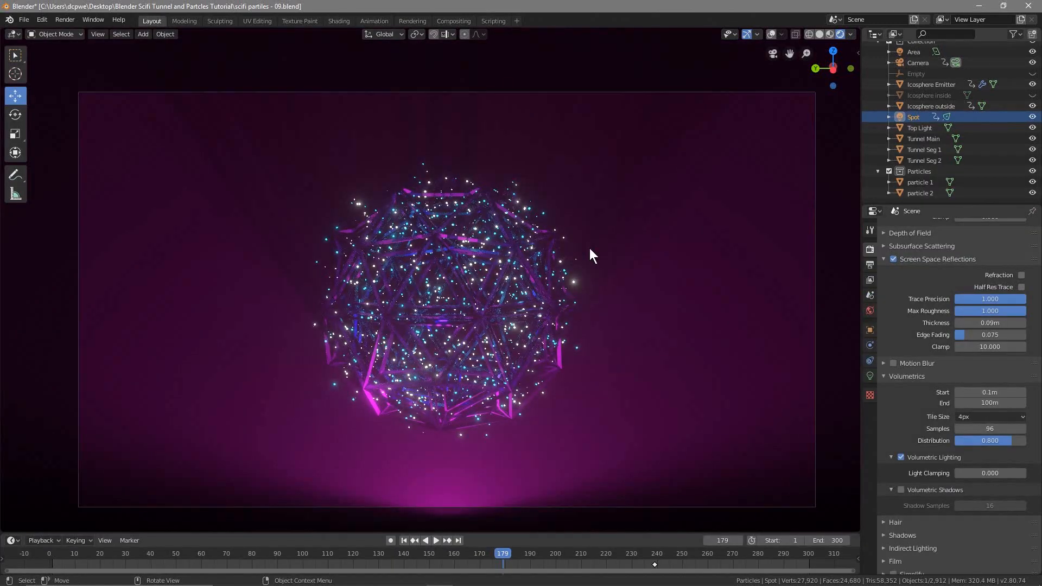
left_click(405, 541)
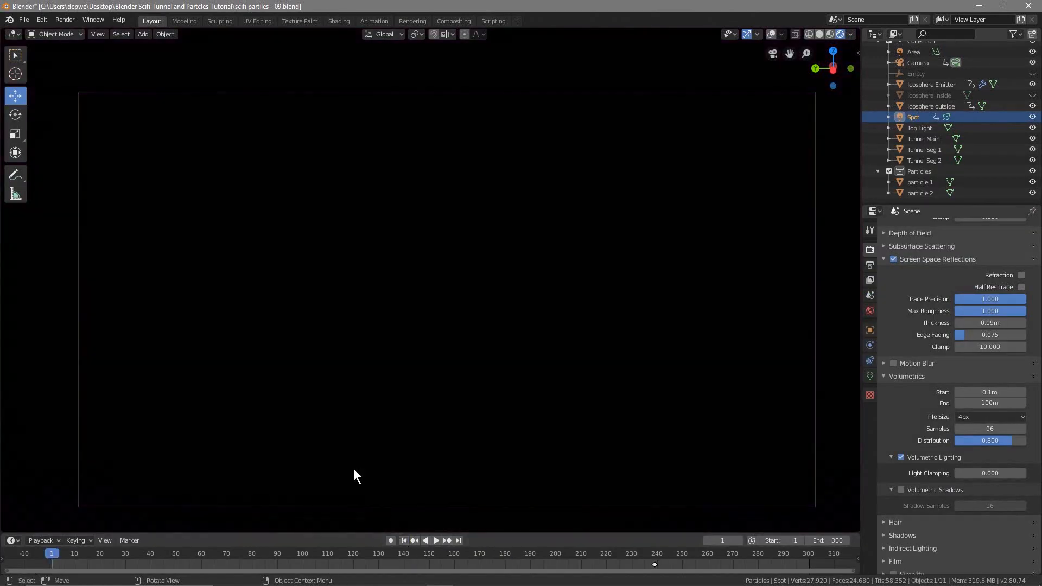
left_click(26, 19)
left_click(48, 95)
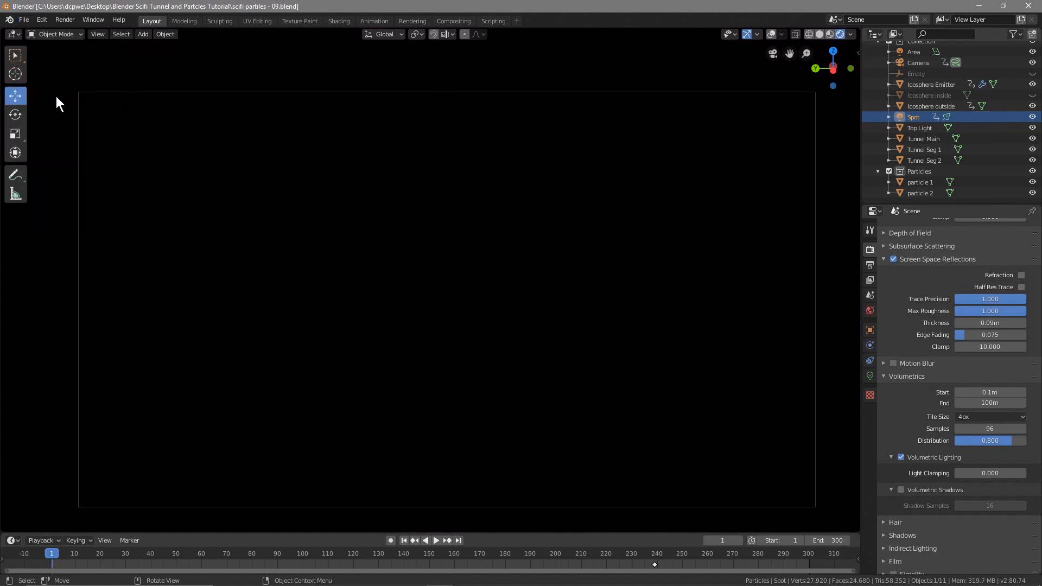
Step: Set the output to AVI JPEG in the Blender Scifi Tunnel and Partcles Tutorial folder and render the animation
left_click(867, 265)
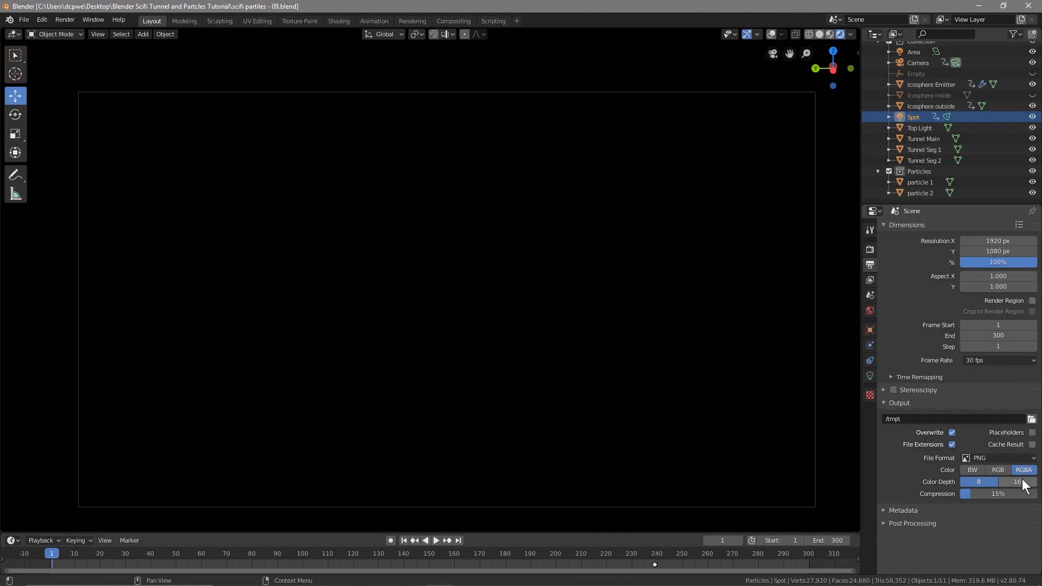
left_click(1015, 460)
left_click(992, 496)
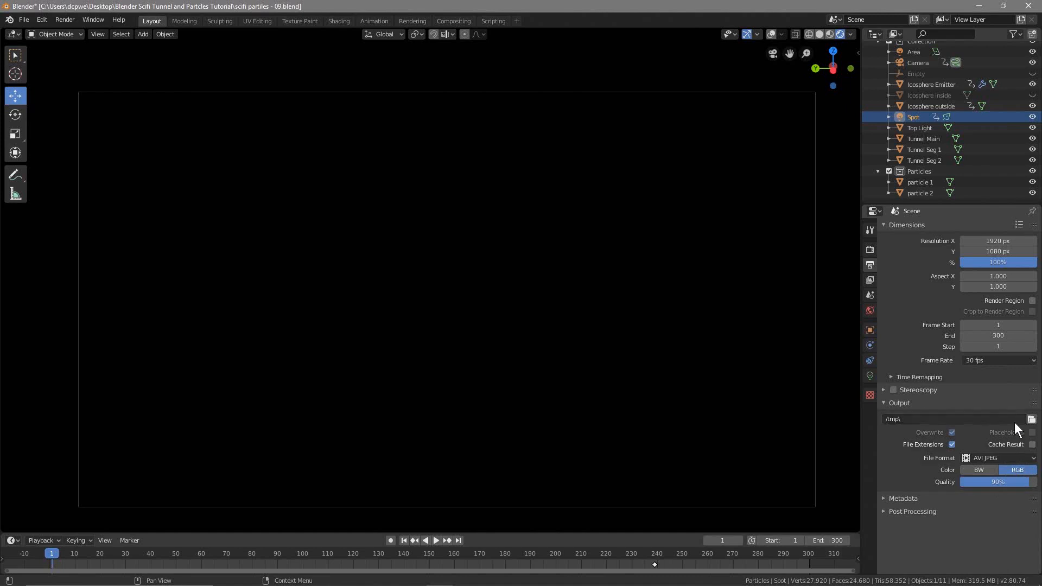
left_click(1031, 419)
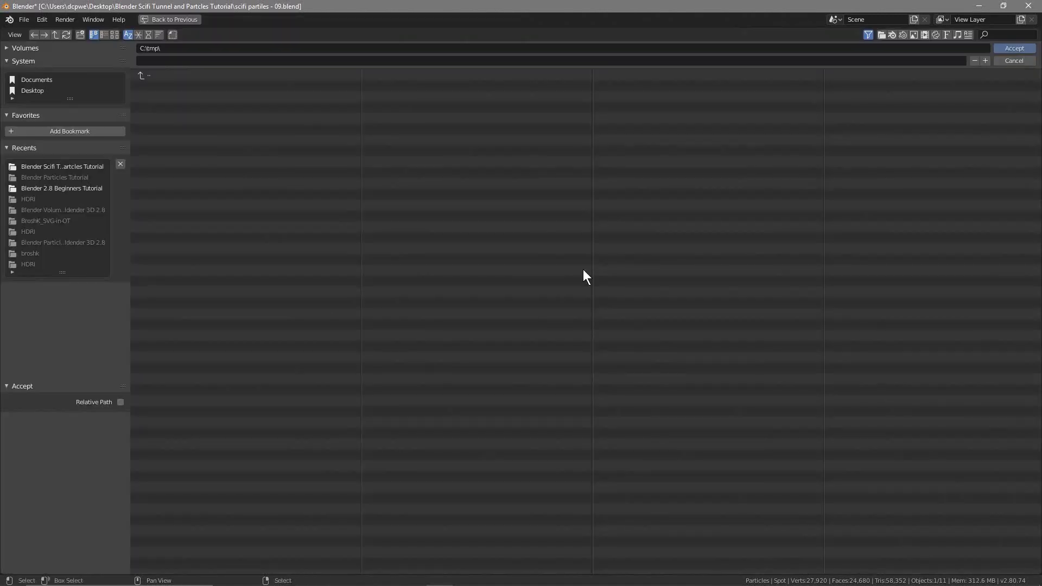
left_click(37, 93)
left_click(197, 96)
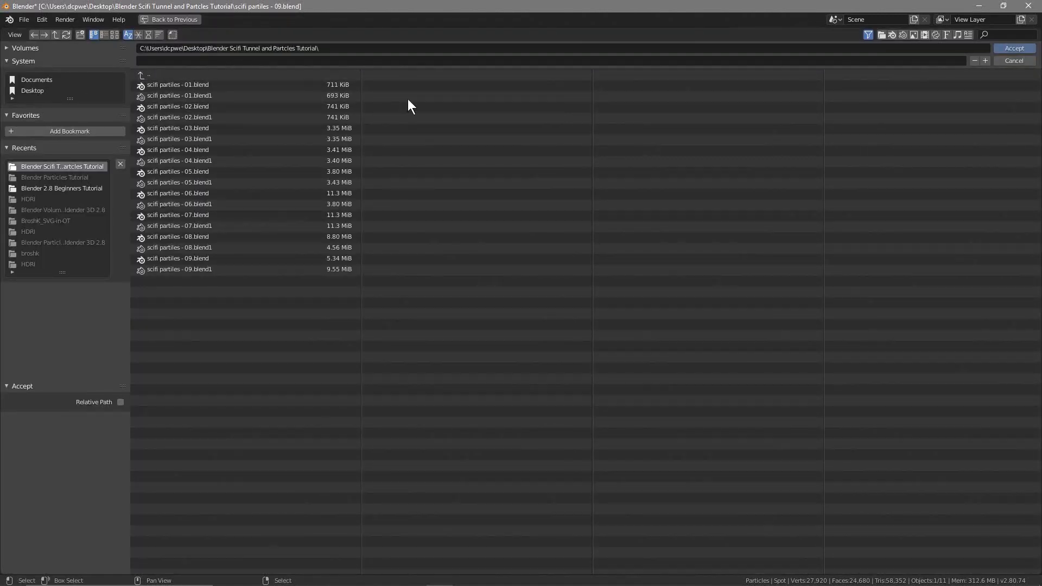
left_click(1010, 48)
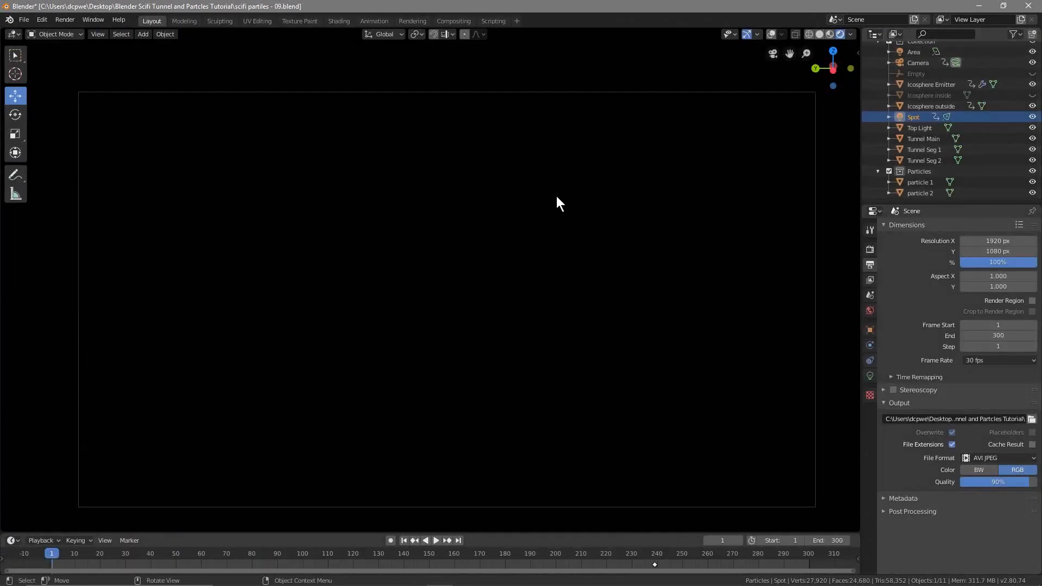
key("ctrl+F12")
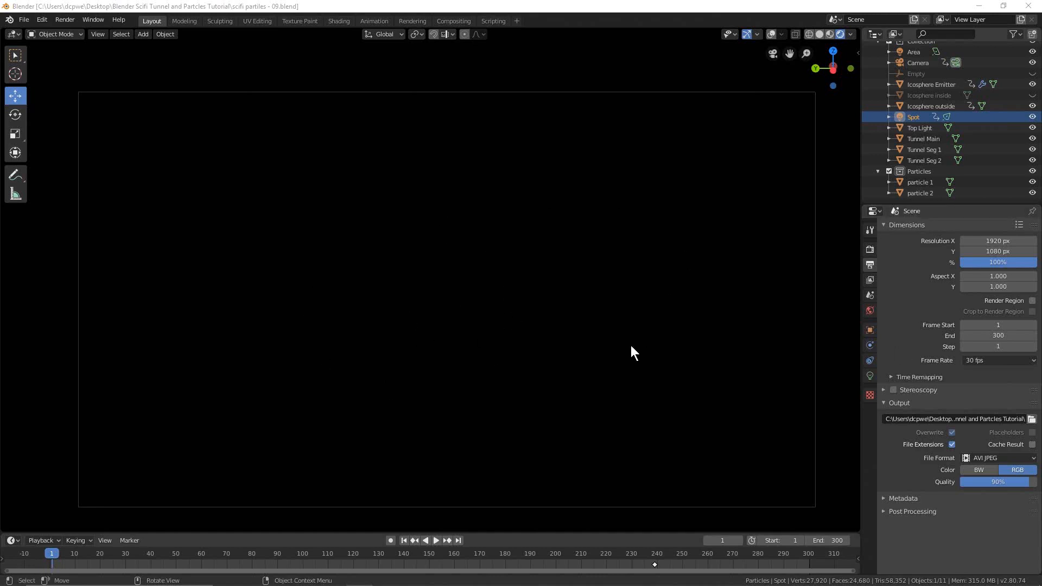
Step: Bake the Icosphere Emitter's particle cache, preview the playback, and return to frame 1
left_click(932, 86)
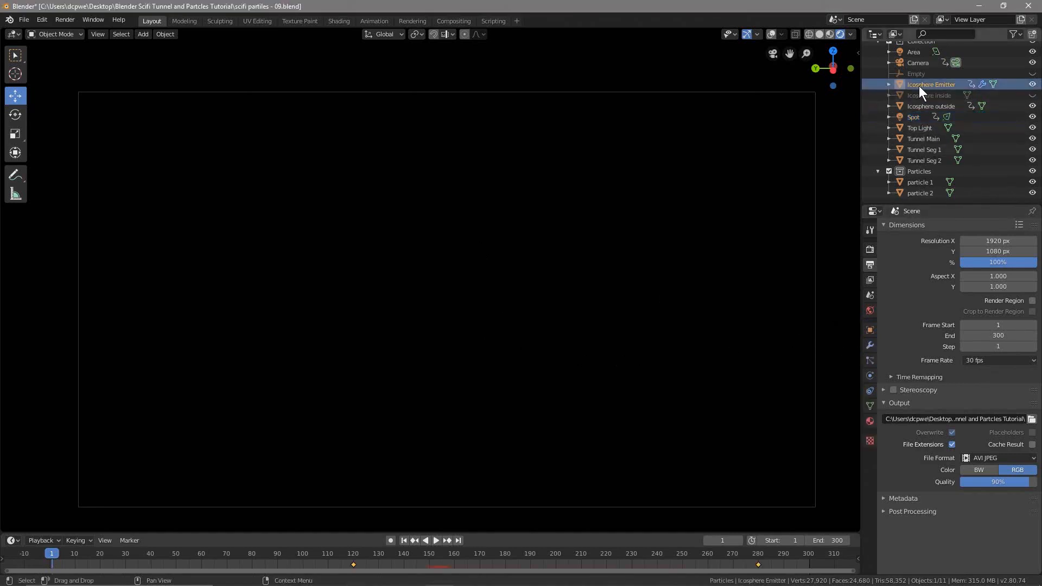
left_click(871, 361)
left_click(901, 413)
left_click(923, 530)
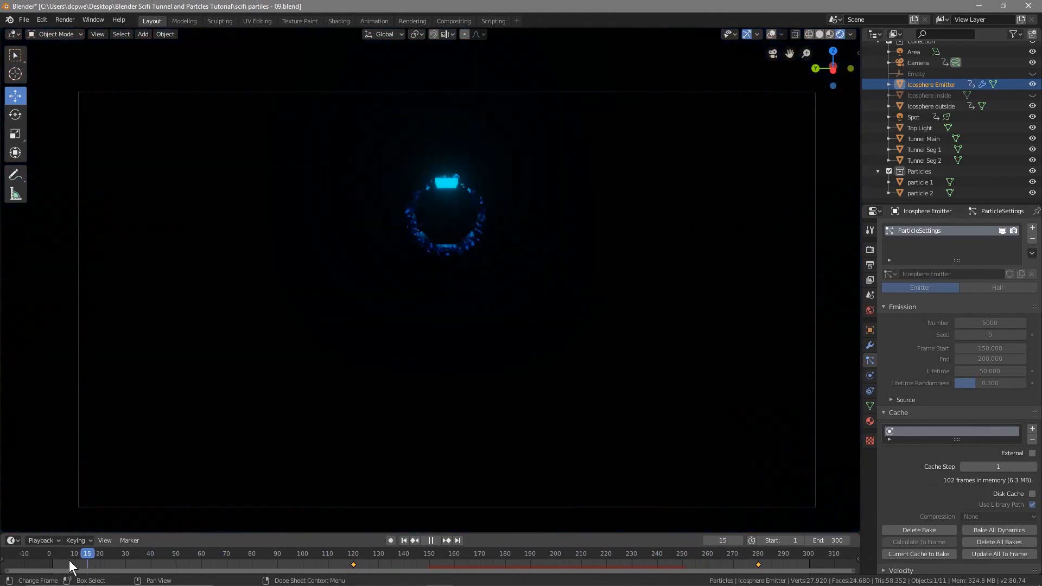
left_click(57, 558)
left_click_drag(54, 558, 54, 558)
key("space")
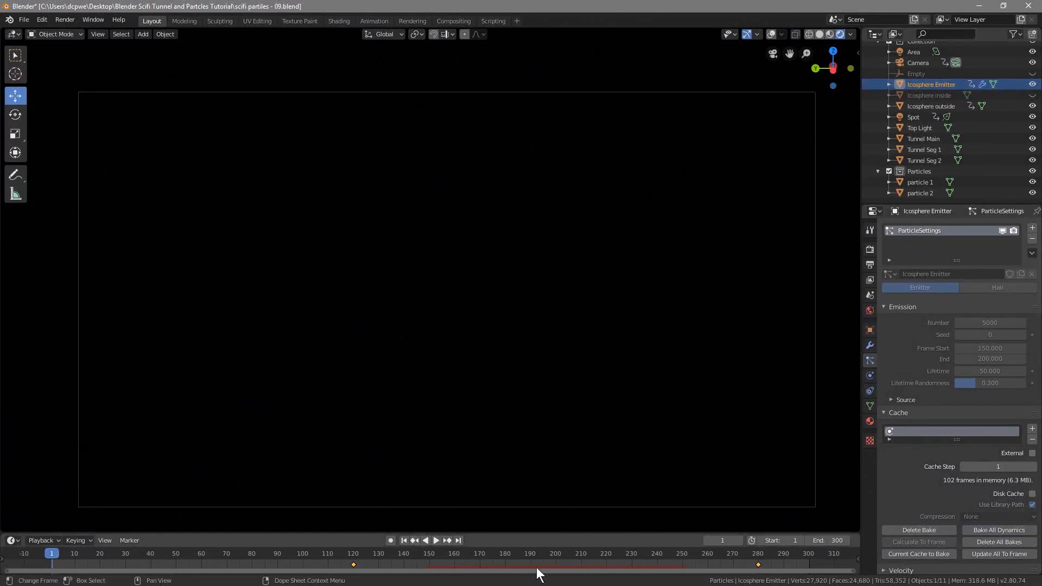
Step: Save the file with the baked particles and render the full animation
left_click(24, 22)
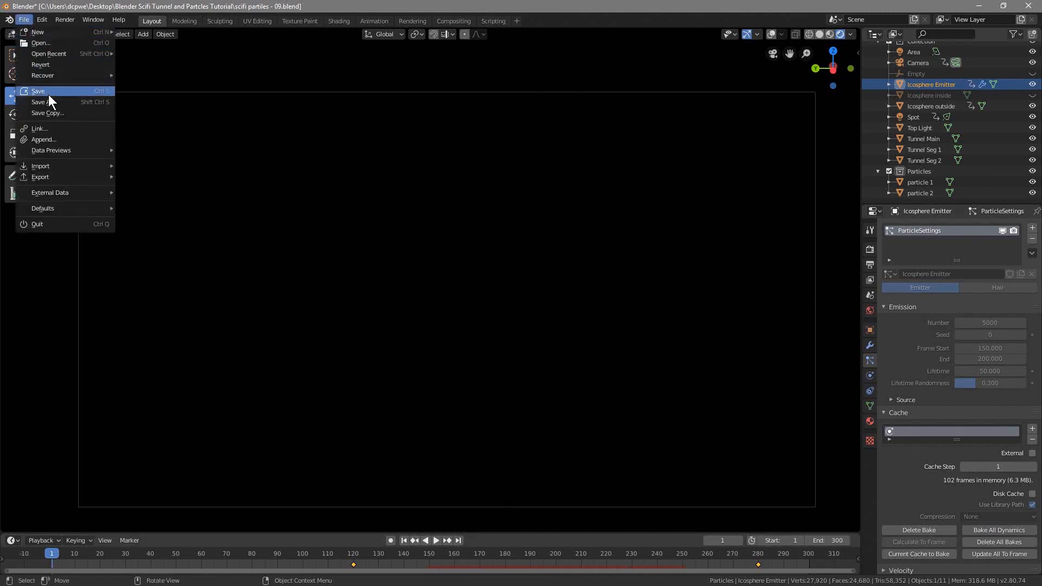
left_click(32, 88)
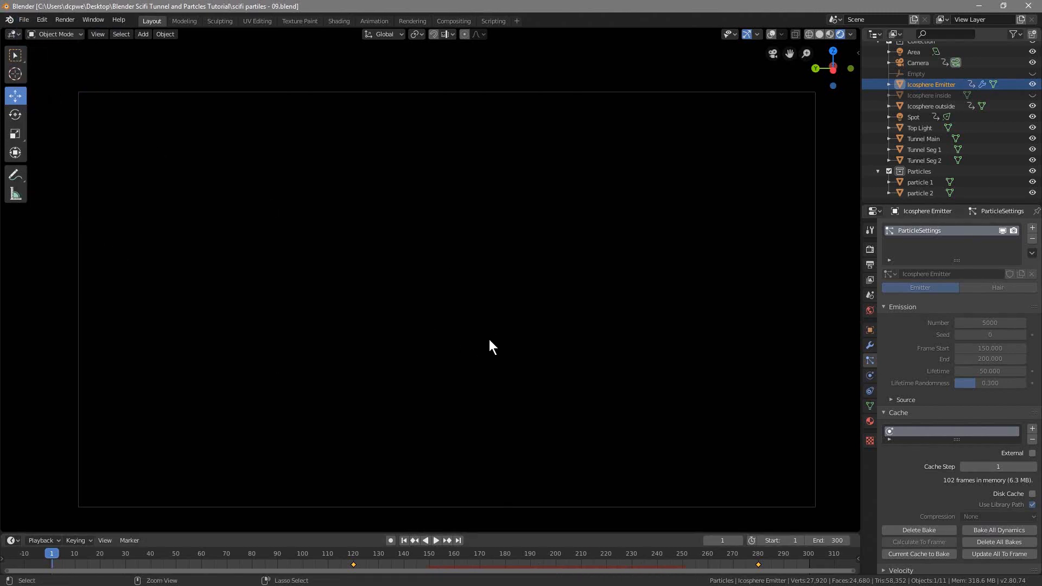
key("F12")
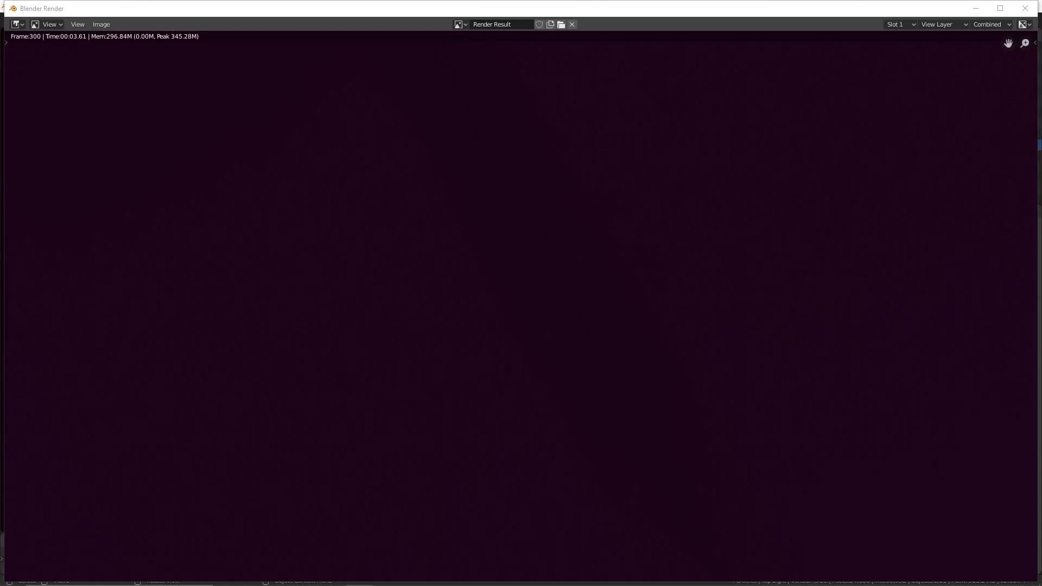
Step: Close the render result window, save the file, and return the timeline to frame 1
left_click(1021, 8)
left_click(23, 20)
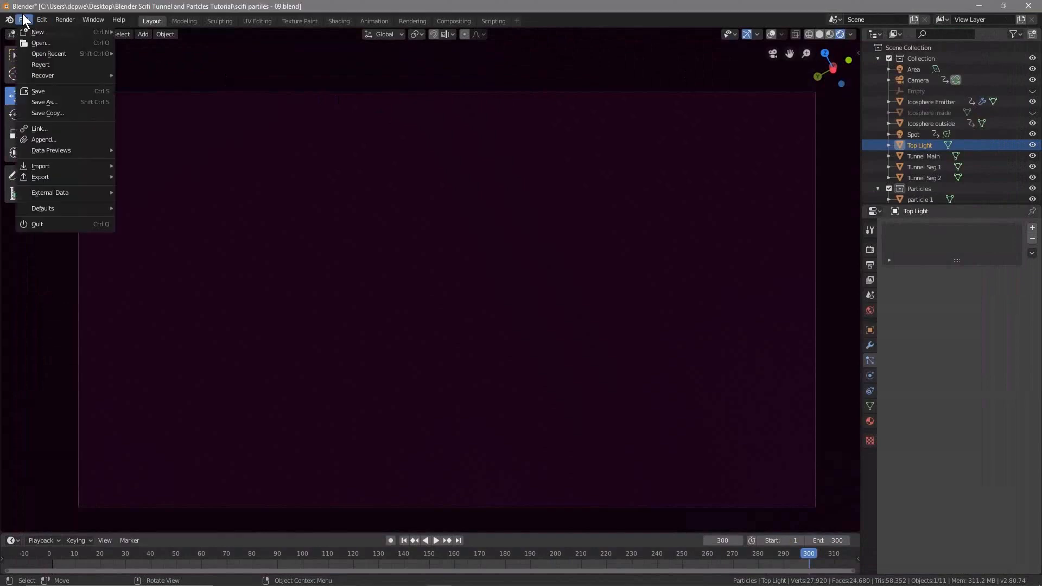
left_click(45, 91)
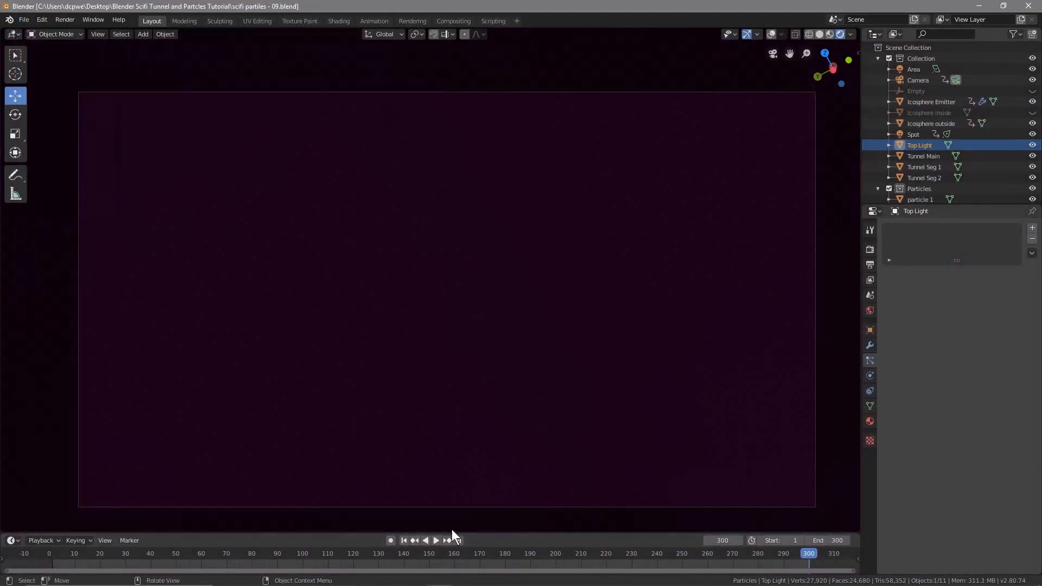
left_click(404, 540)
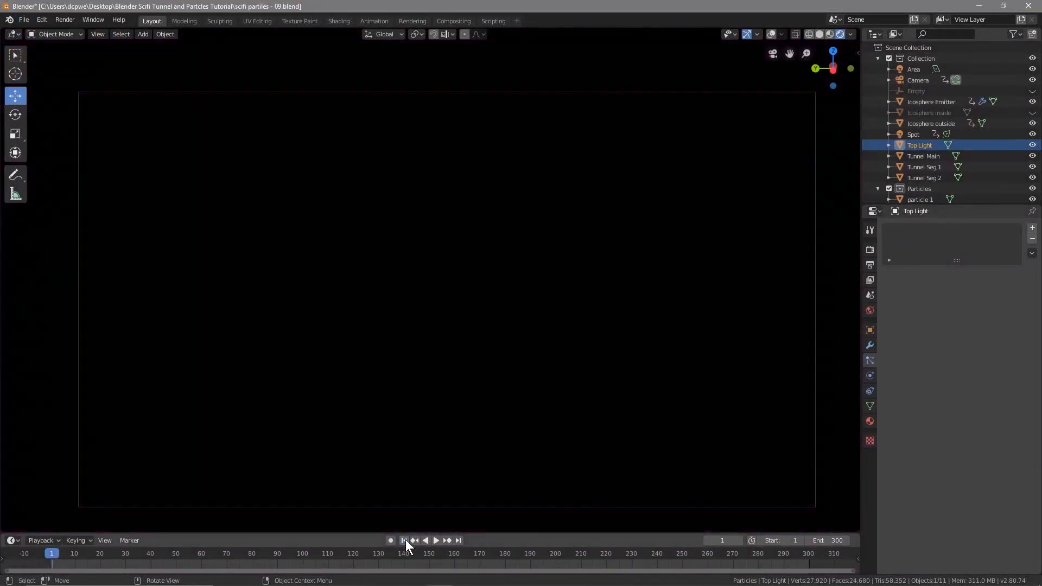
Step: Minimize Blender and play the rendered 0001-0300.avi from the tutorial folder with Repeat enabled
left_click(986, 6)
left_click_drag(437, 97, 474, 114)
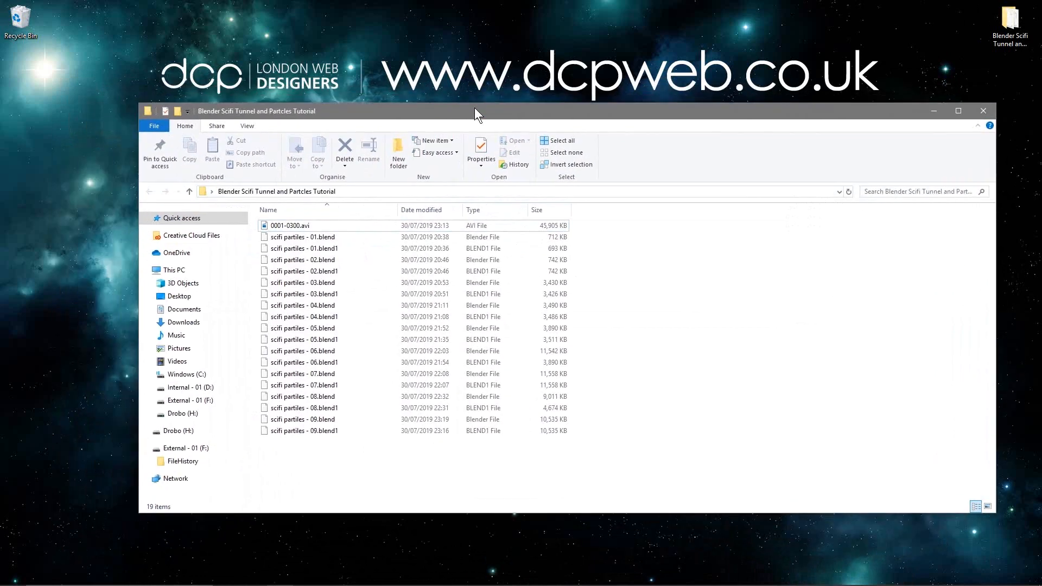
double_click(306, 226)
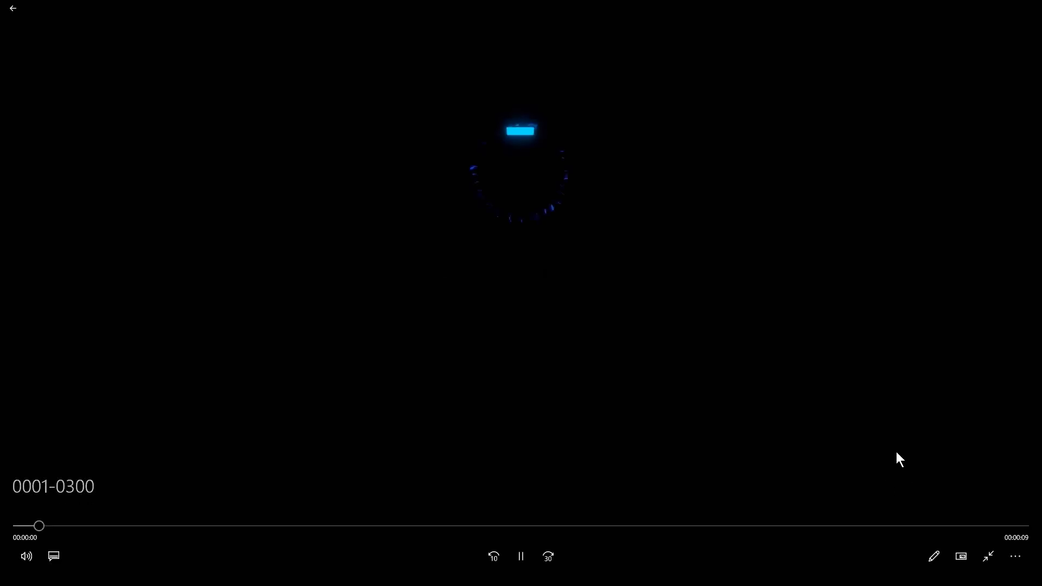
left_click(1015, 551)
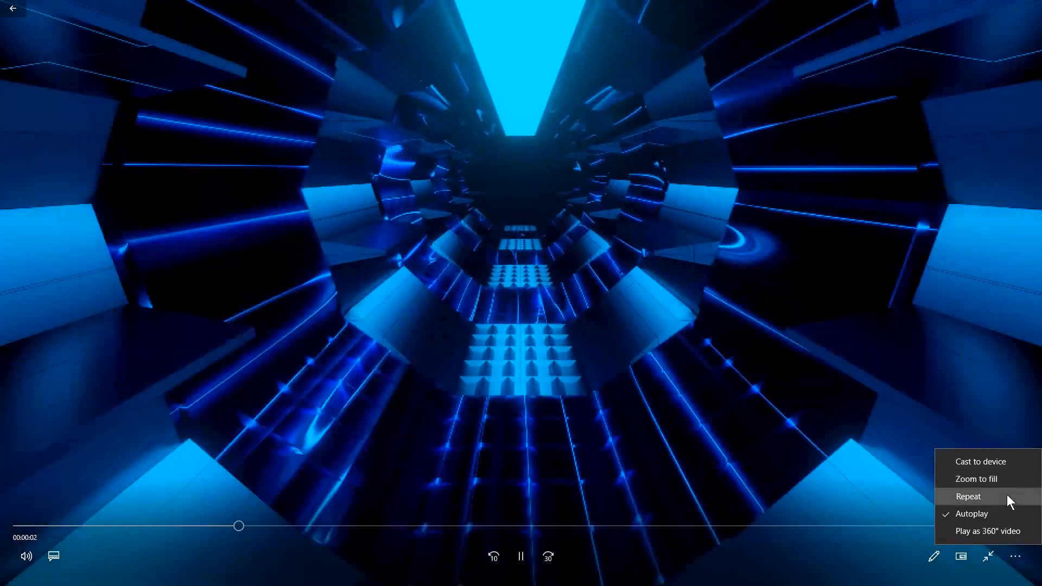
left_click(1010, 495)
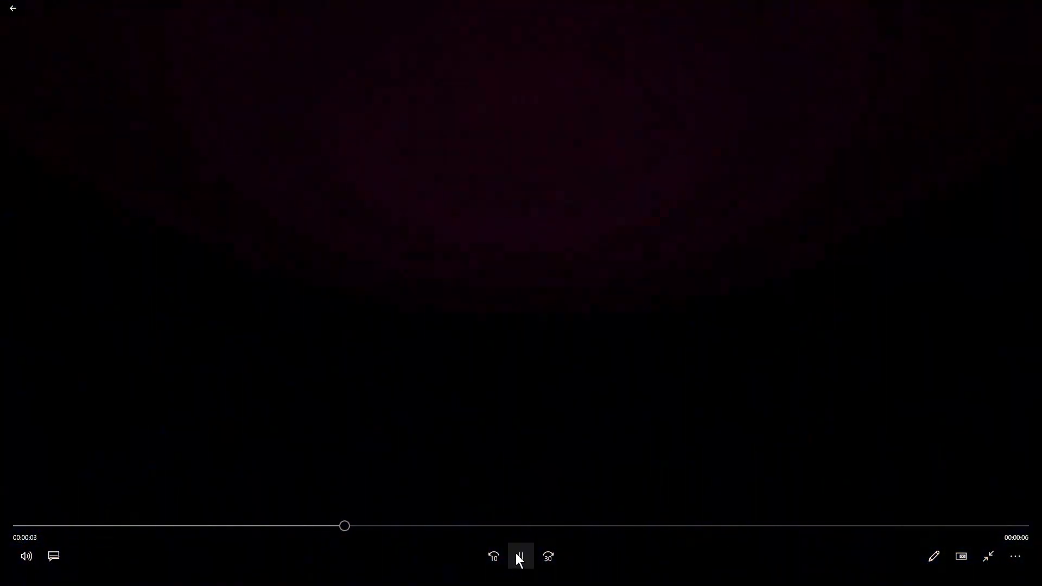
Step: Pause the video, examine its last frames where the camera enters the icosphere, and close the player and folder
left_click(521, 557)
left_click_drag(375, 525, 960, 543)
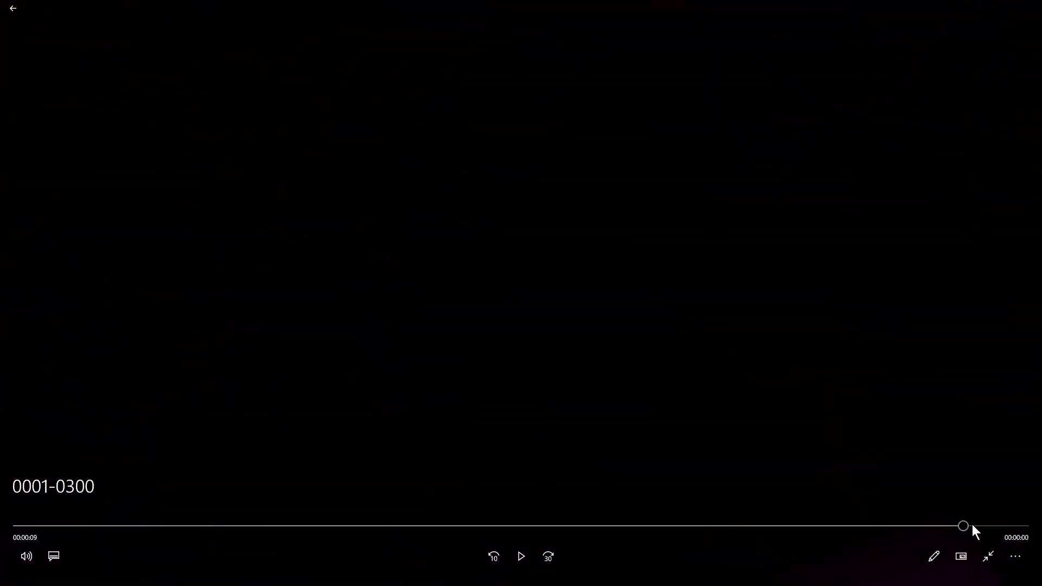
left_click_drag(972, 525, 992, 530)
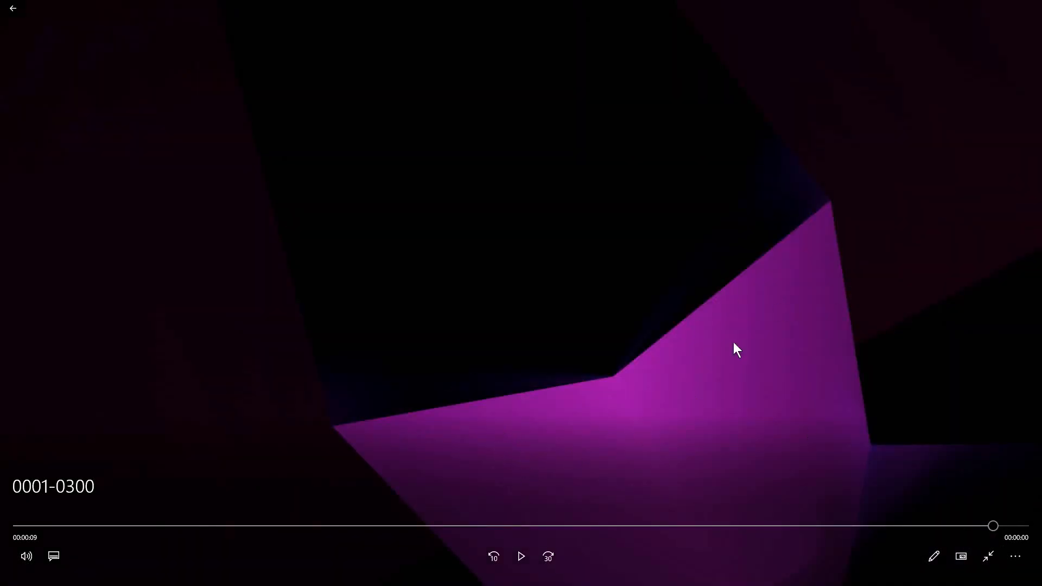
left_click_drag(992, 526, 959, 526)
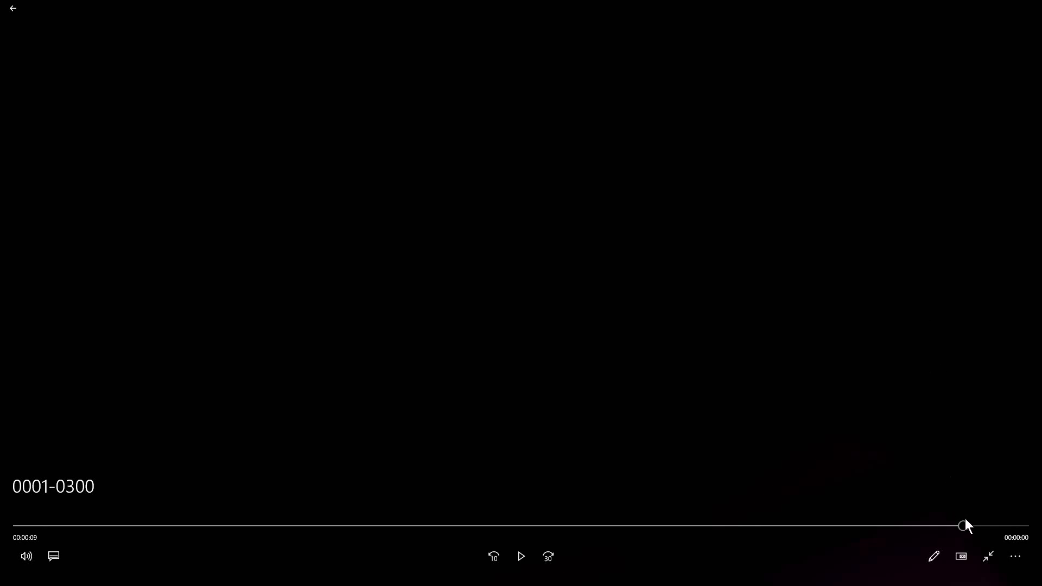
left_click(987, 556)
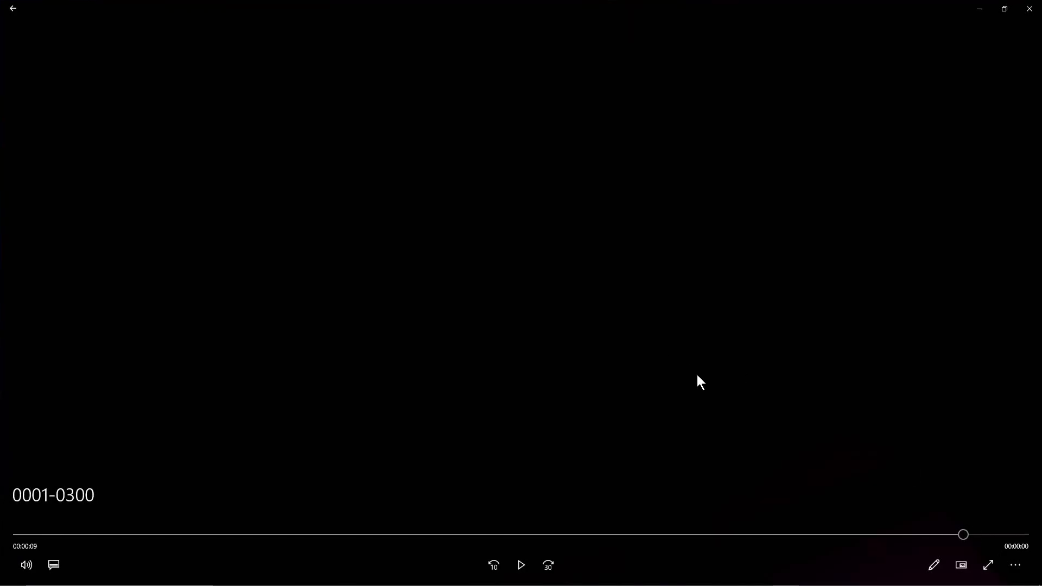
left_click(1029, 8)
left_click(982, 111)
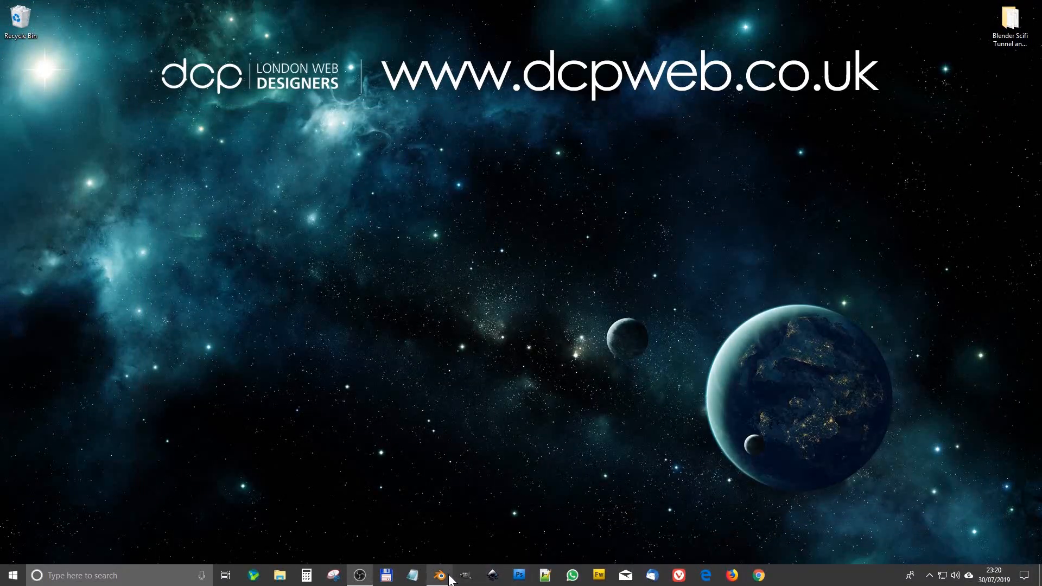
Step: Switch back to Blender and scrub through the timeline to review the tunnel and icosphere animation, stopping at frame 76
left_click(441, 575)
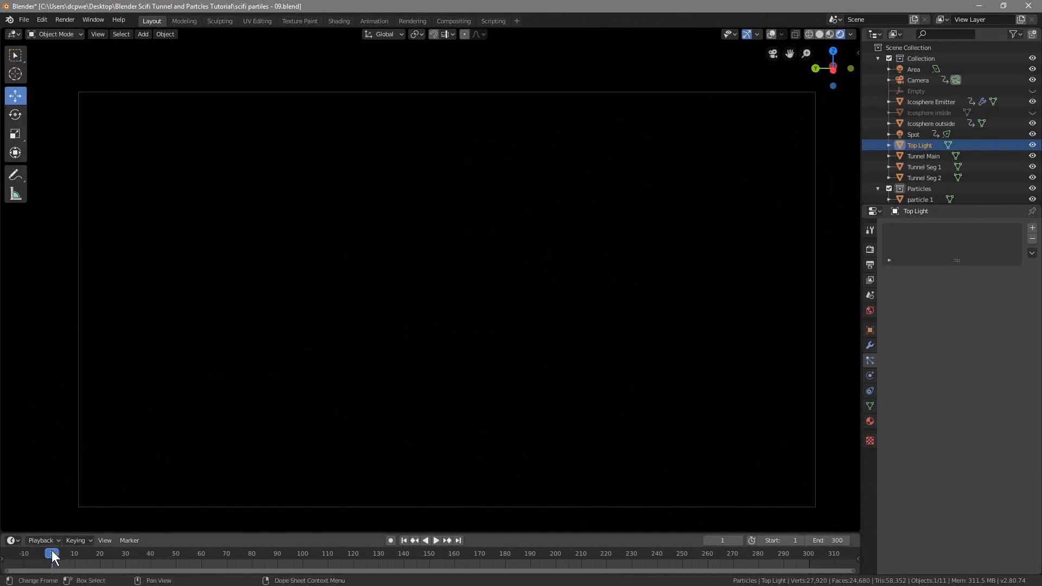
left_click_drag(78, 555, 794, 536)
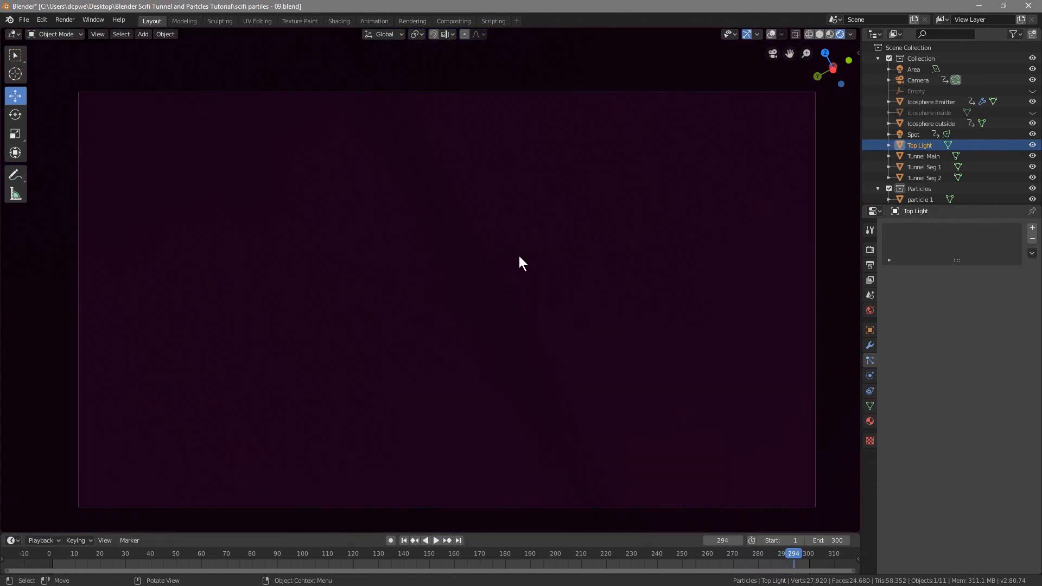
left_click_drag(788, 552, 102, 539)
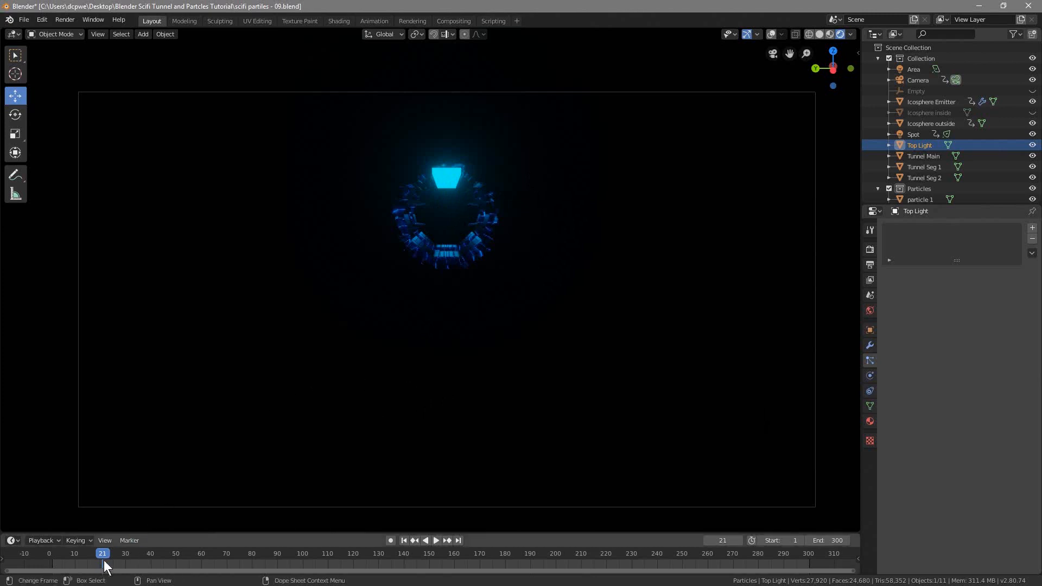
left_click_drag(105, 554, 153, 565)
left_click_drag(175, 565, 242, 555)
Step: Save the unsaved changes to the scene and quit Blender
left_click(1036, 3)
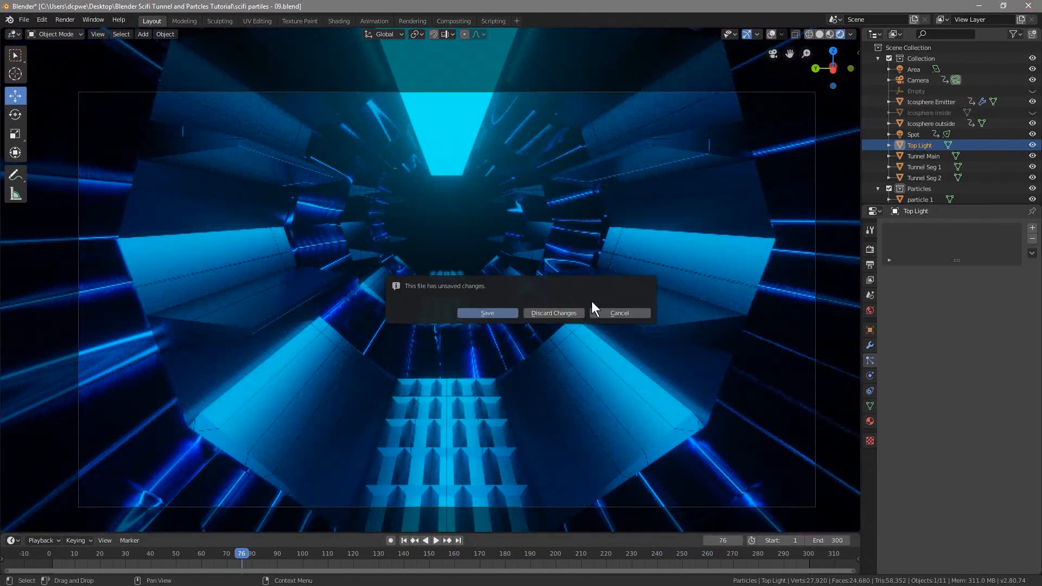
left_click(483, 312)
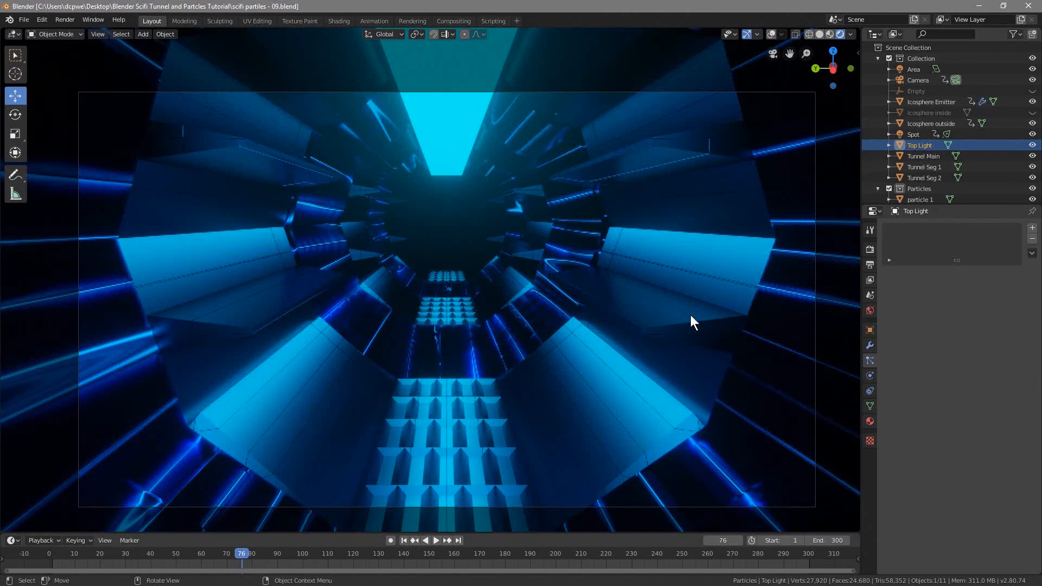
left_click(1028, 5)
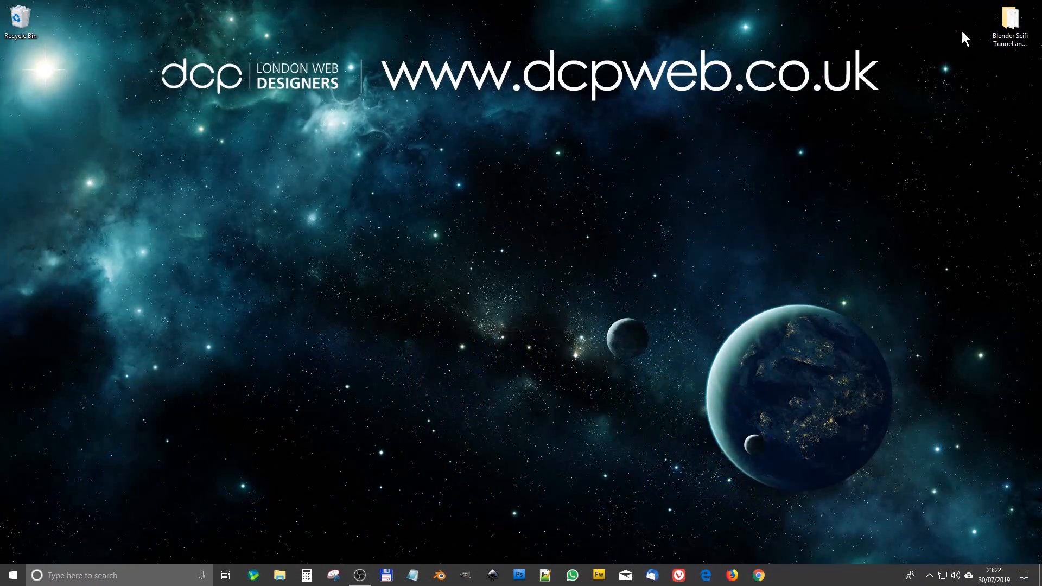
Step: Replay 0001-0300.avi from the tutorial folder on the desktop, and close the player and folder
double_click(1010, 22)
double_click(279, 226)
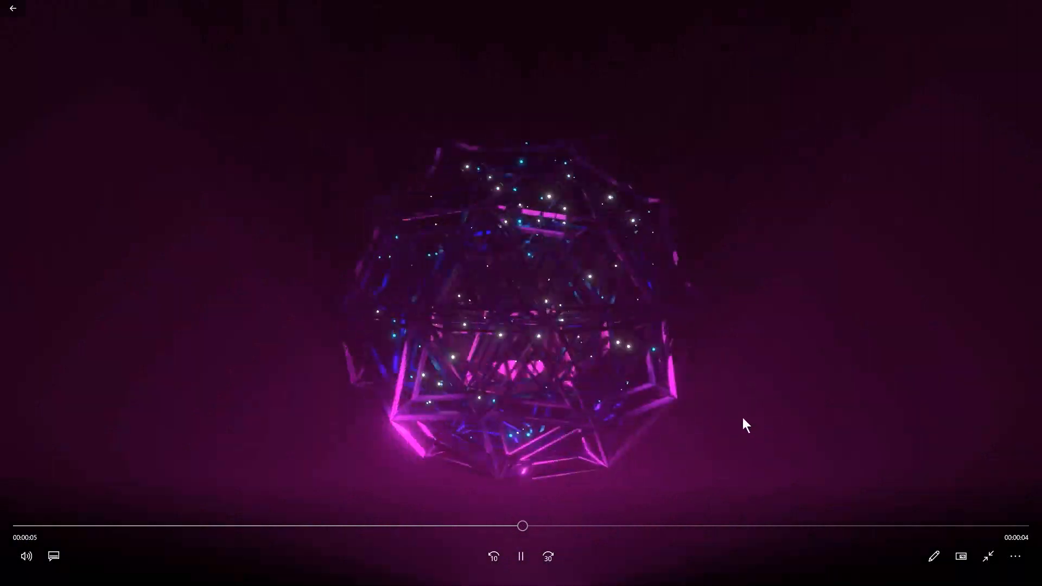
left_click(988, 556)
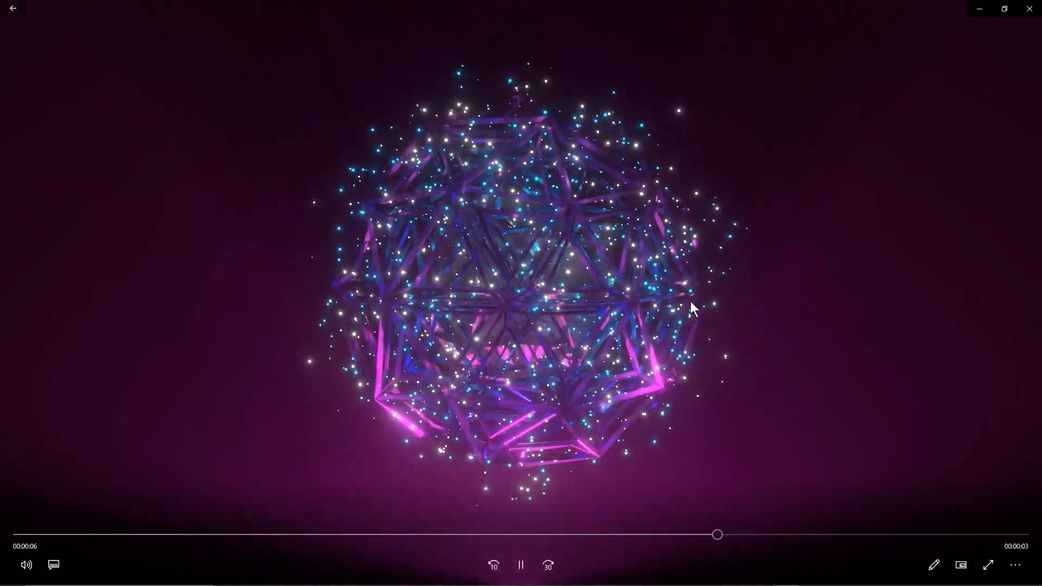
left_click(1029, 8)
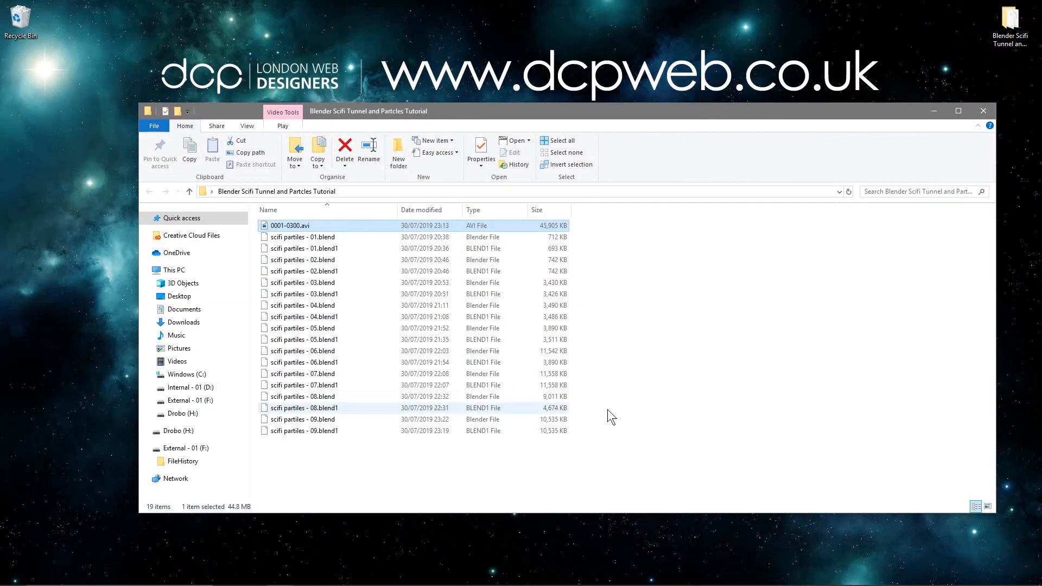
left_click(744, 279)
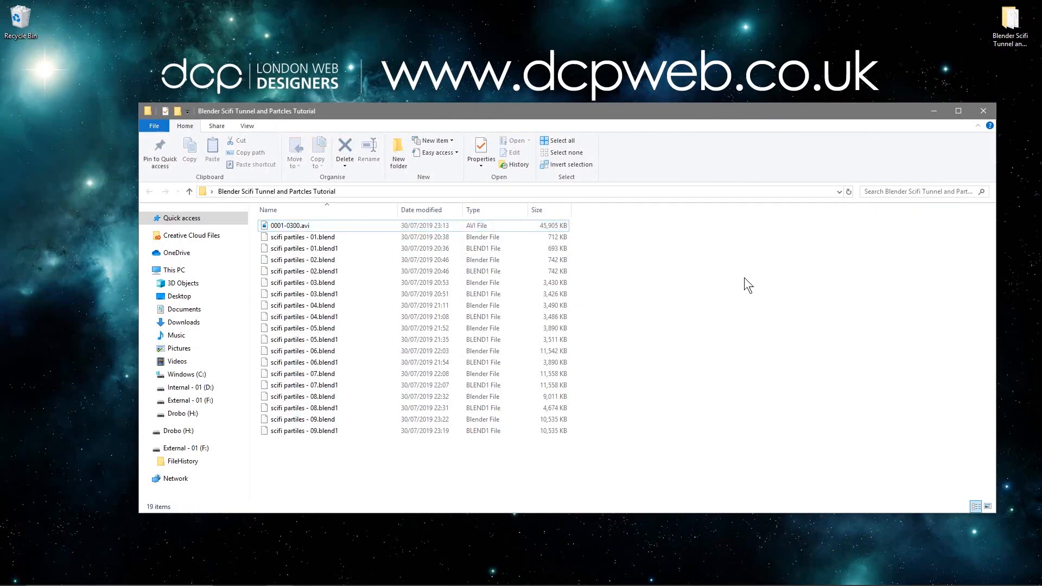
left_click(984, 112)
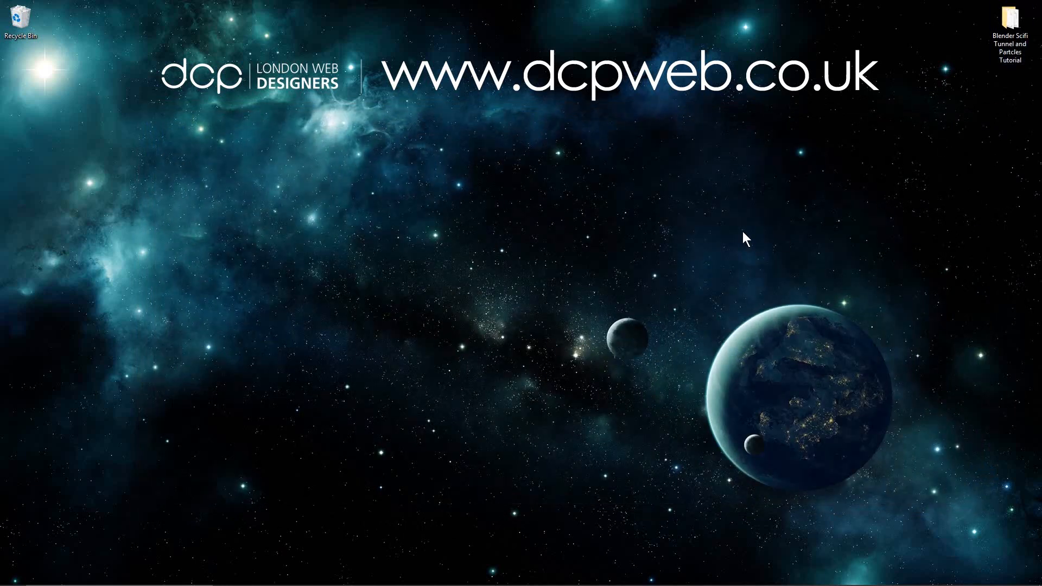